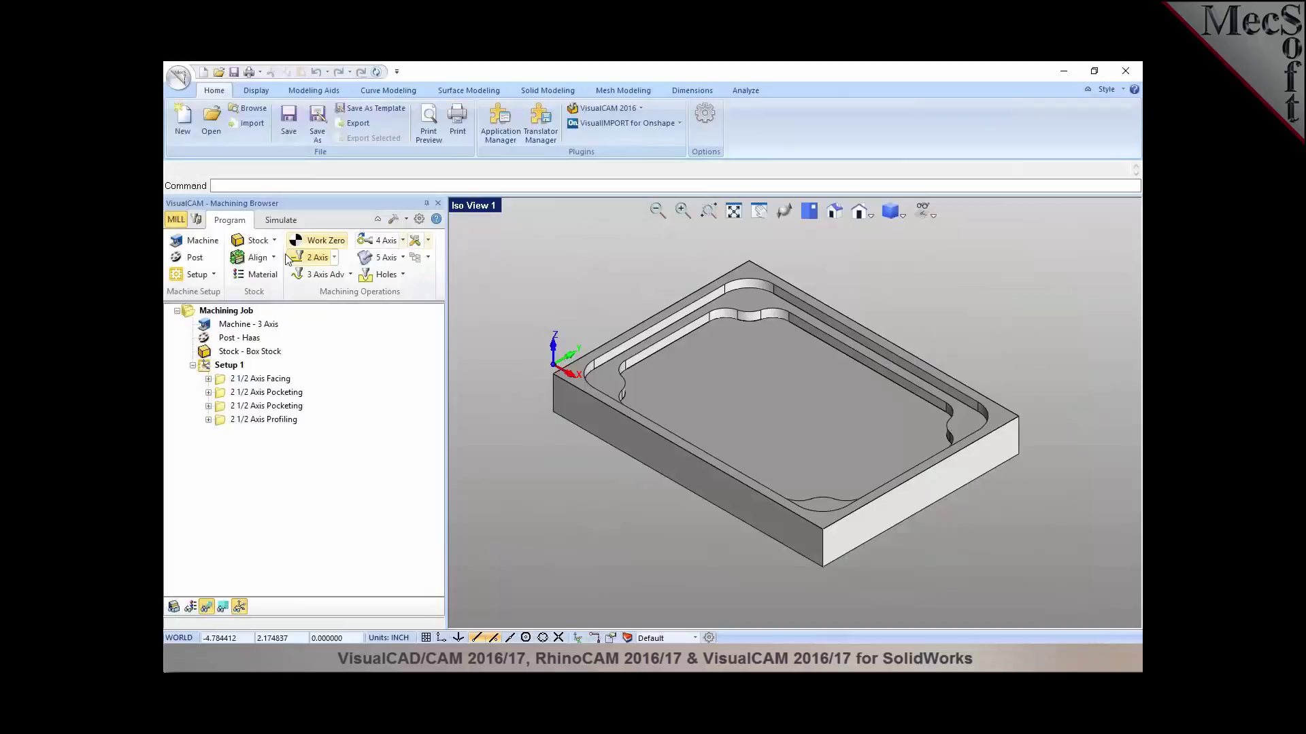
Step: Examine the toolpaths of the facing, pocketing and profiling operations in Setup 1 and the contents of the facing operation
{"action": "left_click", "coordinate": [255, 379]}
{"action": "left_click", "coordinate": [253, 393]}
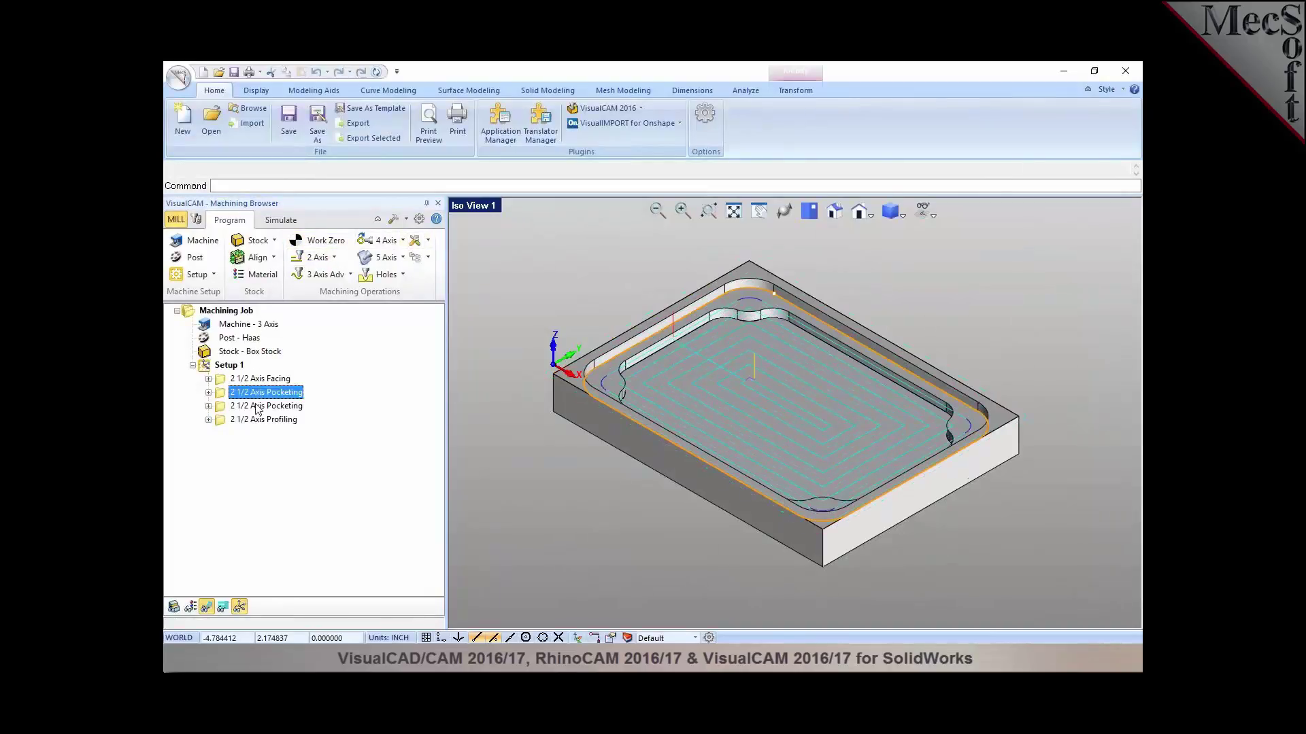
{"action": "left_click", "coordinate": [257, 406]}
{"action": "left_click", "coordinate": [258, 421]}
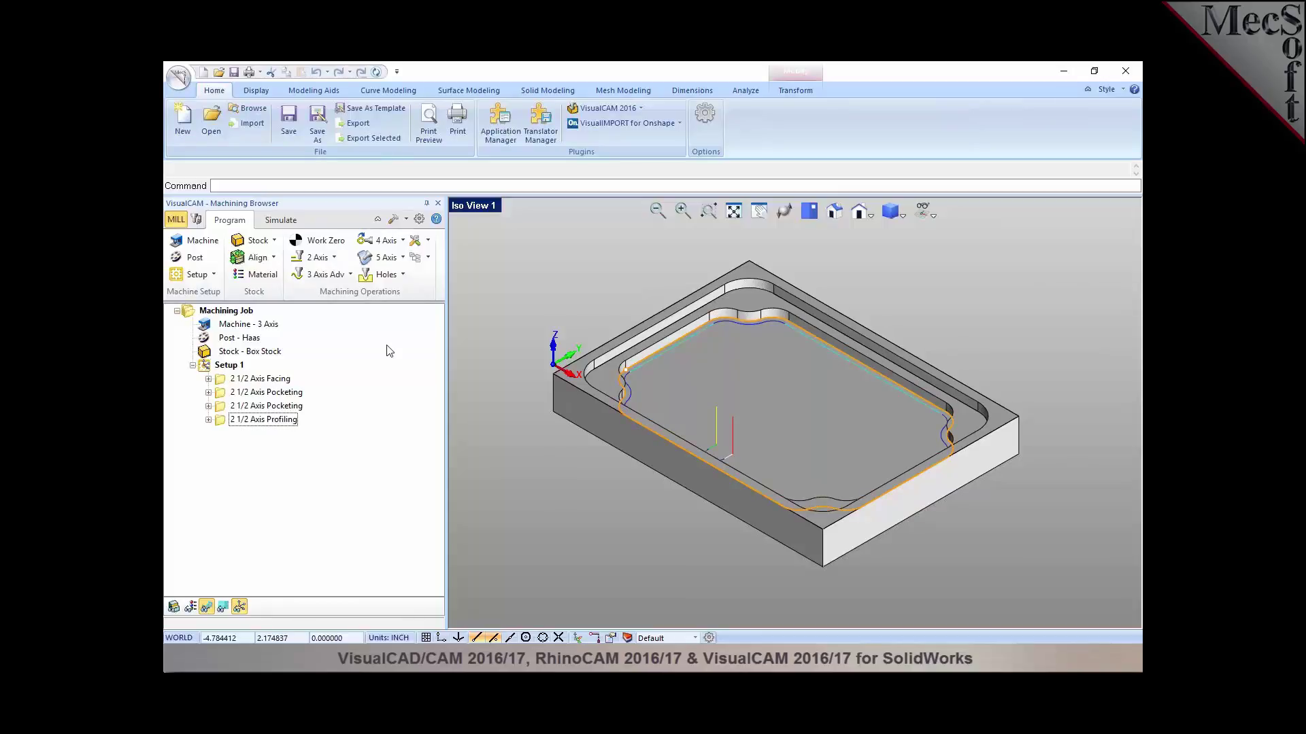
{"action": "left_click", "coordinate": [208, 379]}
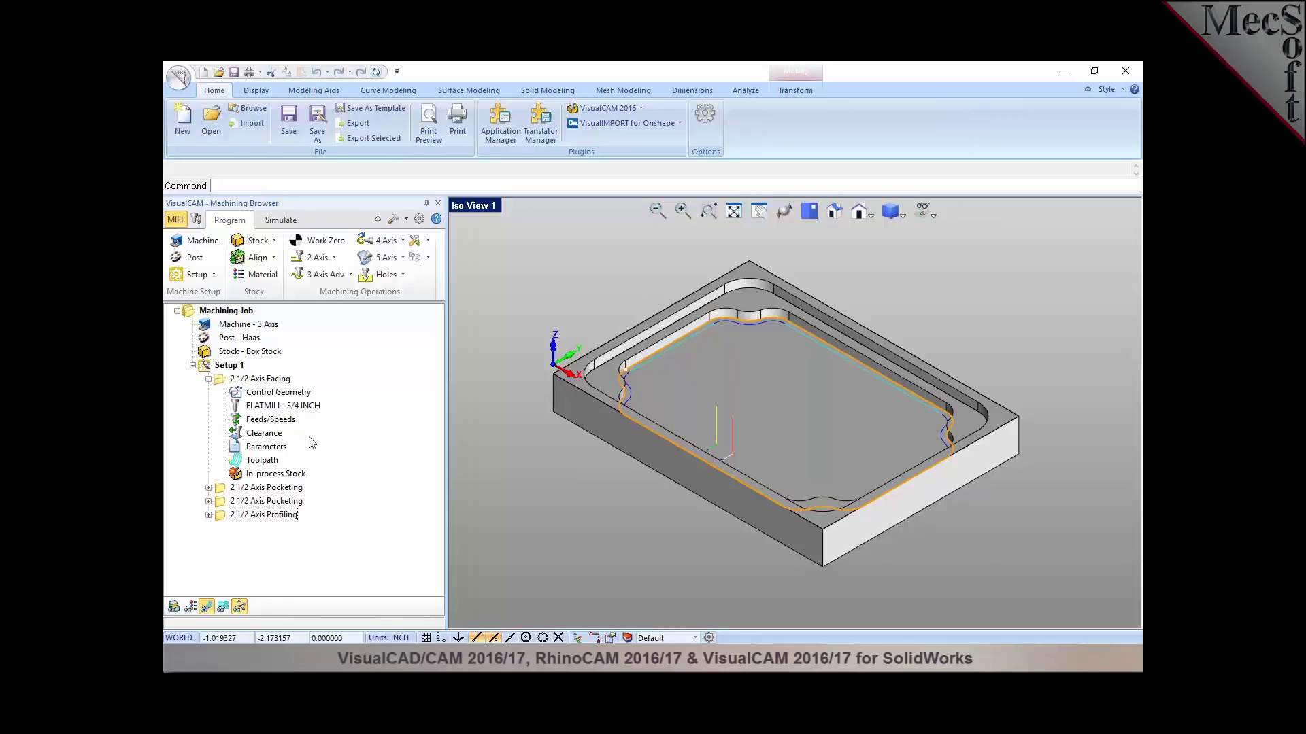
{"action": "left_click", "coordinate": [208, 380]}
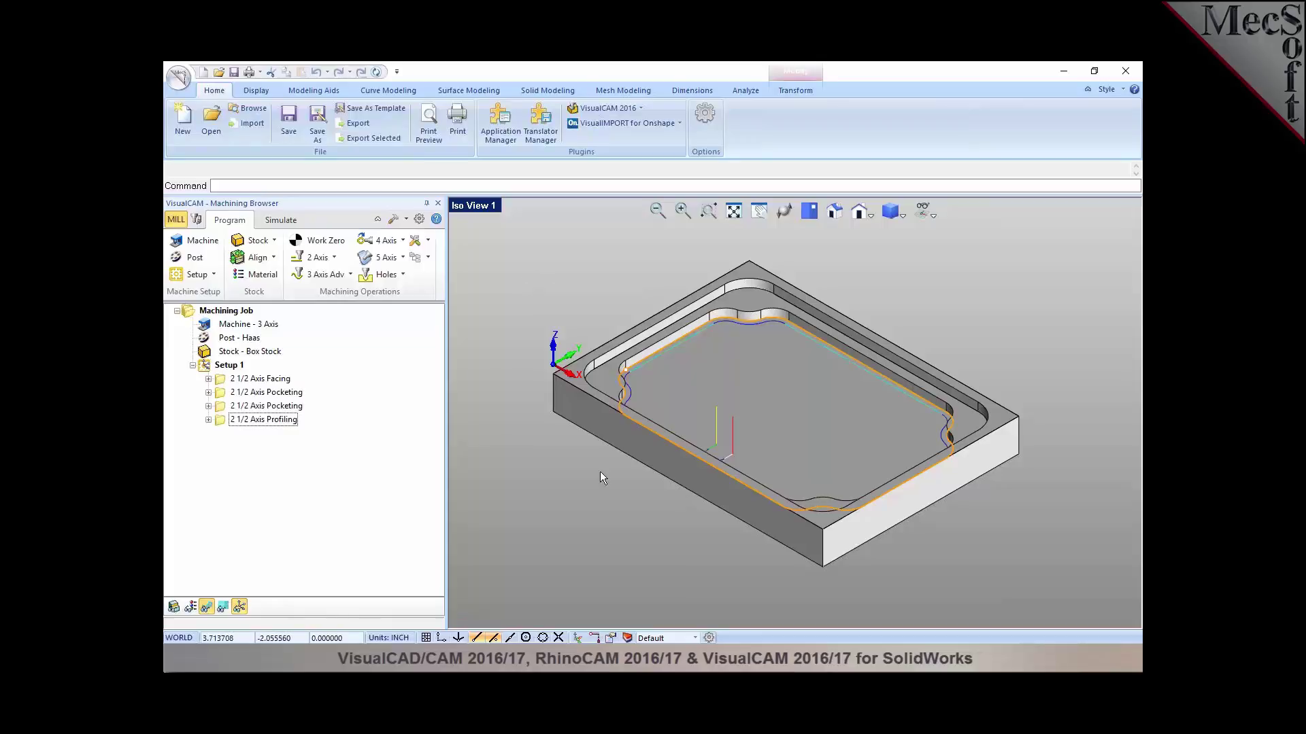
Step: Review each Setup 1 operation's toolpath once more in machining order, ending with the setup and machine definition entries
{"action": "left_click", "coordinate": [259, 380]}
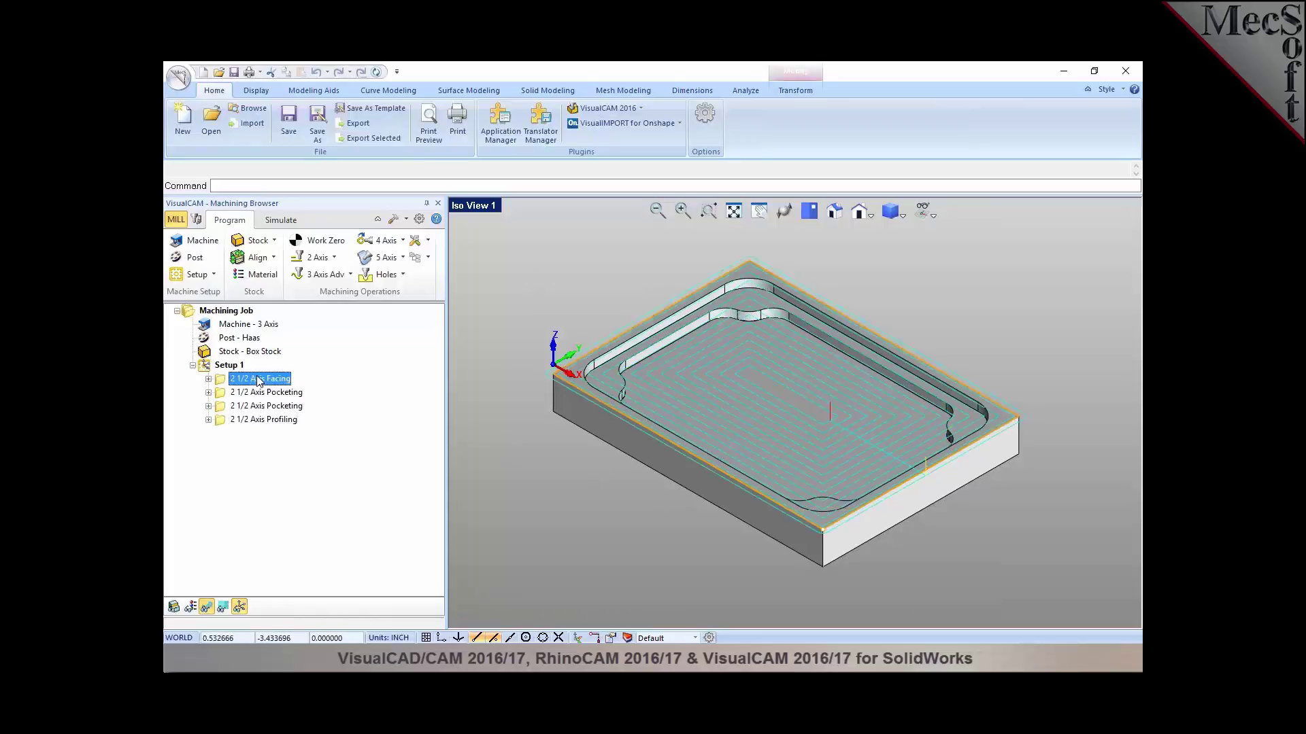
{"action": "left_click", "coordinate": [260, 393]}
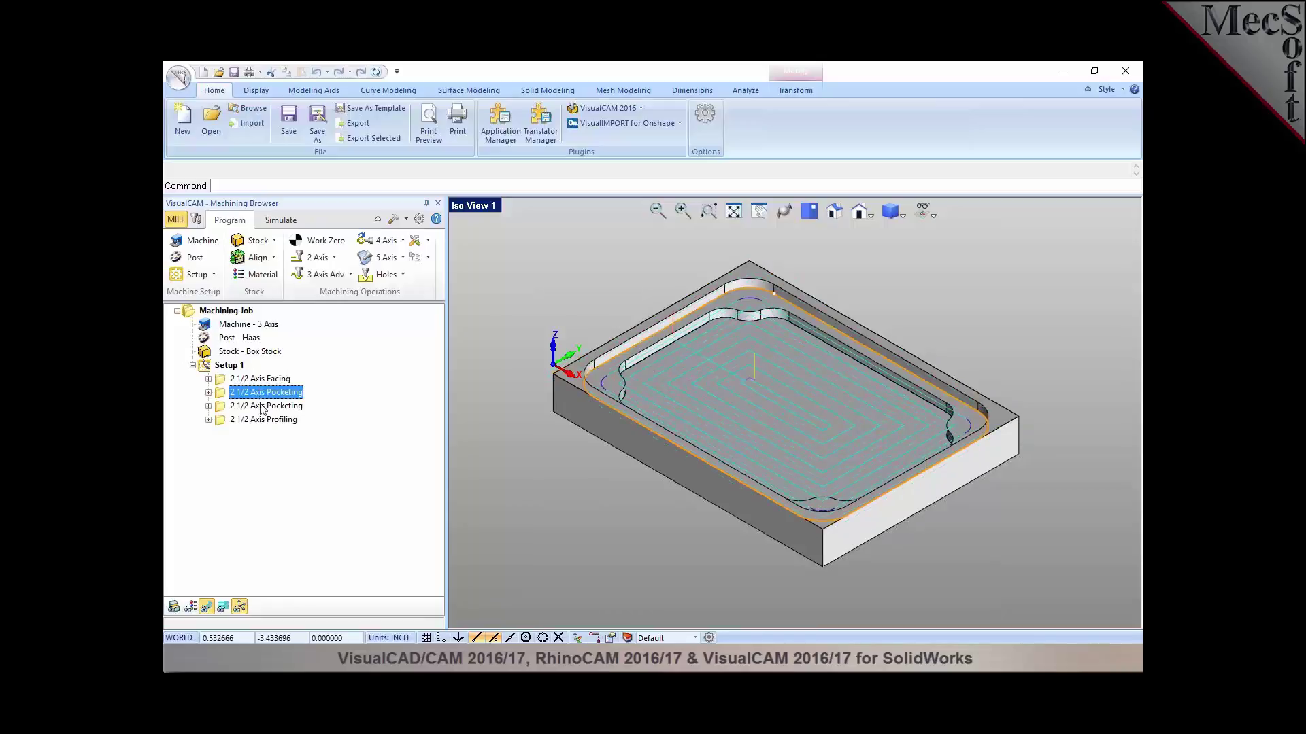
{"action": "left_click", "coordinate": [263, 407]}
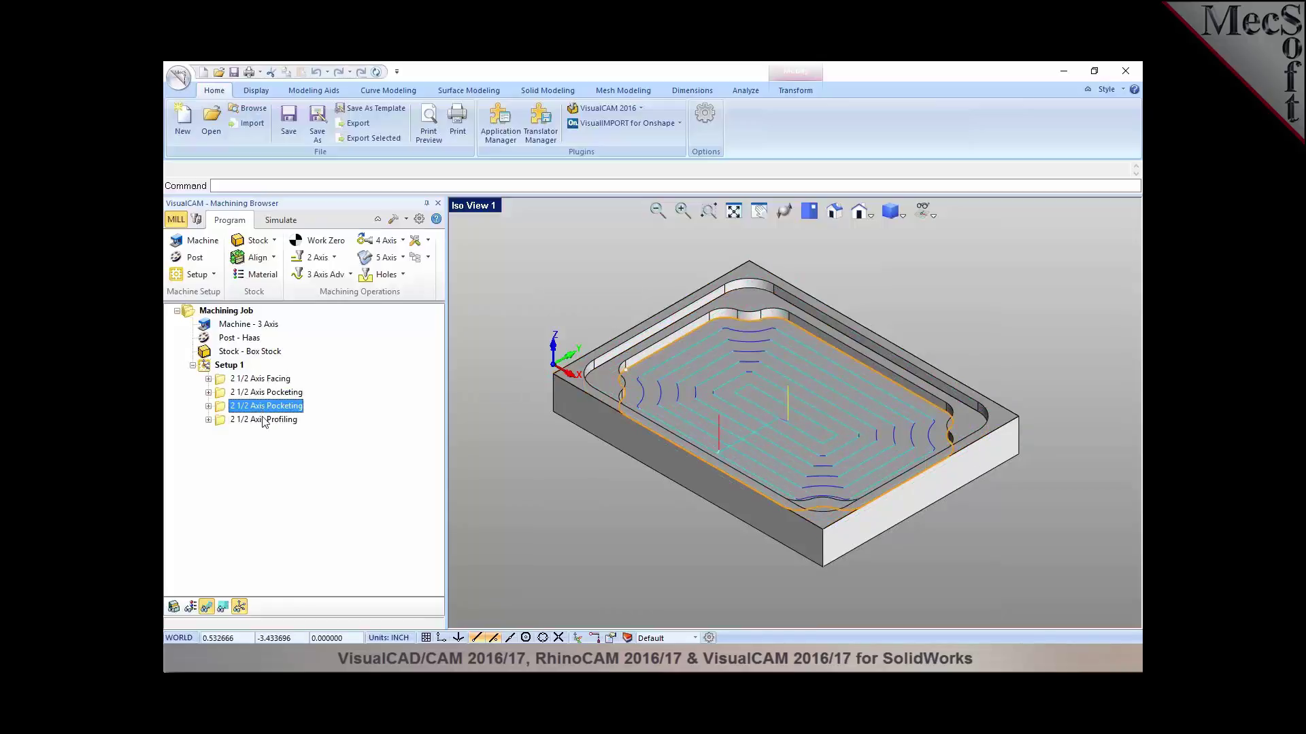
{"action": "left_click", "coordinate": [263, 419]}
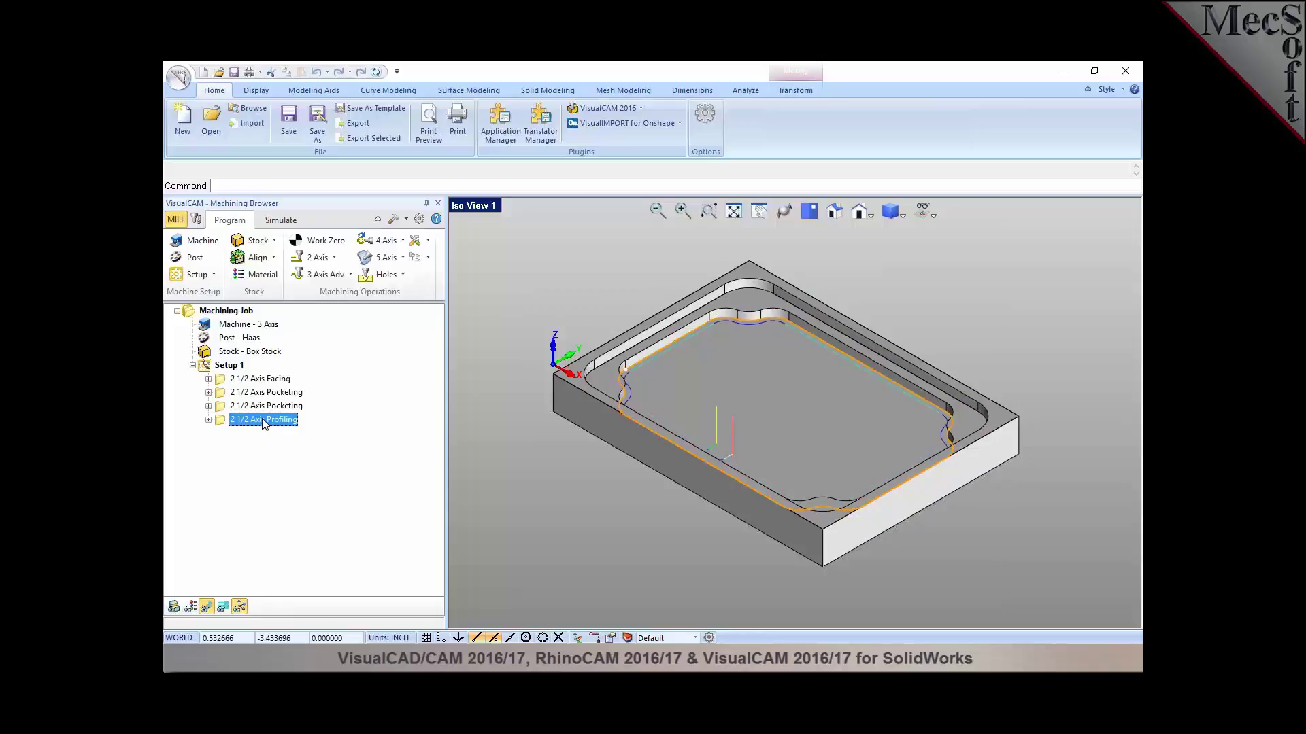
{"action": "left_click", "coordinate": [229, 366]}
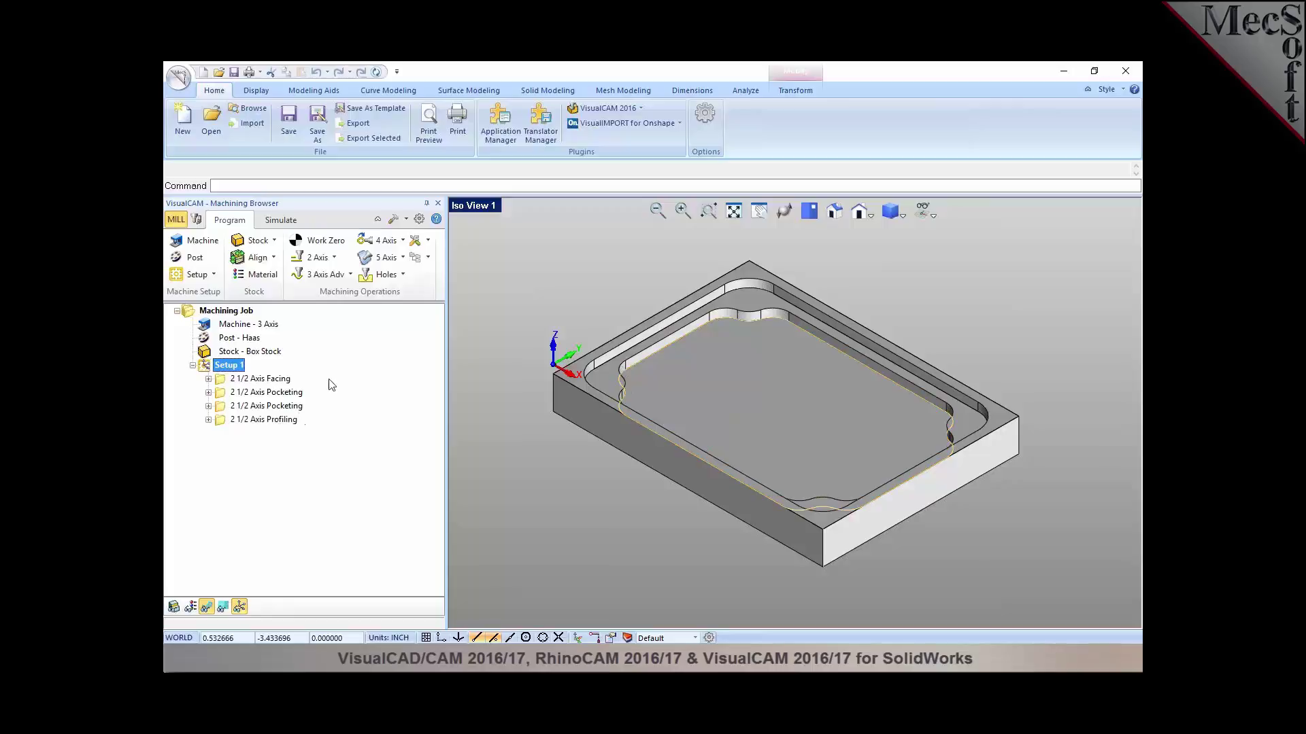
{"action": "left_click", "coordinate": [246, 327]}
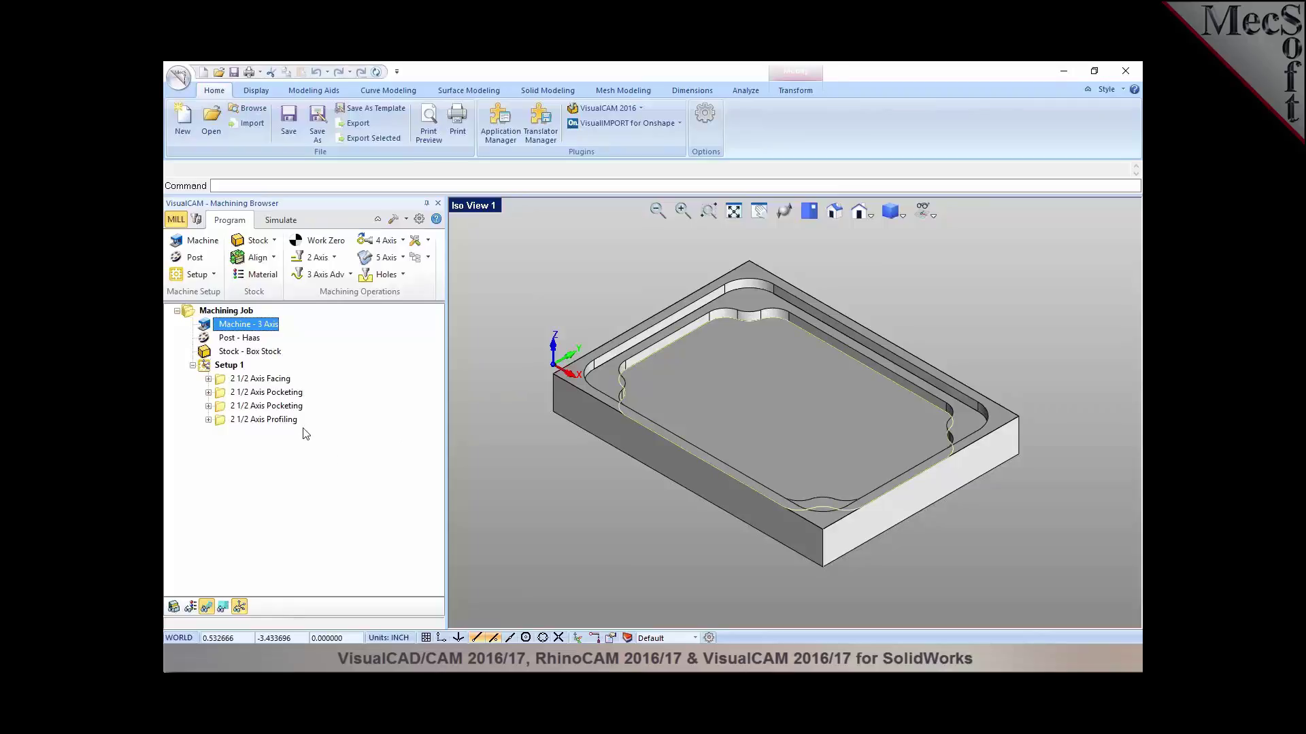
Step: Save the machining operations as knowledge base file 2AxisMethods-2016.vkb in the Webinar\AMS Webinar\2016\KnowledgeBases folder
{"action": "left_click", "coordinate": [428, 258]}
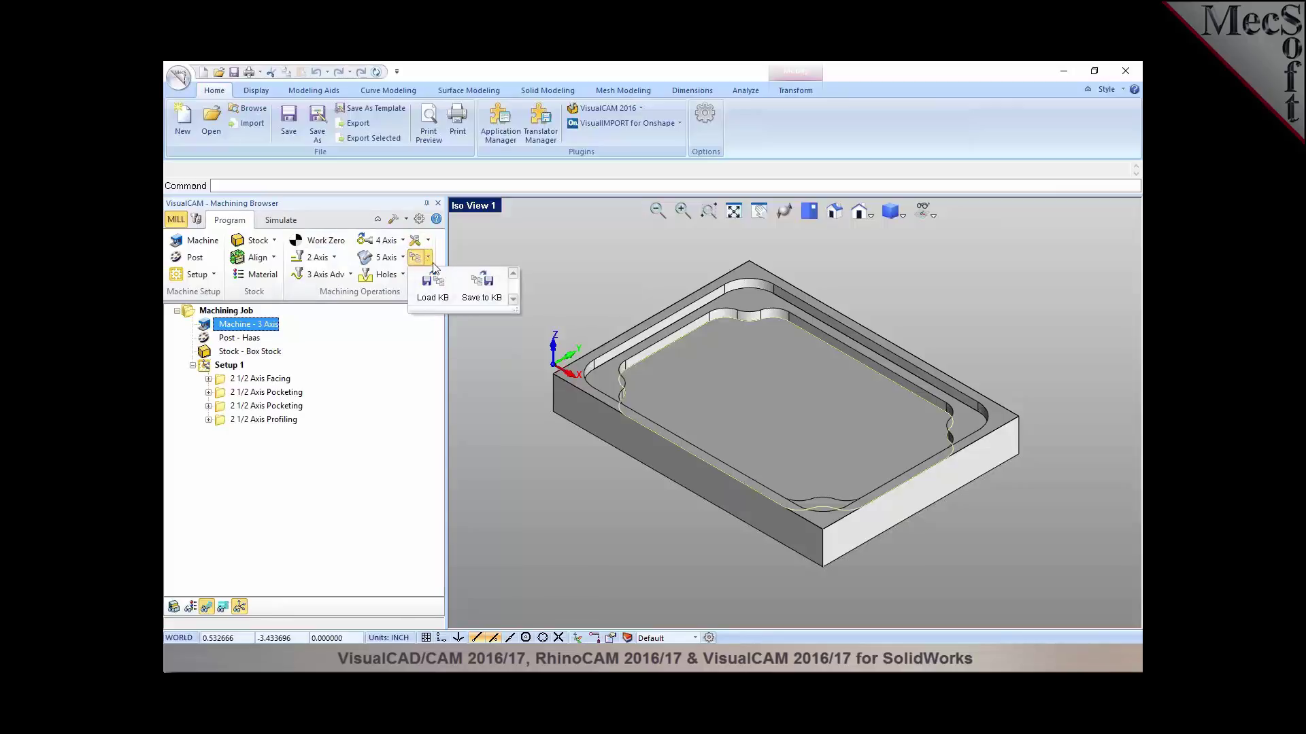
{"action": "left_click", "coordinate": [483, 300]}
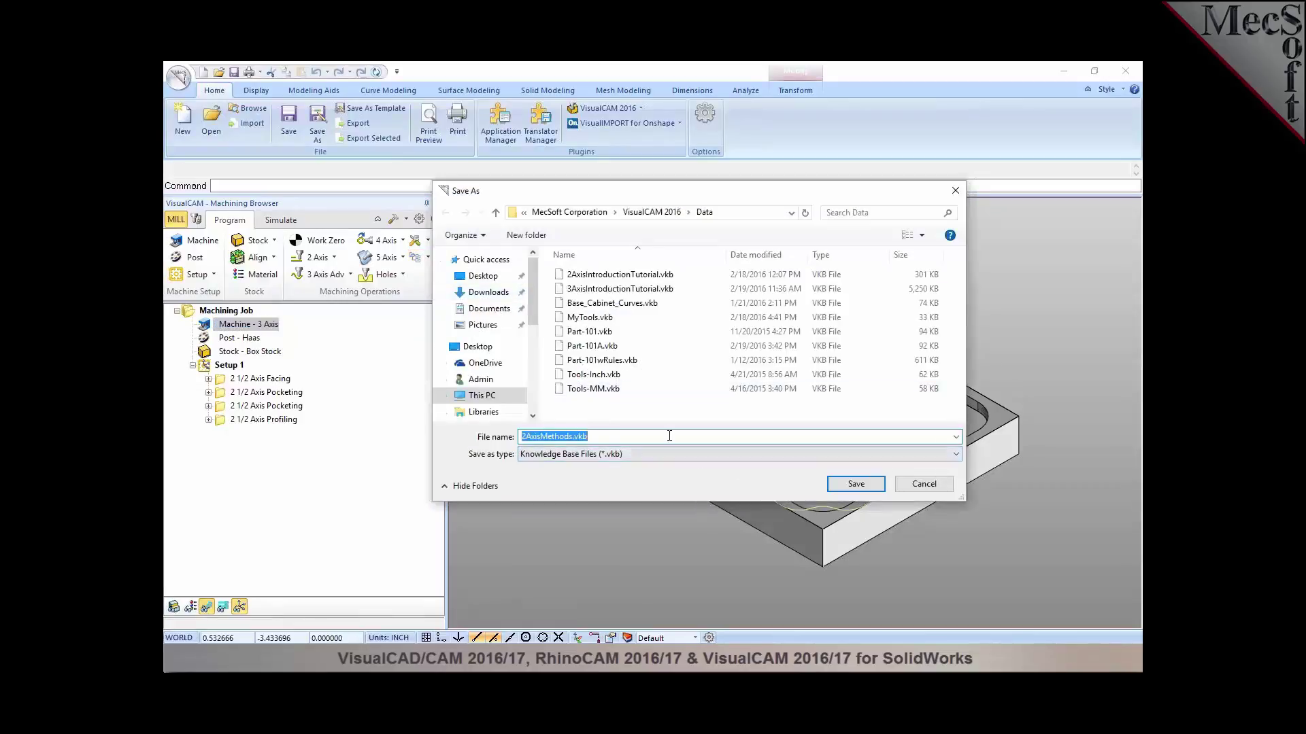
{"action": "type", "text": "C:\\Users\\Admin\\Documents\\Webinar\\AMS Webinar\\2016\\KnowledgeBases"}
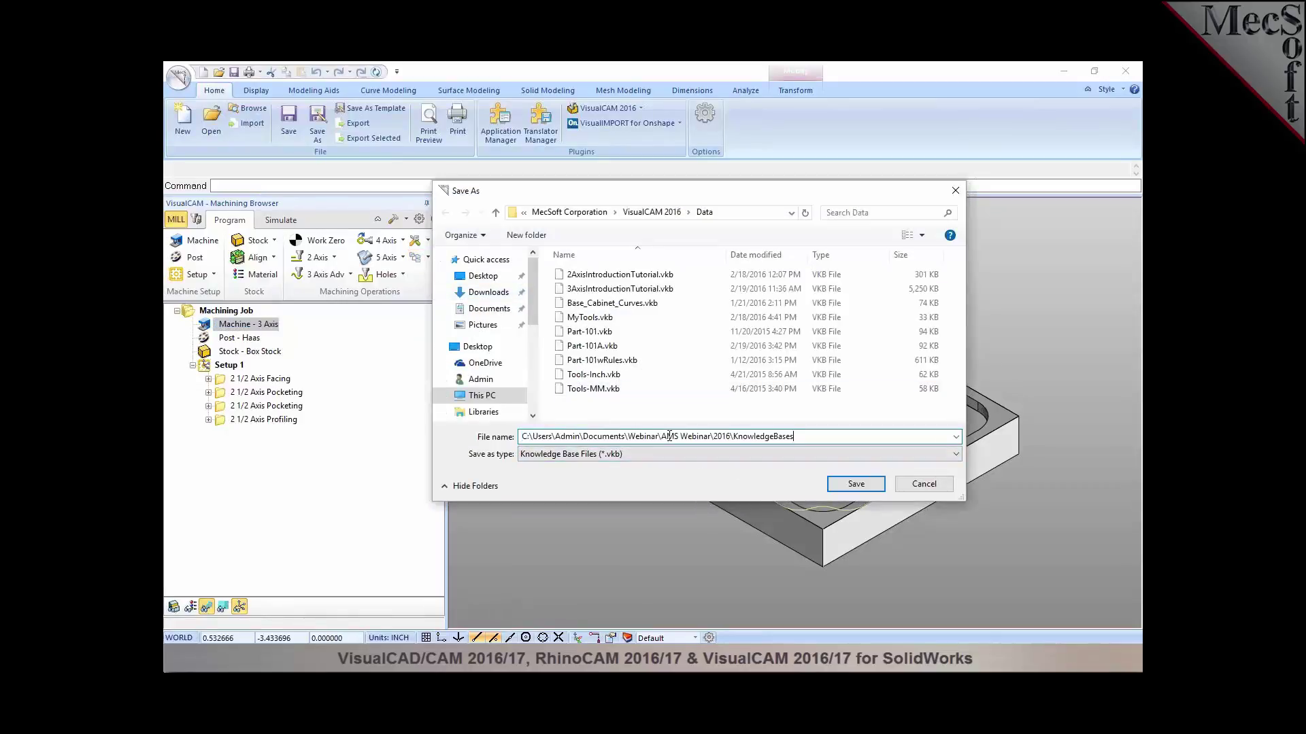
{"action": "key", "text": "Return"}
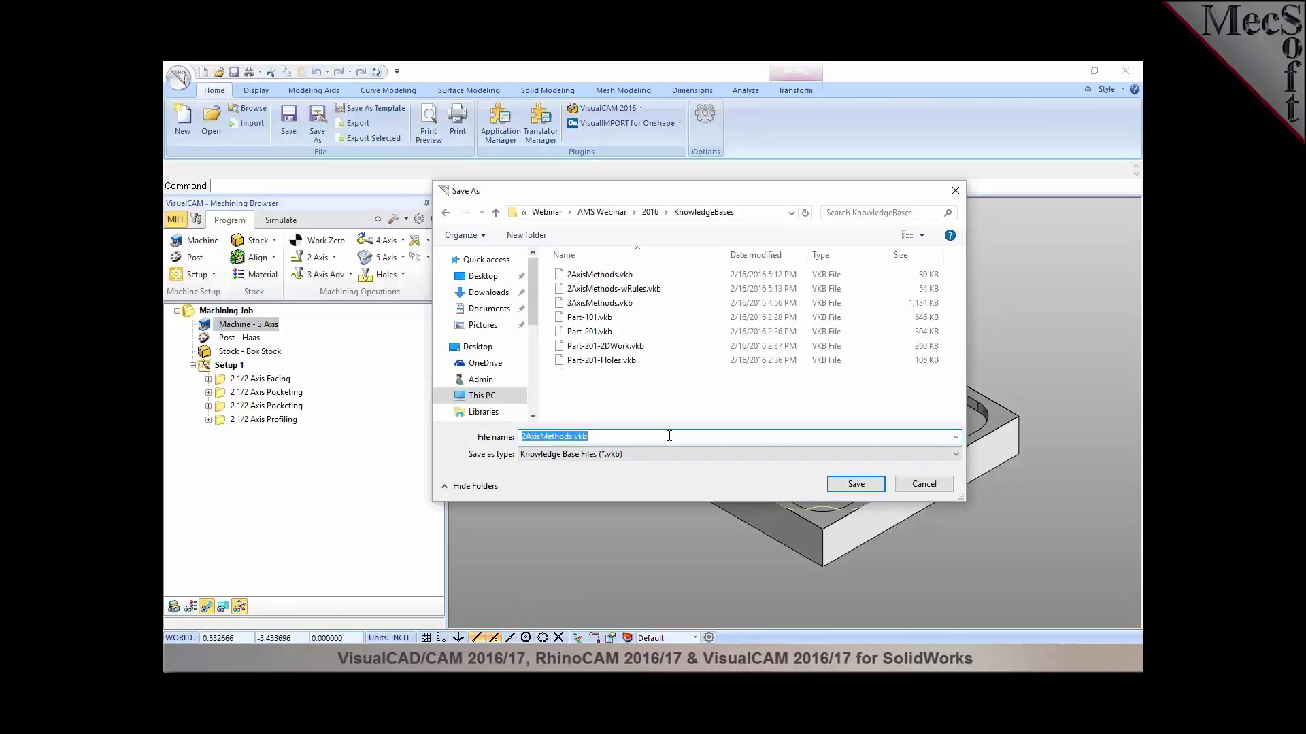
{"action": "left_click", "coordinate": [572, 436]}
{"action": "type", "text": "-"}
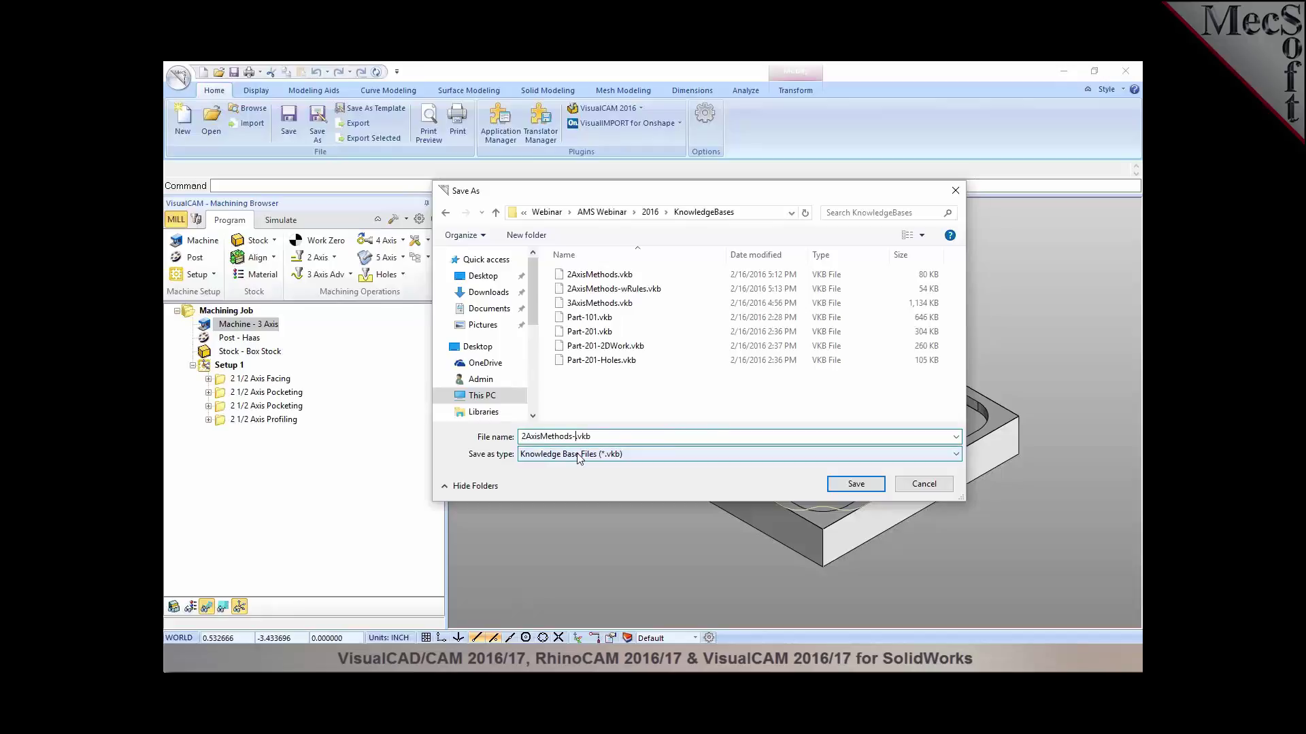
{"action": "type", "text": "2016"}
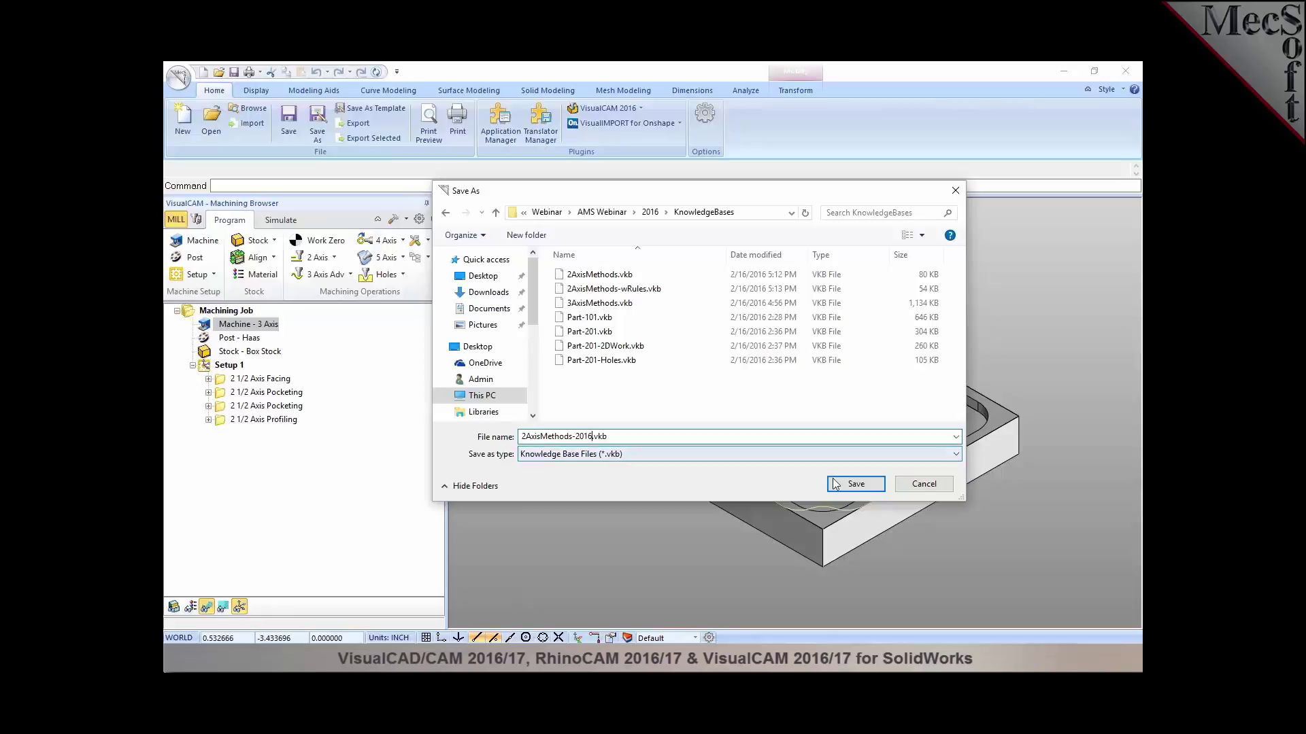
{"action": "left_click", "coordinate": [860, 484]}
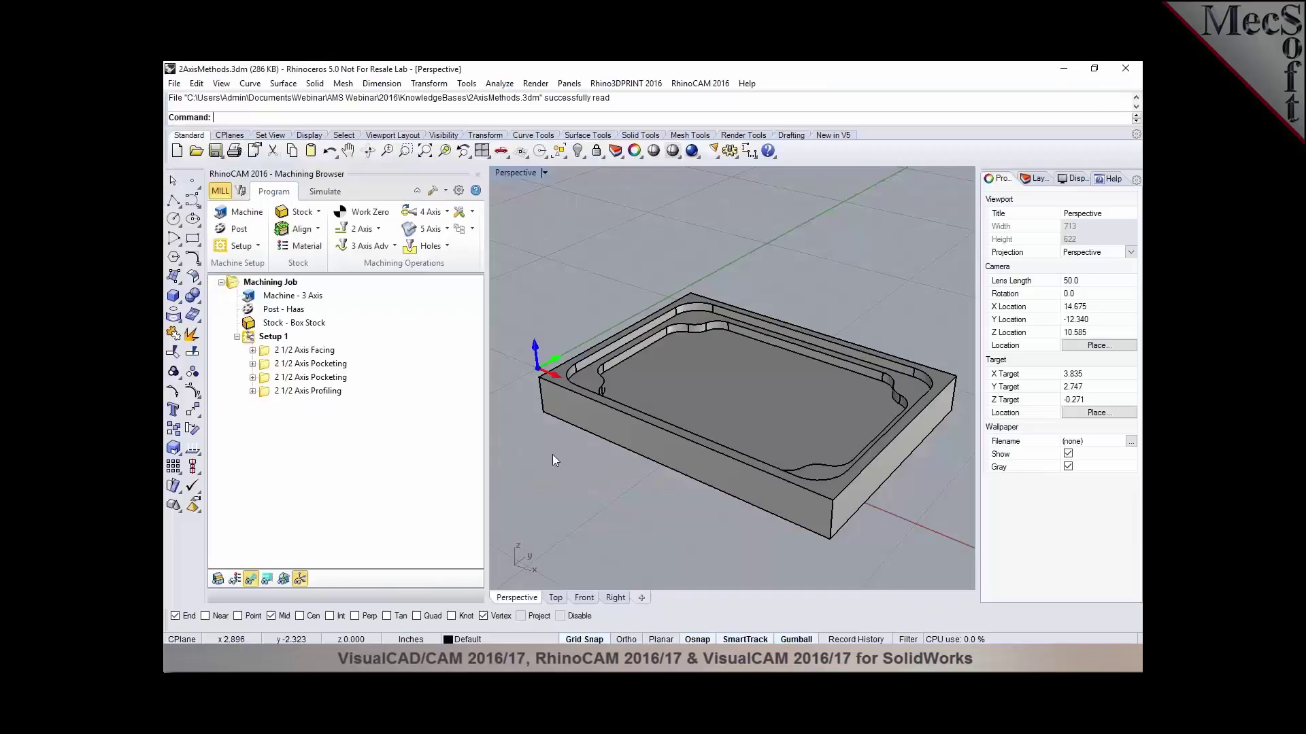
Step: Look at the Save to Knowledge Base command in RhinoCAM, and in VisualCAM for SOLIDWORKS after switching to it
{"action": "left_click", "coordinate": [472, 231]}
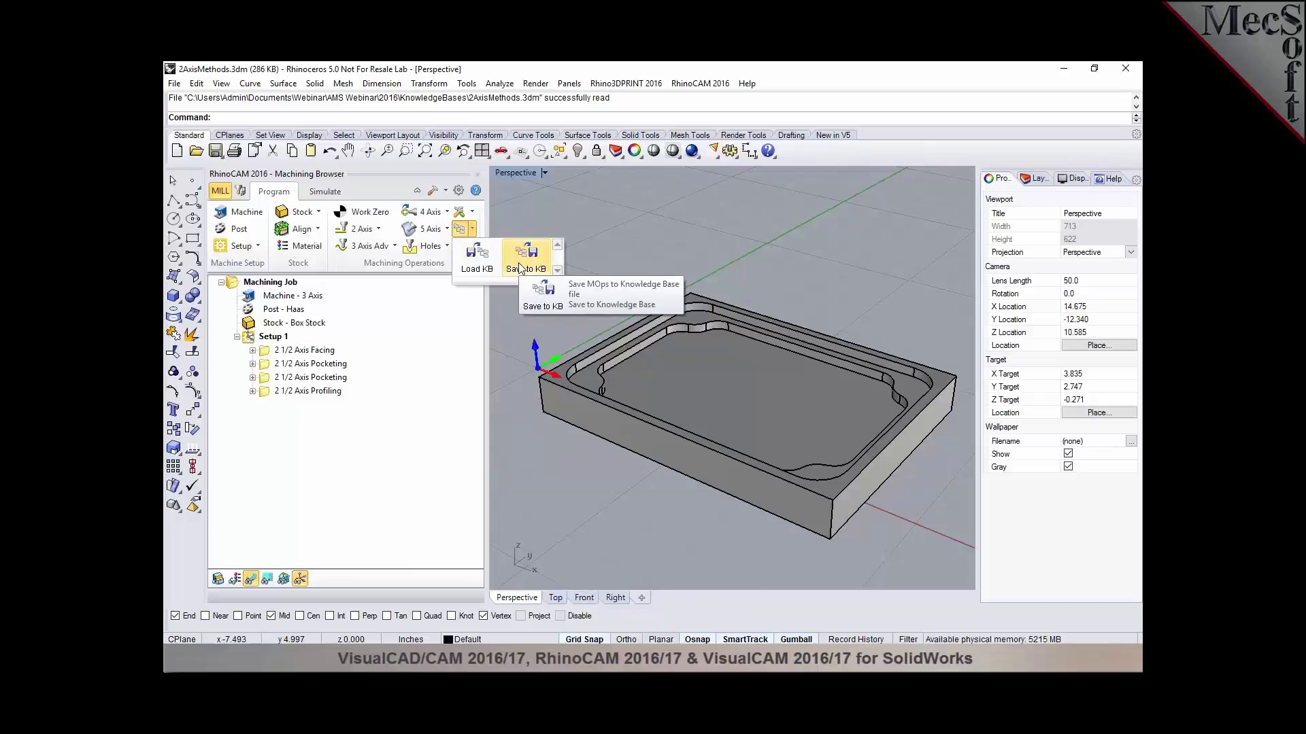
{"action": "left_click", "coordinate": [512, 324]}
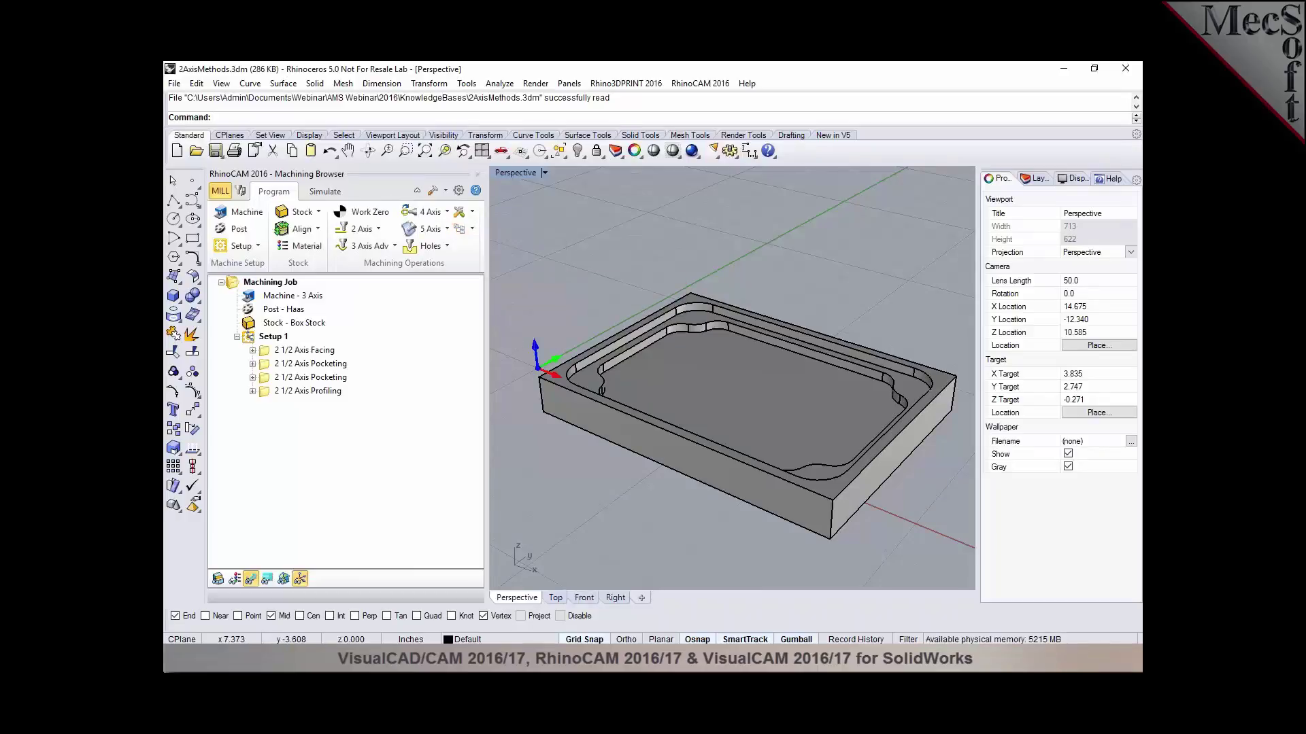
{"action": "left_click", "coordinate": [537, 660]}
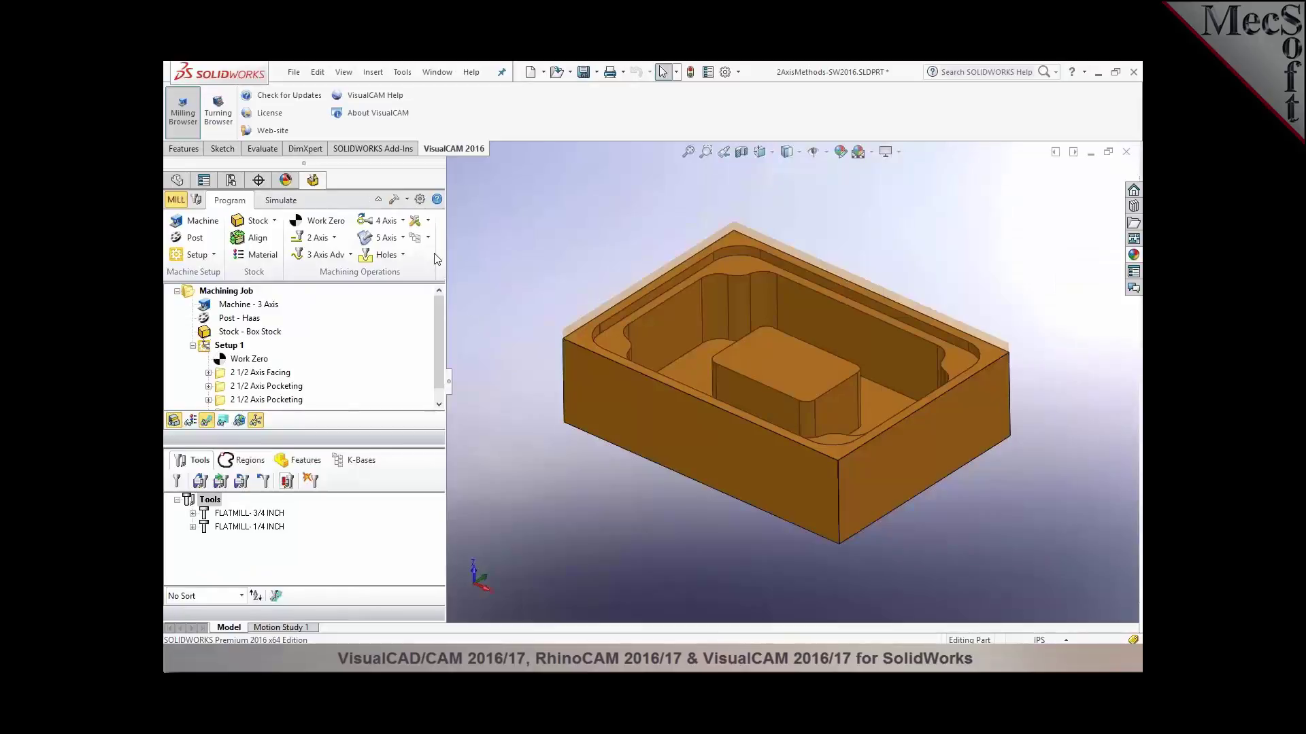
{"action": "left_click", "coordinate": [428, 238]}
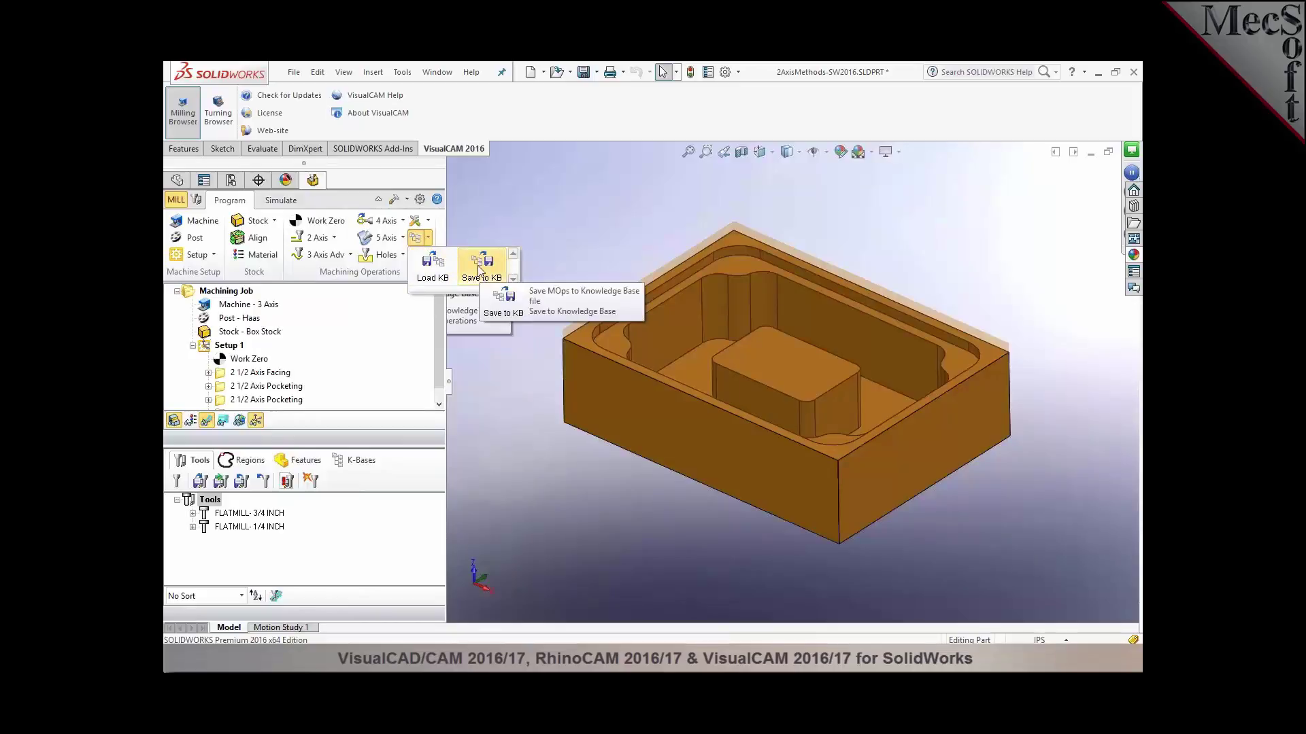
{"action": "left_click", "coordinate": [443, 227]}
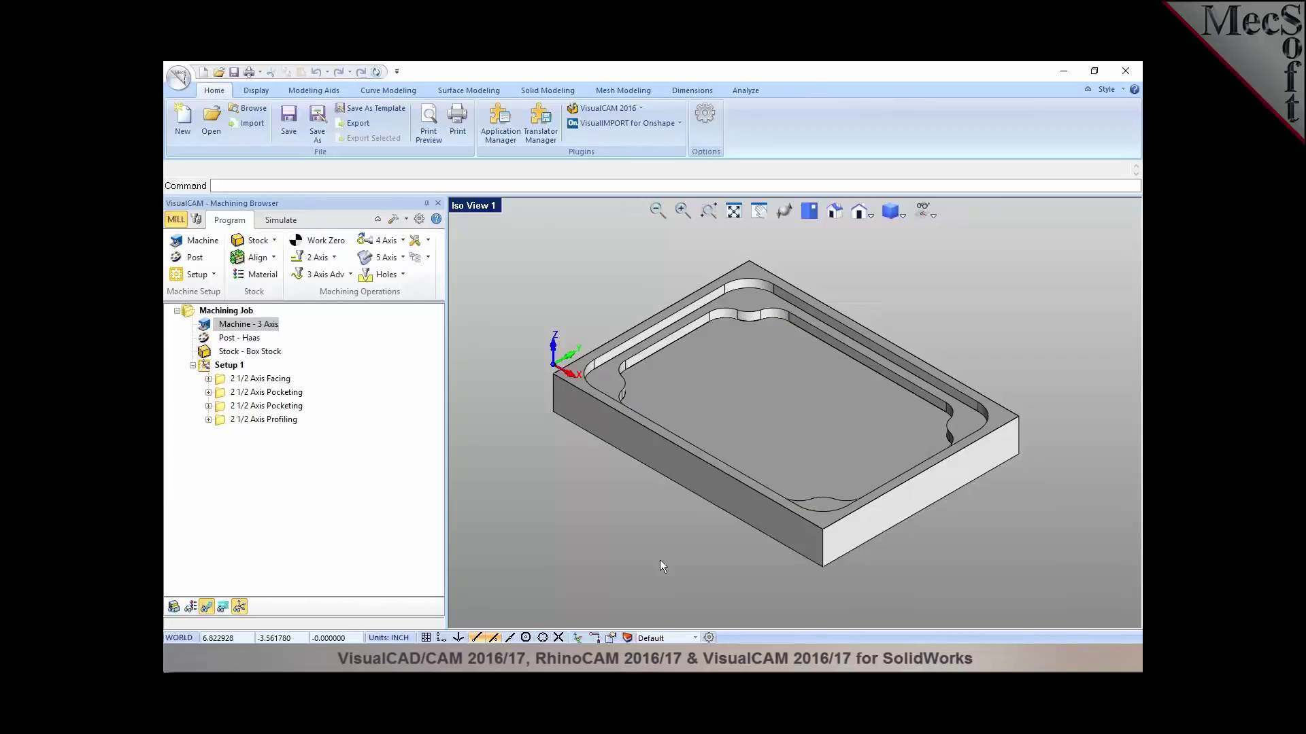
Step: Open the part file 2AxisMethods-2.vcp from the KnowledgeBases folder in VisualCAD/CAM
{"action": "left_click", "coordinate": [216, 119]}
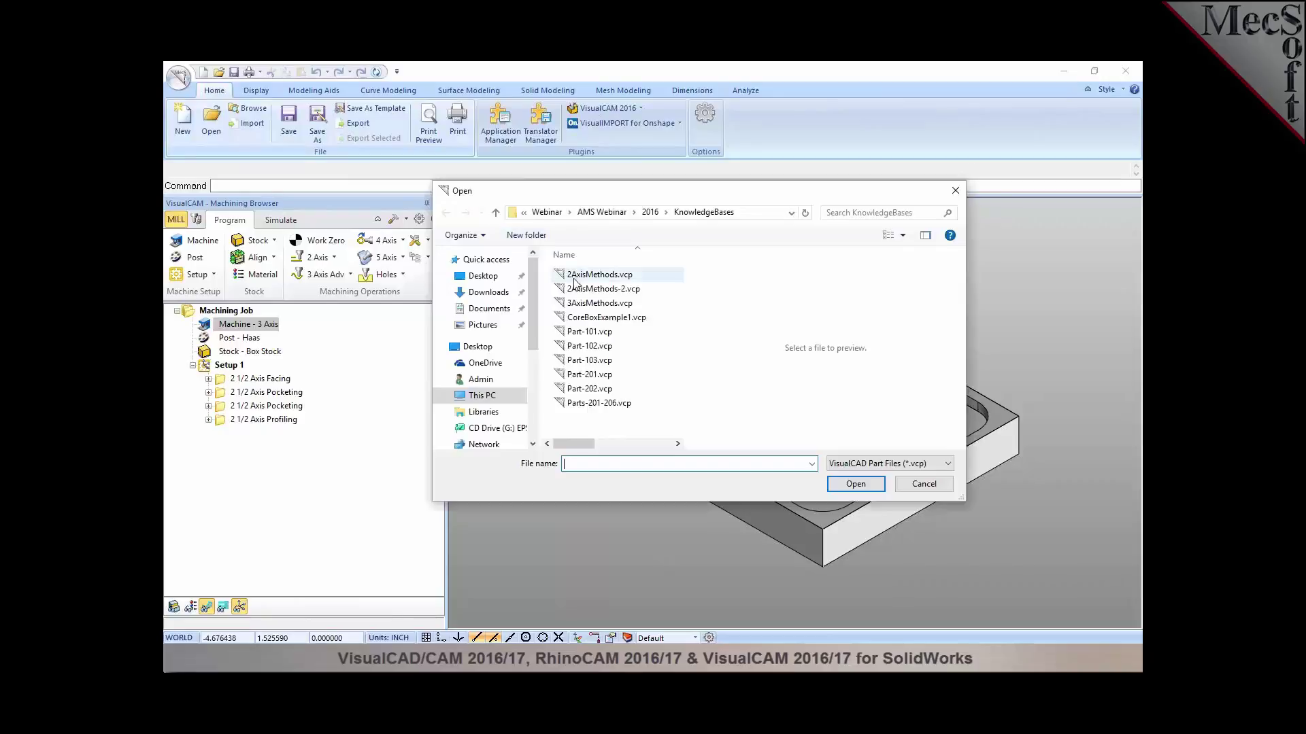
{"action": "left_click", "coordinate": [586, 289]}
{"action": "left_click", "coordinate": [856, 484]}
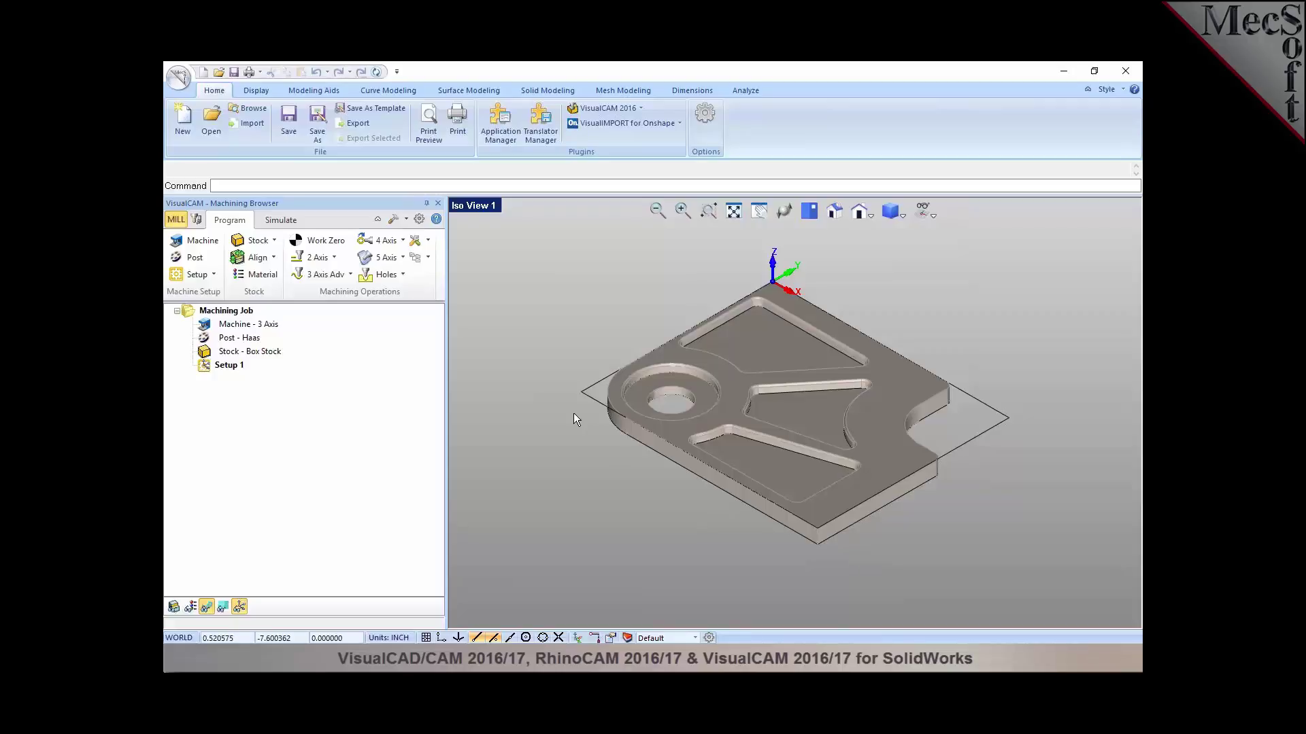
Step: Load the machining operations from knowledge base file 2AxisMethods-2016.vkb in the KnowledgeBases folder into the new part
{"action": "left_click", "coordinate": [428, 257]}
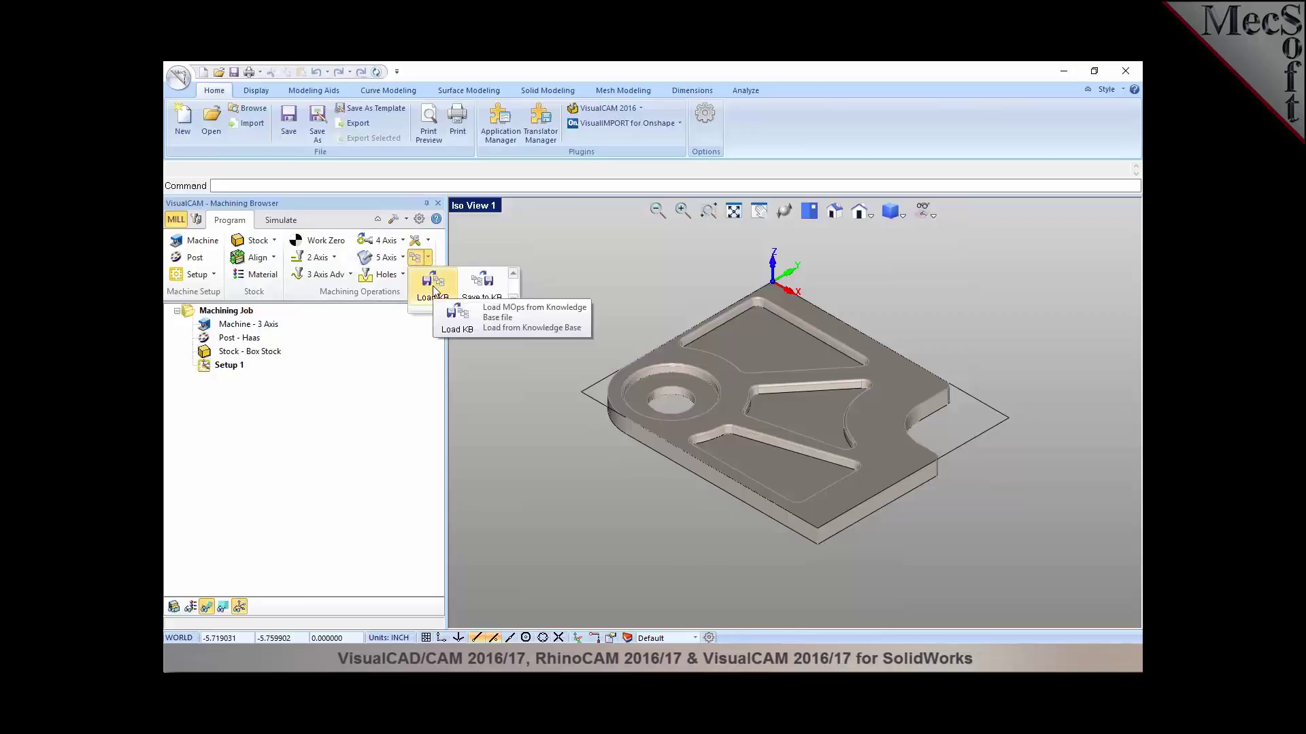
{"action": "left_click", "coordinate": [433, 287]}
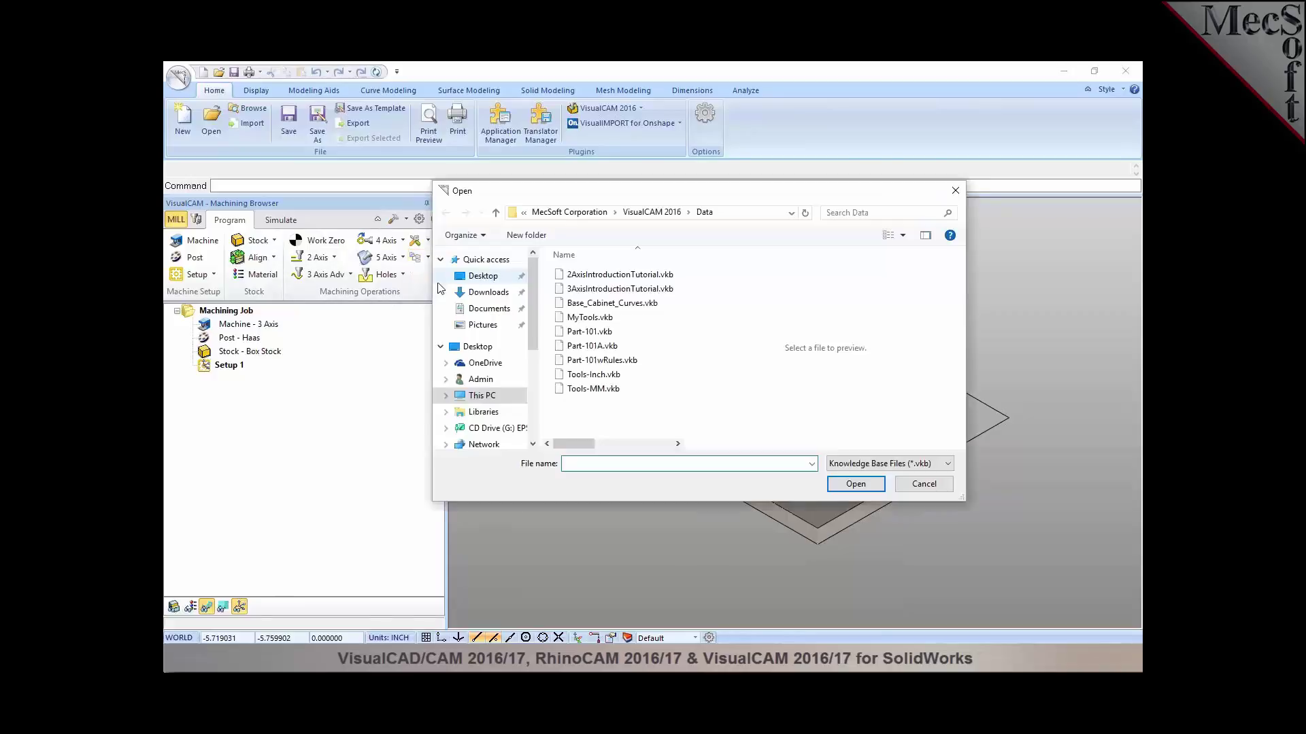
{"action": "key", "text": "ctrl+v"}
{"action": "key", "text": "Return"}
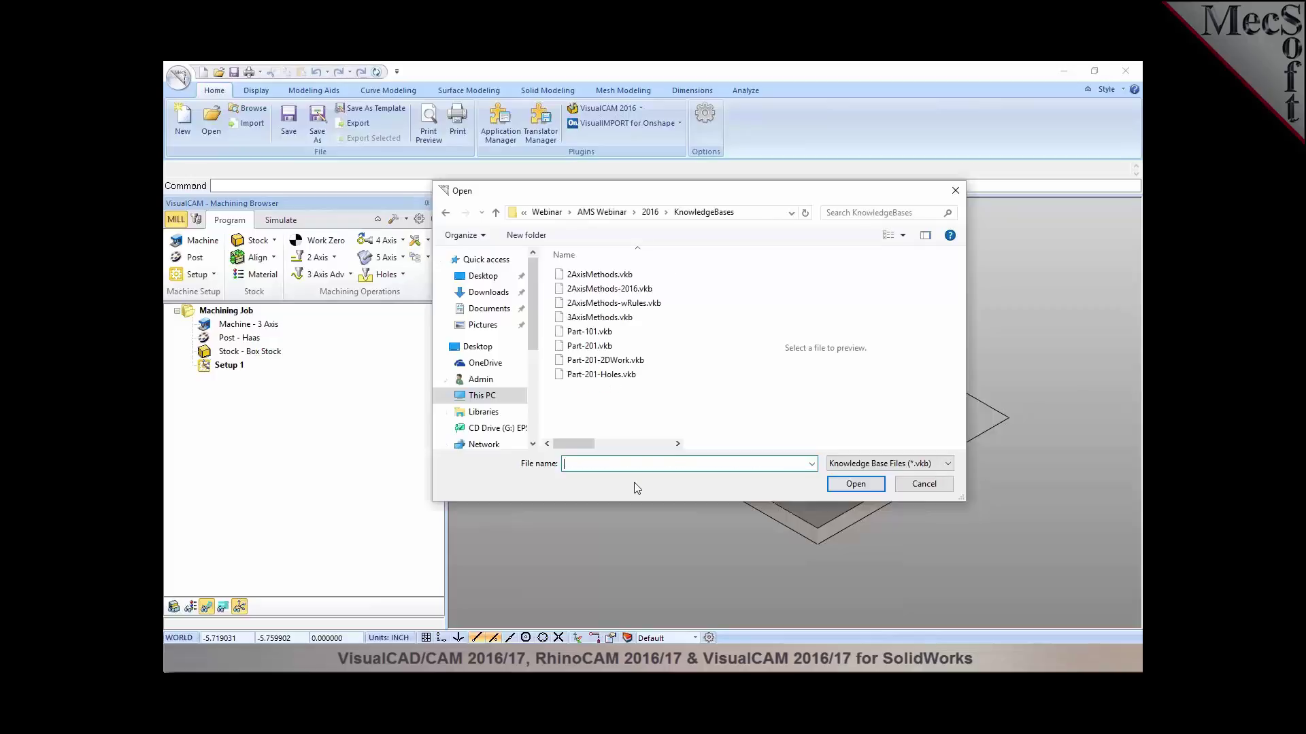
{"action": "left_click", "coordinate": [622, 294]}
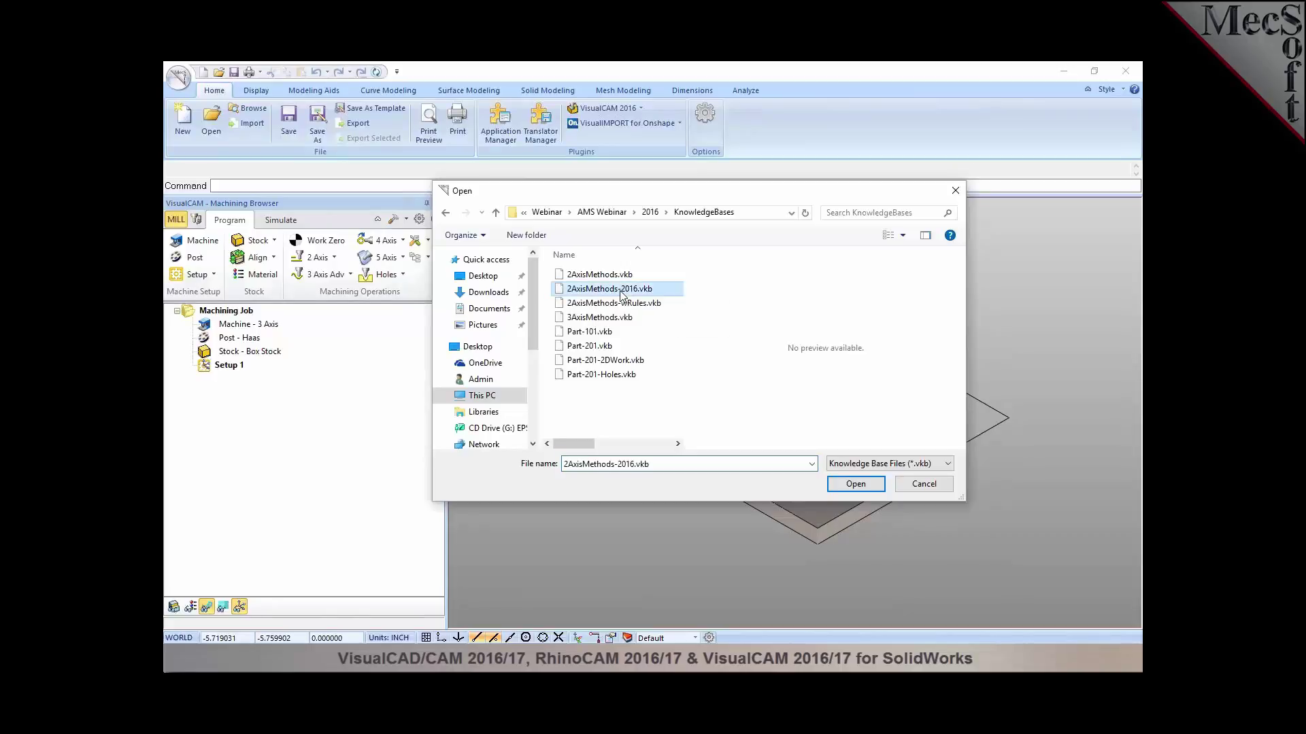
{"action": "left_click", "coordinate": [855, 486]}
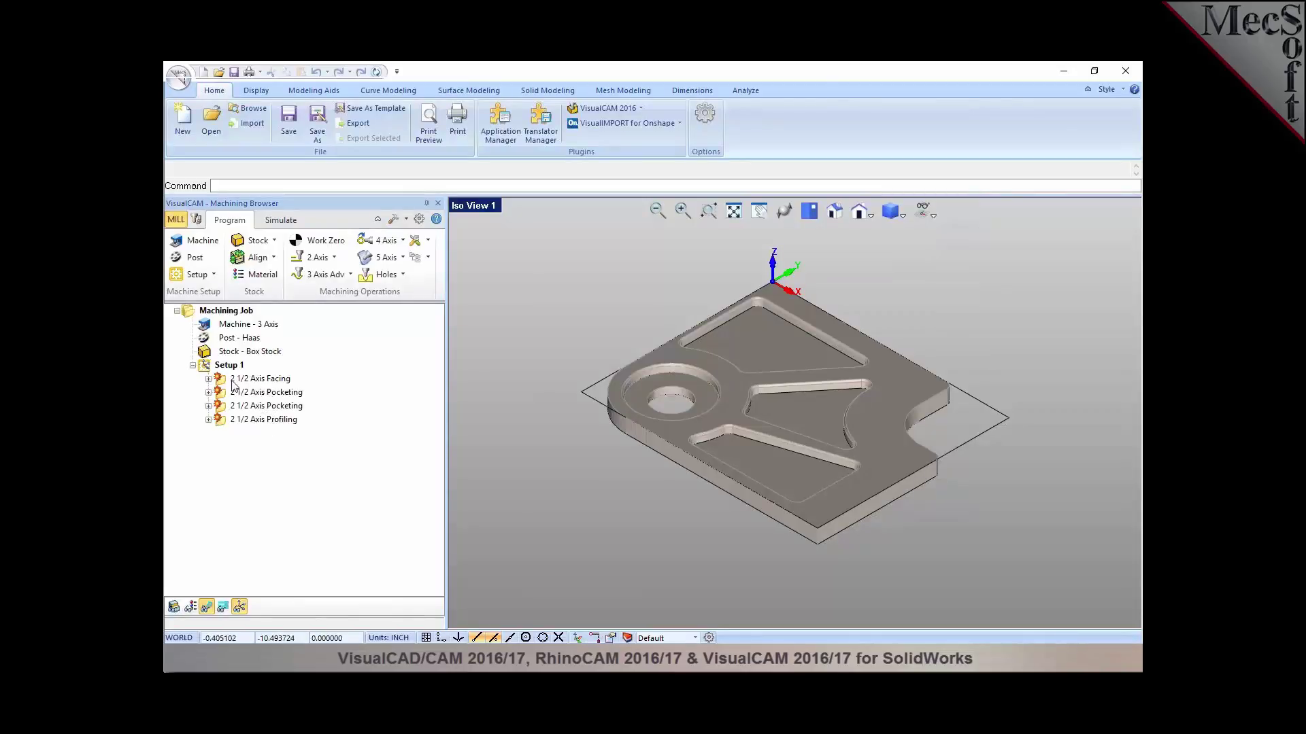
Step: Inspect the control geometry assigned to each loaded facing, pocketing and profiling operation under Setup 1
{"action": "left_click", "coordinate": [259, 379]}
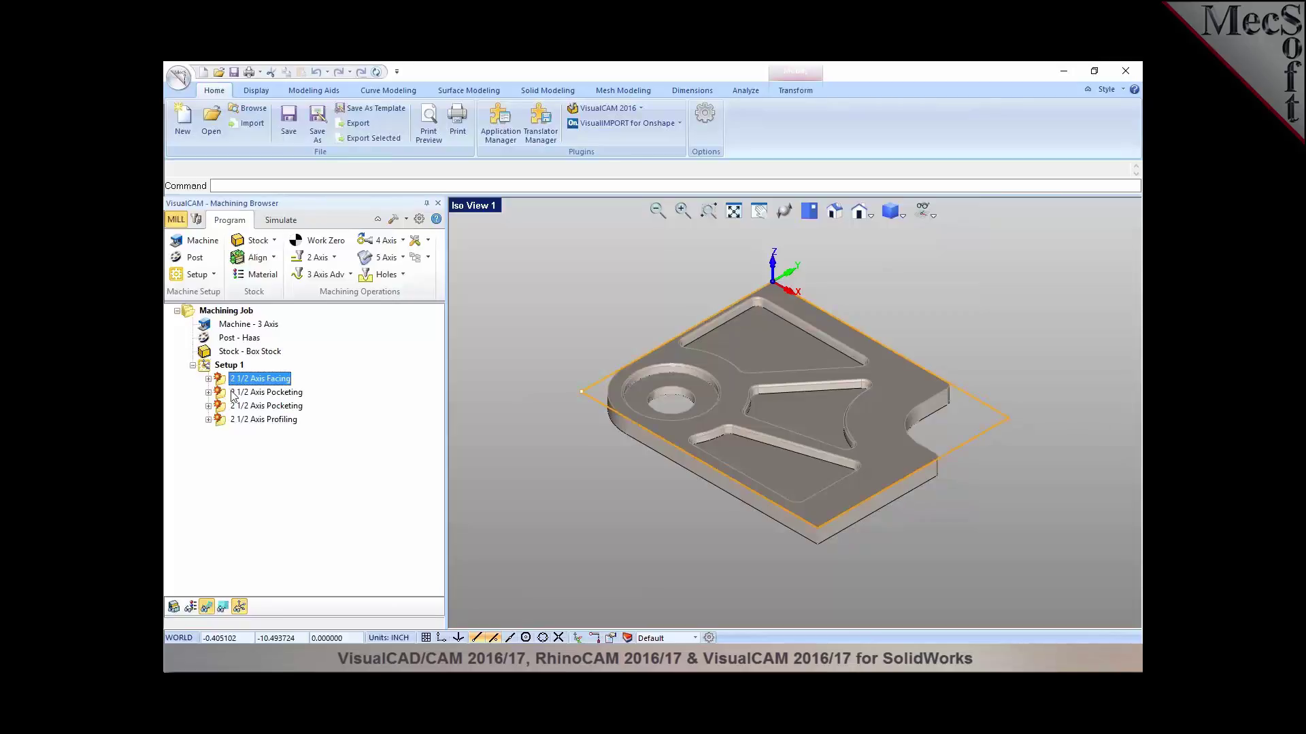
{"action": "left_click", "coordinate": [233, 394]}
{"action": "left_click", "coordinate": [232, 408]}
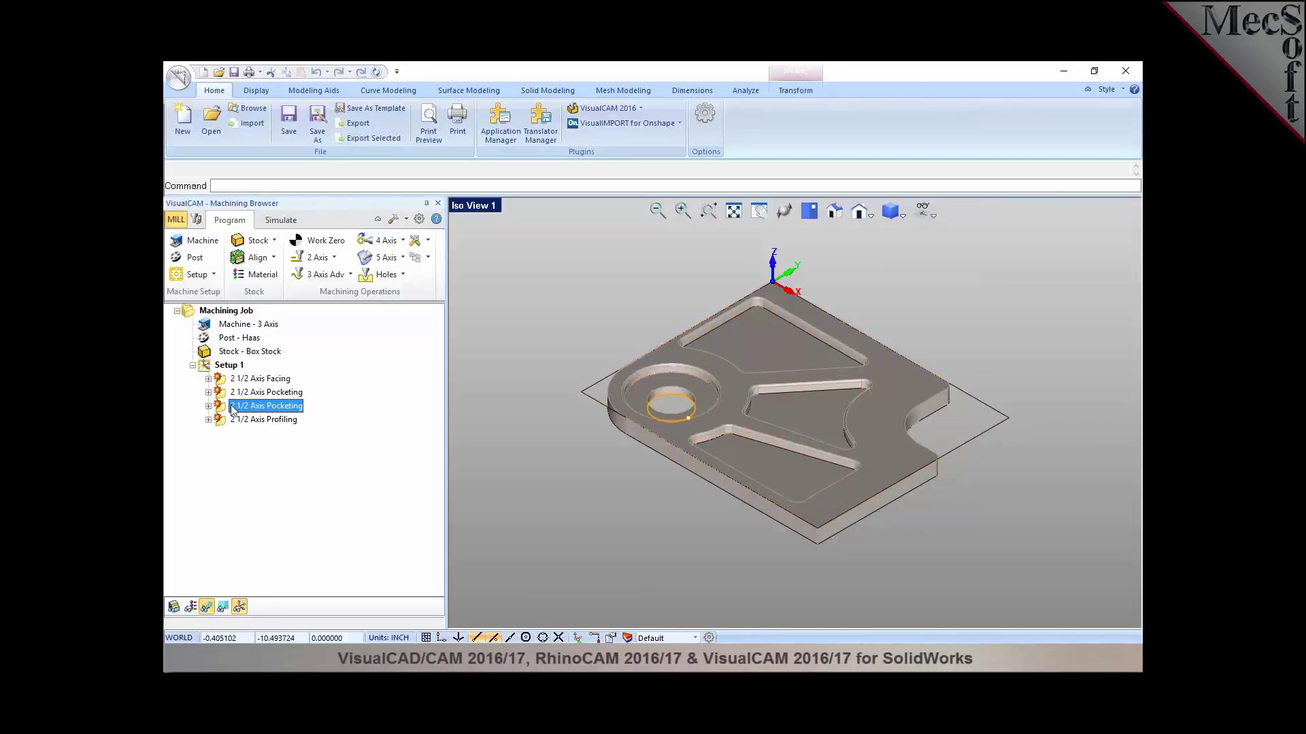
{"action": "left_click", "coordinate": [232, 421]}
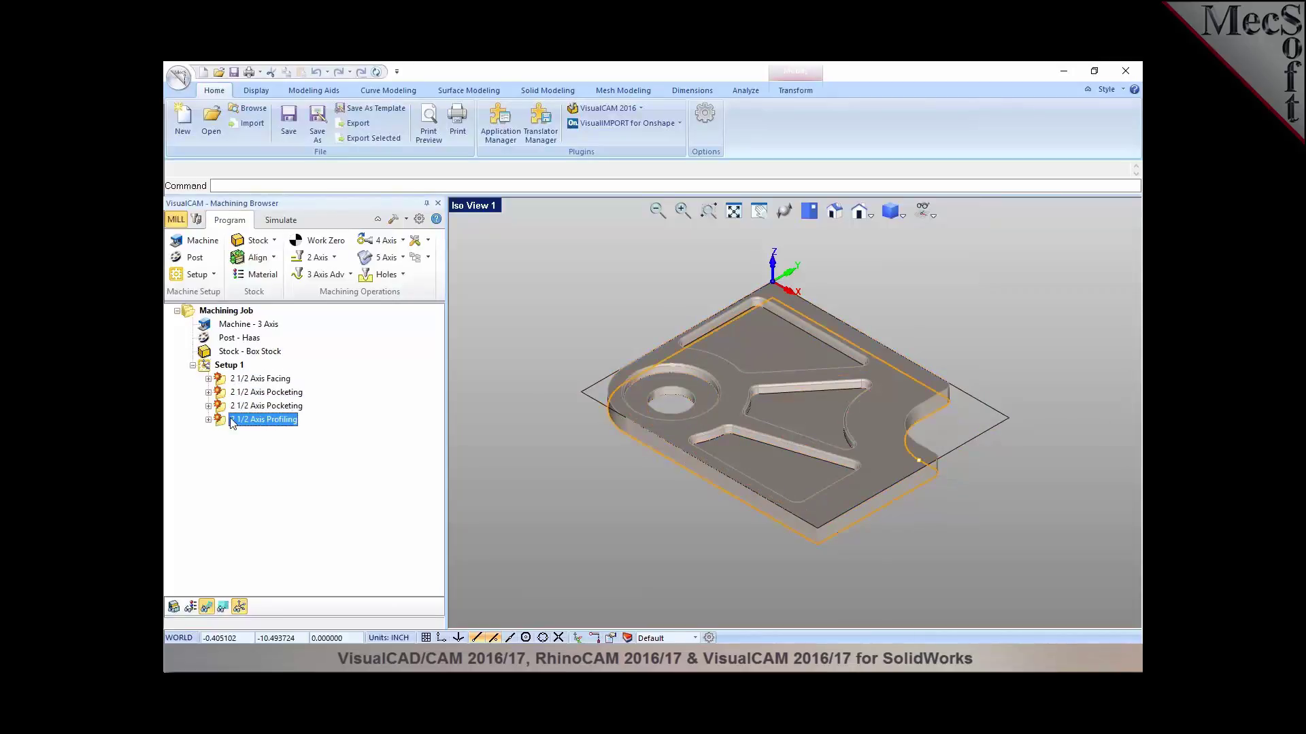
{"action": "left_click", "coordinate": [228, 367]}
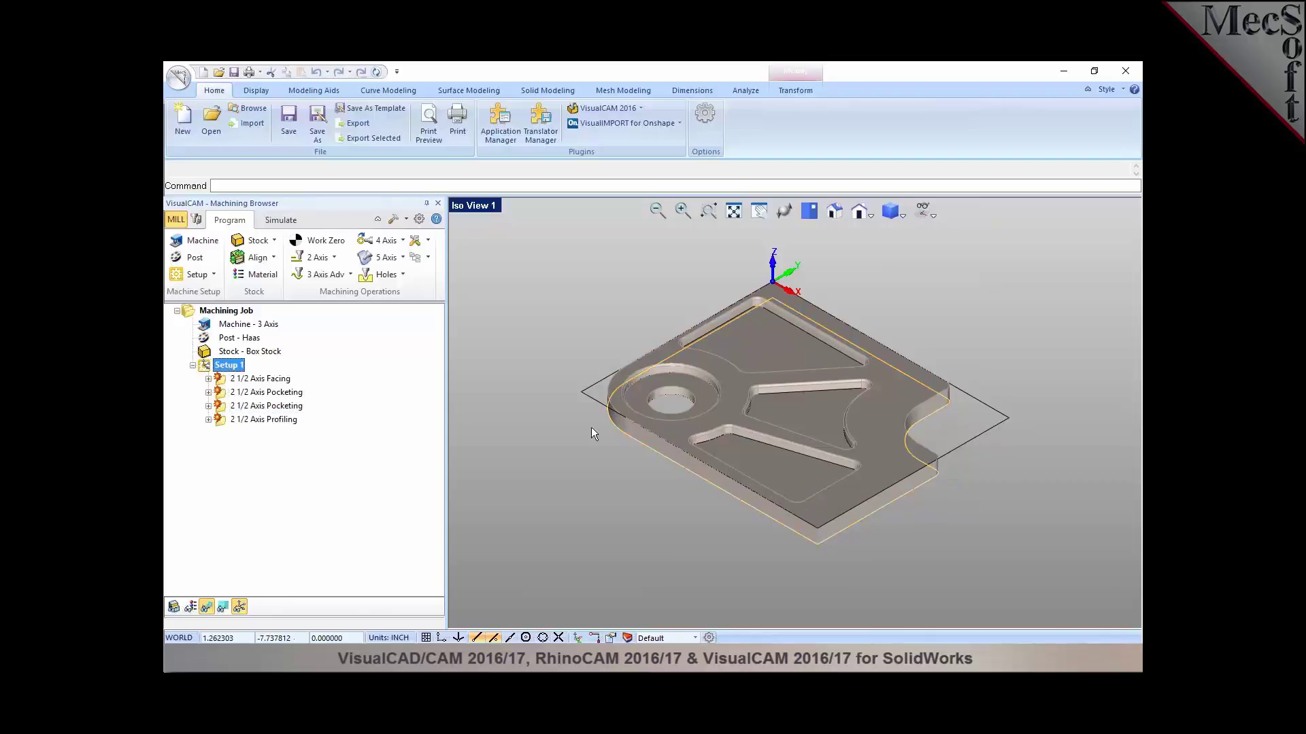
{"action": "left_click", "coordinate": [592, 431]}
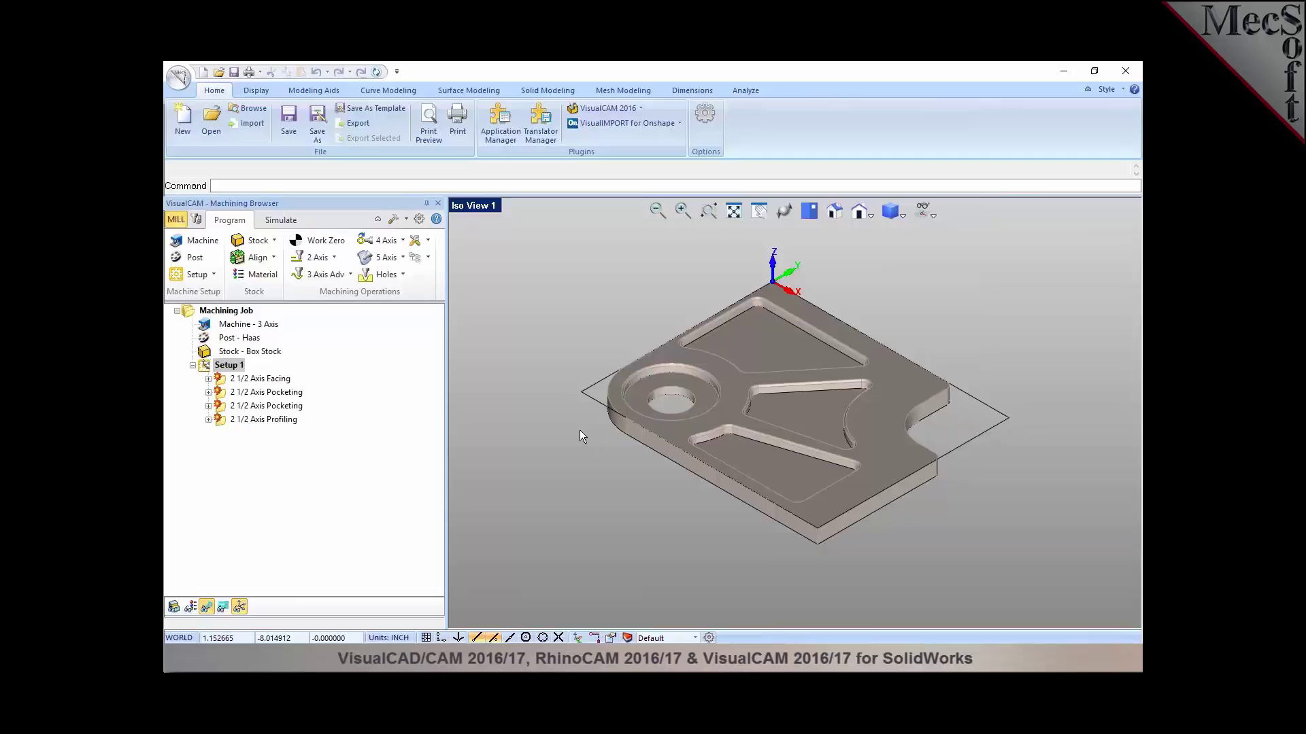
{"action": "left_click", "coordinate": [269, 380]}
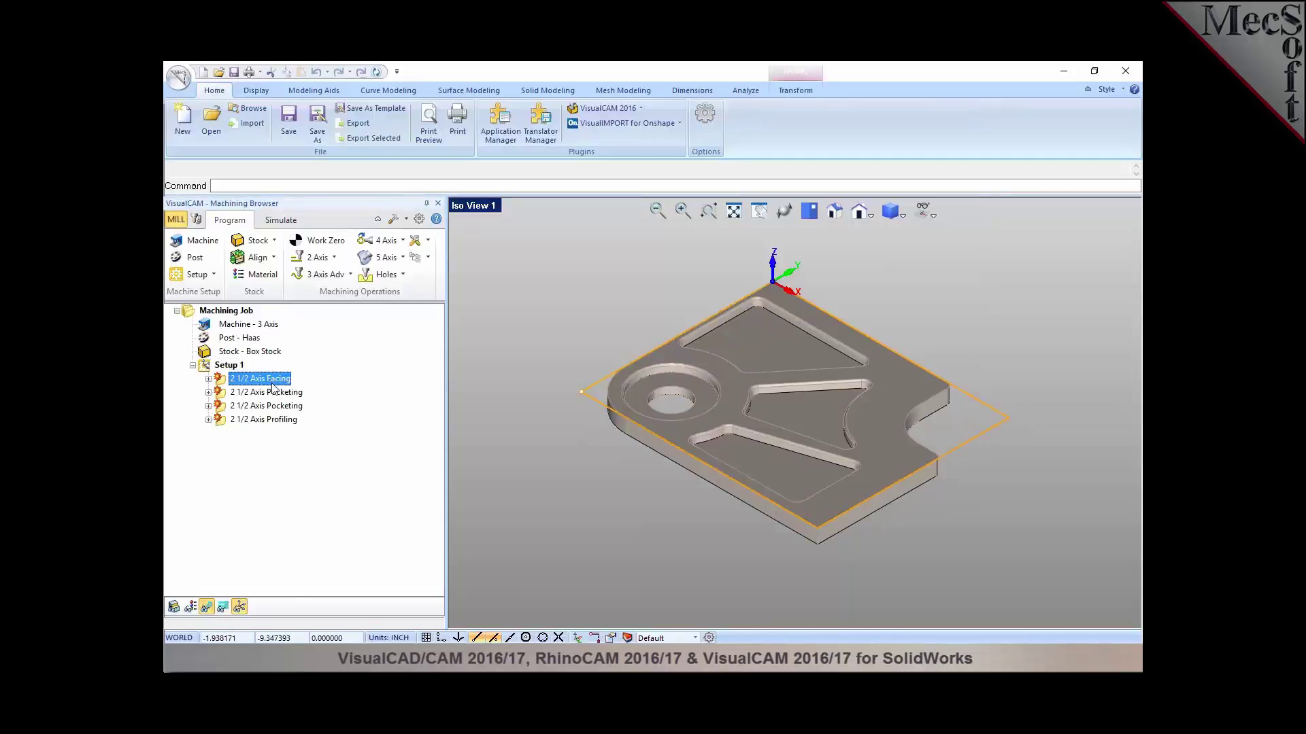
Step: Review the part regions of the facing, both pocketing and the profiling operations once more, one operation at a time
{"action": "left_click", "coordinate": [276, 393]}
{"action": "left_click", "coordinate": [279, 406]}
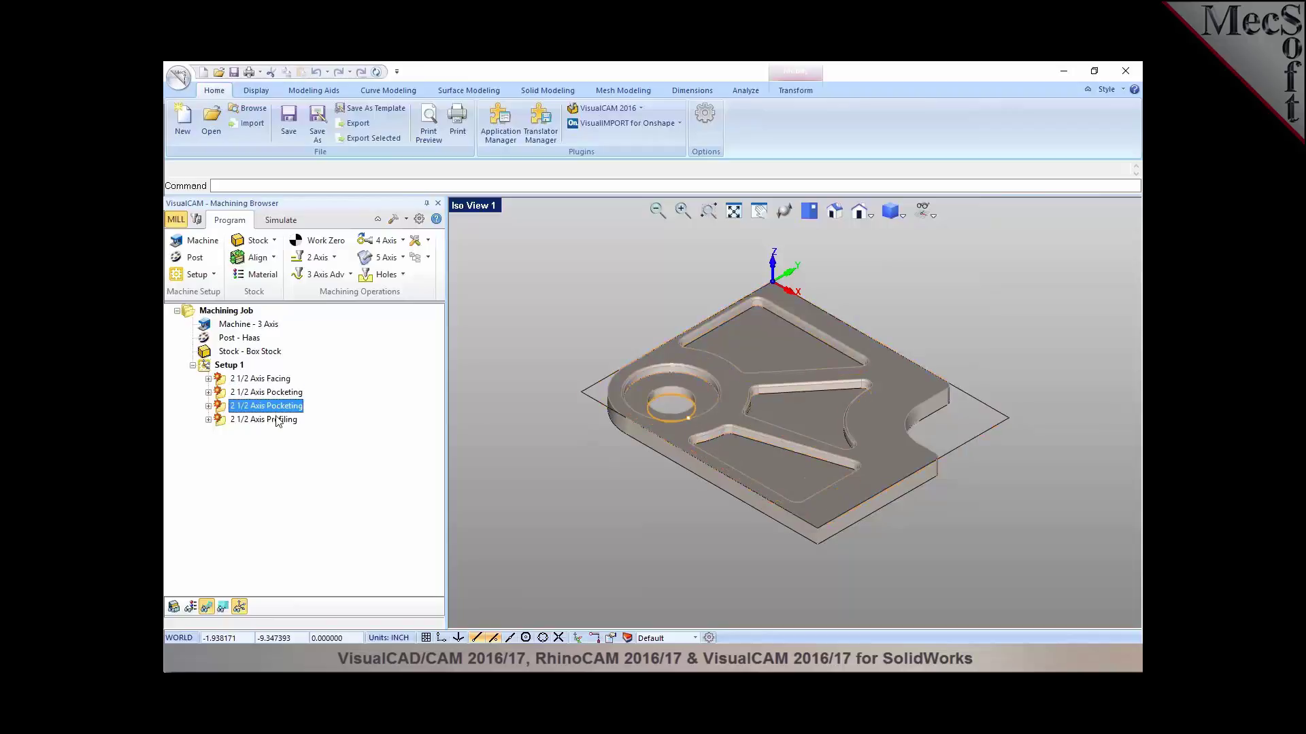
{"action": "left_click", "coordinate": [278, 420]}
{"action": "left_click", "coordinate": [242, 367]}
{"action": "left_click", "coordinate": [248, 380]}
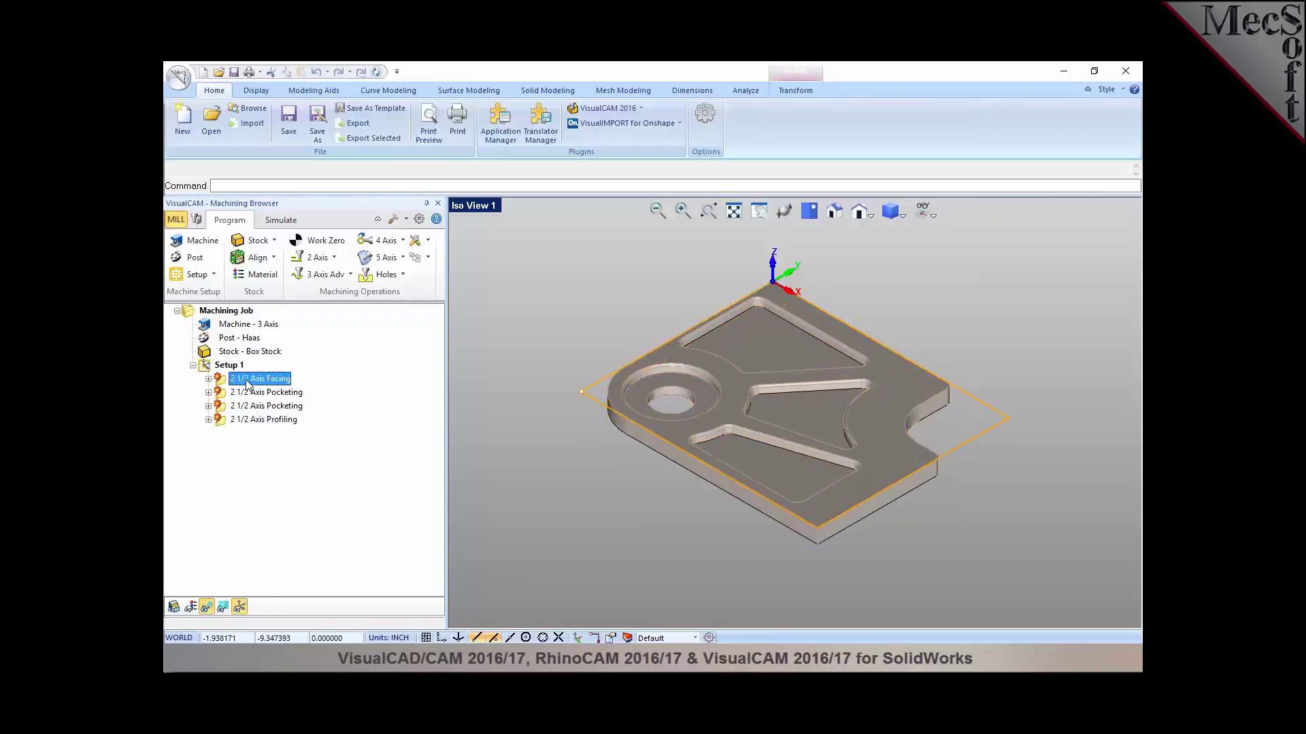
{"action": "left_click", "coordinate": [252, 395]}
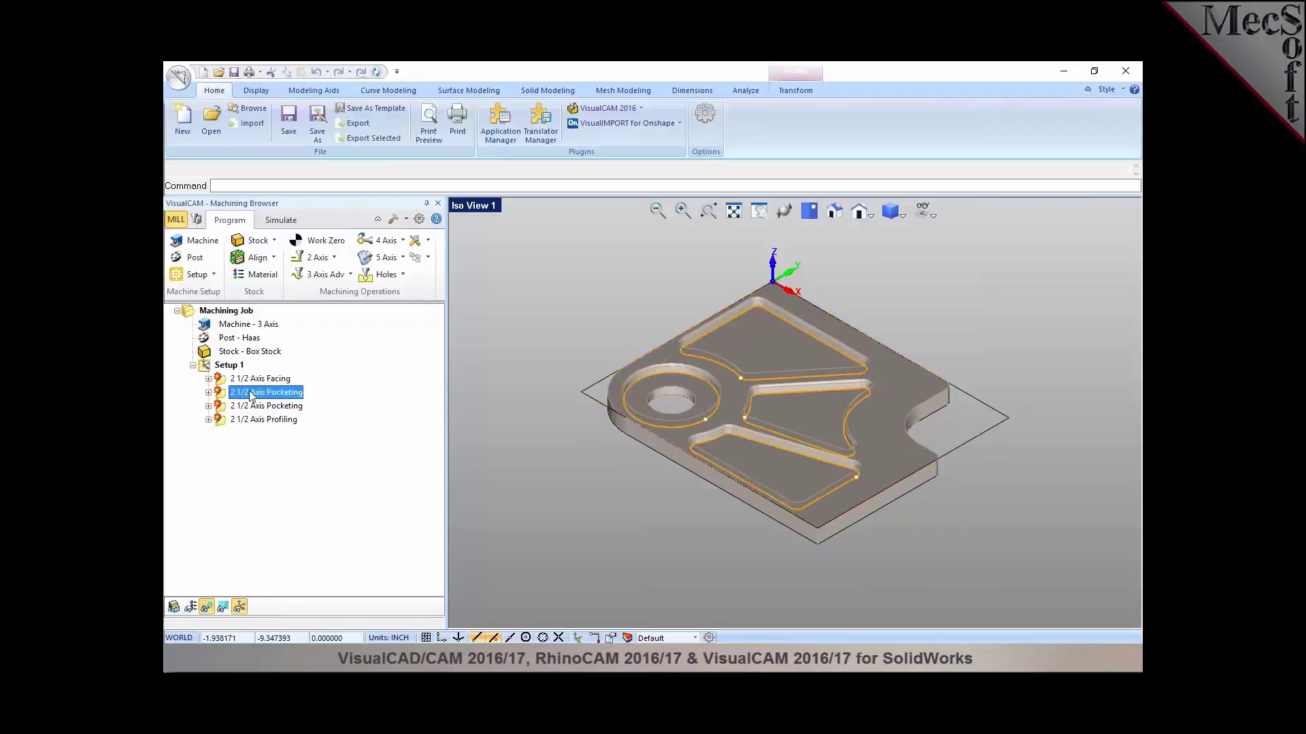
{"action": "left_click", "coordinate": [255, 407]}
{"action": "left_click", "coordinate": [258, 420]}
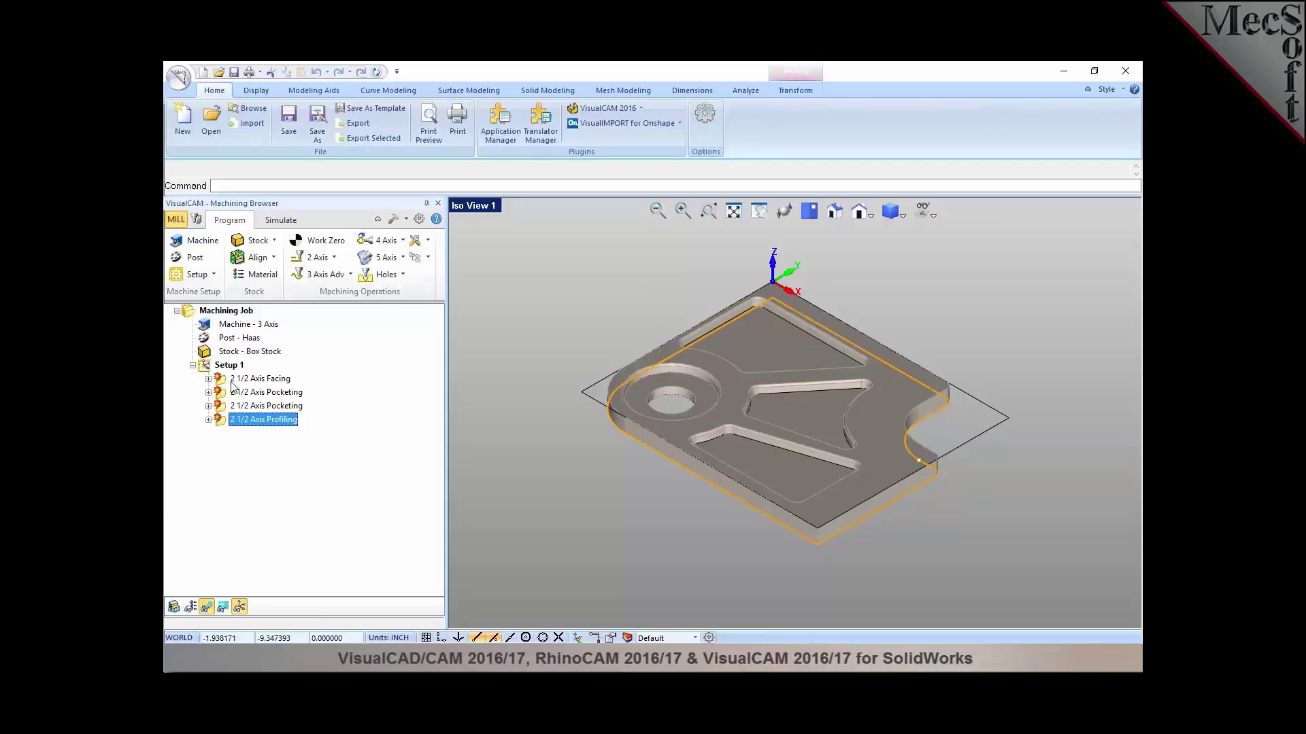
Step: Delete Setup 1 with all its machining operations from the machining job and clear the selection on the part
{"action": "left_click", "coordinate": [209, 364]}
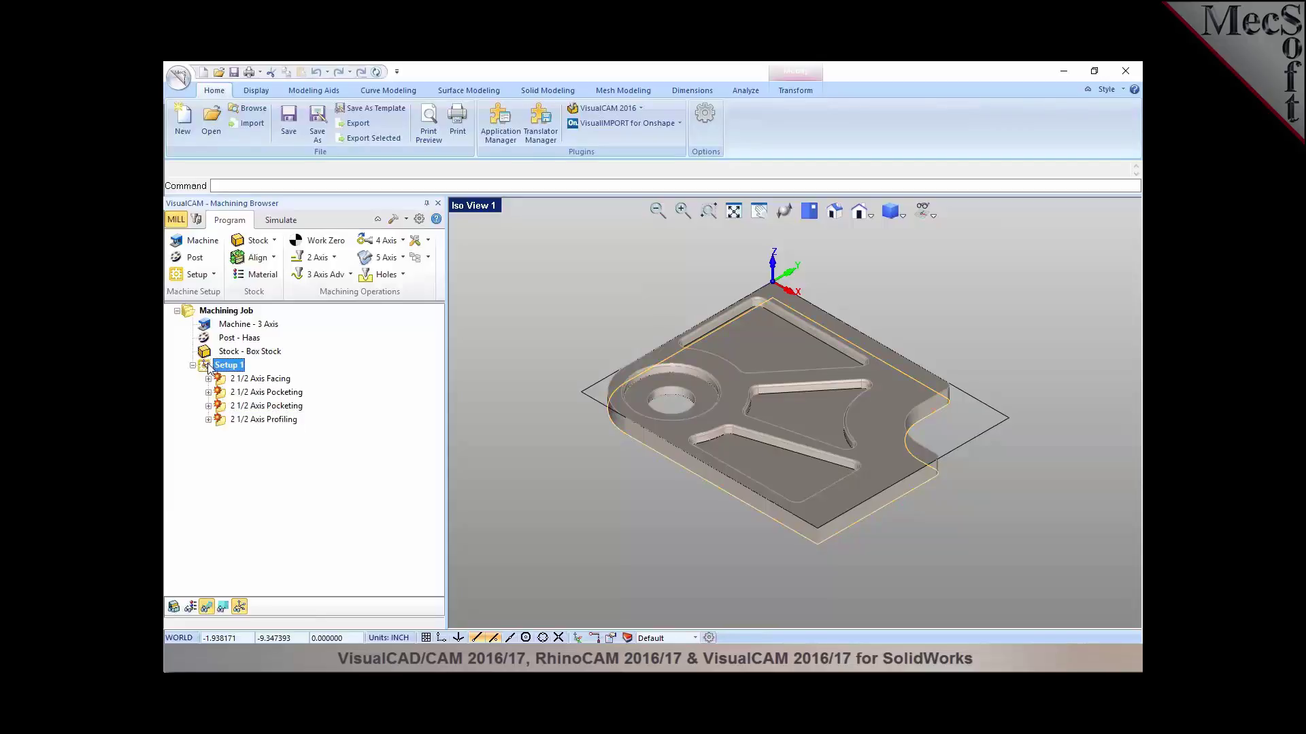
{"action": "key", "text": "Delete"}
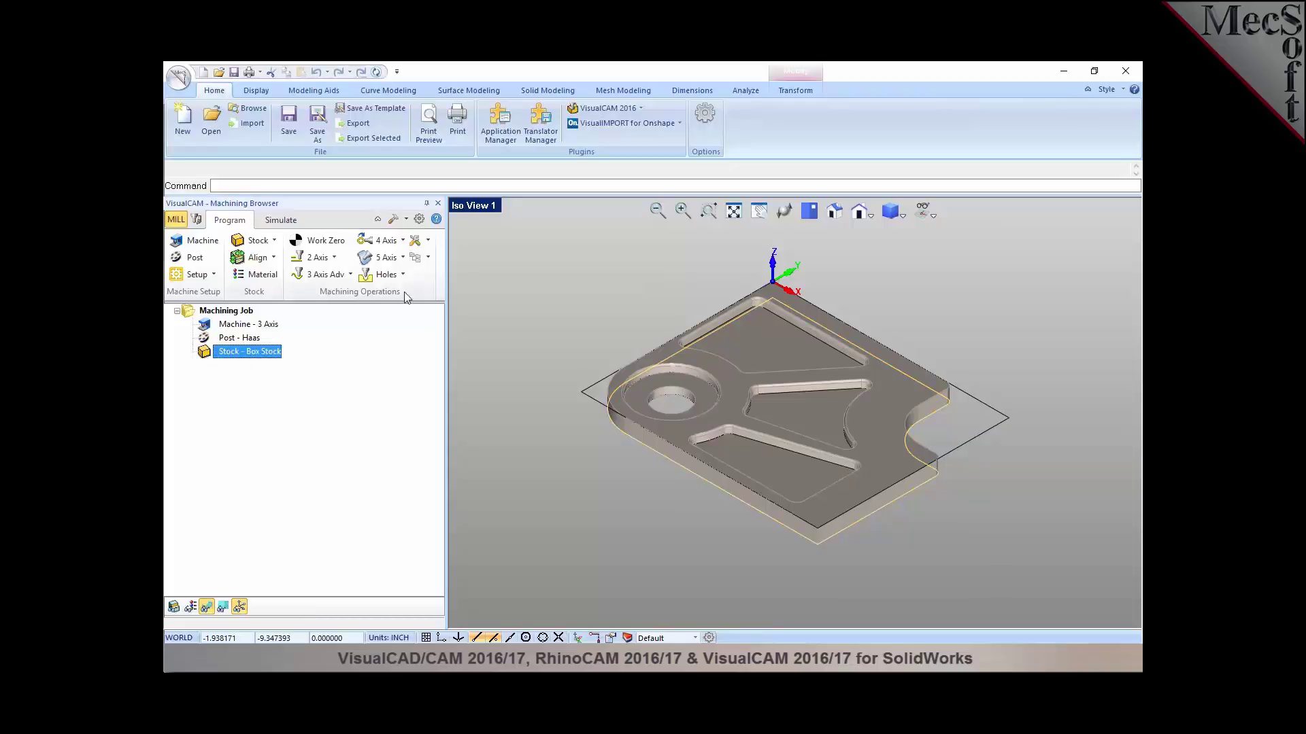
{"action": "left_click", "coordinate": [493, 281]}
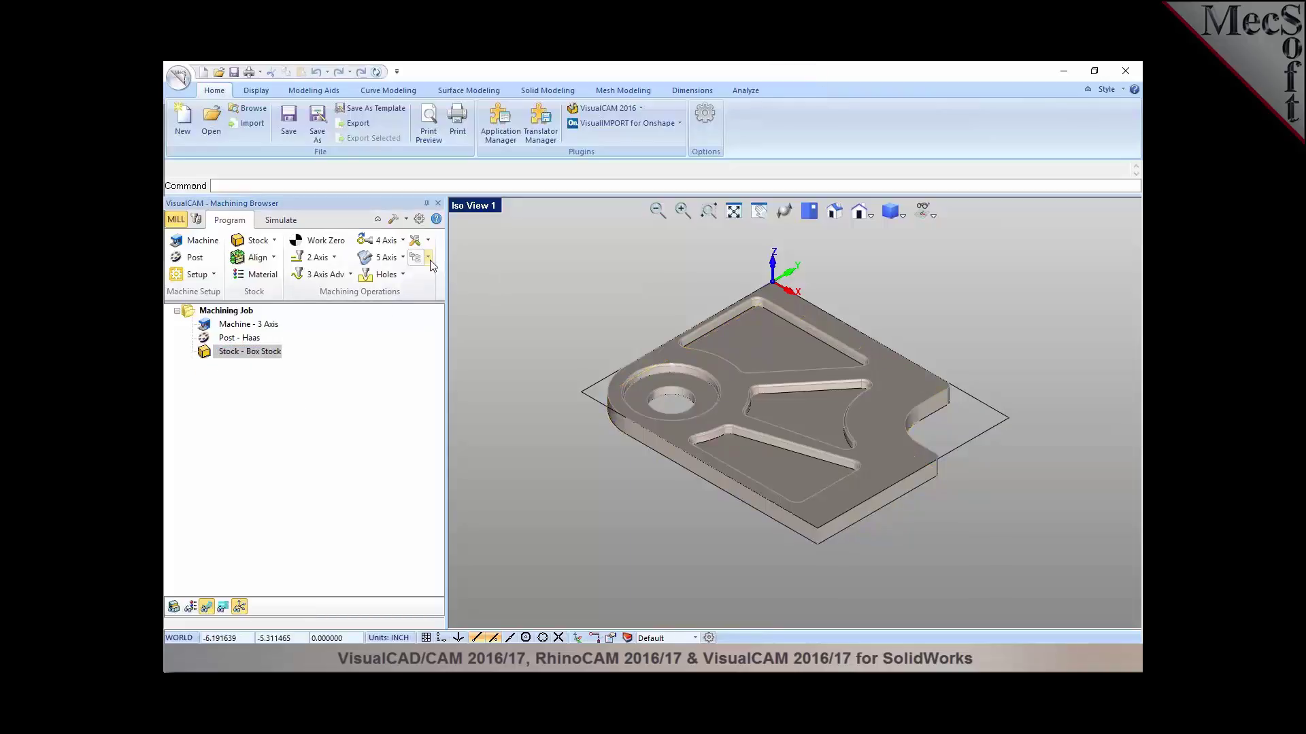
Step: Load the knowledge base file 2AxisMethods.vkb from the KnowledgeBases folder, declining to set selection rules
{"action": "left_click", "coordinate": [429, 260]}
{"action": "left_click", "coordinate": [426, 288]}
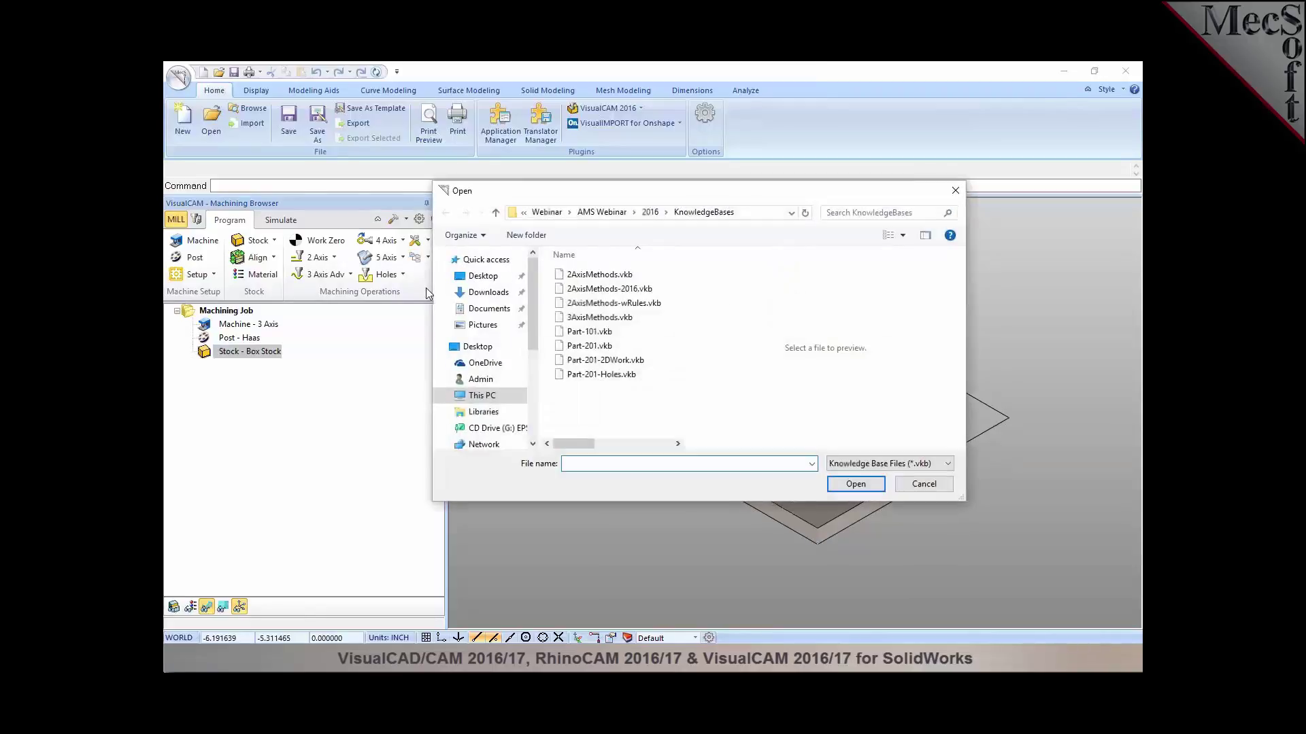
{"action": "left_click", "coordinate": [599, 275]}
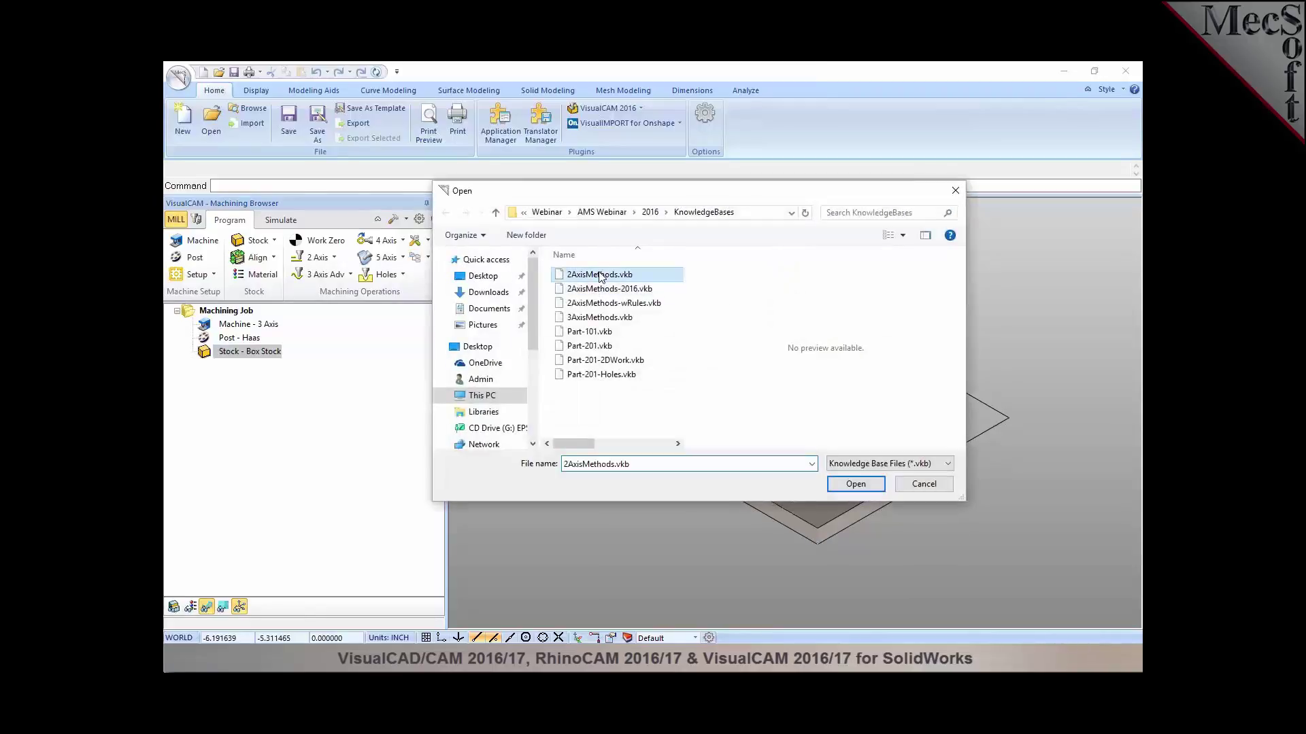
{"action": "left_click", "coordinate": [856, 483]}
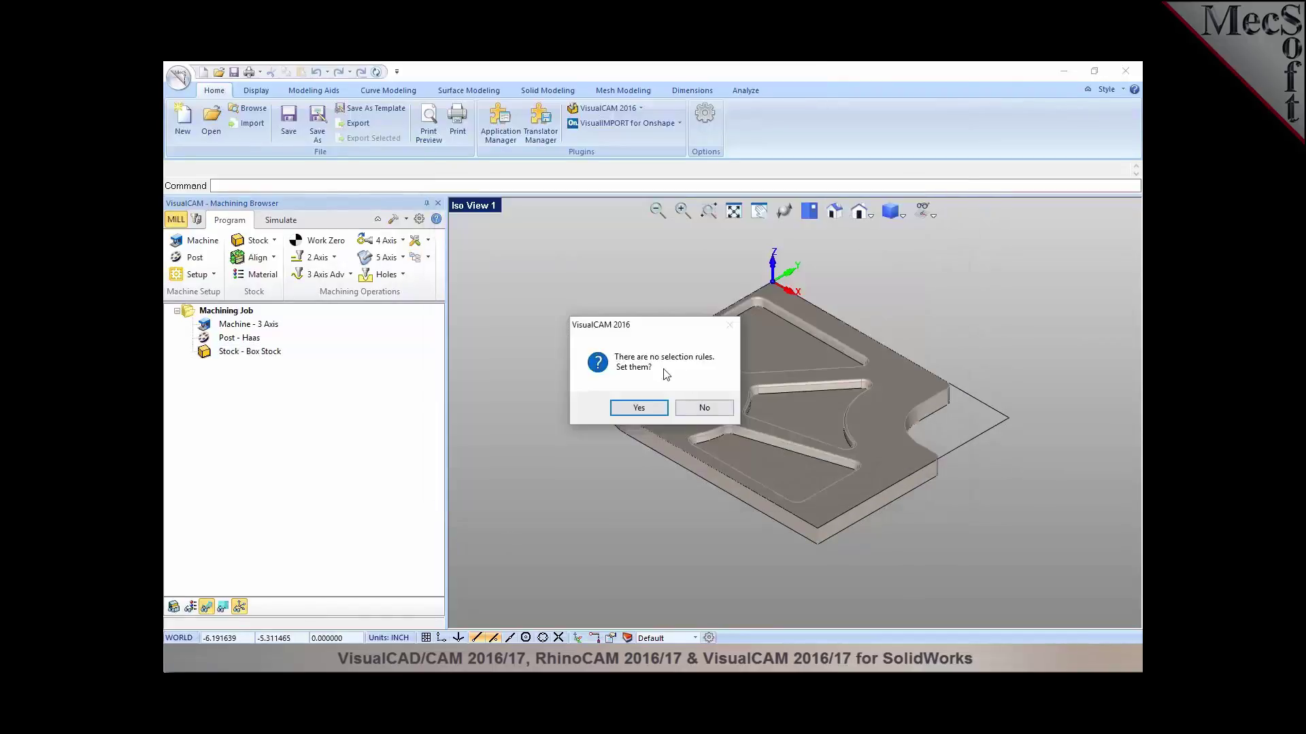
{"action": "left_click_drag", "start_coordinate": [644, 331], "coordinate": [546, 314]}
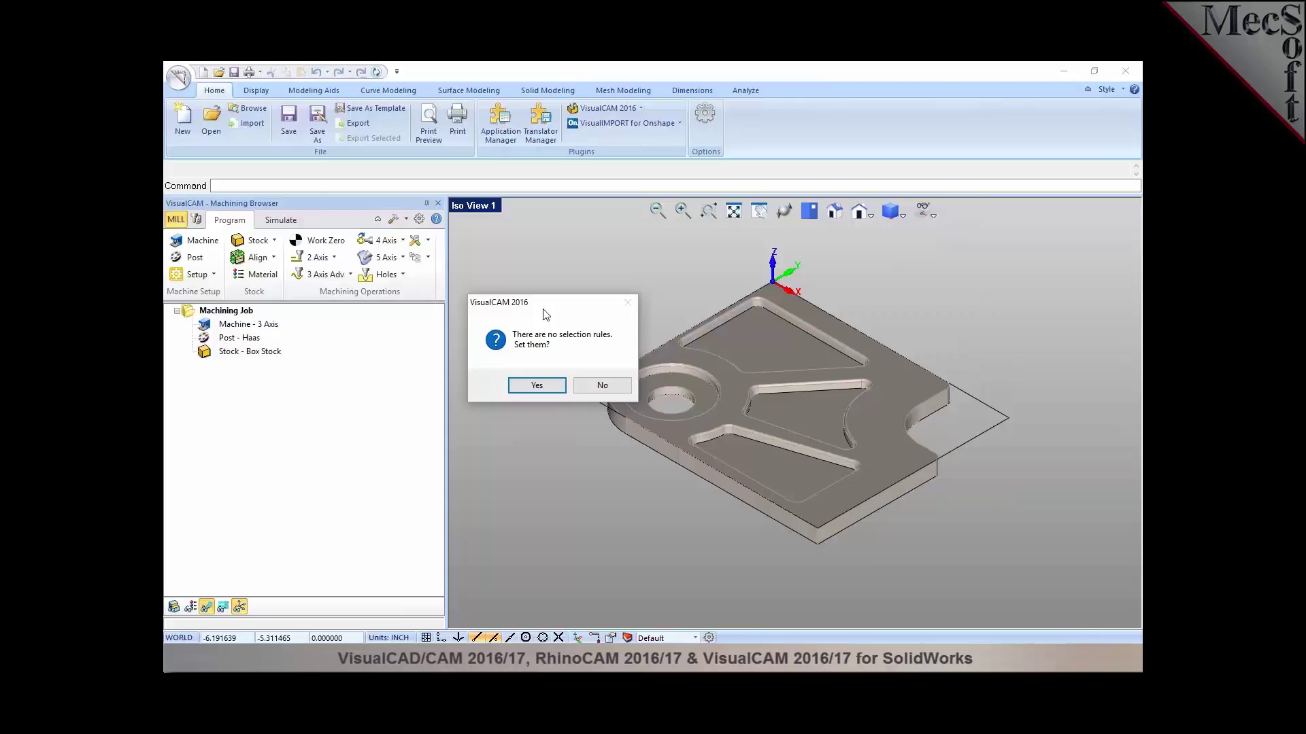
{"action": "left_click", "coordinate": [603, 388]}
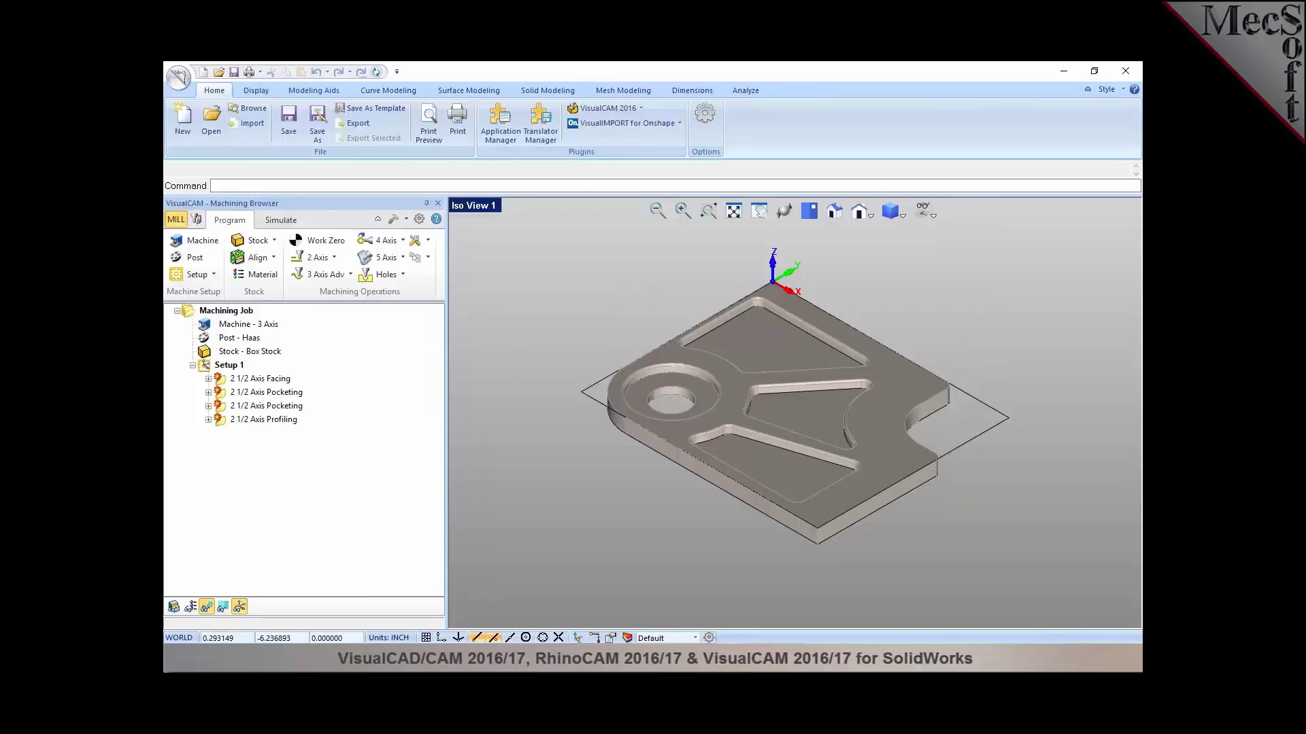
Step: Check whether each newly loaded facing, pocketing and profiling operation has machining regions assigned on the part
{"action": "left_click", "coordinate": [272, 381]}
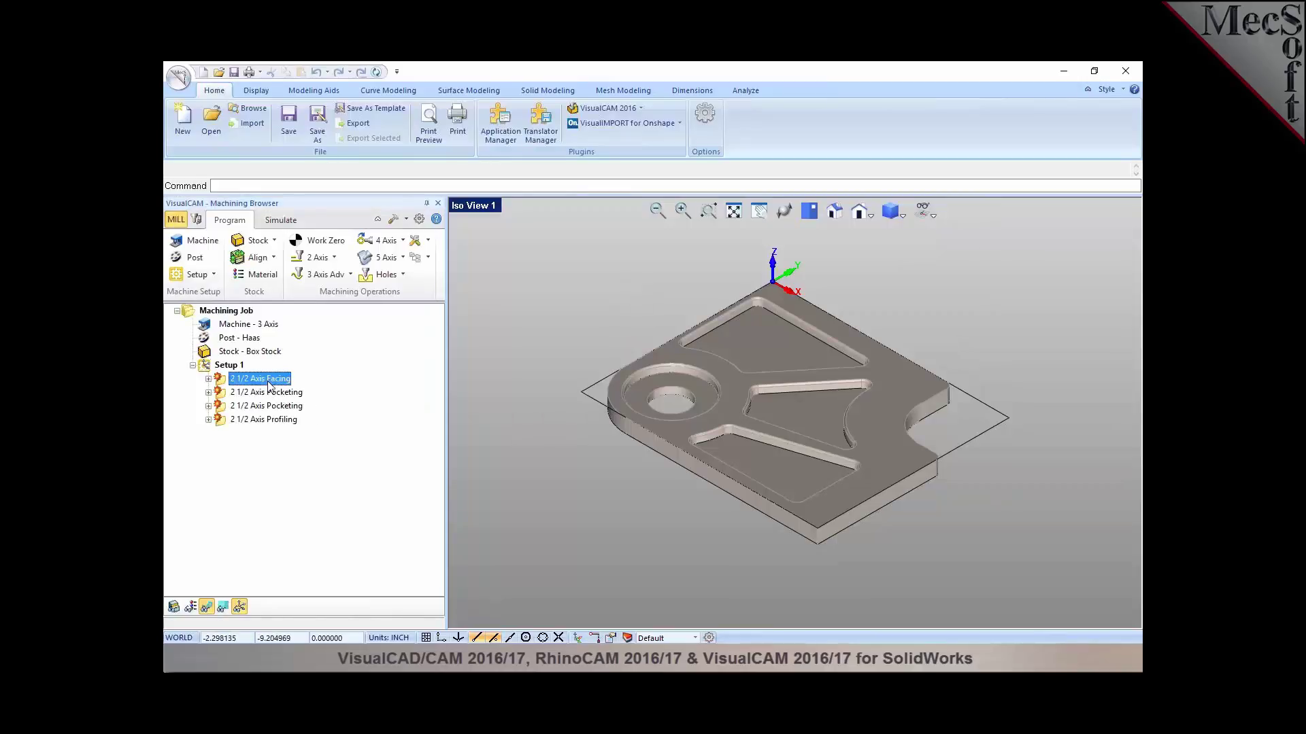
{"action": "left_click", "coordinate": [270, 395]}
{"action": "left_click", "coordinate": [270, 406]}
{"action": "left_click", "coordinate": [271, 420]}
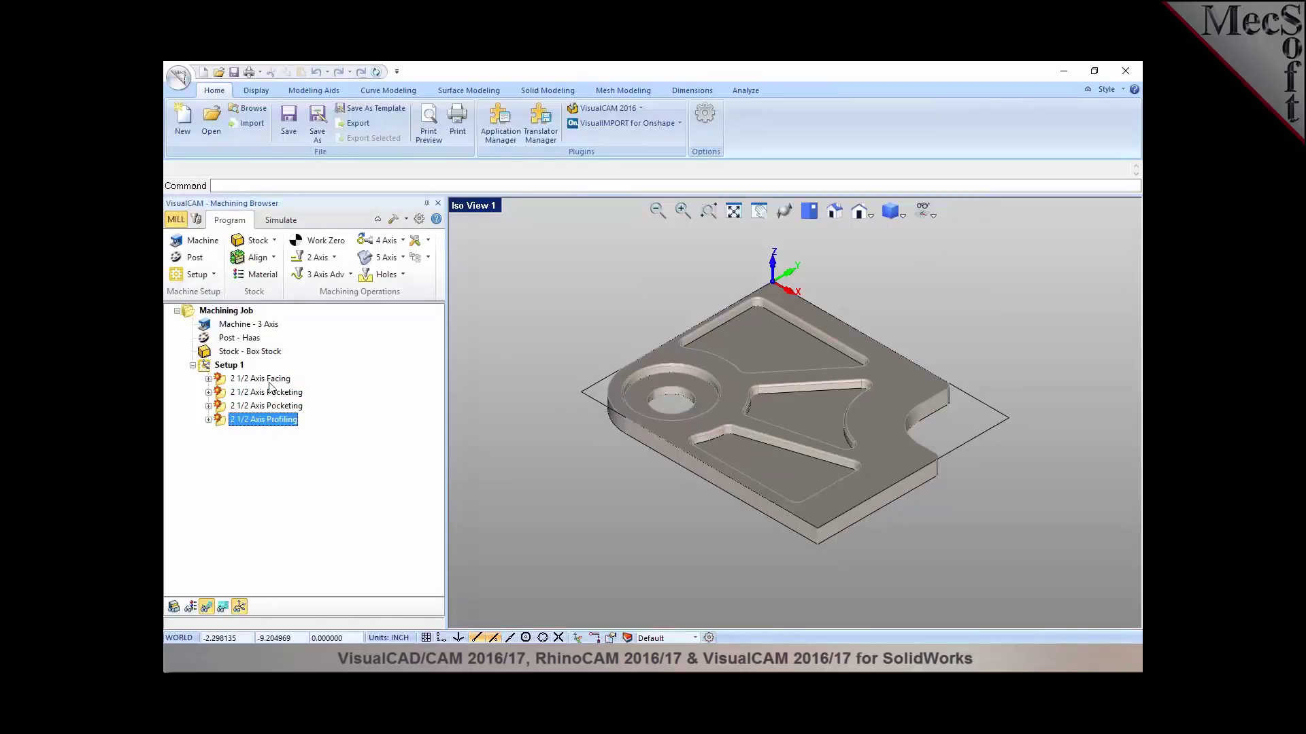
{"action": "left_click", "coordinate": [271, 381]}
{"action": "left_click", "coordinate": [270, 395]}
{"action": "left_click", "coordinate": [270, 406]}
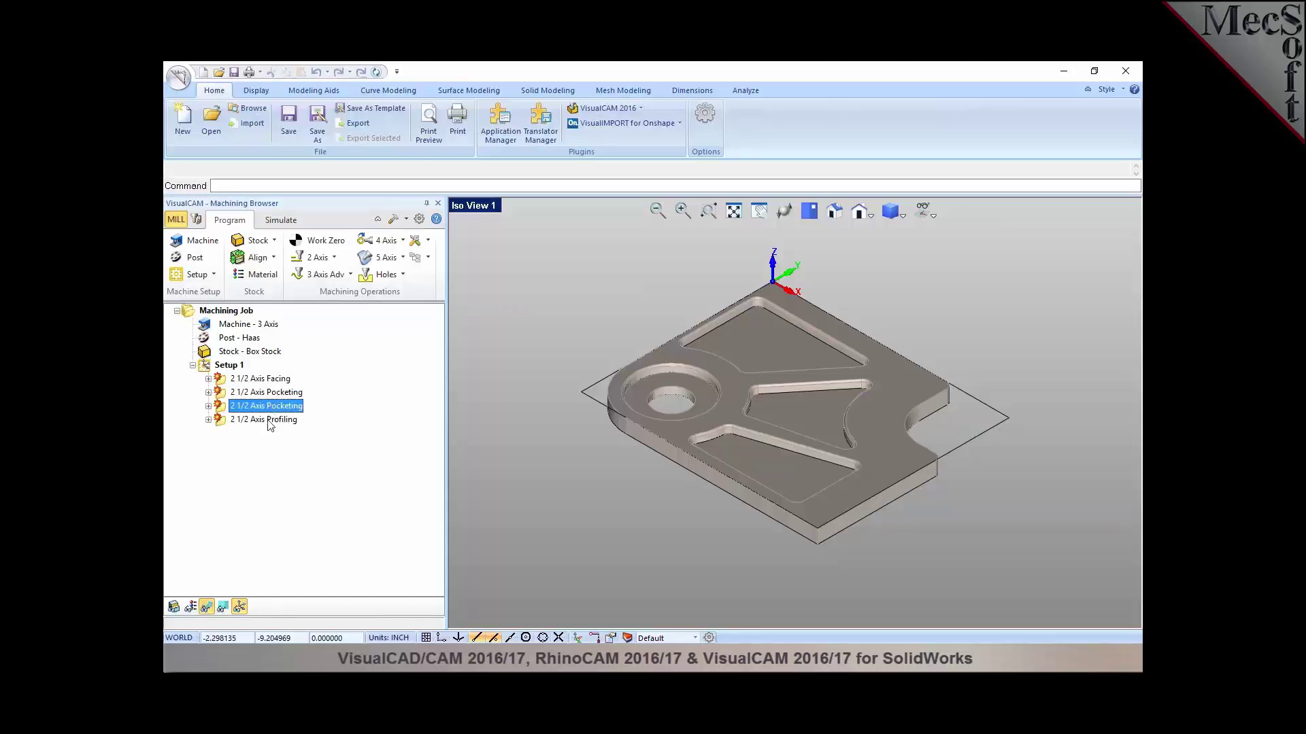
{"action": "left_click", "coordinate": [270, 421]}
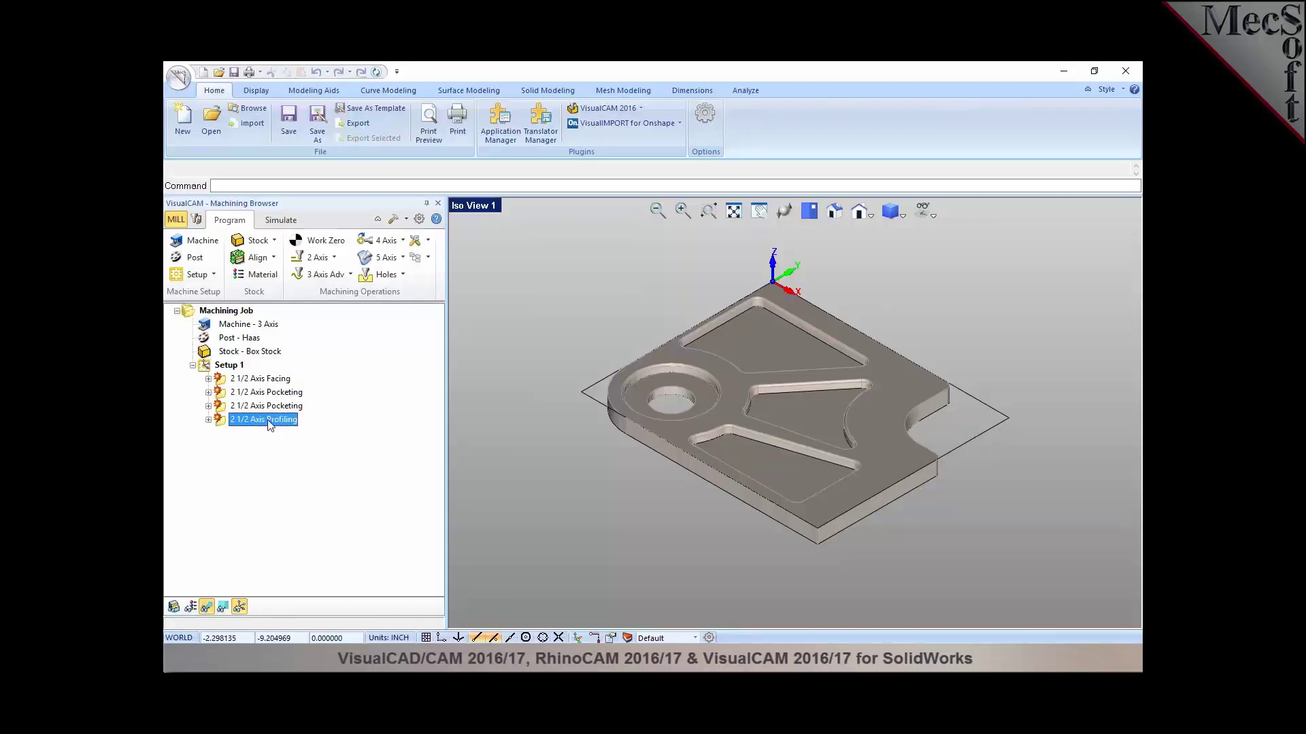
Step: Assign the rectangular boundary curve around the part as the part region of the 2 1/2 Axis Facing operation
{"action": "left_click", "coordinate": [227, 381]}
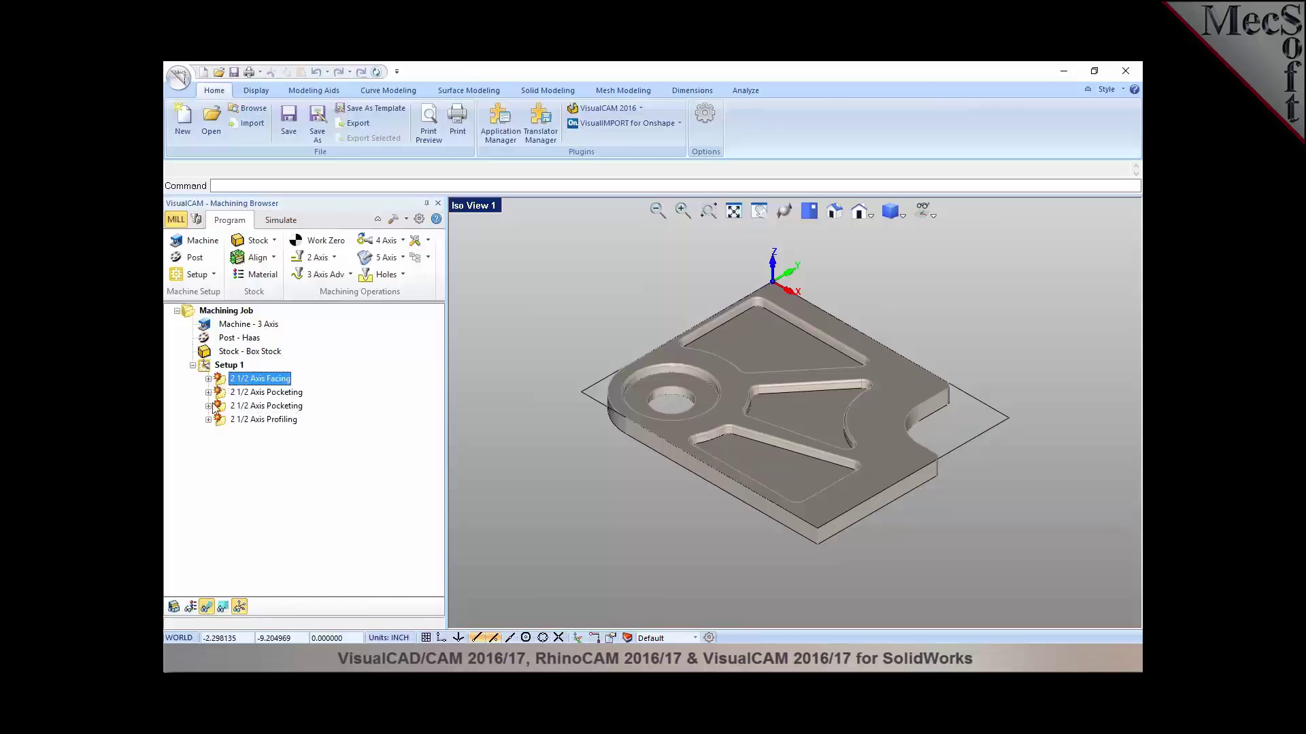
{"action": "left_click", "coordinate": [208, 379]}
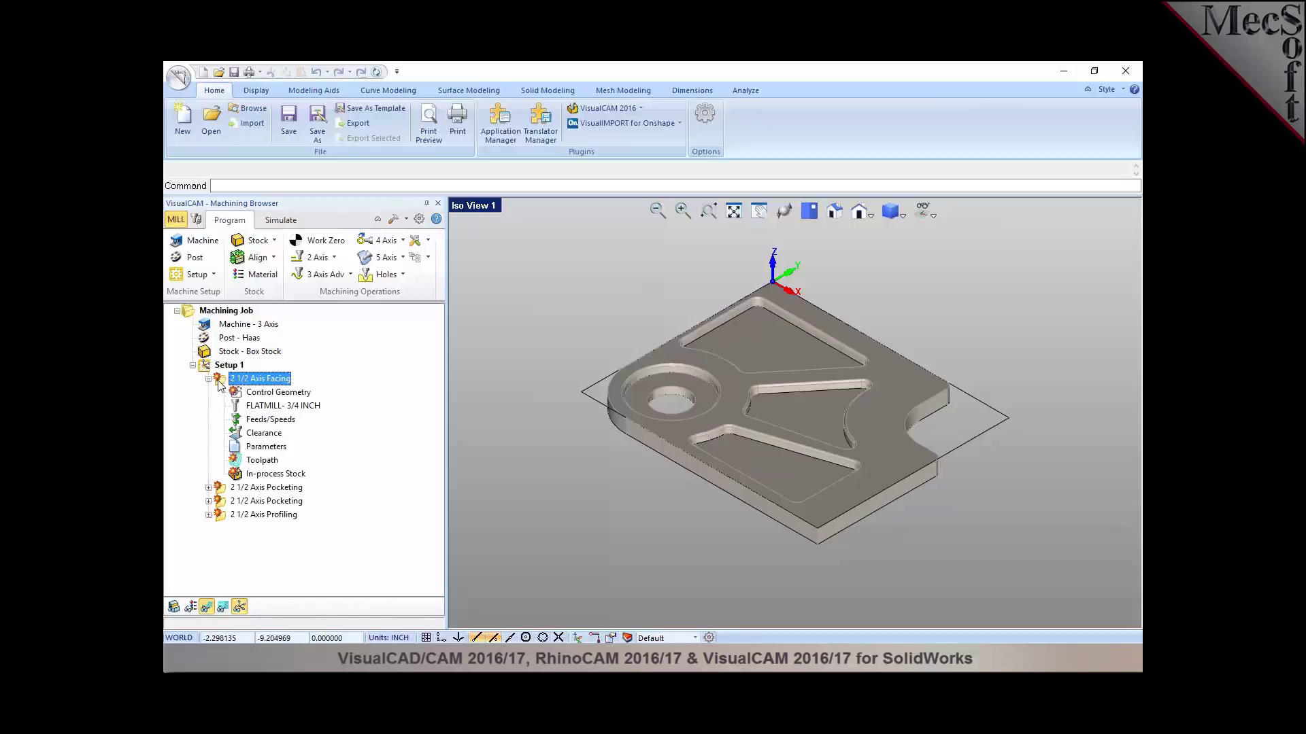
{"action": "double_click", "coordinate": [219, 385]}
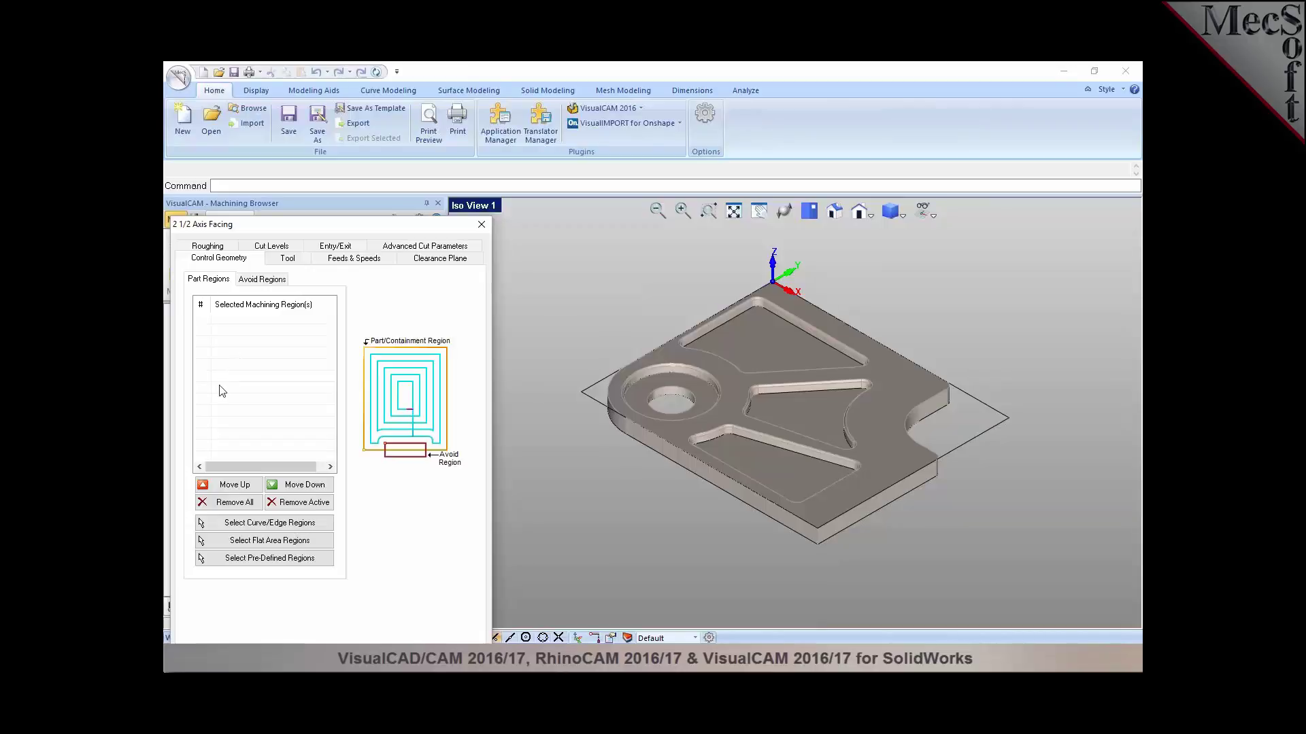
{"action": "left_click", "coordinate": [236, 529]}
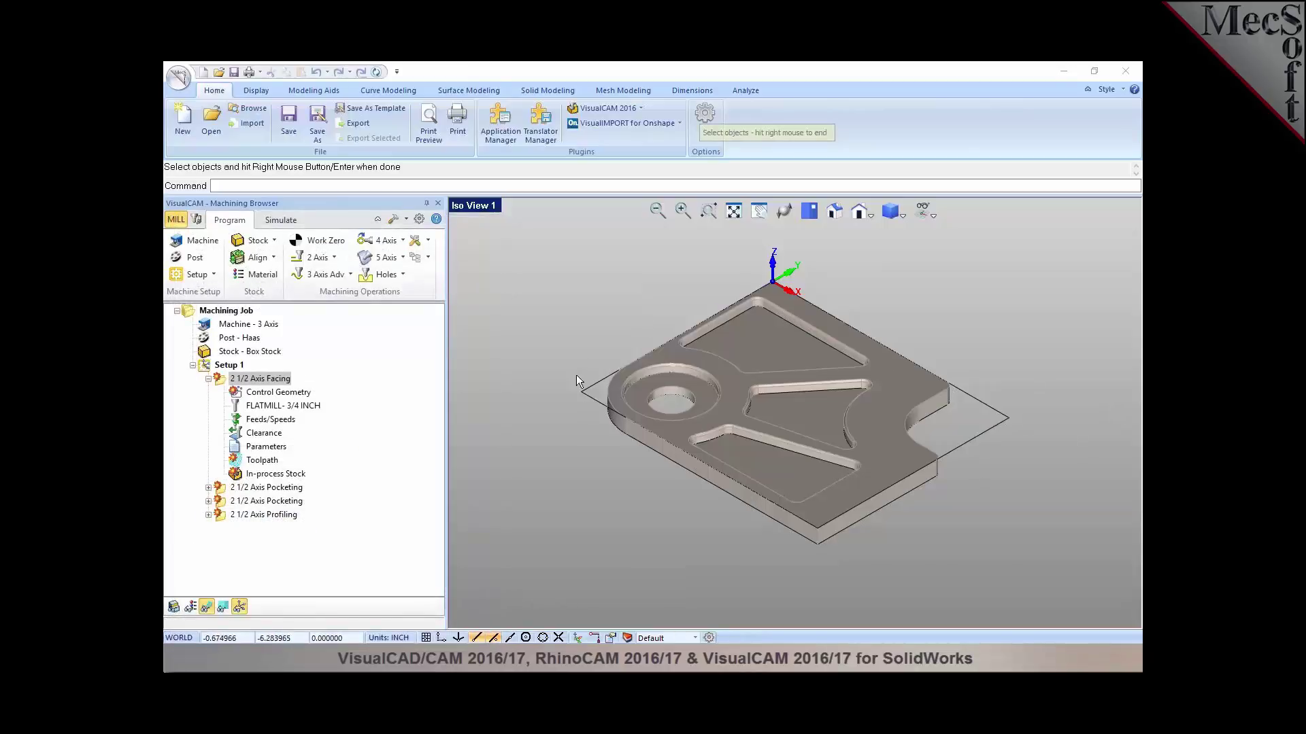
{"action": "left_click", "coordinate": [590, 386]}
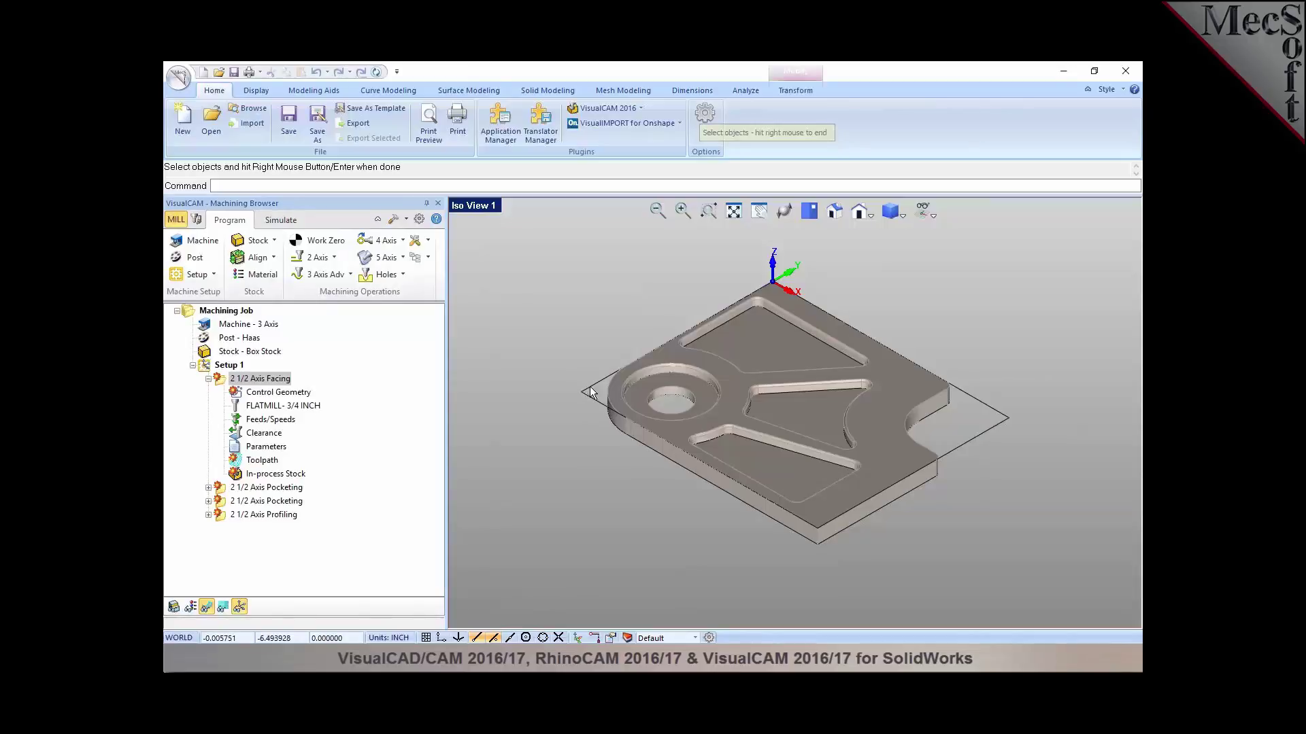
{"action": "right_click", "coordinate": [588, 387]}
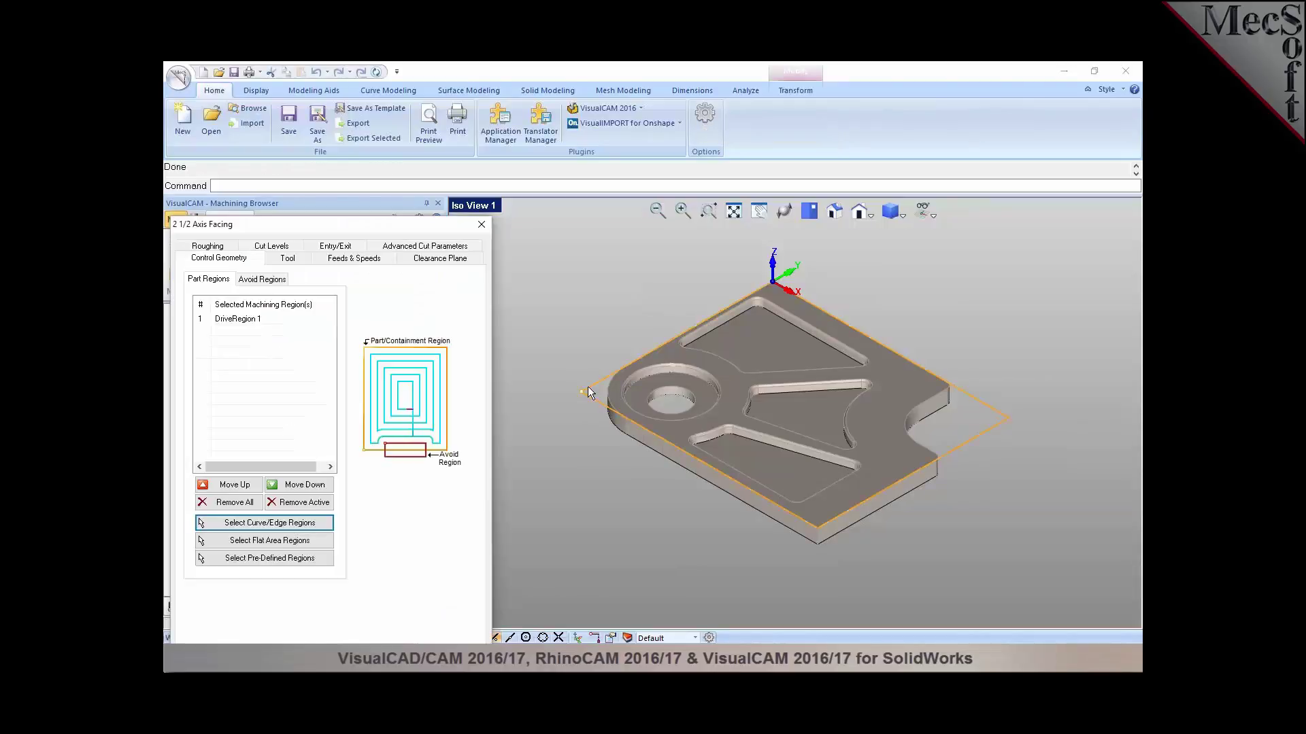
{"action": "left_click_drag", "start_coordinate": [423, 227], "coordinate": [436, 139]}
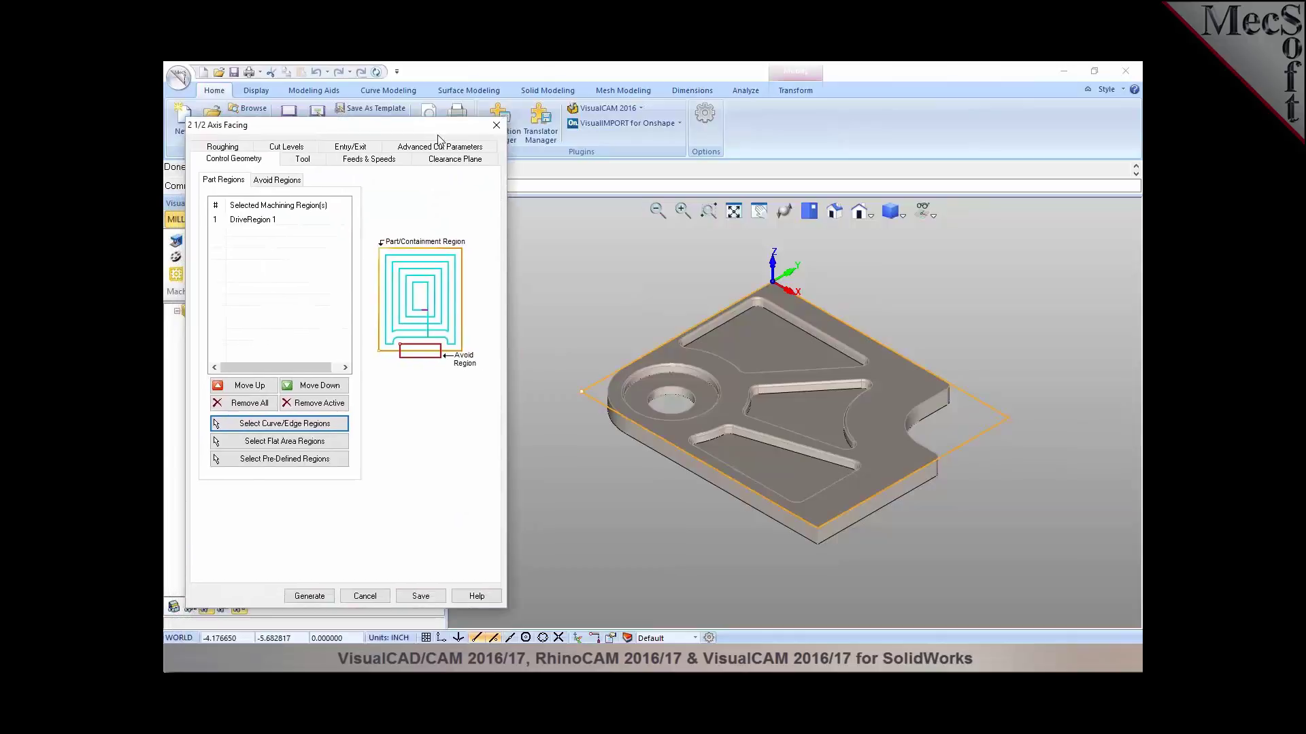
Step: Review the facing operation's tool, feeds and speeds, clearance plane, roughing and cut level settings, and generate its toolpath
{"action": "left_click", "coordinate": [304, 160]}
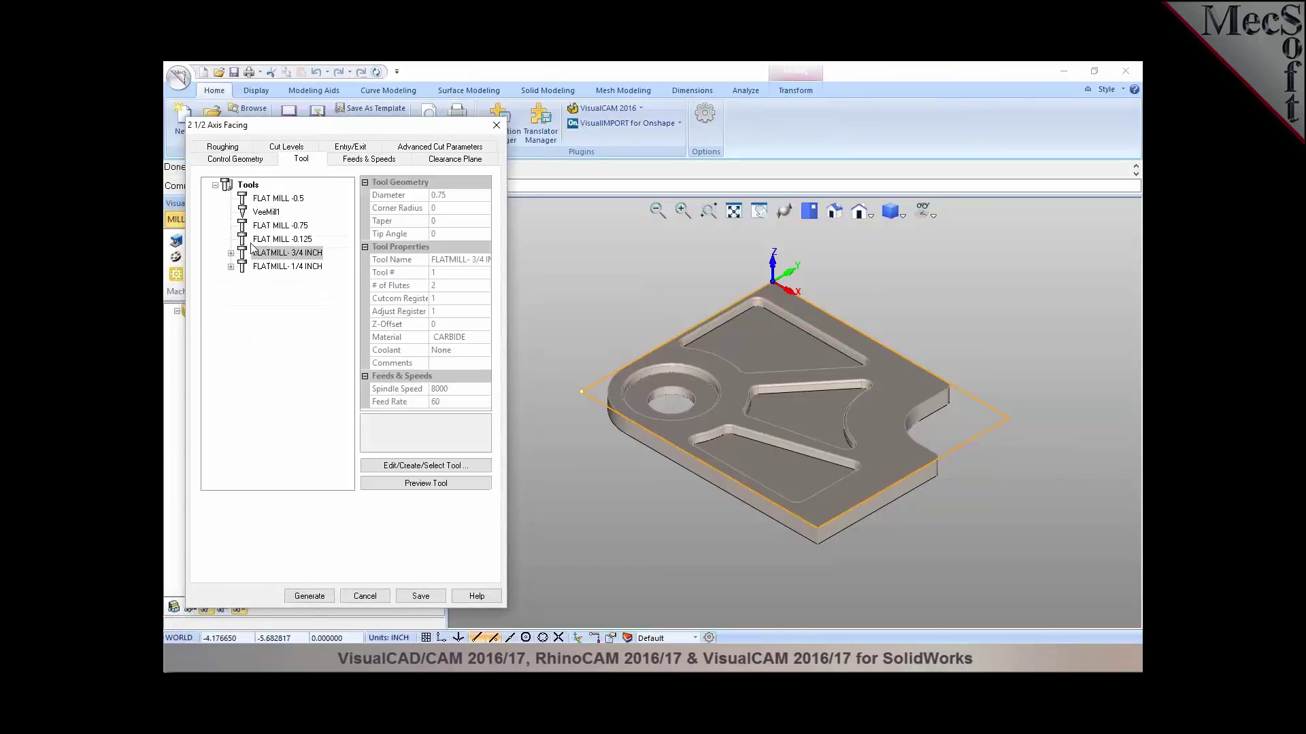
{"action": "left_click", "coordinate": [390, 162]}
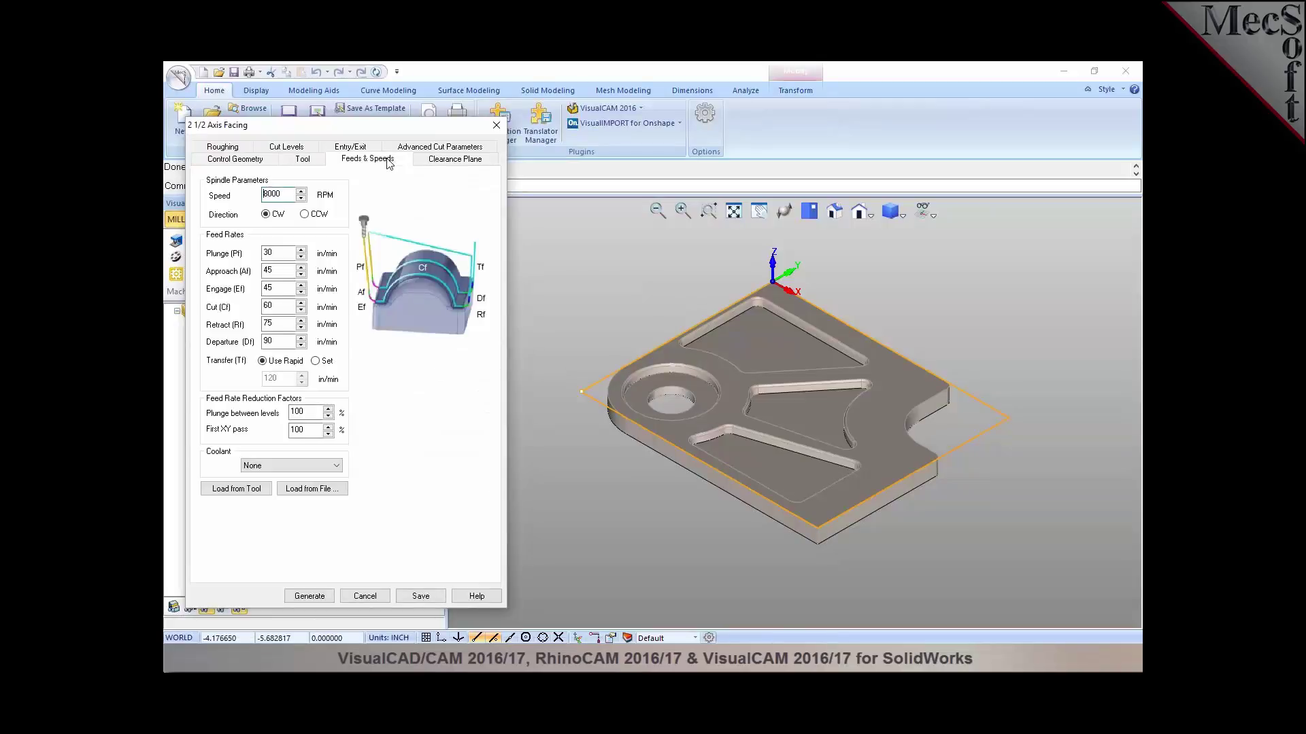
{"action": "left_click", "coordinate": [442, 161]}
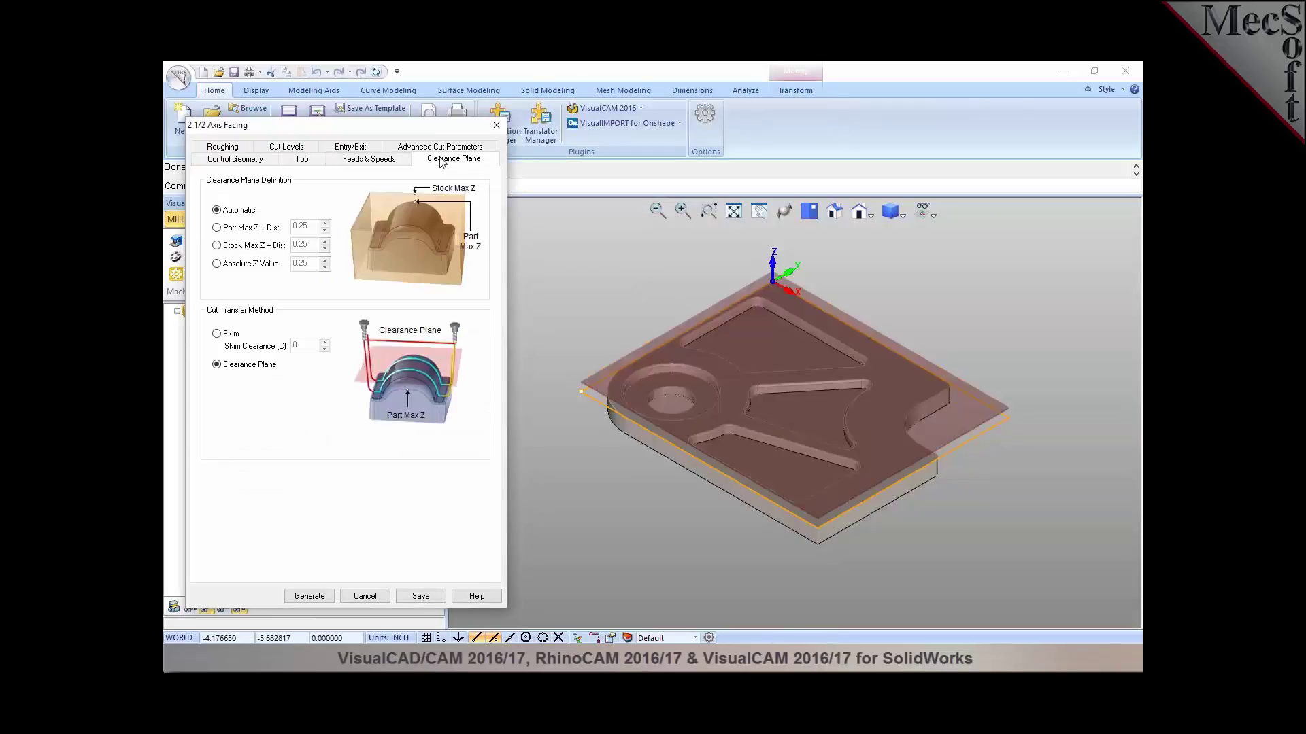
{"action": "left_click", "coordinate": [233, 148]}
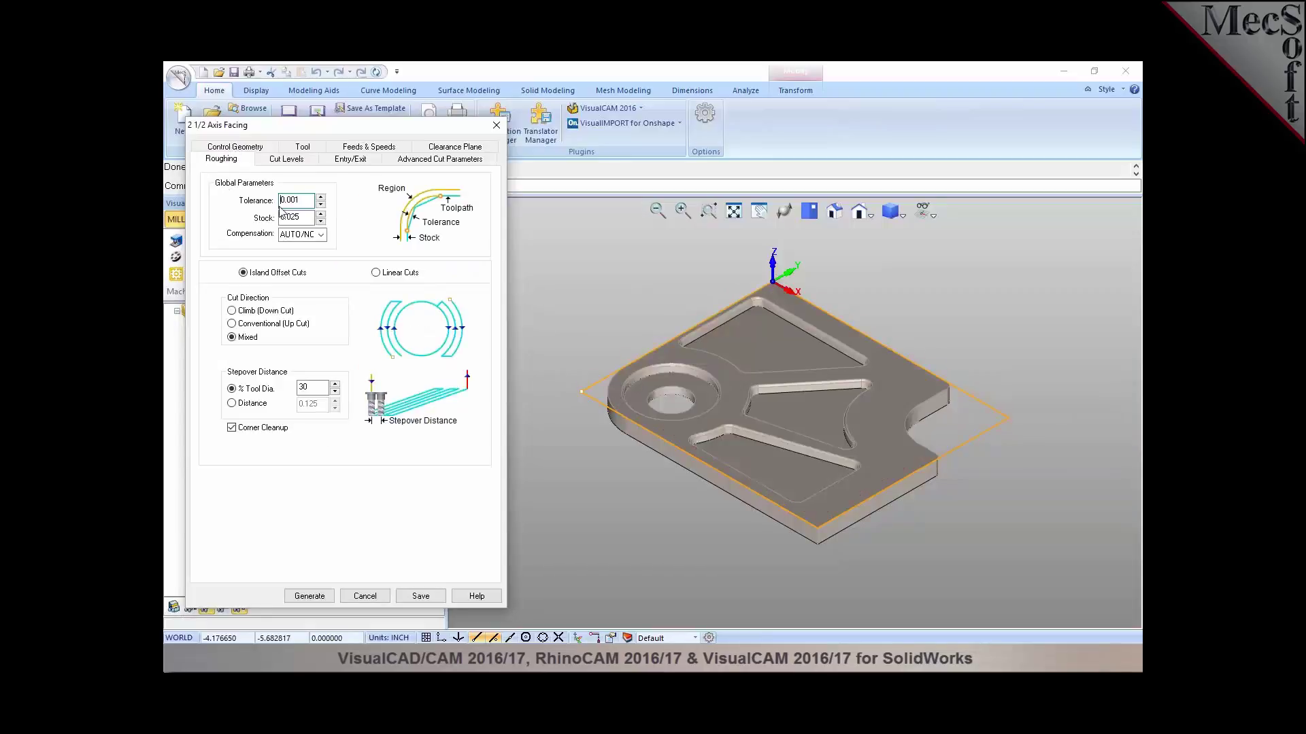
{"action": "left_click", "coordinate": [280, 163]}
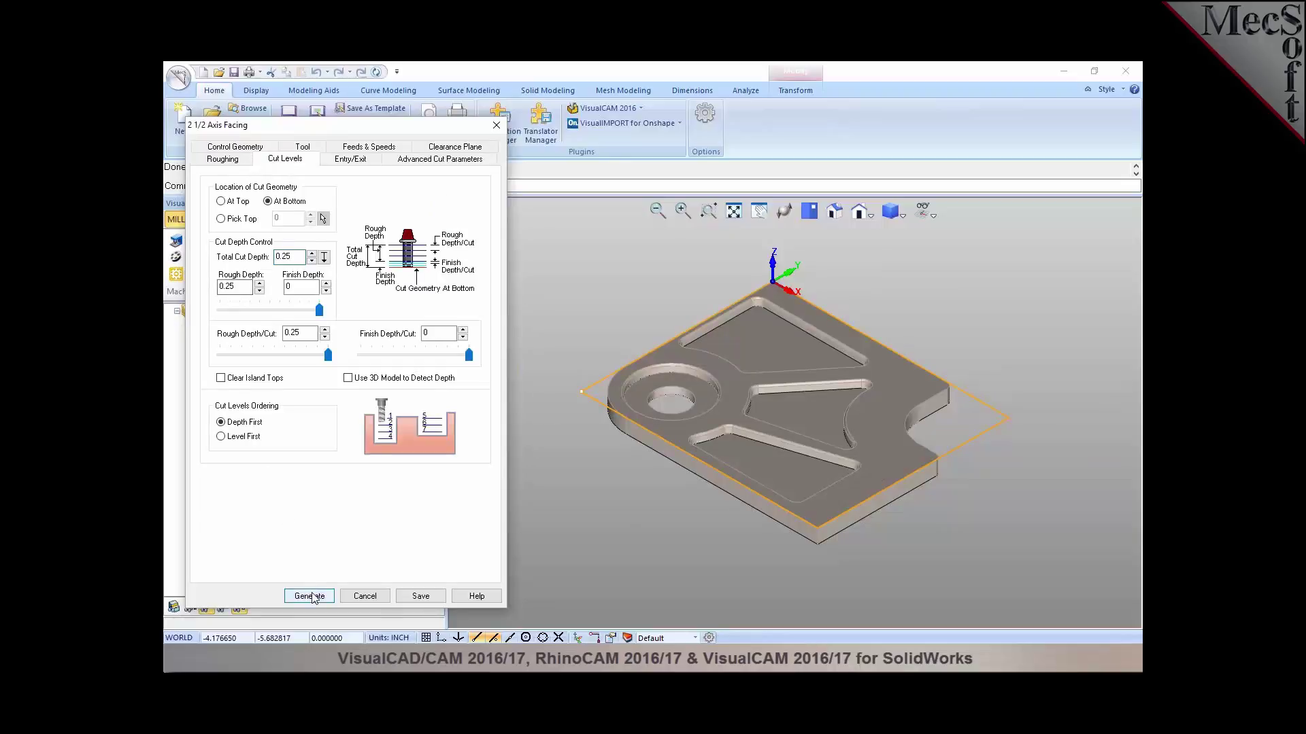
{"action": "left_click", "coordinate": [310, 596]}
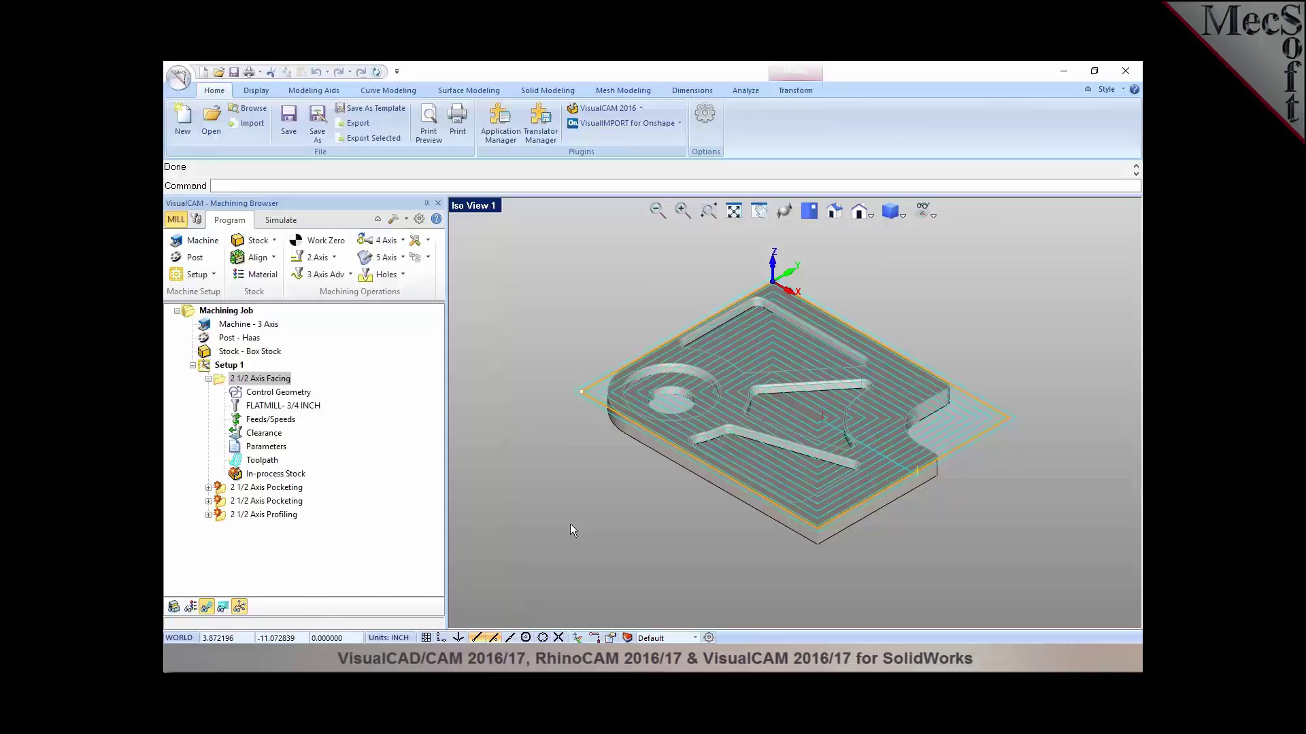
Step: Assign the three web pocket curves and the large circular recess curve as part regions of the first 2 1/2 Axis Pocketing operation and generate its toolpath
{"action": "left_click", "coordinate": [225, 489]}
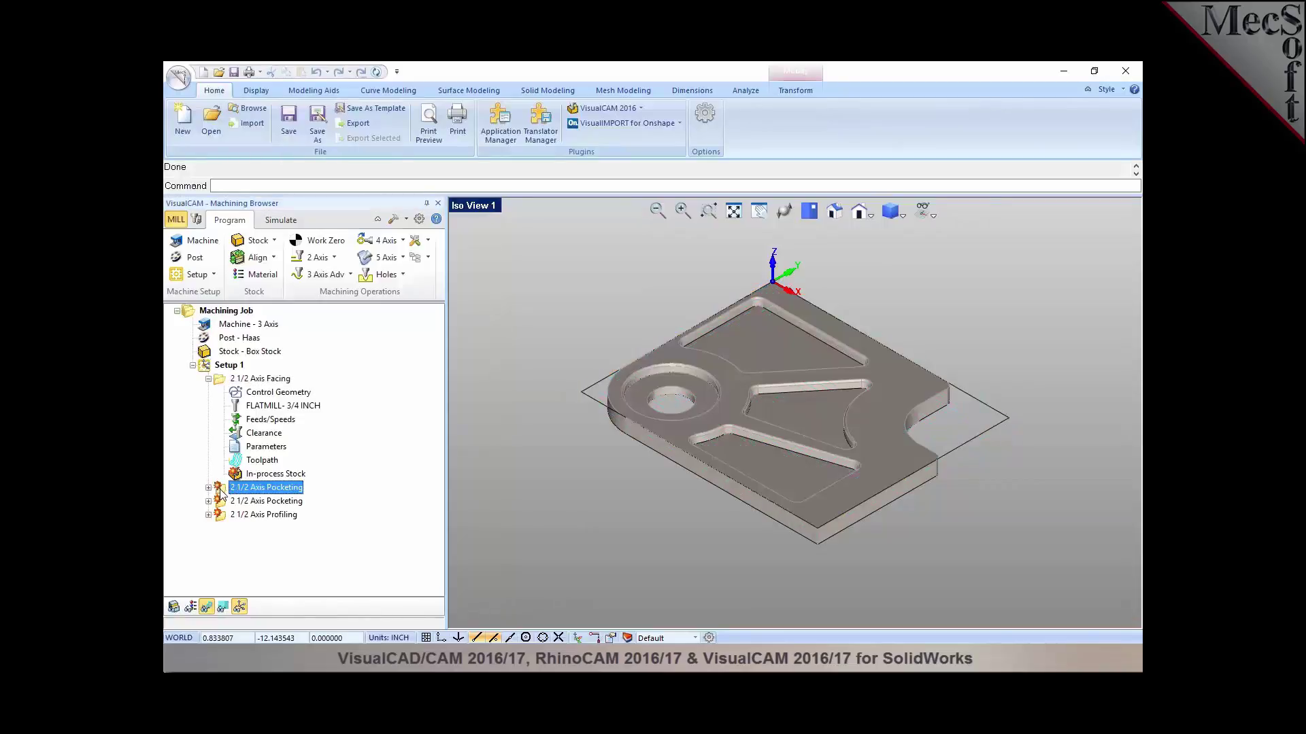
{"action": "double_click", "coordinate": [220, 490]}
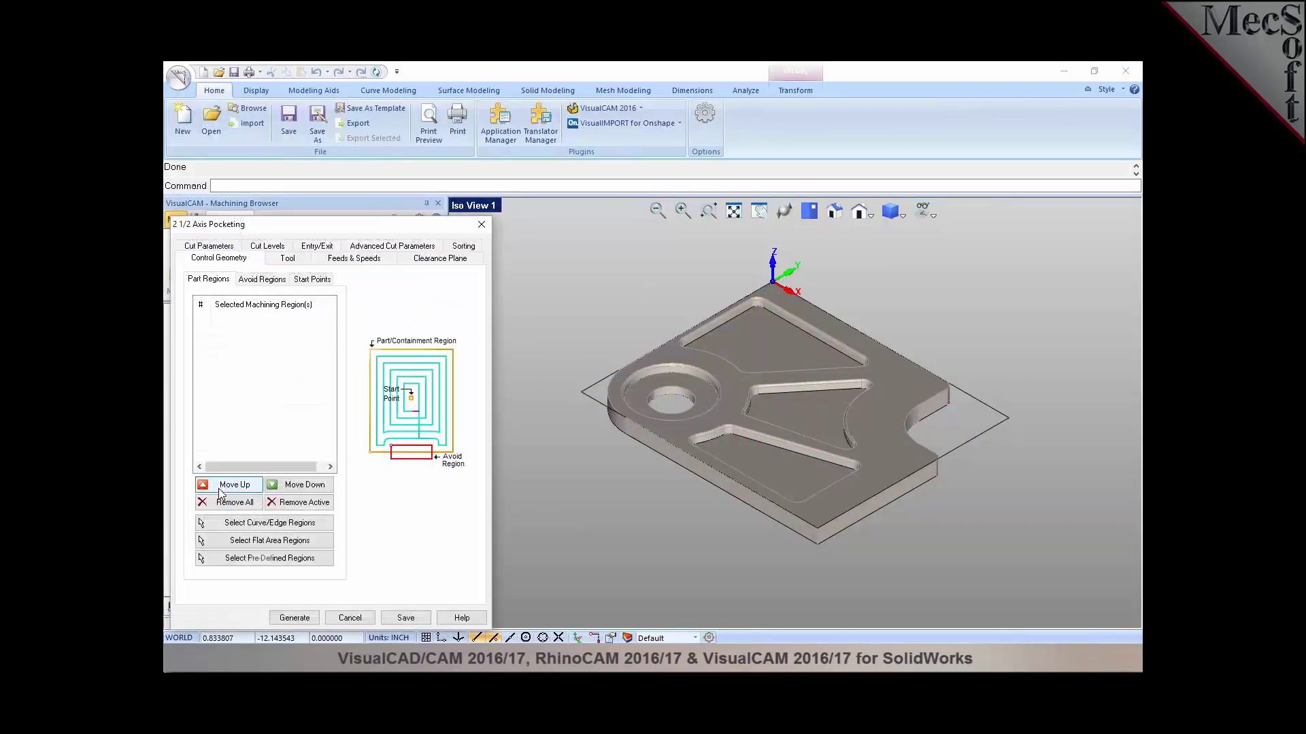
{"action": "left_click", "coordinate": [249, 525]}
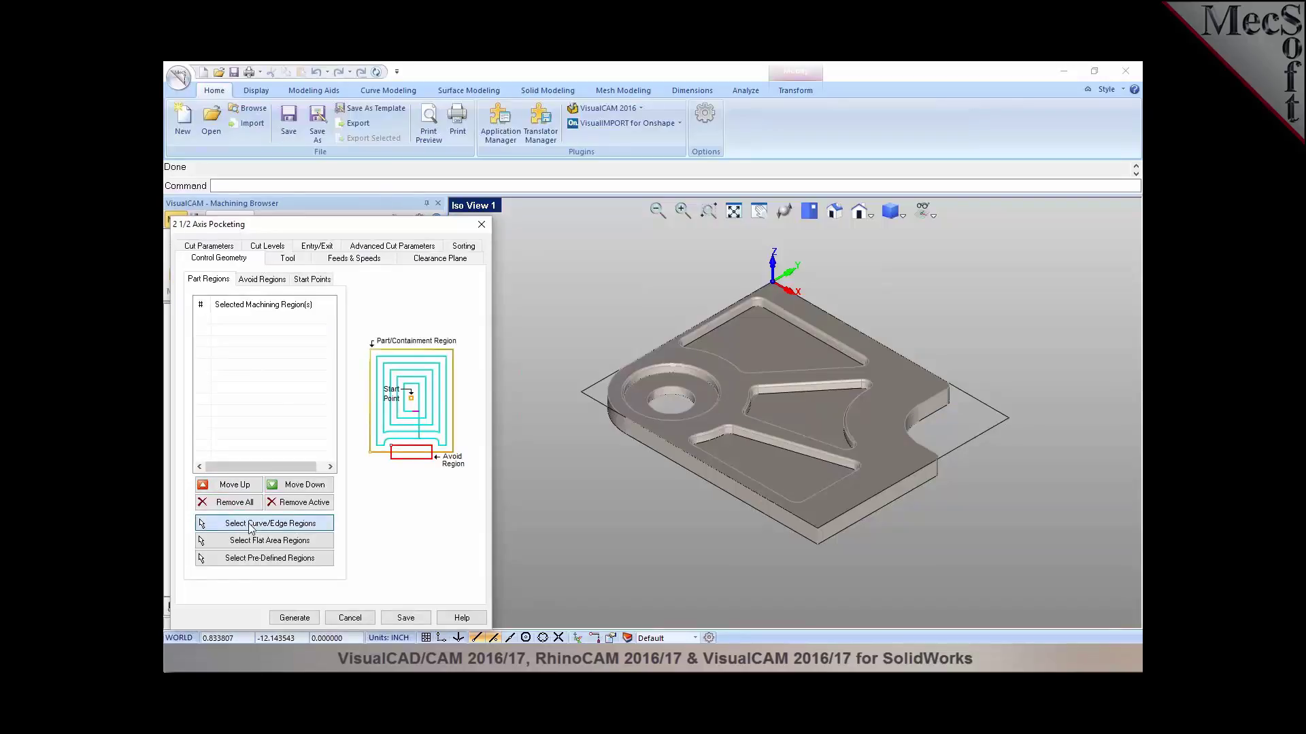
{"action": "left_click", "coordinate": [721, 351]}
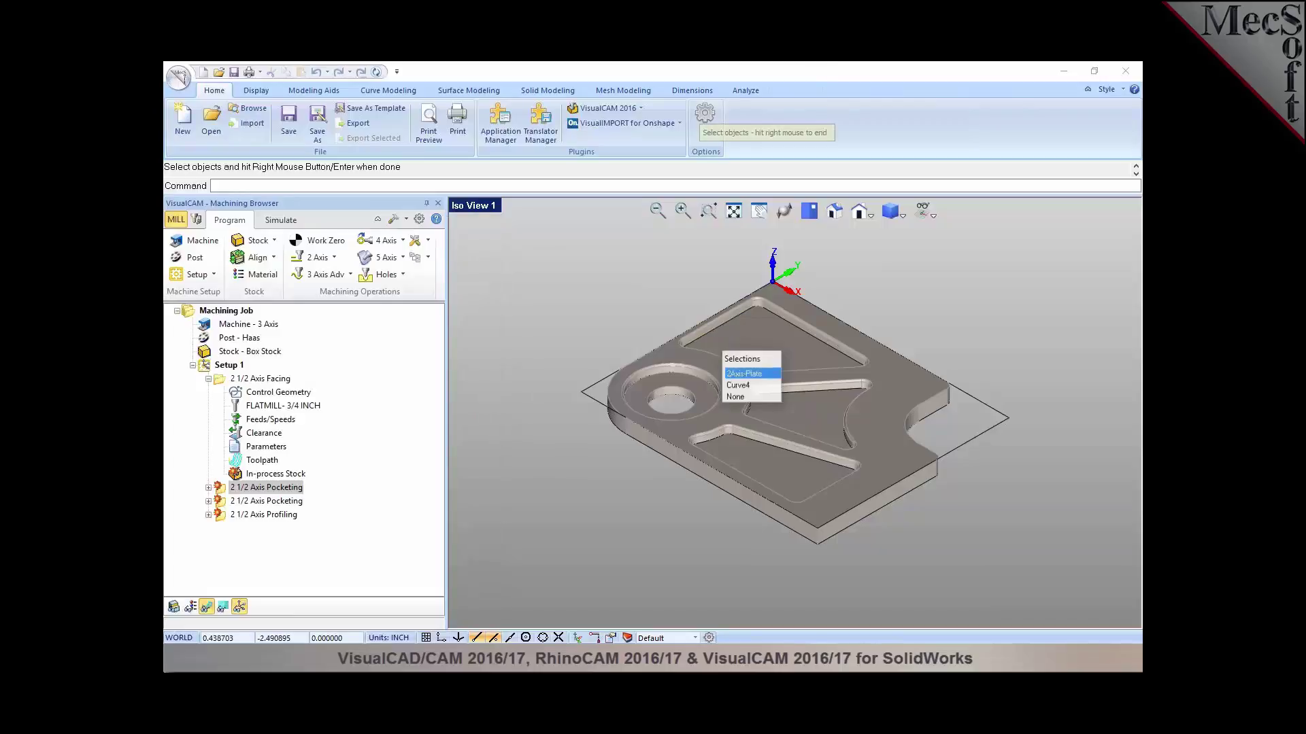
{"action": "left_click", "coordinate": [736, 385]}
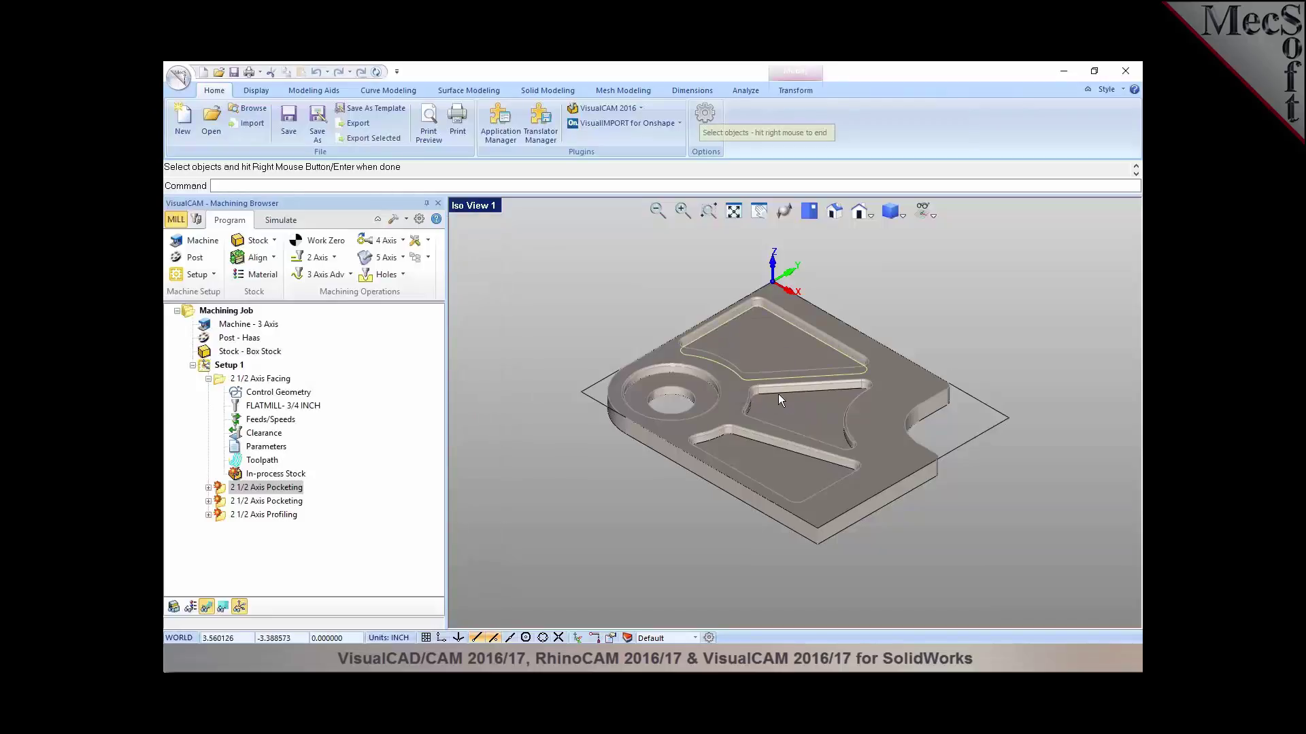
{"action": "left_click", "coordinate": [780, 393]}
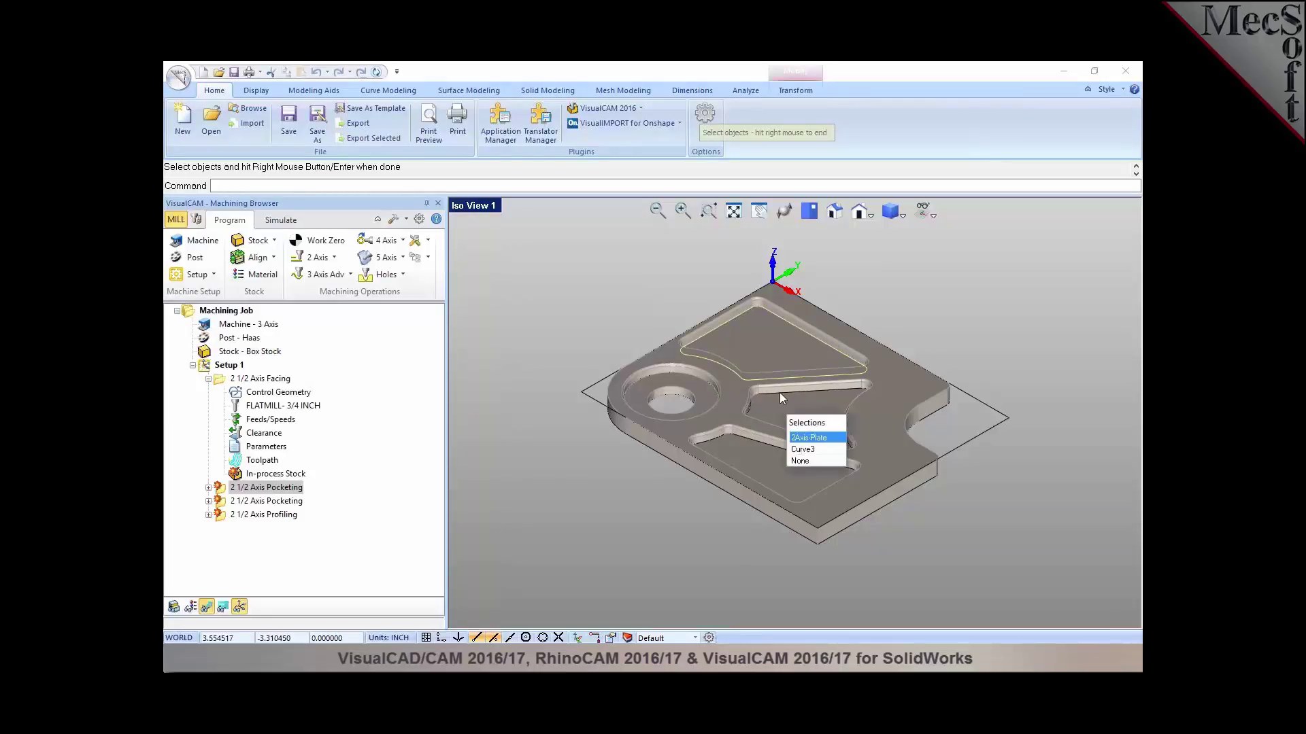
{"action": "left_click", "coordinate": [805, 449]}
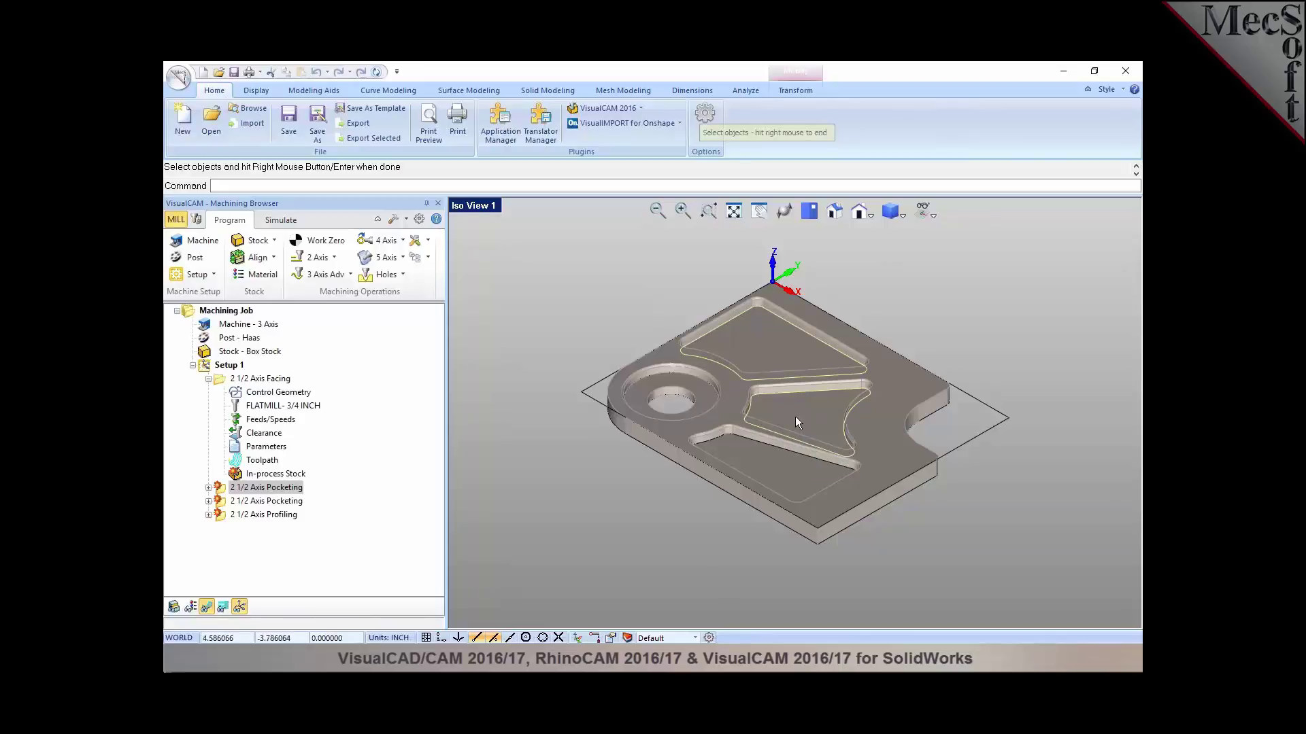
{"action": "left_click", "coordinate": [748, 440]}
{"action": "left_click", "coordinate": [778, 482]}
{"action": "left_click", "coordinate": [675, 373]}
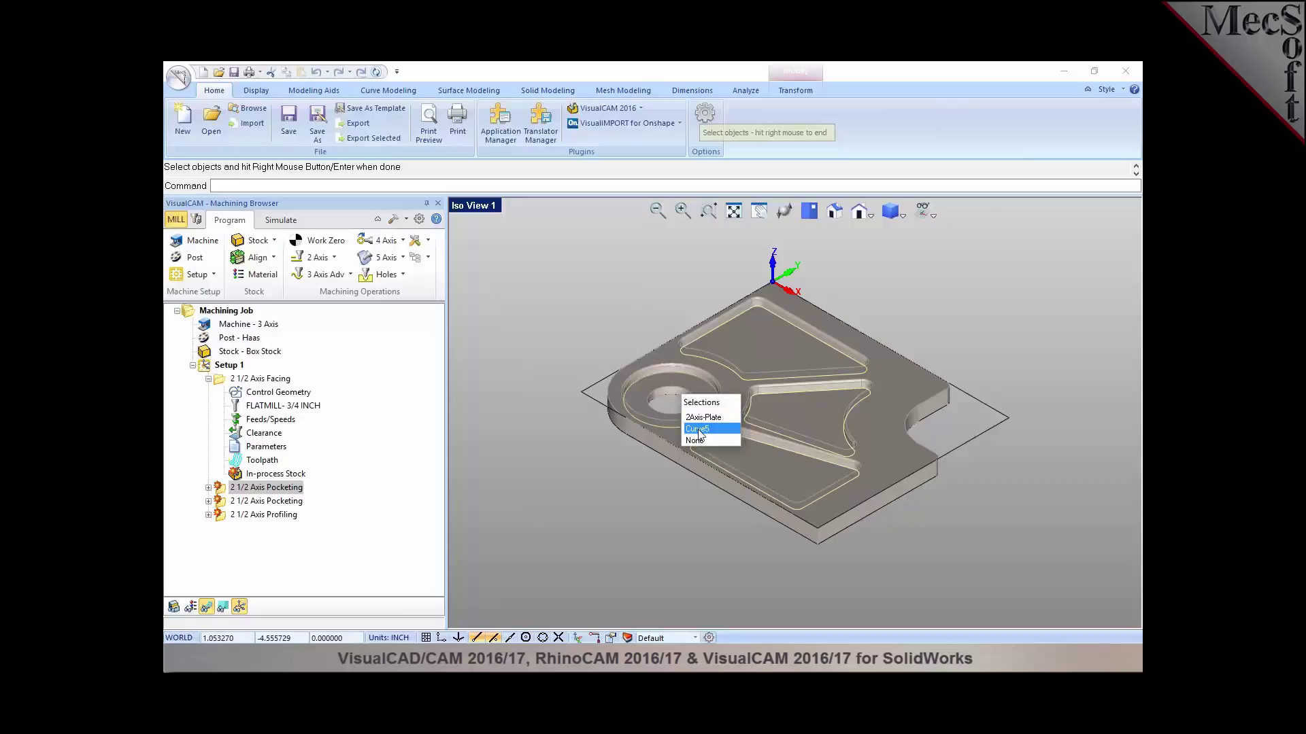
{"action": "left_click", "coordinate": [701, 435]}
{"action": "right_click", "coordinate": [952, 522]}
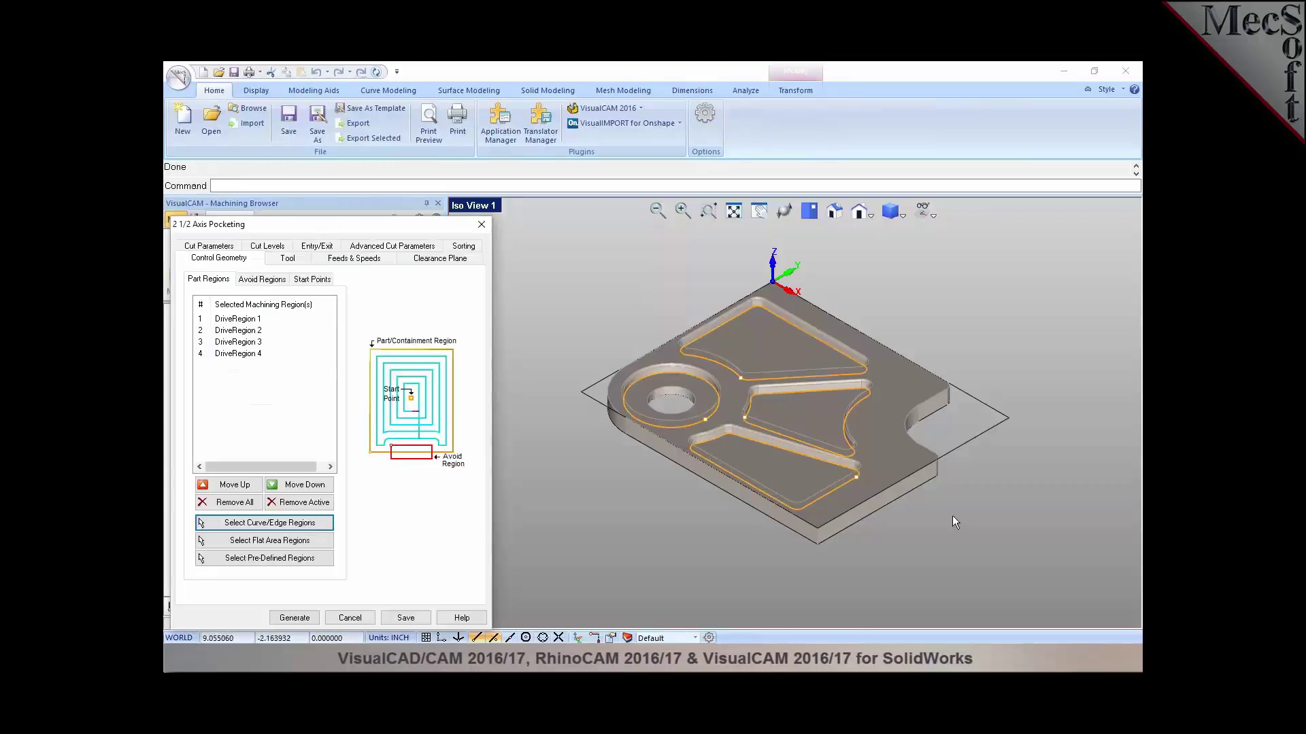
{"action": "left_click", "coordinate": [299, 618]}
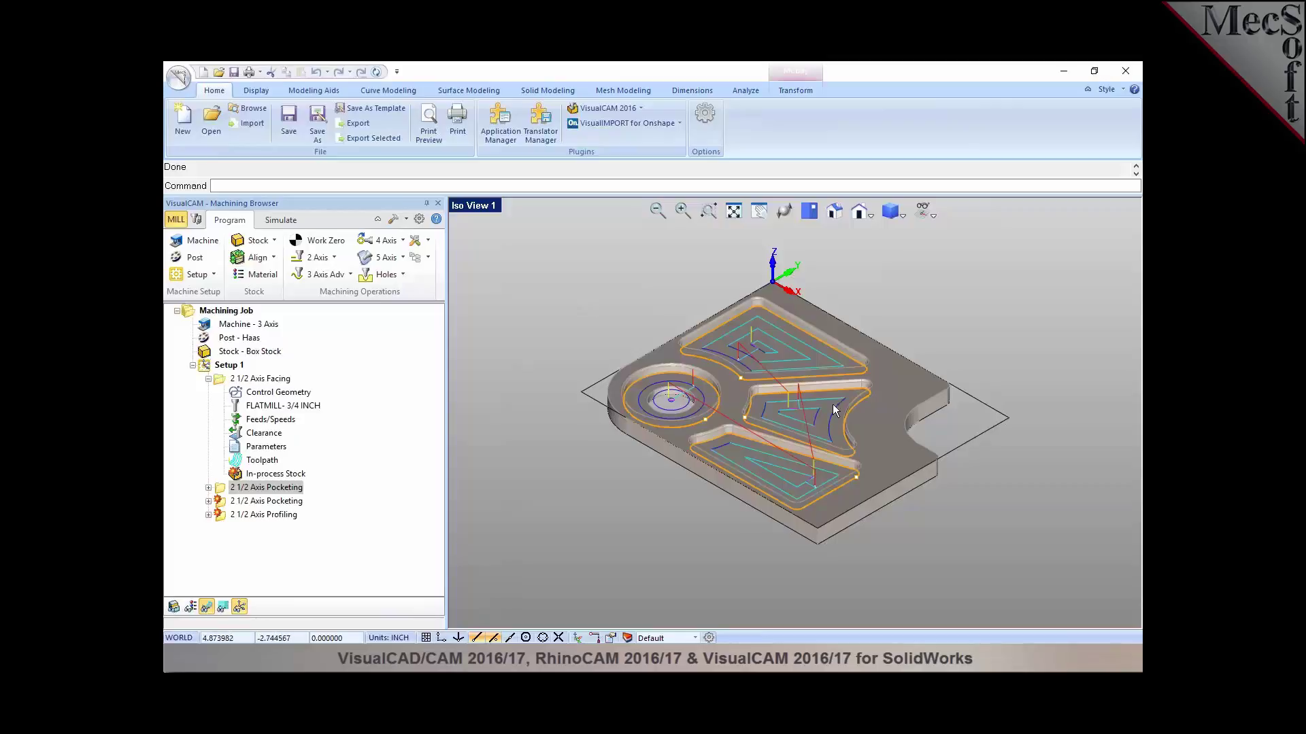
{"action": "scroll", "coordinate": [833, 404], "scroll_direction": "up", "scroll_amount": 1}
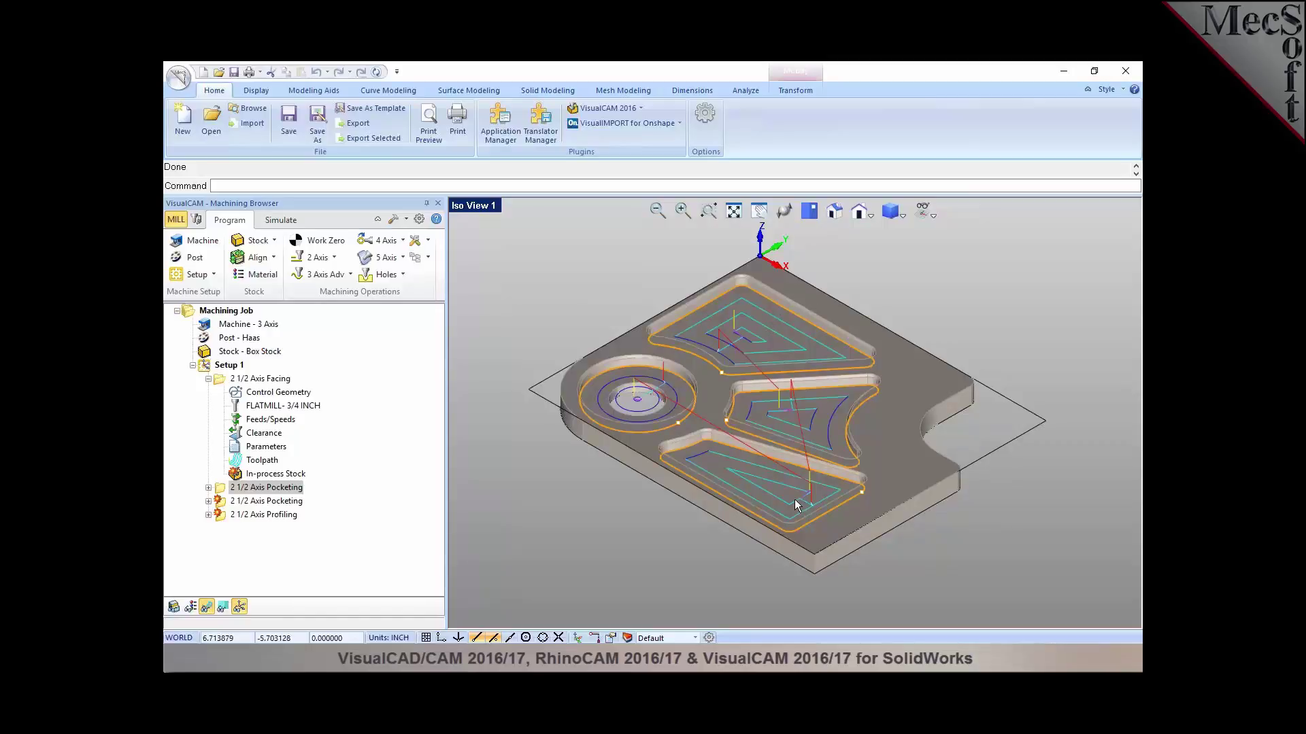
Step: Review the cut level settings of the first 2 1/2 Axis Pocketing operation, including cut geometry location and total cut depth
{"action": "left_click", "coordinate": [208, 379]}
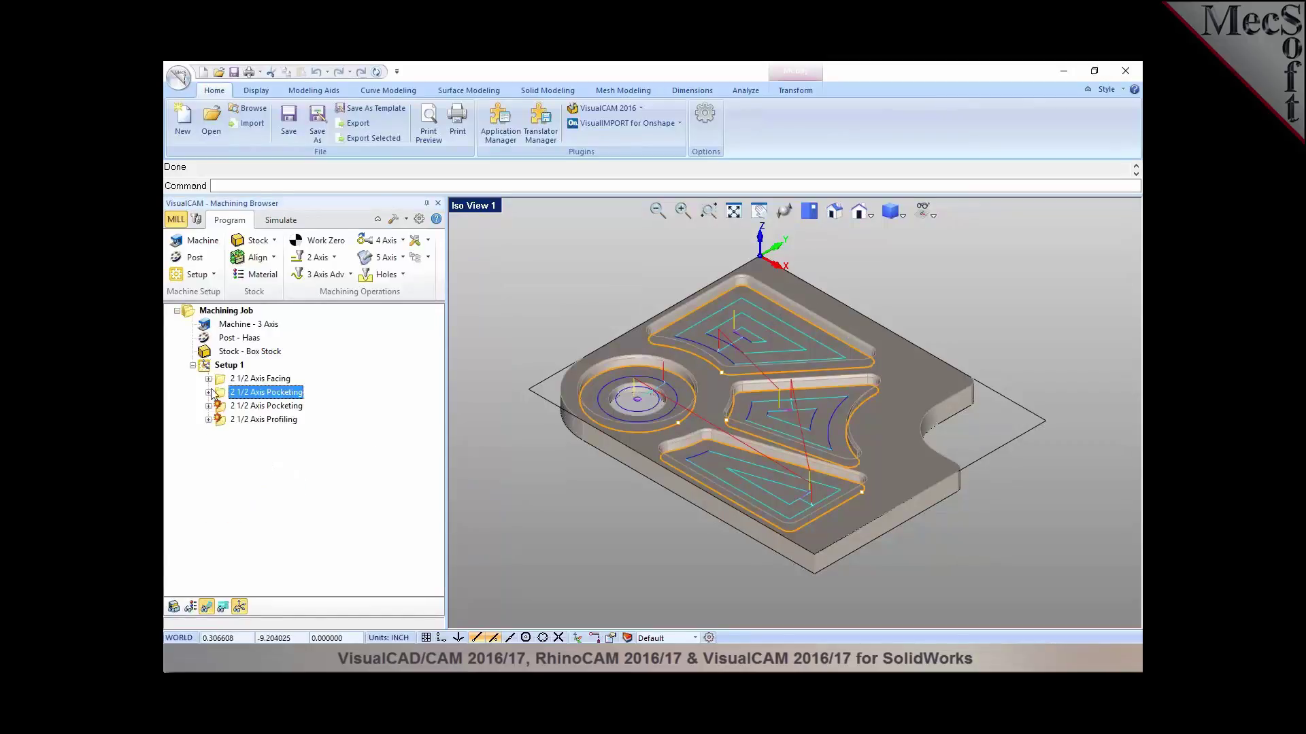
{"action": "double_click", "coordinate": [219, 396]}
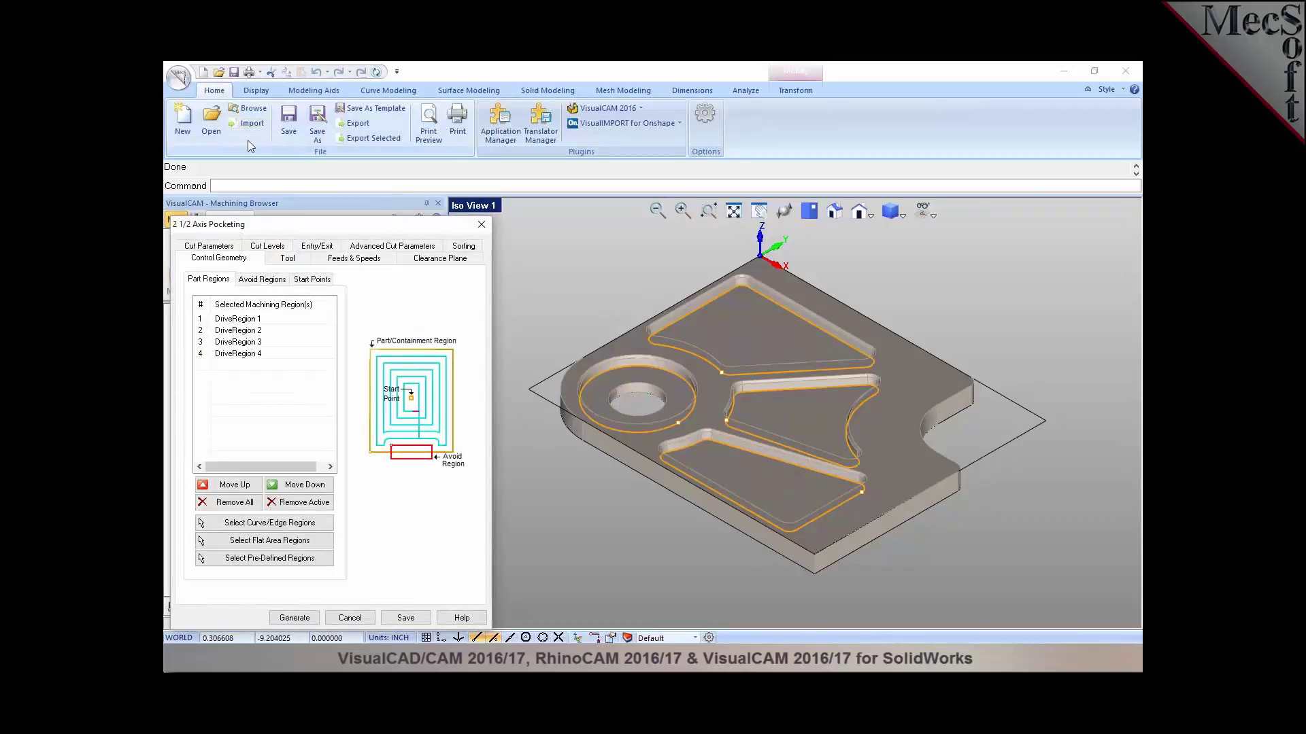
{"action": "left_click_drag", "start_coordinate": [300, 223], "coordinate": [339, 164]}
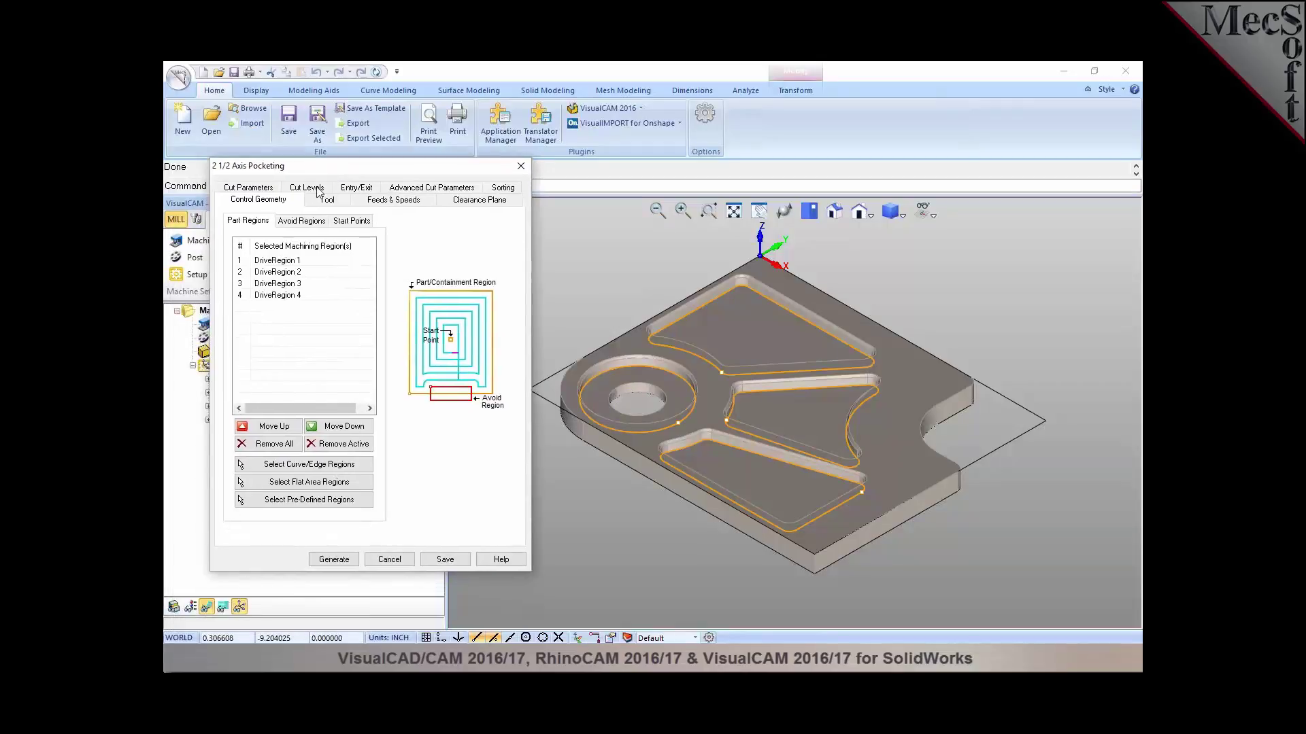
{"action": "left_click", "coordinate": [307, 187]}
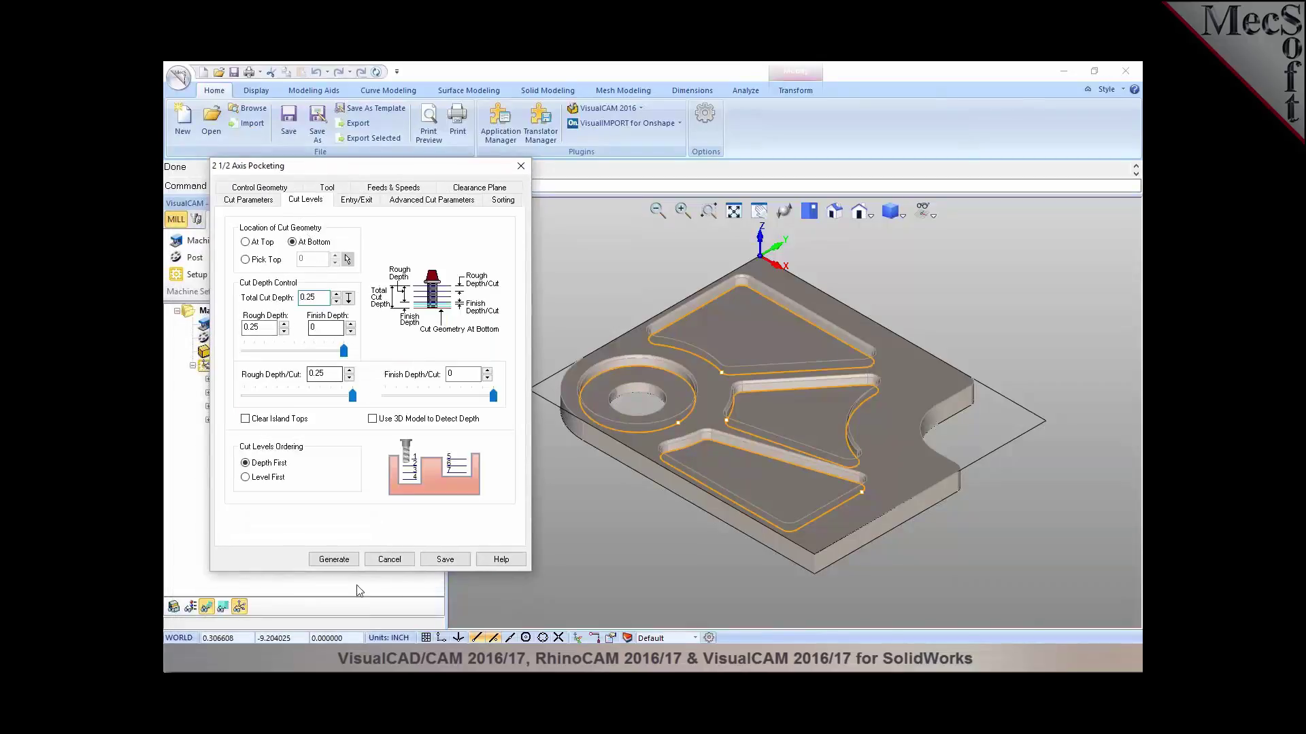
{"action": "key", "text": "Return"}
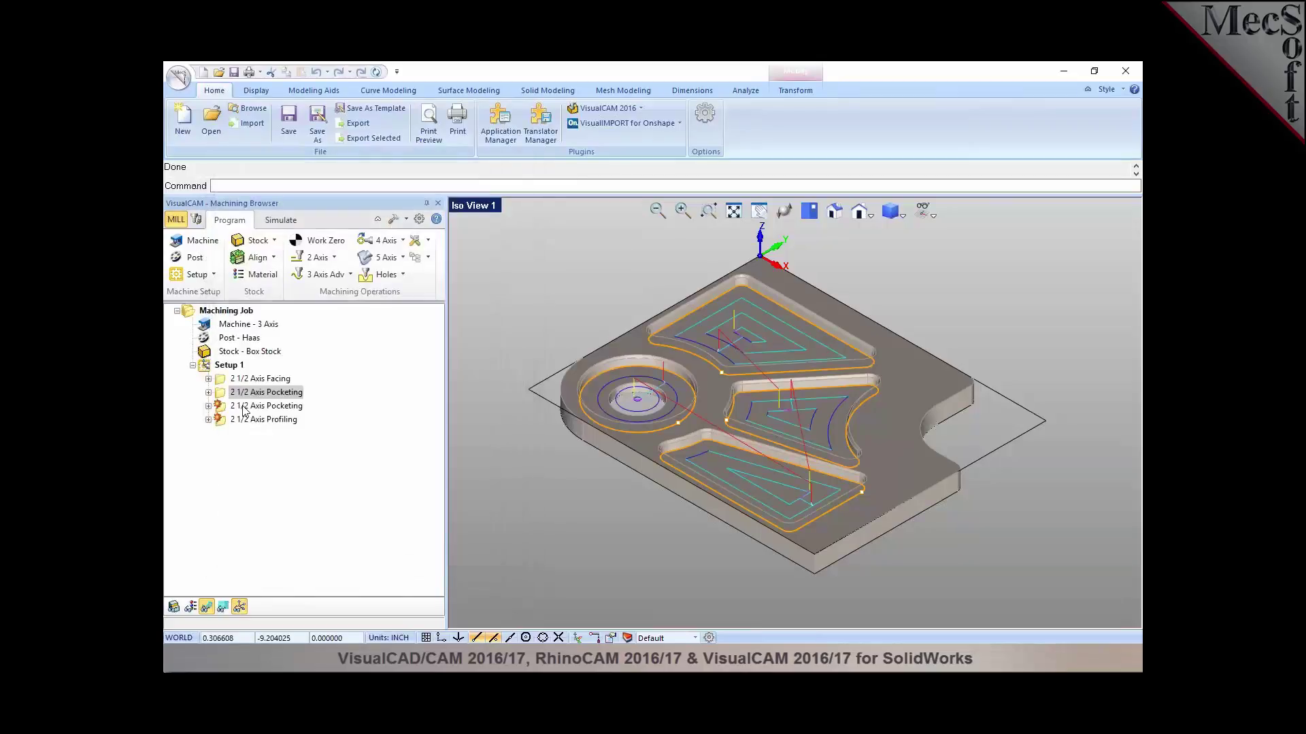
Step: Assign the small through-hole's circular curve as the part region of the second 2 1/2 Axis Pocketing operation and generate its toolpath
{"action": "left_click", "coordinate": [243, 407]}
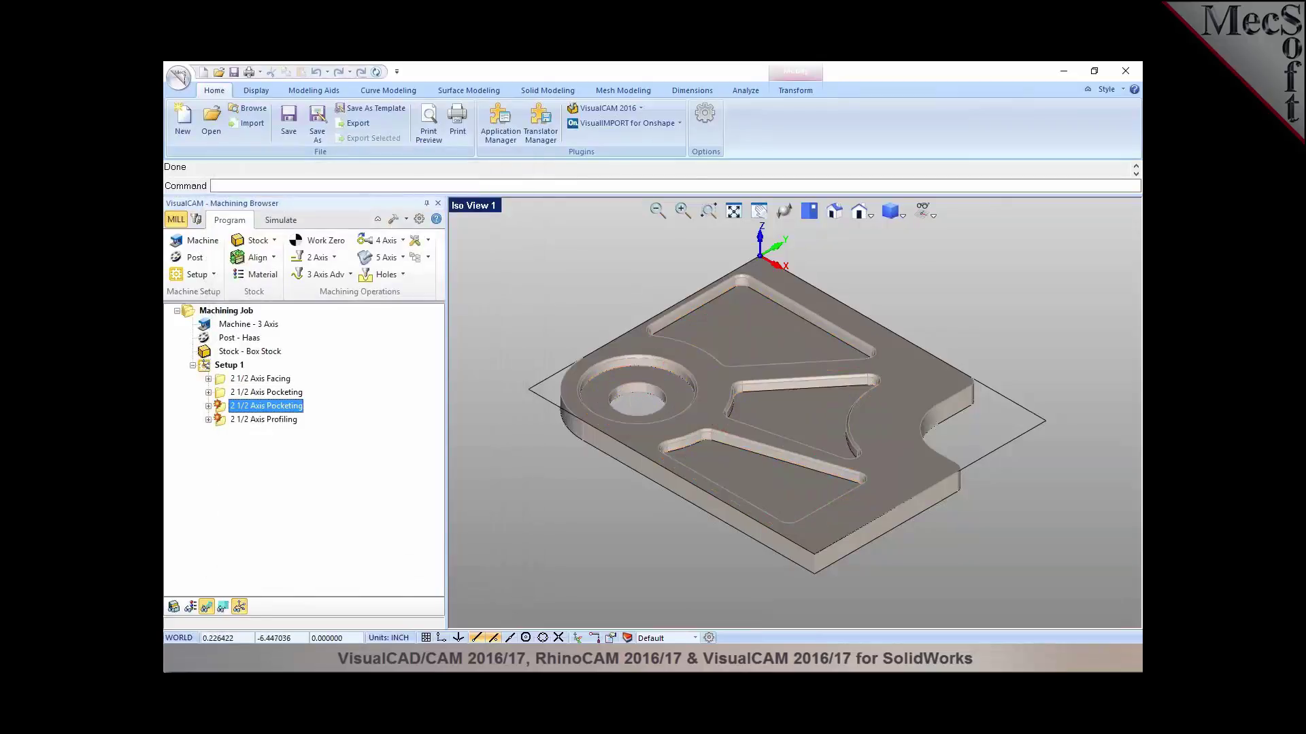
{"action": "double_click", "coordinate": [222, 406]}
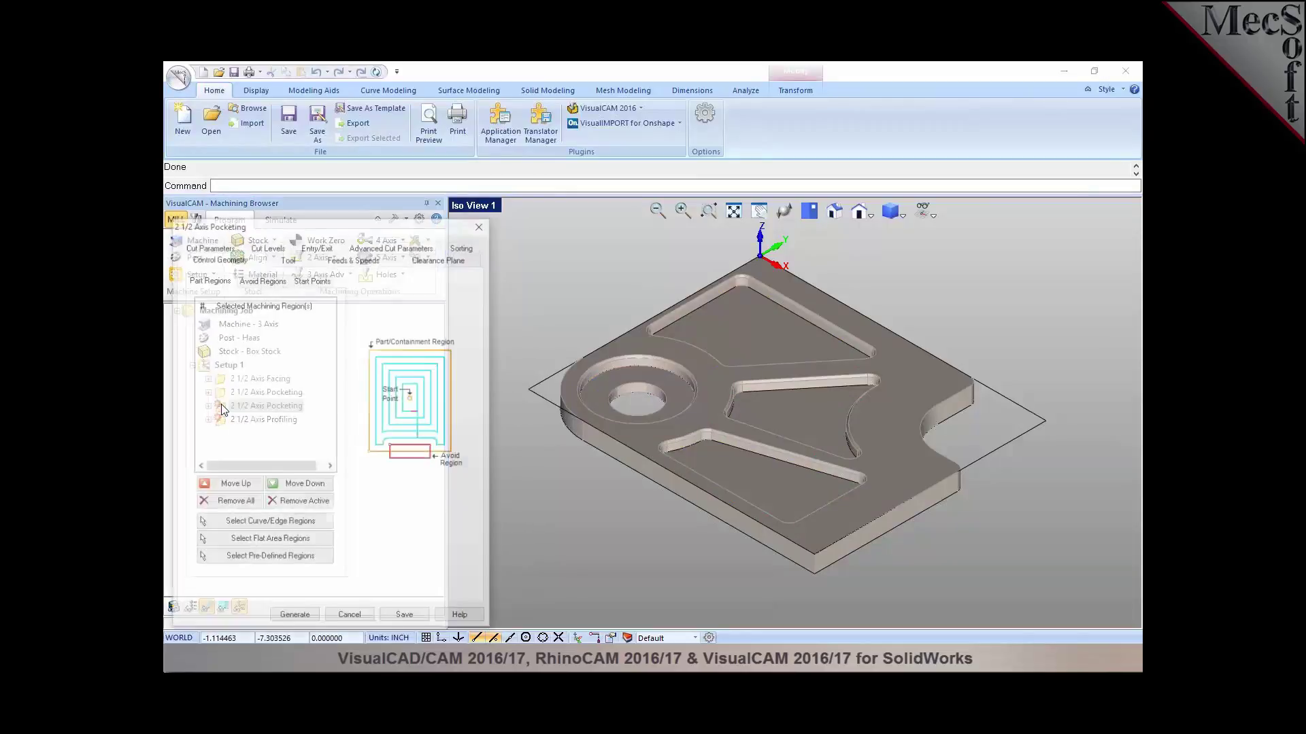
{"action": "left_click", "coordinate": [269, 523]}
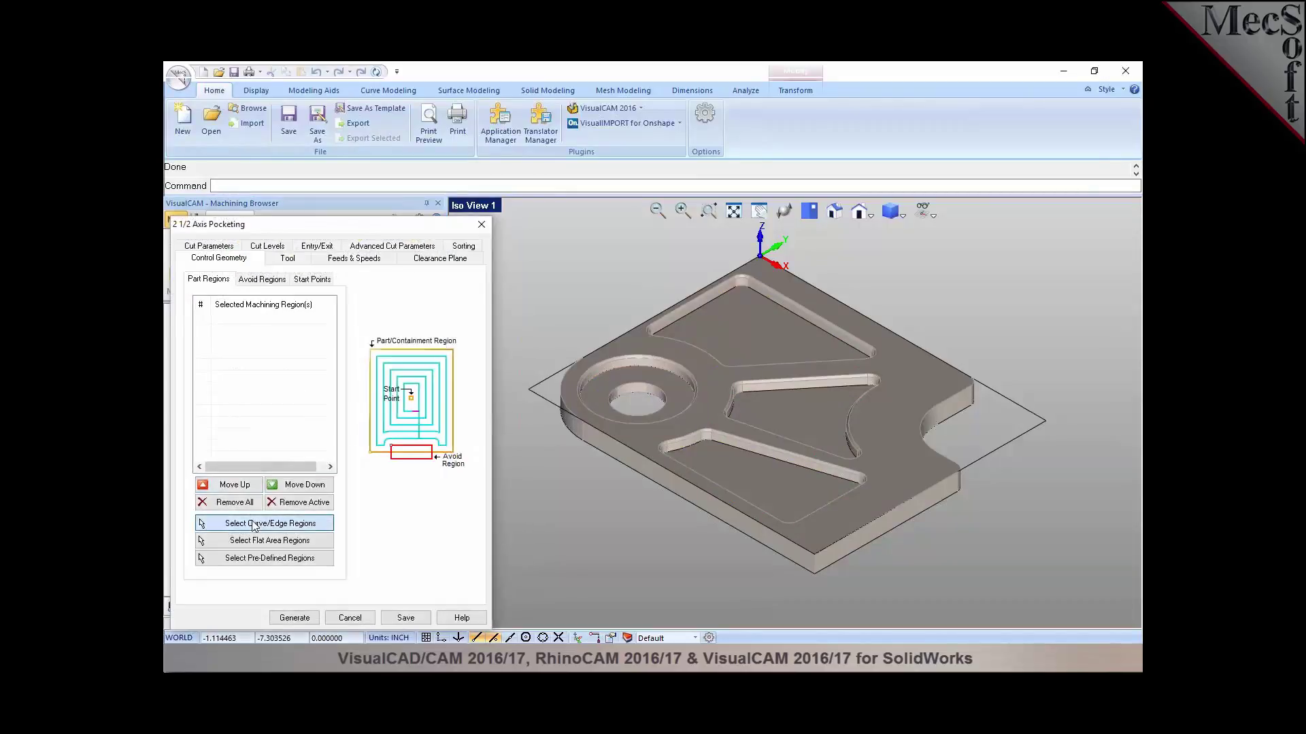
{"action": "left_click", "coordinate": [631, 393]}
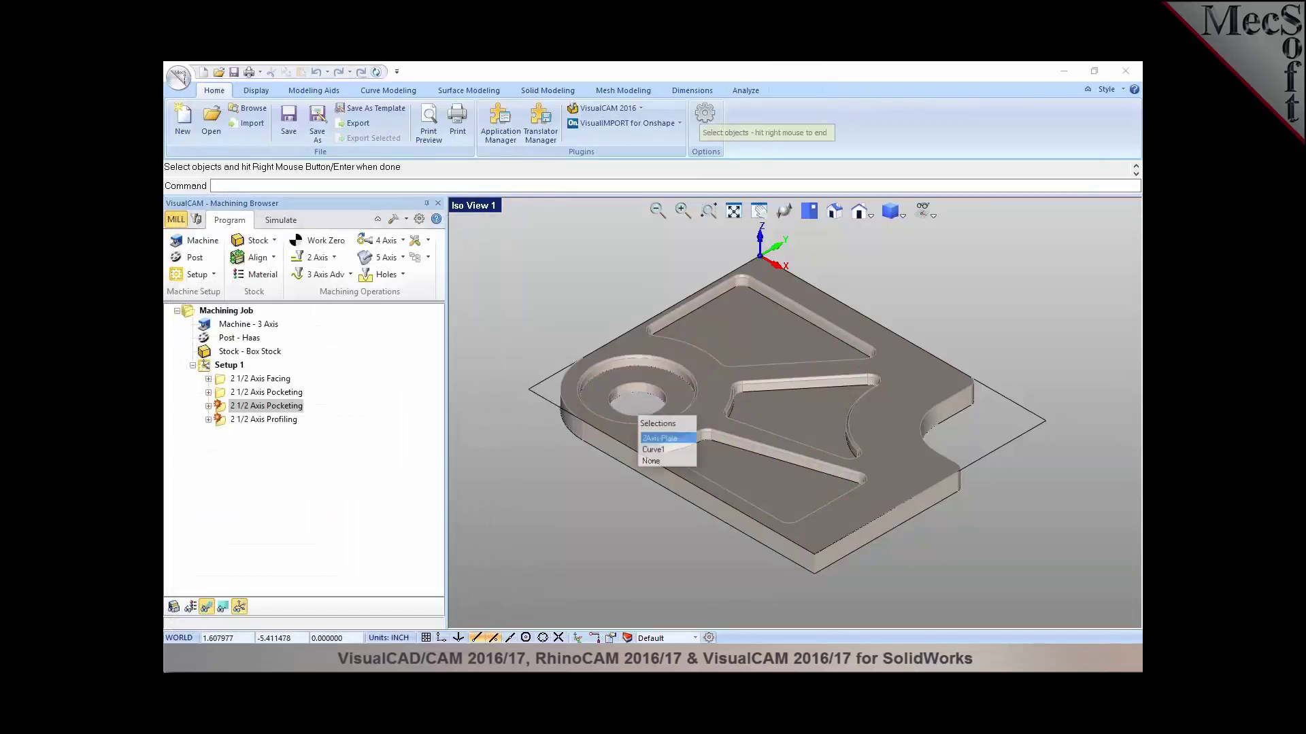
{"action": "left_click", "coordinate": [650, 450]}
{"action": "right_click", "coordinate": [569, 490]}
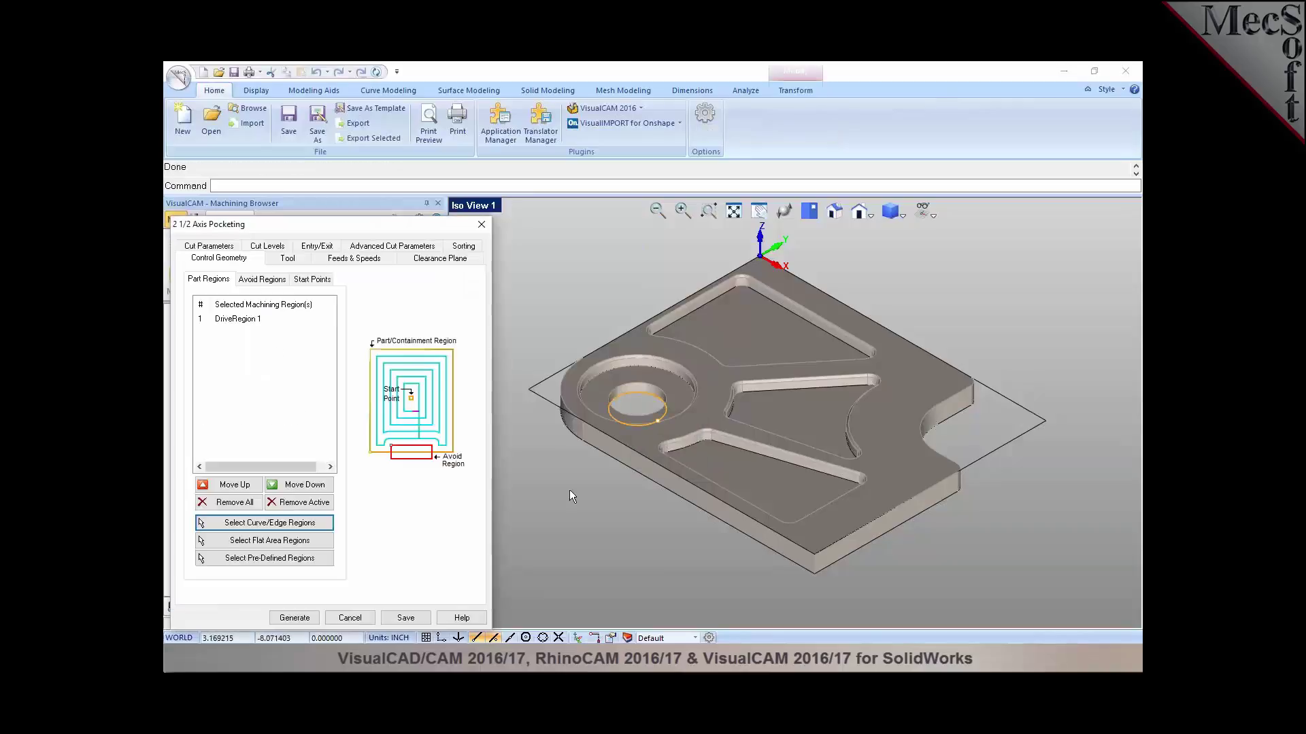
{"action": "left_click", "coordinate": [294, 617]}
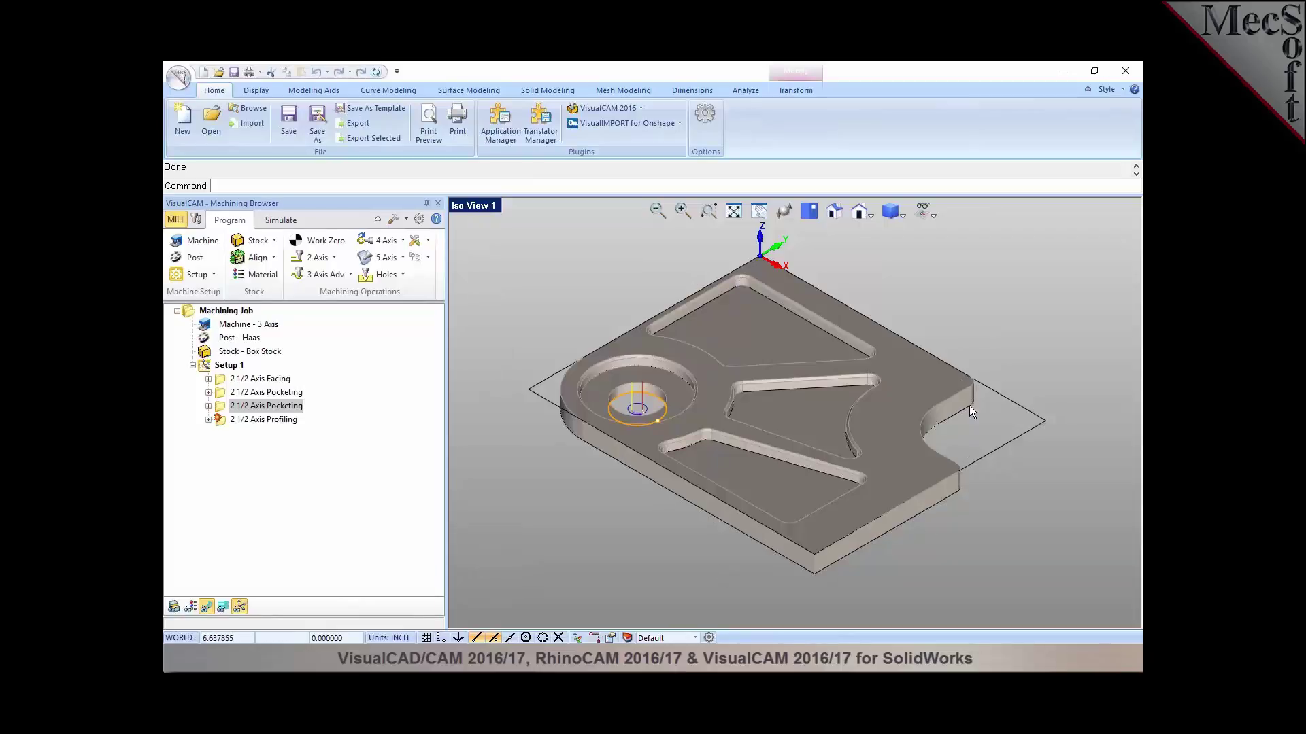
Step: Assign the plate's lower outer perimeter curve as the part region of the 2 1/2 Axis Profiling operation and generate its toolpath
{"action": "double_click", "coordinate": [227, 421]}
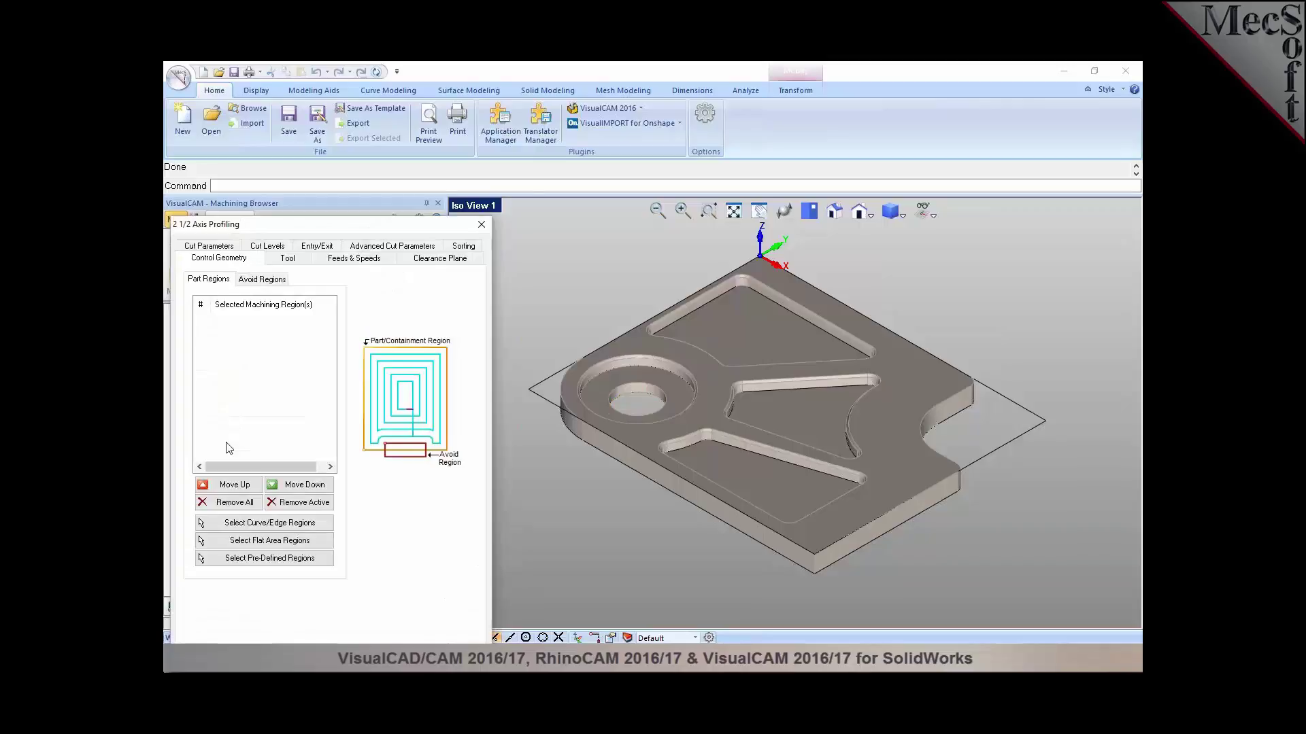
{"action": "left_click", "coordinate": [253, 523]}
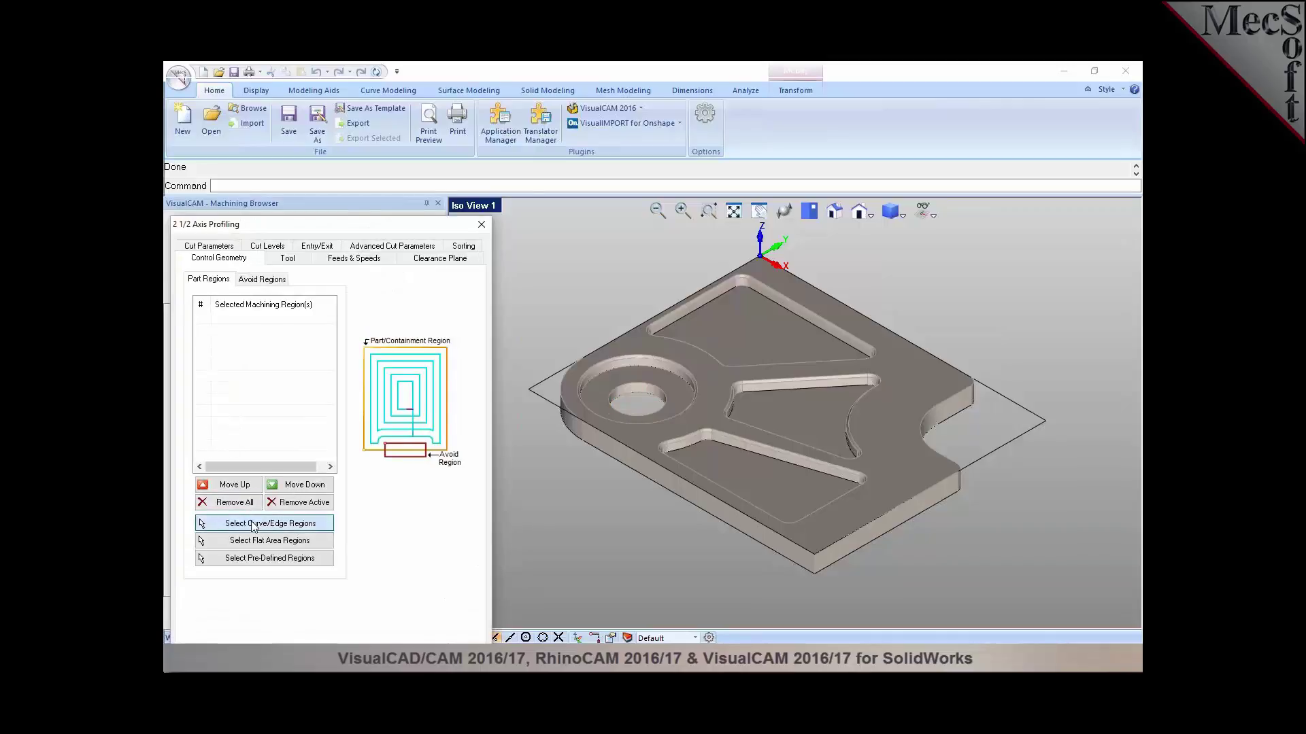
{"action": "left_click", "coordinate": [823, 569]}
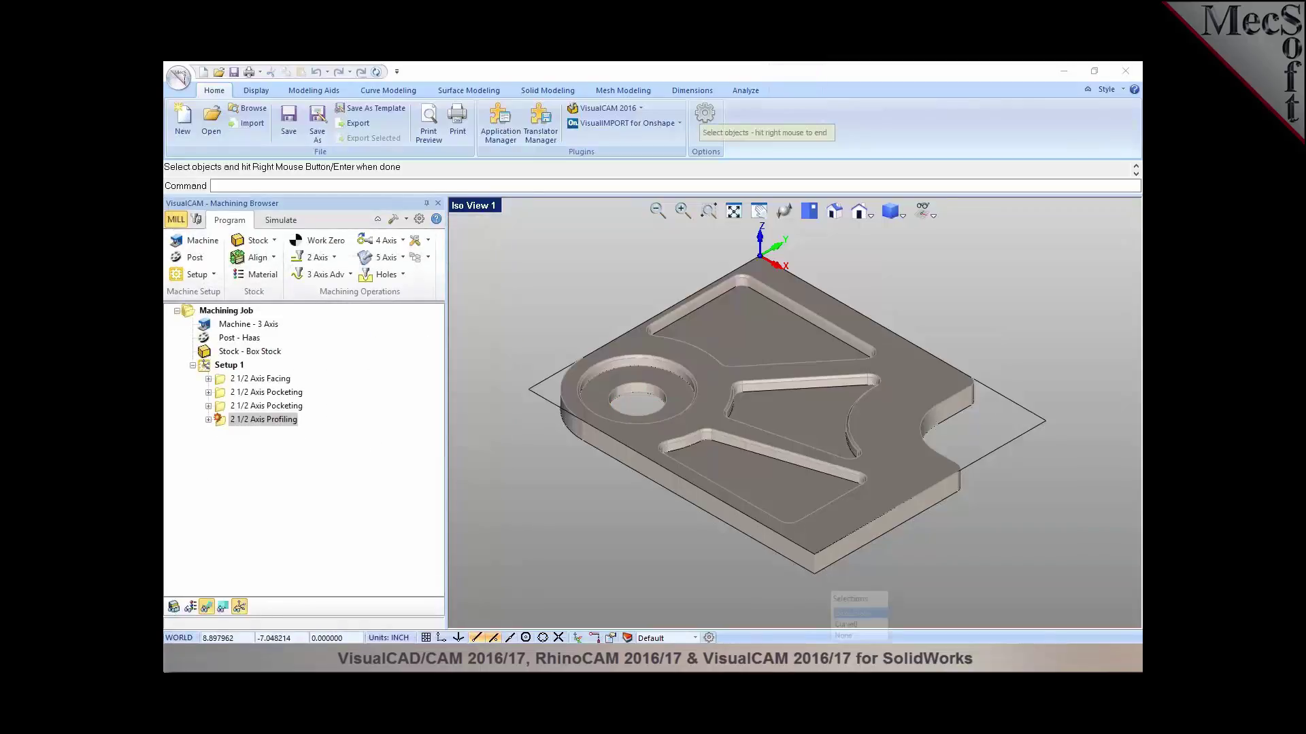
{"action": "left_click", "coordinate": [855, 609]}
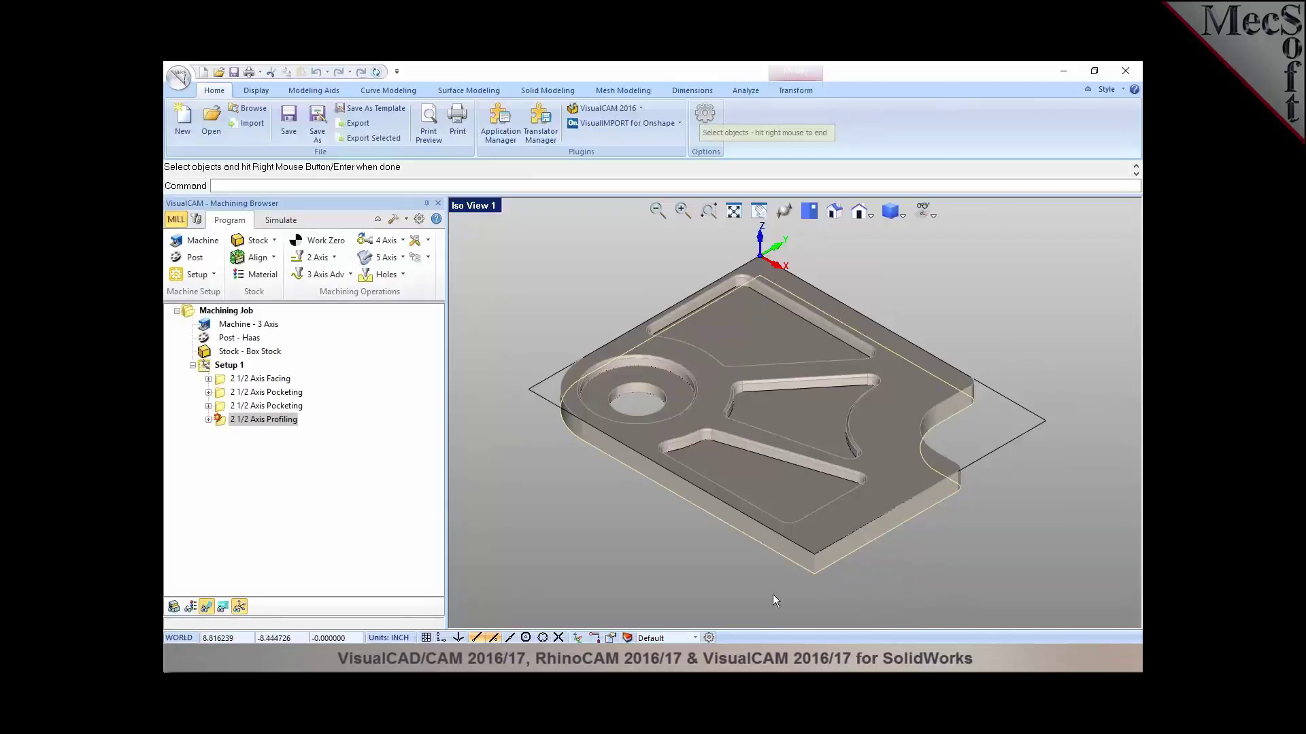
{"action": "right_click", "coordinate": [772, 594]}
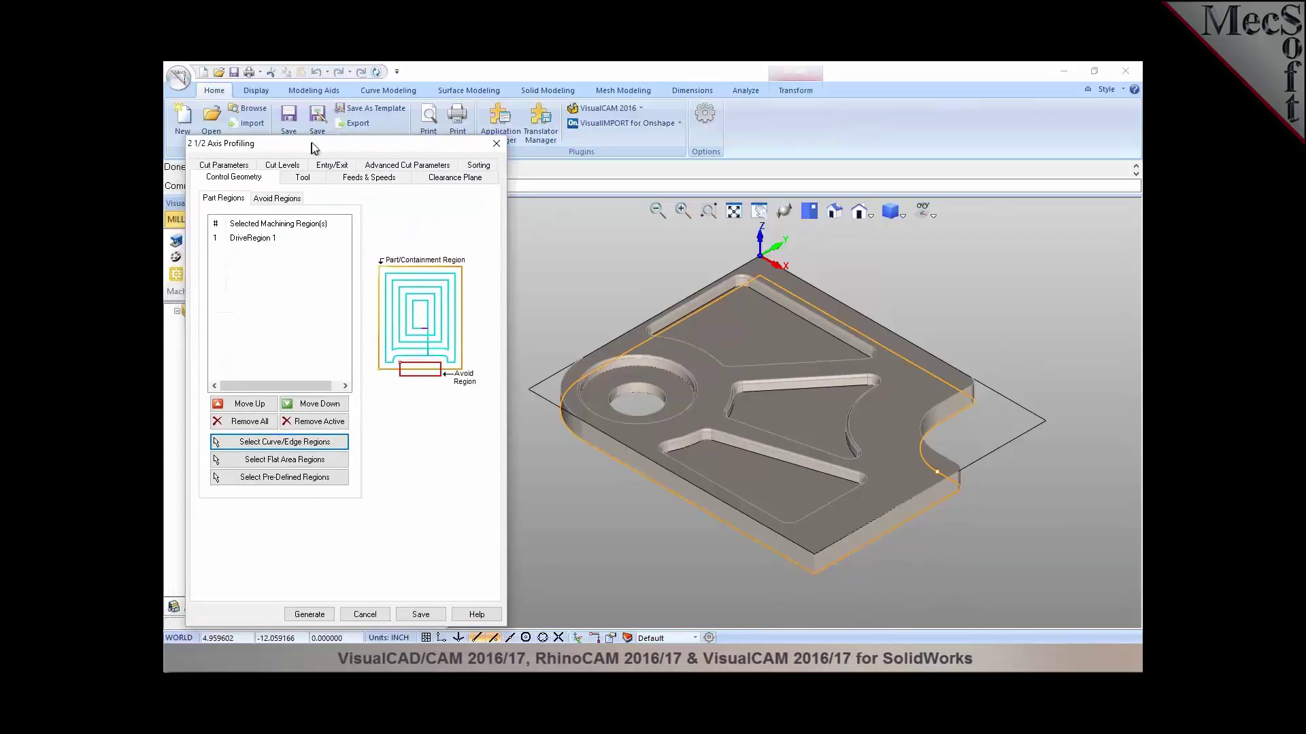
{"action": "left_click", "coordinate": [302, 639]}
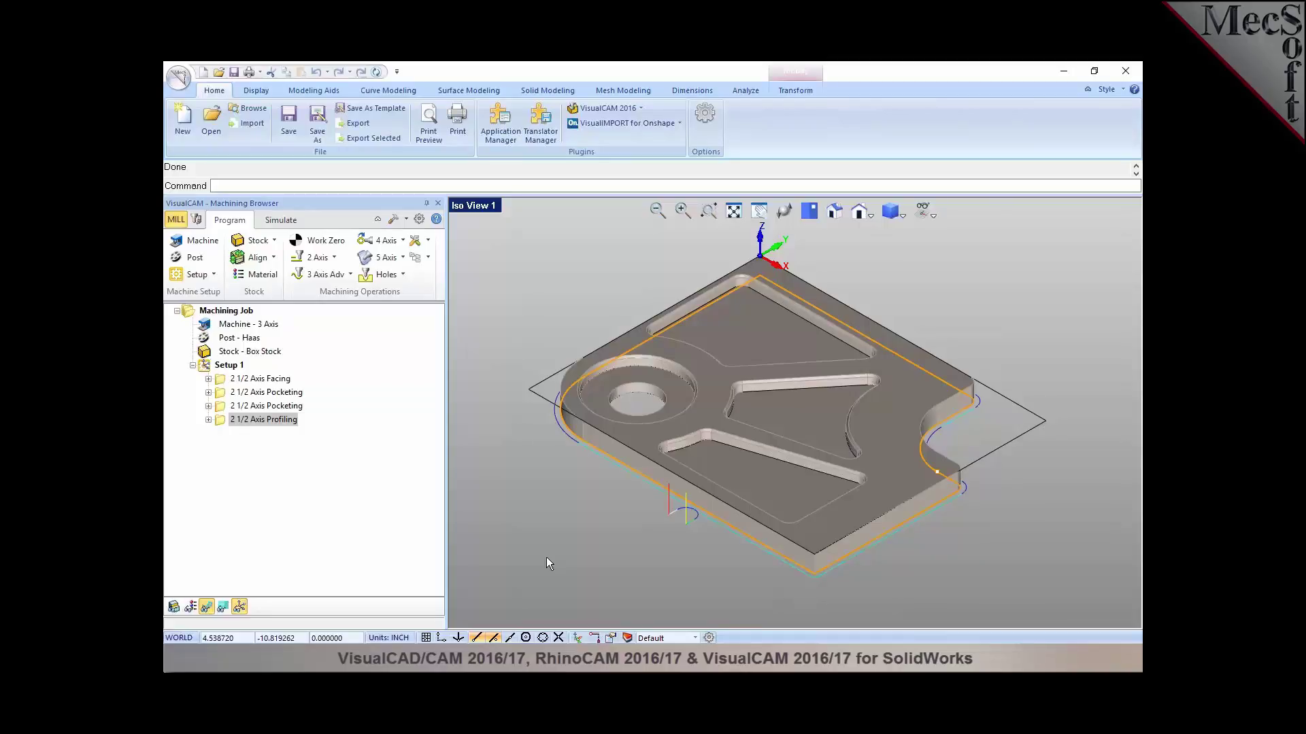
{"action": "left_click", "coordinate": [334, 257]}
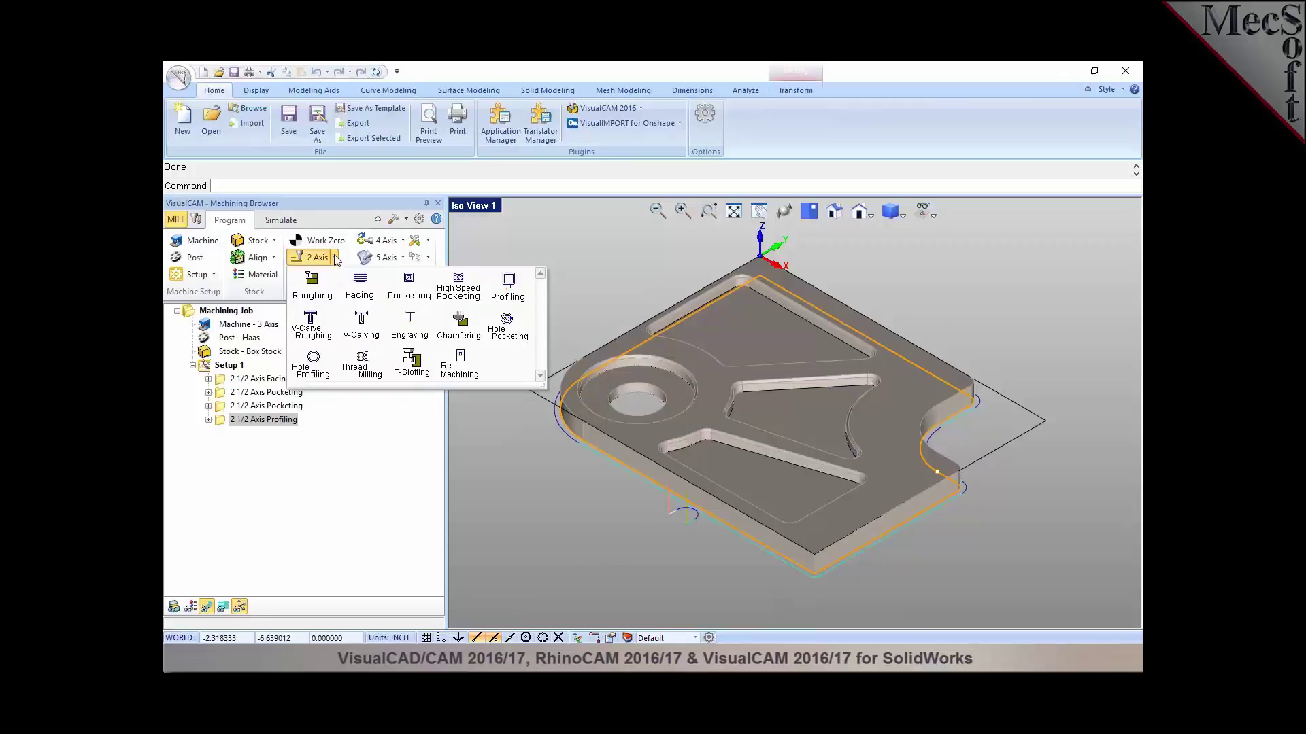
{"action": "left_click", "coordinate": [363, 486]}
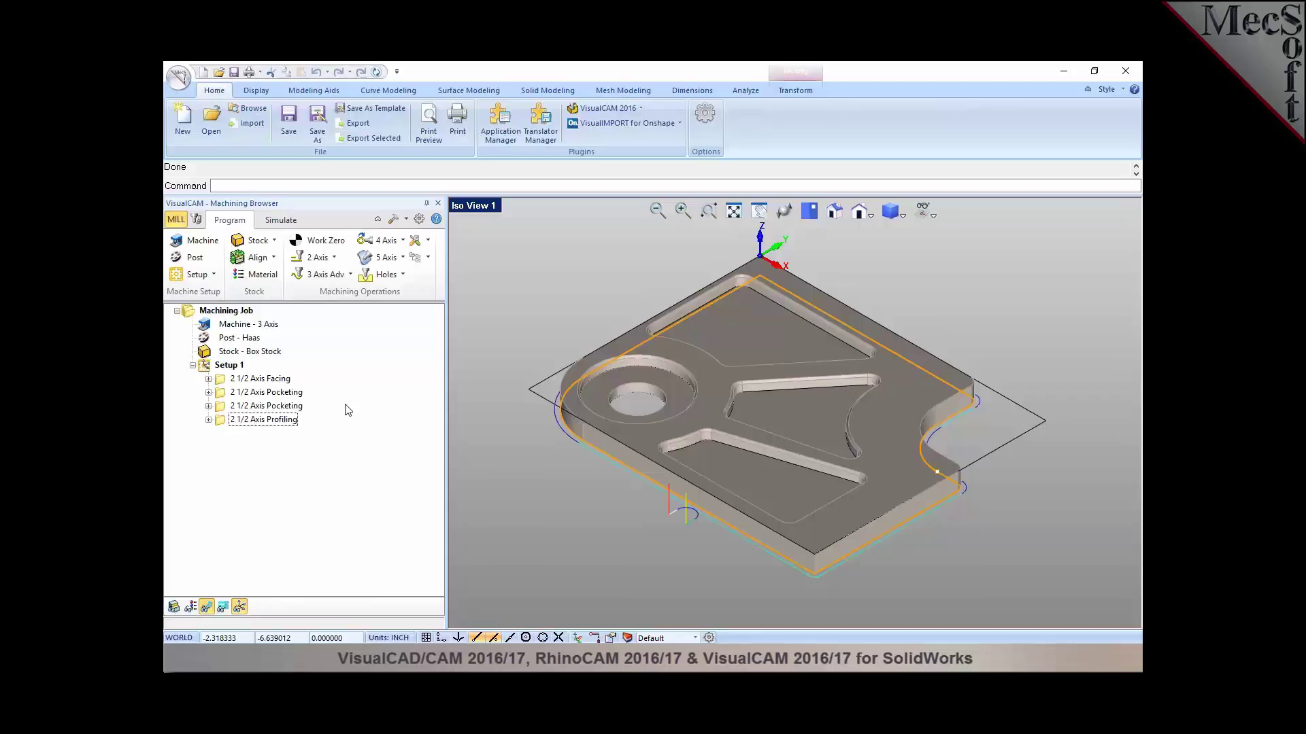
Step: Display the machining objects browser, and enlarge its pane in the SOLIDWORKS session with the 2AxisMethods-SW2016 part
{"action": "left_click", "coordinate": [196, 219]}
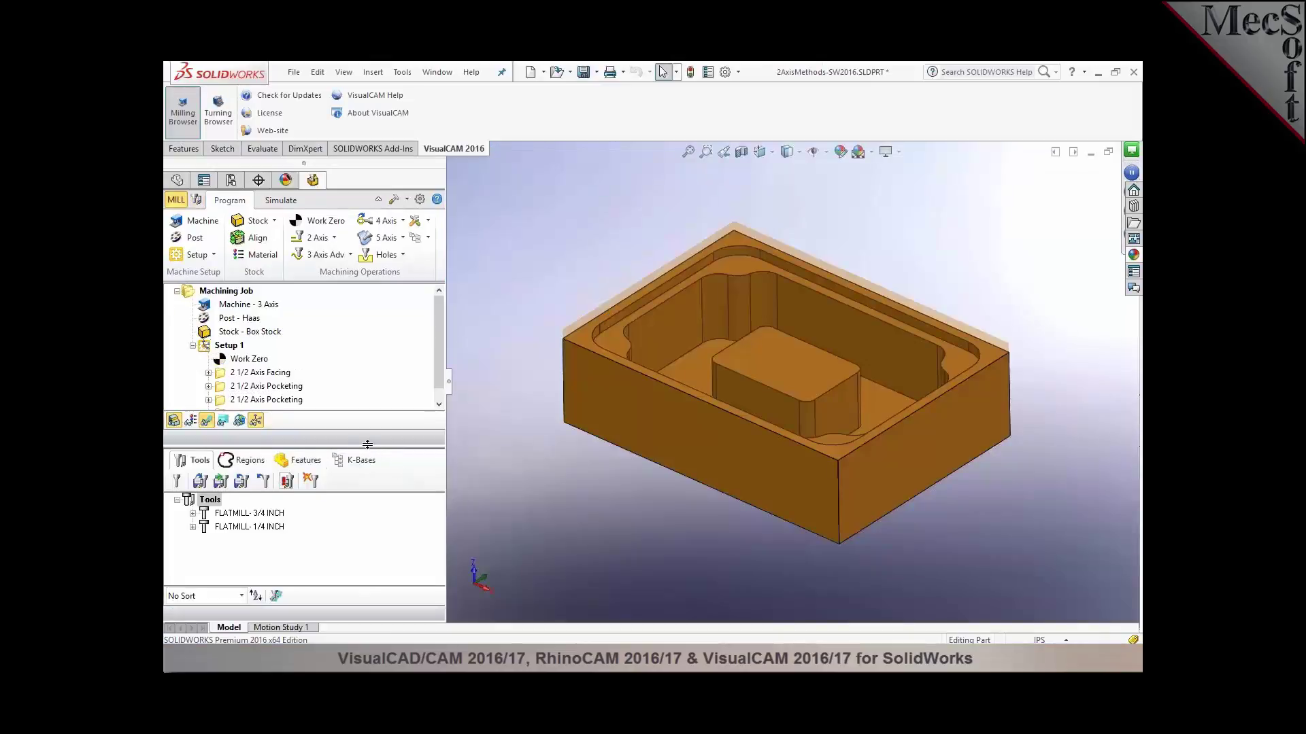
{"action": "left_click_drag", "start_coordinate": [368, 445], "coordinate": [380, 411]}
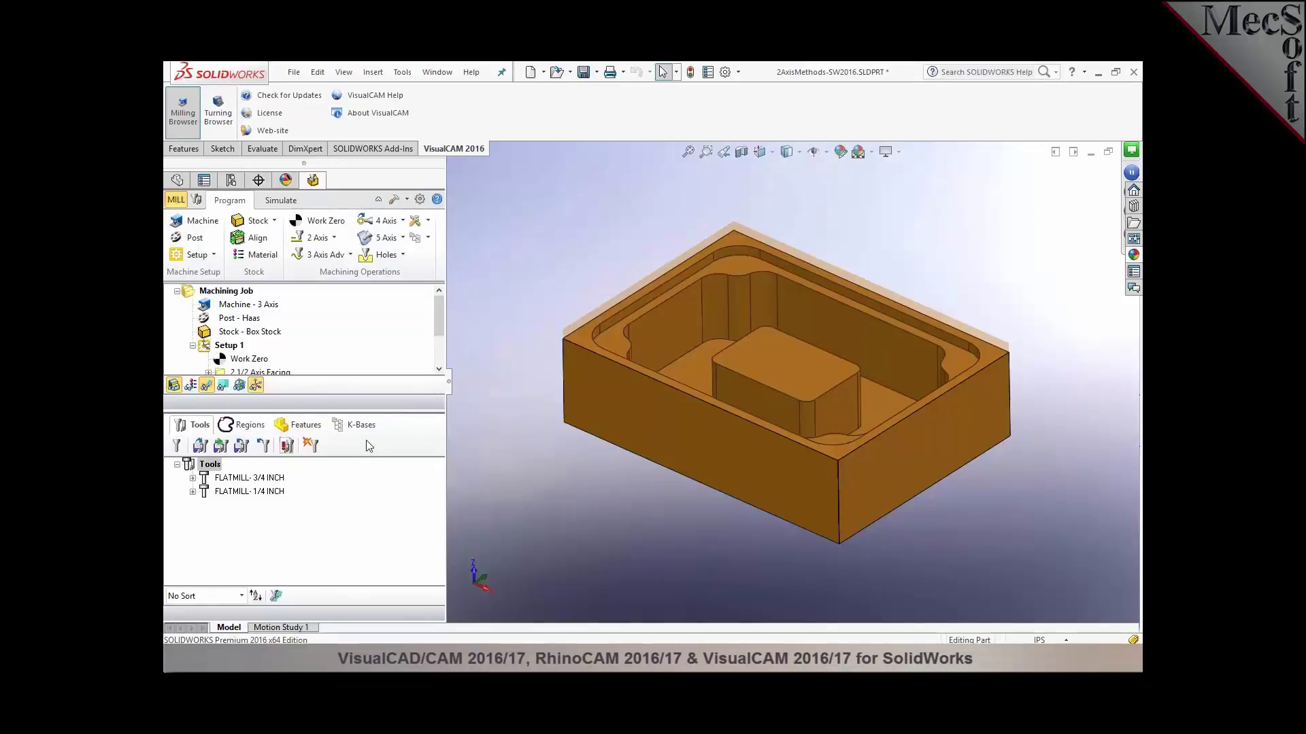
Step: Switch to the Rhino session with 2AxisMethods.3dm and display the RhinoCAM Machining Objects browser
{"action": "left_click", "coordinate": [544, 658]}
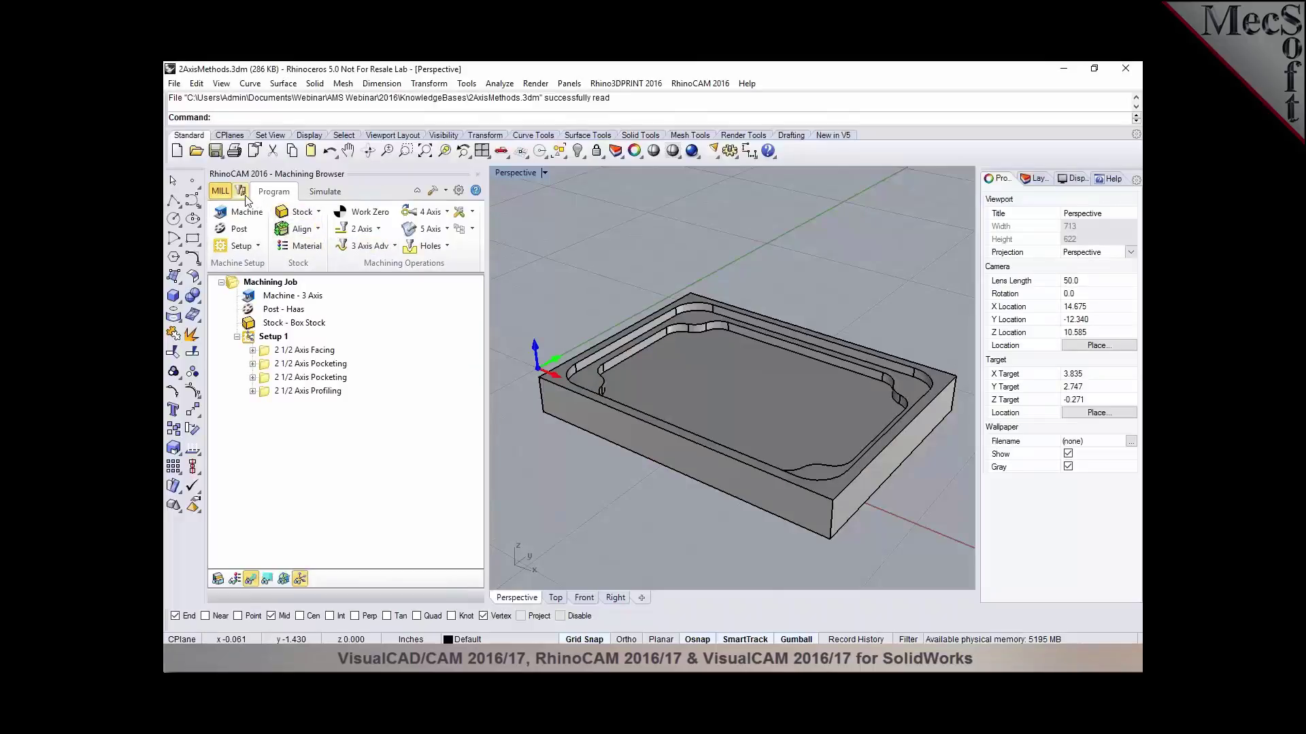
{"action": "left_click", "coordinate": [242, 192]}
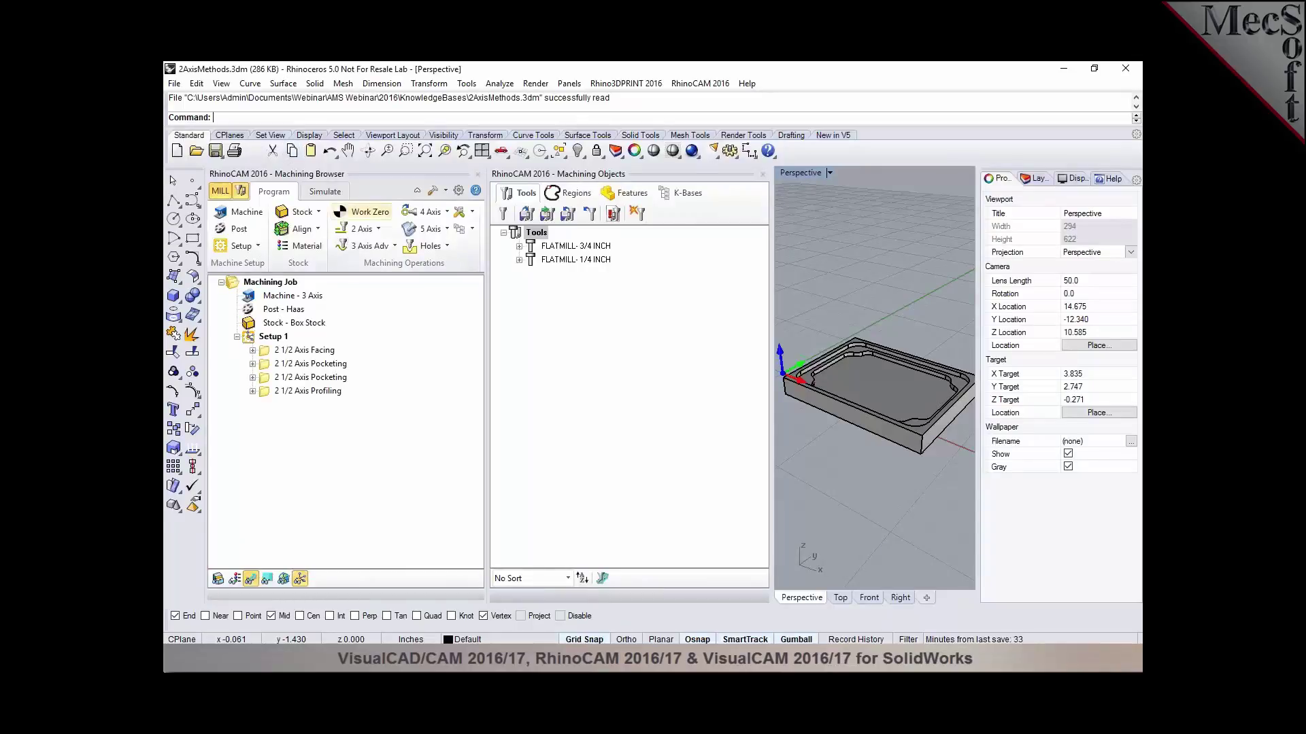
Step: Open the part file 2AxisMethods-2.3dm from the KnowledgeBases folder
{"action": "left_click", "coordinate": [197, 152]}
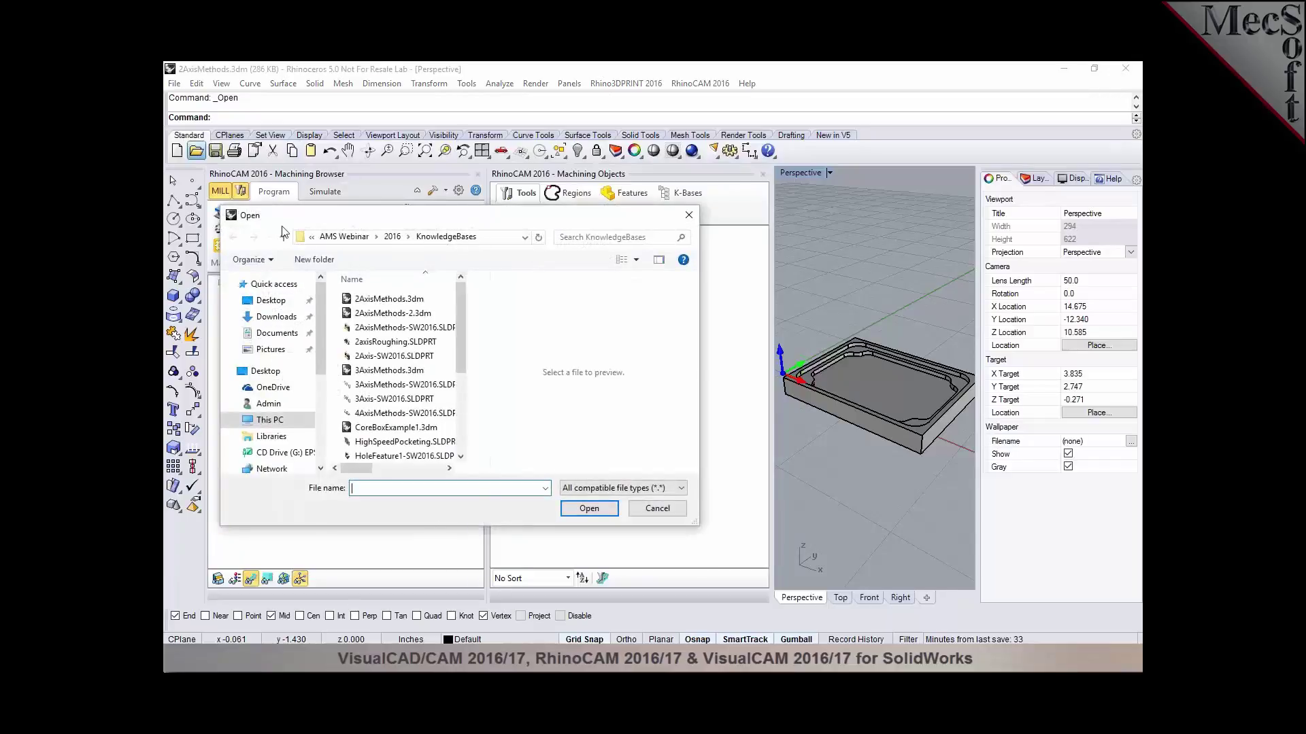
{"action": "left_click", "coordinate": [419, 314]}
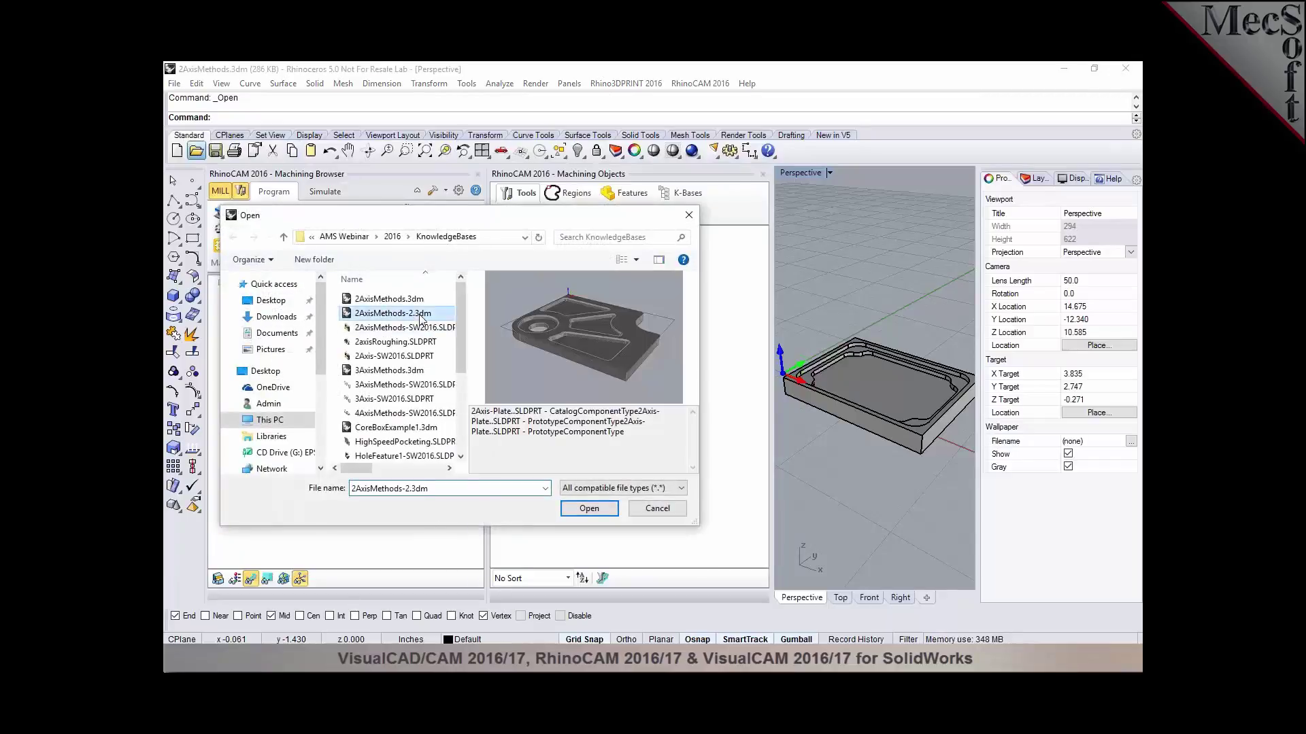
{"action": "left_click", "coordinate": [594, 509]}
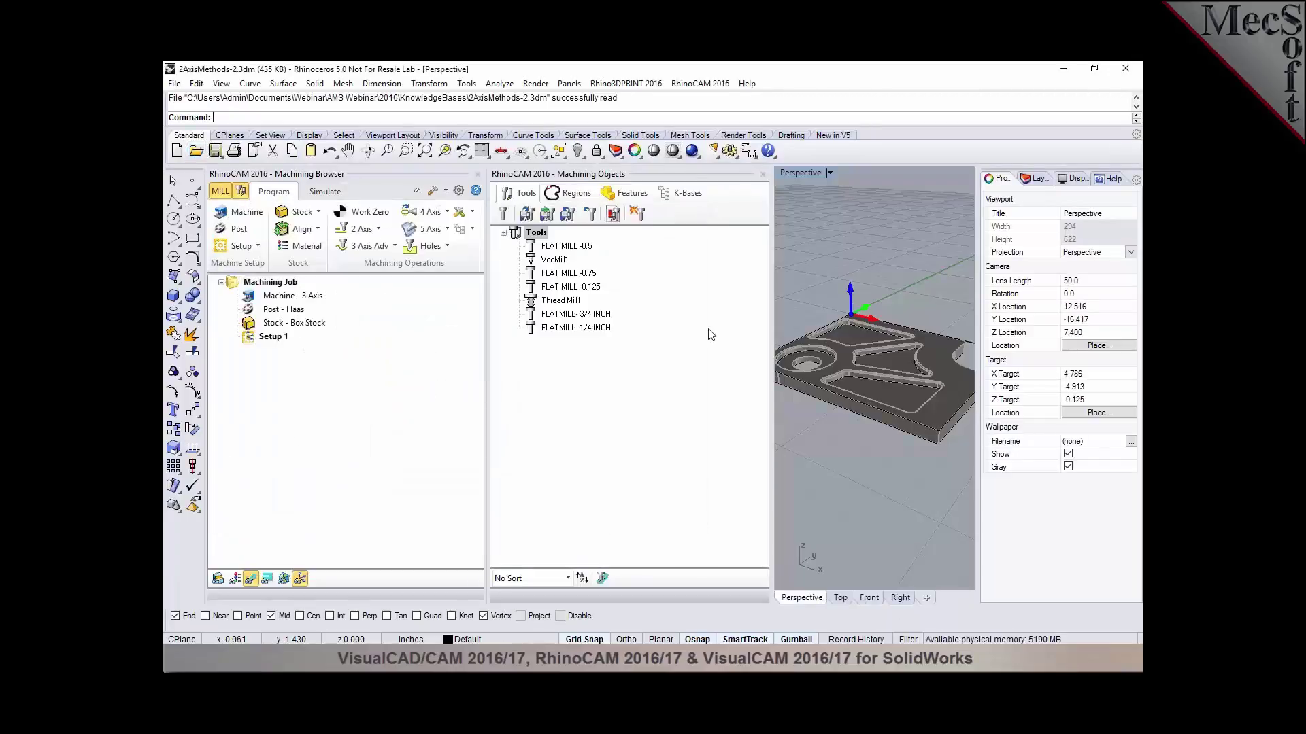
Step: Try docking the Machining Objects browser beneath the Machining Browser, and return it to its place beside the Machining Browser
{"action": "left_click_drag", "start_coordinate": [660, 182], "coordinate": [412, 537]}
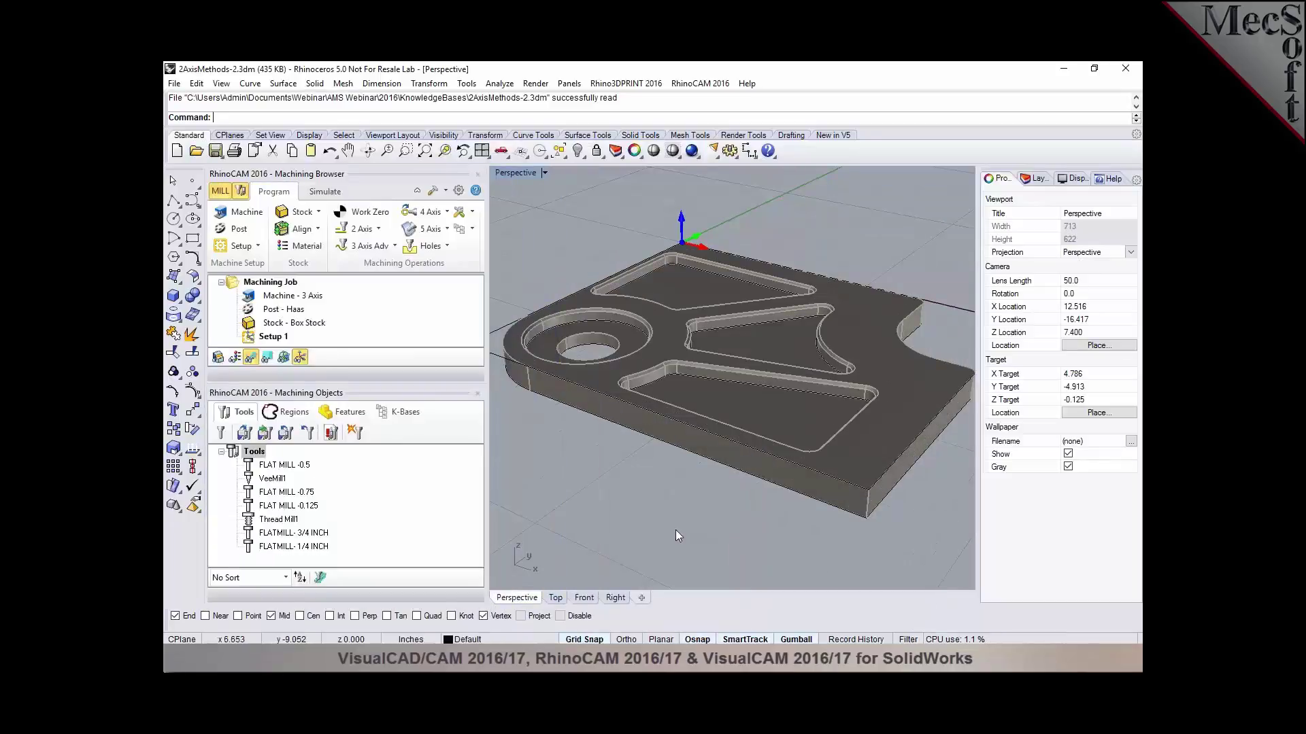
{"action": "left_click_drag", "start_coordinate": [459, 377], "coordinate": [327, 468]}
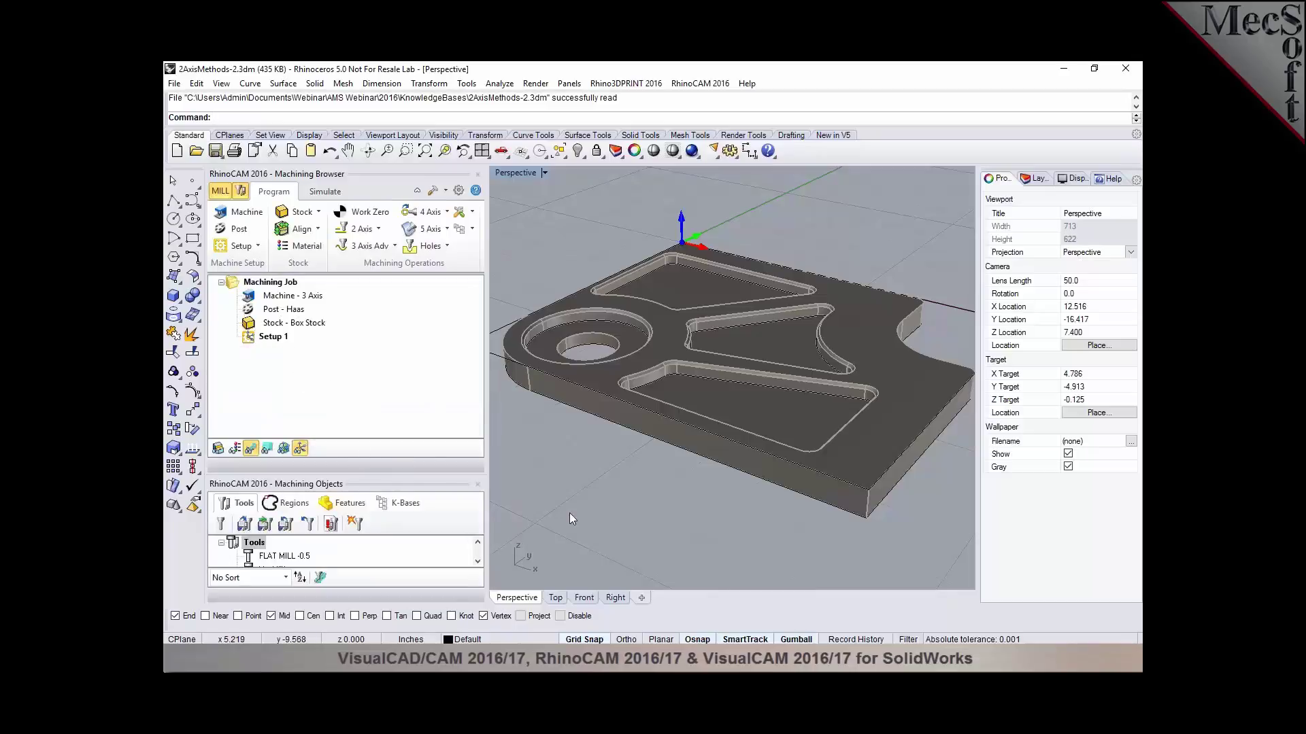
{"action": "scroll", "coordinate": [699, 499], "scroll_direction": "down", "scroll_amount": 2}
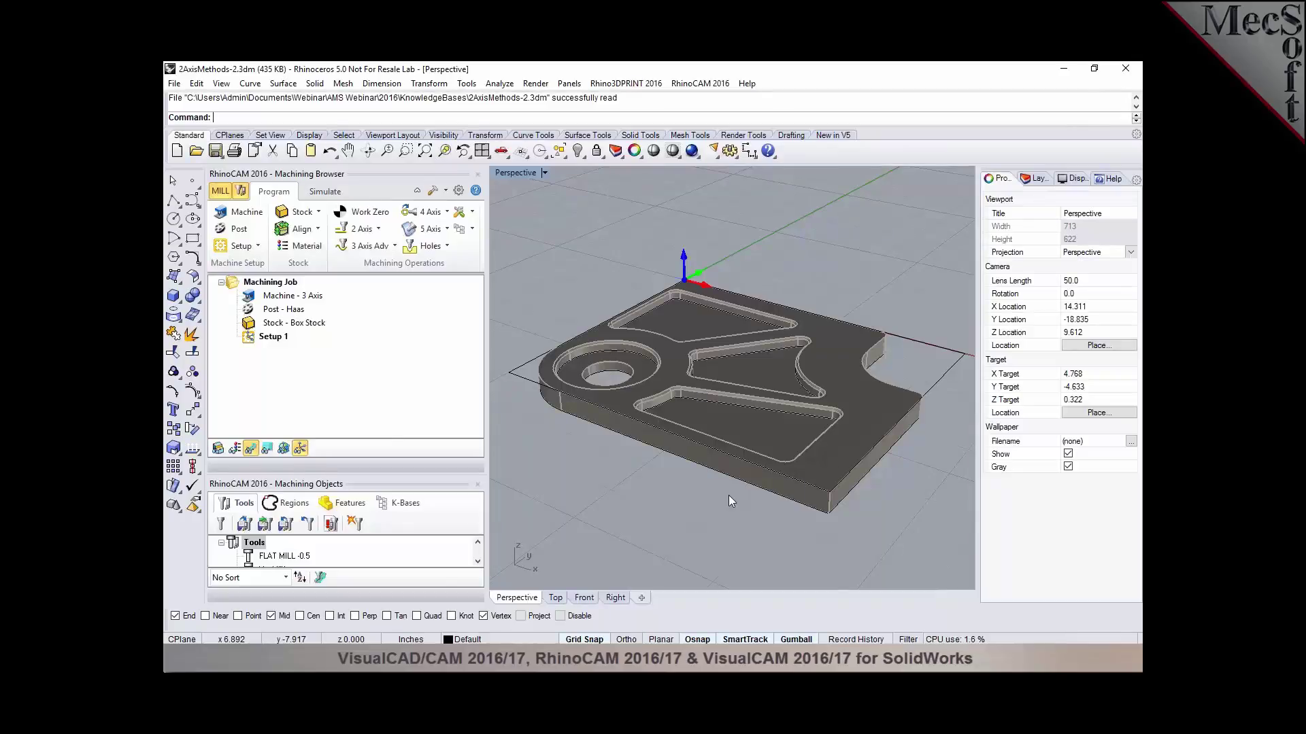
{"action": "left_click", "coordinate": [472, 229]}
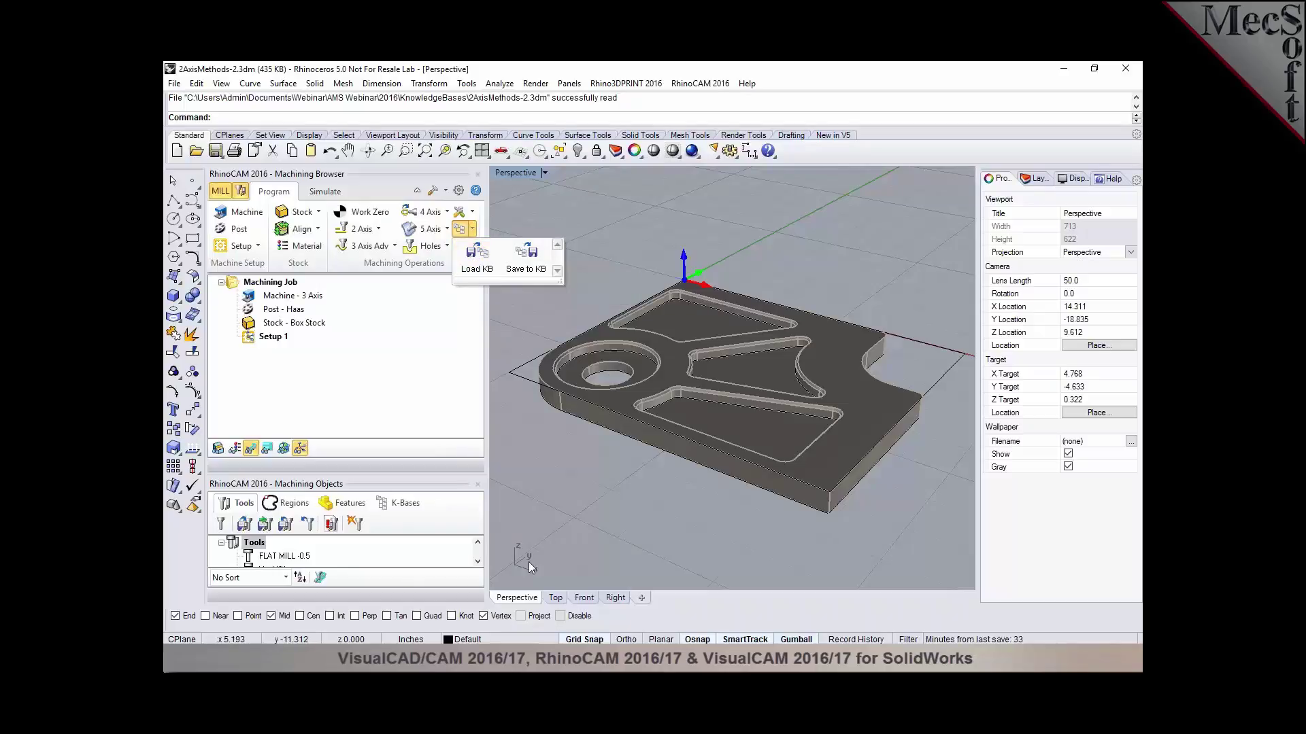
{"action": "left_click", "coordinate": [532, 542]}
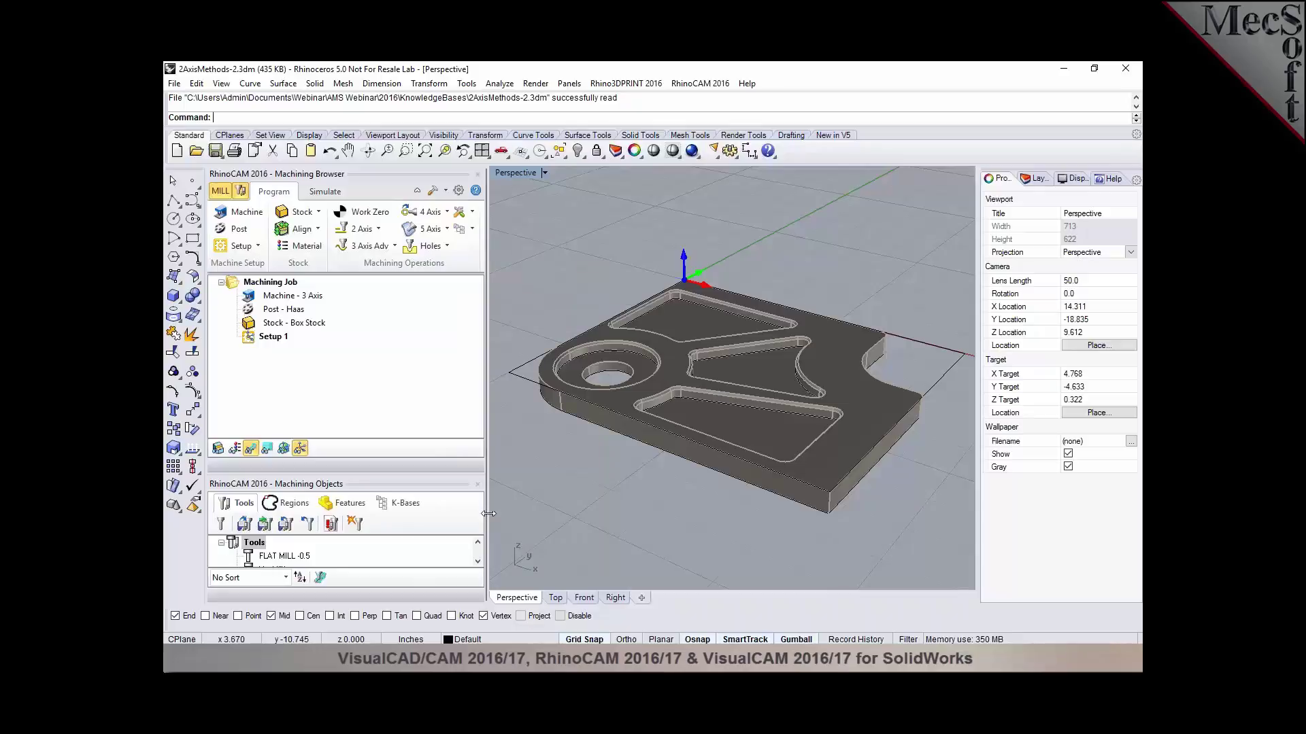
{"action": "left_click_drag", "start_coordinate": [425, 485], "coordinate": [480, 428]}
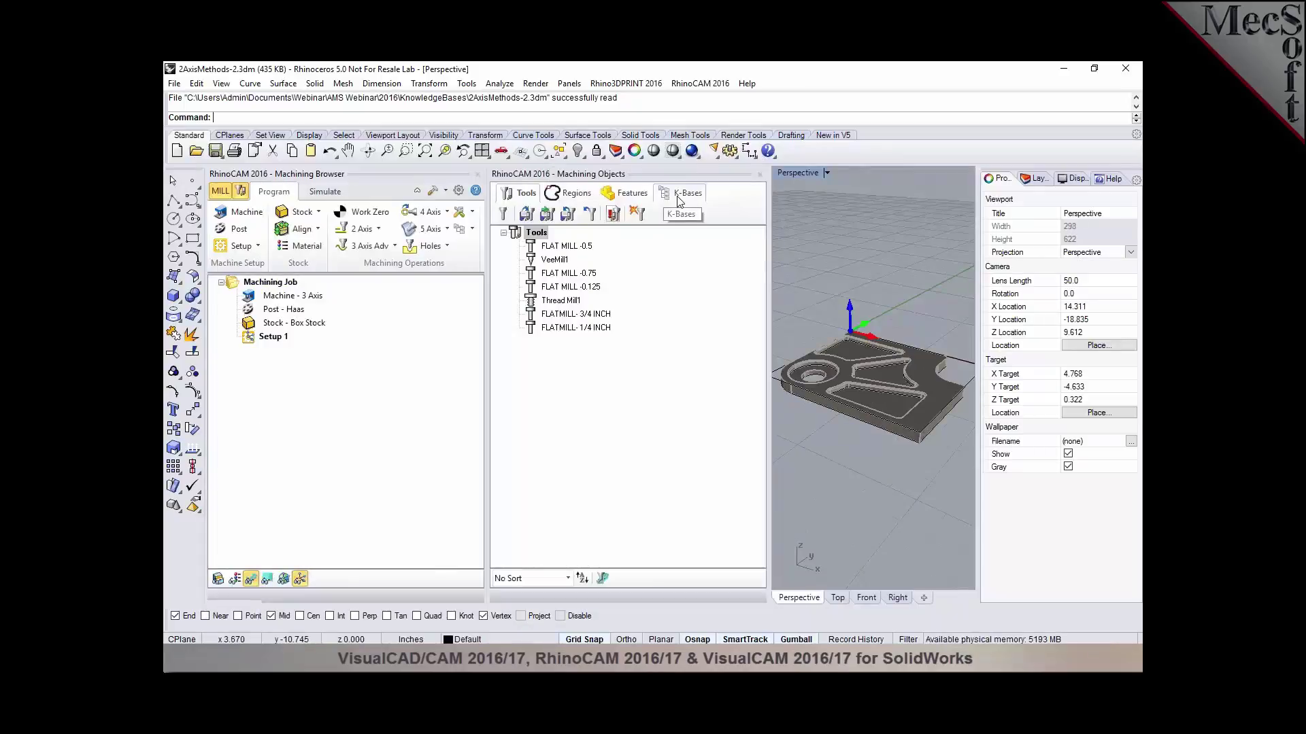
Step: Load 2AxisMethods.vkb from the KnowledgeBases folder into the K-Bases list of the Machining Objects browser, without setting selection rules
{"action": "left_click", "coordinate": [683, 193]}
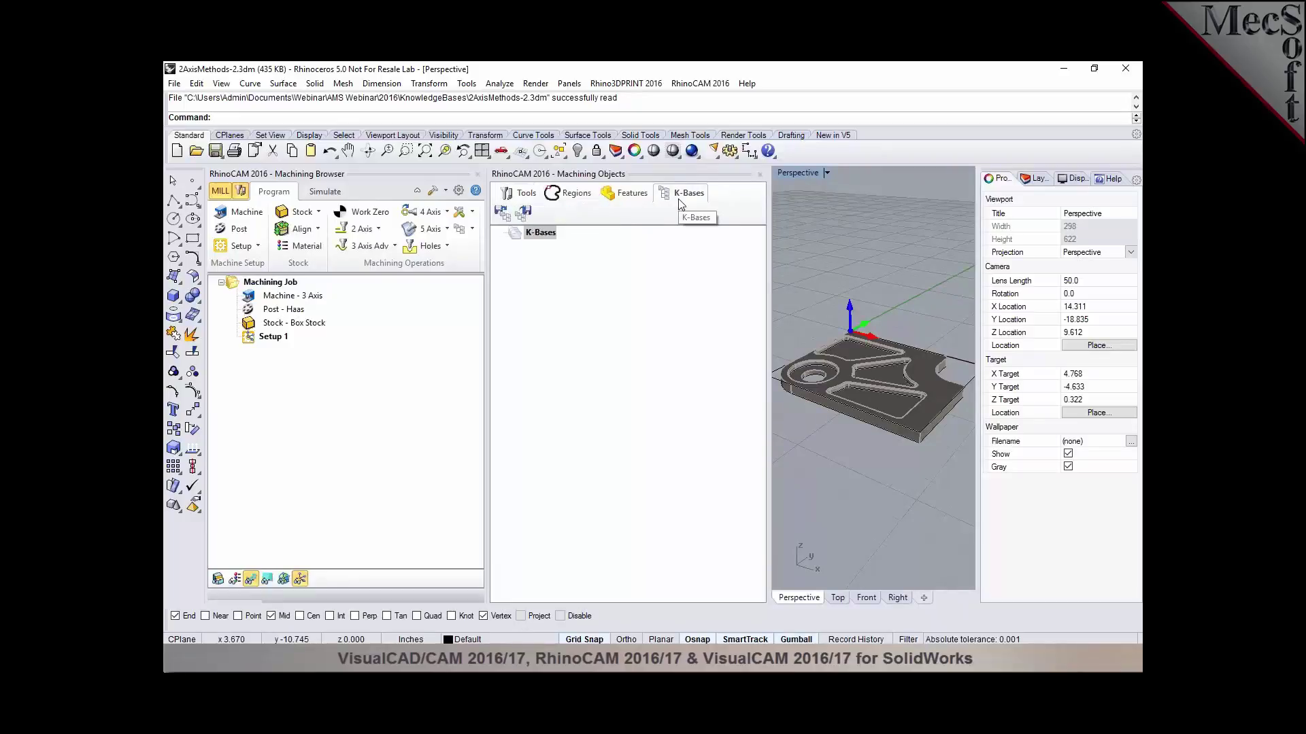
{"action": "left_click", "coordinate": [504, 219]}
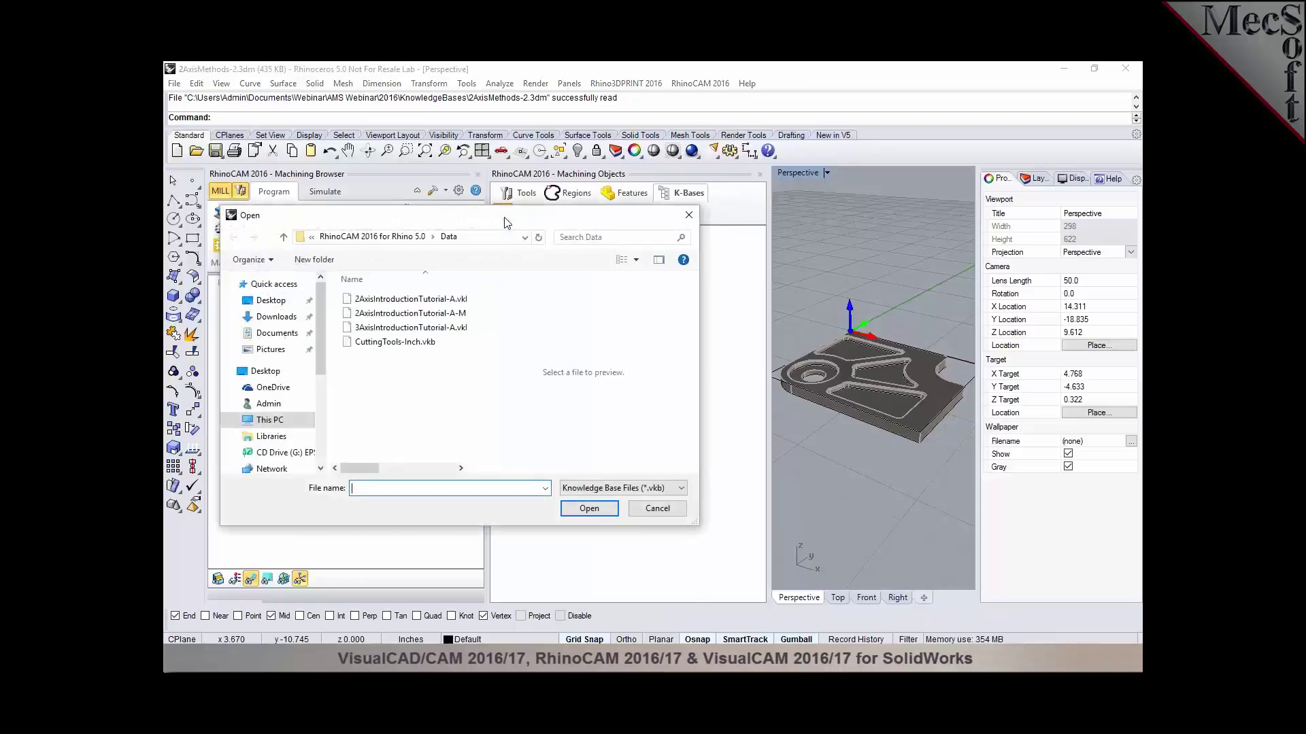
{"action": "type", "text": "C:\\Users\\Admin\\Documents\\Webinar\\AMS Webinar\\2016\\KnowledgeBases"}
{"action": "key", "text": "Return"}
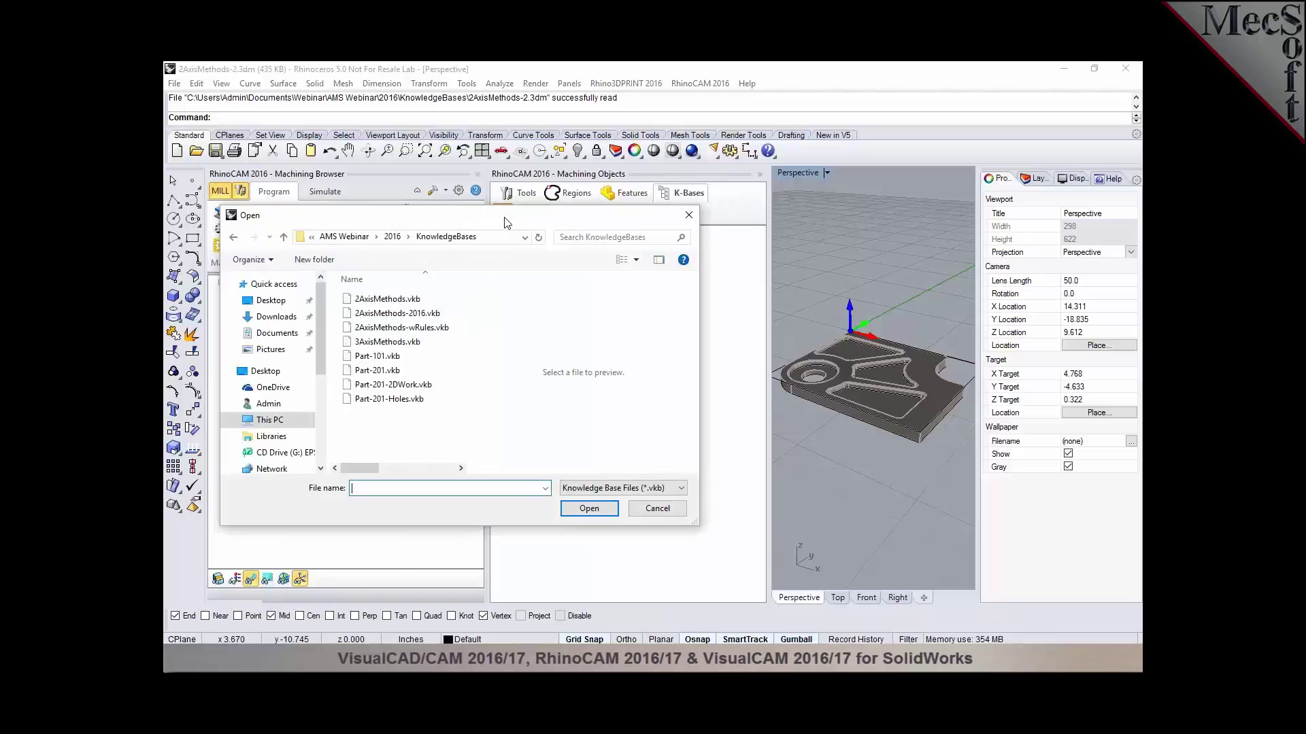
{"action": "left_click", "coordinate": [415, 302]}
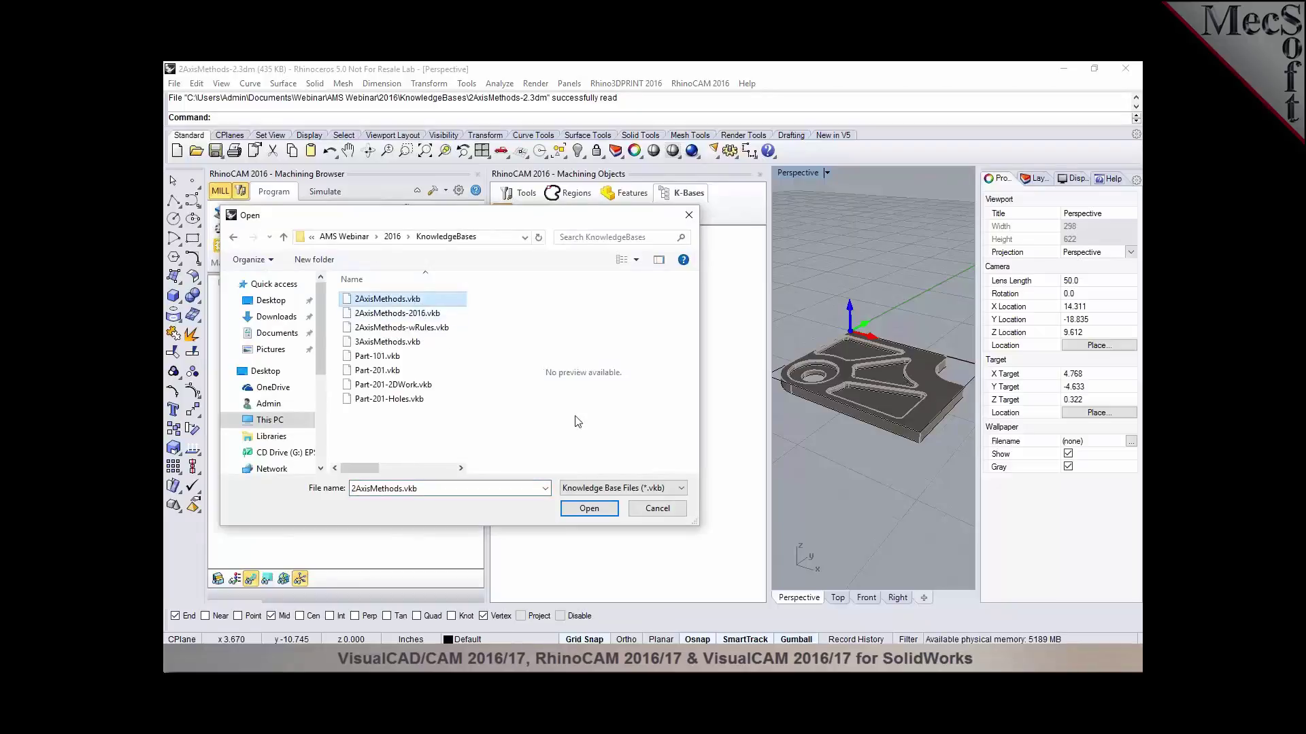
{"action": "left_click", "coordinate": [607, 508]}
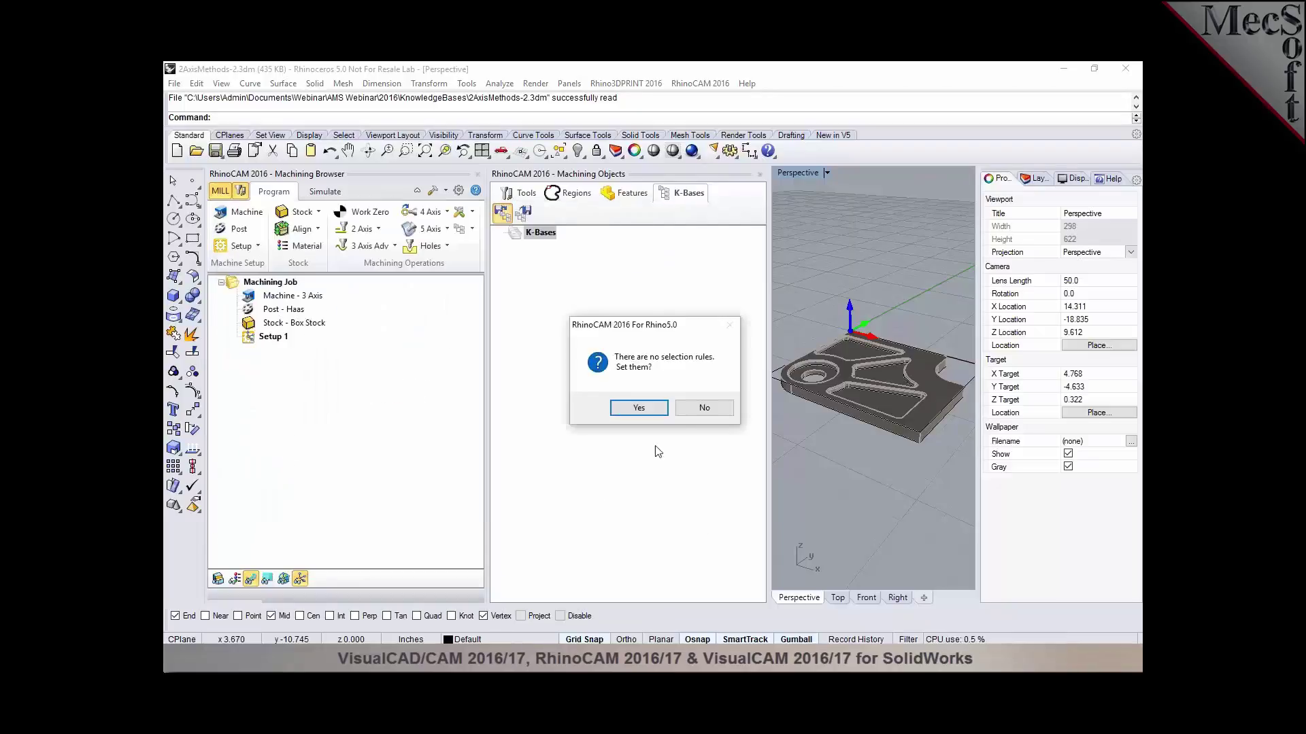
{"action": "left_click", "coordinate": [700, 412]}
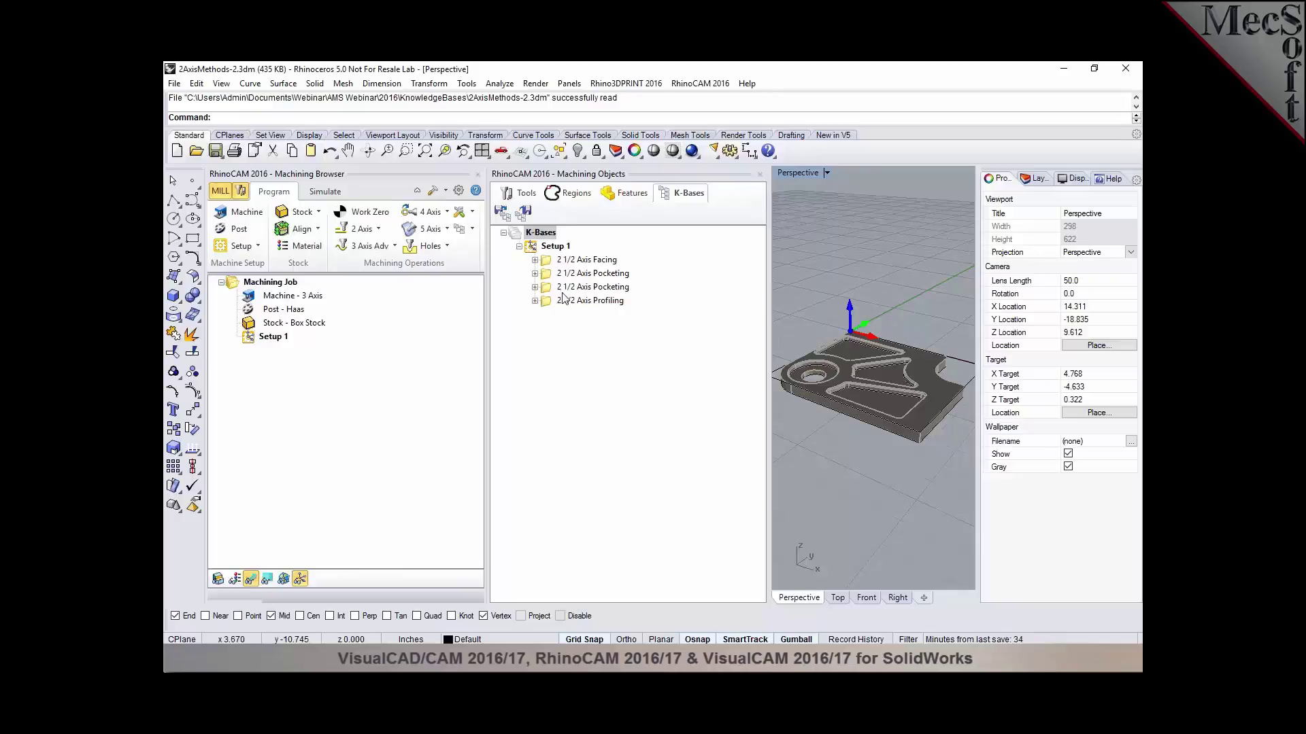
Step: Copy the first 2 1/2 Axis Pocketing operation from the loaded knowledge base into Setup 1 of the machining job
{"action": "left_click", "coordinate": [546, 277]}
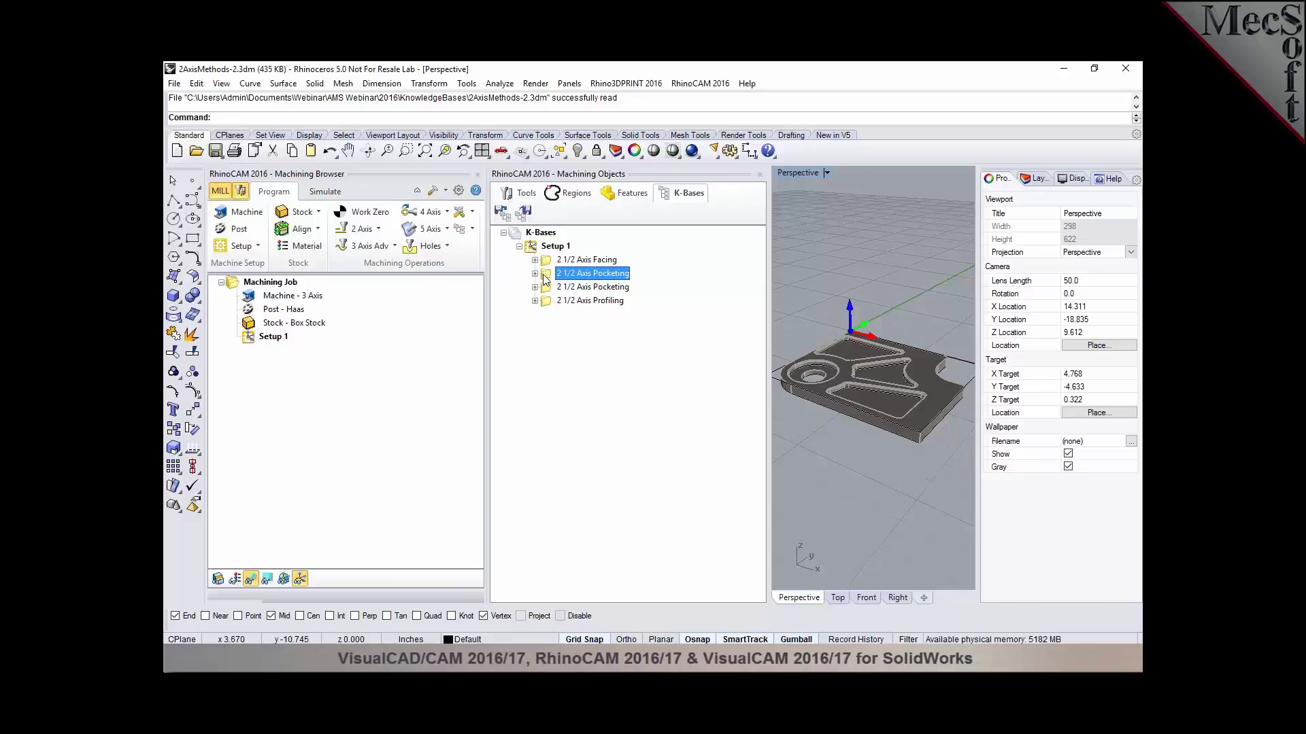
{"action": "left_click_drag", "start_coordinate": [545, 280], "coordinate": [316, 376]}
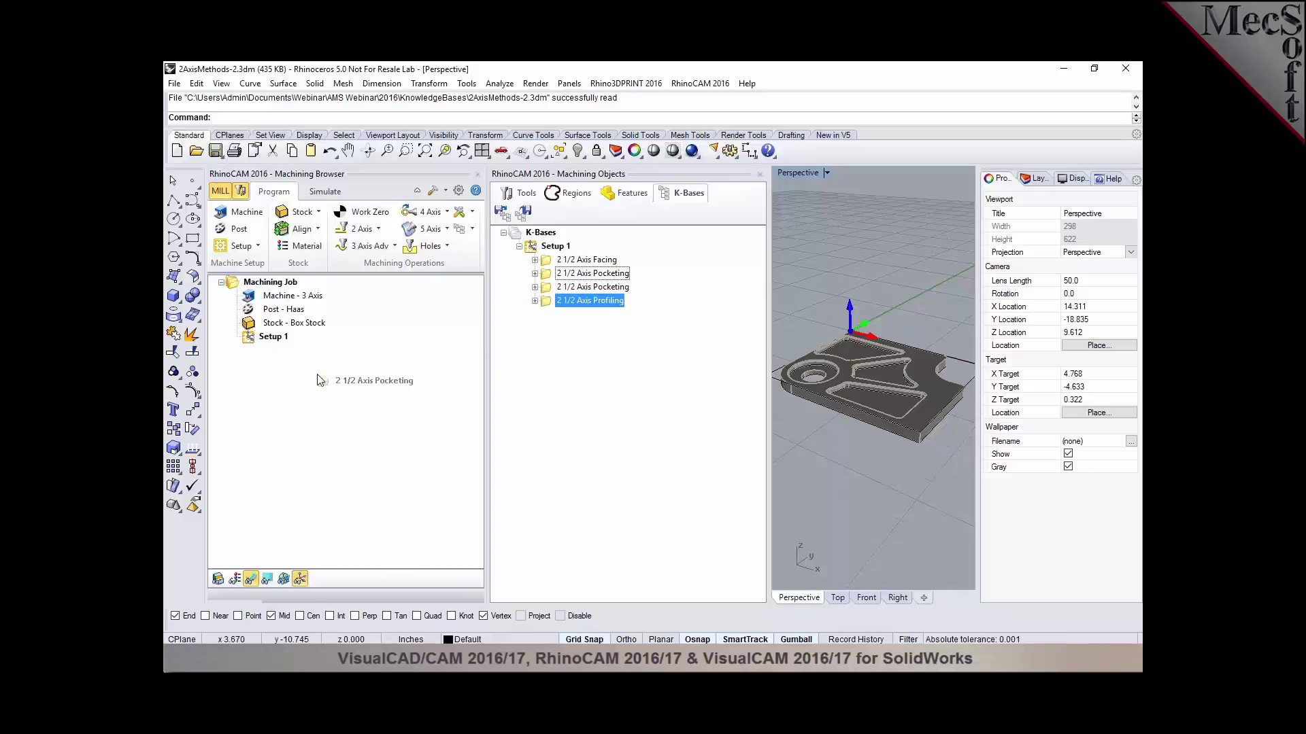
{"action": "left_click_drag", "start_coordinate": [317, 375], "coordinate": [317, 376]}
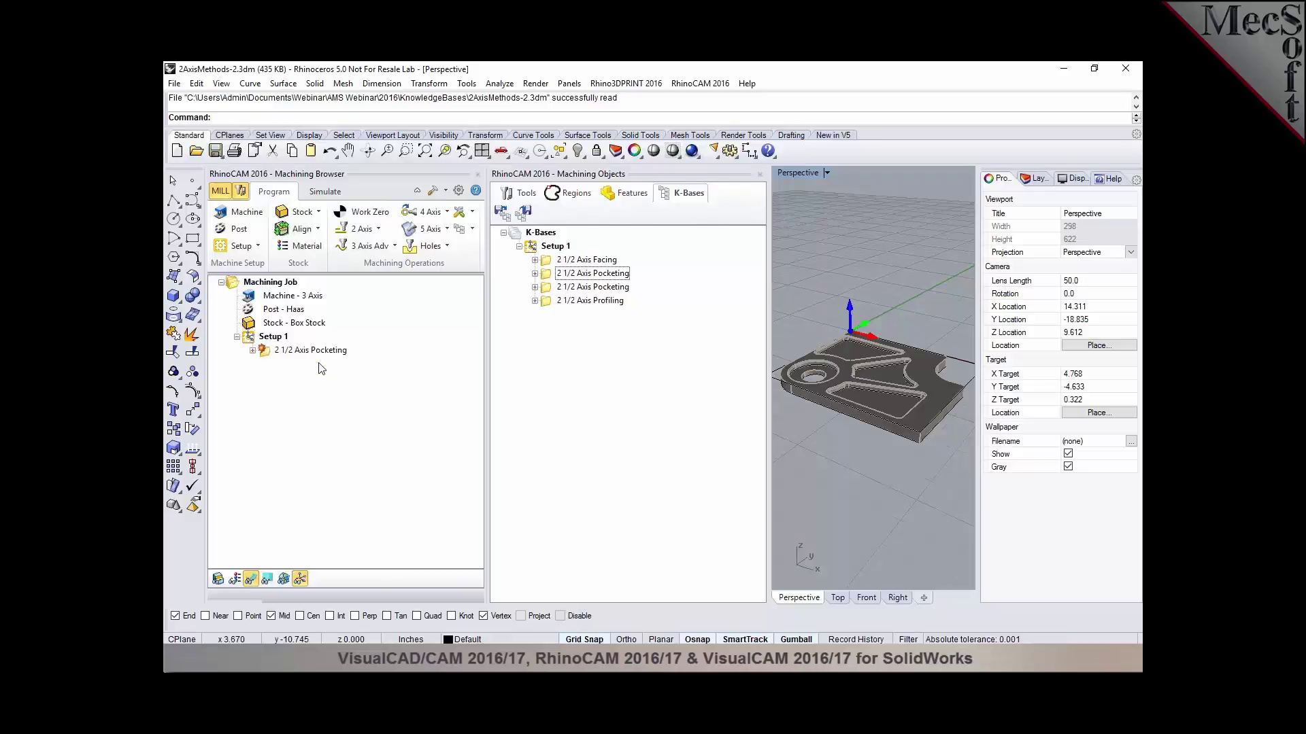
{"action": "left_click", "coordinate": [265, 355]}
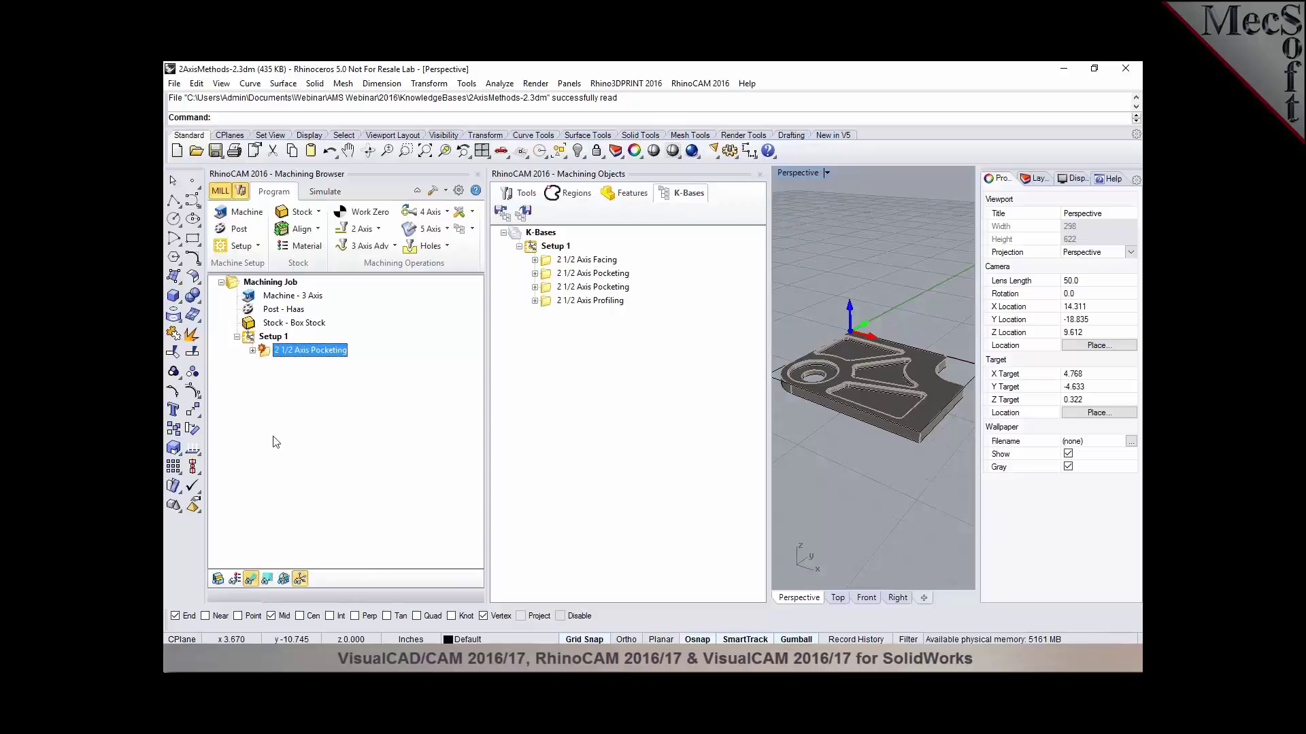
Step: Copy the 2 1/2 Axis Profiling operation from the knowledge base into the machining job and close the Machining Objects browser
{"action": "left_click", "coordinate": [545, 301]}
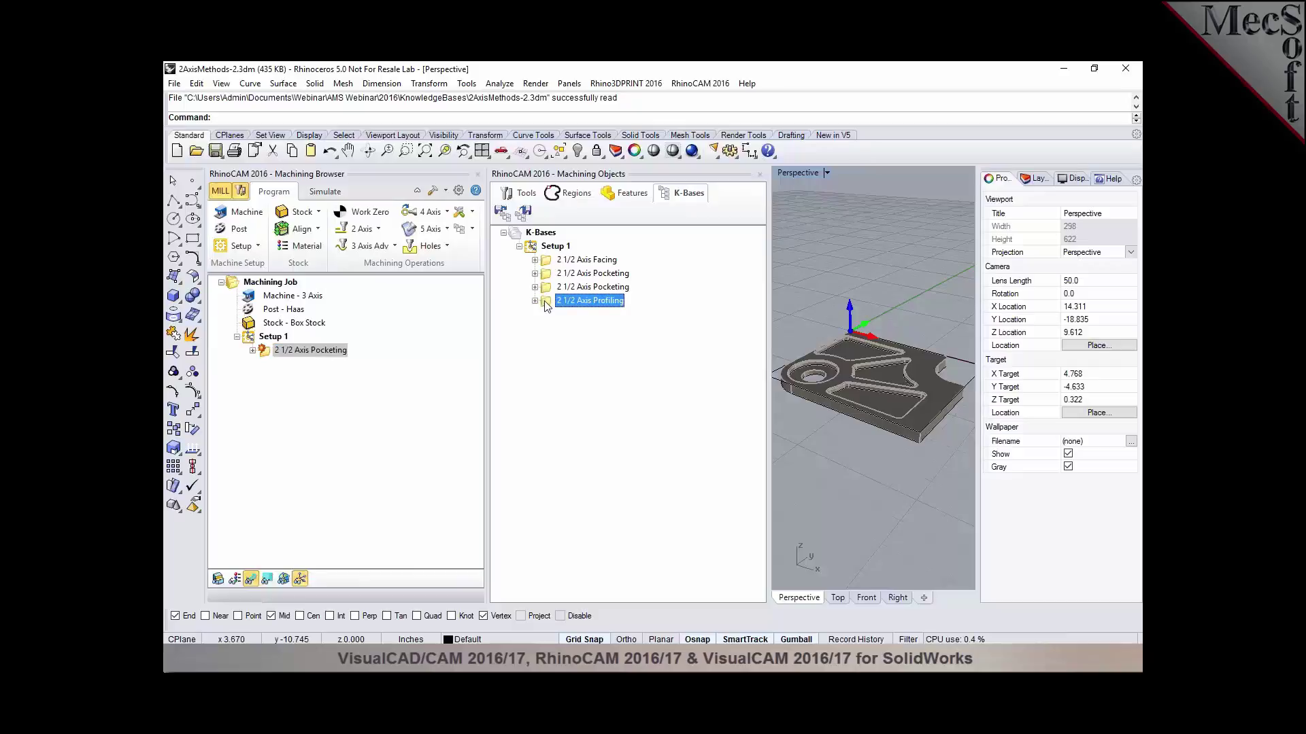
{"action": "left_click_drag", "start_coordinate": [546, 306], "coordinate": [270, 378]}
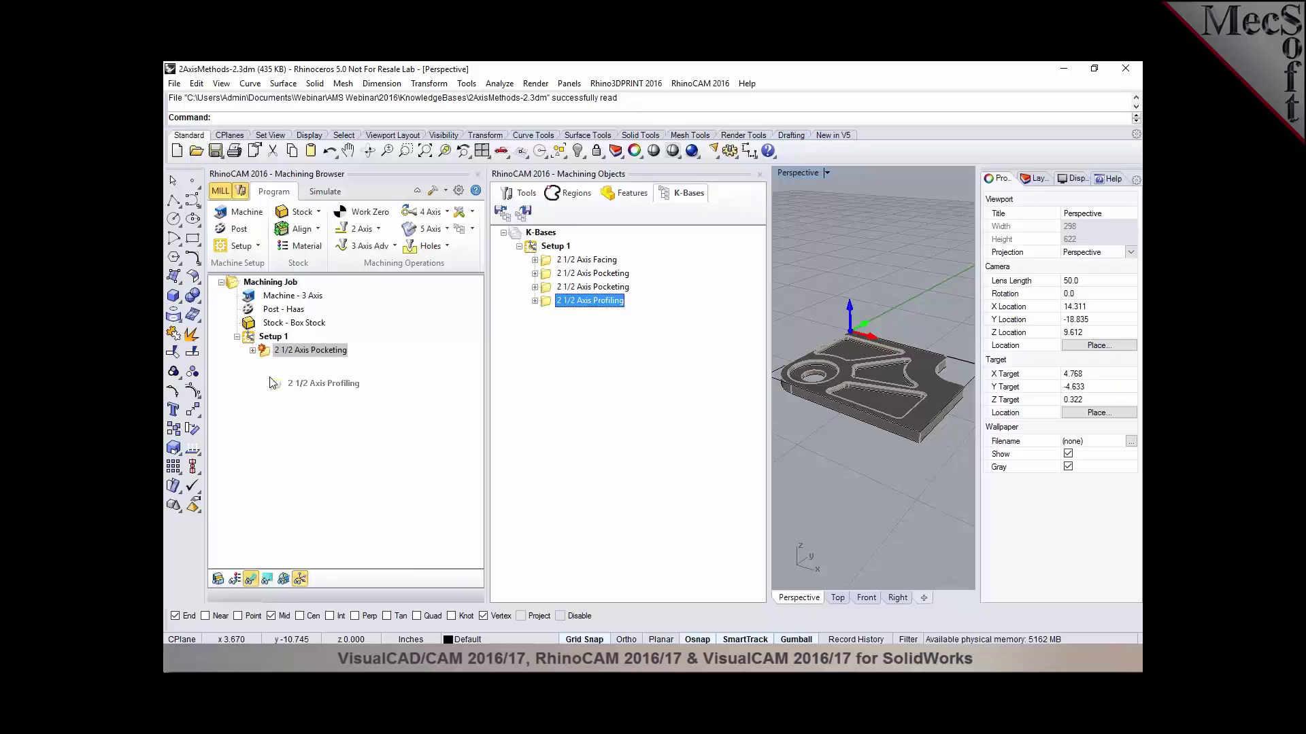
{"action": "left_click_drag", "start_coordinate": [272, 383], "coordinate": [272, 383]}
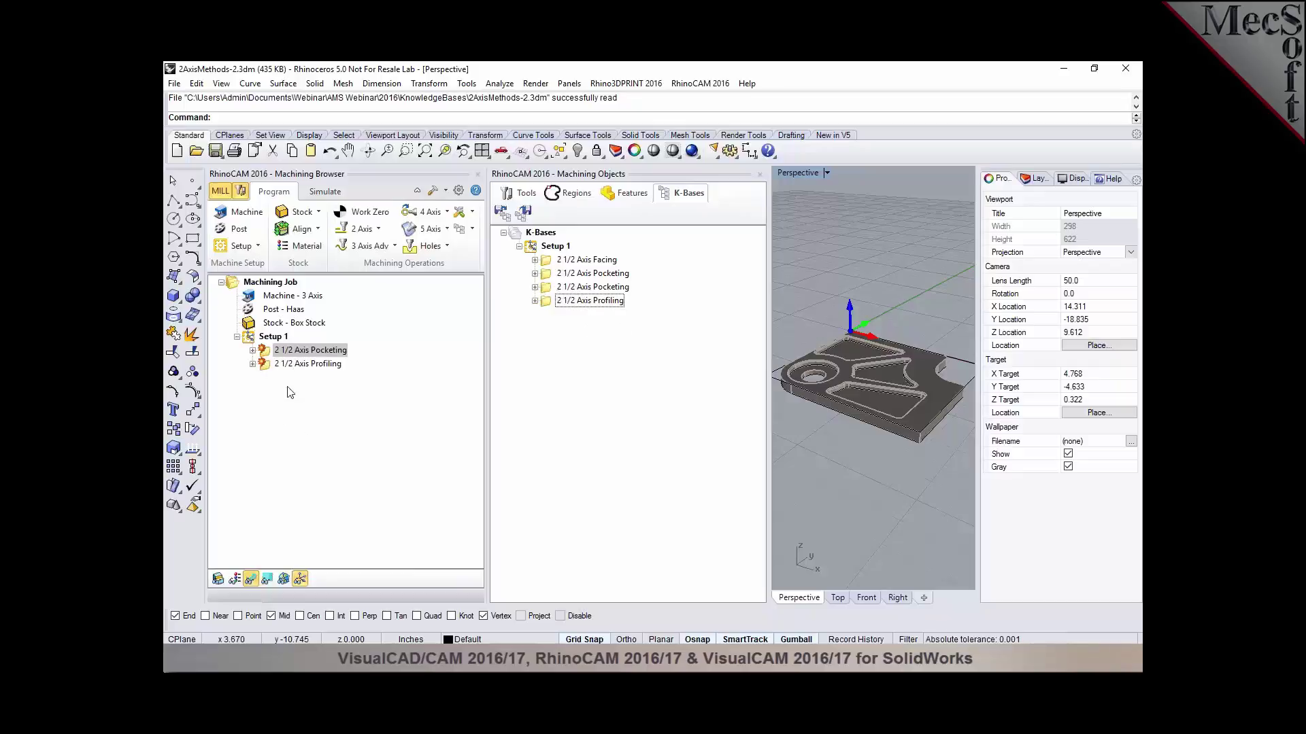
{"action": "left_click", "coordinate": [760, 174]}
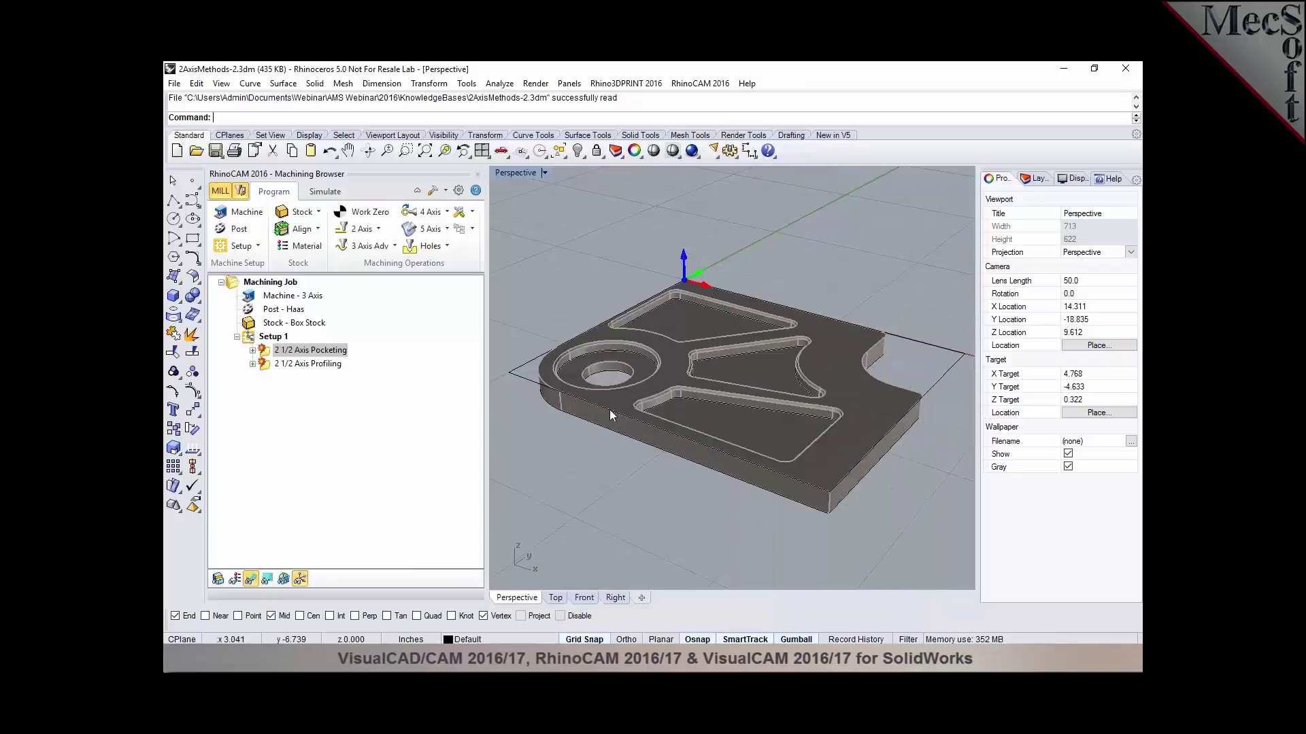
Step: Select the bottom curves of the three irregular pockets as part regions for the 2 1/2 Axis Pocketing operation
{"action": "left_click", "coordinate": [265, 362]}
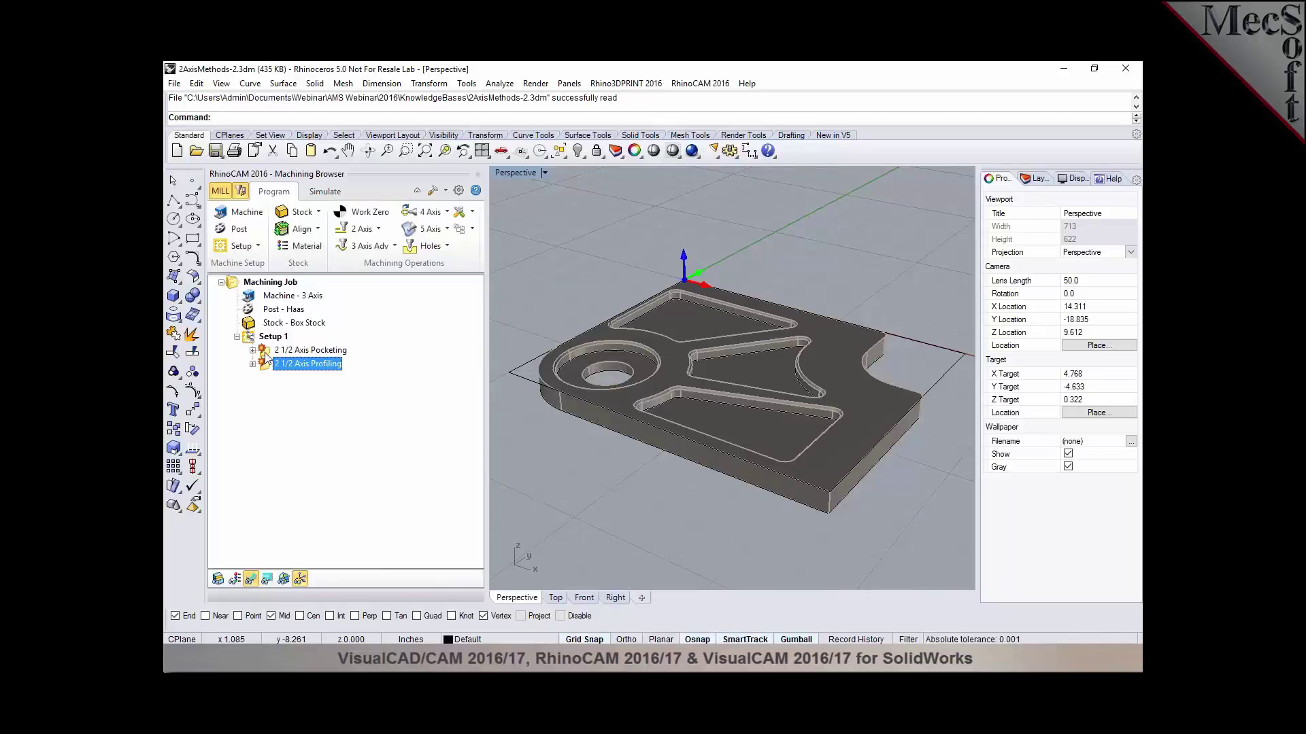
{"action": "left_click", "coordinate": [264, 351]}
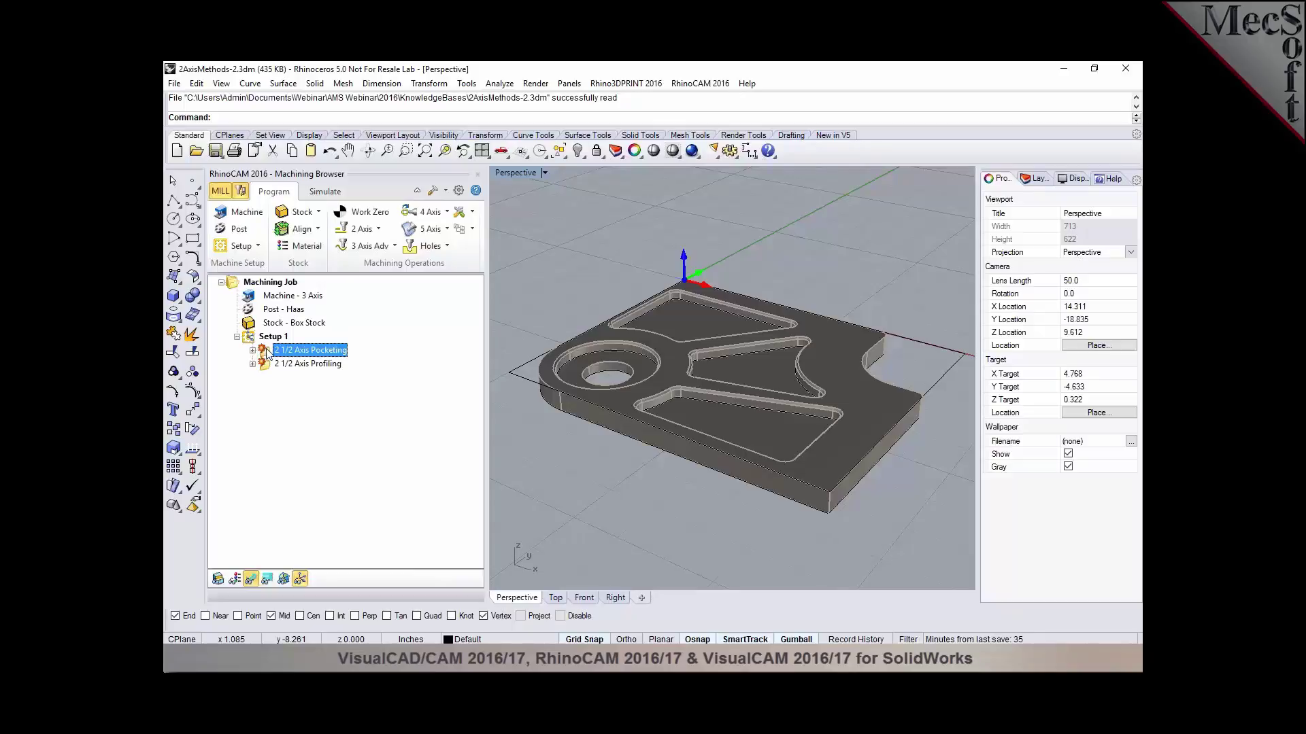
{"action": "double_click", "coordinate": [267, 350]}
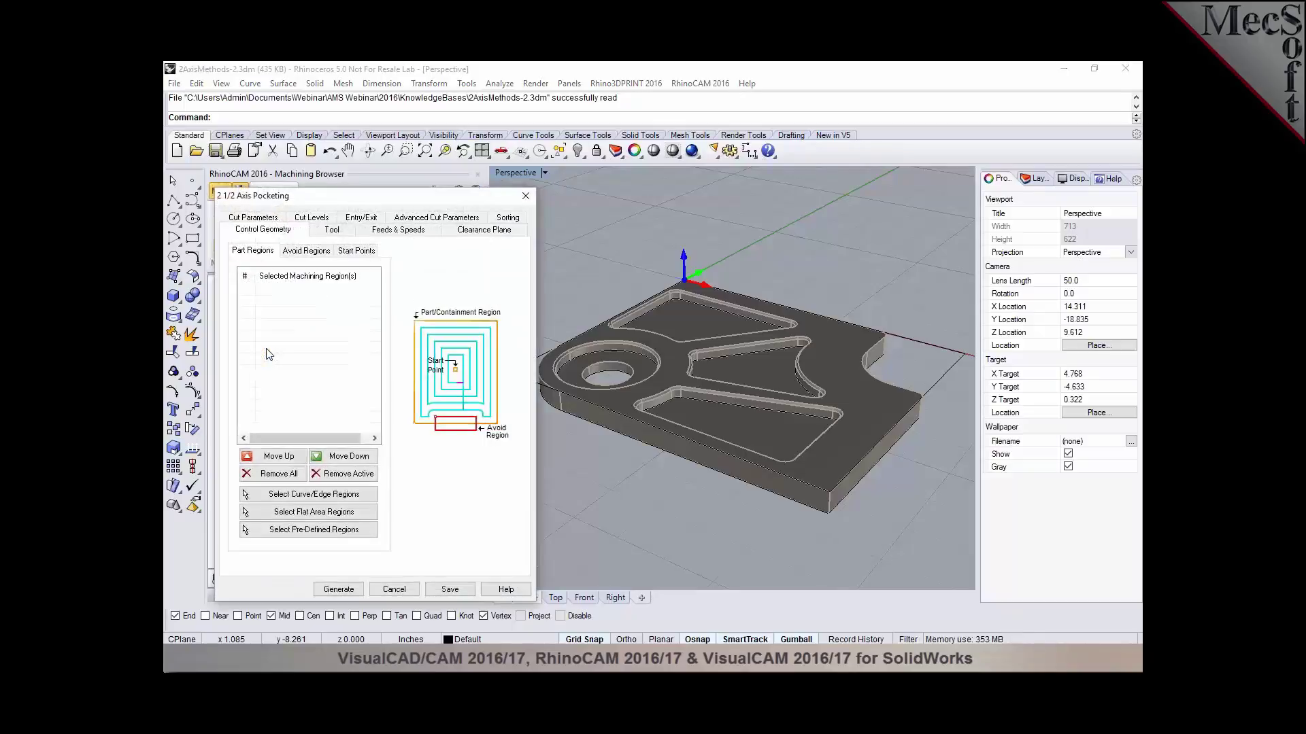
{"action": "left_click", "coordinate": [297, 494]}
{"action": "left_click", "coordinate": [654, 308]}
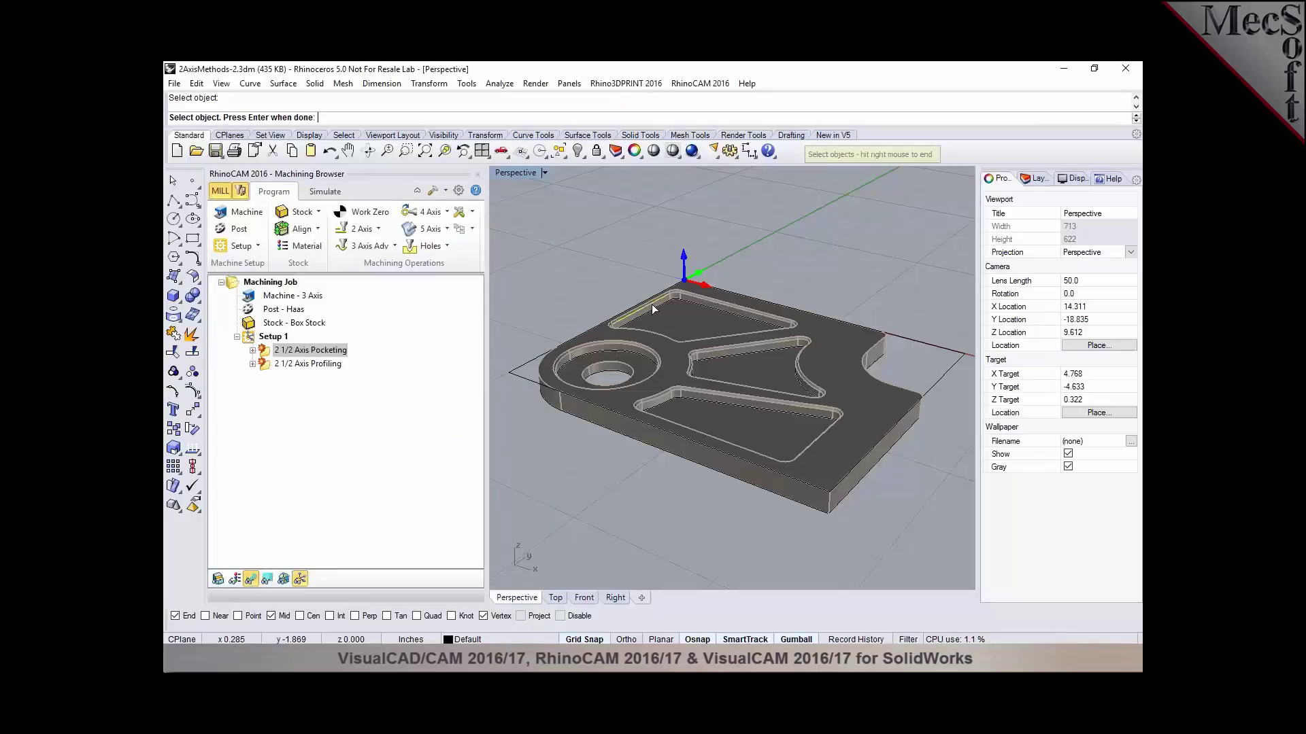
{"action": "left_click", "coordinate": [657, 306]}
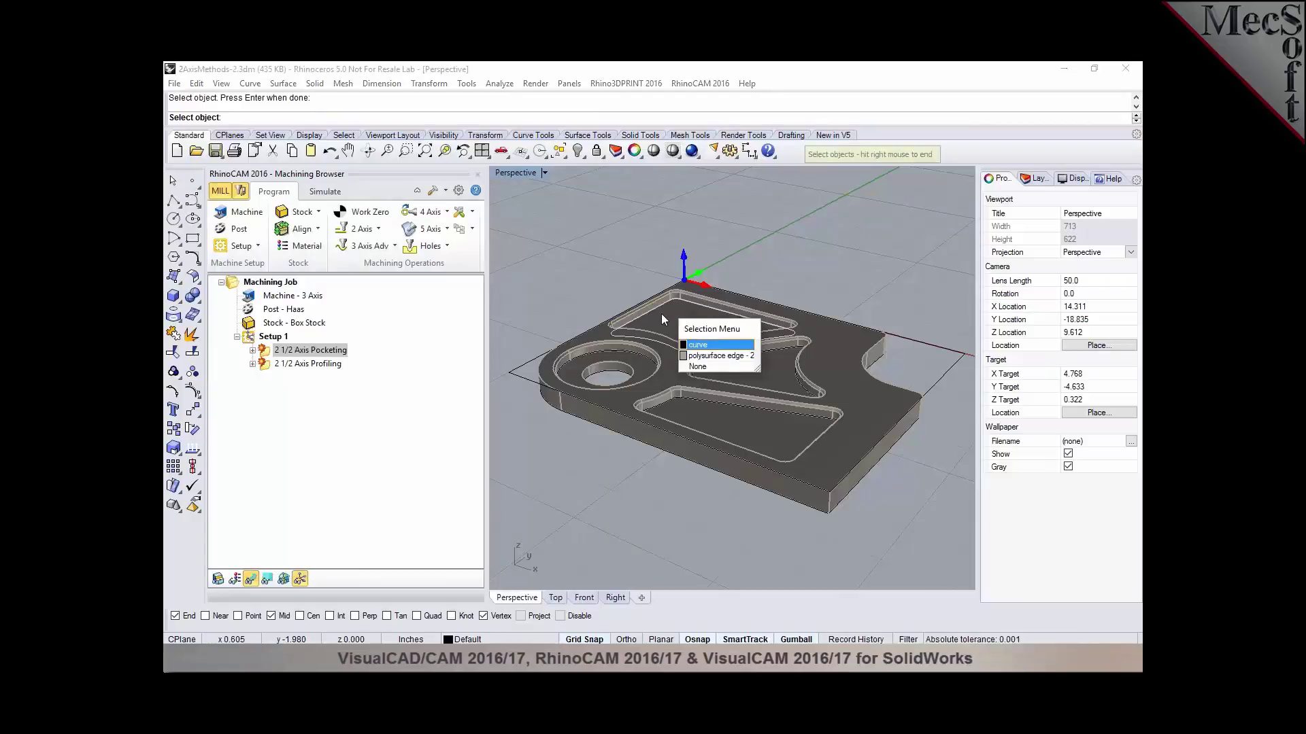
{"action": "left_click", "coordinate": [695, 344]}
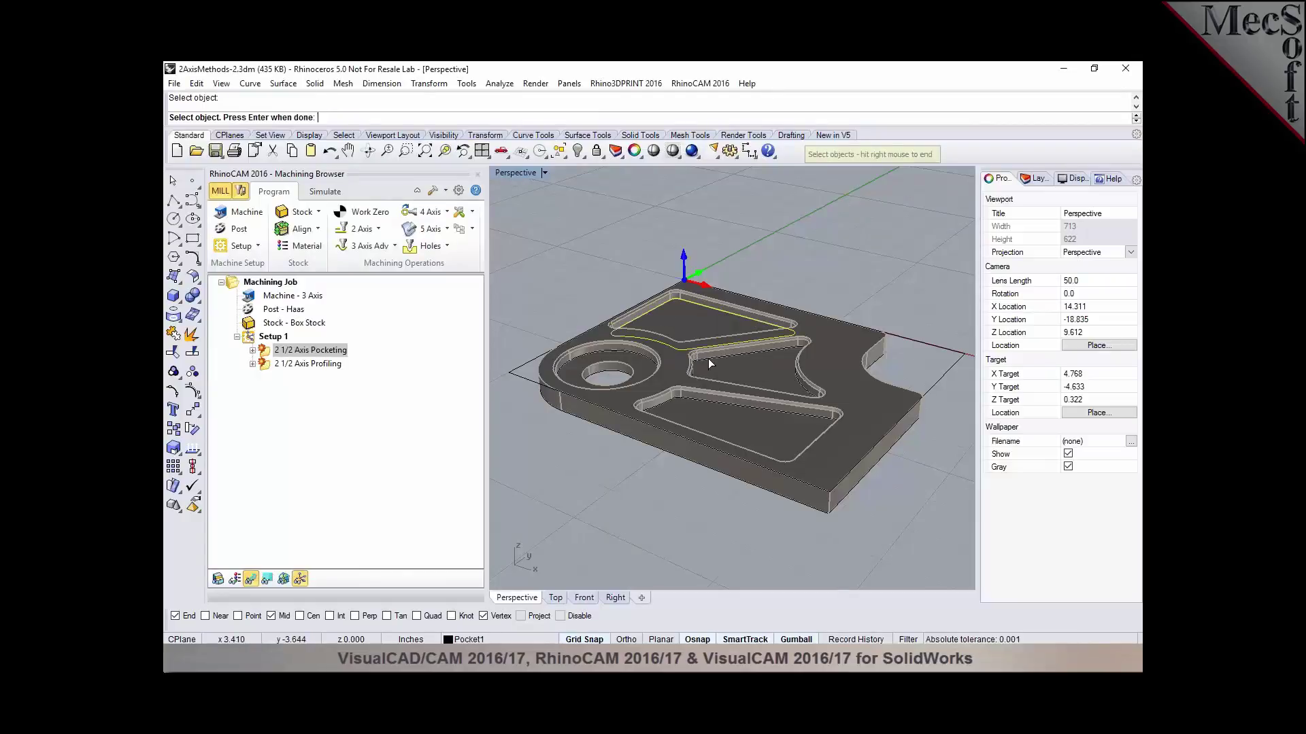
{"action": "left_click", "coordinate": [708, 358]}
{"action": "left_click", "coordinate": [741, 397]}
{"action": "left_click", "coordinate": [700, 396]}
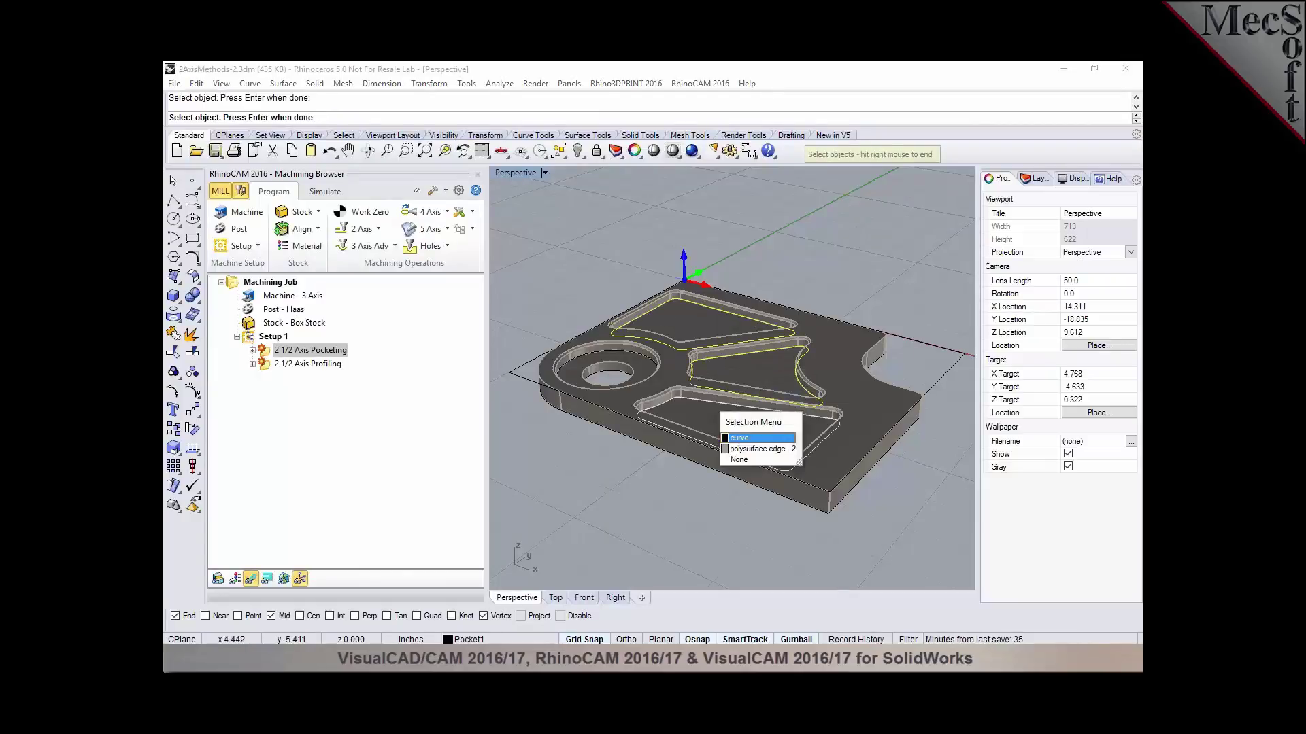
{"action": "left_click", "coordinate": [738, 438]}
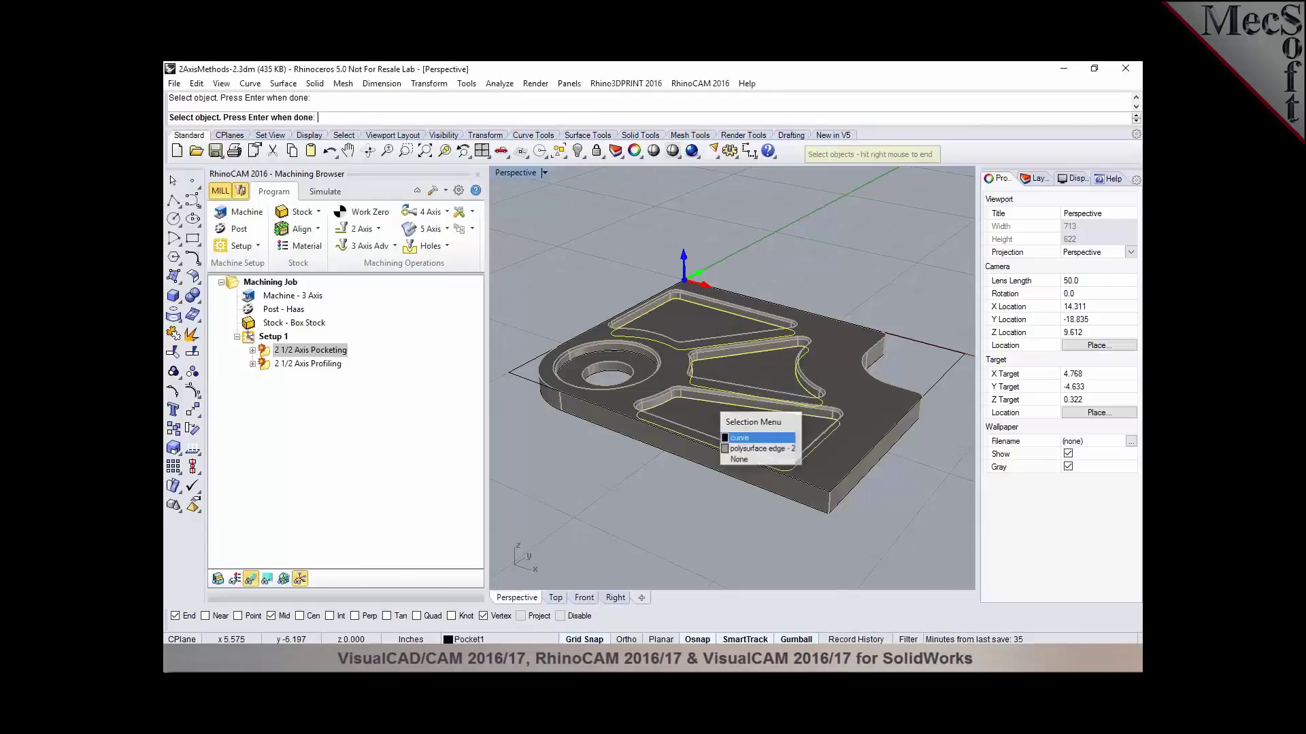
Step: Add the circular pocket's bottom curve to the 2 1/2 Axis Pocketing part regions and generate the toolpath
{"action": "left_click", "coordinate": [598, 350]}
{"action": "left_click", "coordinate": [632, 386]}
{"action": "key", "text": "Return"}
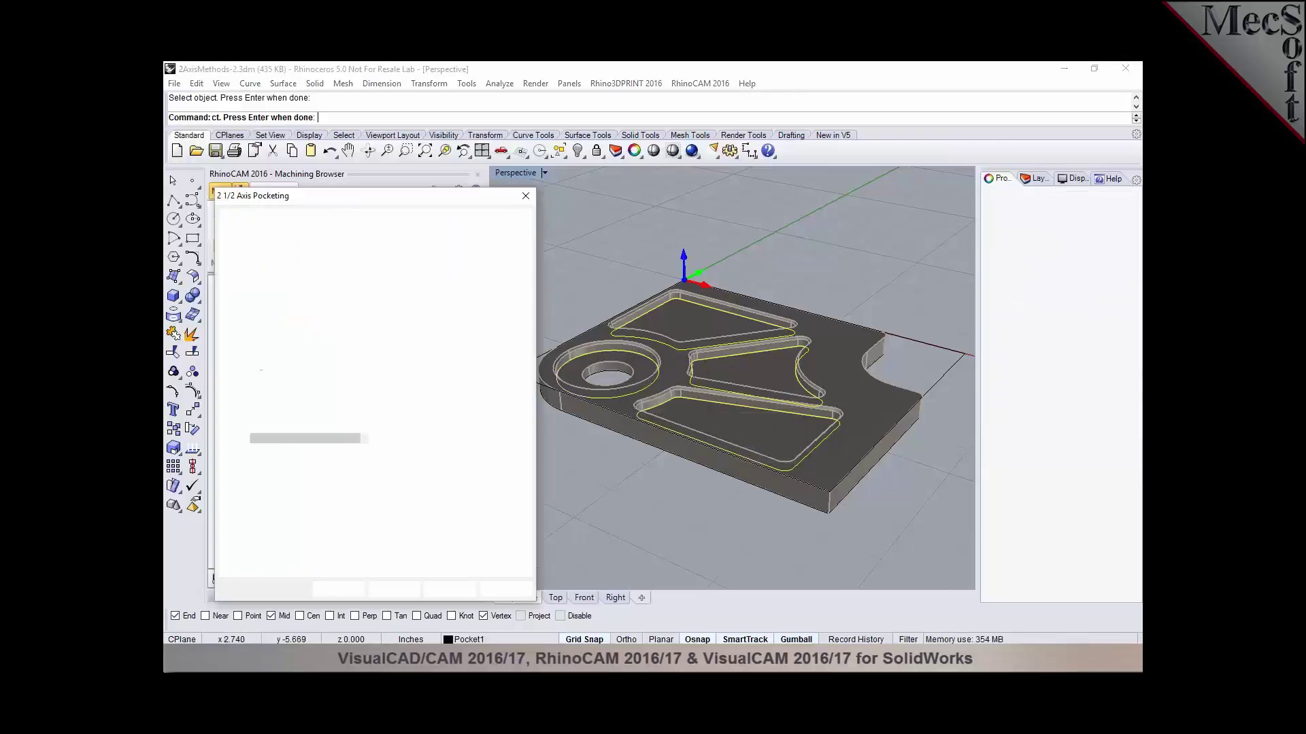
{"action": "left_click", "coordinate": [332, 591]}
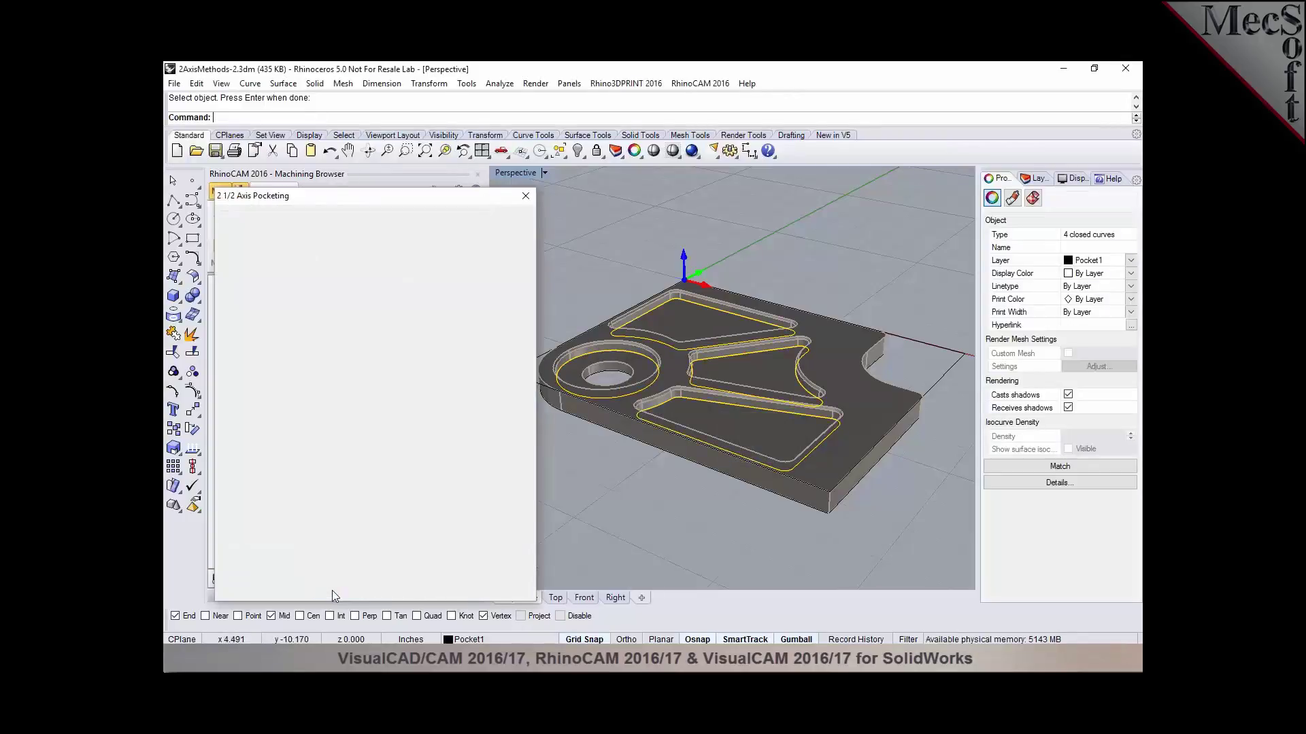
Step: Assign the part's bottom outer profile curve as the part region of the 2 1/2 Axis Profiling operation and generate its toolpath
{"action": "left_click", "coordinate": [264, 365]}
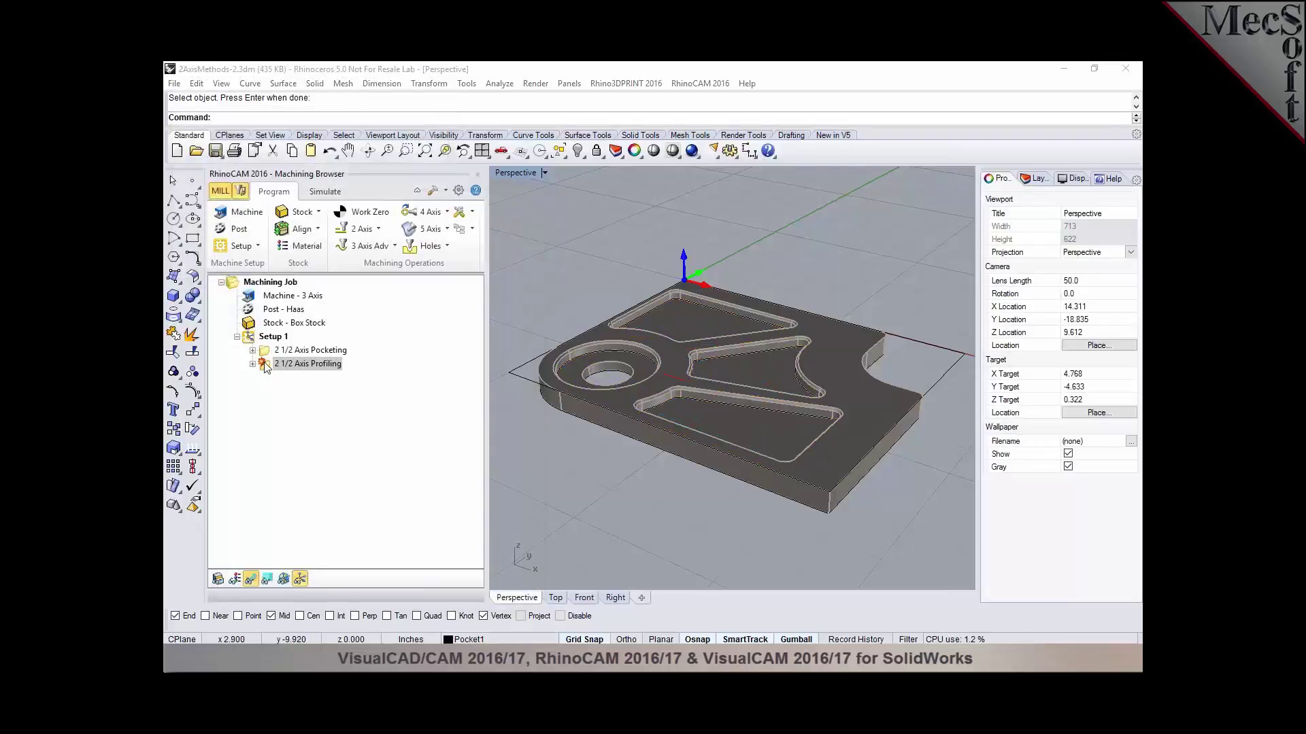
{"action": "double_click", "coordinate": [264, 365]}
{"action": "left_click", "coordinate": [303, 495]}
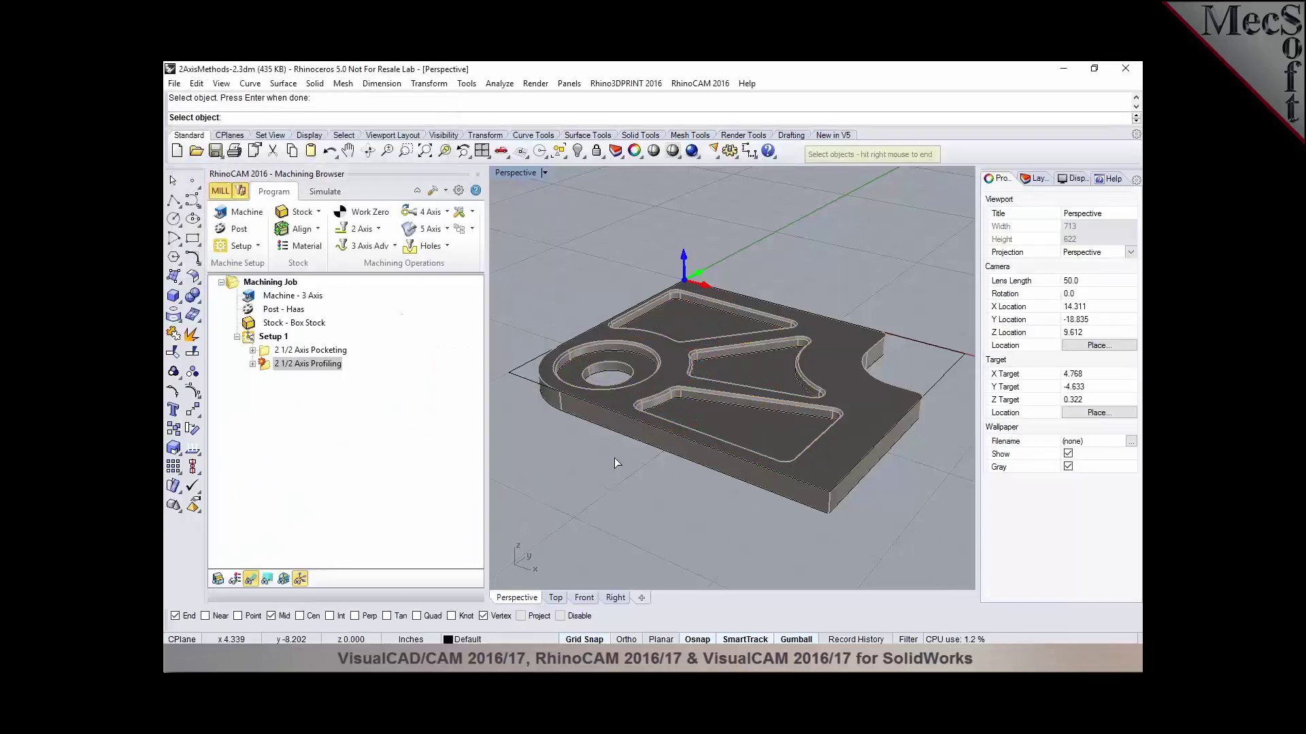
{"action": "left_click", "coordinate": [651, 450]}
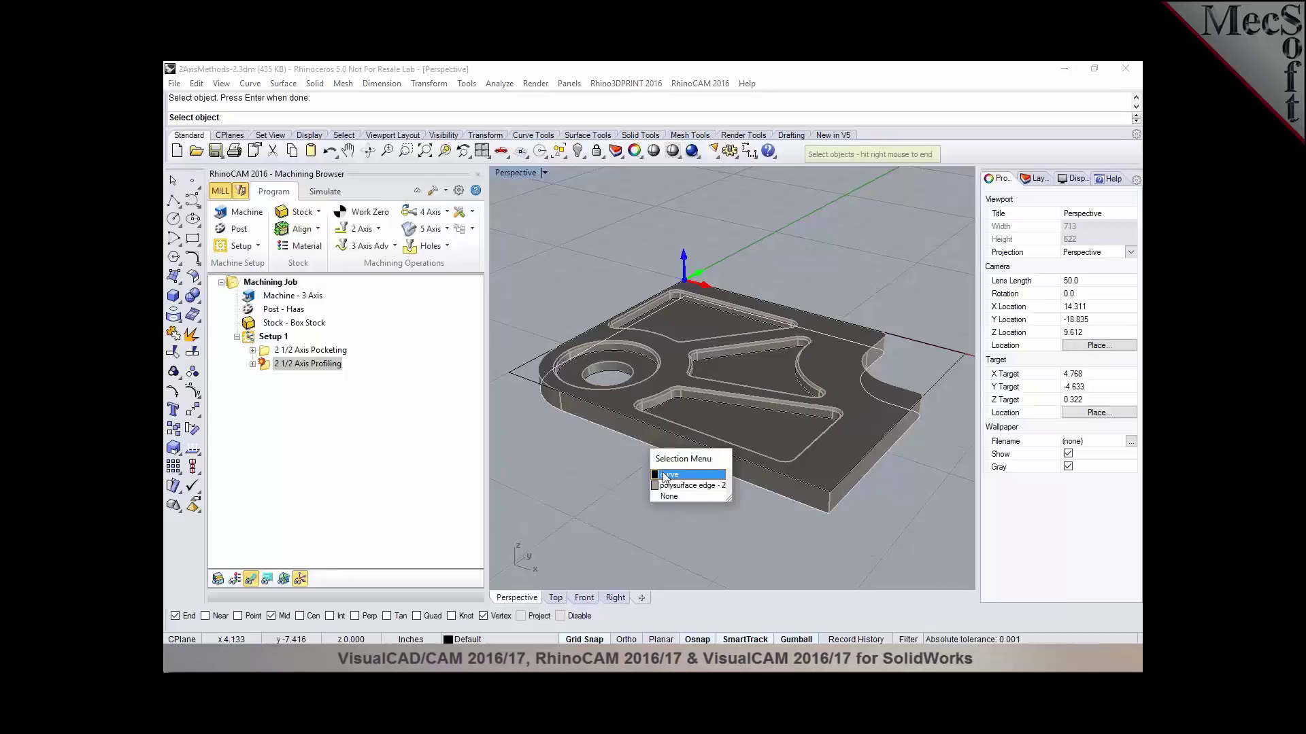
{"action": "left_click", "coordinate": [663, 476]}
{"action": "right_click", "coordinate": [661, 472]}
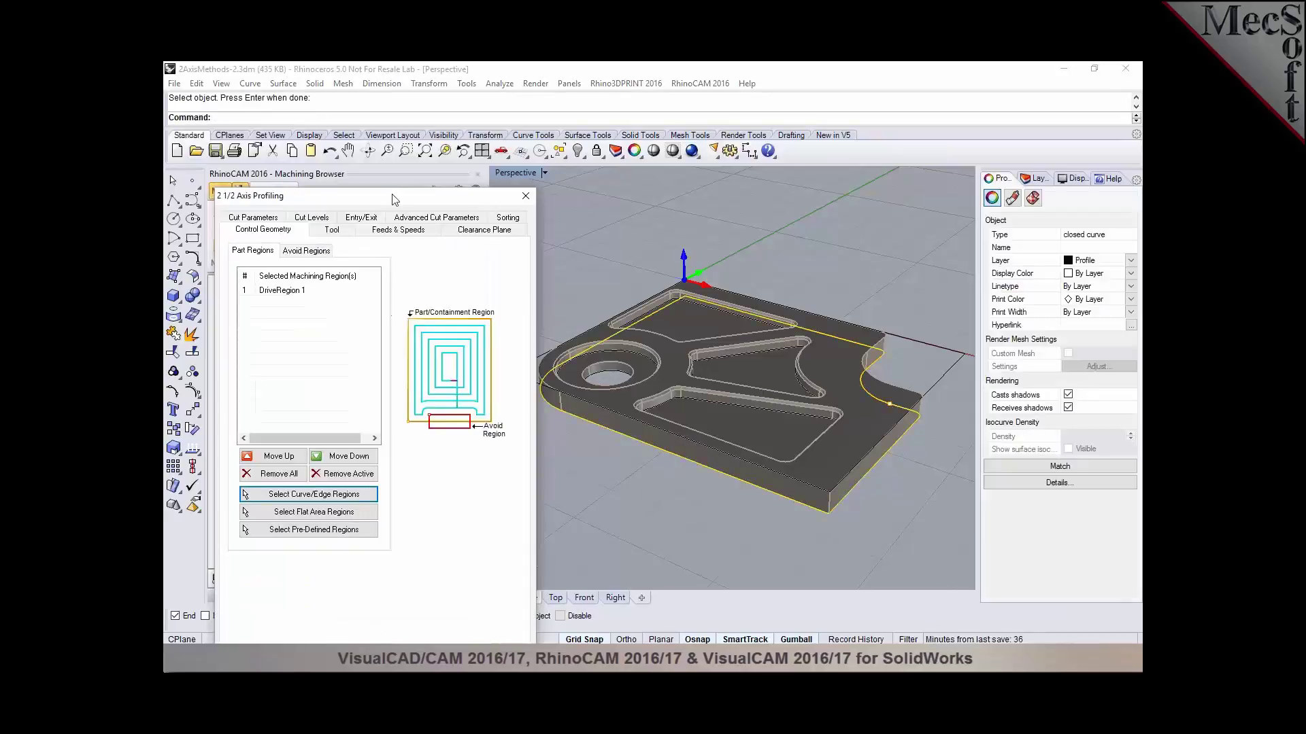
{"action": "left_click", "coordinate": [354, 578]}
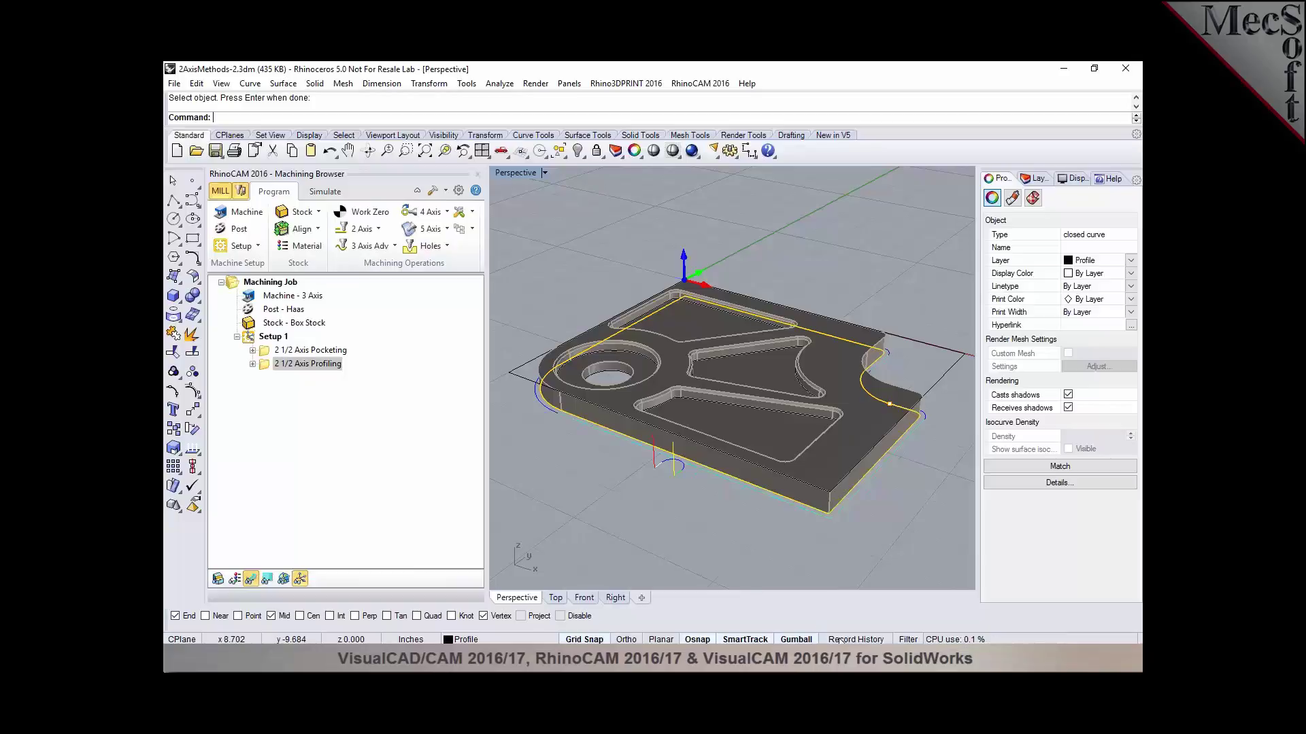
Step: Switch to SOLIDWORKS and open the part 2axisRoughing.SLDPRT from the KnowledgeBases folder
{"action": "left_click", "coordinate": [849, 658]}
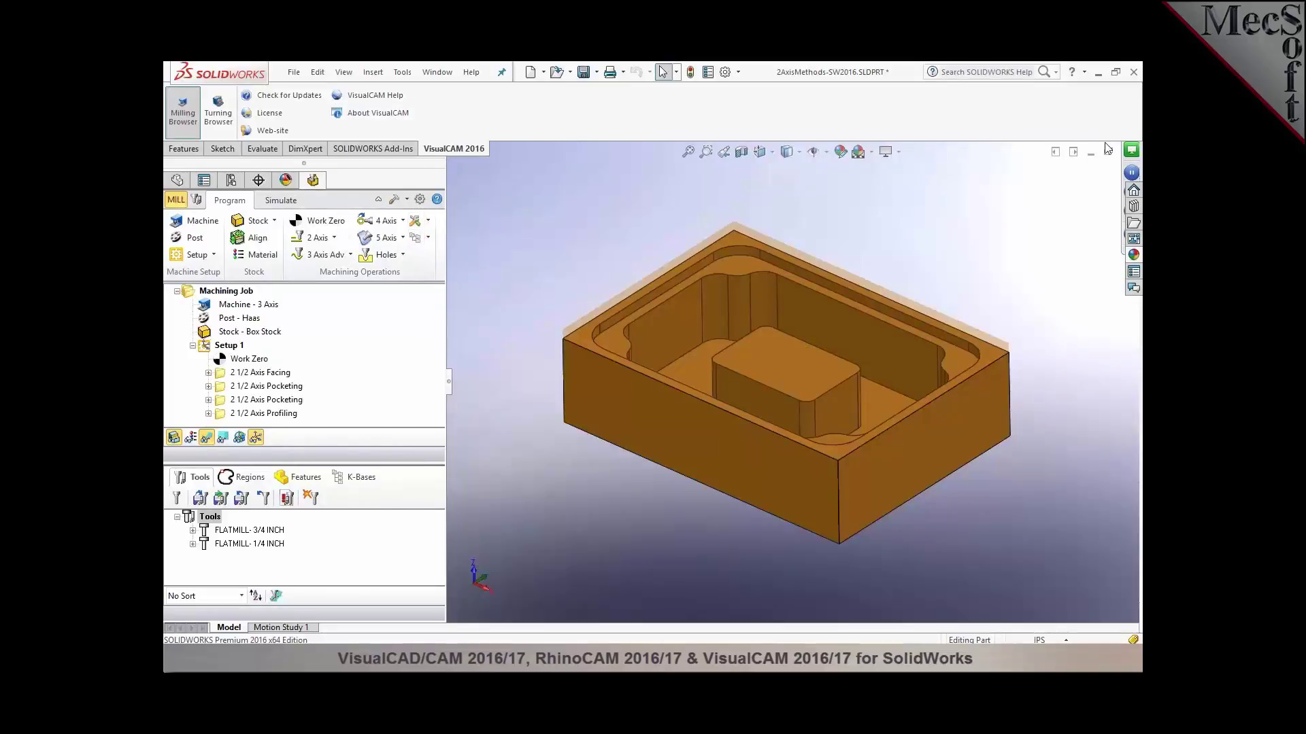
{"action": "left_click", "coordinate": [294, 71]}
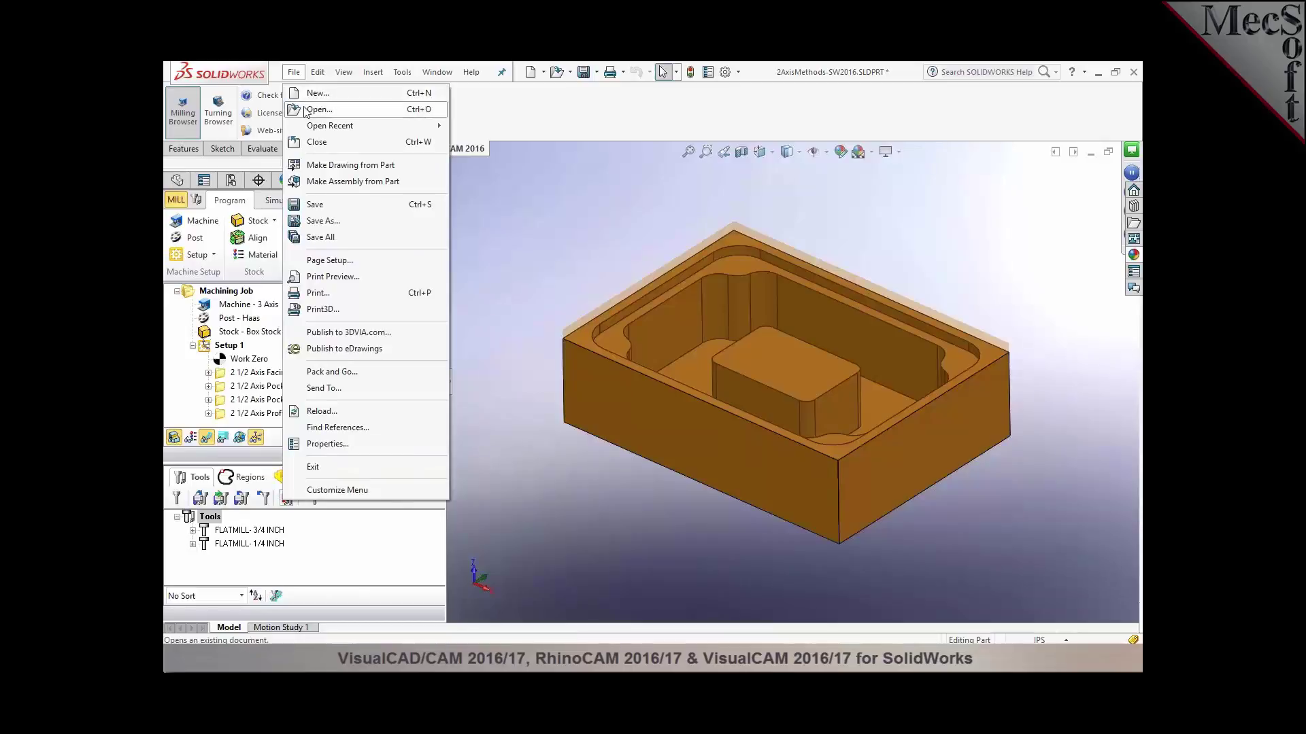
{"action": "left_click", "coordinate": [317, 109]}
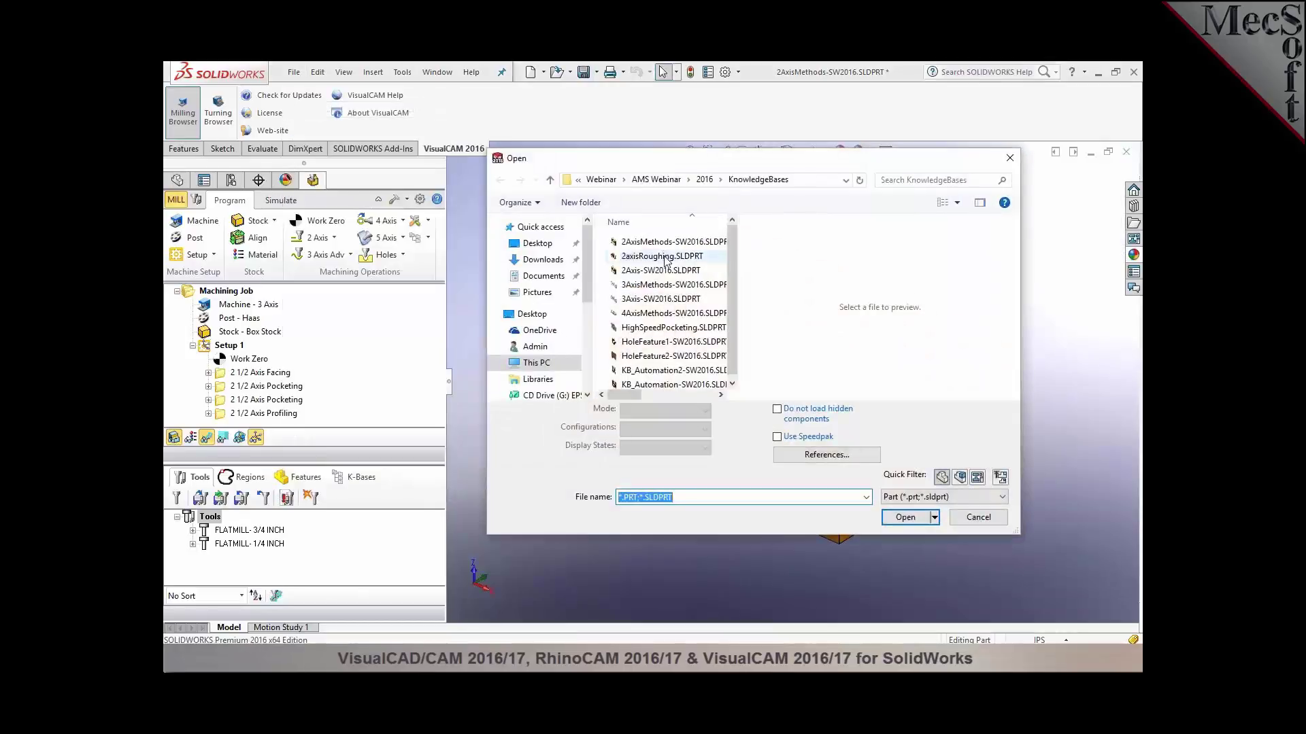
{"action": "left_click", "coordinate": [664, 257]}
{"action": "left_click", "coordinate": [919, 500]}
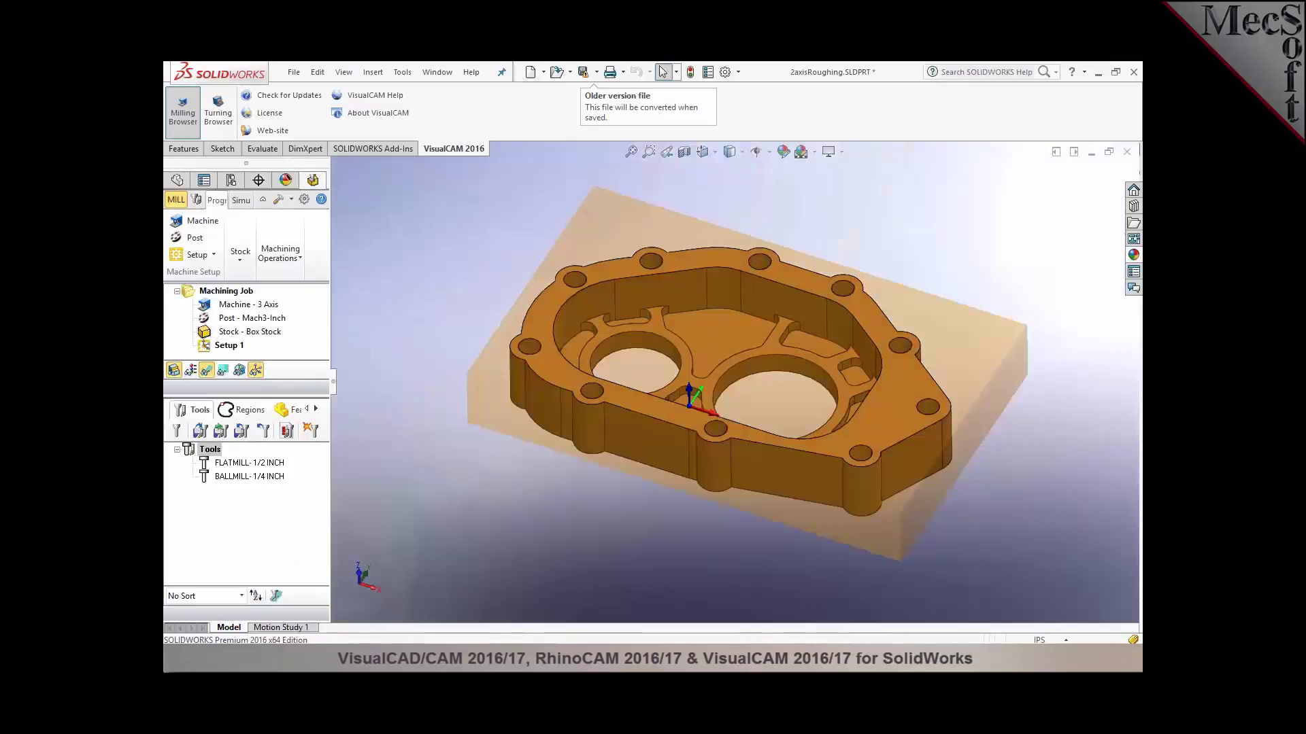
Step: Widen the machining browser and load 2AxisMethods-2016.vkb from the webinar's KnowledgeBases folder into the K-Bases browser
{"action": "left_click_drag", "start_coordinate": [338, 385], "coordinate": [450, 385]}
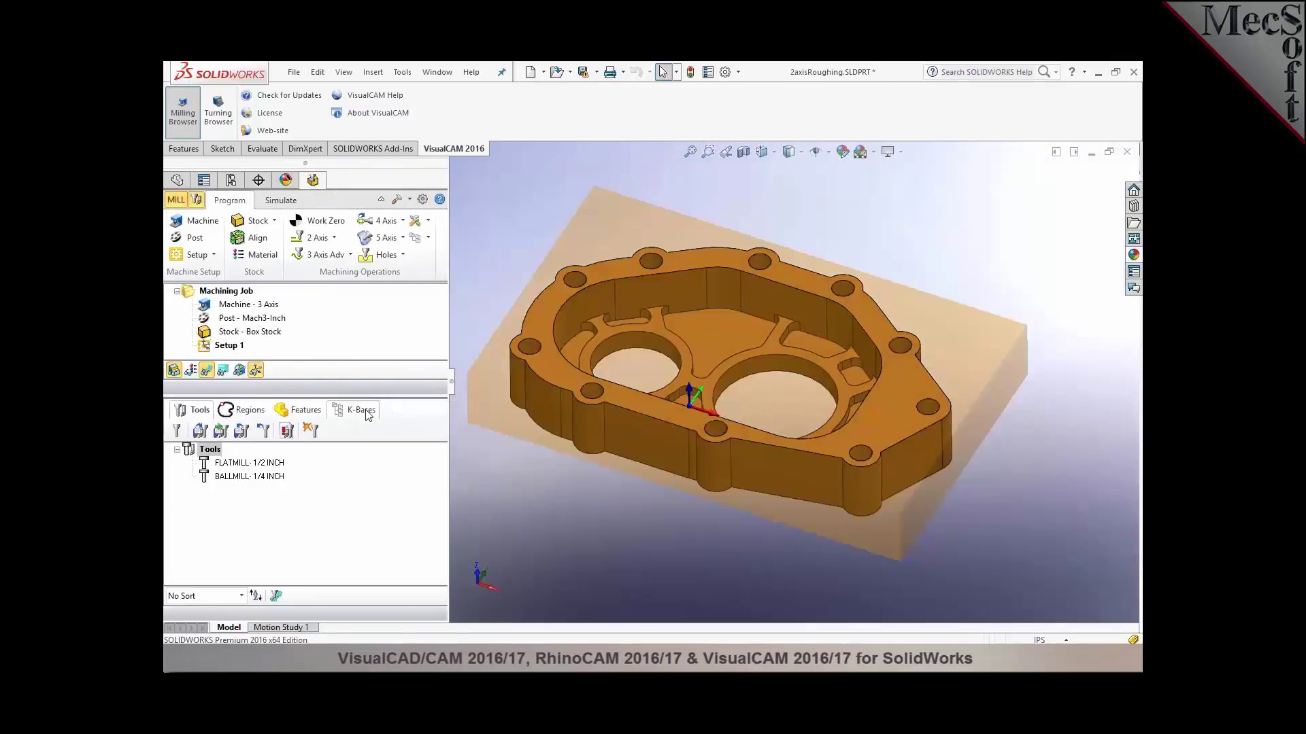
{"action": "left_click", "coordinate": [362, 410]}
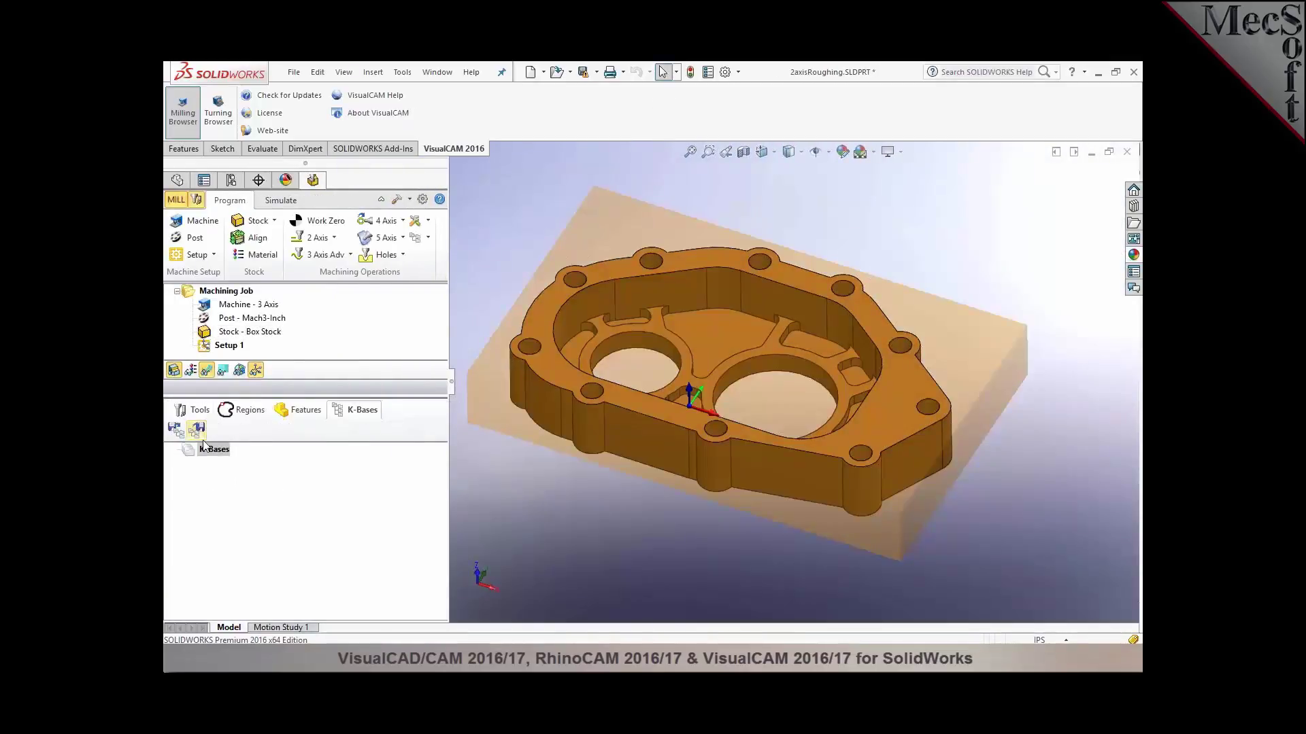
{"action": "left_click", "coordinate": [179, 431]}
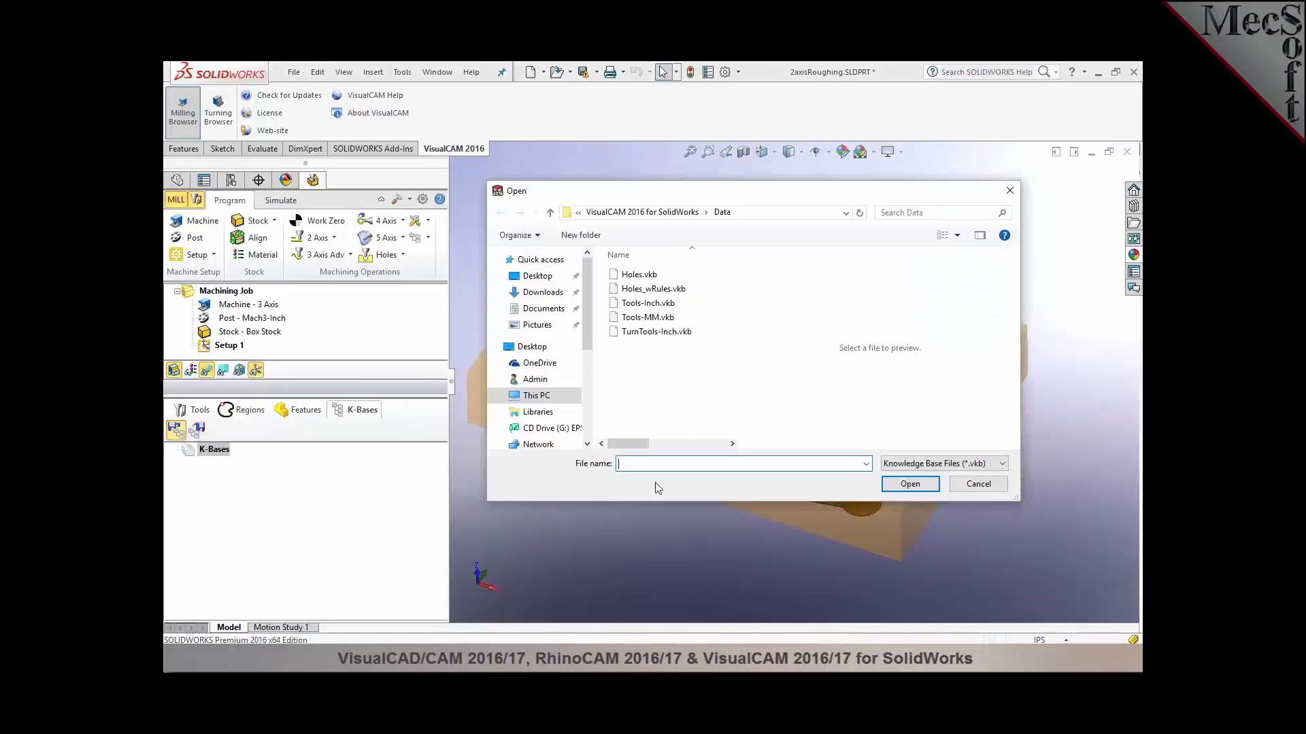
{"action": "type", "text": "C:\\Users\\Admin\\Documents\\Webinar\\AMS Webinar\\2016\\KnowledgeBases"}
{"action": "key", "text": "Return"}
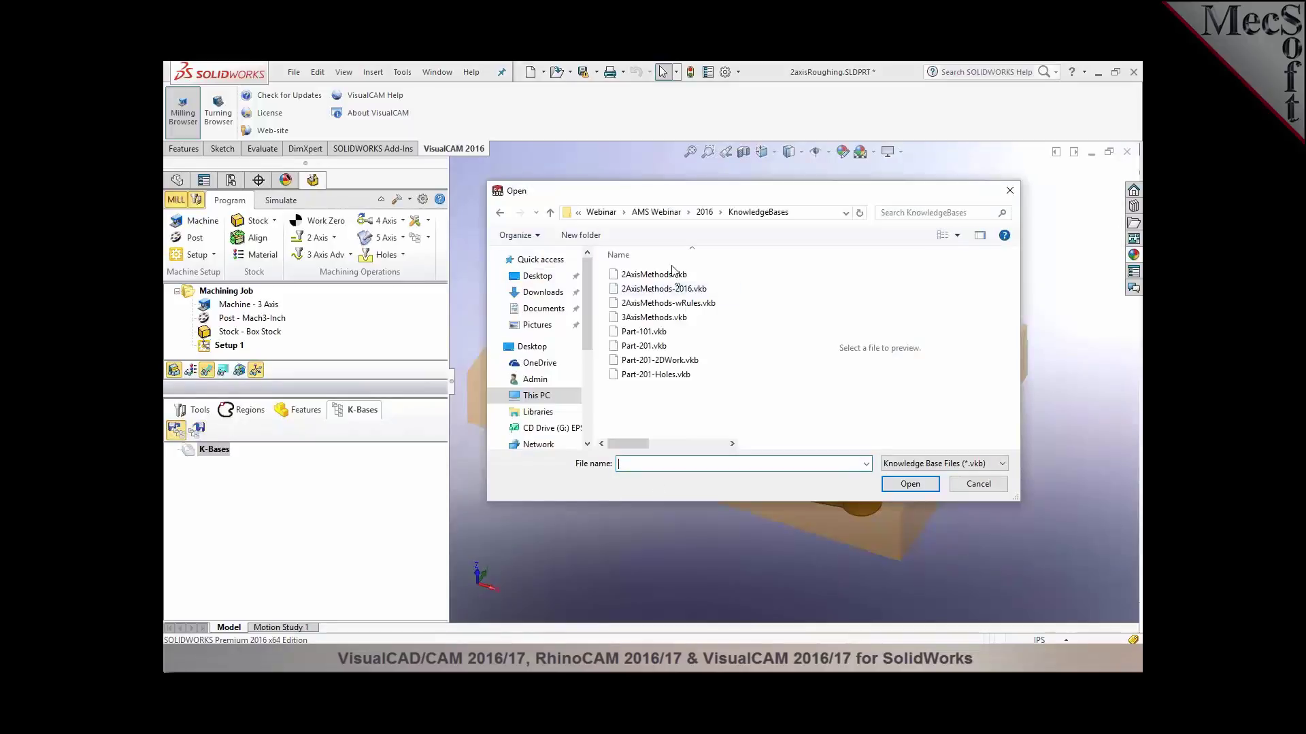
{"action": "left_click", "coordinate": [671, 289]}
{"action": "left_click", "coordinate": [910, 483]}
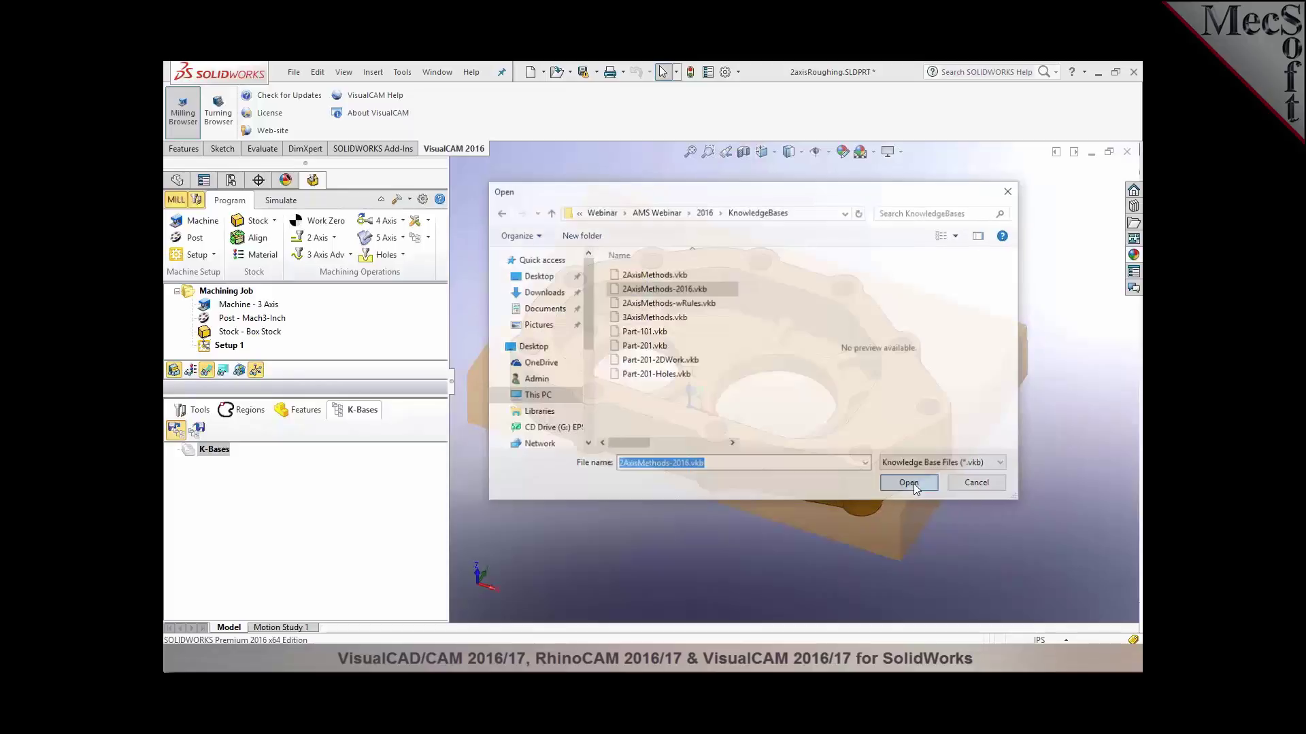
Step: Load the 2AxisMethods.vkb knowledge base into the K-Bases browser and decline setting selection rules
{"action": "left_click", "coordinate": [176, 430]}
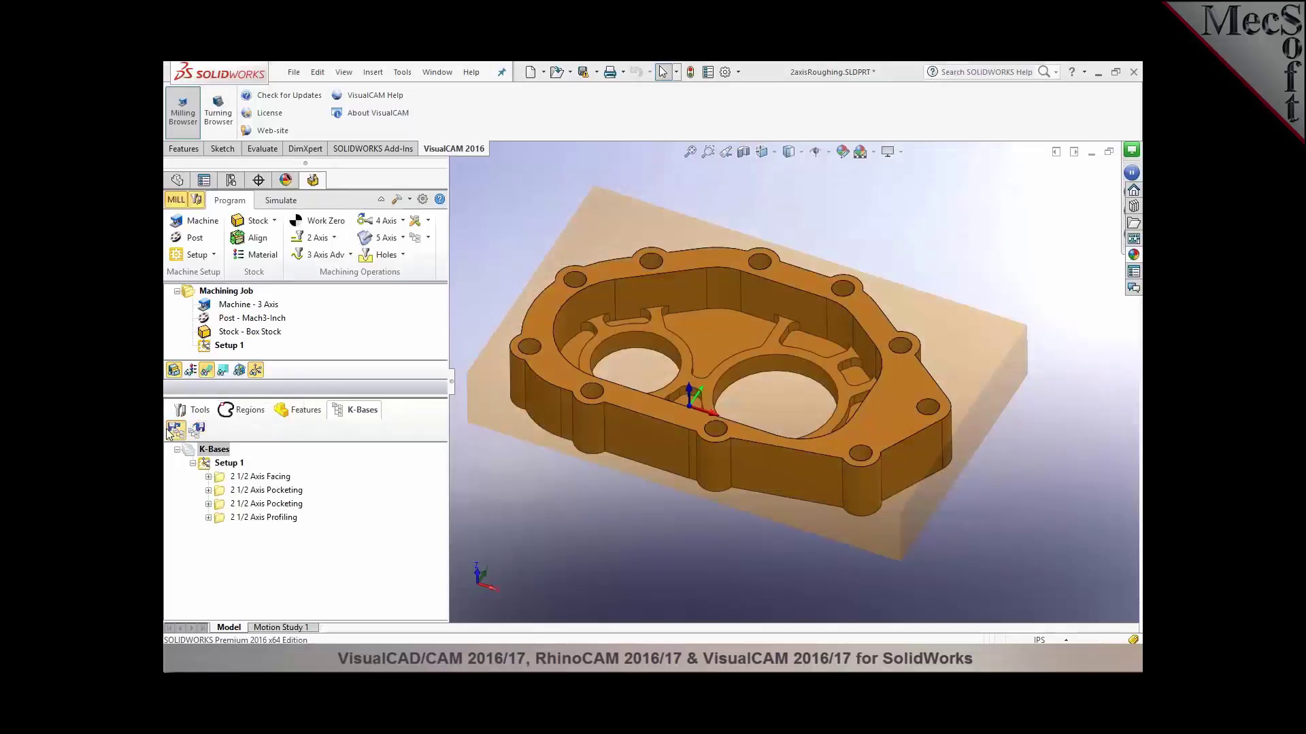
{"action": "left_click", "coordinate": [653, 274]}
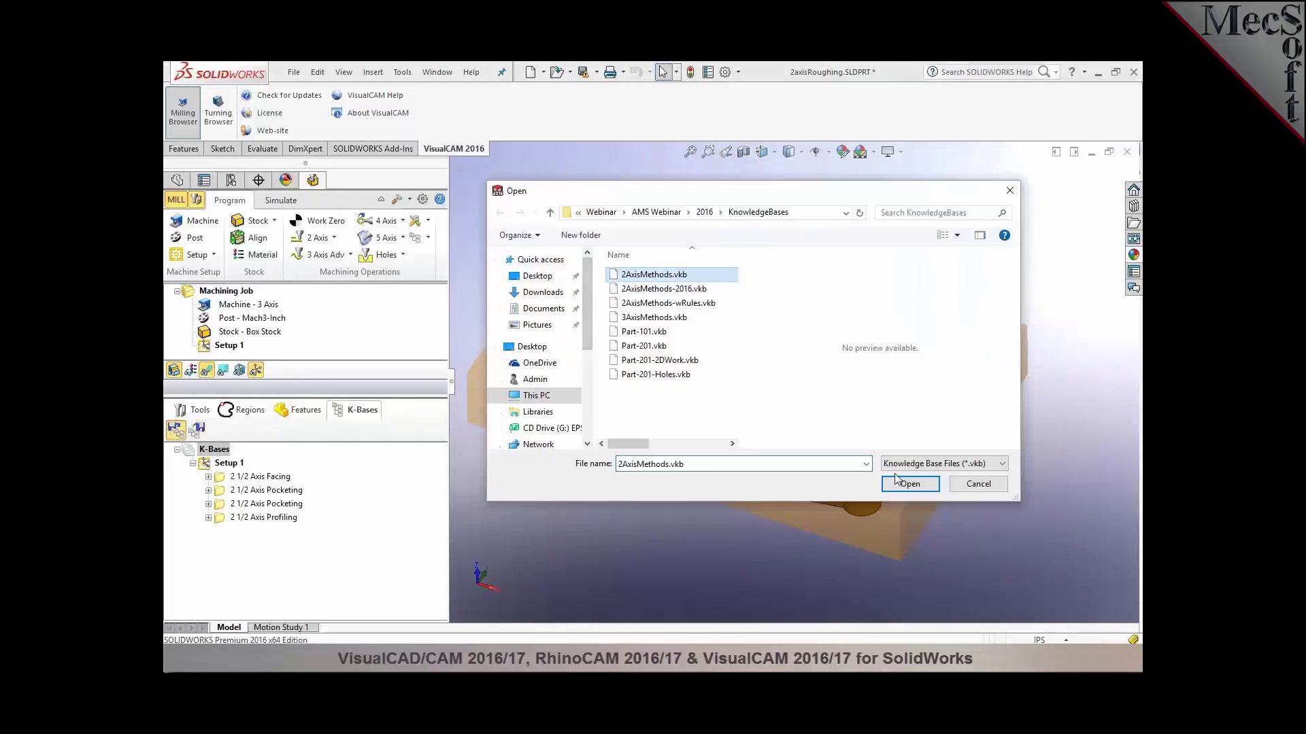
{"action": "left_click", "coordinate": [930, 485]}
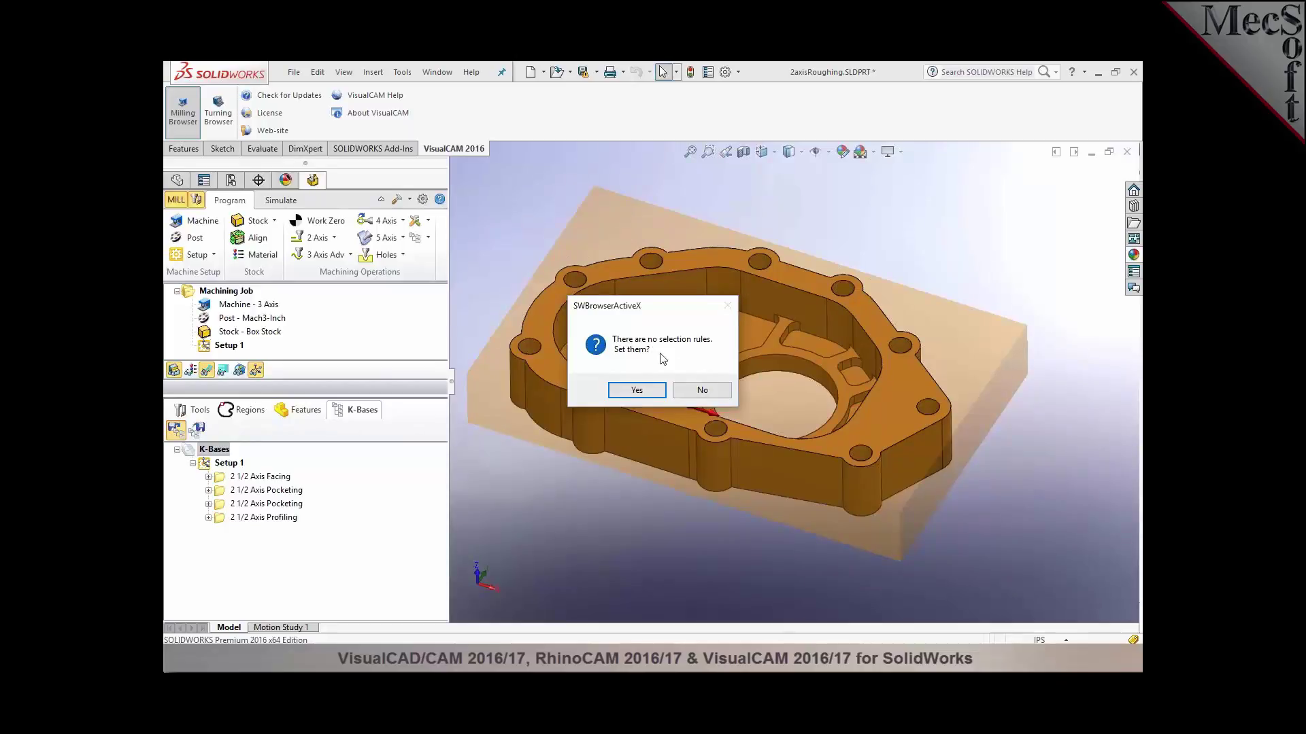
{"action": "left_click", "coordinate": [703, 391]}
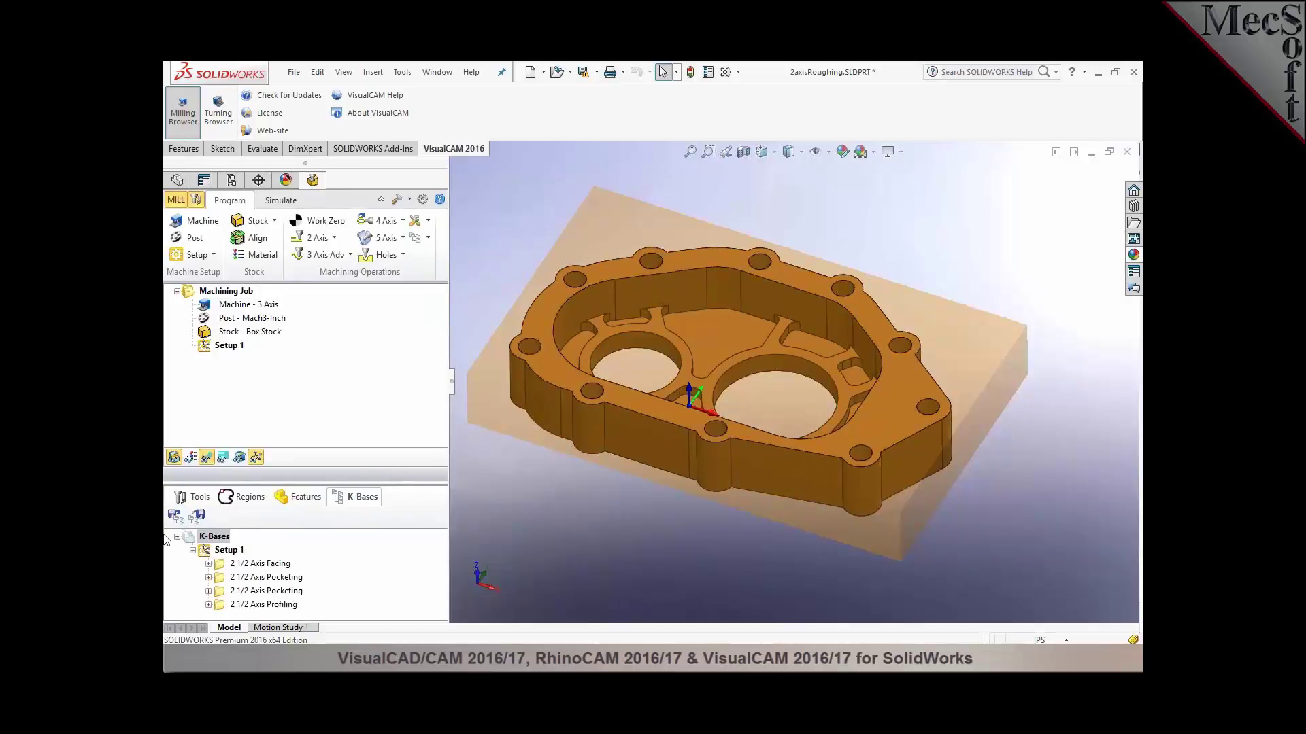
Step: Copy the 2 1/2 Axis Facing and first 2 1/2 Axis Pocketing operations from the knowledge base into Setup 1 of the machining job
{"action": "left_click_drag", "start_coordinate": [223, 565], "coordinate": [272, 365]}
{"action": "left_click_drag", "start_coordinate": [272, 365], "coordinate": [272, 366]}
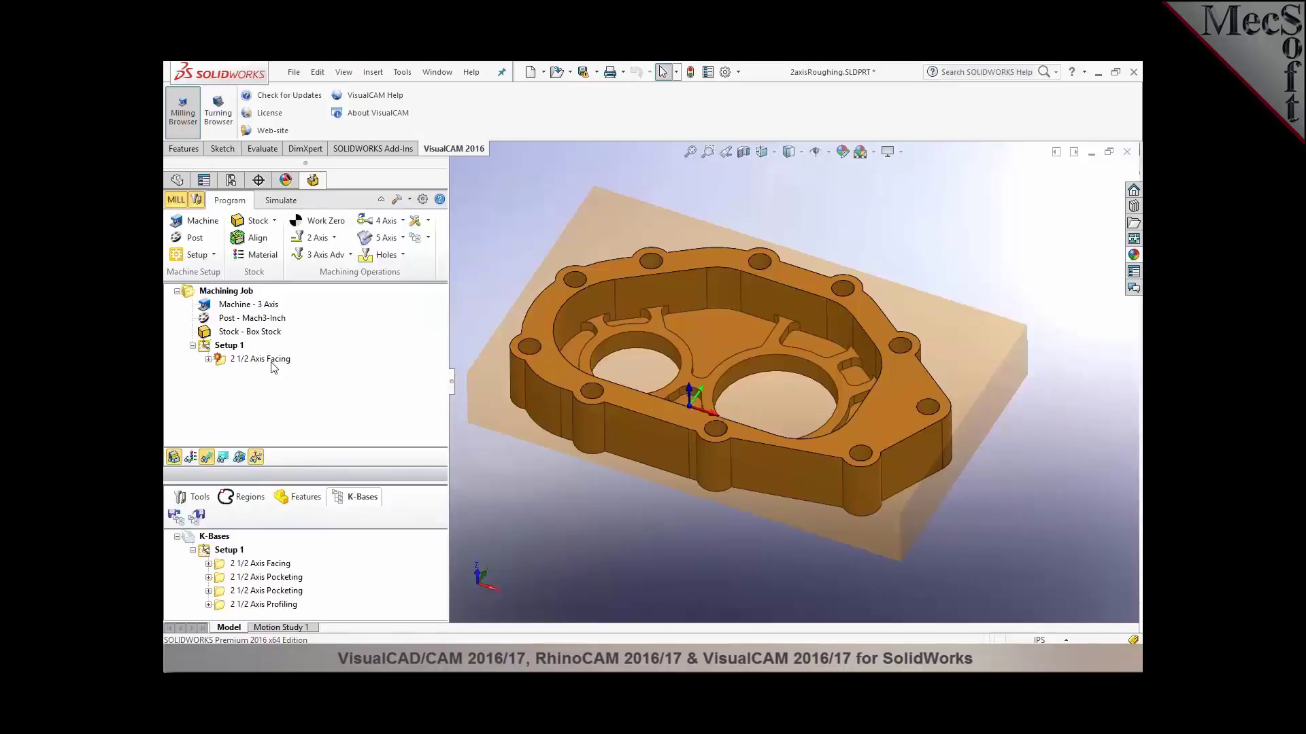
{"action": "left_click", "coordinate": [221, 582]}
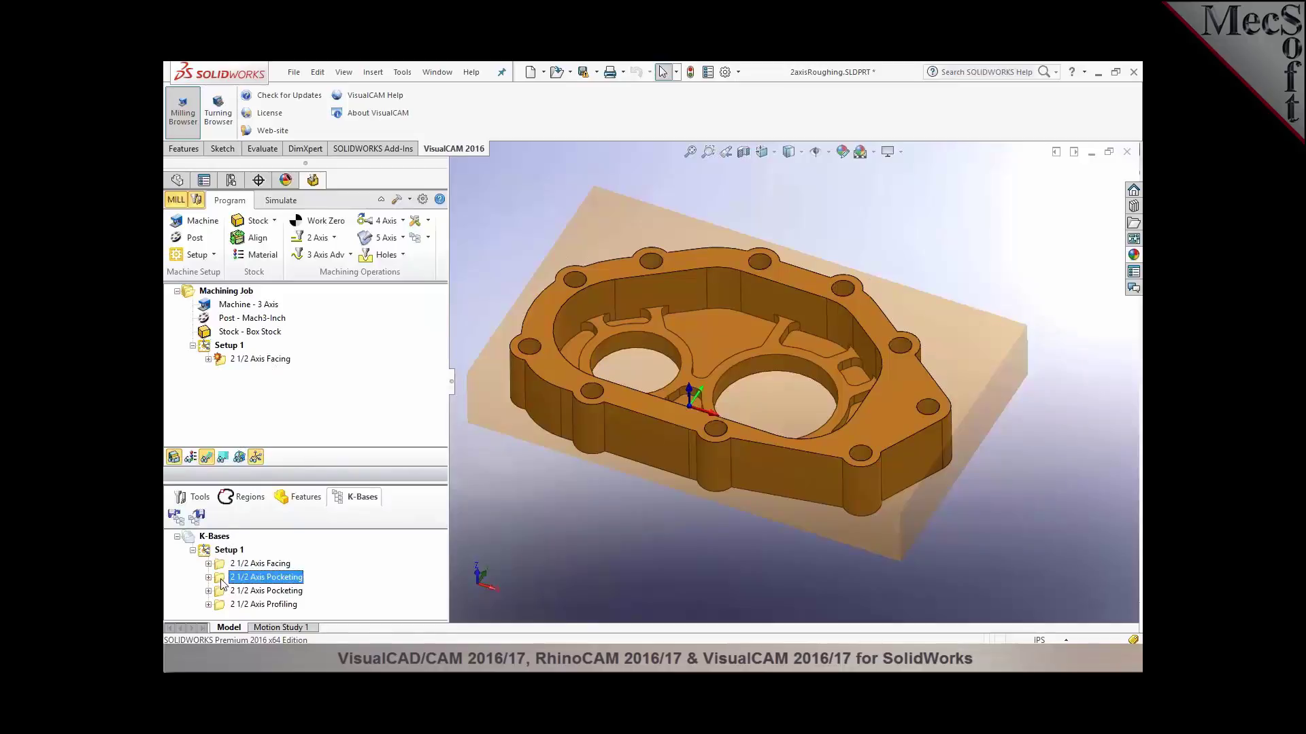
{"action": "left_click_drag", "start_coordinate": [221, 582], "coordinate": [258, 391]}
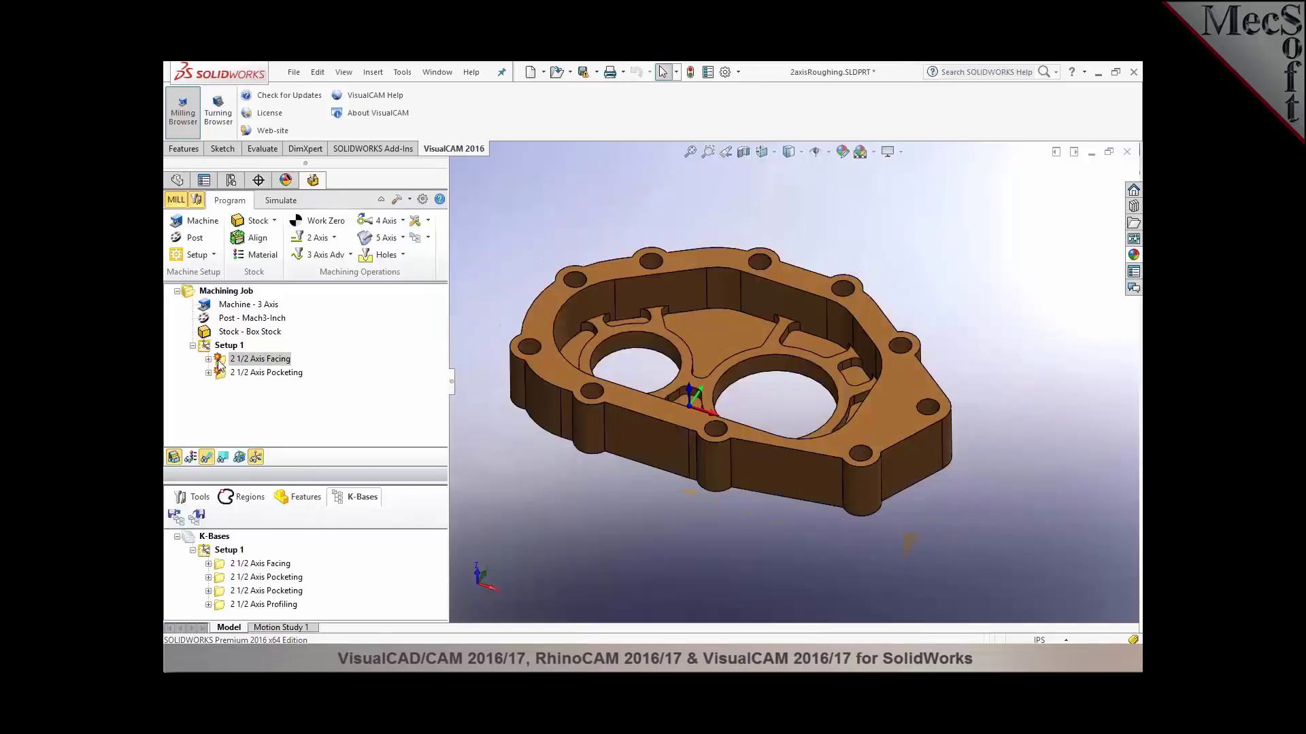
Step: Open the 2 1/2 Axis Facing operation for editing and start selecting curve/edge part regions
{"action": "left_click", "coordinate": [220, 362]}
{"action": "double_click", "coordinate": [220, 365]}
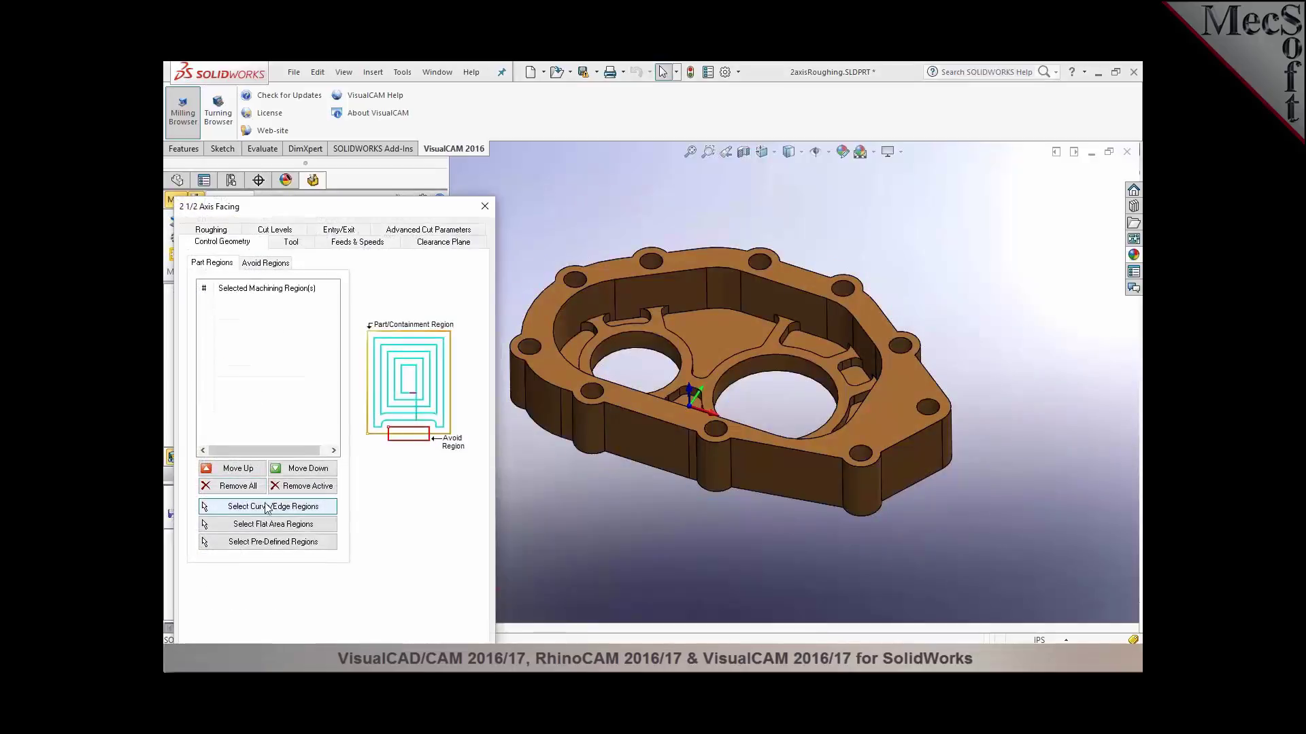
{"action": "left_click", "coordinate": [266, 509]}
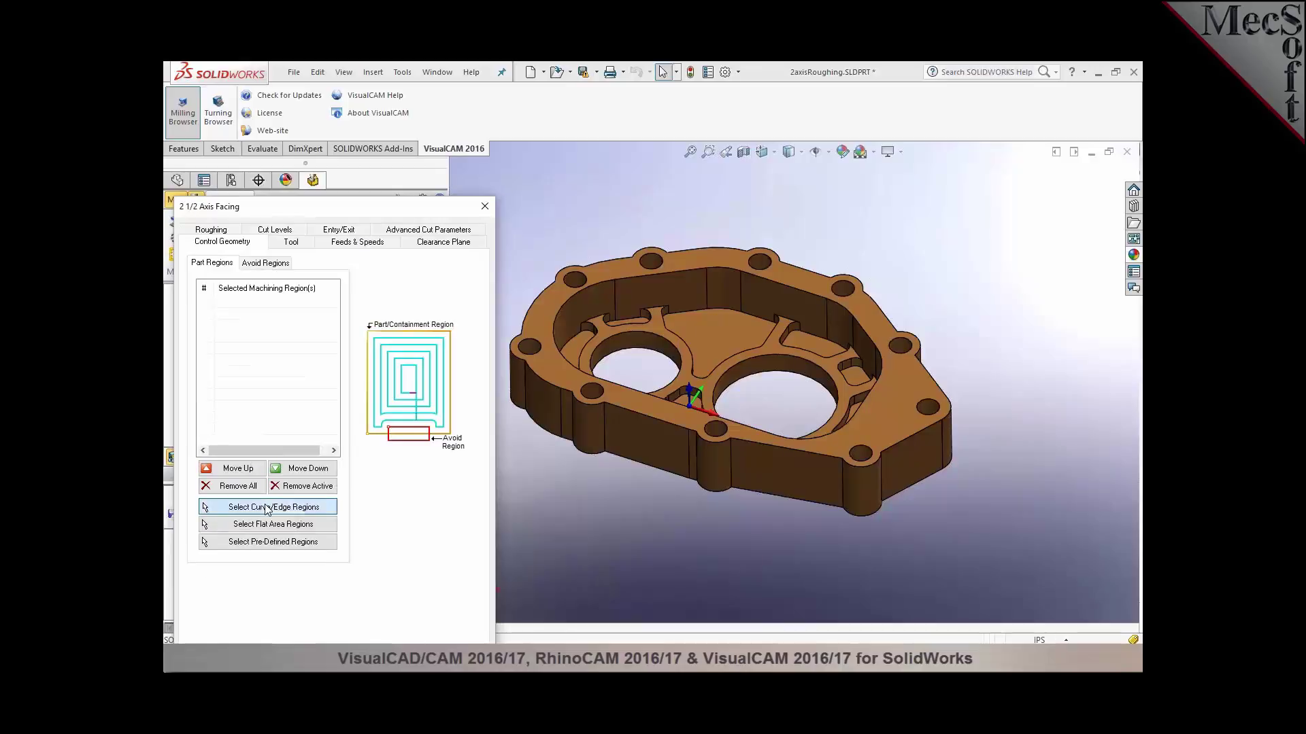
{"action": "right_click", "coordinate": [605, 262]}
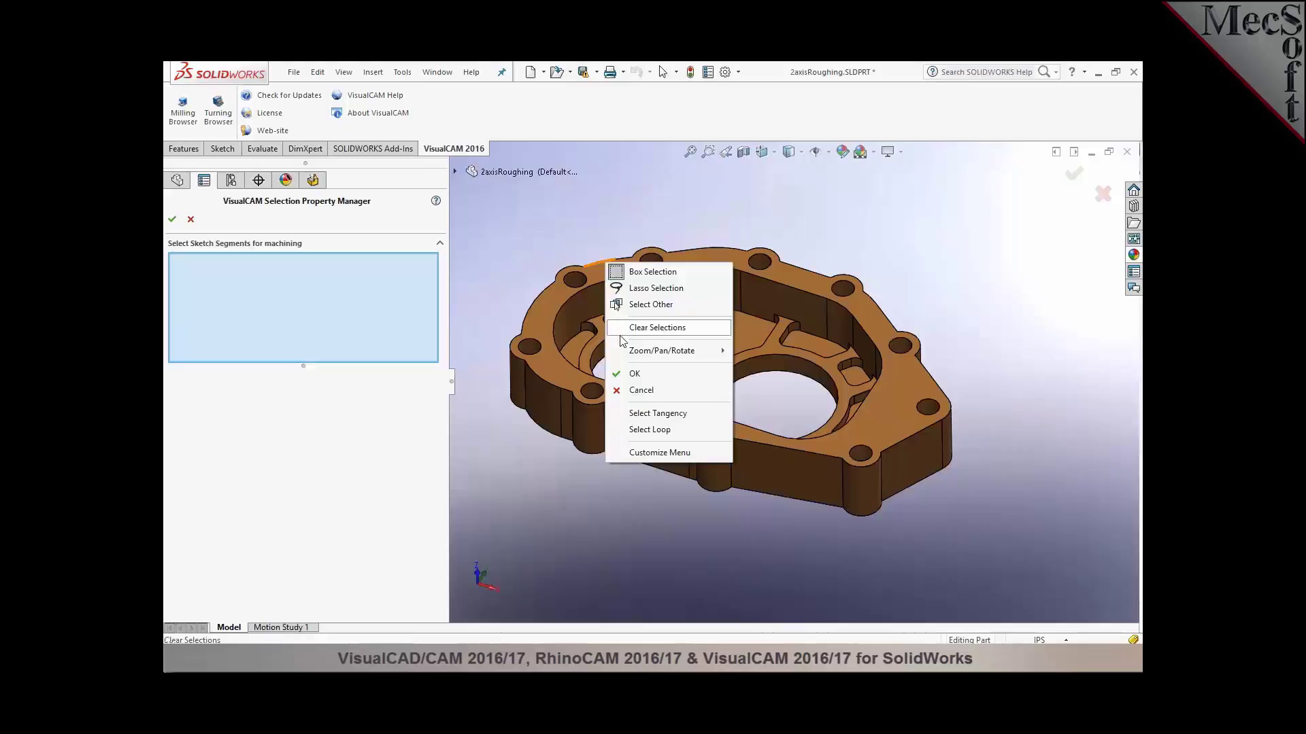
{"action": "left_click", "coordinate": [643, 430]}
{"action": "middle_click_drag", "start_coordinate": [643, 404], "coordinate": [683, 382]}
{"action": "scroll", "coordinate": [683, 373], "scroll_direction": "down", "scroll_amount": 2}
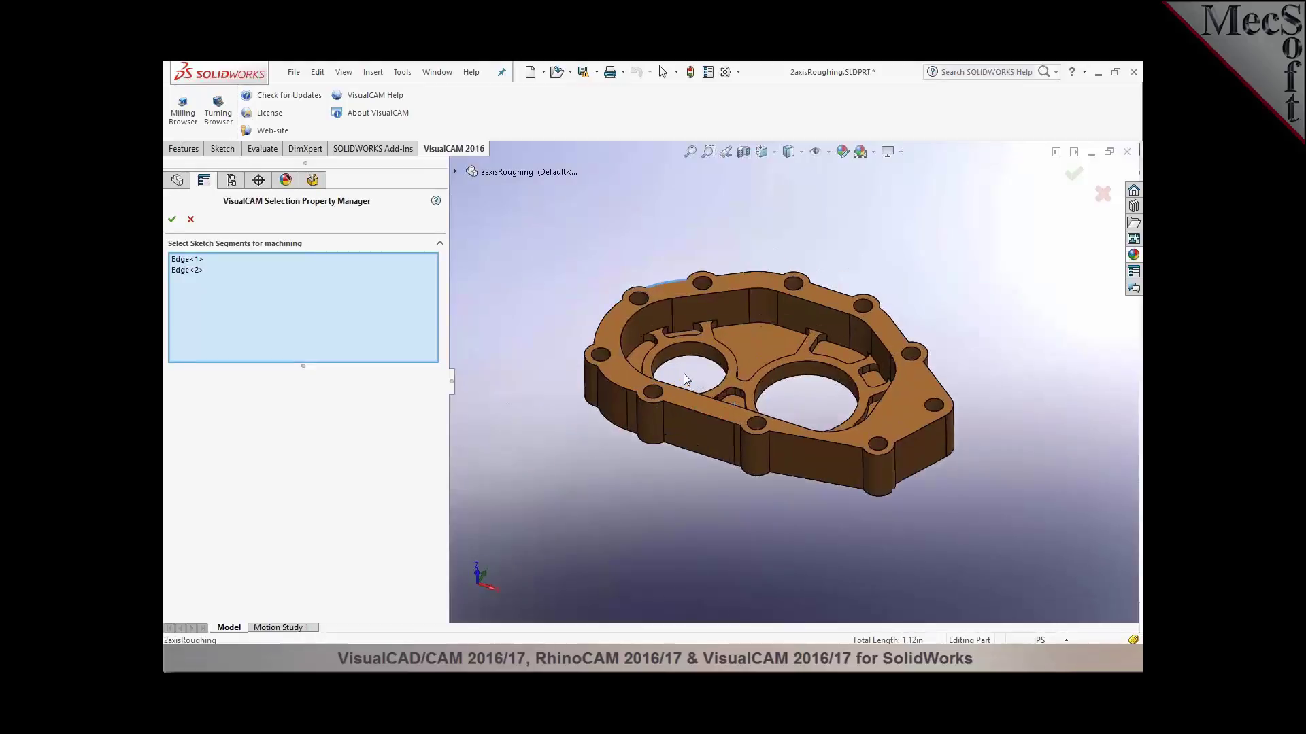
{"action": "right_click", "coordinate": [186, 271]}
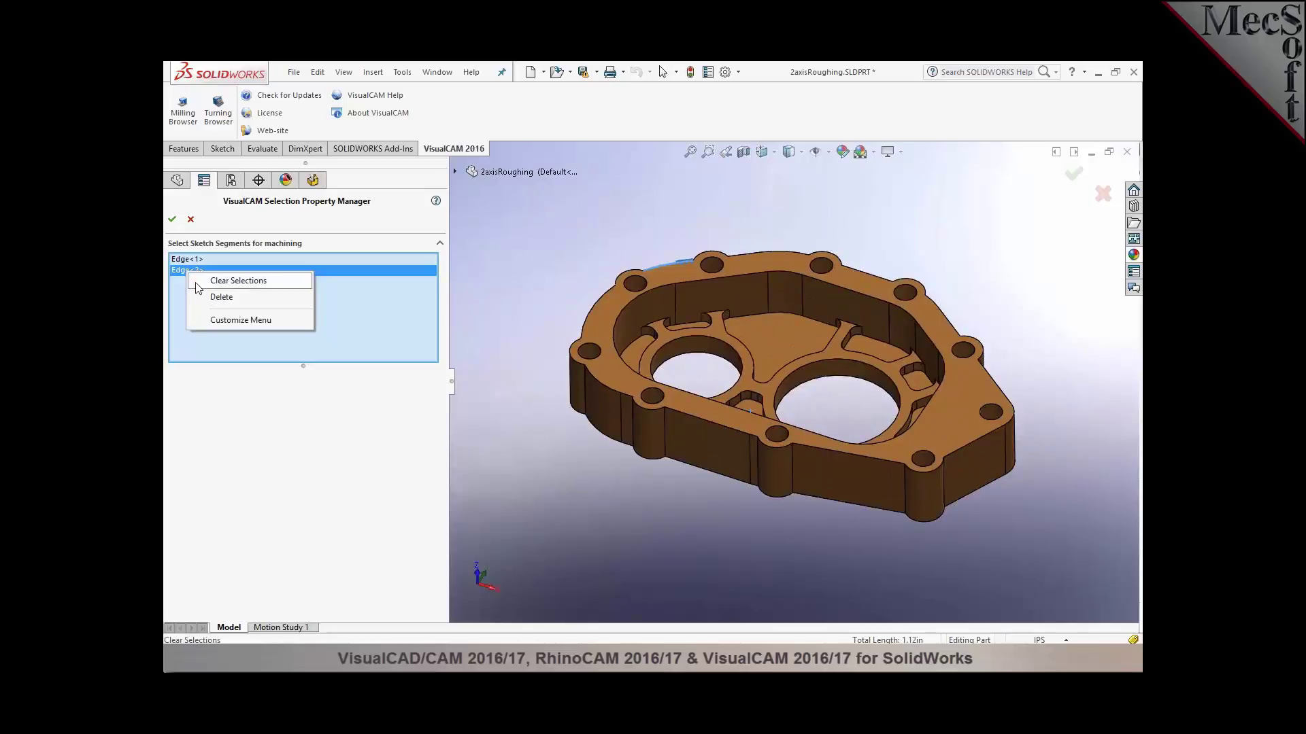
{"action": "left_click", "coordinate": [198, 286]}
Step: Select the outer edge loop of the housing's top face as the part region for the 2 1/2 Axis Facing operation
{"action": "right_click", "coordinate": [608, 386]}
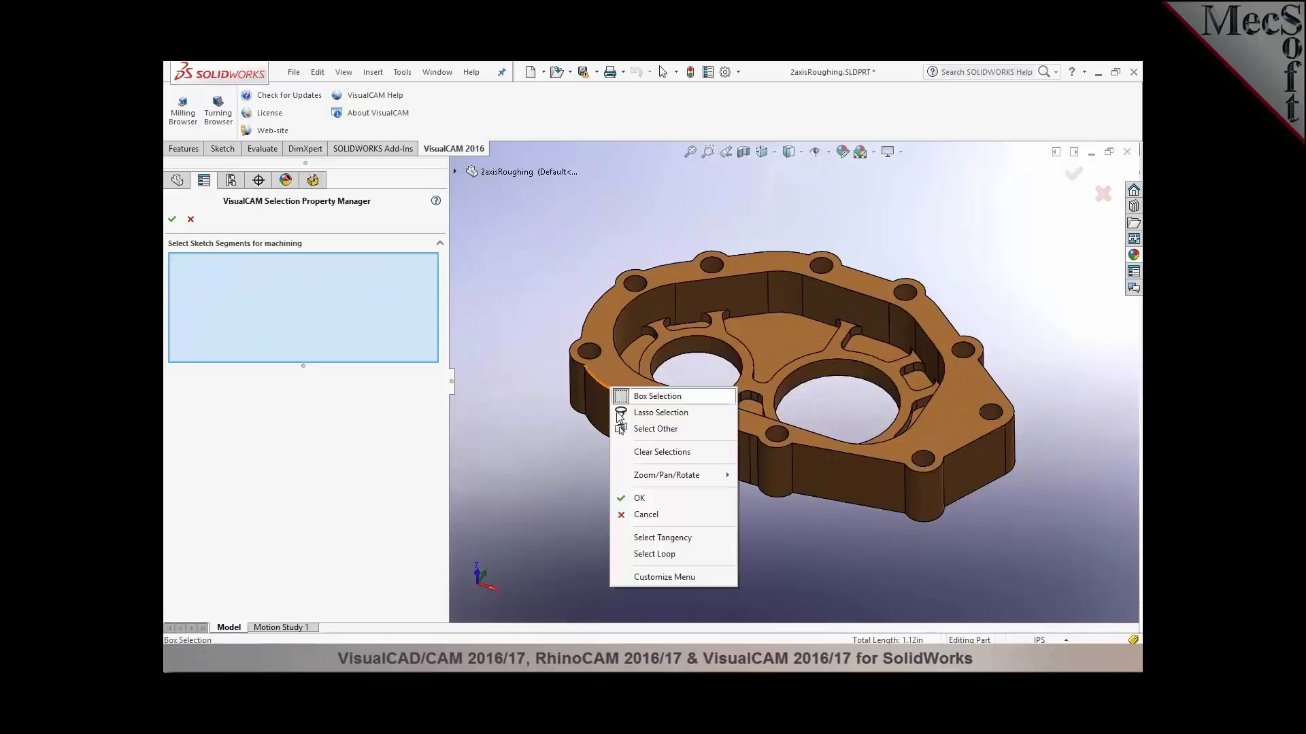
{"action": "left_click", "coordinate": [654, 542]}
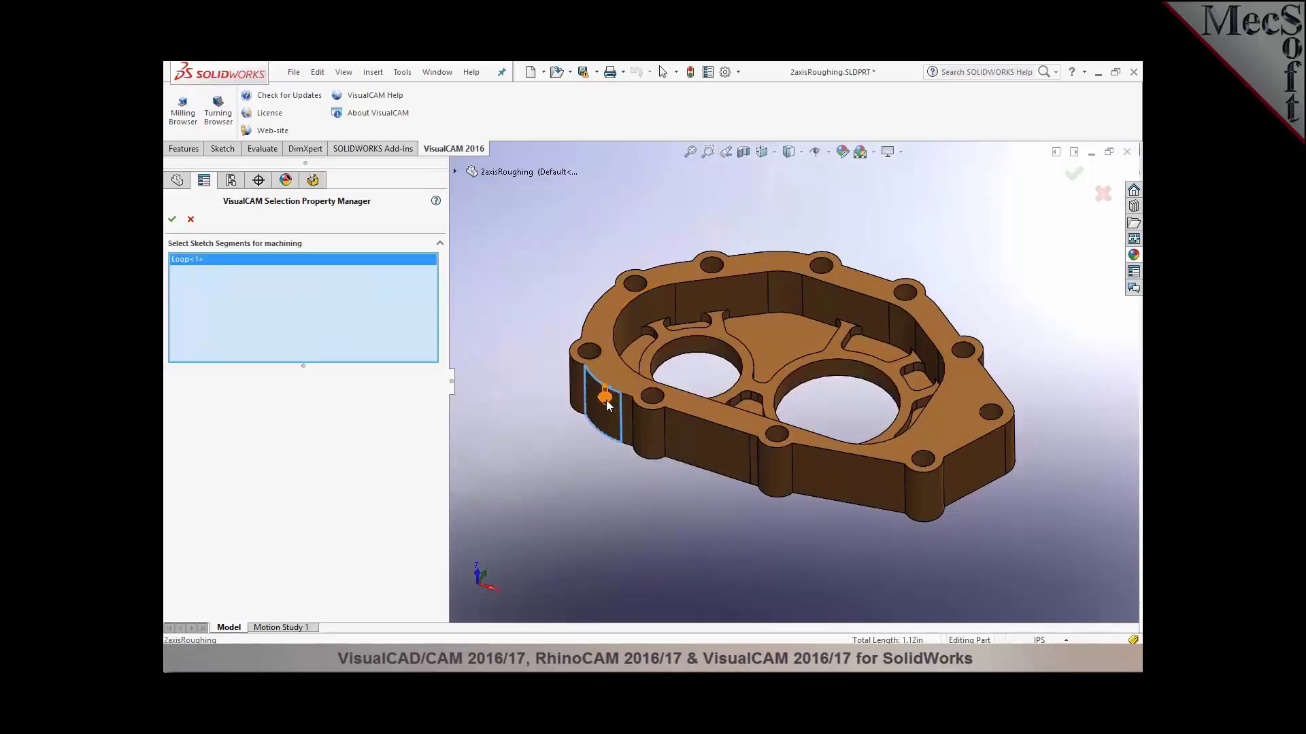
{"action": "left_click", "coordinate": [172, 220]}
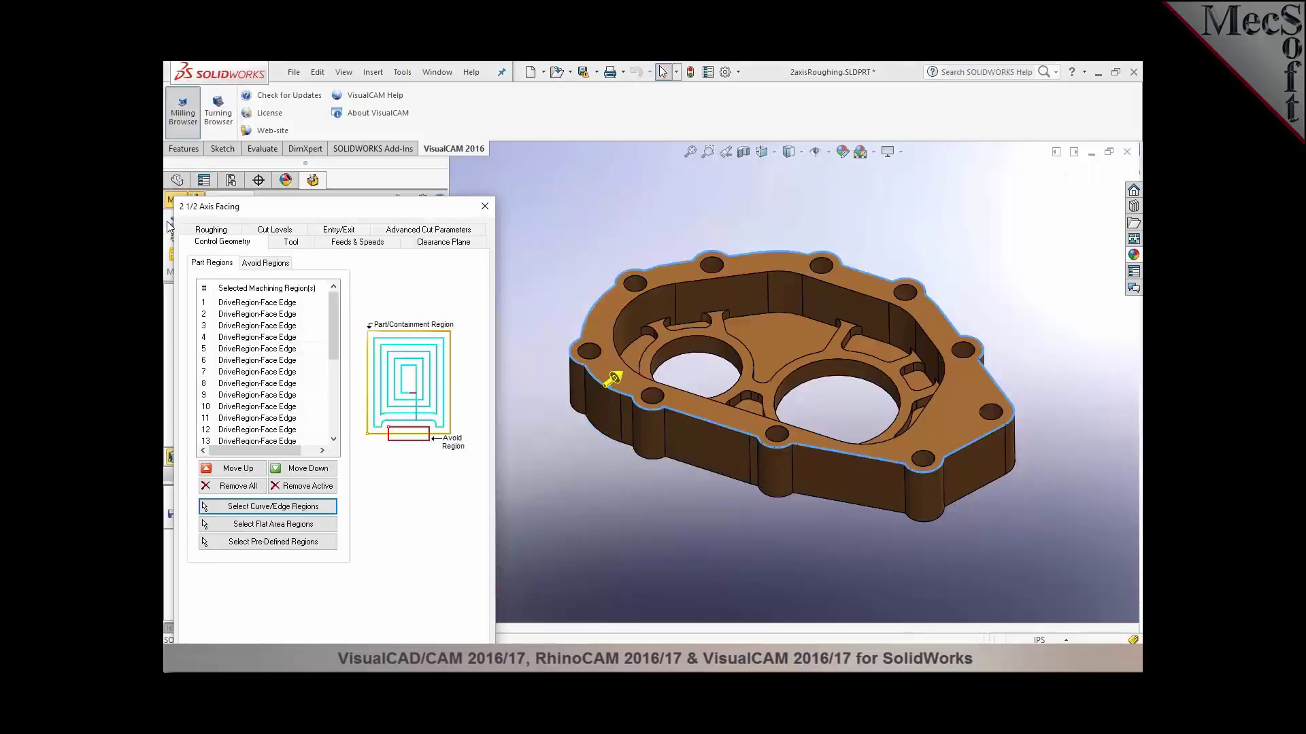
Step: Check the facing operation's cut levels and generate its toolpath
{"action": "left_click_drag", "start_coordinate": [345, 212], "coordinate": [360, 119]}
{"action": "left_click", "coordinate": [299, 138]}
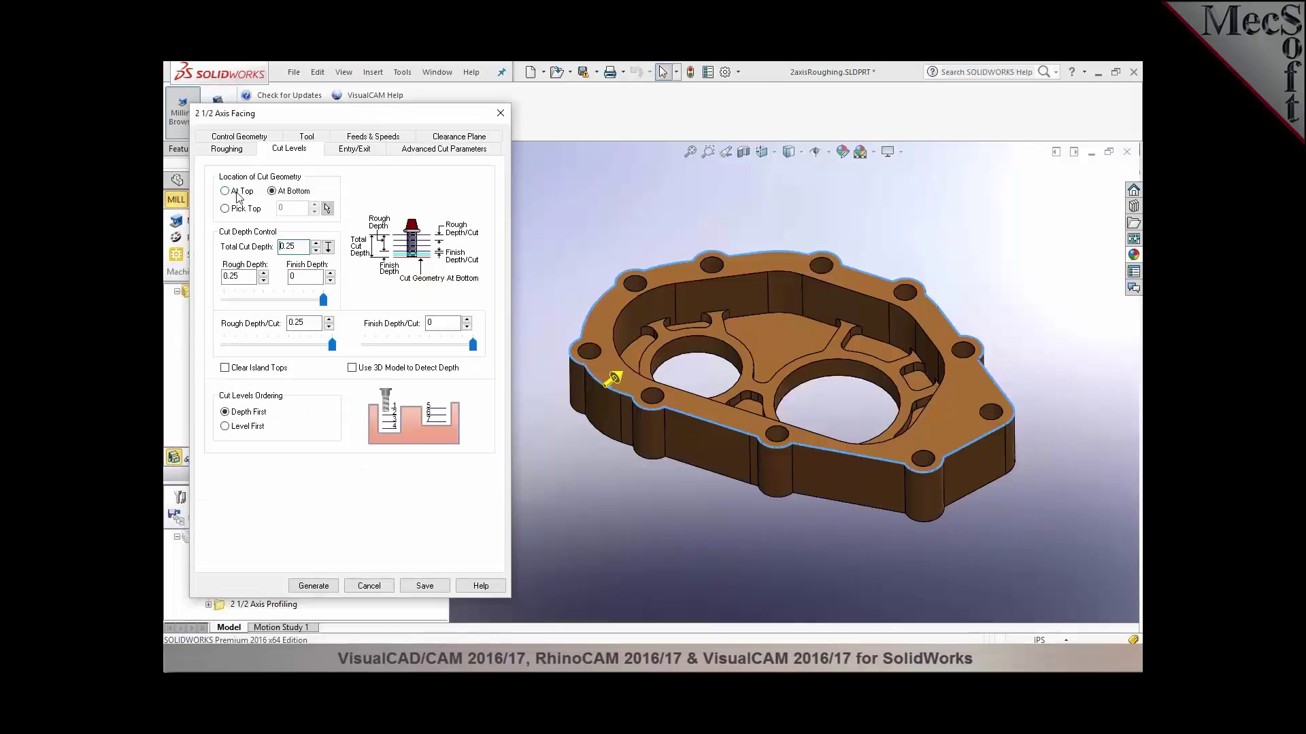
{"action": "left_click", "coordinate": [314, 586]}
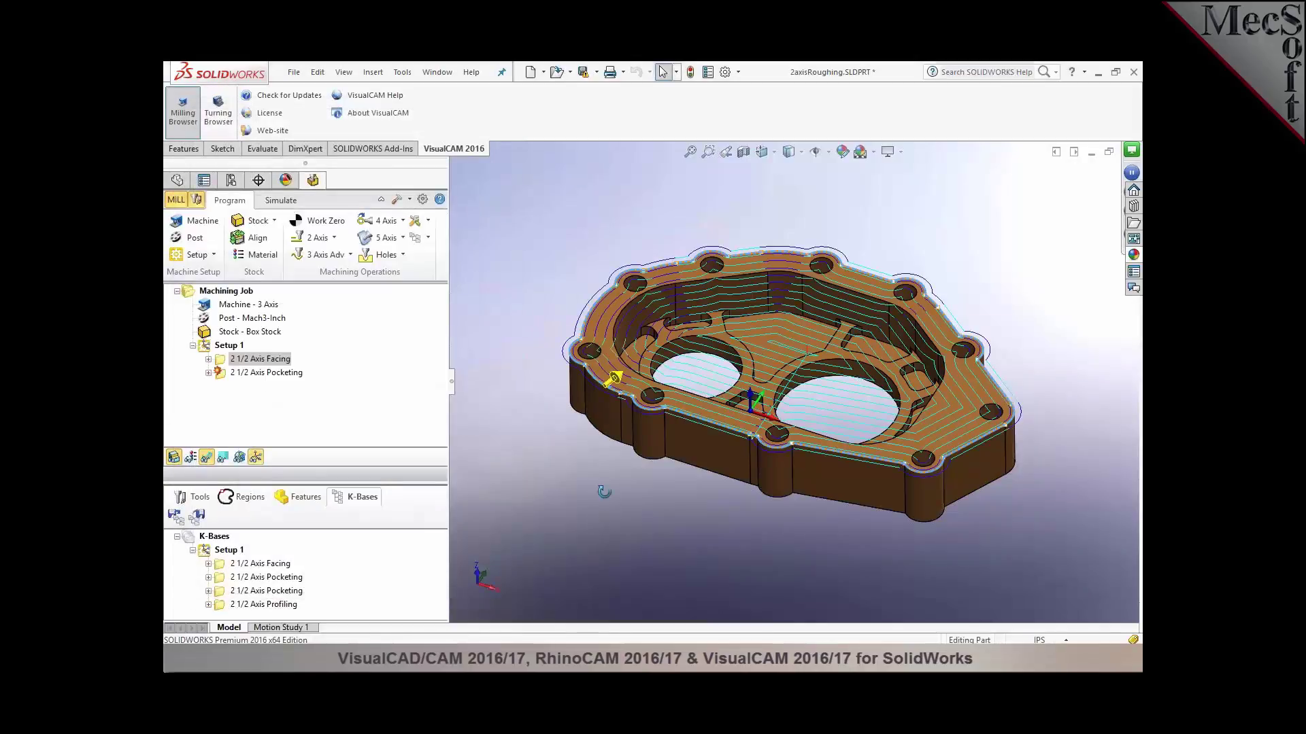
Step: Assign the inner edge loop of the housing's top face as the part region for the 2 1/2 Axis Pocketing operation
{"action": "double_click", "coordinate": [230, 374]}
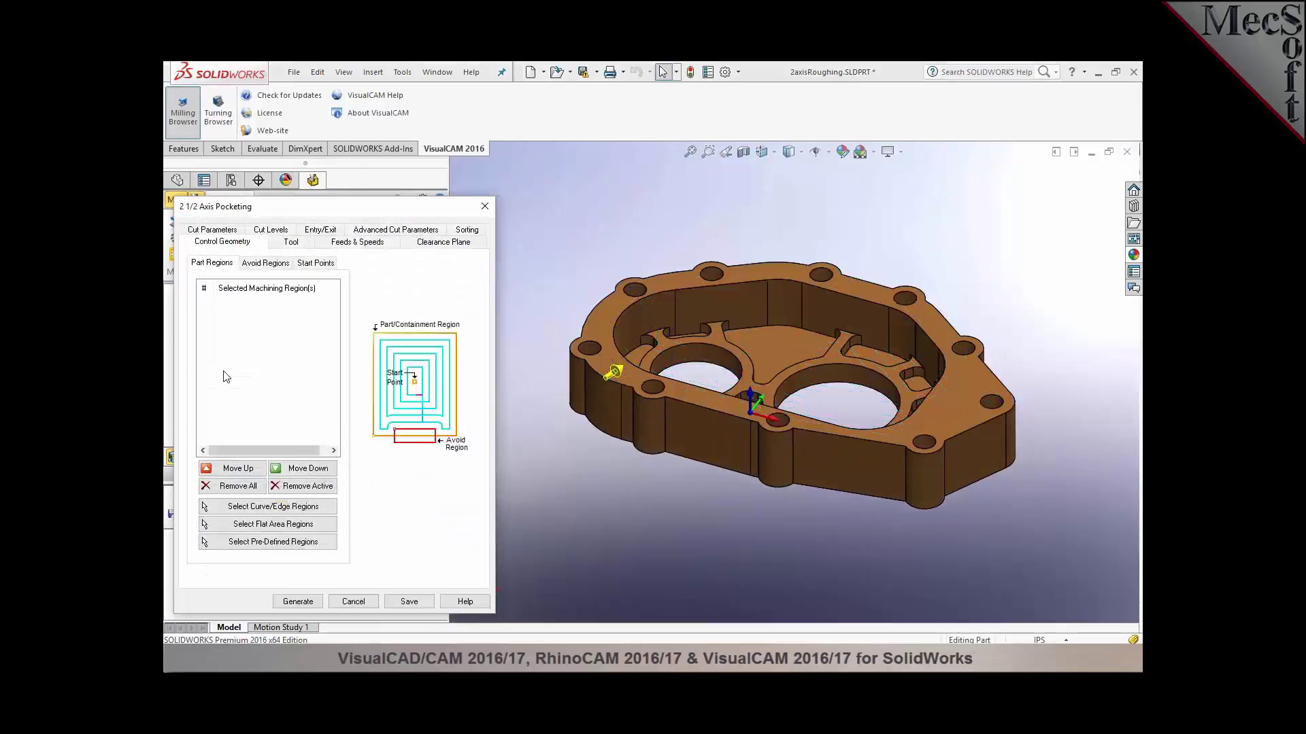
{"action": "left_click", "coordinate": [273, 507]}
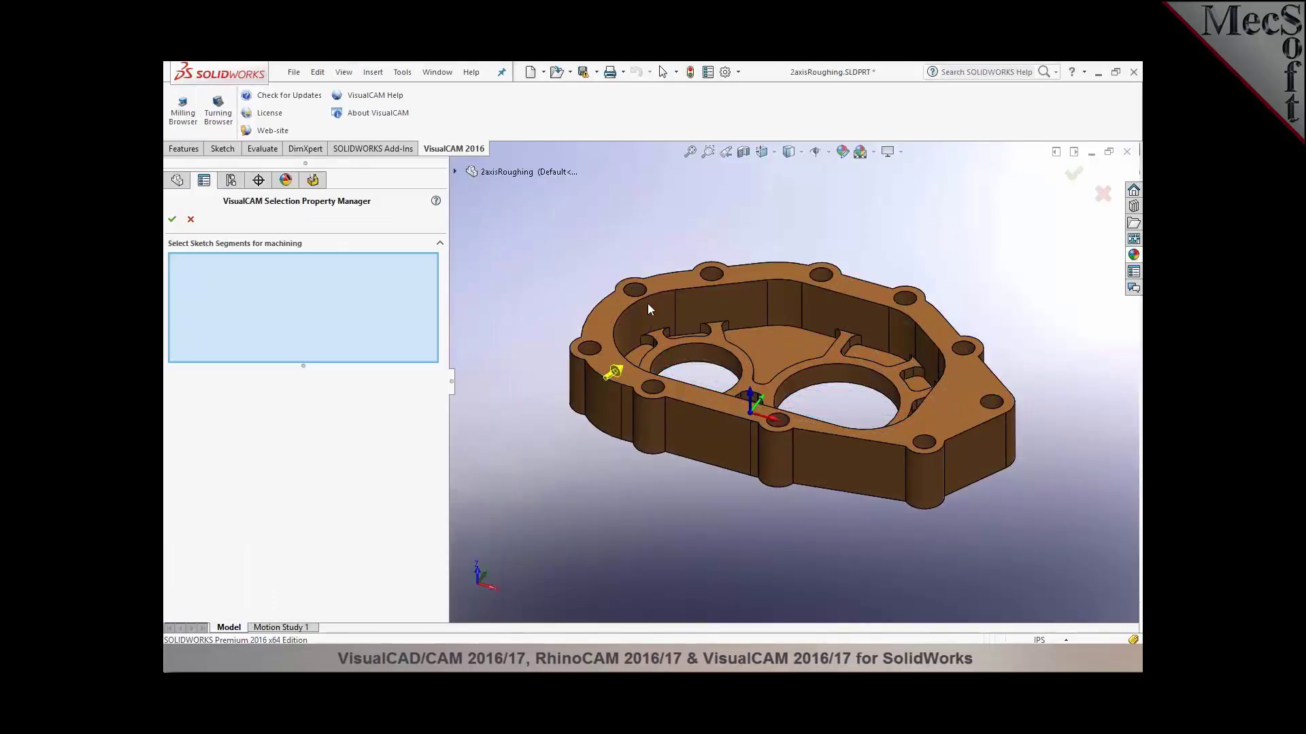
{"action": "right_click", "coordinate": [687, 288]}
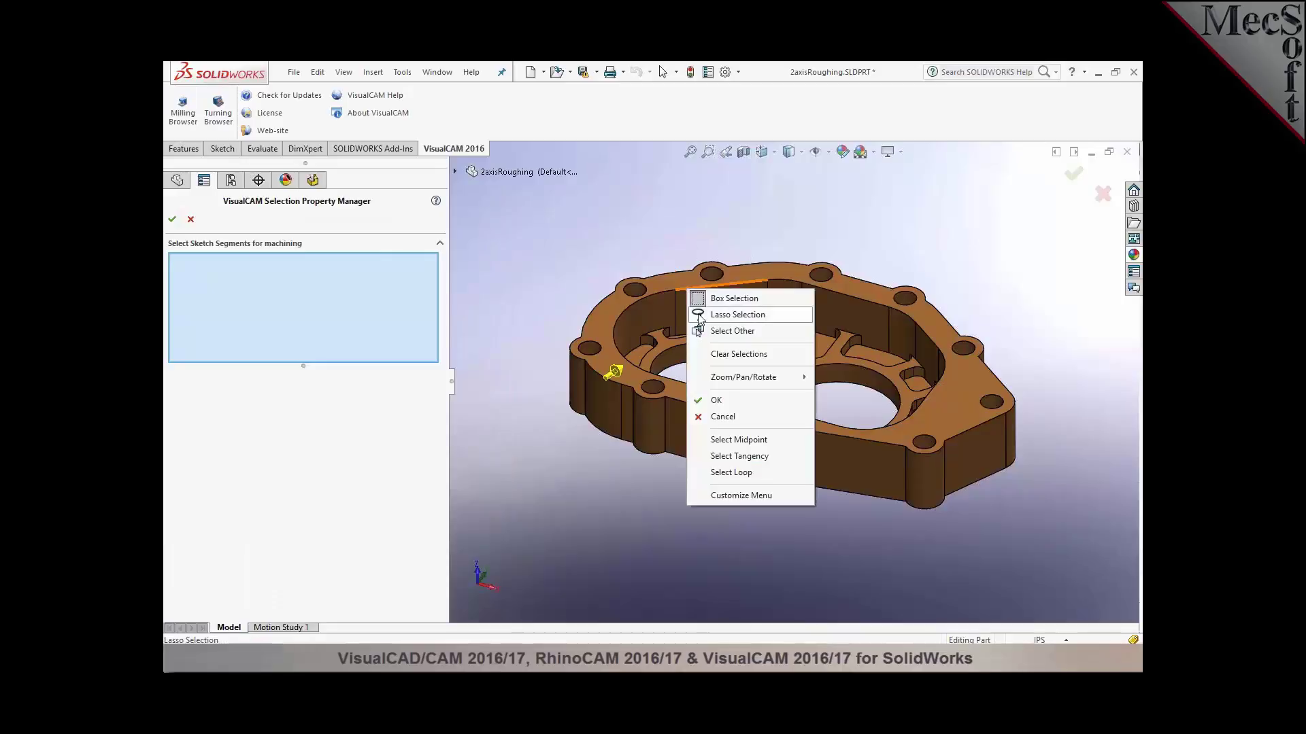
{"action": "left_click", "coordinate": [727, 463]}
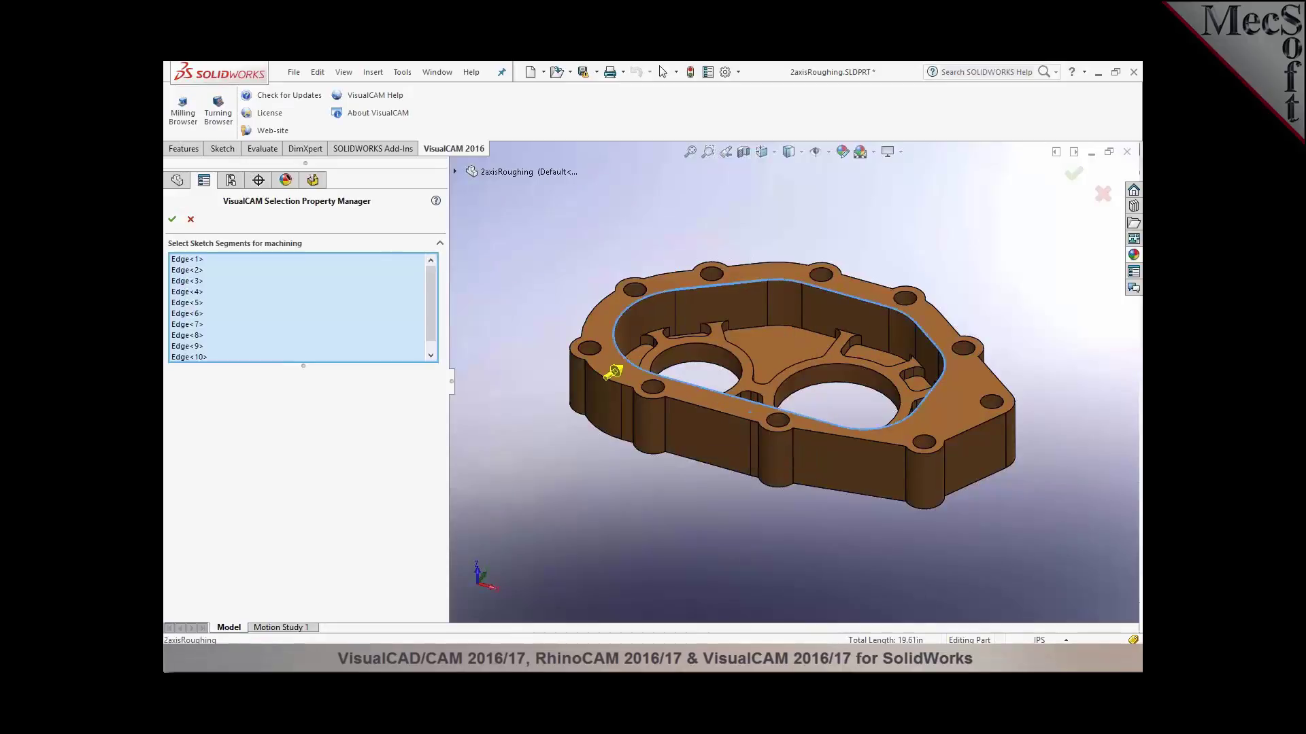
{"action": "left_click", "coordinate": [172, 220]}
Step: Set the pocketing cut levels to Pick Top with a total cut depth of 1, picked from top face to rib face, and generate the toolpath
{"action": "left_click", "coordinate": [258, 230]}
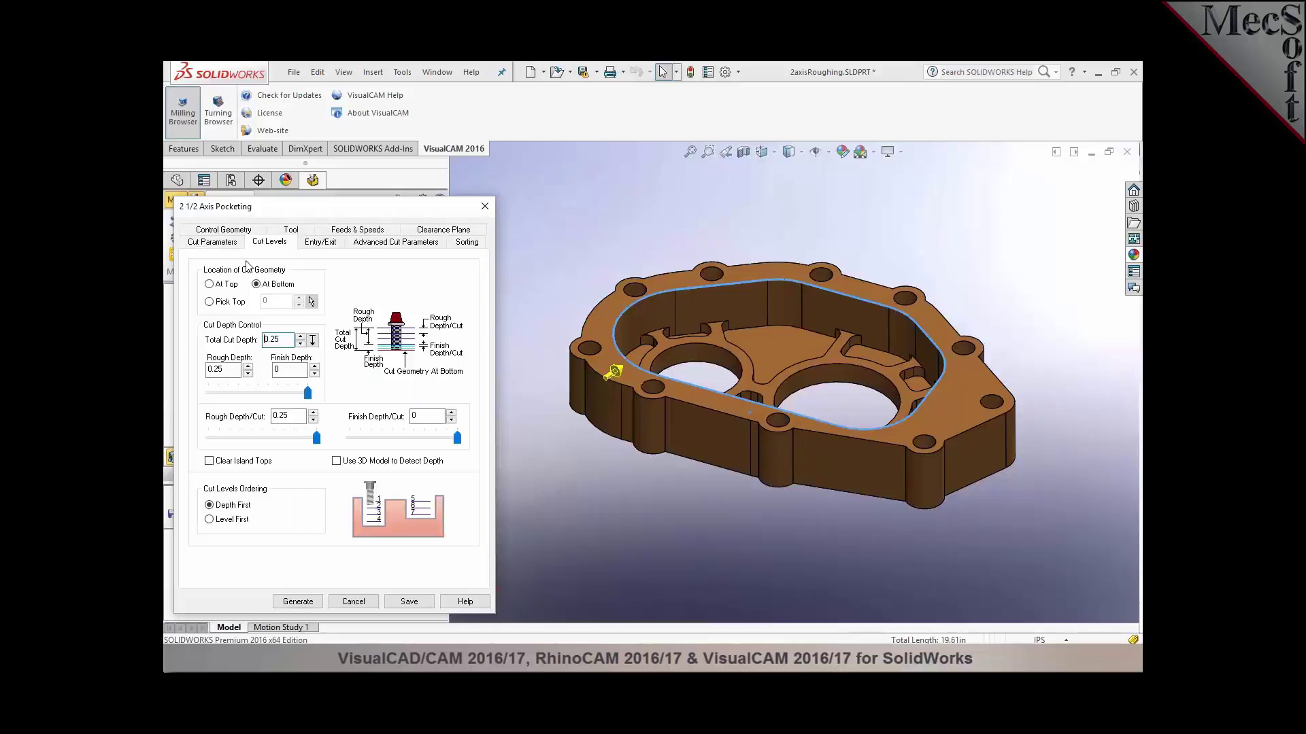
{"action": "left_click", "coordinate": [220, 304]}
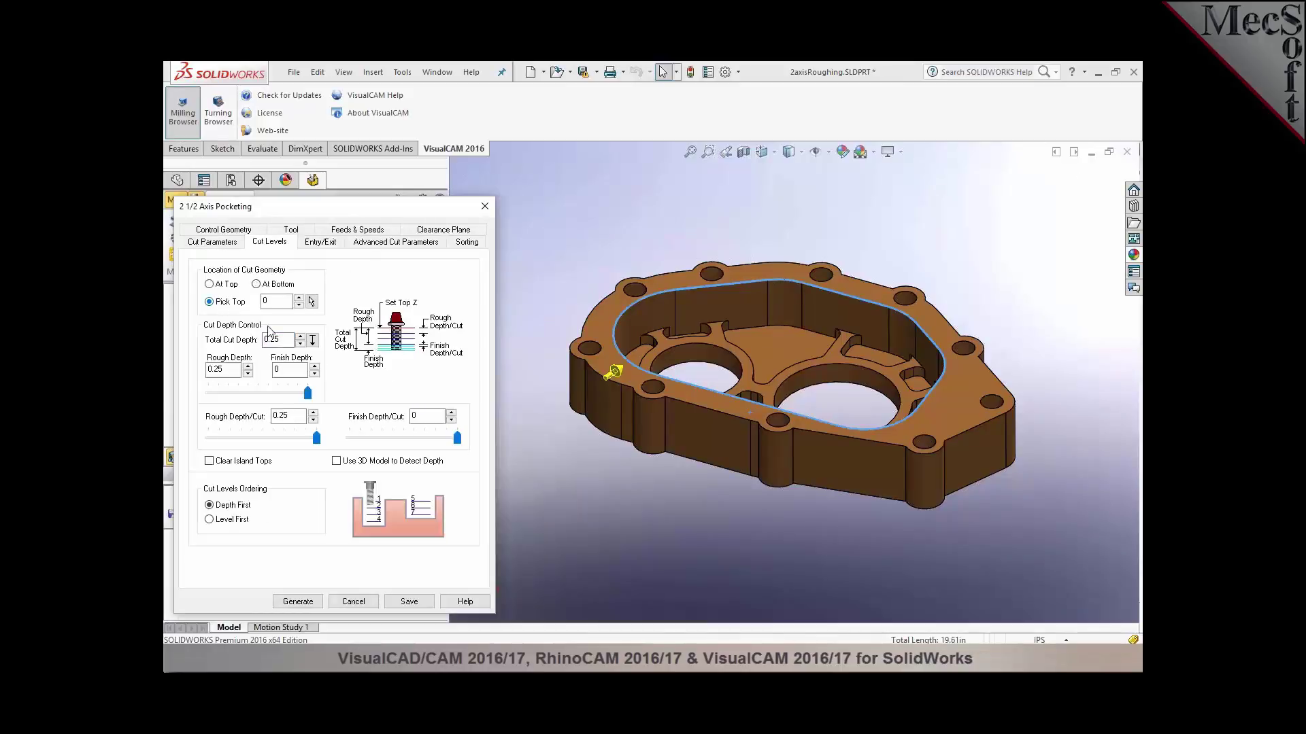
{"action": "left_click", "coordinate": [313, 340]}
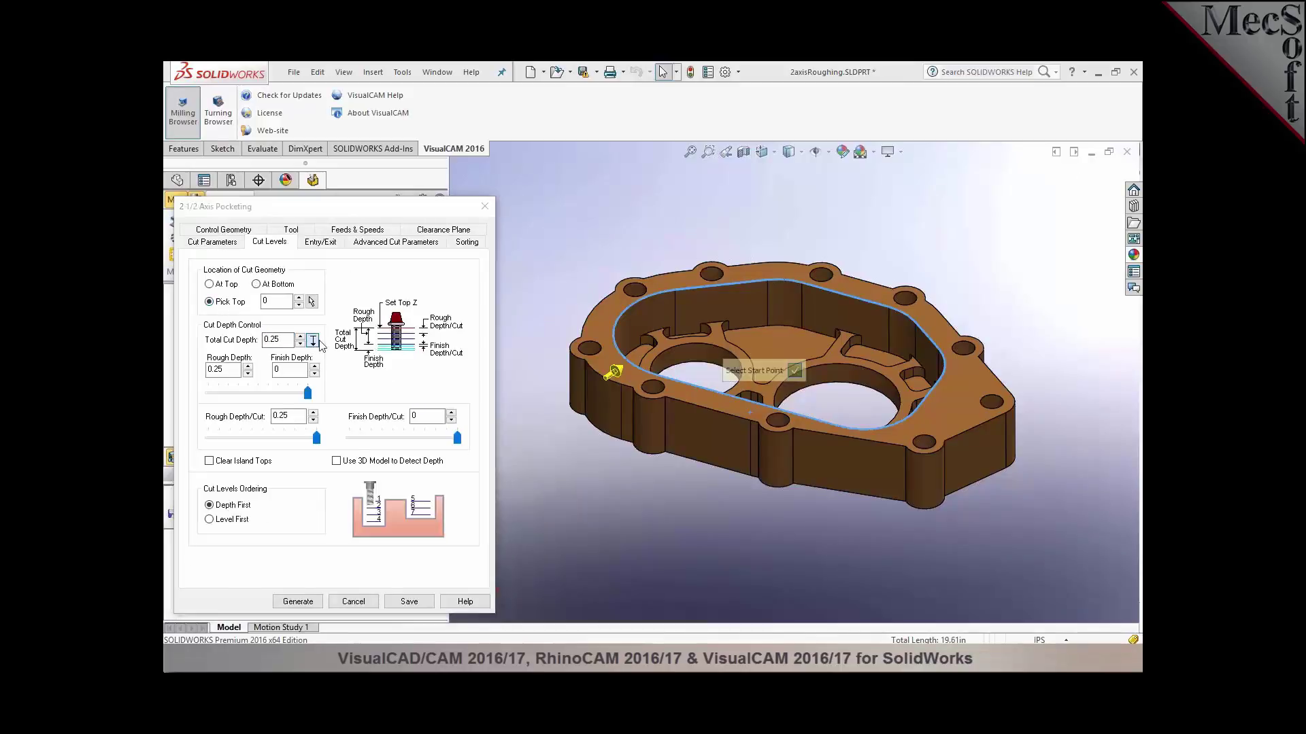
{"action": "left_click", "coordinate": [775, 271]}
{"action": "left_click", "coordinate": [774, 411]}
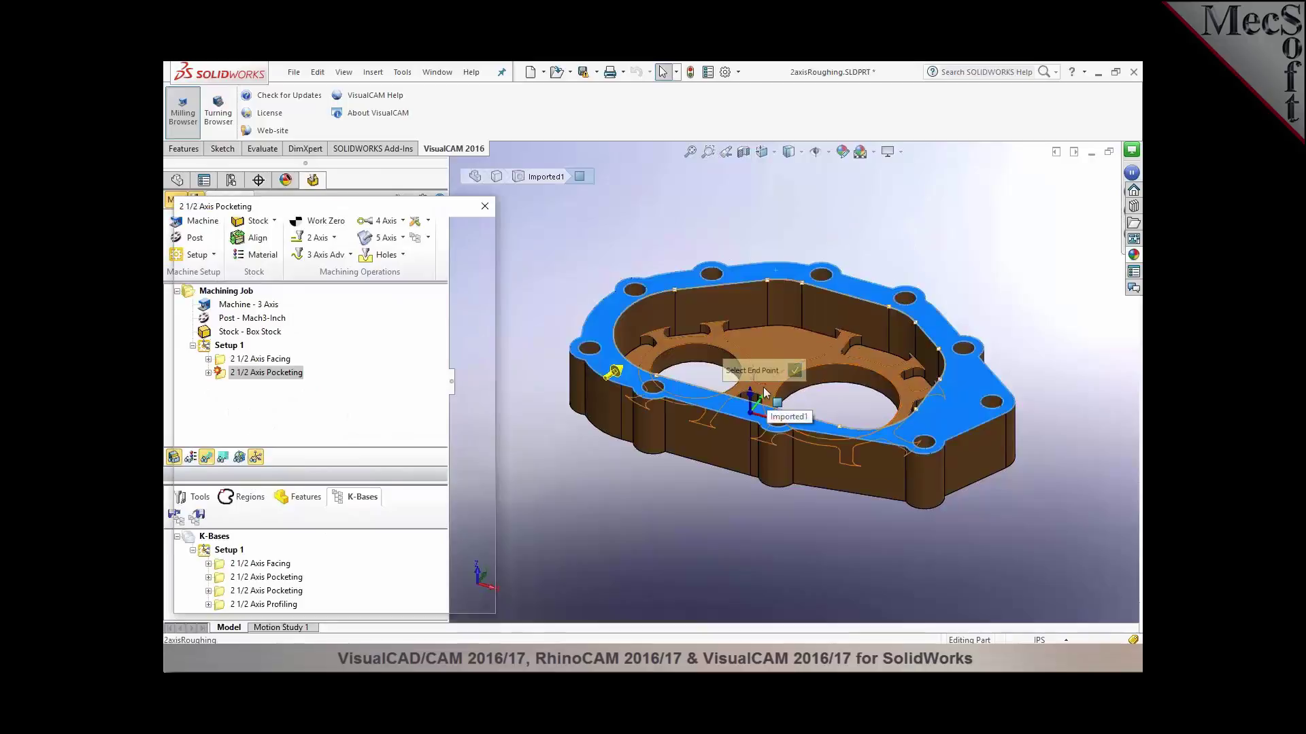
{"action": "left_click", "coordinate": [298, 602]}
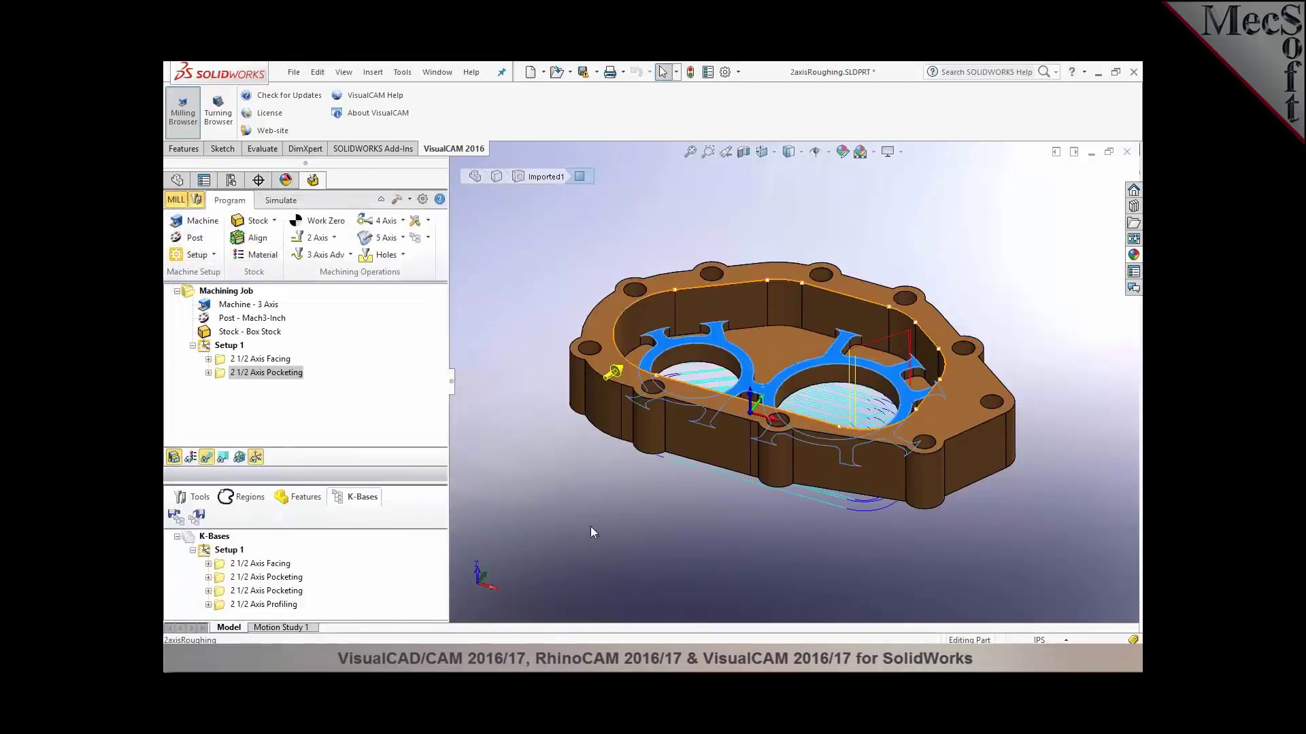
Step: Review the 2 1/2 Axis Pocketing operation's cut levels and the facing toolpath in Setup 1
{"action": "double_click", "coordinate": [218, 372]}
{"action": "left_click", "coordinate": [259, 230]}
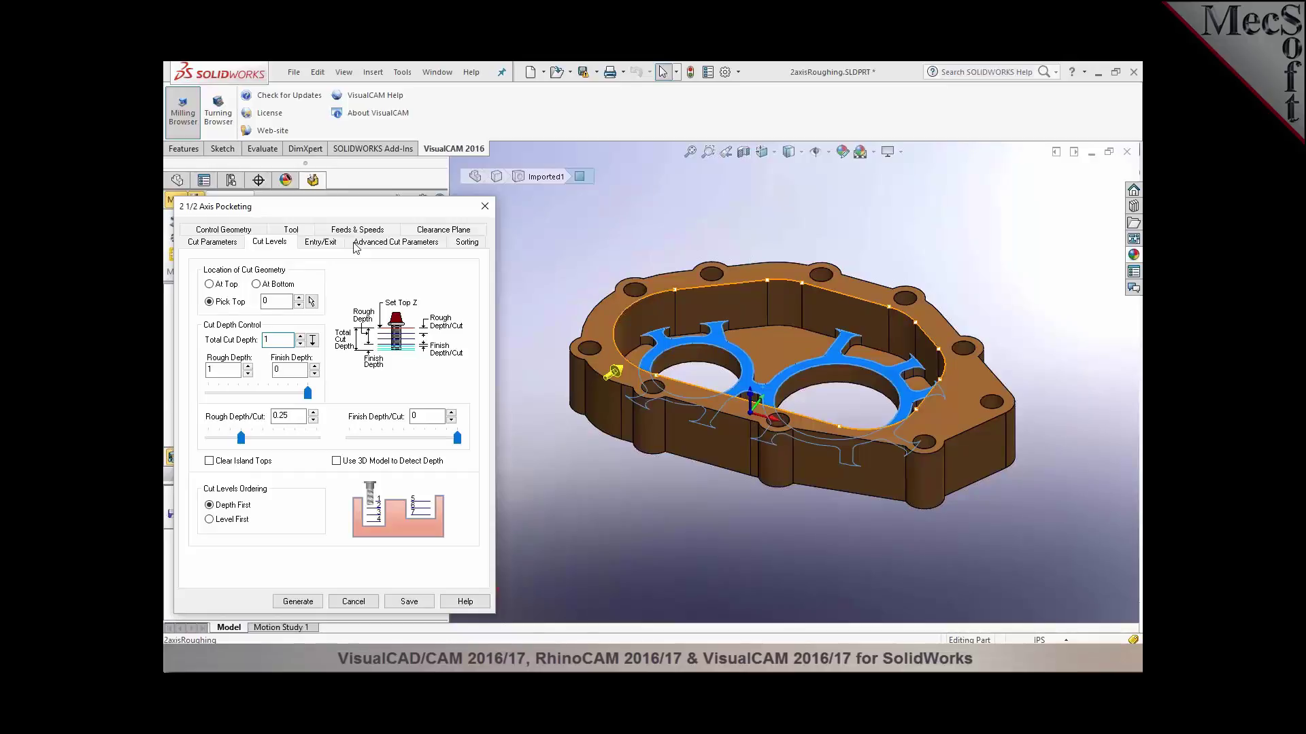
{"action": "left_click", "coordinate": [484, 206]}
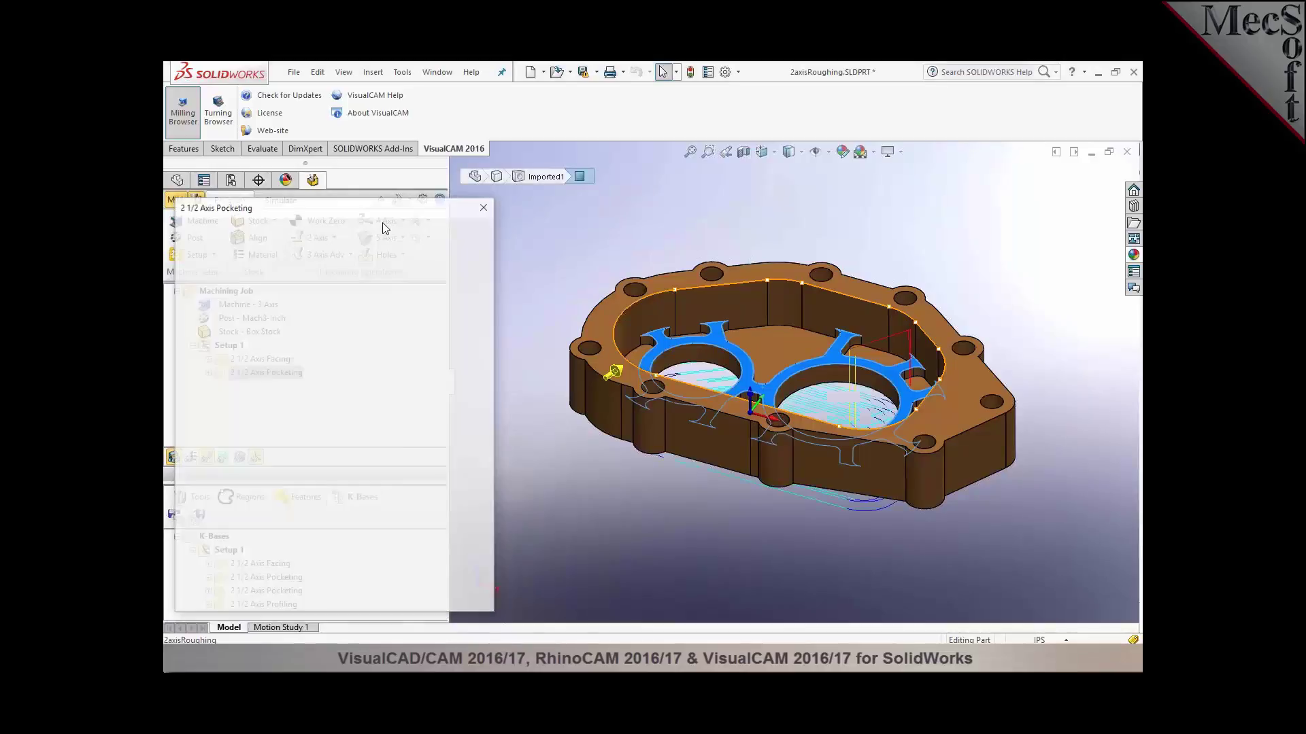
{"action": "left_click", "coordinate": [228, 347]}
{"action": "left_click", "coordinate": [230, 359]}
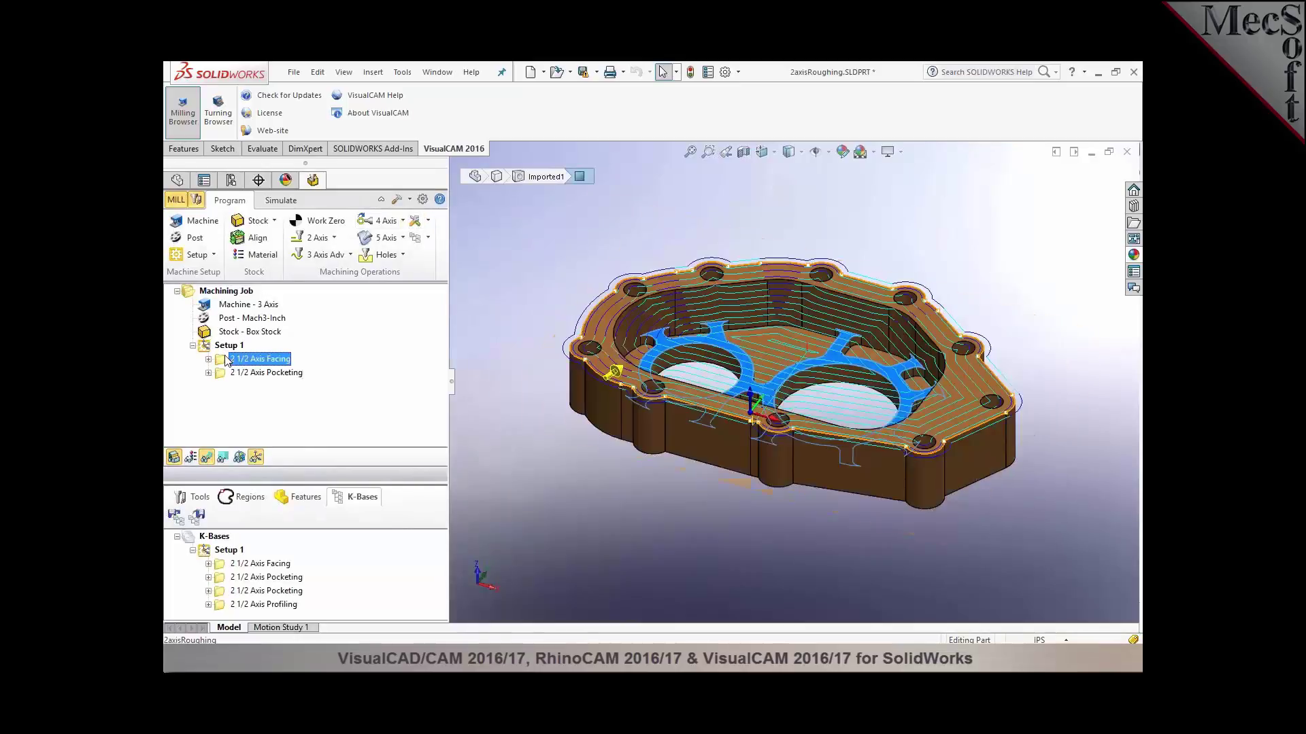
{"action": "left_click", "coordinate": [521, 422]}
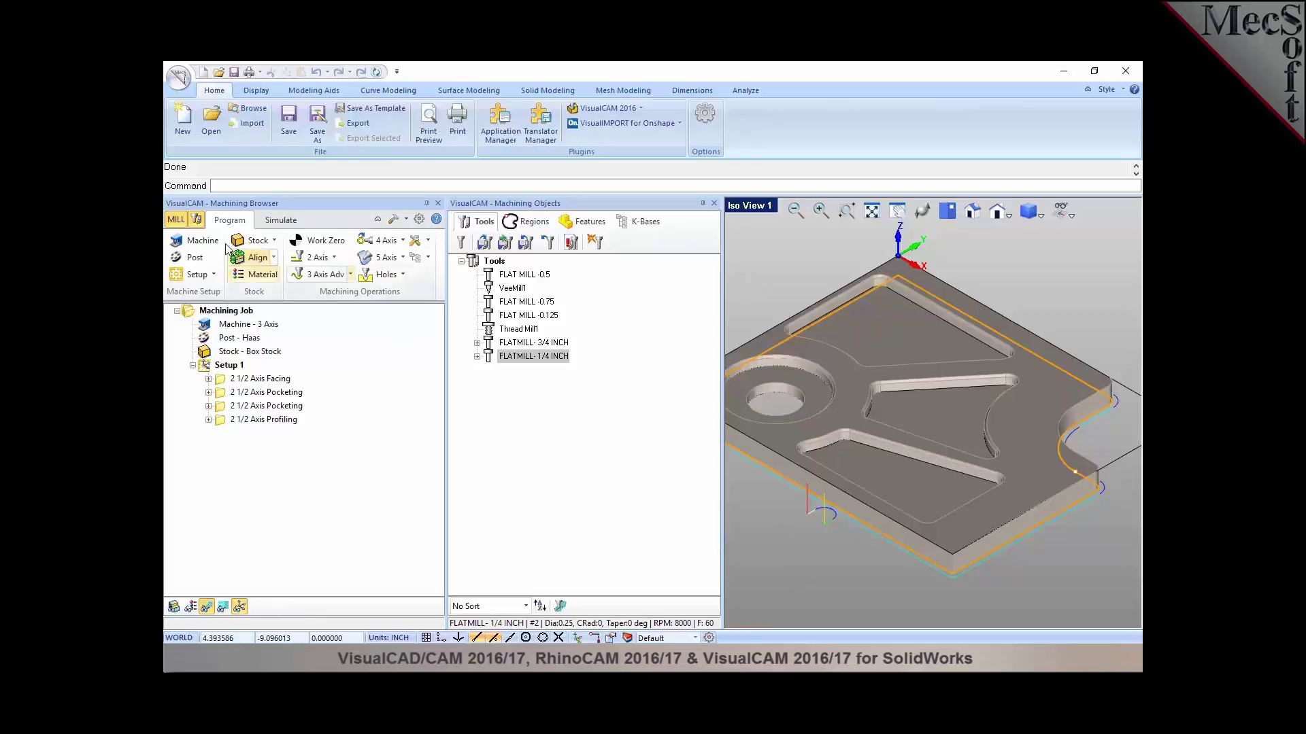
Step: Open the part file Part-101.vcp in VisualCAD, discarding the unsaved changes to the current file
{"action": "left_click", "coordinate": [209, 129]}
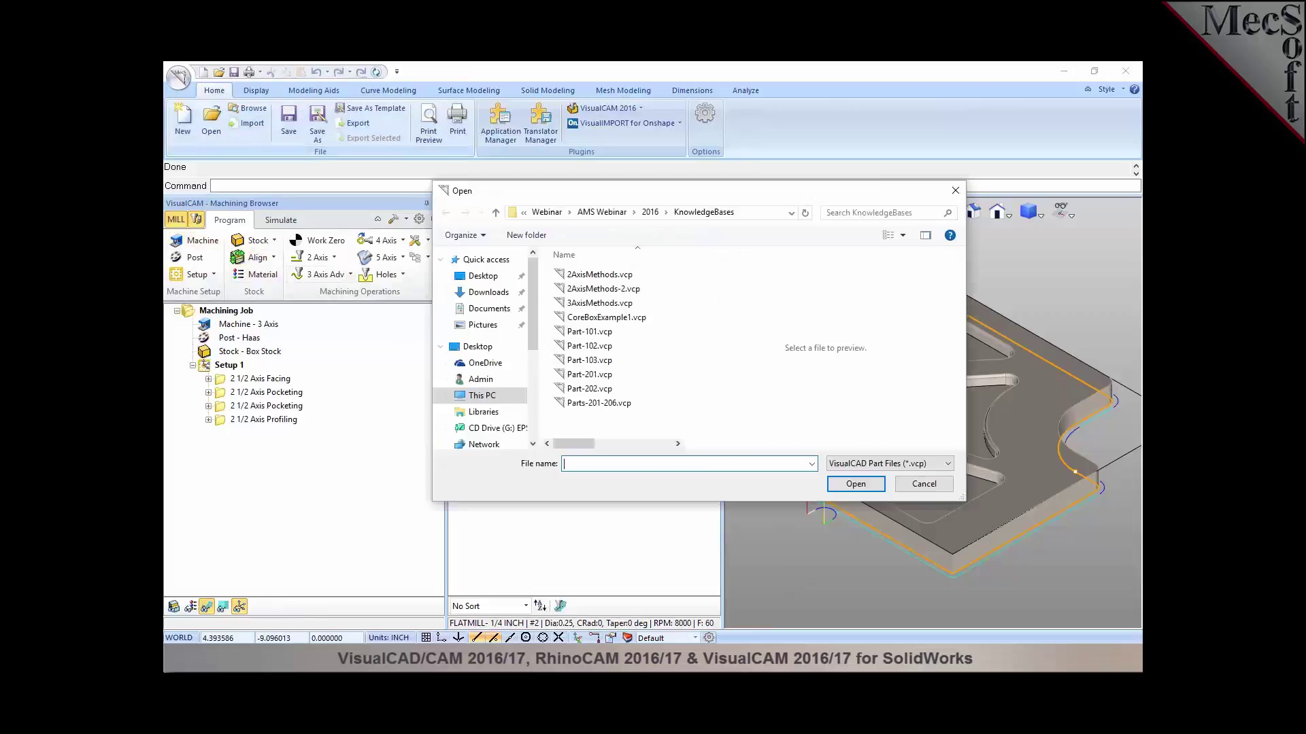
{"action": "left_click", "coordinate": [589, 331]}
{"action": "left_click", "coordinate": [841, 485]}
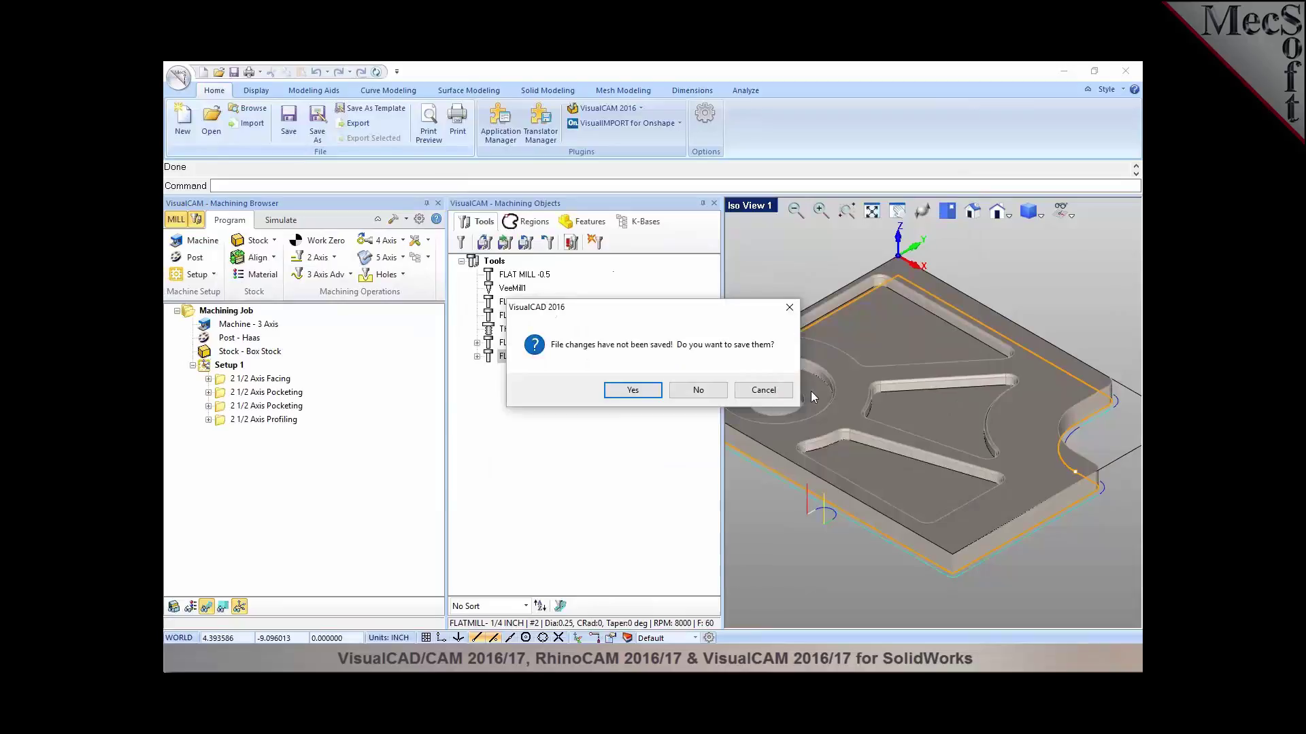
{"action": "left_click", "coordinate": [705, 393]}
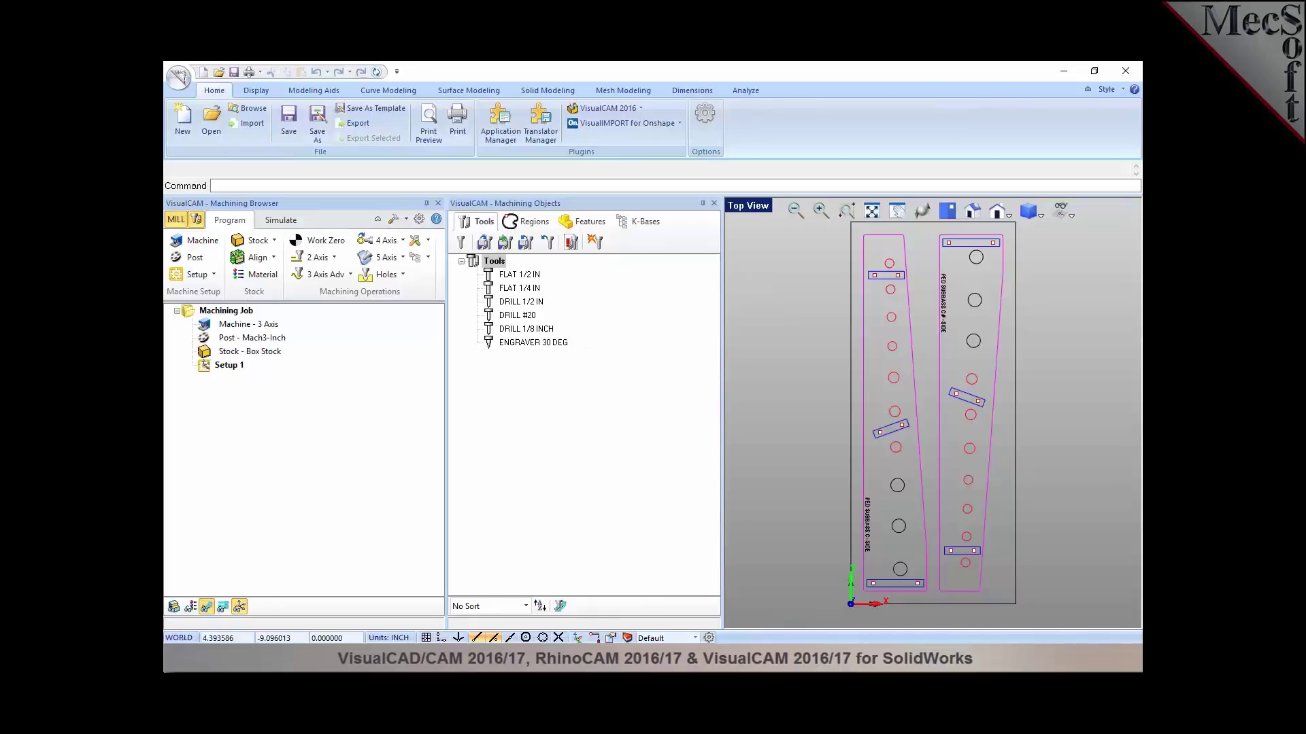
Step: Close the Machining Objects browser and display the part's layer list with the name column widened
{"action": "scroll", "coordinate": [816, 412], "scroll_direction": "down", "scroll_amount": 3}
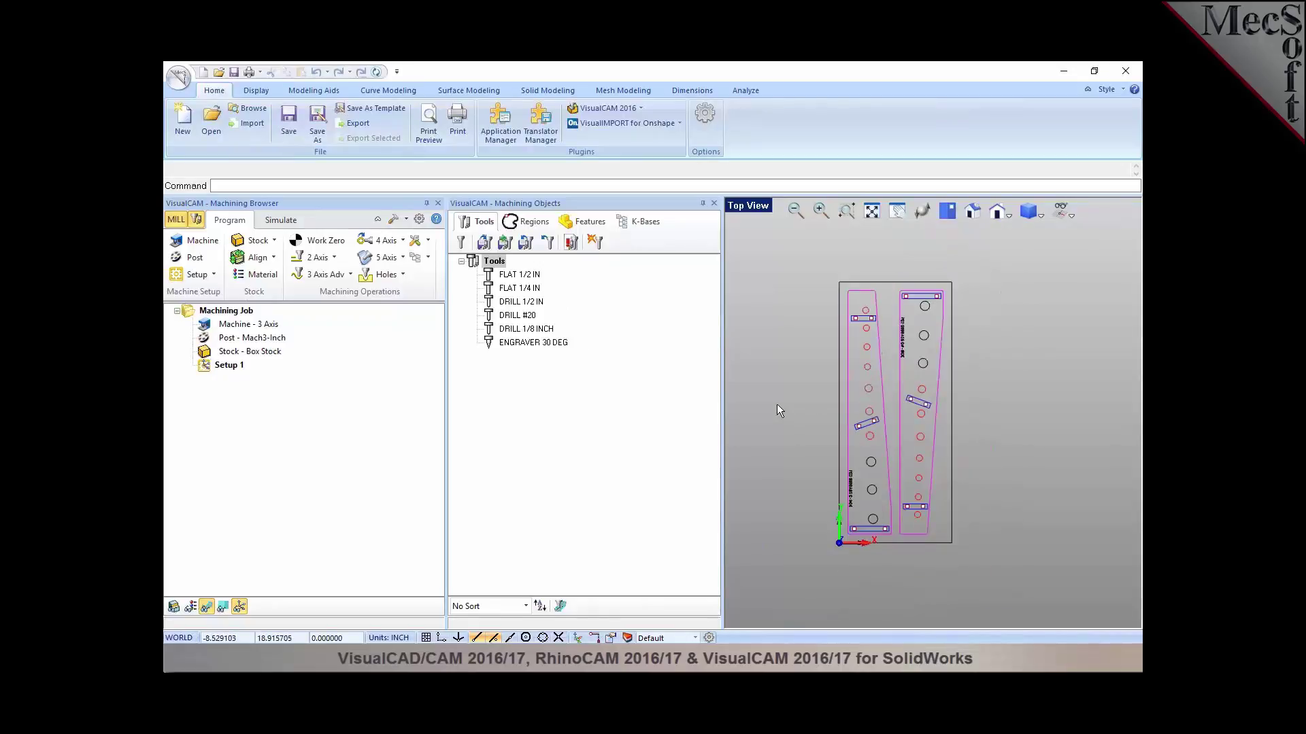
{"action": "left_click", "coordinate": [713, 202]}
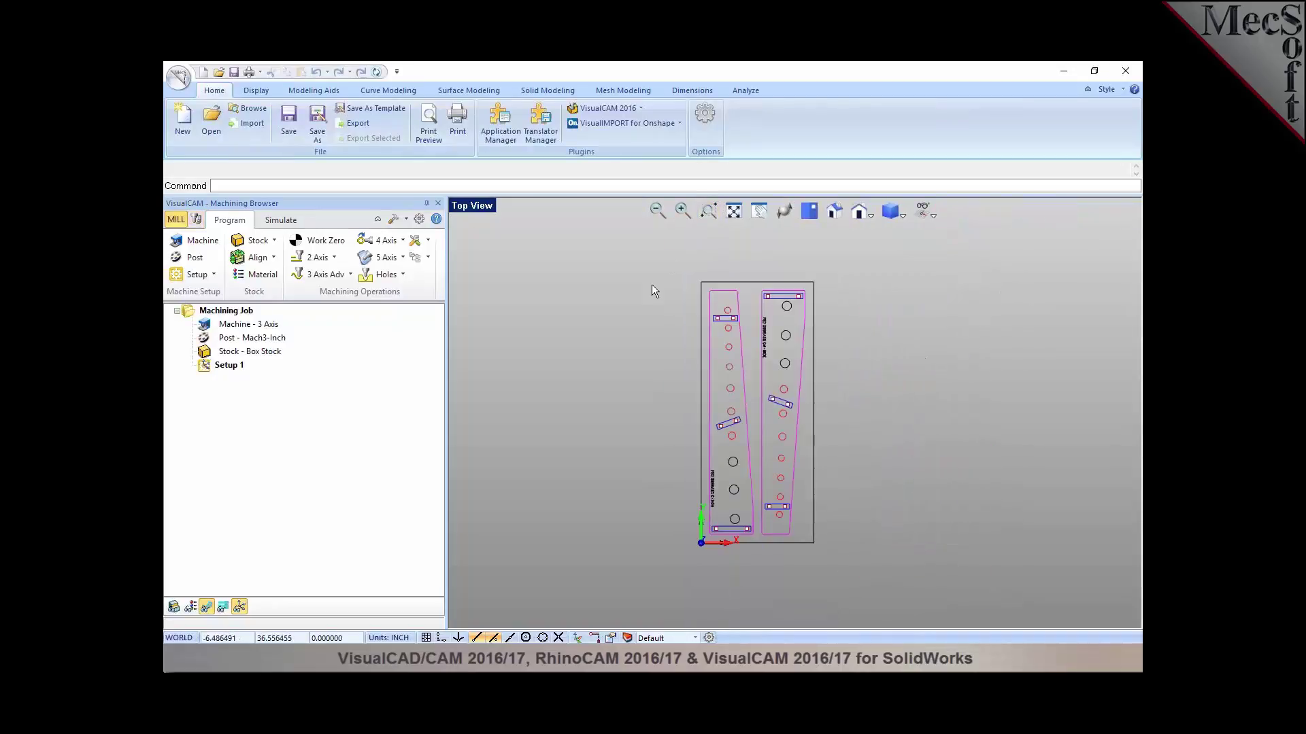
{"action": "scroll", "coordinate": [734, 411], "scroll_direction": "up", "scroll_amount": 1}
{"action": "scroll", "coordinate": [700, 299], "scroll_direction": "up", "scroll_amount": 1}
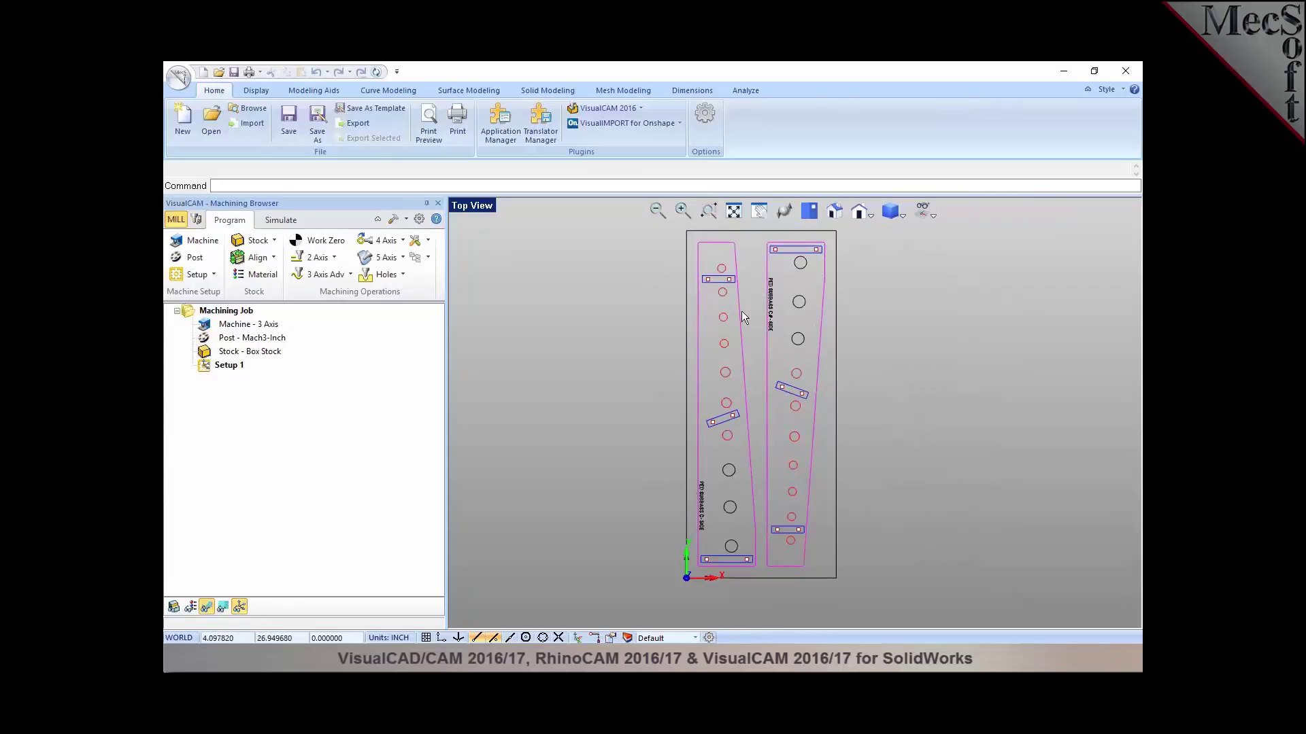
{"action": "scroll", "coordinate": [784, 391], "scroll_direction": "up", "scroll_amount": 1}
{"action": "scroll", "coordinate": [766, 391], "scroll_direction": "down", "scroll_amount": 2}
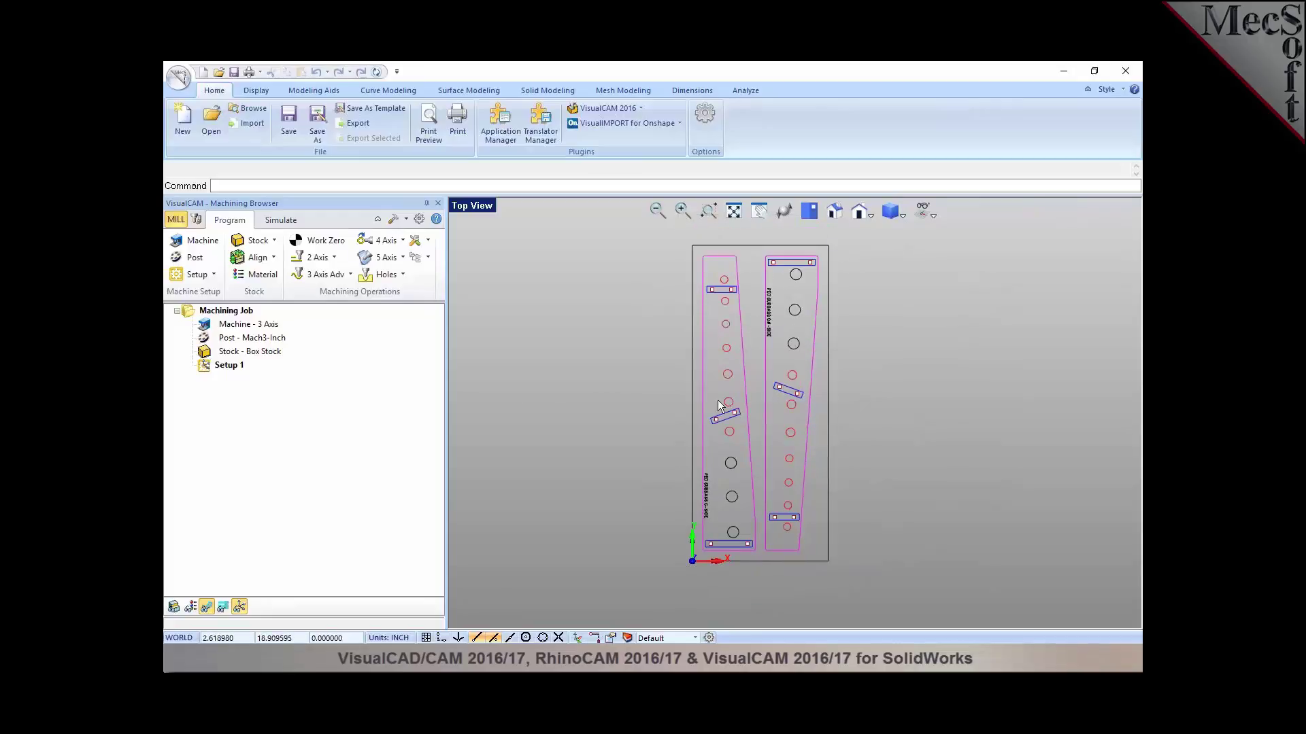
{"action": "scroll", "coordinate": [735, 444], "scroll_direction": "up", "scroll_amount": 1}
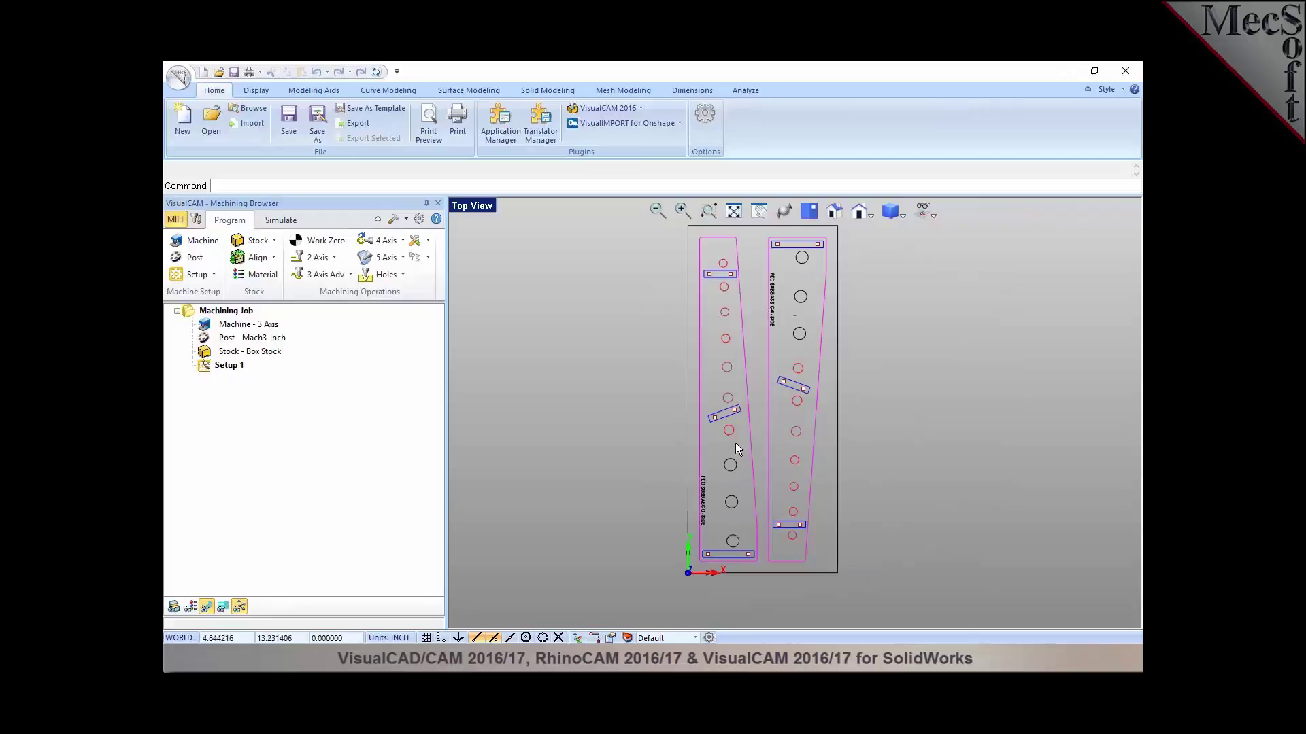
{"action": "left_click", "coordinate": [626, 638]}
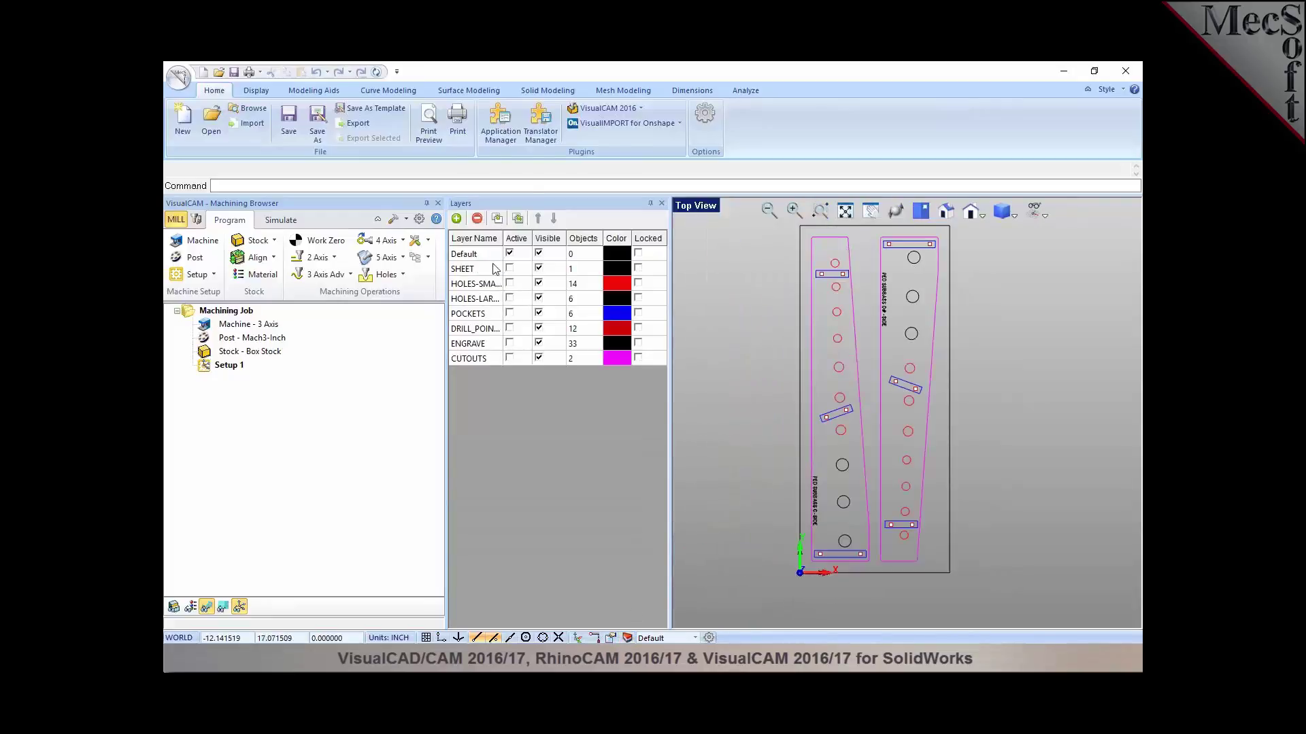
{"action": "left_click_drag", "start_coordinate": [502, 236], "coordinate": [514, 236]}
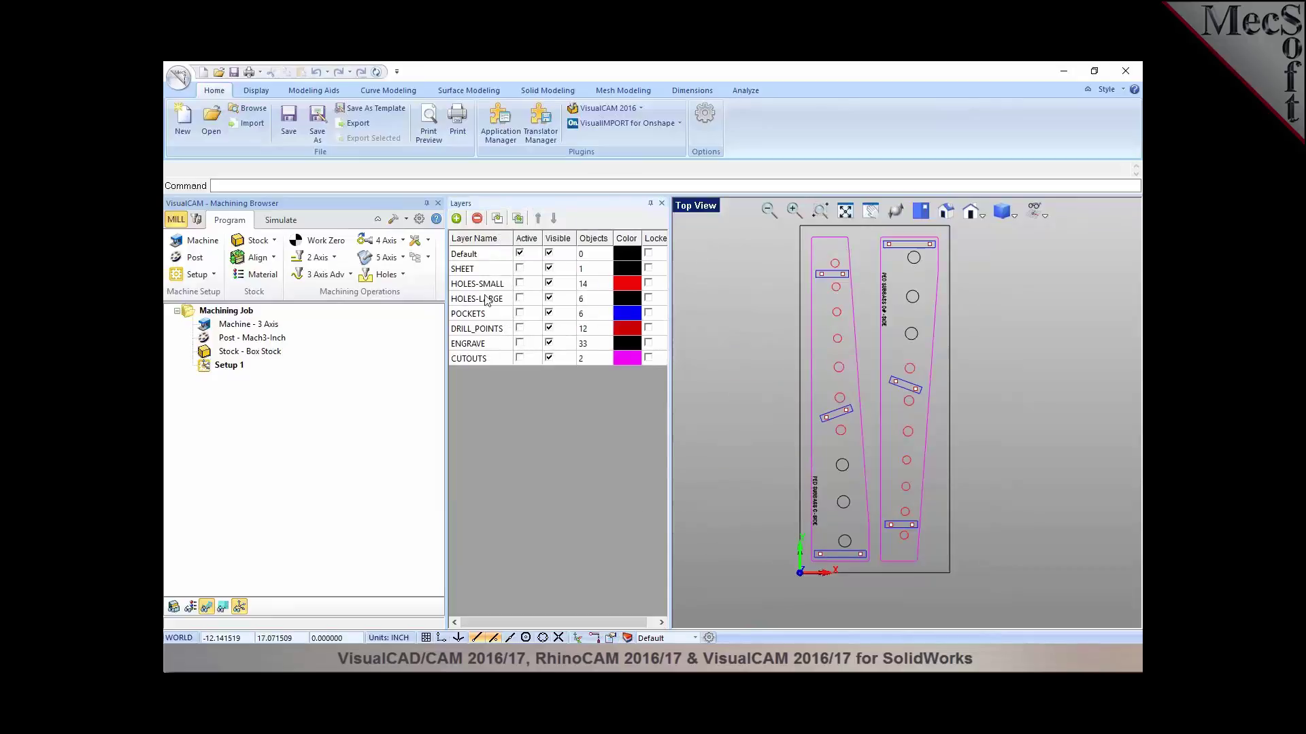
Step: Examine the HOLES-SMALL, HOLES-LARGE and POCKETS layers and the matching geometry on the two panels
{"action": "left_click", "coordinate": [488, 288]}
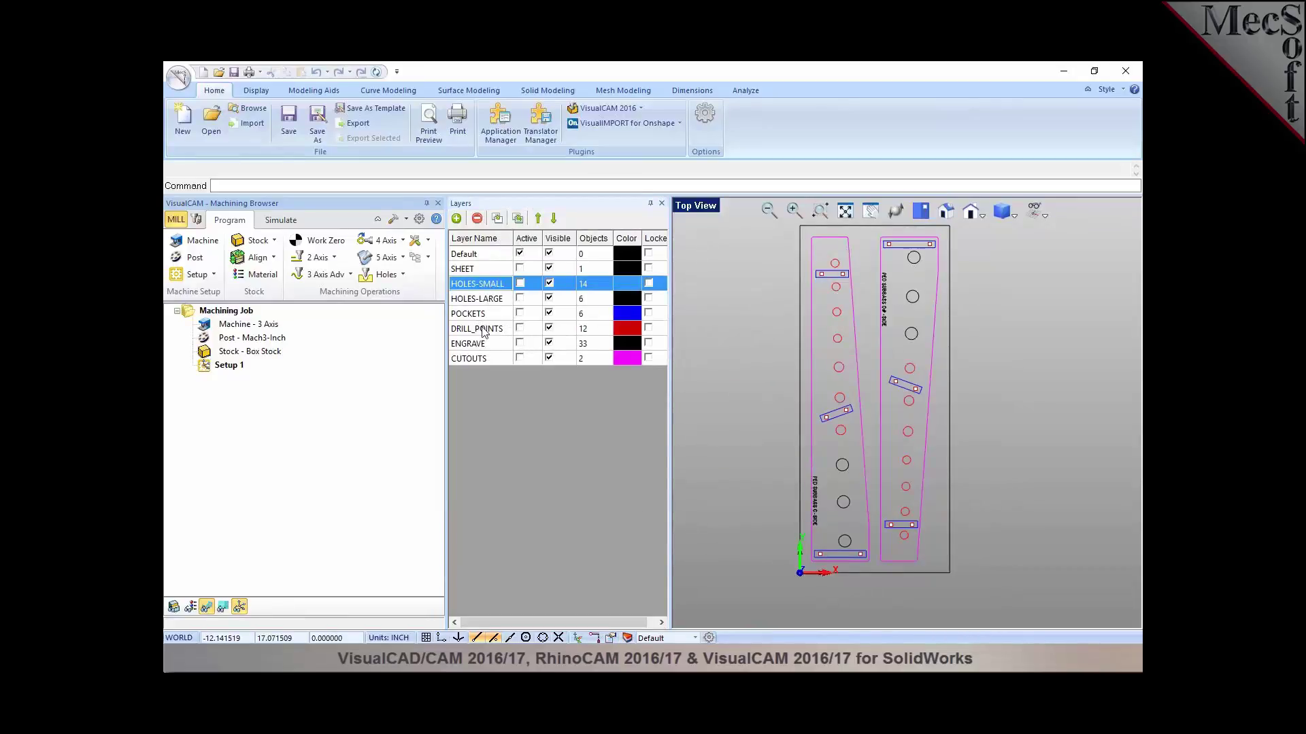
{"action": "left_click", "coordinate": [489, 299]}
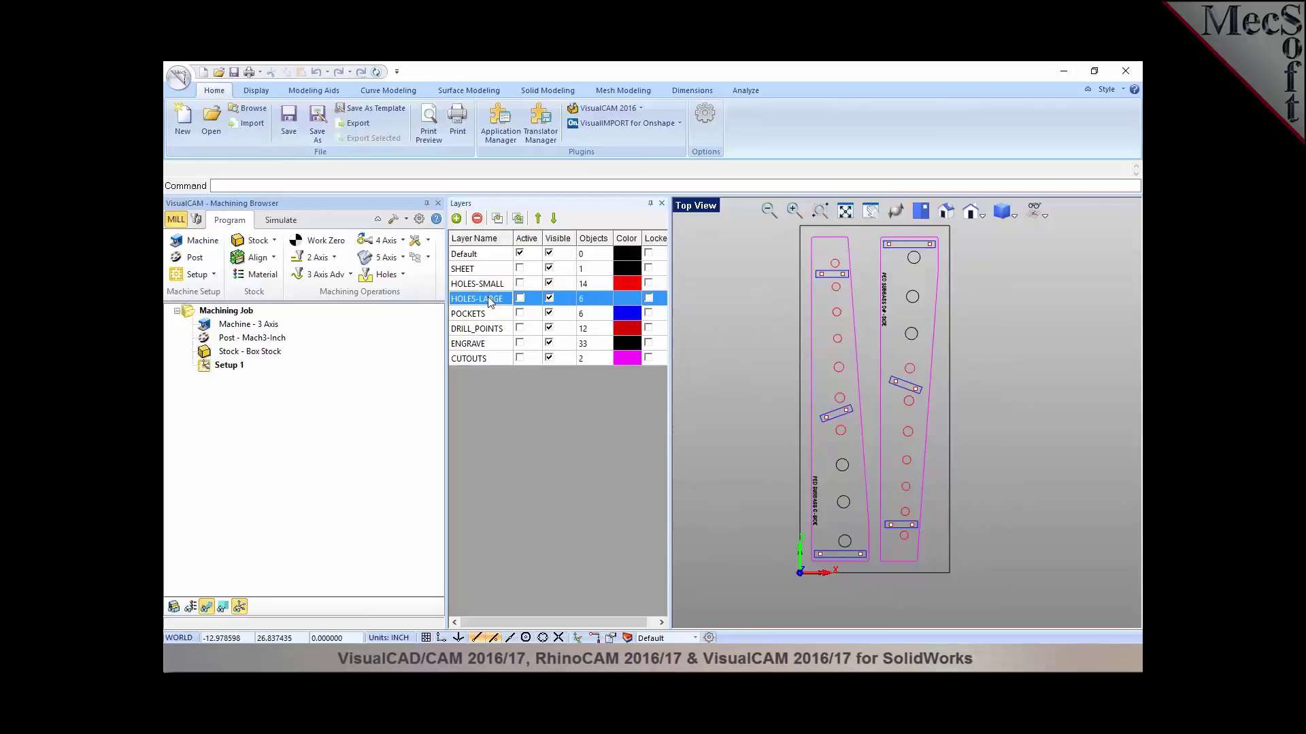
{"action": "left_click", "coordinate": [488, 289]}
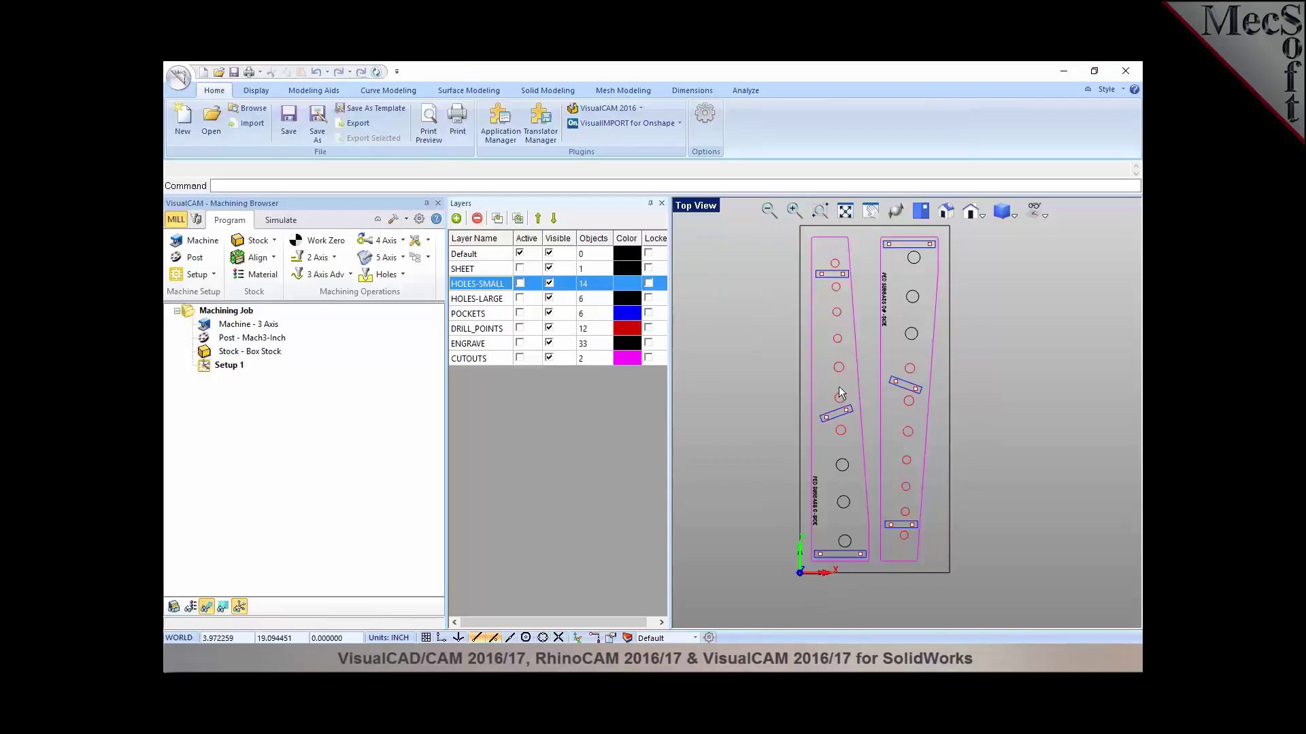
{"action": "left_click", "coordinate": [495, 303]}
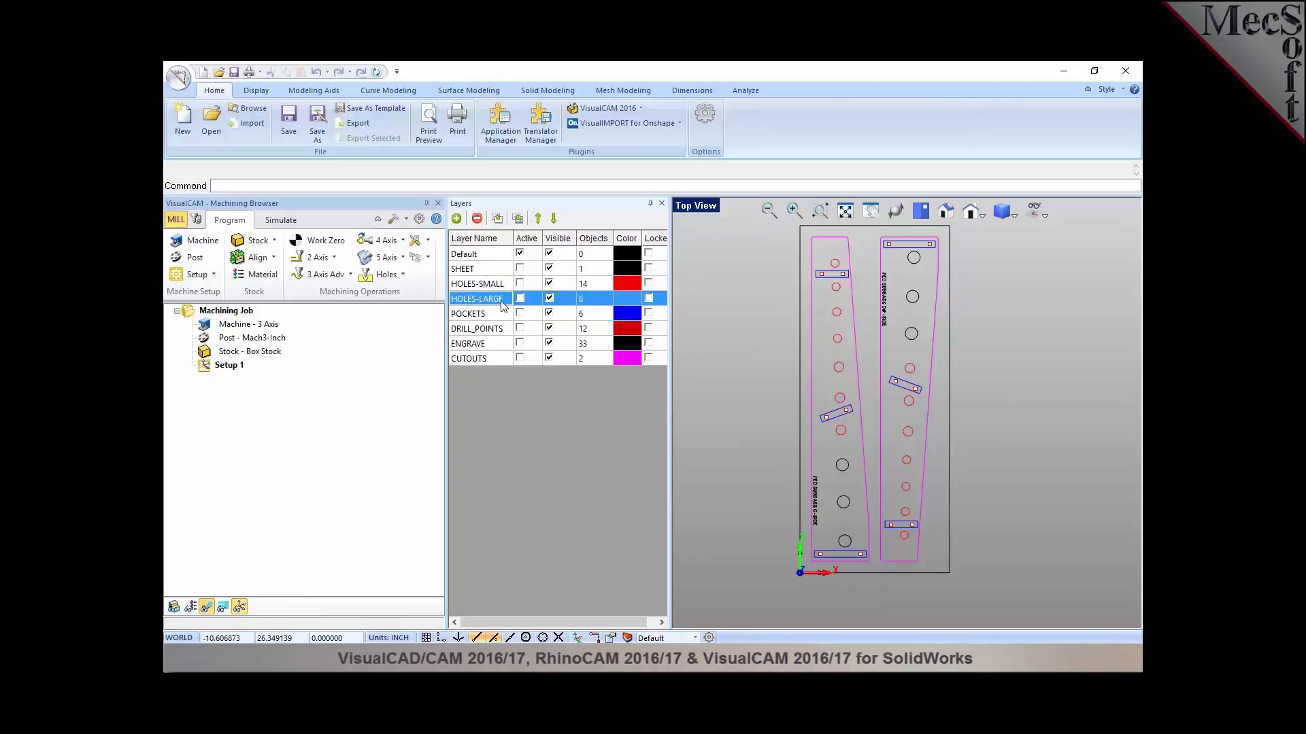
{"action": "left_click", "coordinate": [501, 315]}
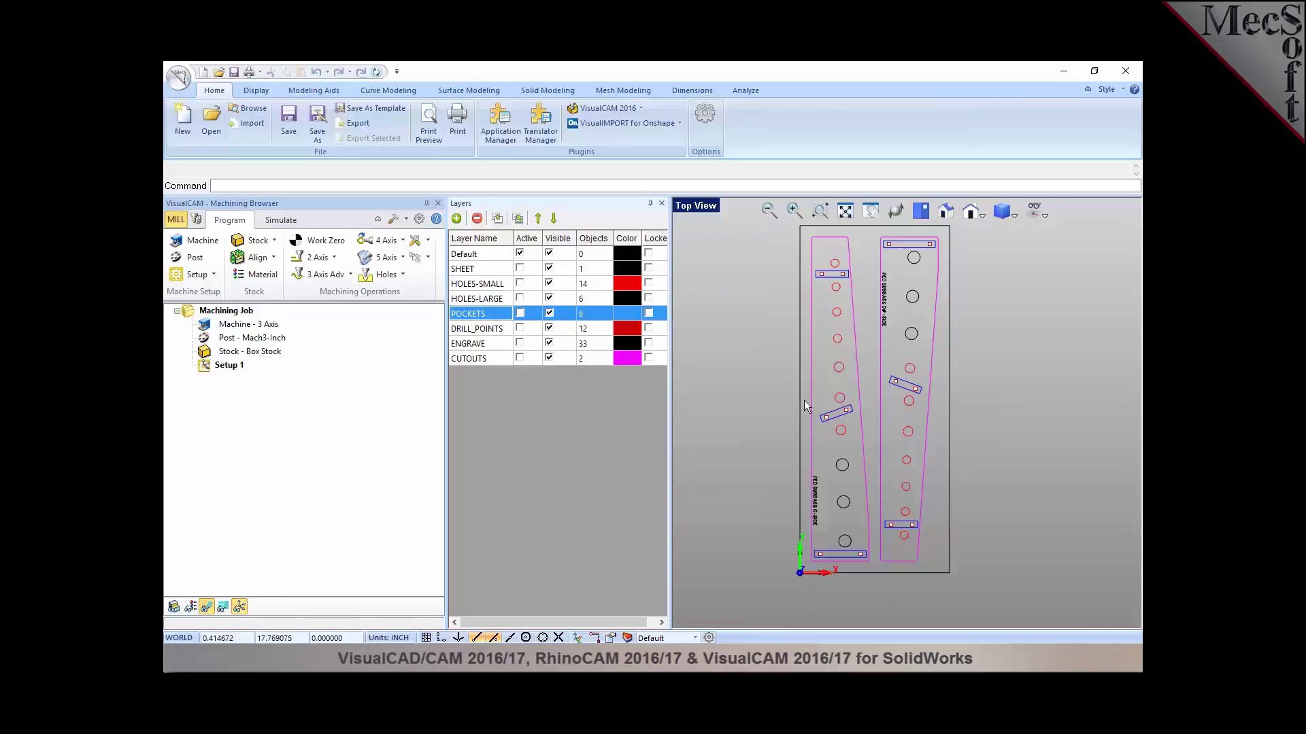
{"action": "left_click", "coordinate": [904, 388]}
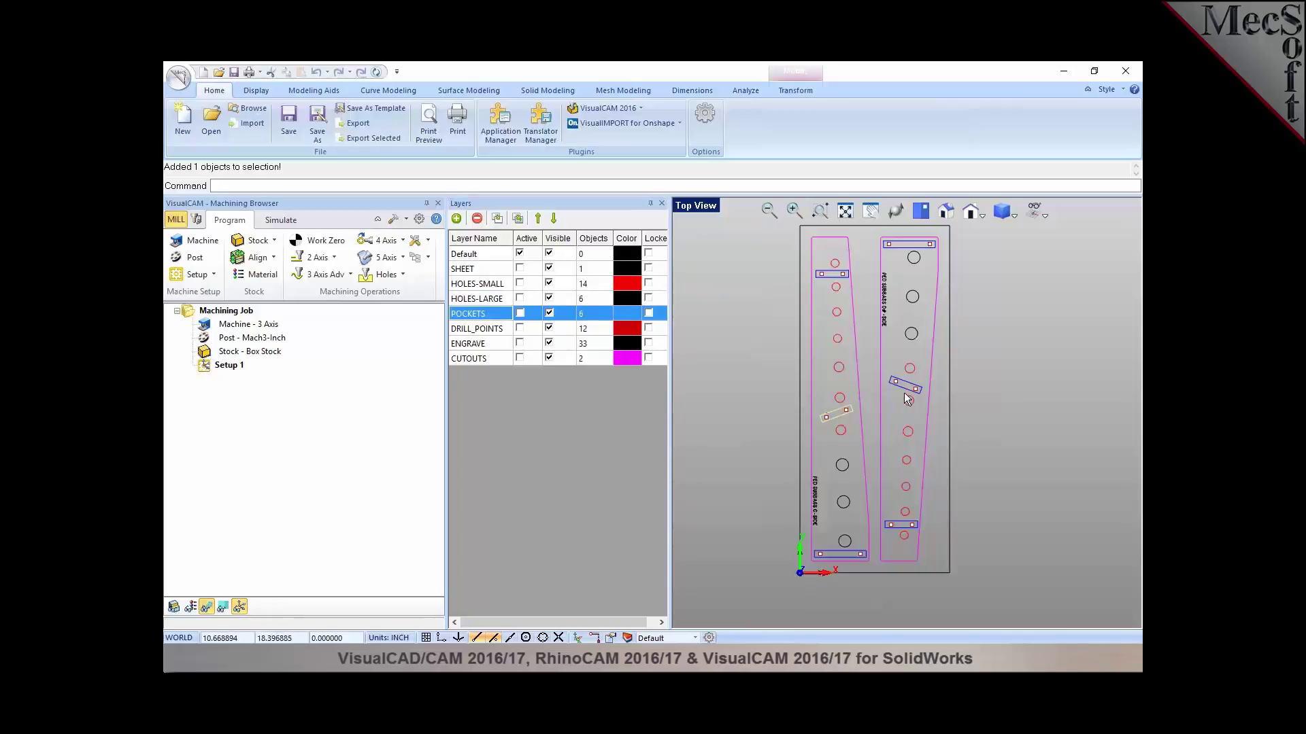
{"action": "left_click", "coordinate": [910, 244]}
{"action": "left_click", "coordinate": [683, 318]}
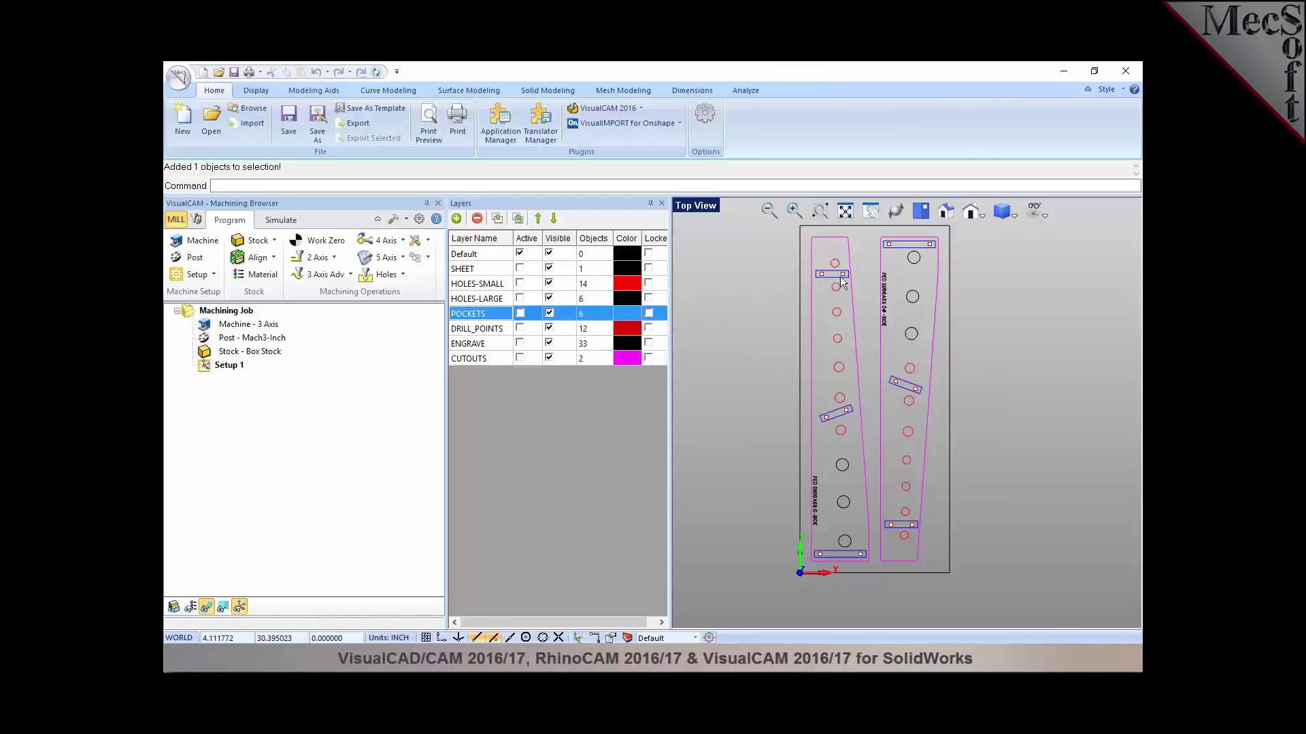
Step: Examine the DRILL_POINTS and ENGRAVE layers, the engraved text and the cutout outlines of both panels
{"action": "left_click", "coordinate": [467, 332]}
{"action": "left_click", "coordinate": [473, 345]}
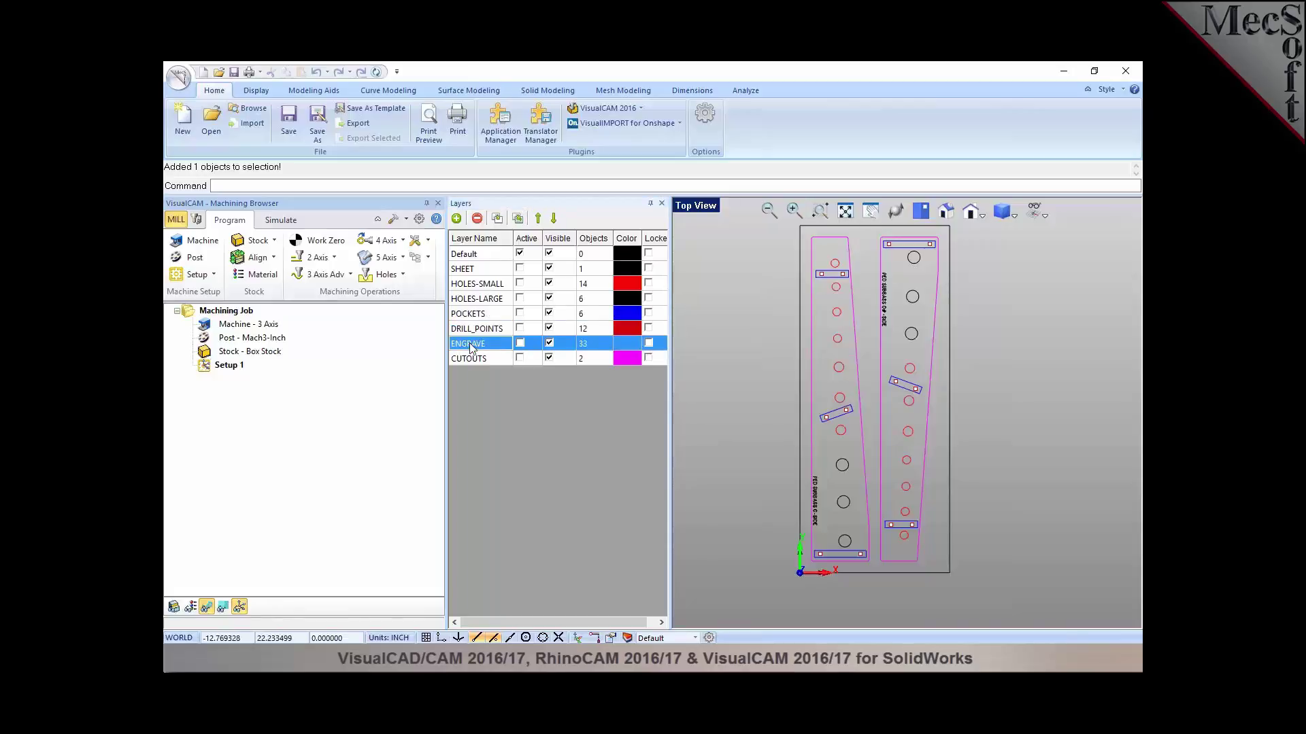
{"action": "scroll", "coordinate": [895, 305], "scroll_direction": "up", "scroll_amount": 1}
{"action": "scroll", "coordinate": [895, 304], "scroll_direction": "up", "scroll_amount": 4}
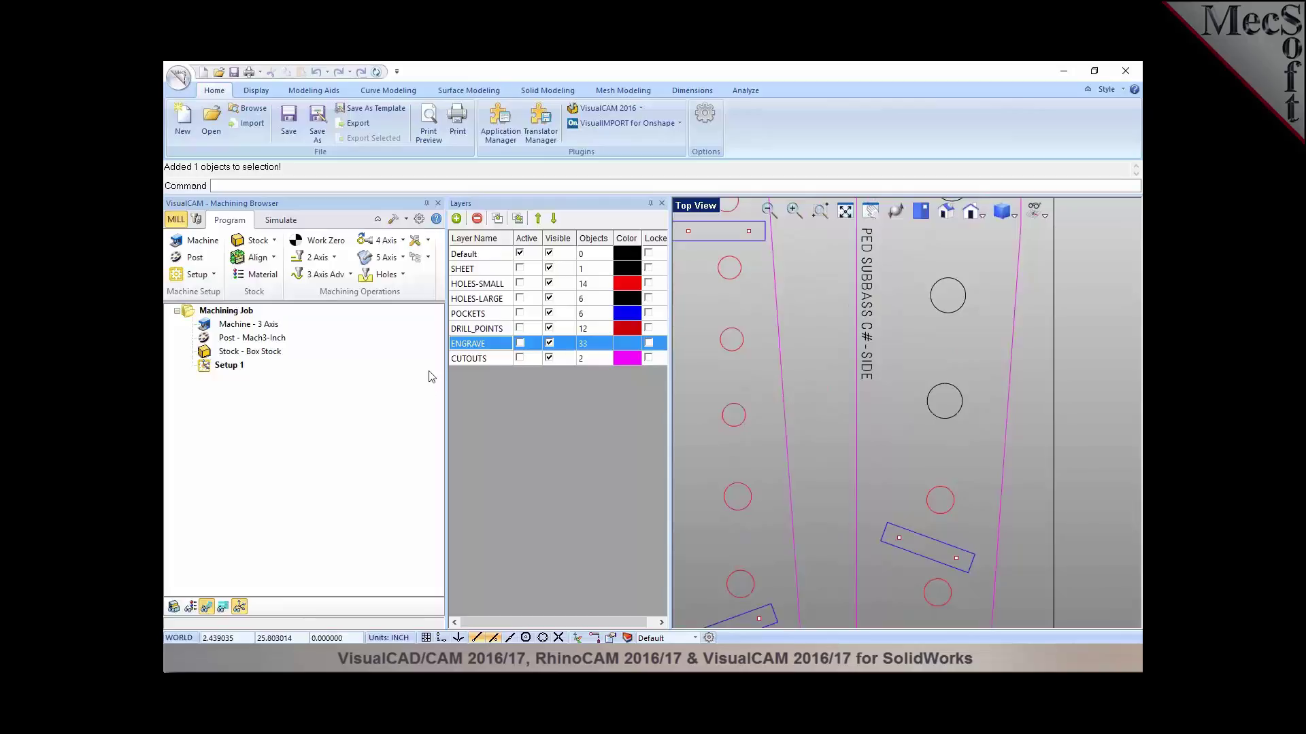
{"action": "scroll", "coordinate": [877, 381], "scroll_direction": "down", "scroll_amount": 4}
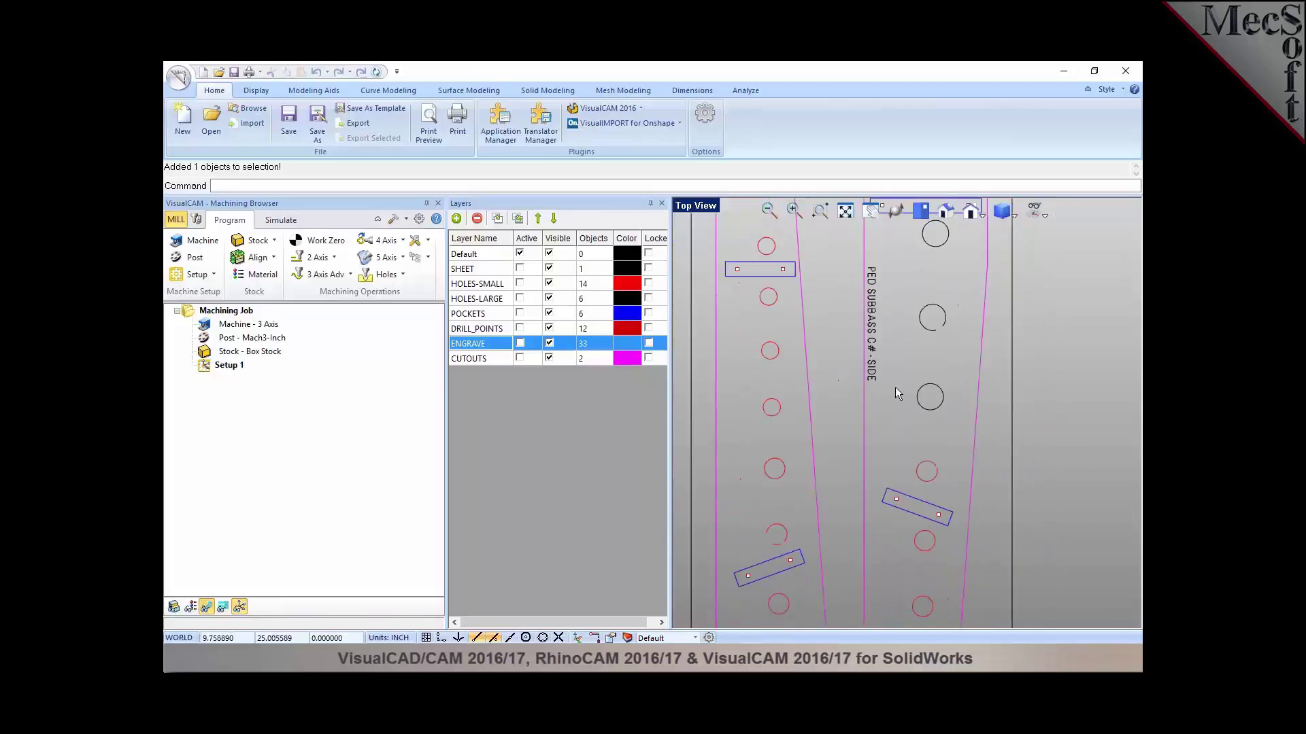
{"action": "left_click", "coordinate": [877, 399]}
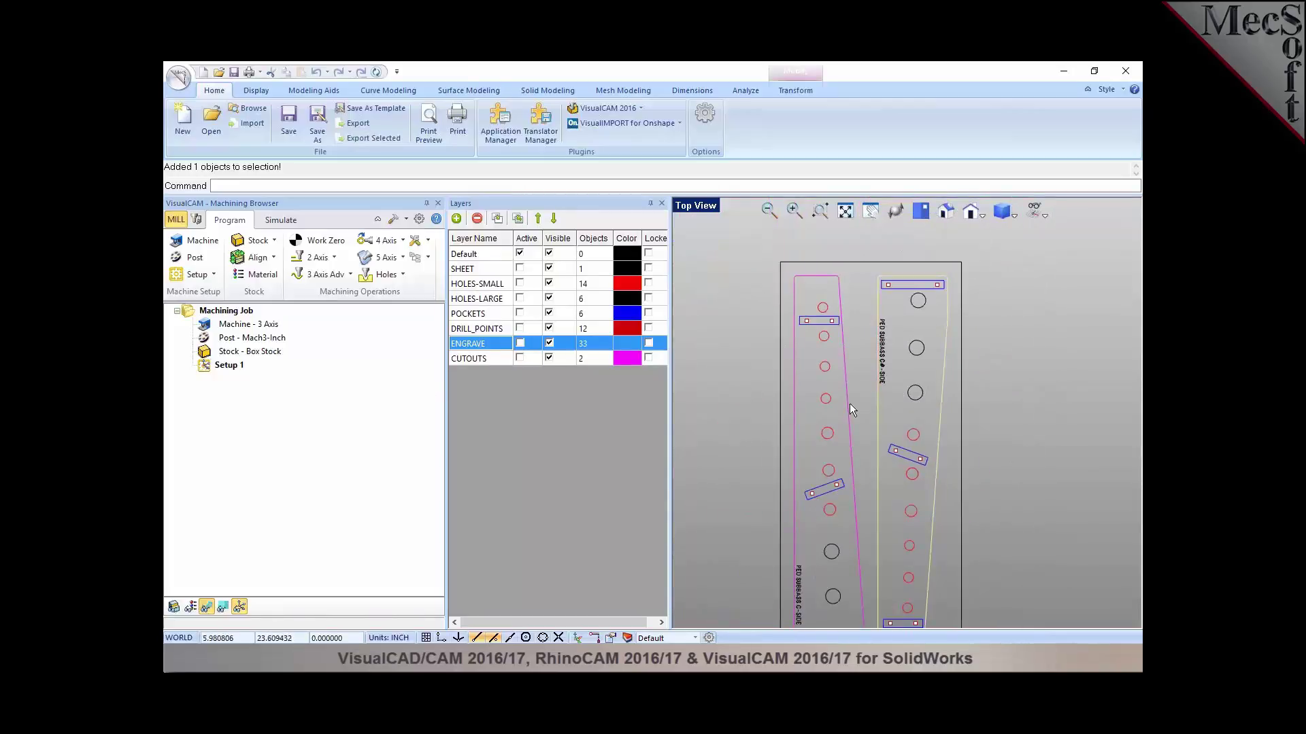
{"action": "left_click", "coordinate": [847, 403]}
{"action": "key", "text": "Escape"}
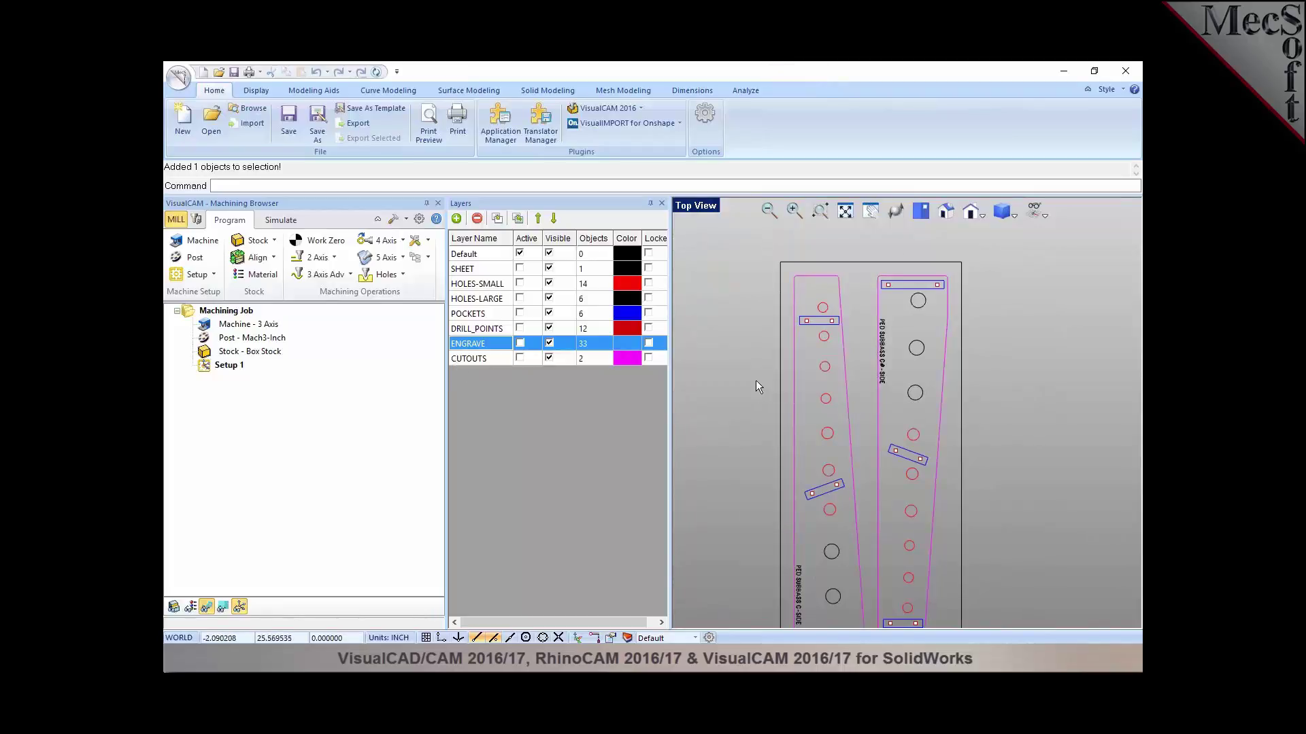
{"action": "scroll", "coordinate": [758, 376], "scroll_direction": "up", "scroll_amount": 2}
{"action": "scroll", "coordinate": [805, 305], "scroll_direction": "down", "scroll_amount": 3}
{"action": "scroll", "coordinate": [805, 304], "scroll_direction": "down", "scroll_amount": 1}
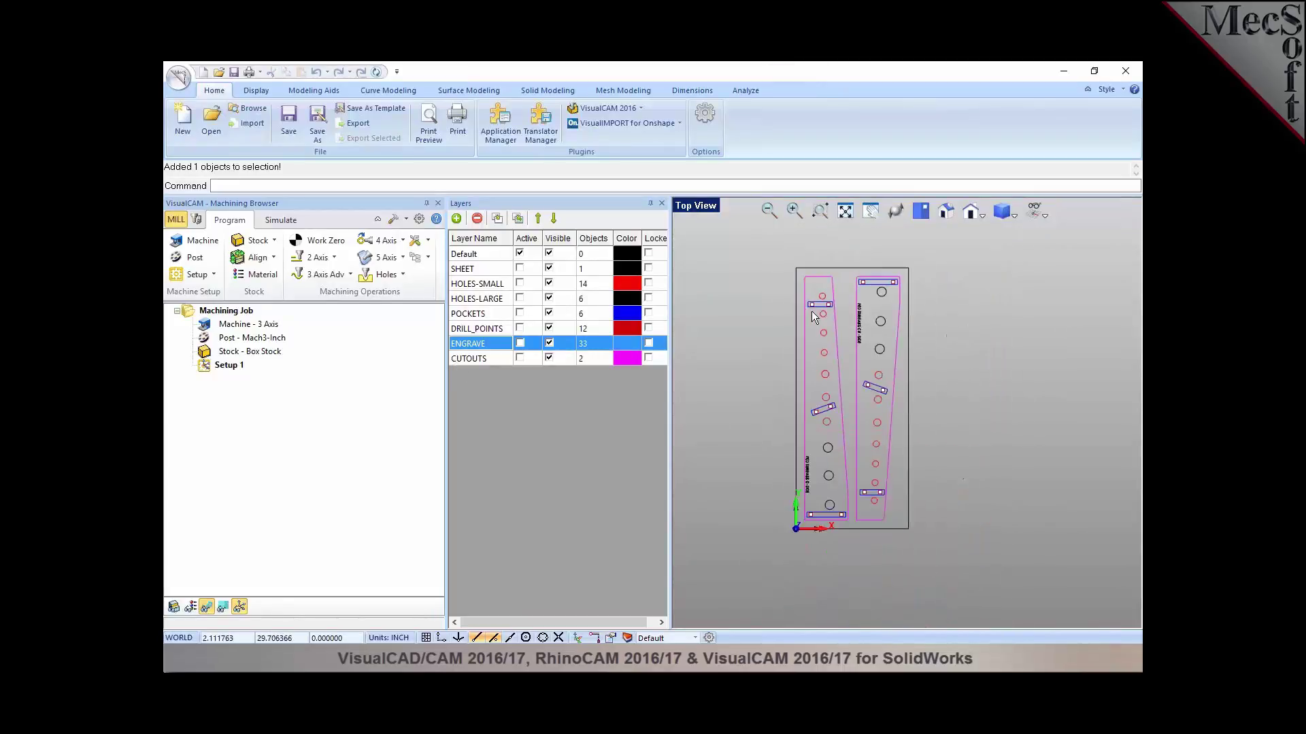
{"action": "scroll", "coordinate": [814, 319], "scroll_direction": "up", "scroll_amount": 1}
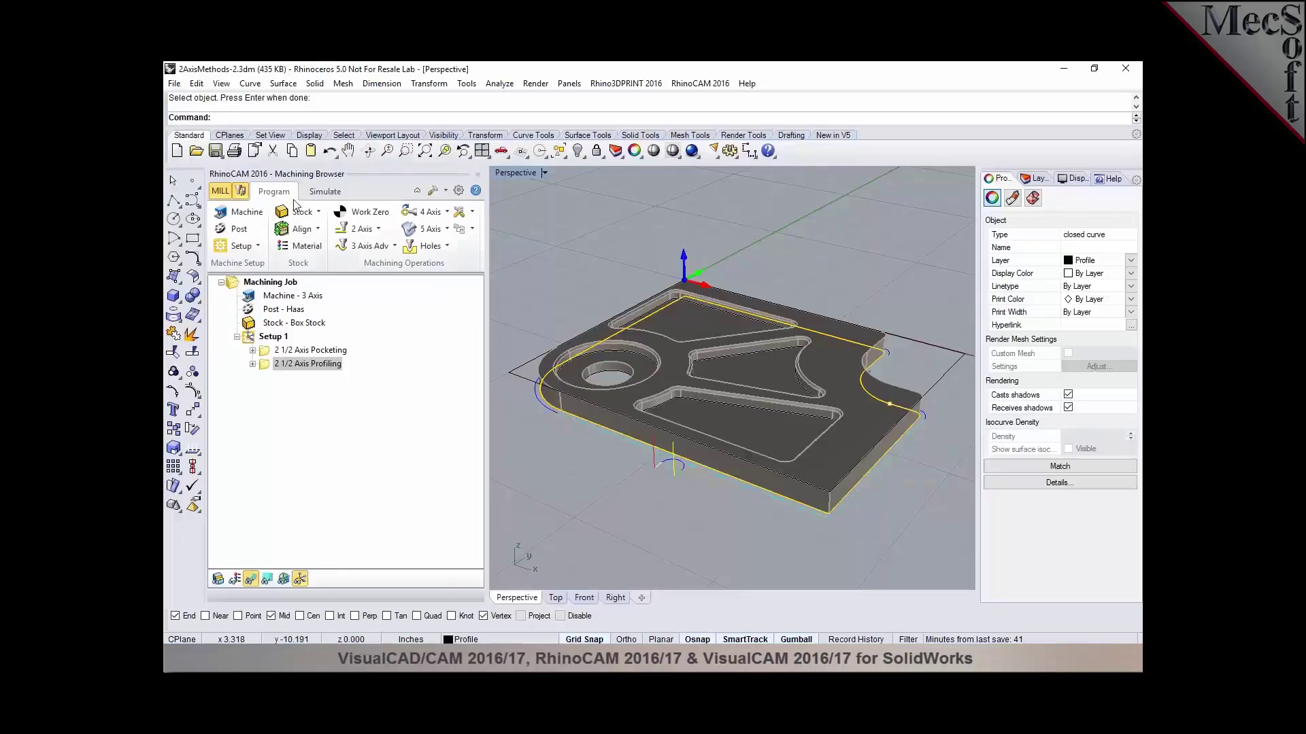
Step: Switch to Rhino with RhinoCAM and open the part file Part-101.3dm from the KnowledgeBases folder
{"action": "left_click", "coordinate": [196, 152]}
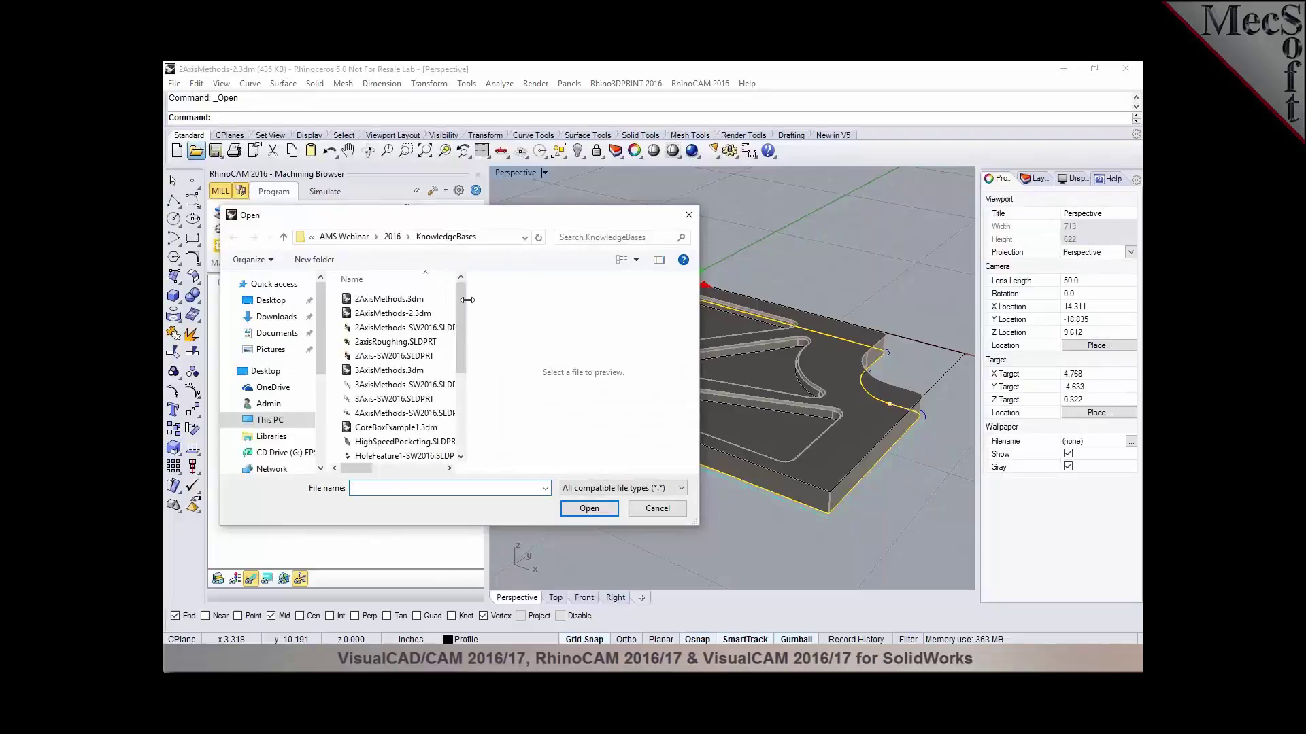
{"action": "left_click_drag", "start_coordinate": [460, 308], "coordinate": [461, 362]}
{"action": "left_click", "coordinate": [378, 415]}
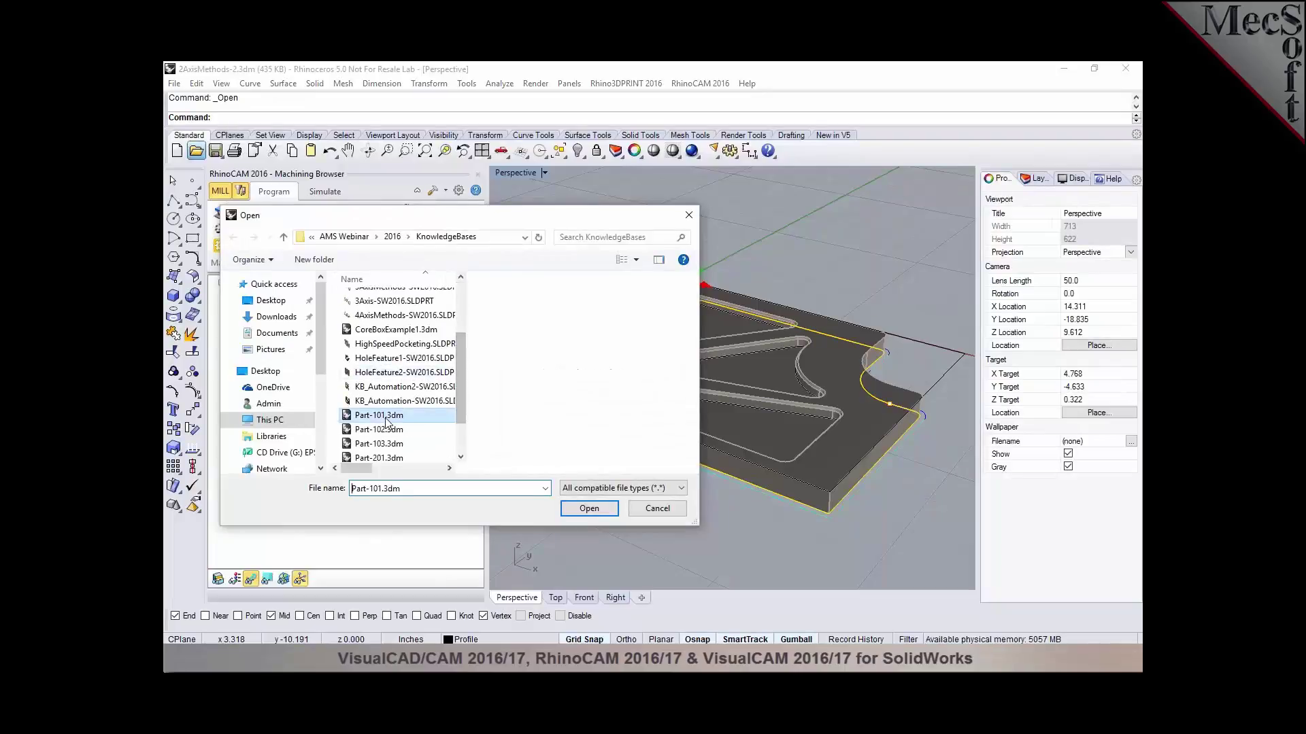
{"action": "left_click", "coordinate": [589, 509]}
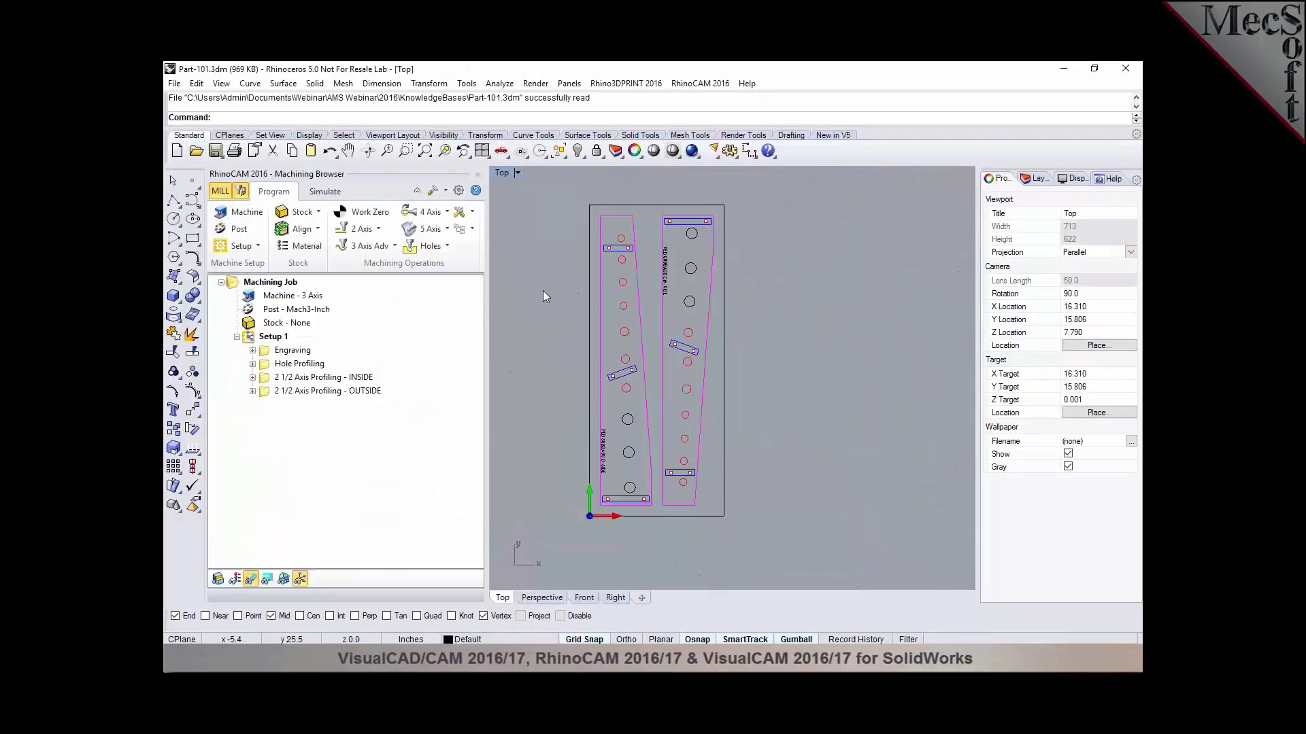
Step: Display the layer list of Part-101 beside its panel geometry
{"action": "scroll", "coordinate": [672, 328], "scroll_direction": "down", "scroll_amount": 2}
{"action": "scroll", "coordinate": [672, 327], "scroll_direction": "up", "scroll_amount": 3}
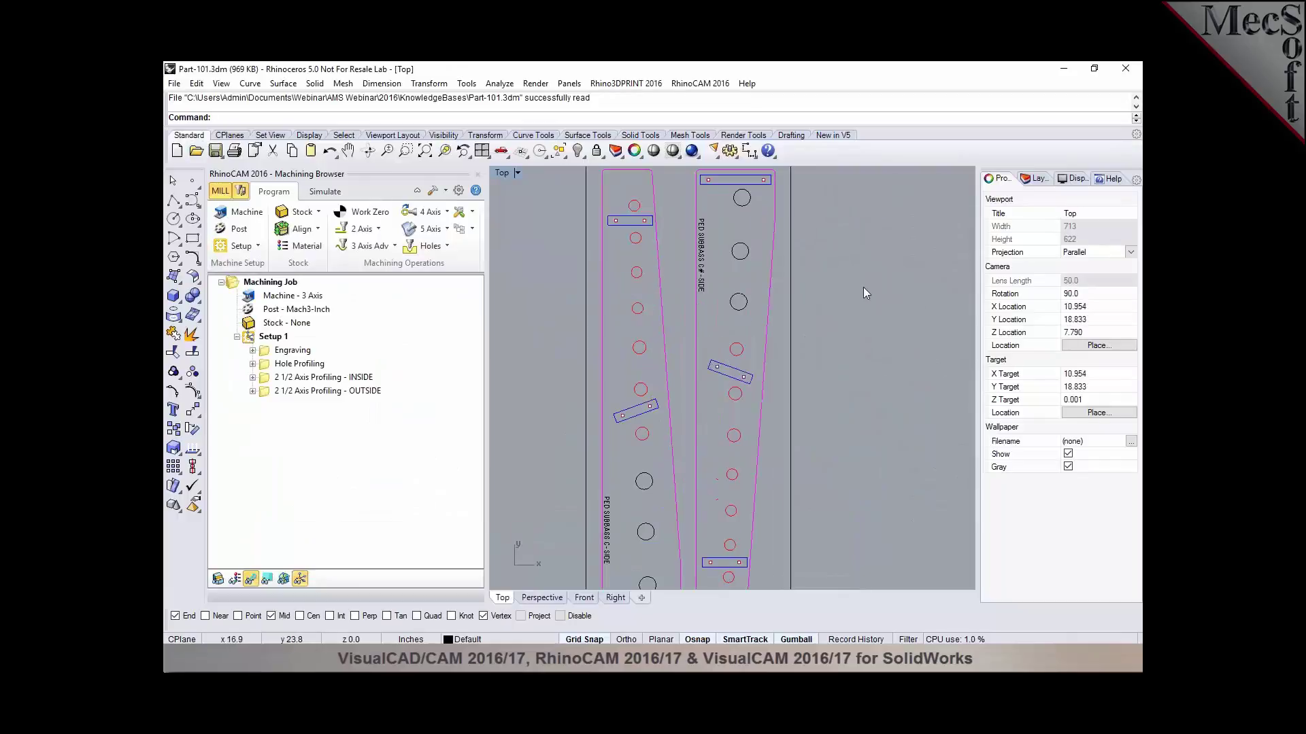
{"action": "left_click", "coordinate": [1033, 179]}
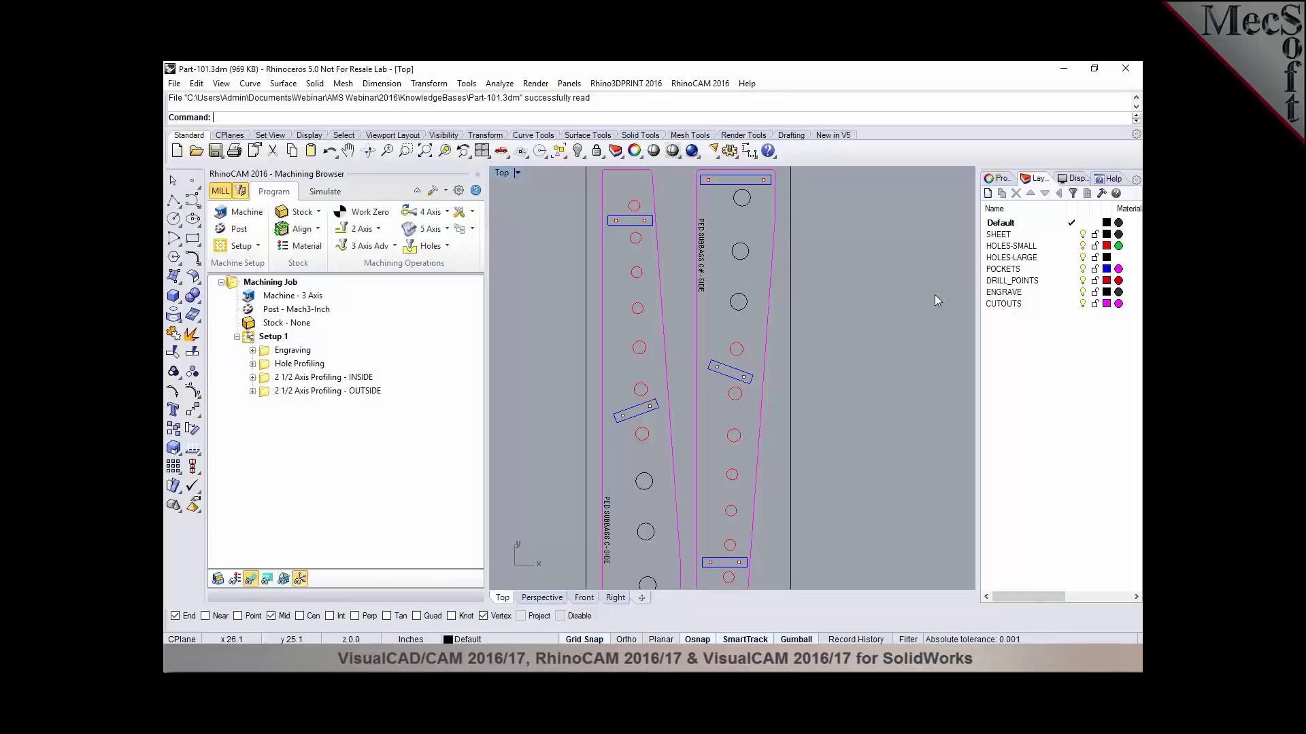
{"action": "scroll", "coordinate": [816, 367], "scroll_direction": "down", "scroll_amount": 3}
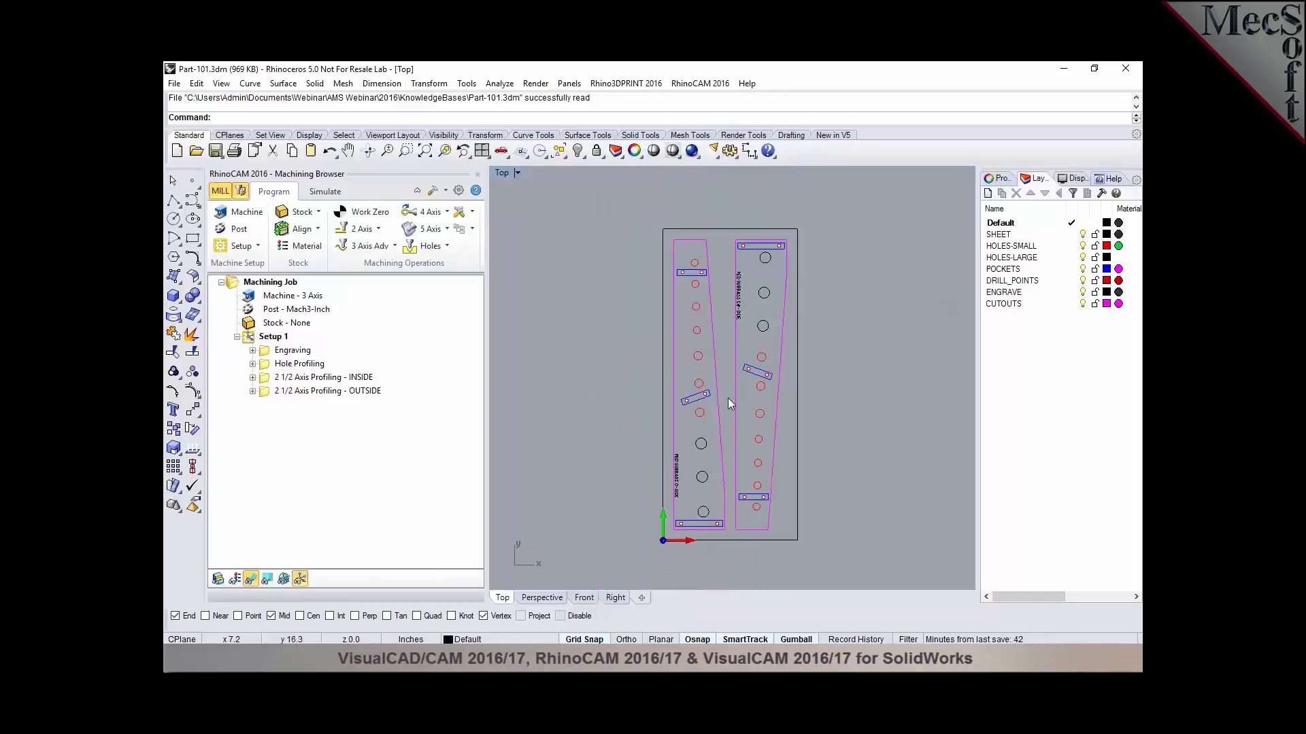
{"action": "scroll", "coordinate": [728, 404], "scroll_direction": "up", "scroll_amount": 1}
Step: Display the Engraving operation's toolpath and examine it along the engraved text and drill points of both panels
{"action": "left_click", "coordinate": [291, 351]}
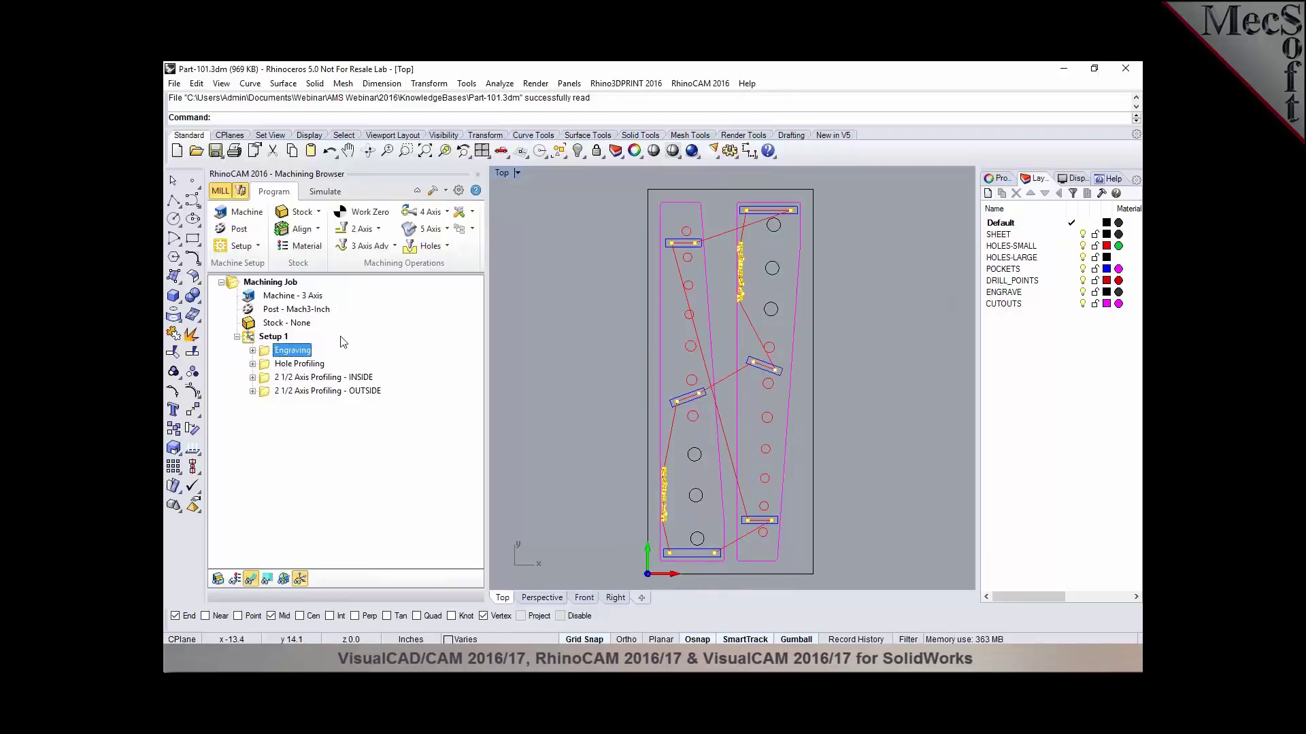
{"action": "scroll", "coordinate": [709, 202], "scroll_direction": "up", "scroll_amount": 3}
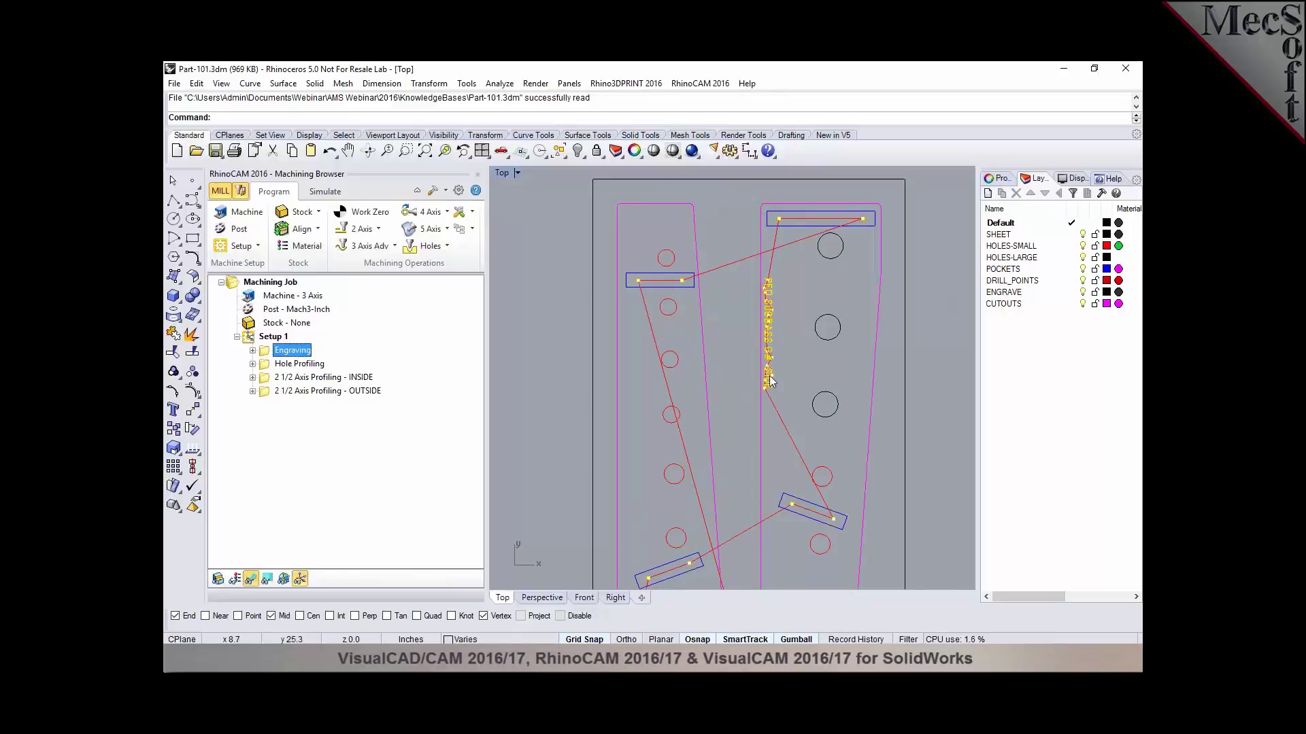
{"action": "scroll", "coordinate": [782, 288], "scroll_direction": "up", "scroll_amount": 3}
{"action": "scroll", "coordinate": [757, 286], "scroll_direction": "down", "scroll_amount": 8}
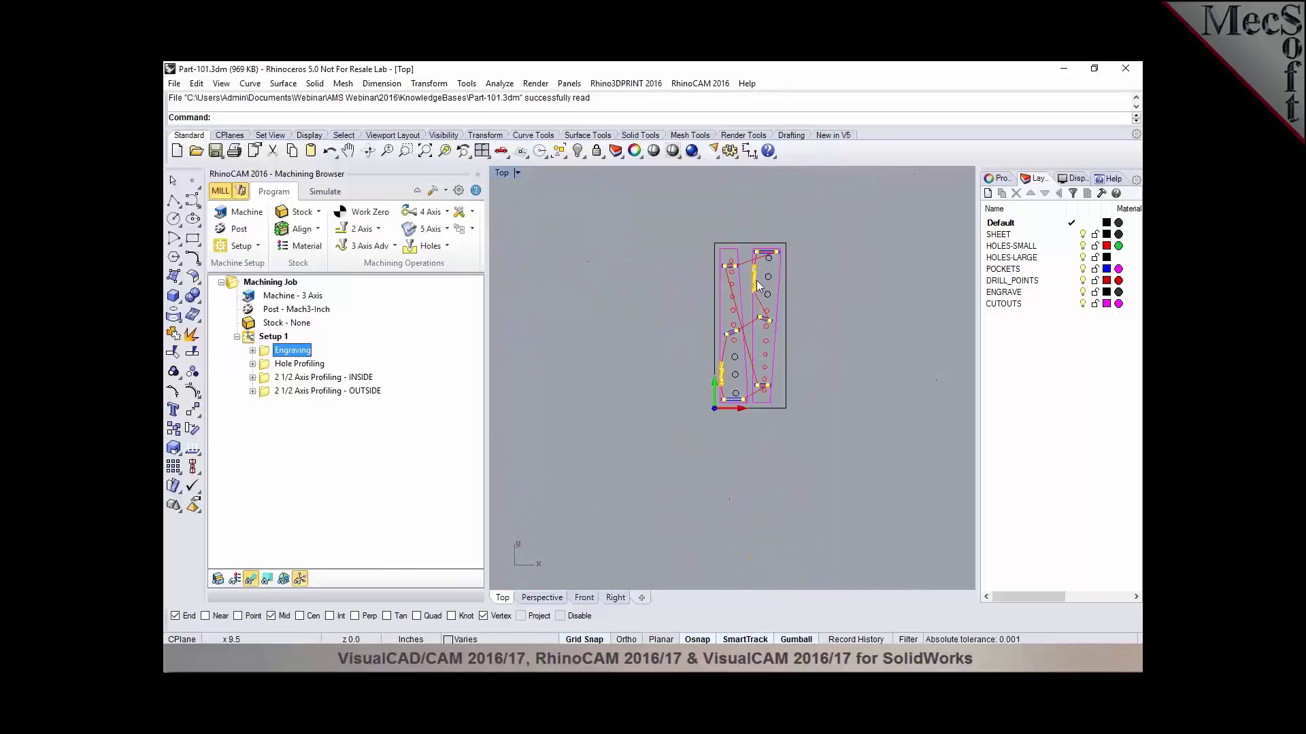
{"action": "scroll", "coordinate": [757, 285], "scroll_direction": "up", "scroll_amount": 2}
Step: Examine the toolpaths of the Hole Profiling, 2 1/2 Axis Profiling - INSIDE and 2 1/2 Axis Profiling - OUTSIDE operations
{"action": "left_click", "coordinate": [312, 364]}
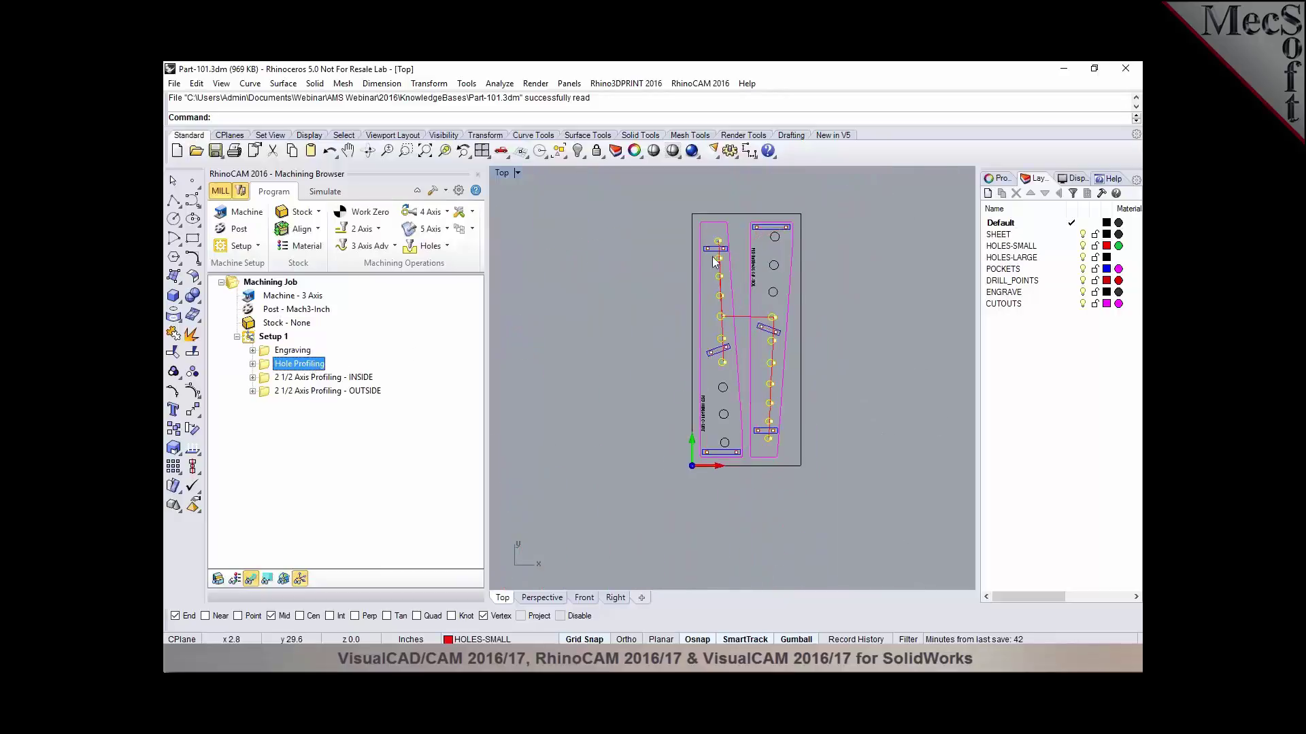
{"action": "scroll", "coordinate": [714, 261], "scroll_direction": "up", "scroll_amount": 3}
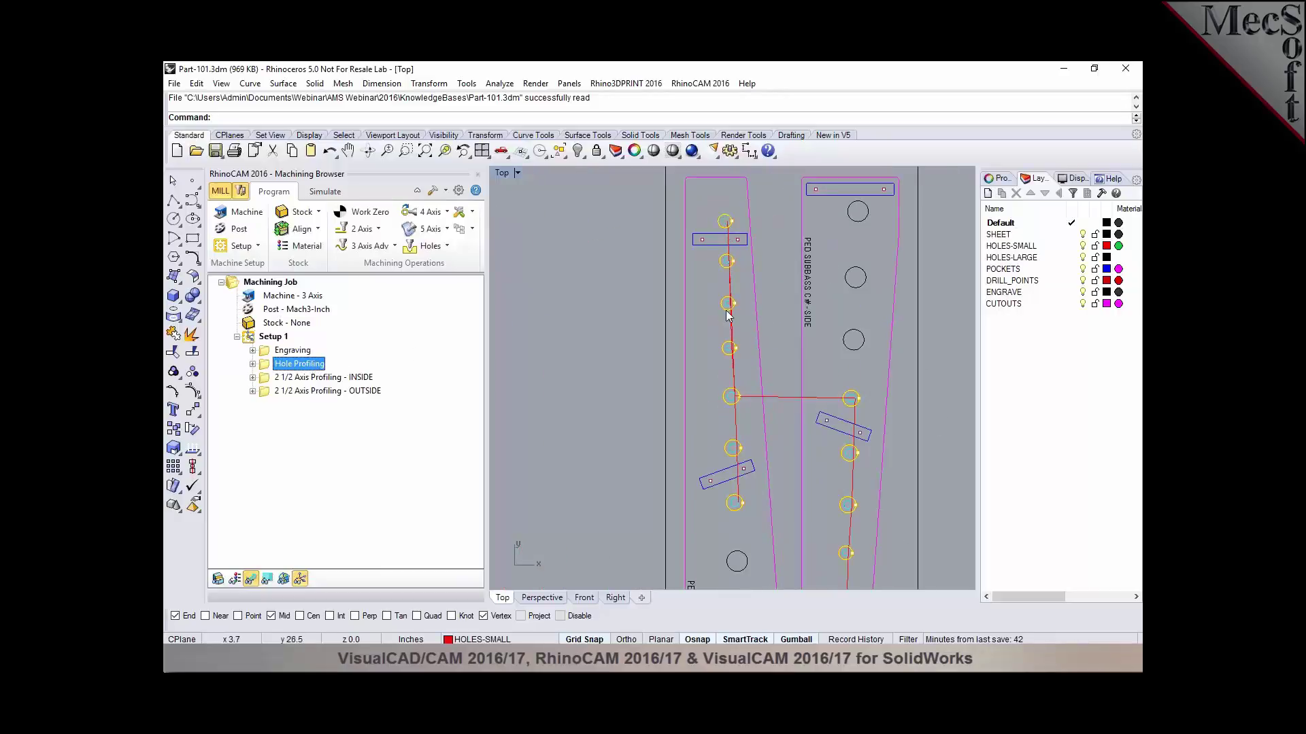
{"action": "scroll", "coordinate": [827, 370], "scroll_direction": "down", "scroll_amount": 3}
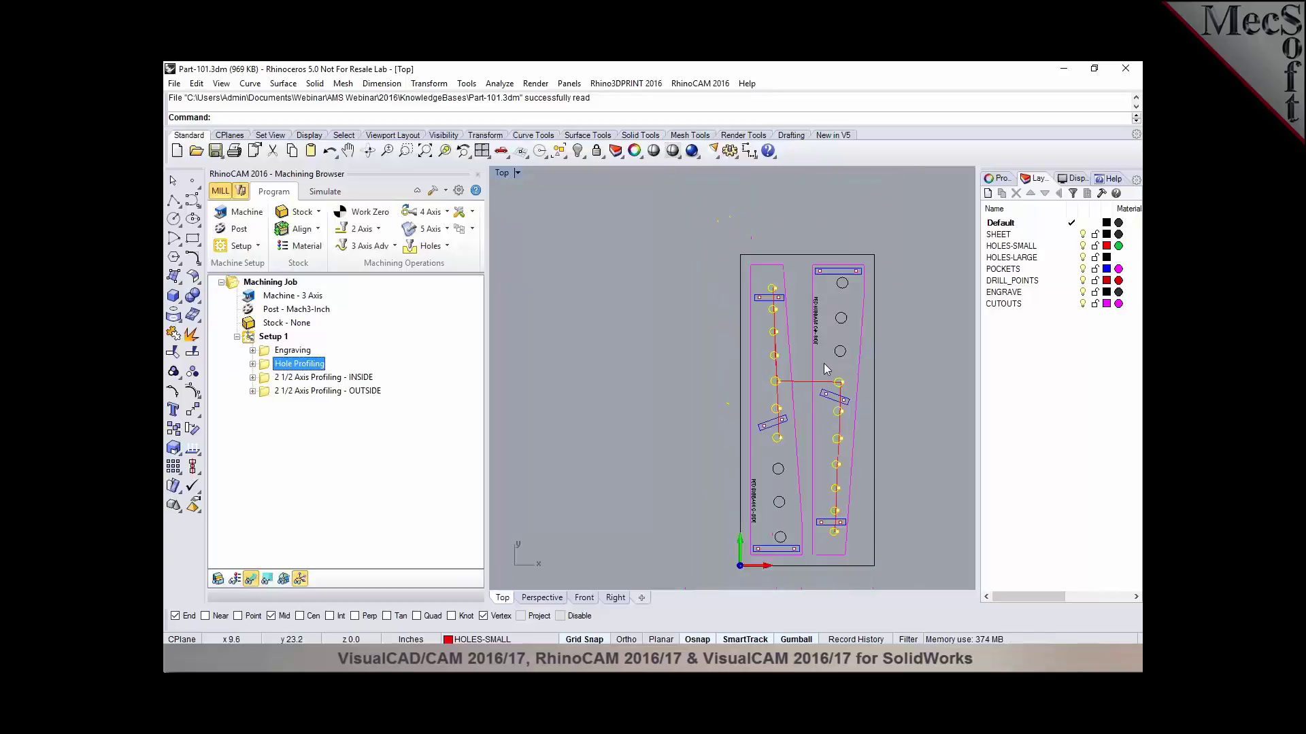
{"action": "left_click", "coordinate": [276, 378]}
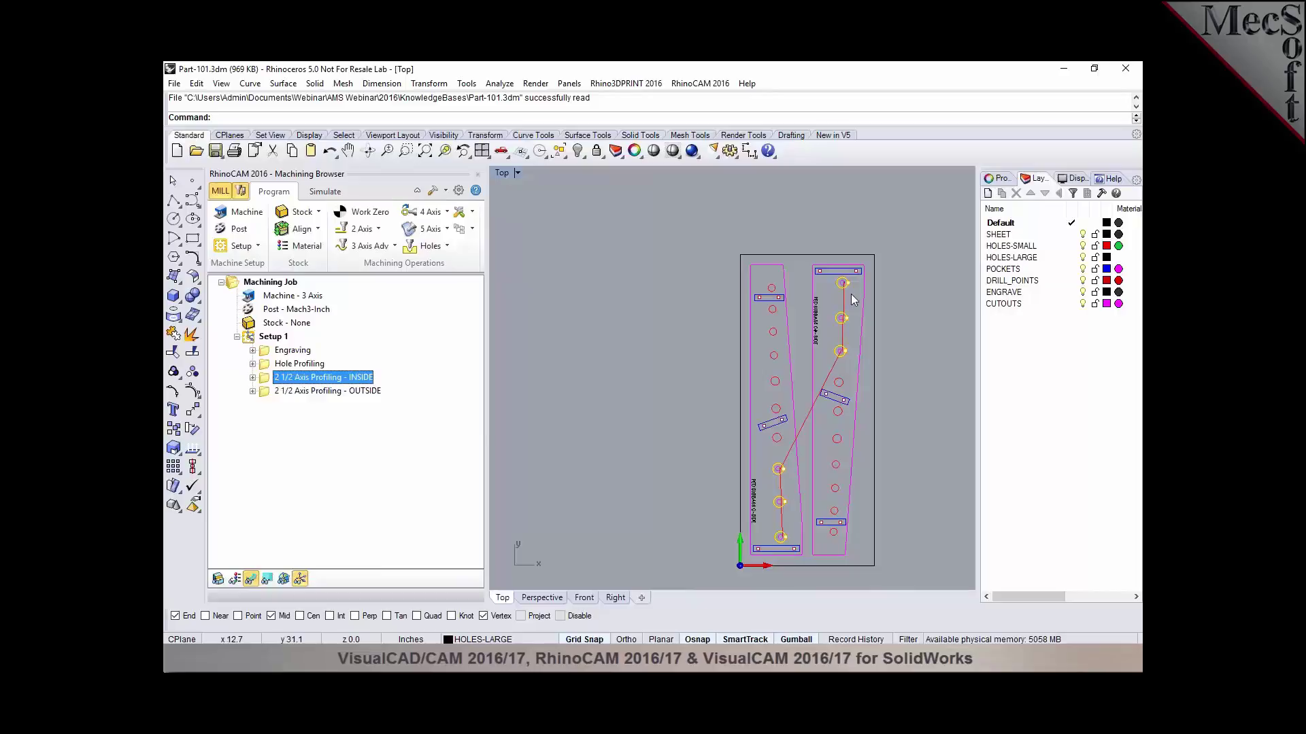
{"action": "left_click", "coordinate": [333, 392]}
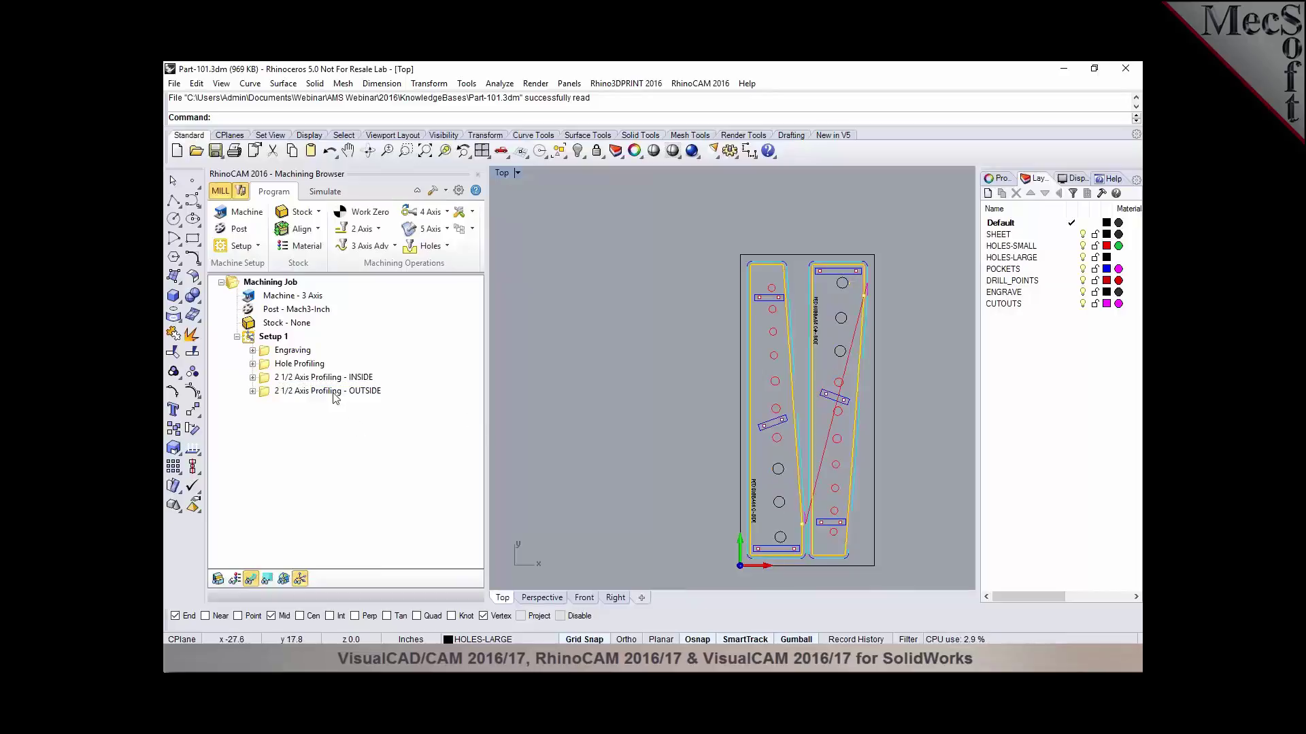
{"action": "left_click", "coordinate": [333, 393]}
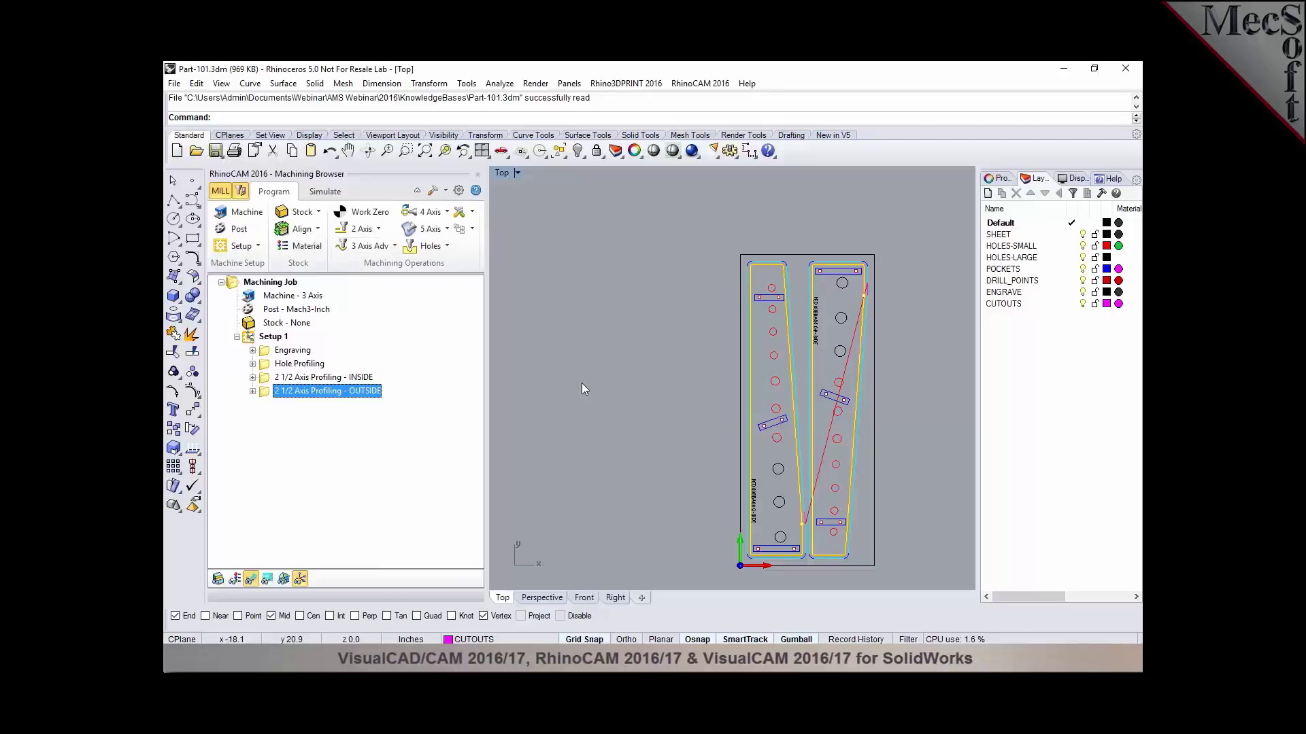
Step: Open the part file Part-102.3dm and look over its sheet of nested panels
{"action": "left_click", "coordinate": [196, 151]}
{"action": "left_click", "coordinate": [401, 383]}
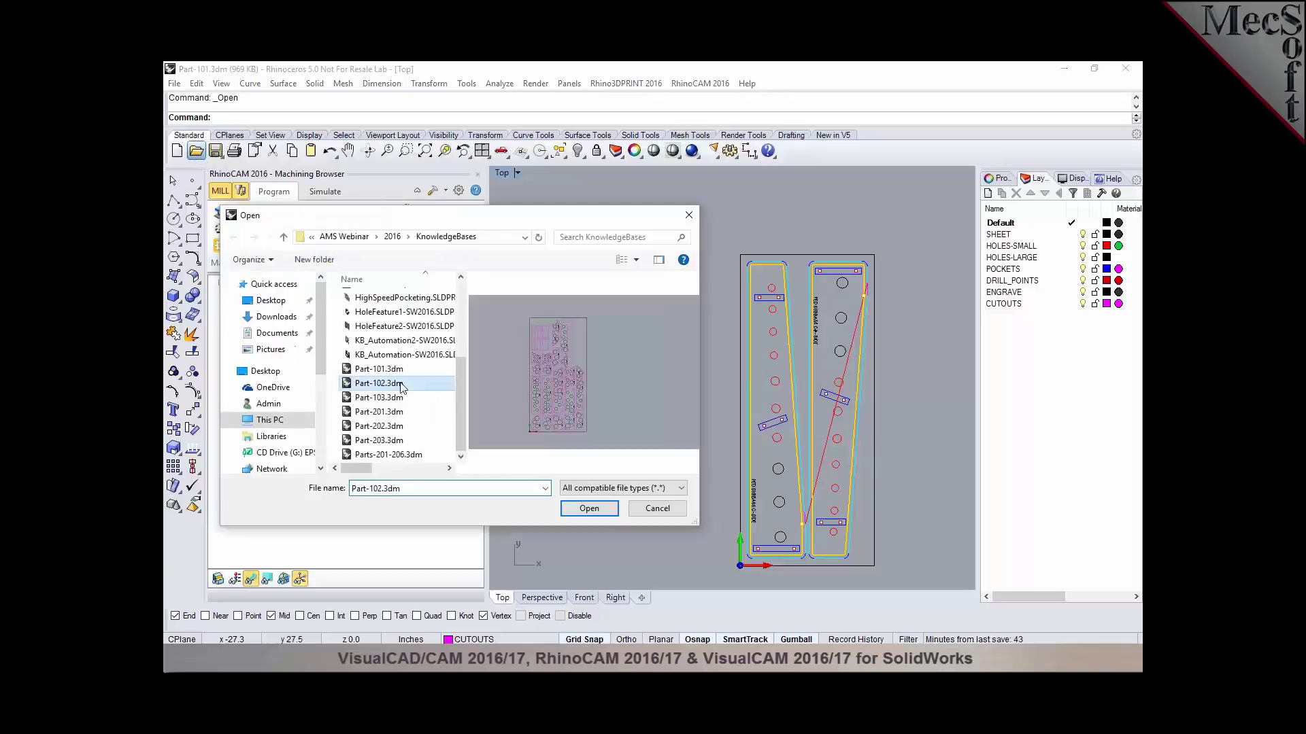
{"action": "left_click", "coordinate": [598, 512]}
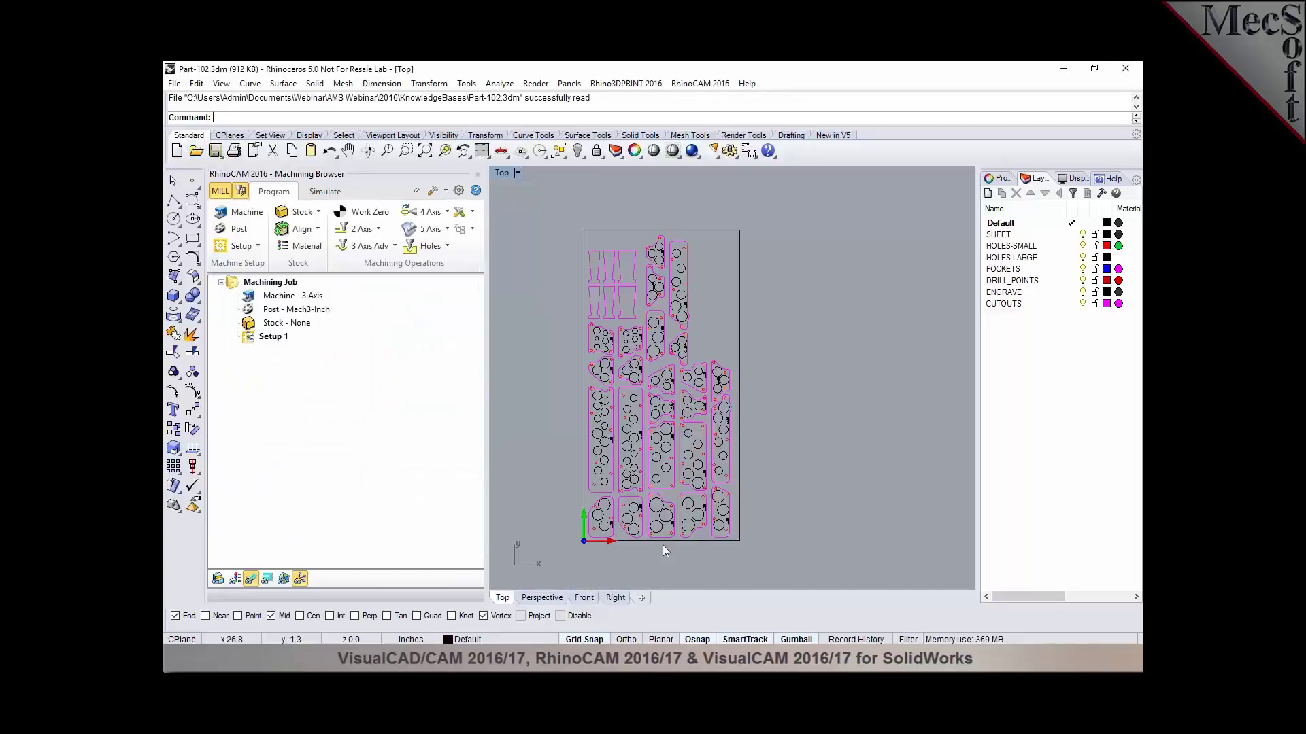
{"action": "scroll", "coordinate": [566, 375], "scroll_direction": "up", "scroll_amount": 2}
{"action": "scroll", "coordinate": [712, 401], "scroll_direction": "down", "scroll_amount": 2}
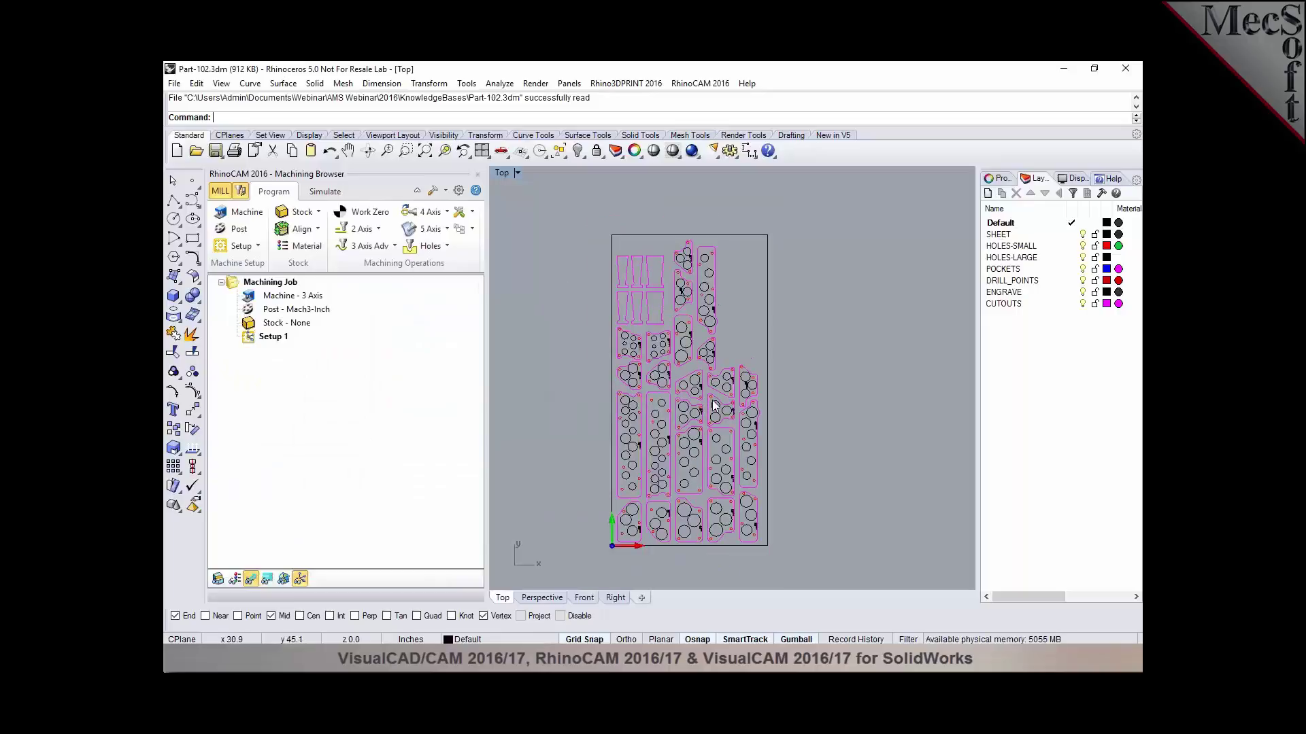
{"action": "scroll", "coordinate": [614, 312], "scroll_direction": "up", "scroll_amount": 2}
{"action": "scroll", "coordinate": [745, 357], "scroll_direction": "down", "scroll_amount": 2}
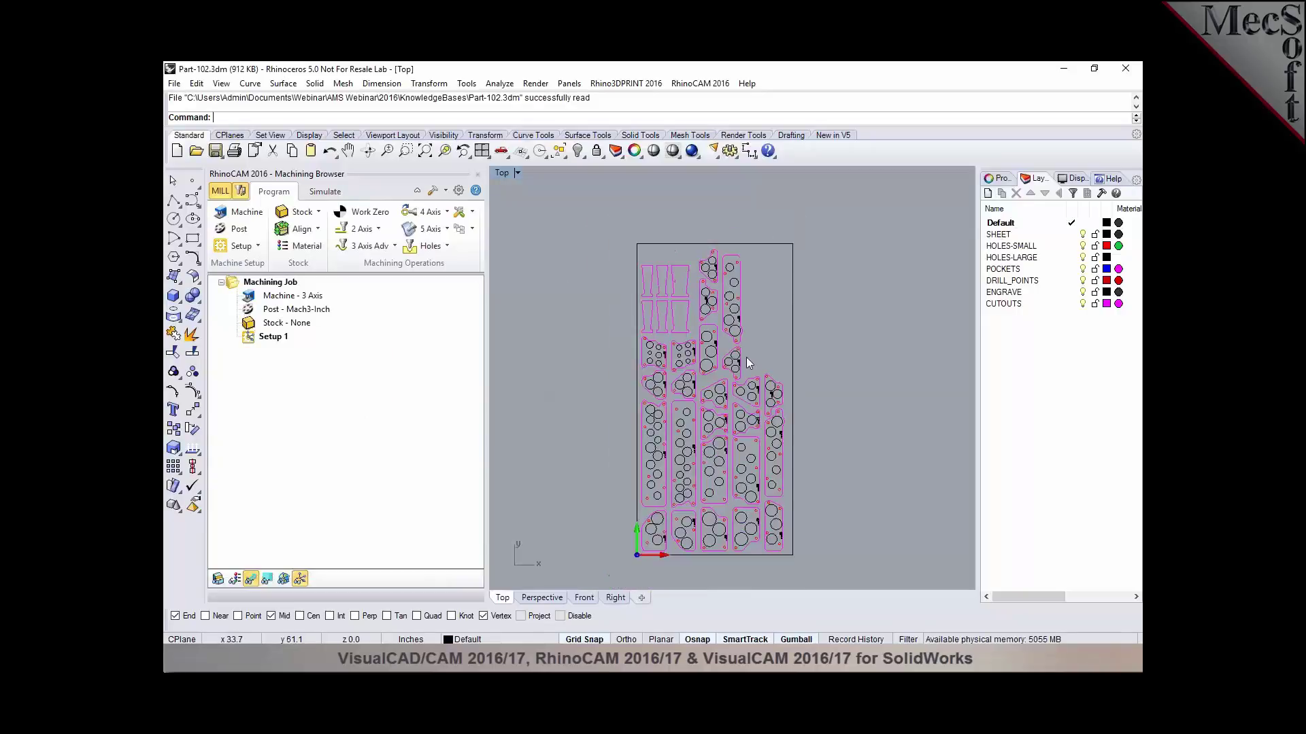
{"action": "scroll", "coordinate": [745, 357], "scroll_direction": "down", "scroll_amount": 2}
{"action": "scroll", "coordinate": [725, 412], "scroll_direction": "up", "scroll_amount": 2}
Step: Load the knowledge base file Part-101.vkb into the machining job without setting selection rules
{"action": "left_click", "coordinate": [471, 230]}
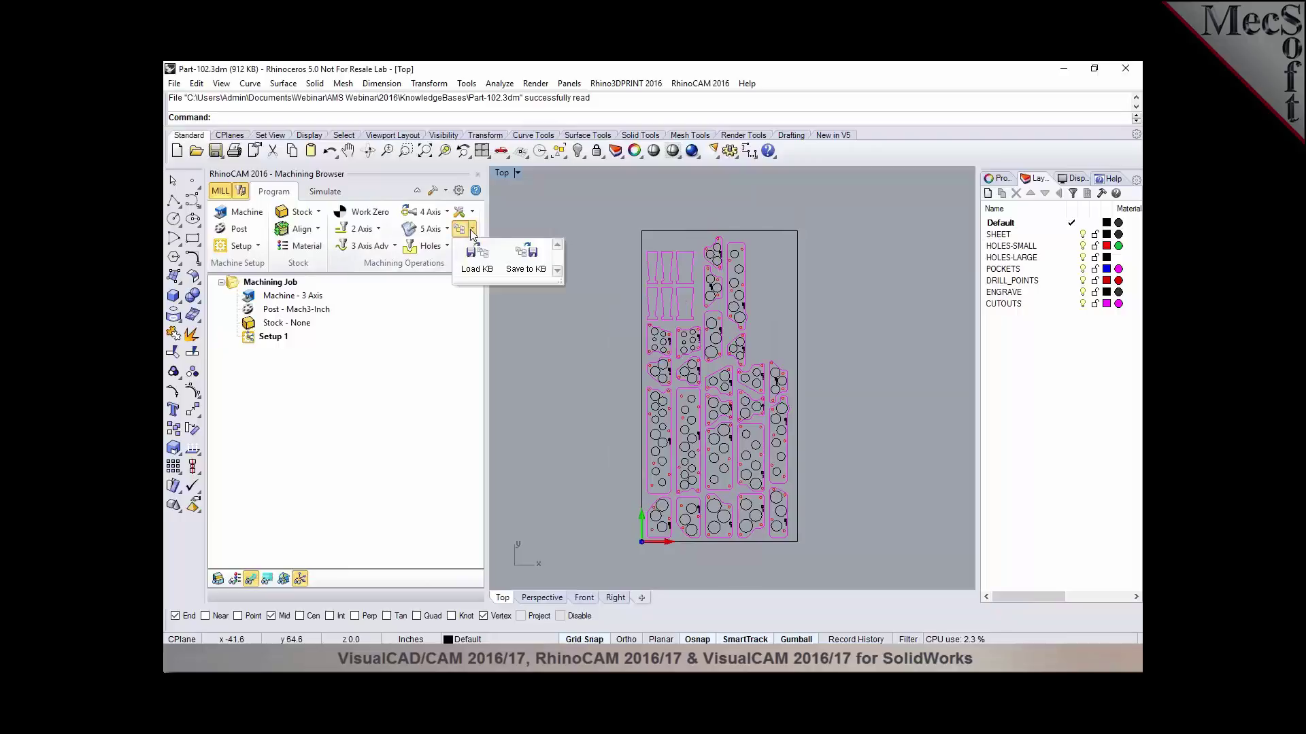
{"action": "left_click", "coordinate": [469, 256]}
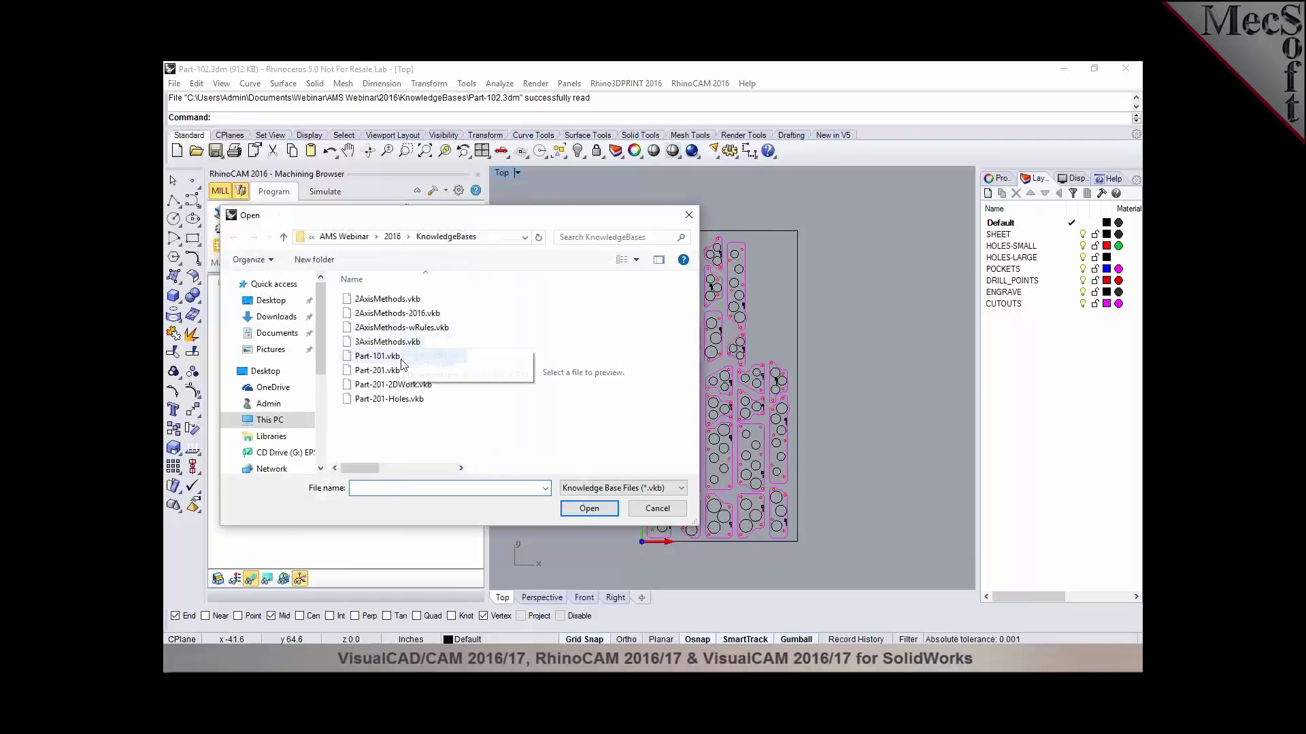
{"action": "left_click", "coordinate": [401, 359]}
{"action": "left_click", "coordinate": [589, 509]}
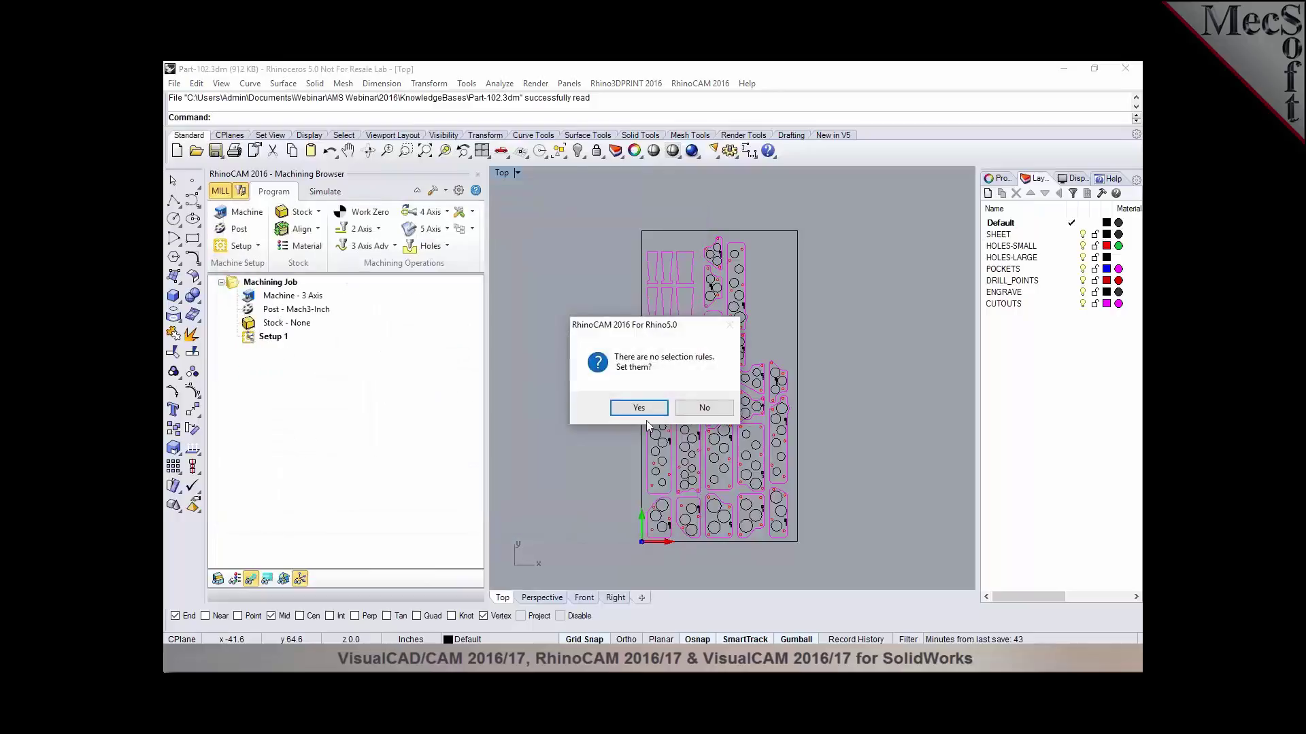
{"action": "left_click", "coordinate": [703, 413]}
Step: Assign all curves on the ENGRAVE layer as machining regions of the Engraving operation and generate its toolpath
{"action": "left_click", "coordinate": [297, 356]}
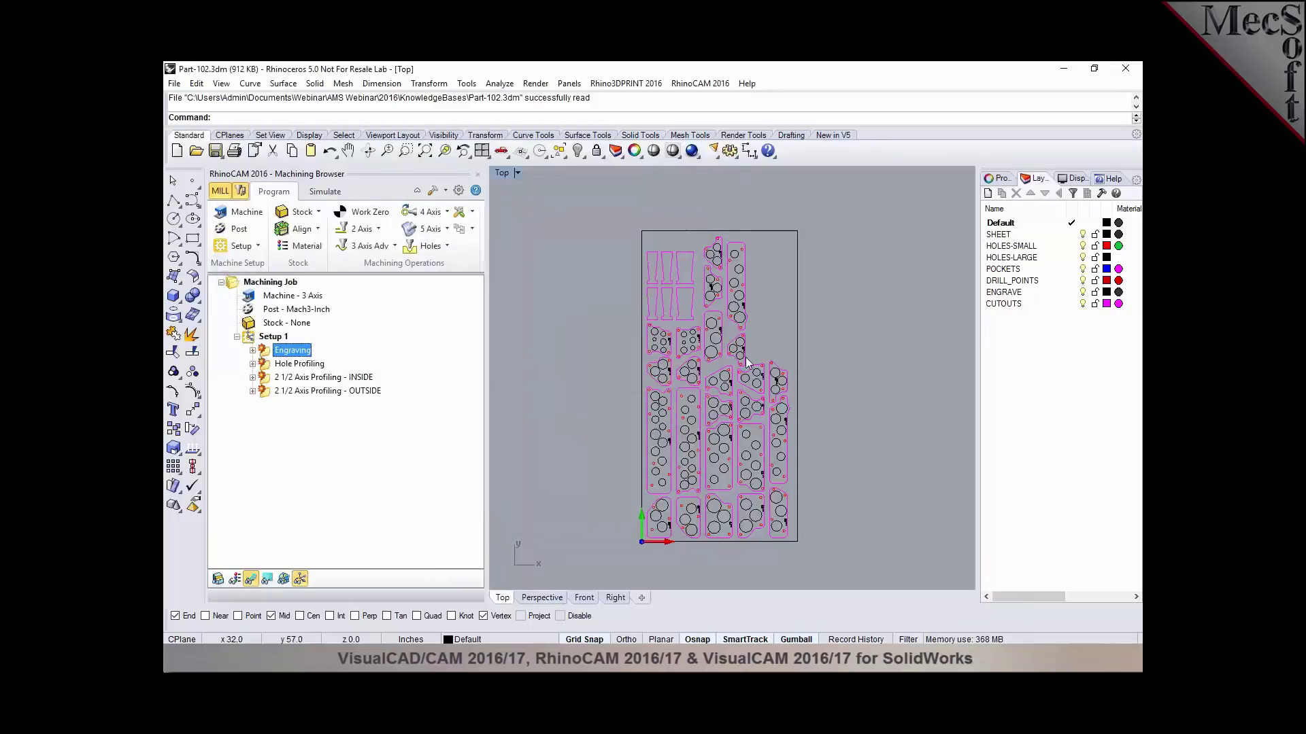
{"action": "double_click", "coordinate": [264, 354]}
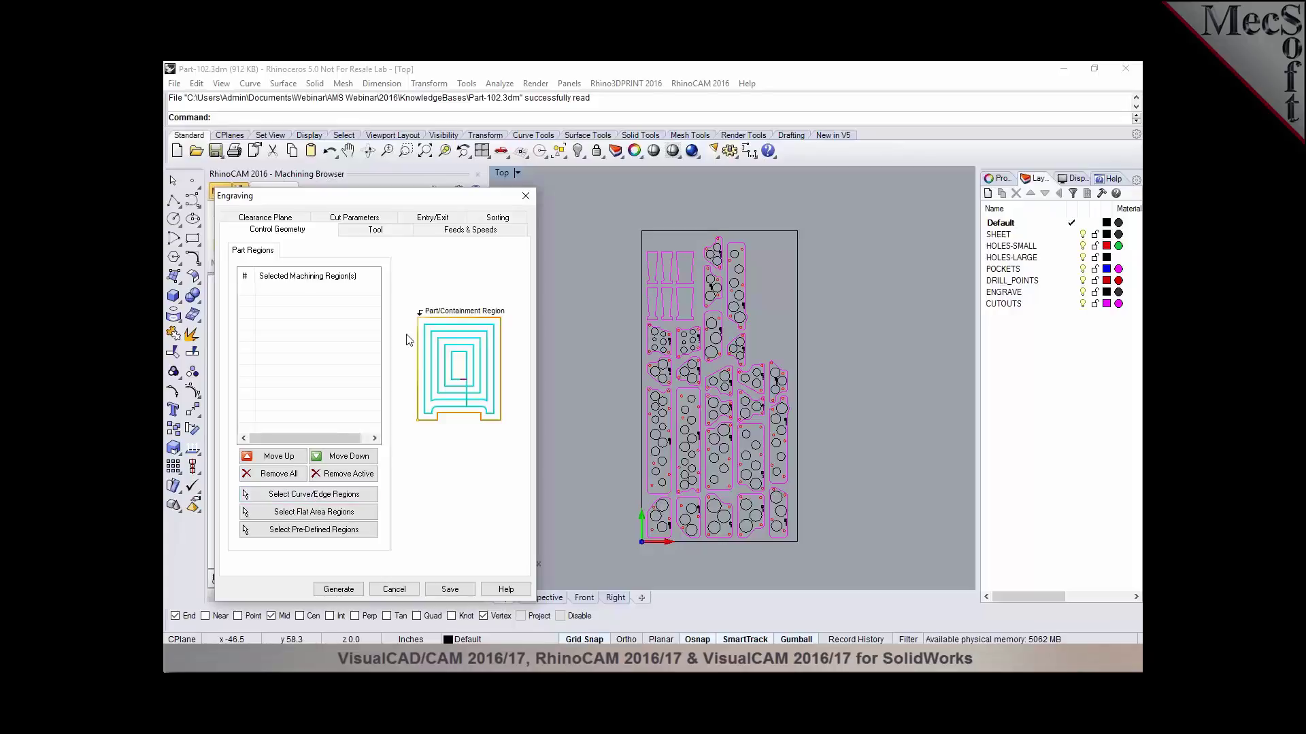
{"action": "left_click", "coordinate": [292, 495]}
{"action": "scroll", "coordinate": [622, 523], "scroll_direction": "up", "scroll_amount": 8}
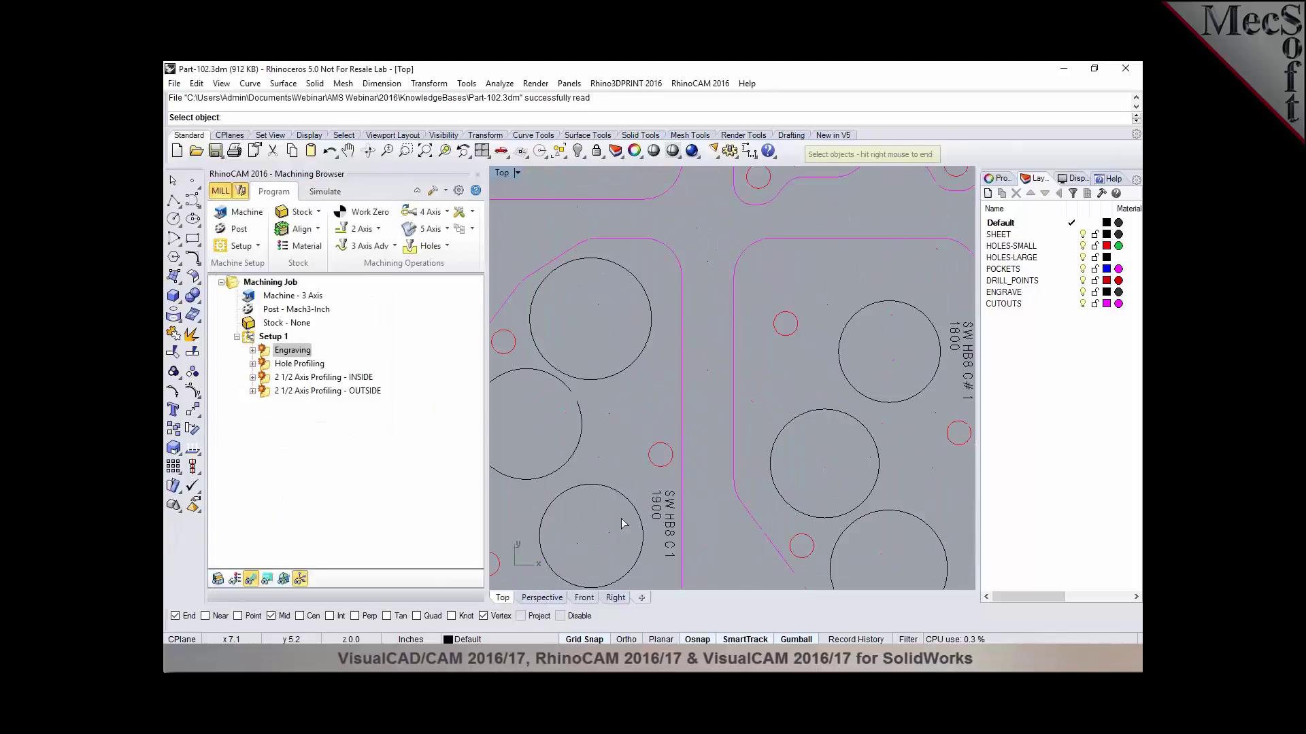
{"action": "scroll", "coordinate": [666, 452], "scroll_direction": "down", "scroll_amount": 5}
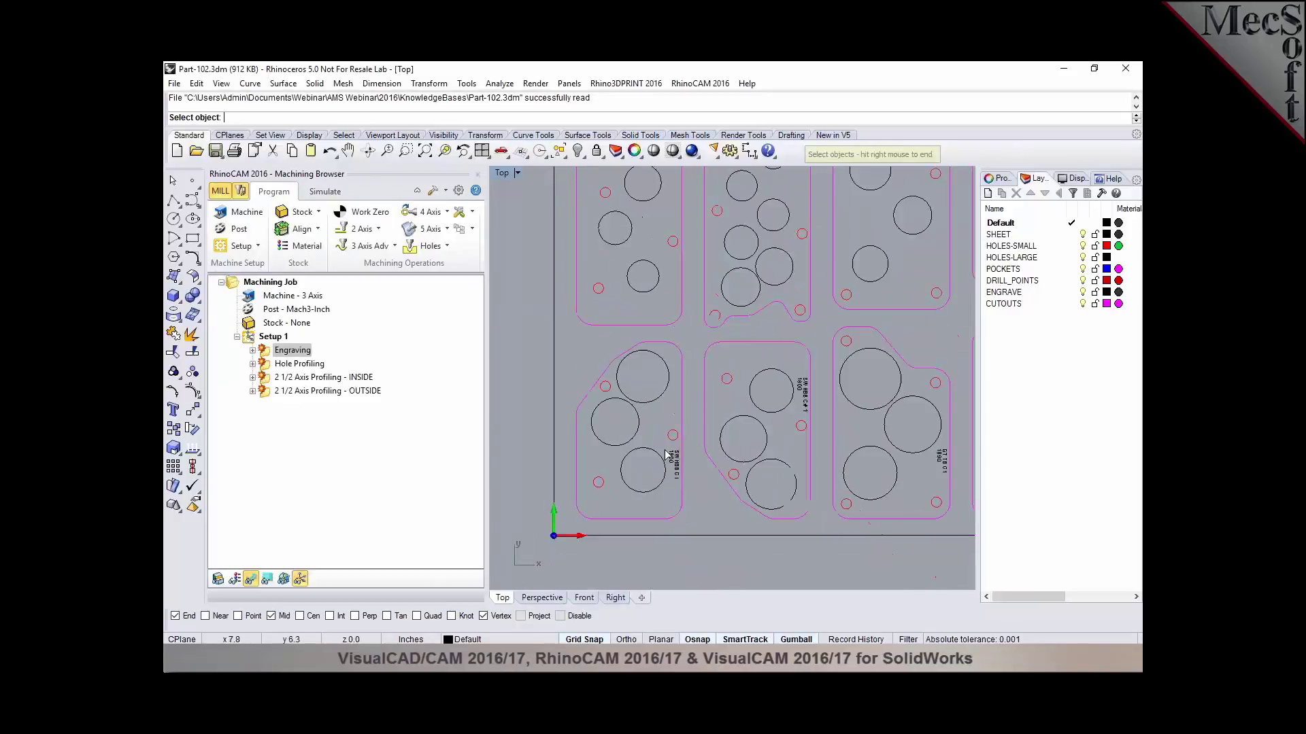
{"action": "scroll", "coordinate": [666, 454], "scroll_direction": "down", "scroll_amount": 4}
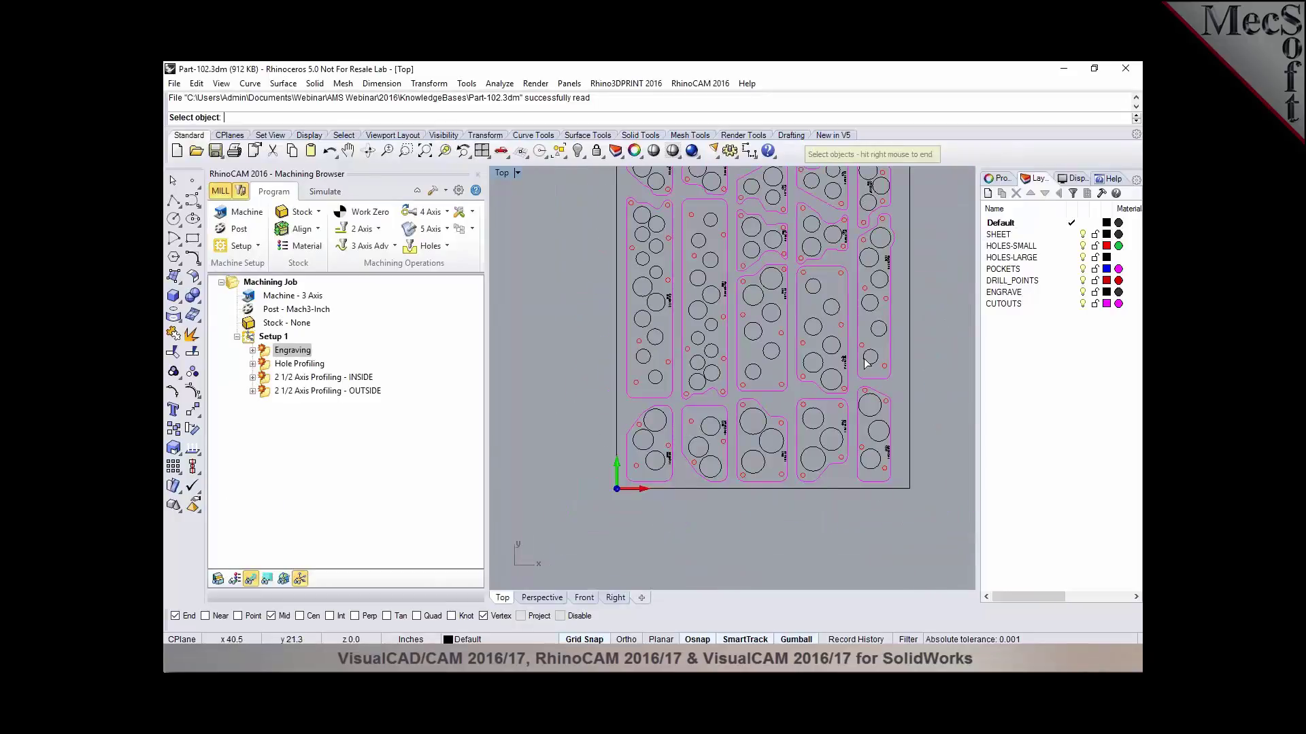
{"action": "left_click", "coordinate": [997, 293]}
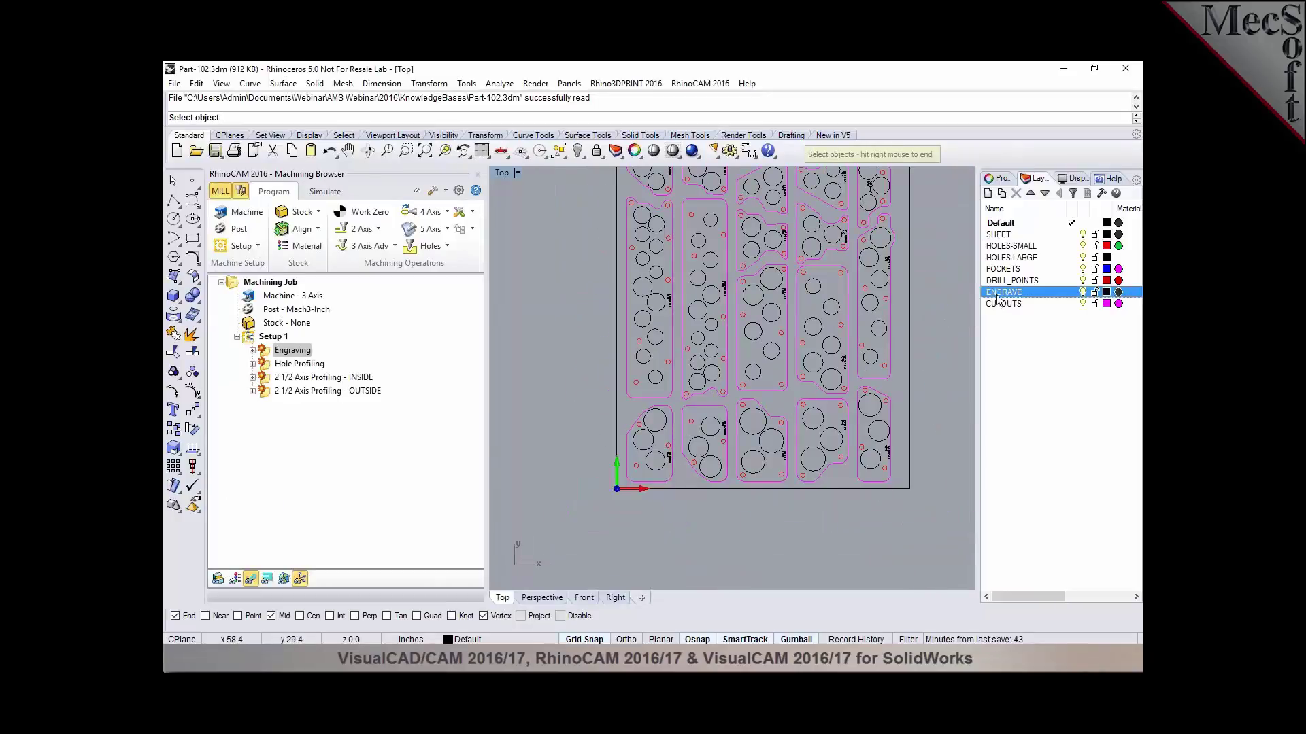
{"action": "right_click", "coordinate": [996, 298]}
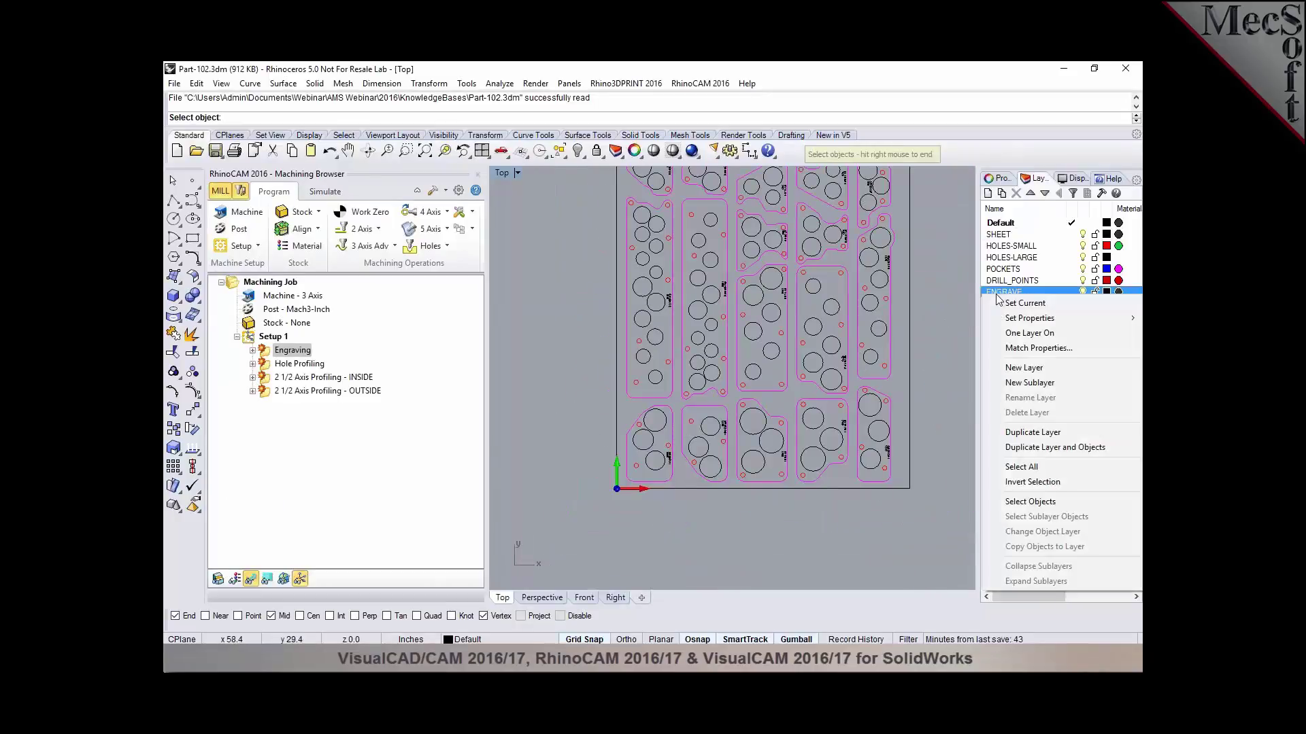
{"action": "left_click", "coordinate": [1018, 504]}
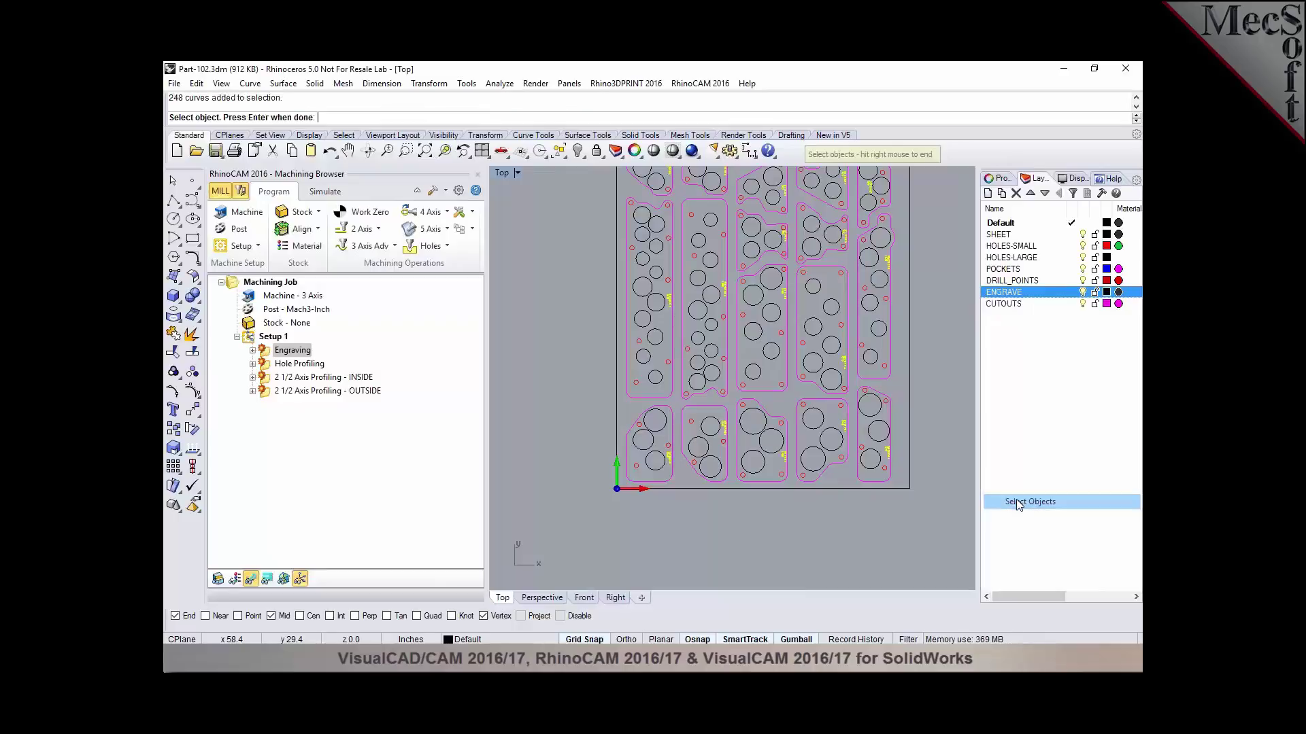
{"action": "scroll", "coordinate": [700, 461], "scroll_direction": "down", "scroll_amount": 2}
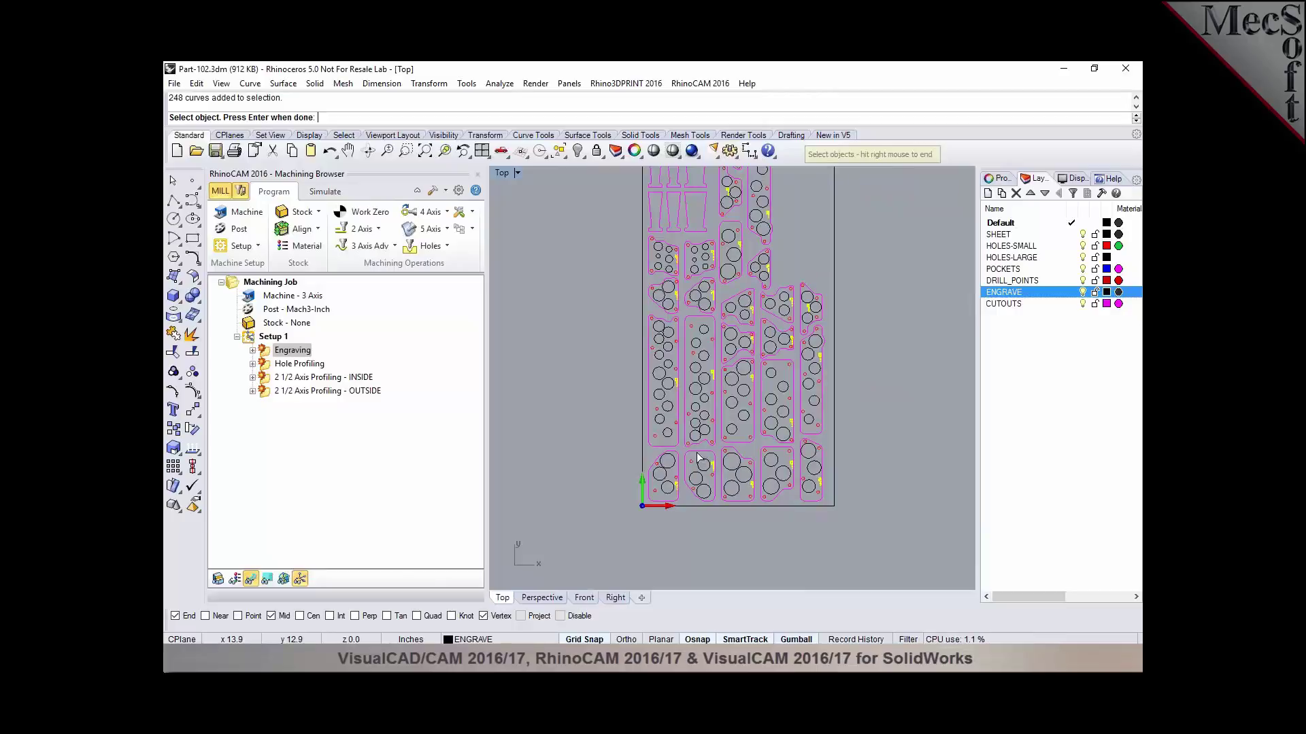
{"action": "right_click", "coordinate": [618, 411]}
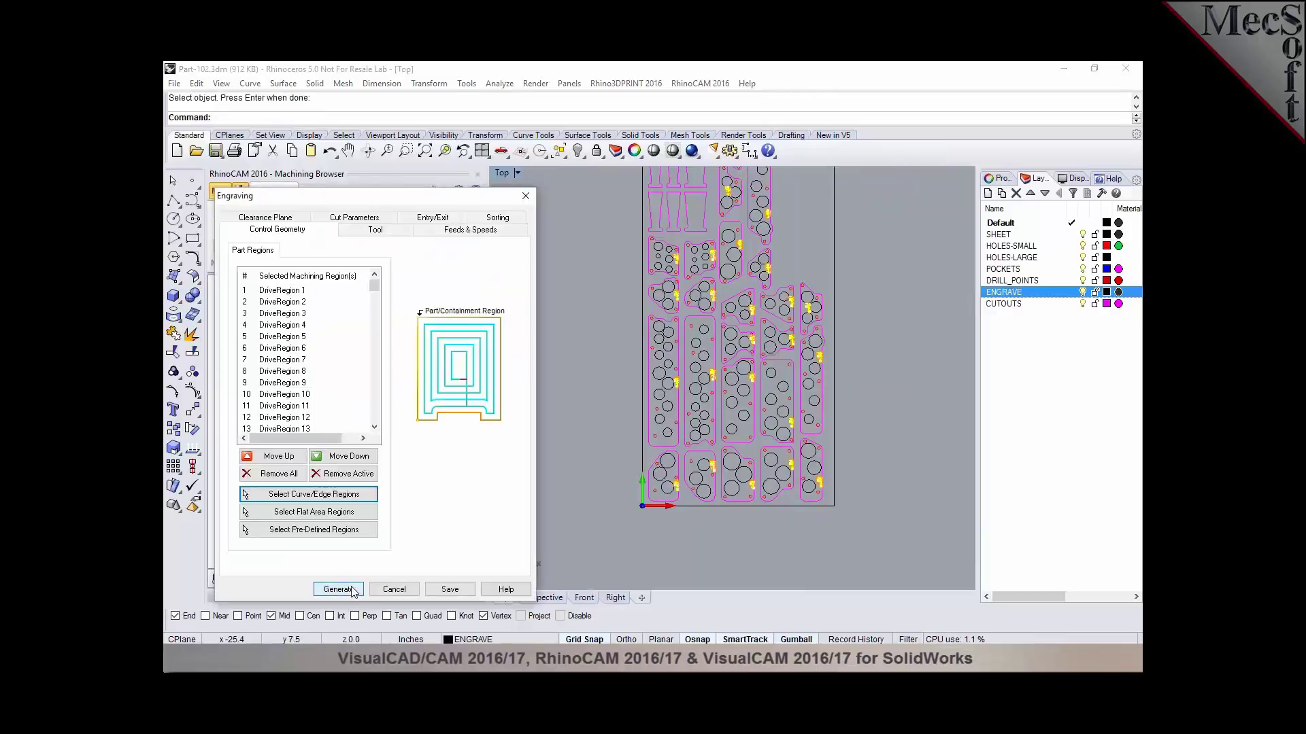
{"action": "left_click", "coordinate": [352, 591]}
Step: Assign all curves on the HOLES-SMALL layer as machining regions of the Hole Profiling operation and generate its toolpath
{"action": "left_click", "coordinate": [286, 366]}
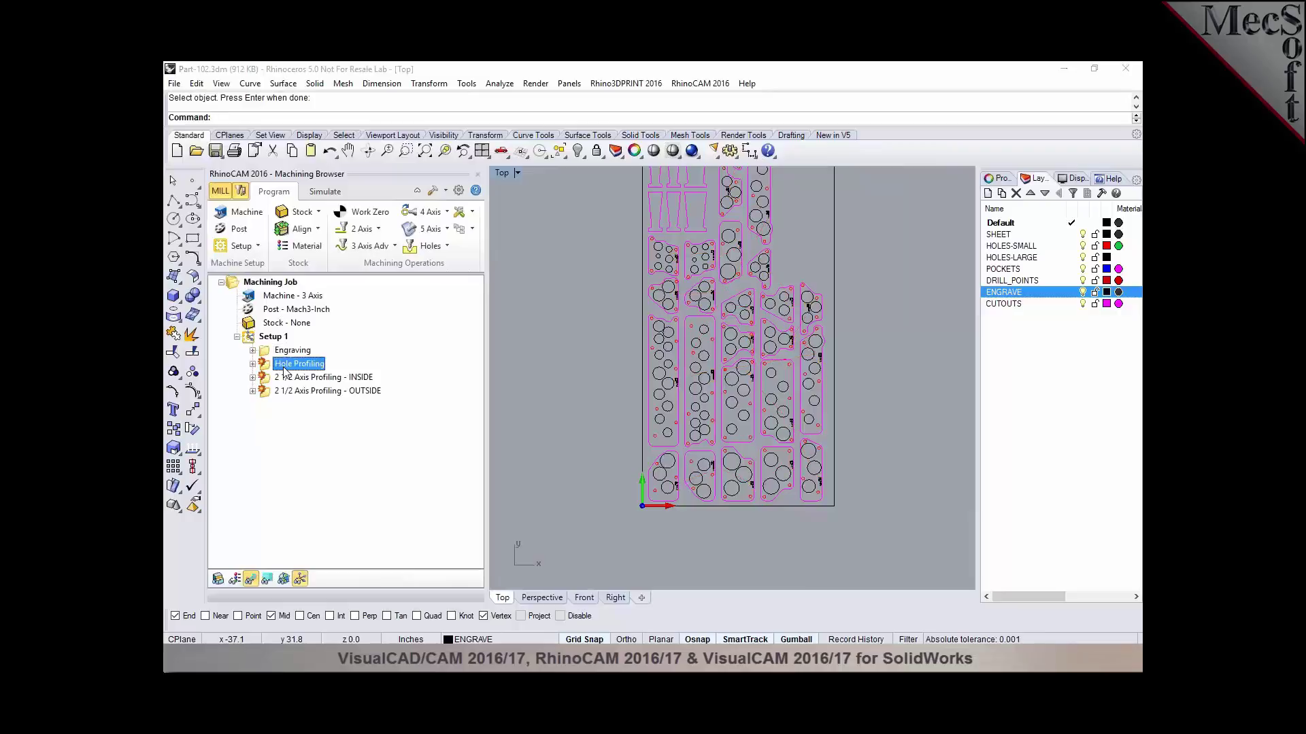
{"action": "double_click", "coordinate": [286, 366]}
{"action": "left_click", "coordinate": [303, 494]}
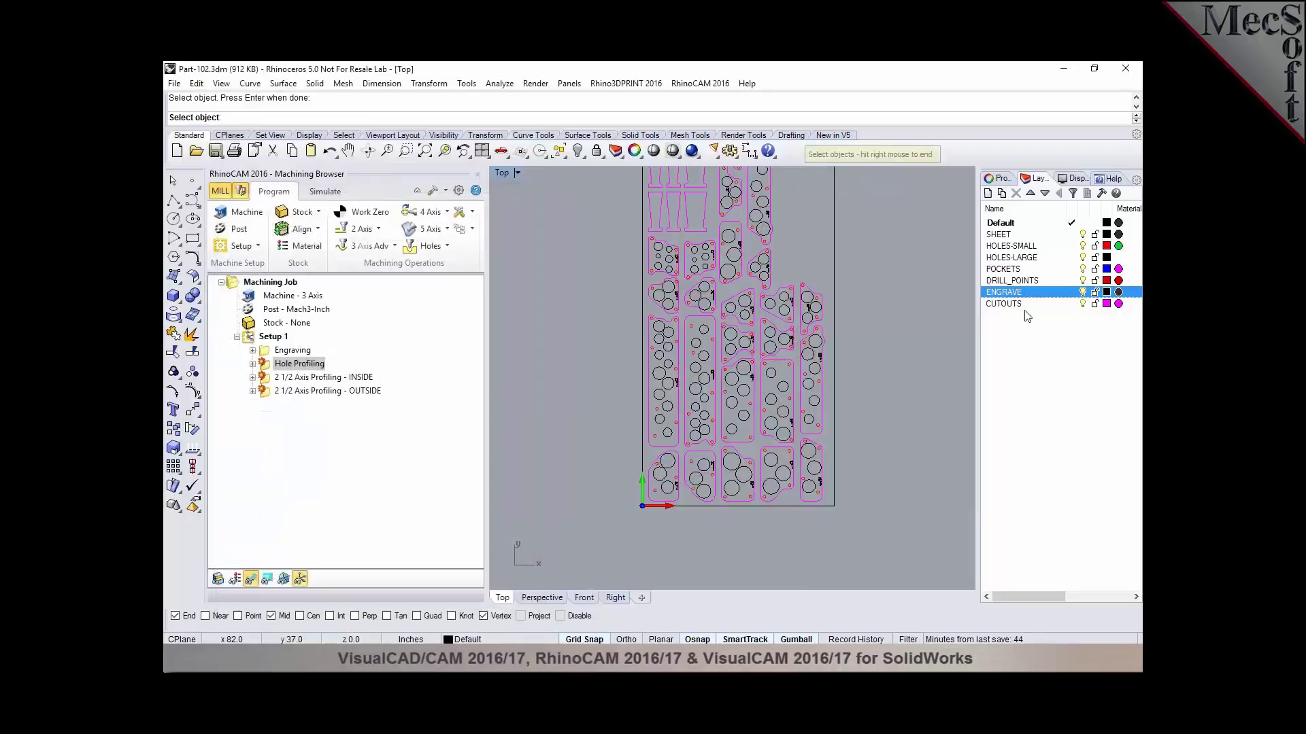
{"action": "left_click", "coordinate": [1010, 246]}
{"action": "right_click", "coordinate": [1010, 246]}
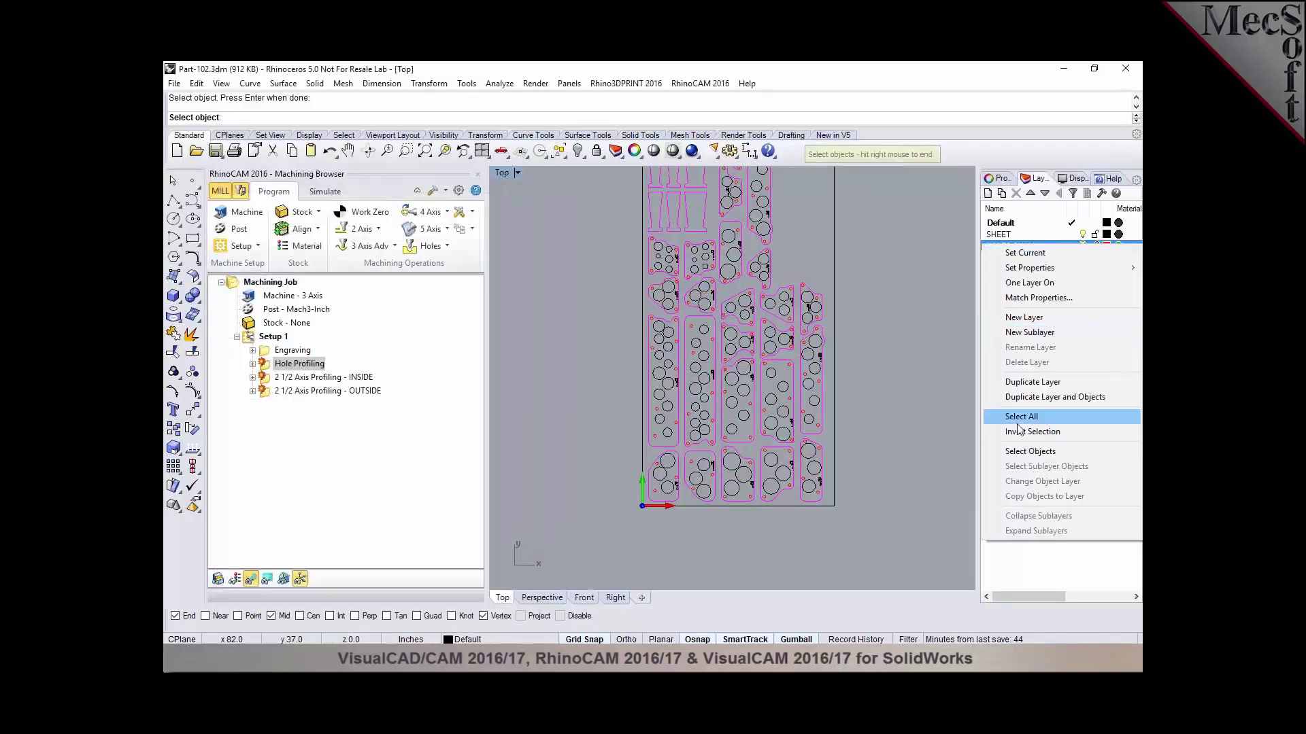
{"action": "left_click", "coordinate": [1020, 452]}
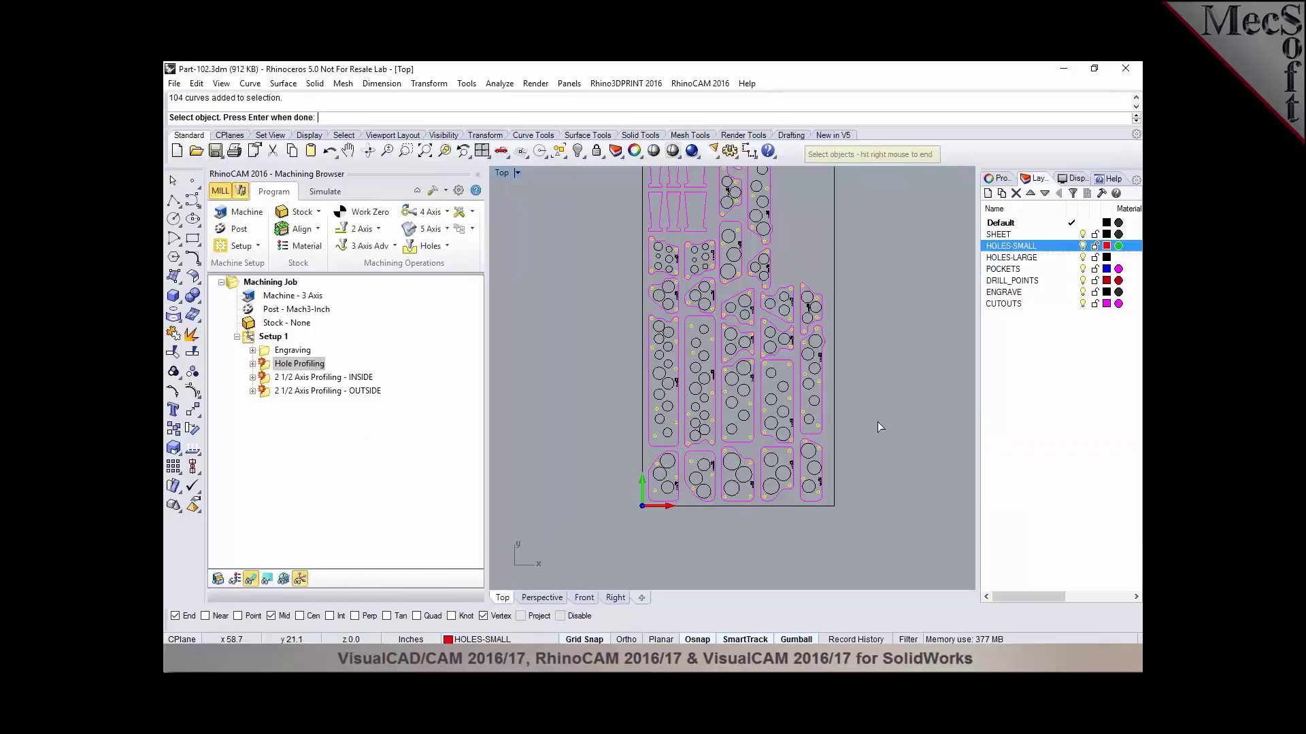
{"action": "right_click", "coordinate": [882, 429]}
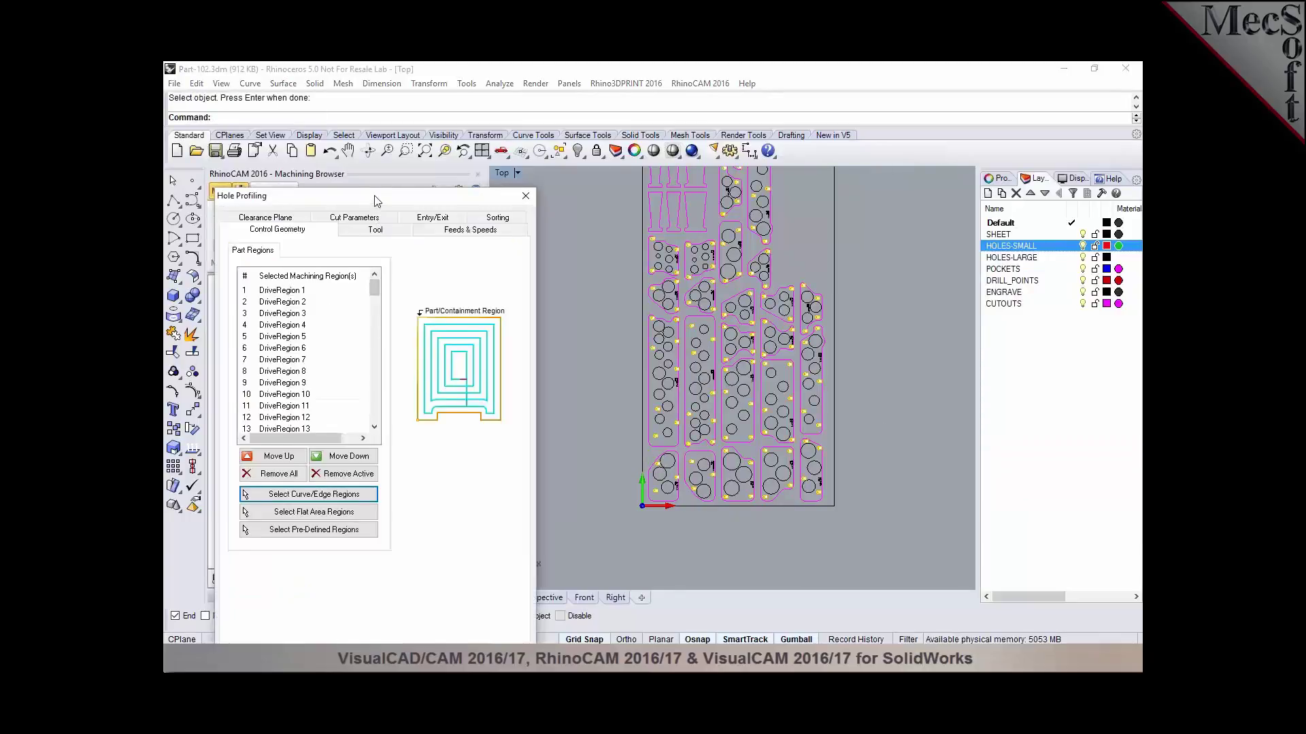
{"action": "left_click_drag", "start_coordinate": [374, 195], "coordinate": [393, 116]}
{"action": "left_click", "coordinate": [355, 586]}
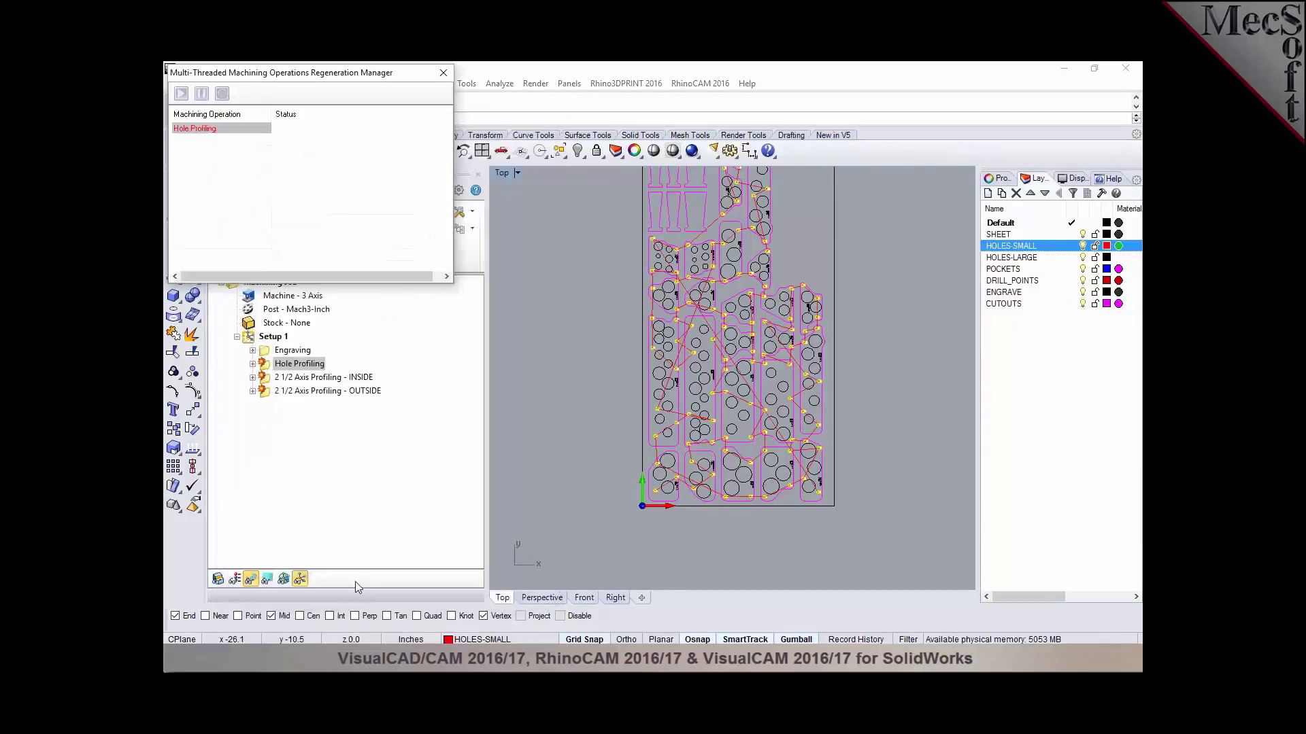
Step: Assign all curves on the HOLES-LARGE layer as machining regions of the 2 1/2 Axis Profiling - INSIDE operation and generate its toolpath
{"action": "left_click", "coordinate": [307, 378]}
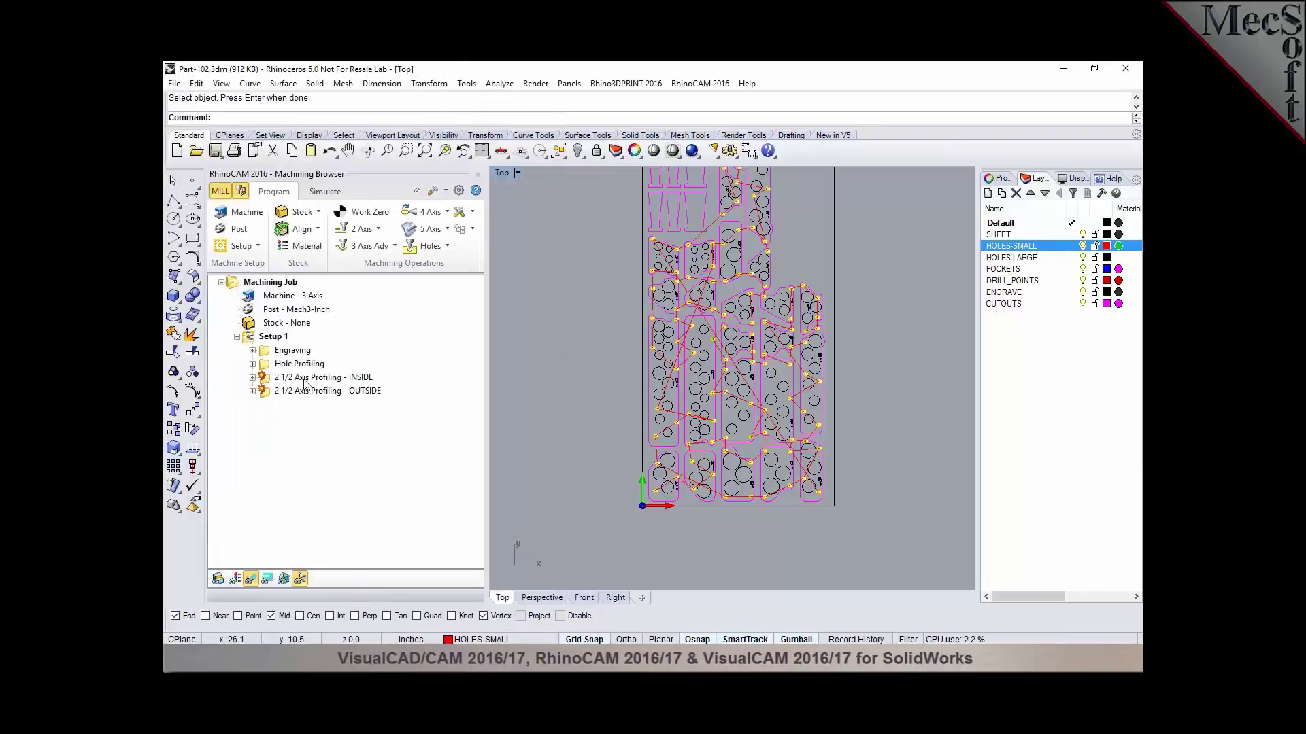
{"action": "scroll", "coordinate": [616, 516], "scroll_direction": "down", "scroll_amount": 2}
{"action": "scroll", "coordinate": [610, 476], "scroll_direction": "up", "scroll_amount": 2}
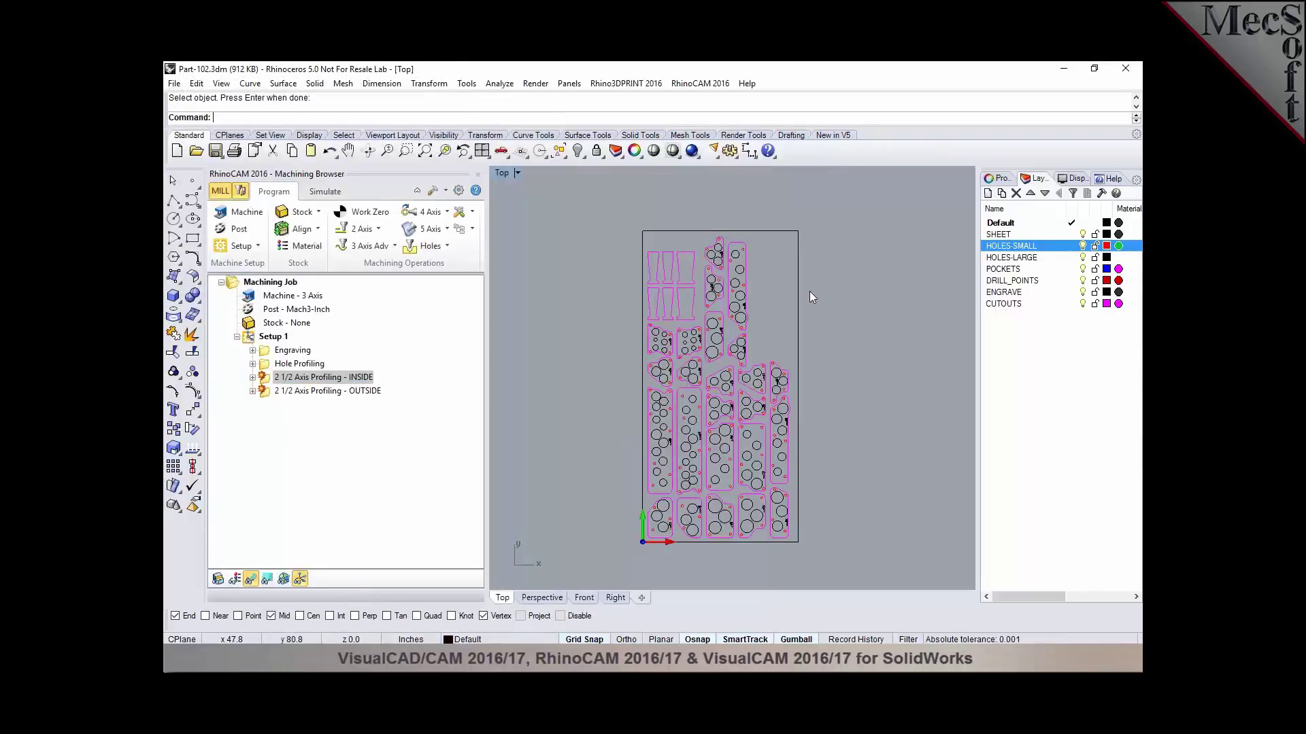
{"action": "double_click", "coordinate": [262, 378]}
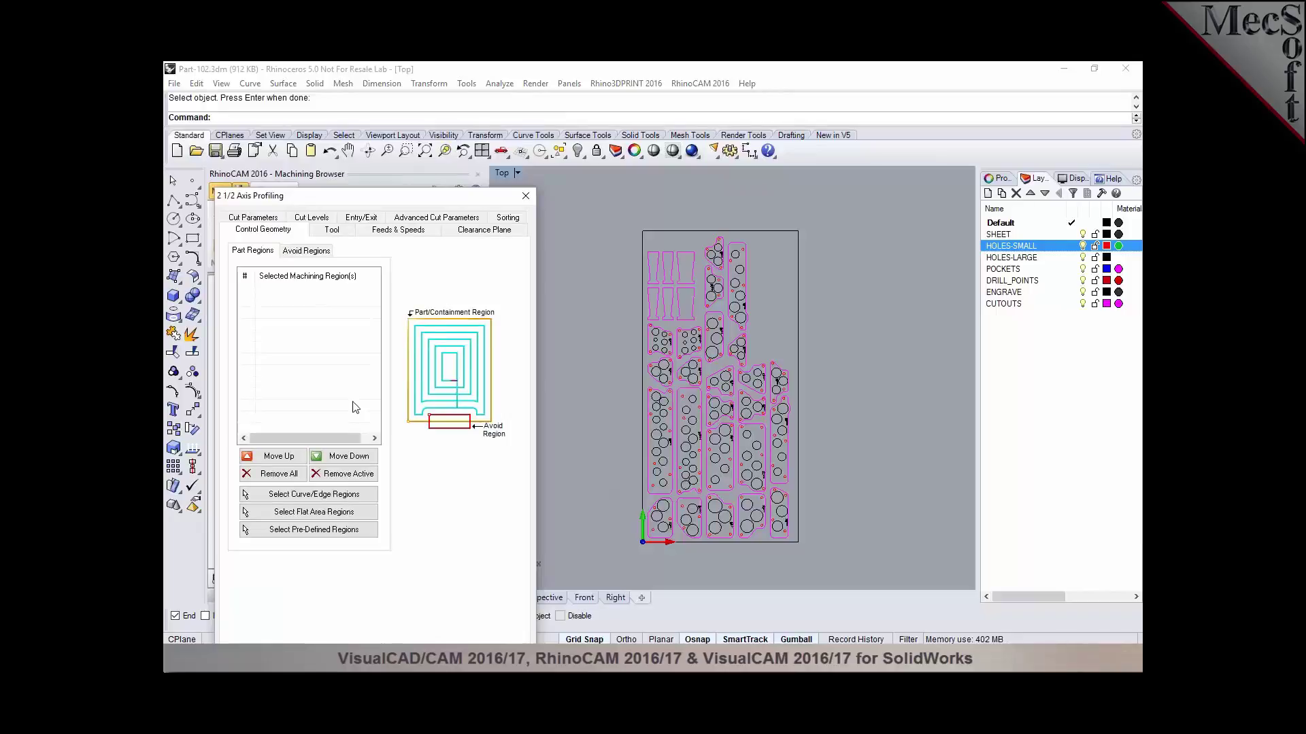
{"action": "left_click_drag", "start_coordinate": [401, 199], "coordinate": [428, 120]}
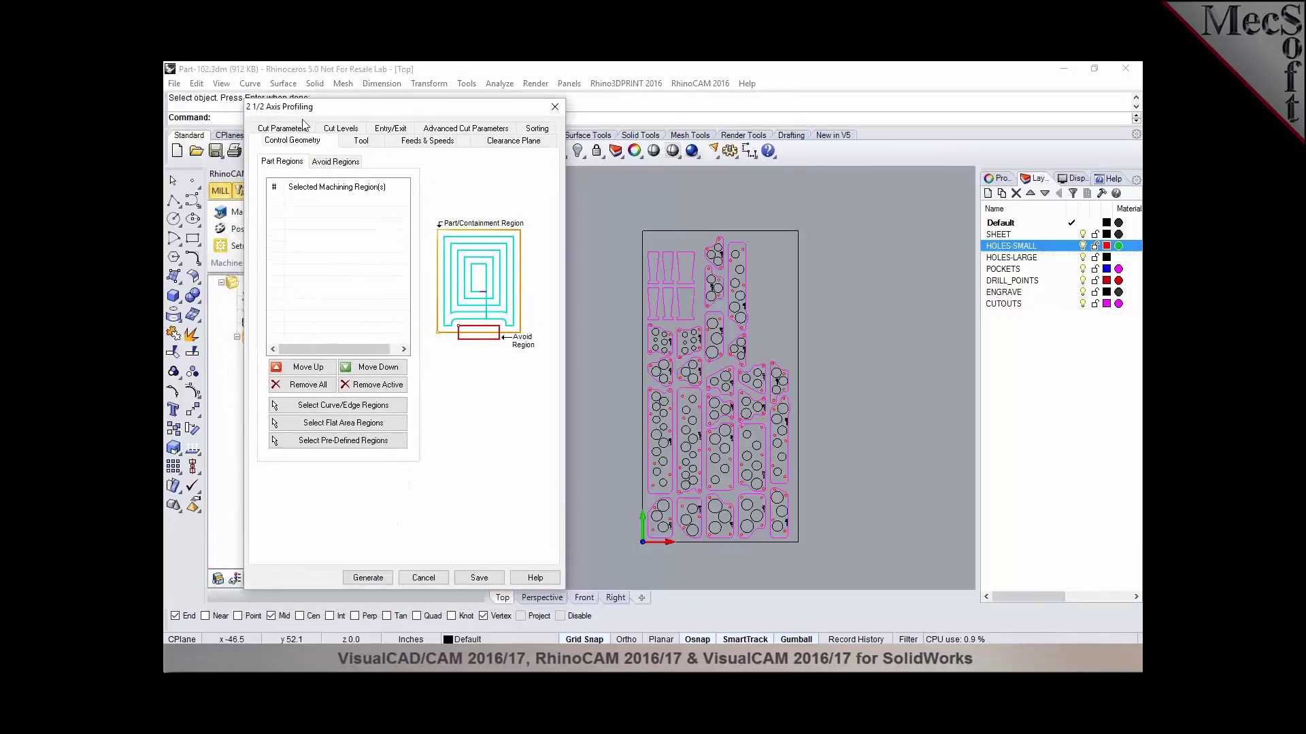
{"action": "left_click", "coordinate": [336, 408]}
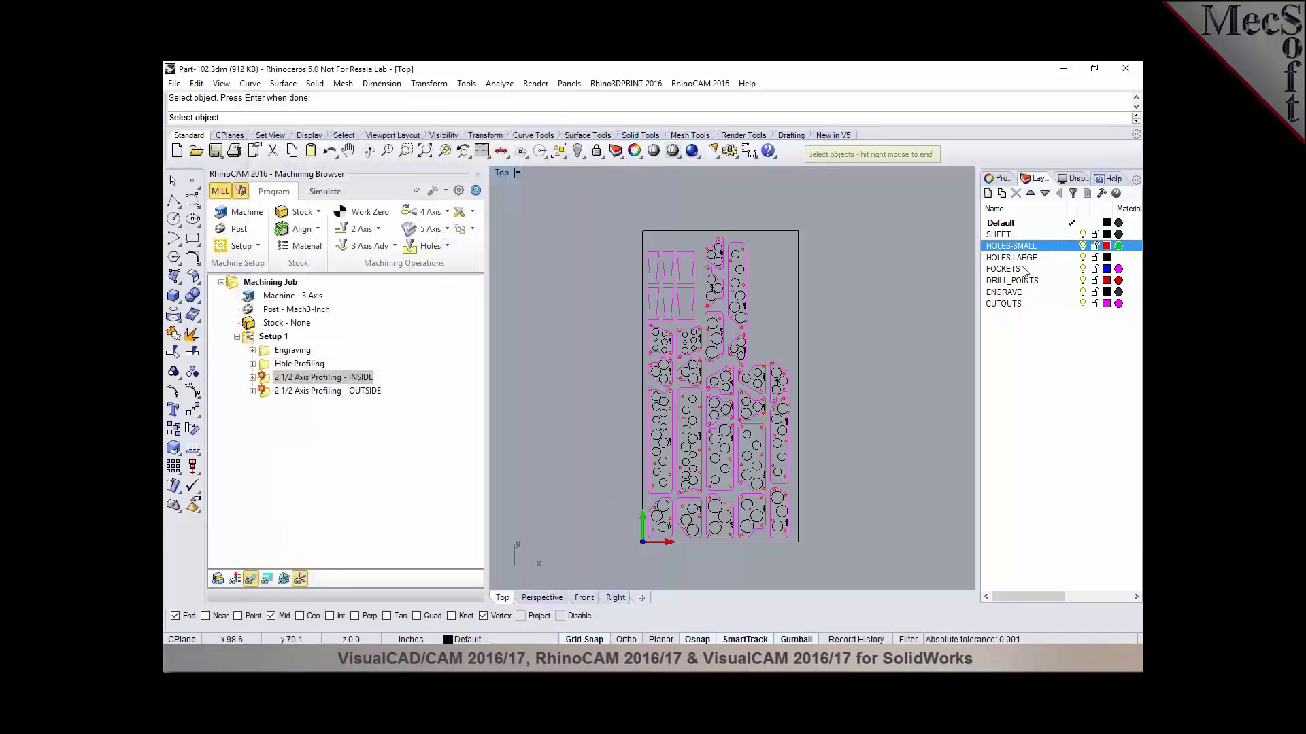
{"action": "left_click", "coordinate": [1020, 258]}
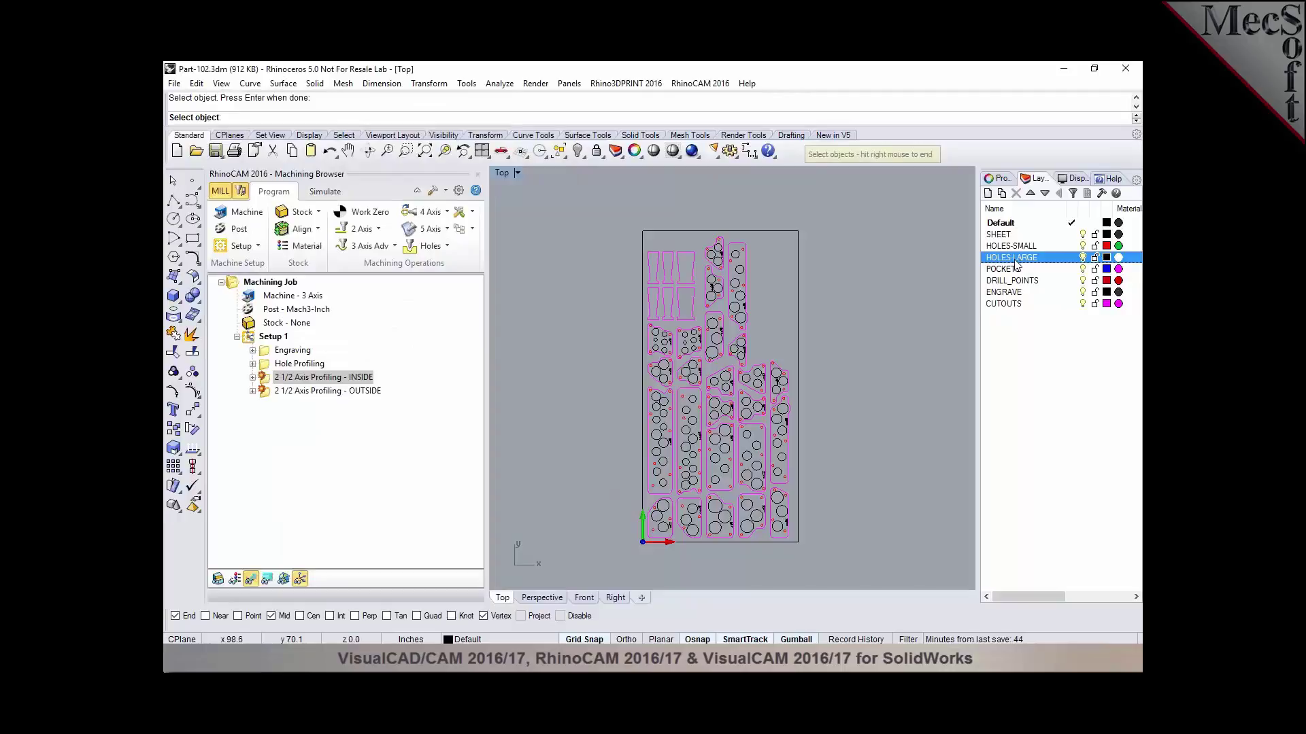
{"action": "right_click", "coordinate": [1020, 259]}
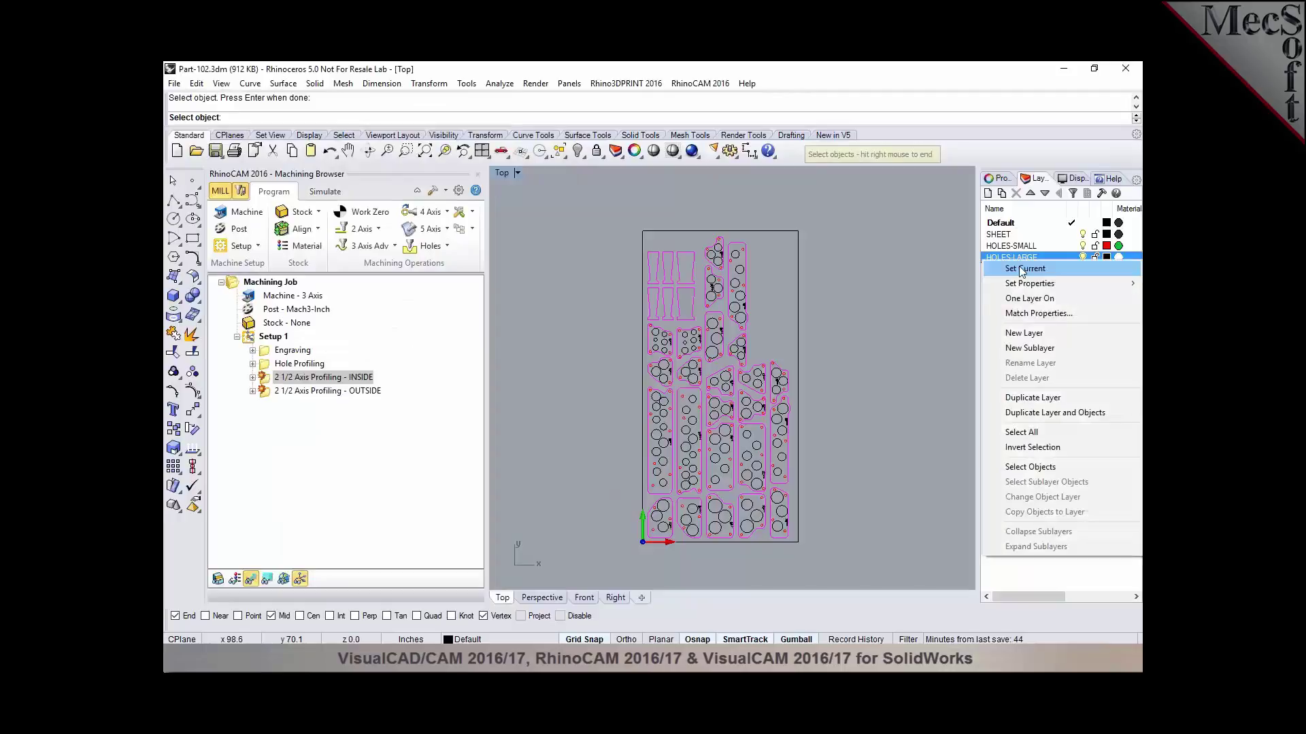
{"action": "left_click", "coordinate": [1031, 468]}
{"action": "key", "text": "Return"}
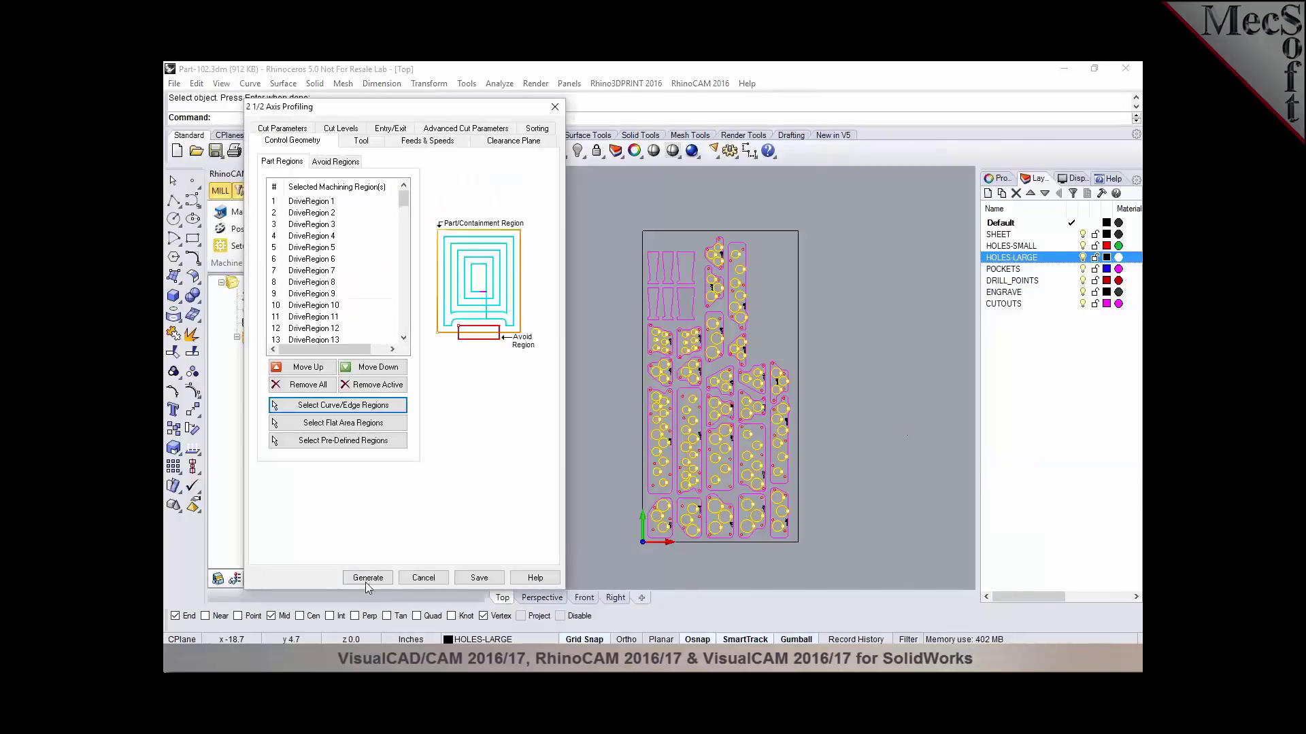
{"action": "left_click", "coordinate": [367, 578]}
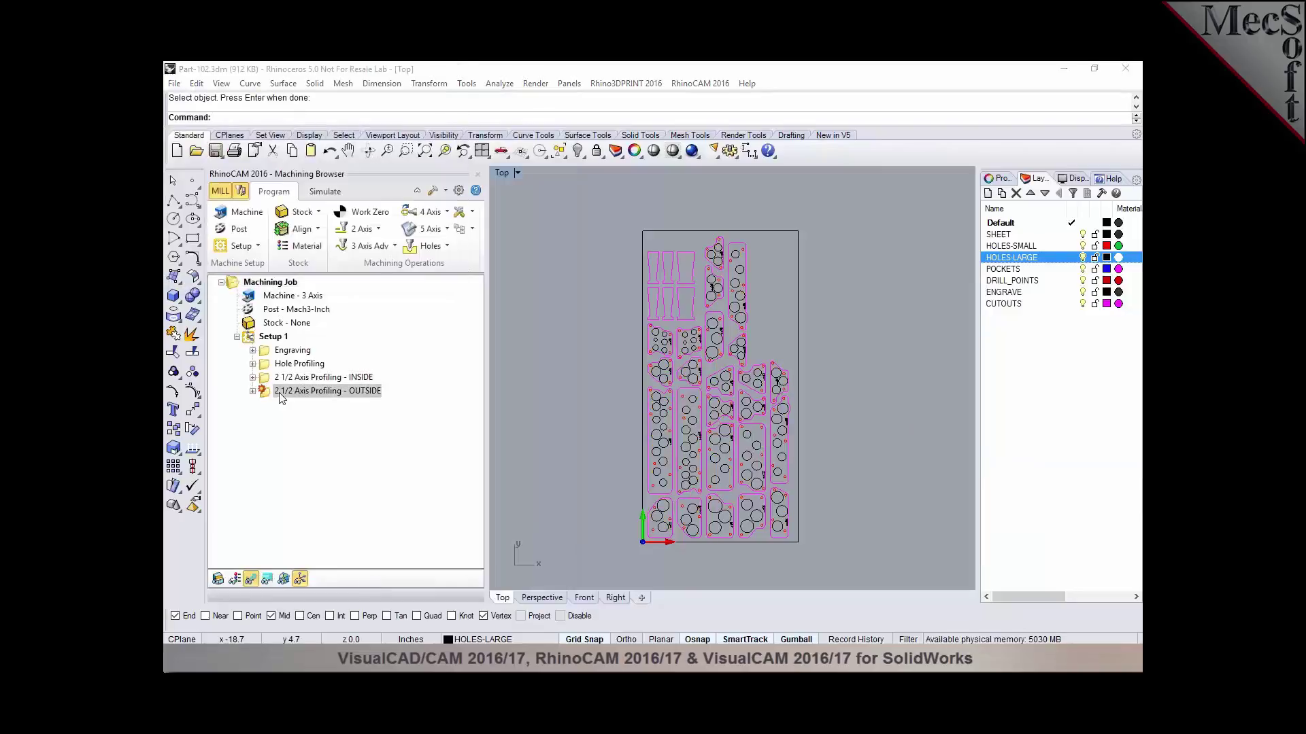
Step: Assign all curves on the CUTOUTS layer as machining regions of the 2 1/2 Axis Profiling - OUTSIDE operation and generate its toolpath
{"action": "double_click", "coordinate": [324, 377]}
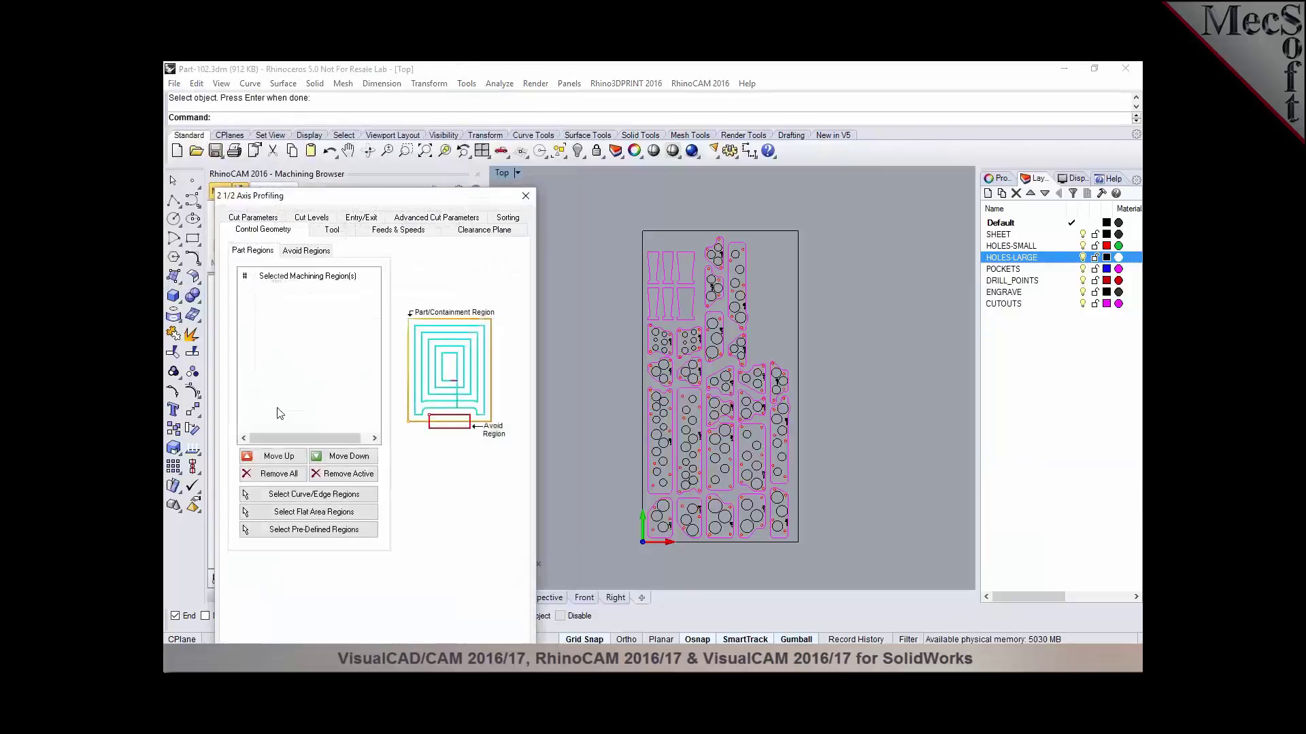
{"action": "left_click", "coordinate": [289, 495]}
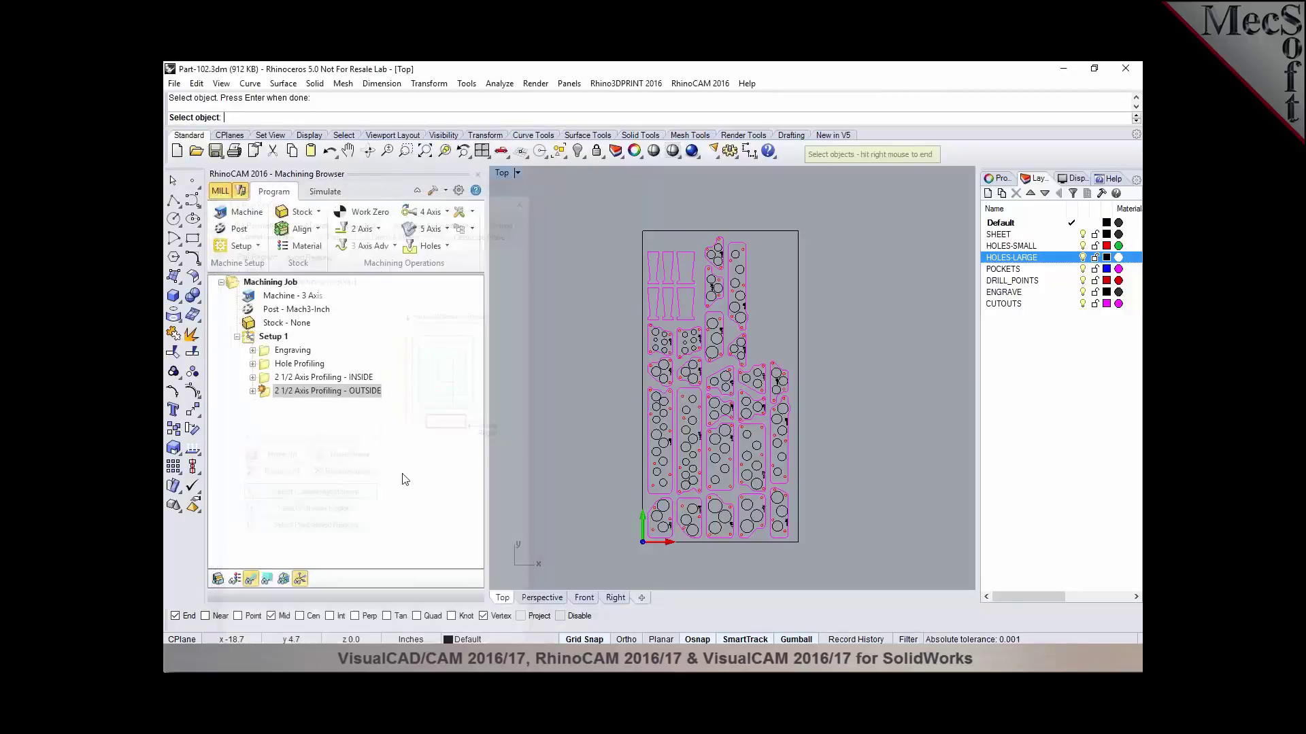
{"action": "left_click", "coordinate": [1003, 304]}
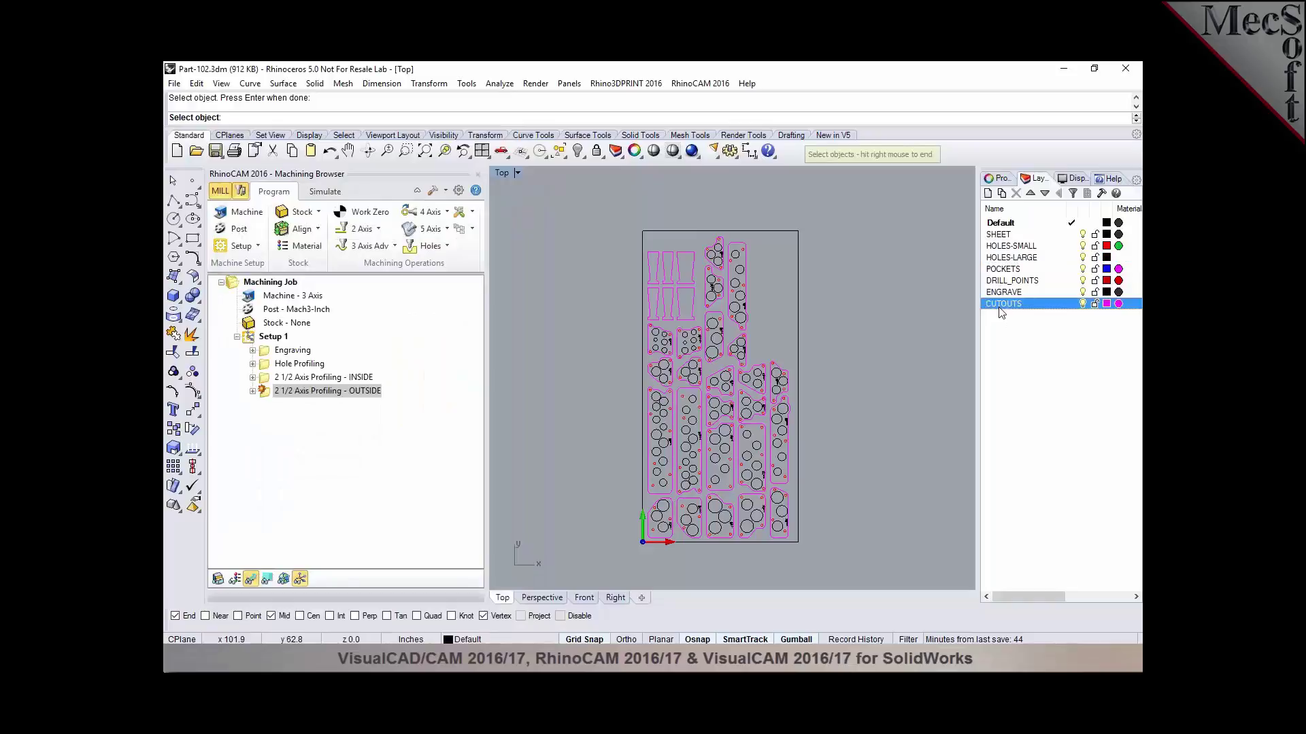
{"action": "right_click", "coordinate": [1003, 304]}
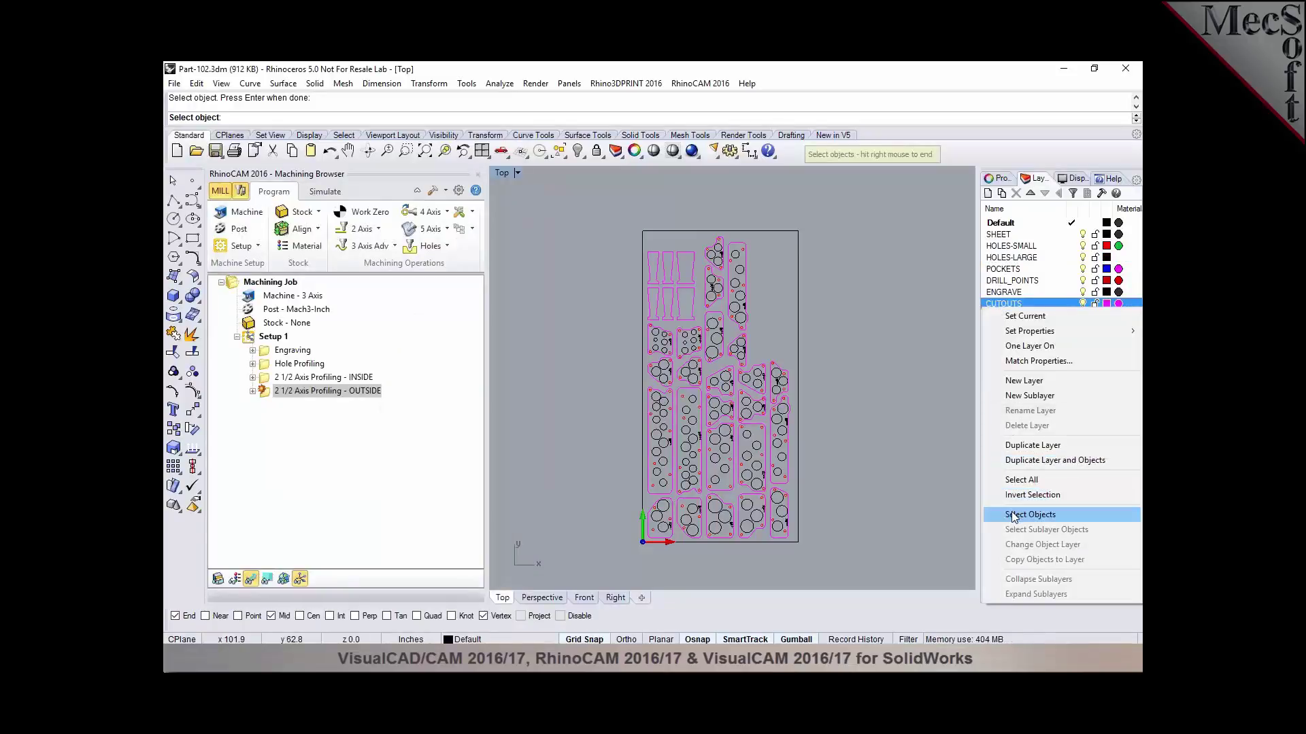
{"action": "left_click", "coordinate": [1014, 514]}
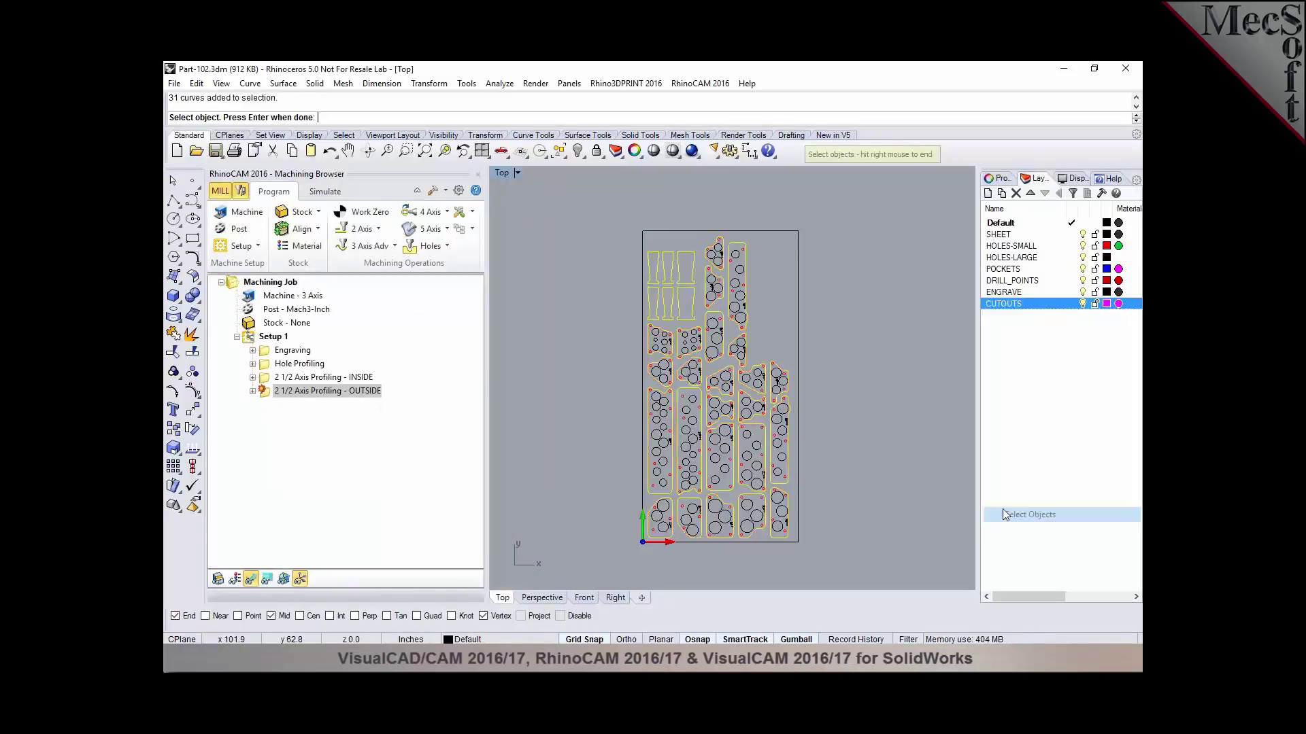
{"action": "key", "text": "Return"}
{"action": "left_click_drag", "start_coordinate": [338, 196], "coordinate": [360, 118]}
{"action": "left_click", "coordinate": [350, 586]}
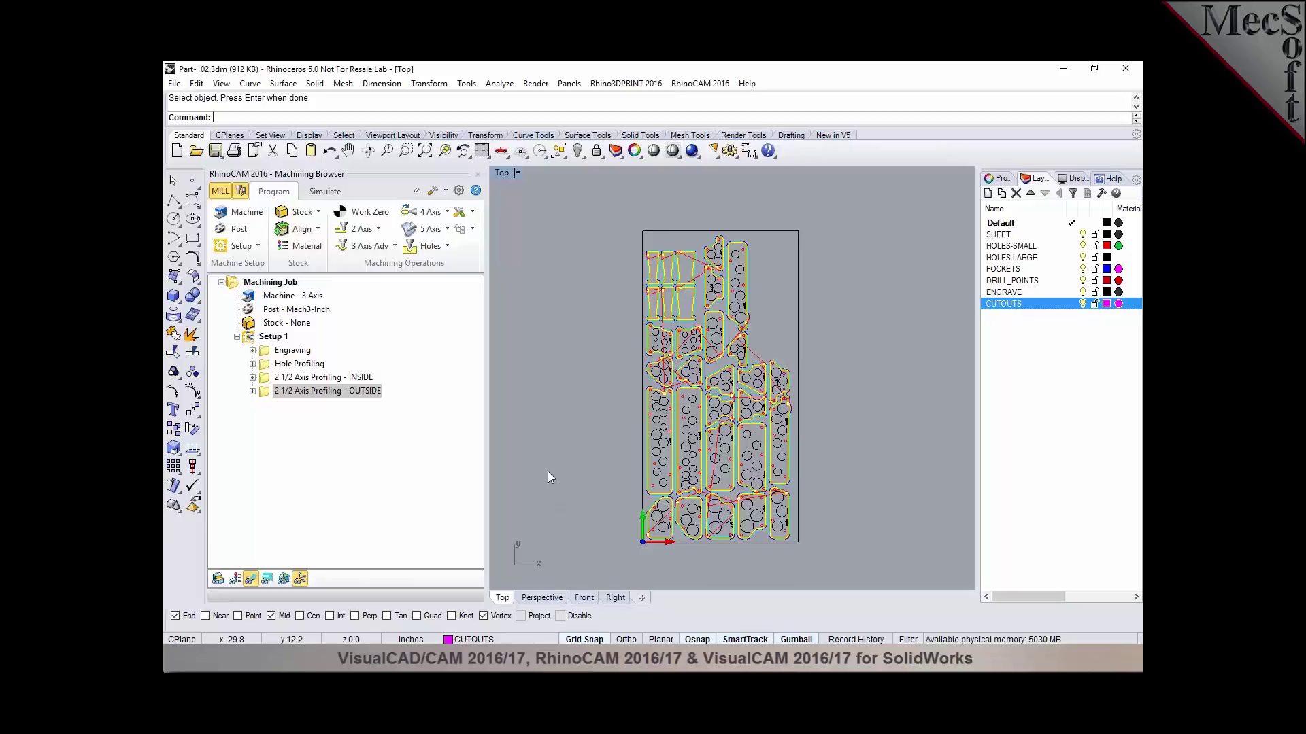
Step: Examine the generated toolpaths of the Engraving, Hole Profiling and 2 1/2 Axis Profiling - OUTSIDE operations
{"action": "scroll", "coordinate": [614, 406], "scroll_direction": "up", "scroll_amount": 2}
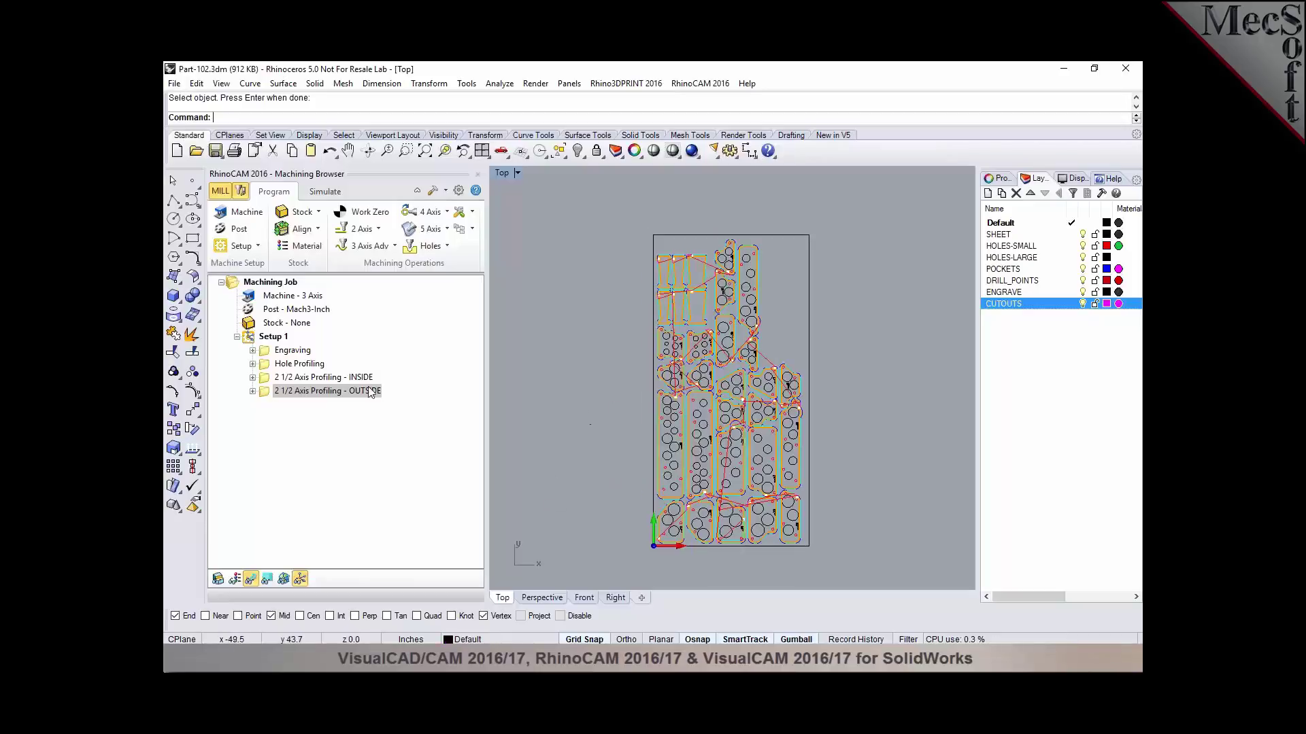
{"action": "left_click", "coordinate": [294, 350]}
{"action": "left_click", "coordinate": [300, 365]}
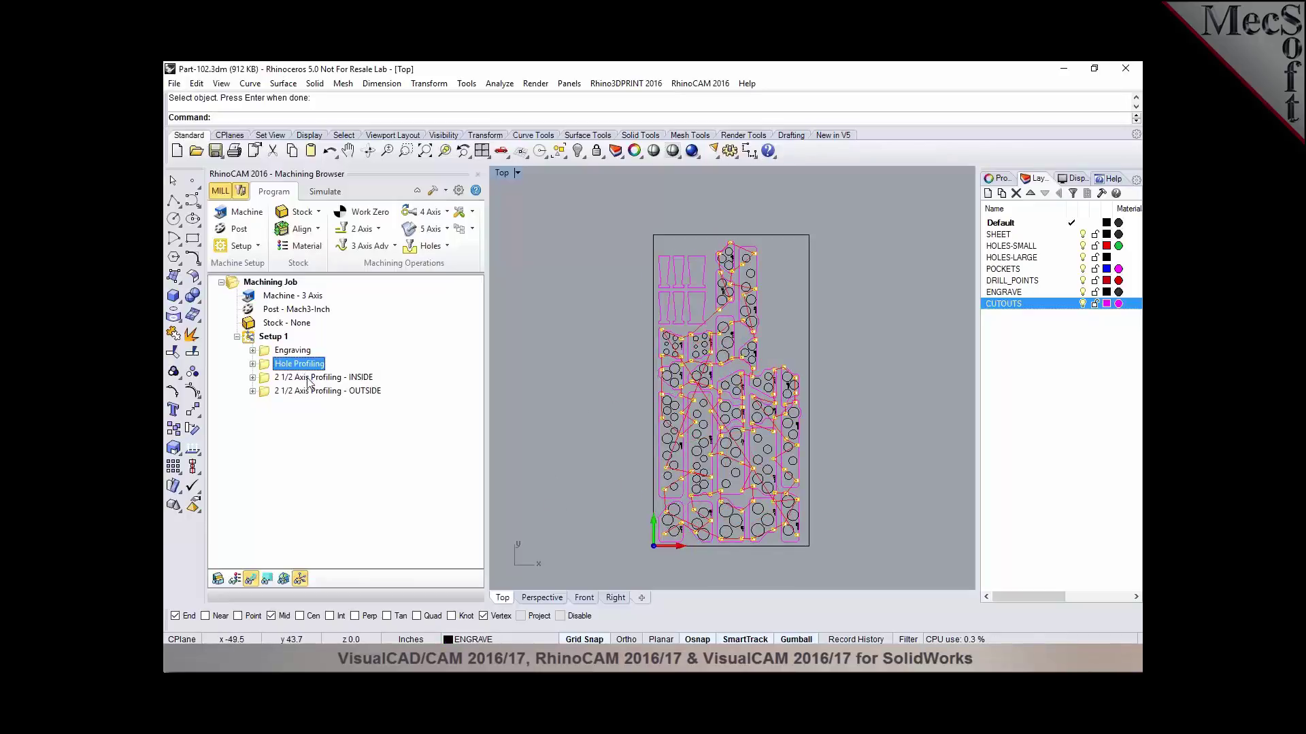
{"action": "left_click", "coordinate": [314, 391]}
{"action": "left_click", "coordinate": [567, 409]}
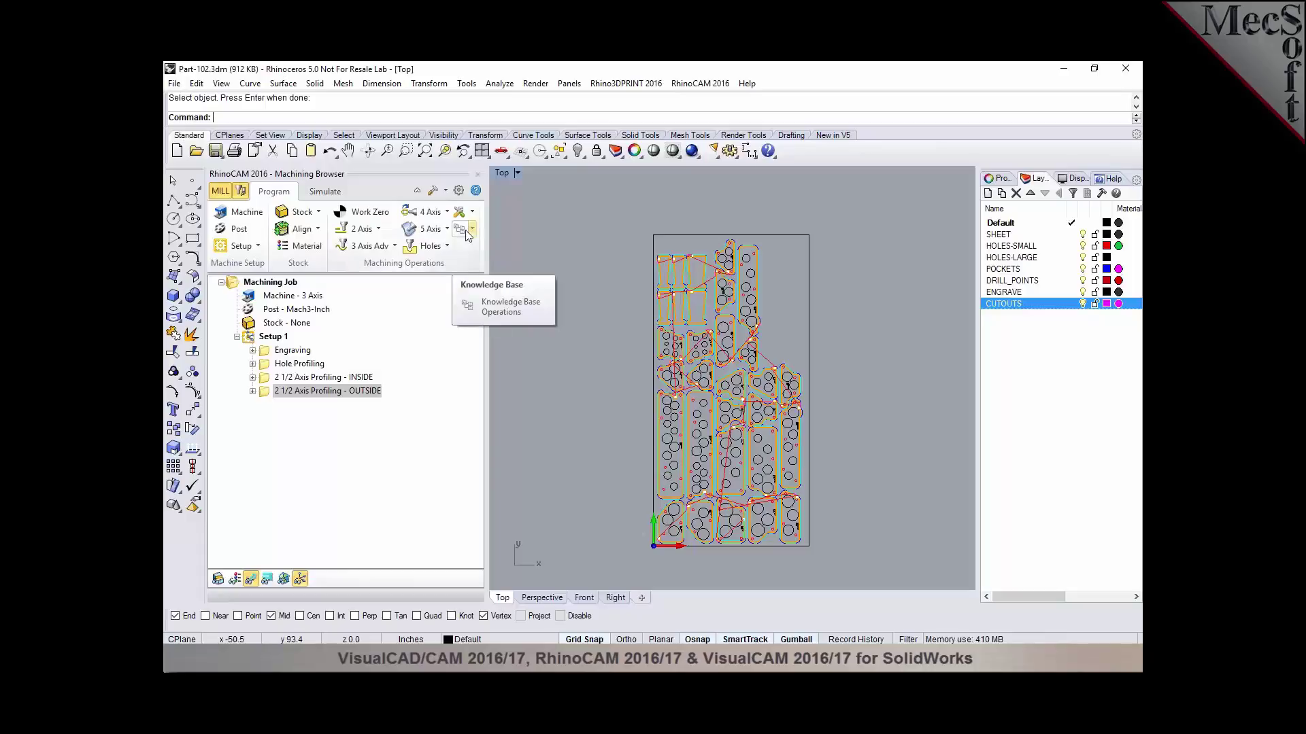
Step: Show the machining objects browser and load Part-101.vkb into its knowledge bases without setting selection rules
{"action": "left_click", "coordinate": [241, 192]}
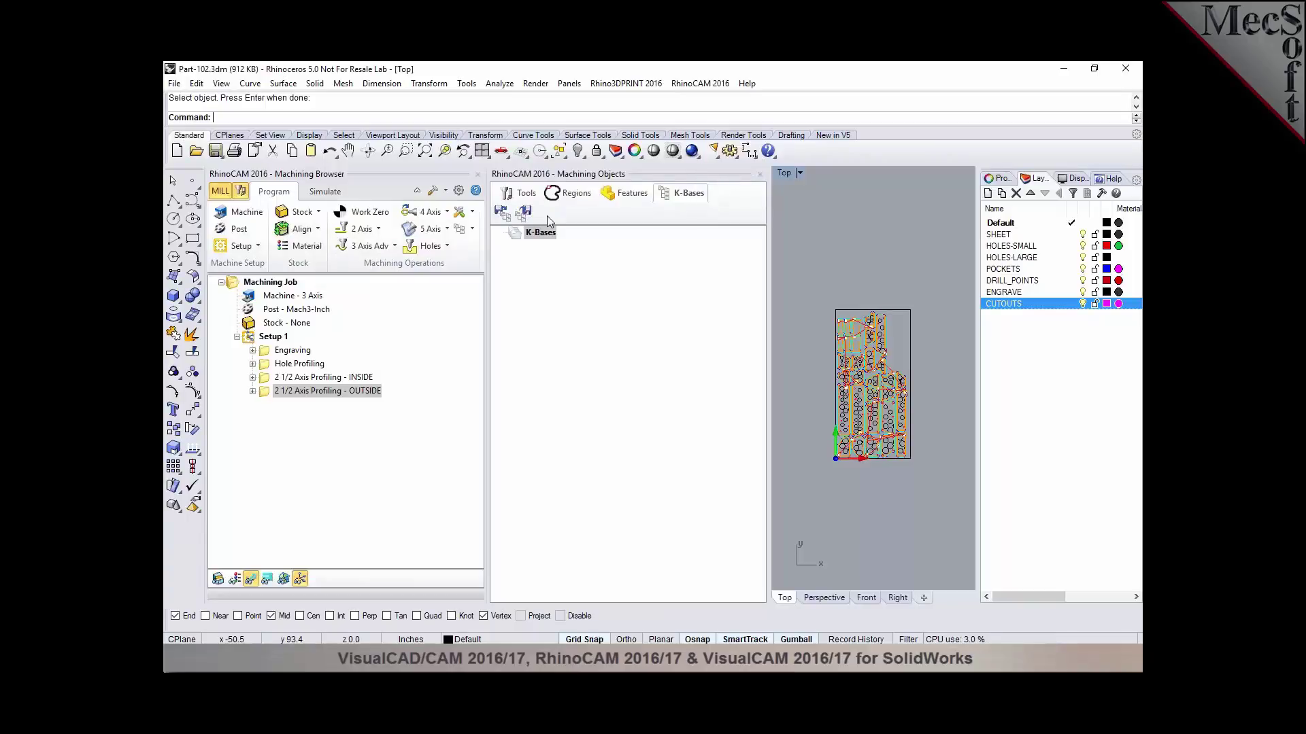
{"action": "left_click", "coordinate": [500, 212]}
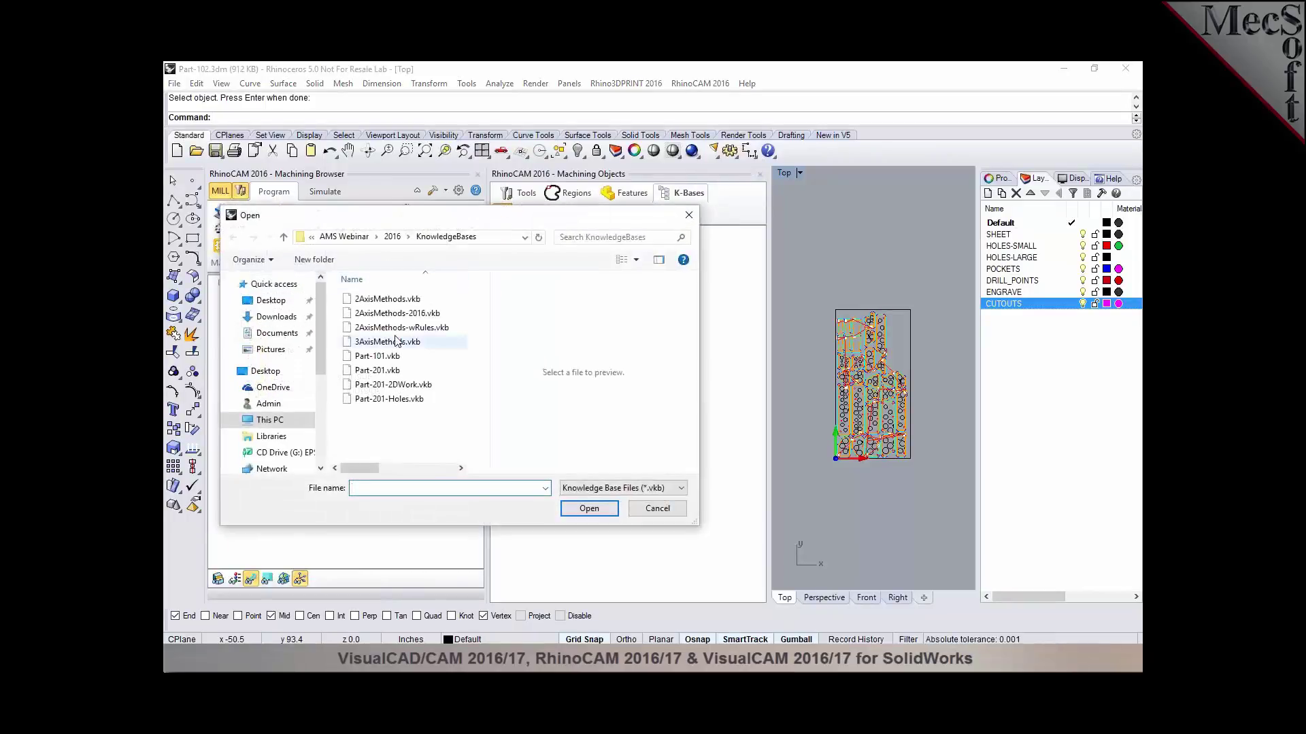
{"action": "left_click", "coordinate": [393, 359]}
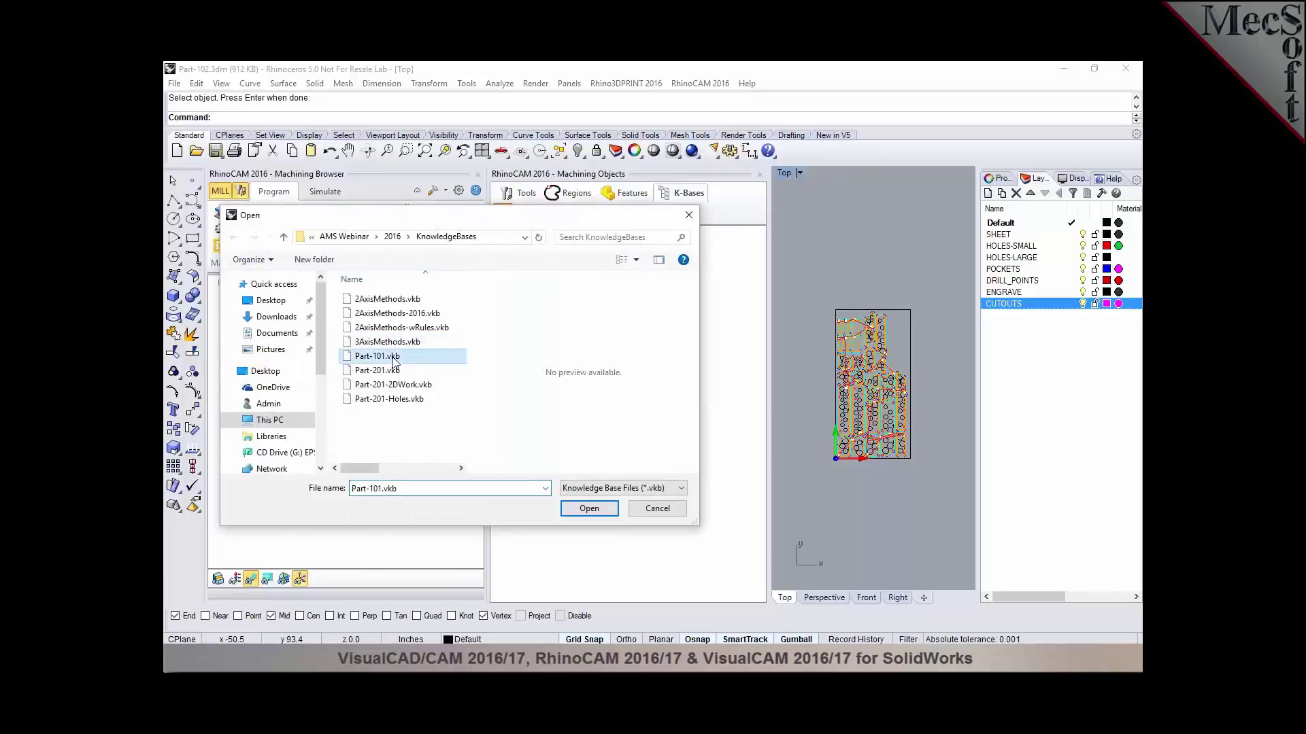
{"action": "left_click", "coordinate": [582, 510]}
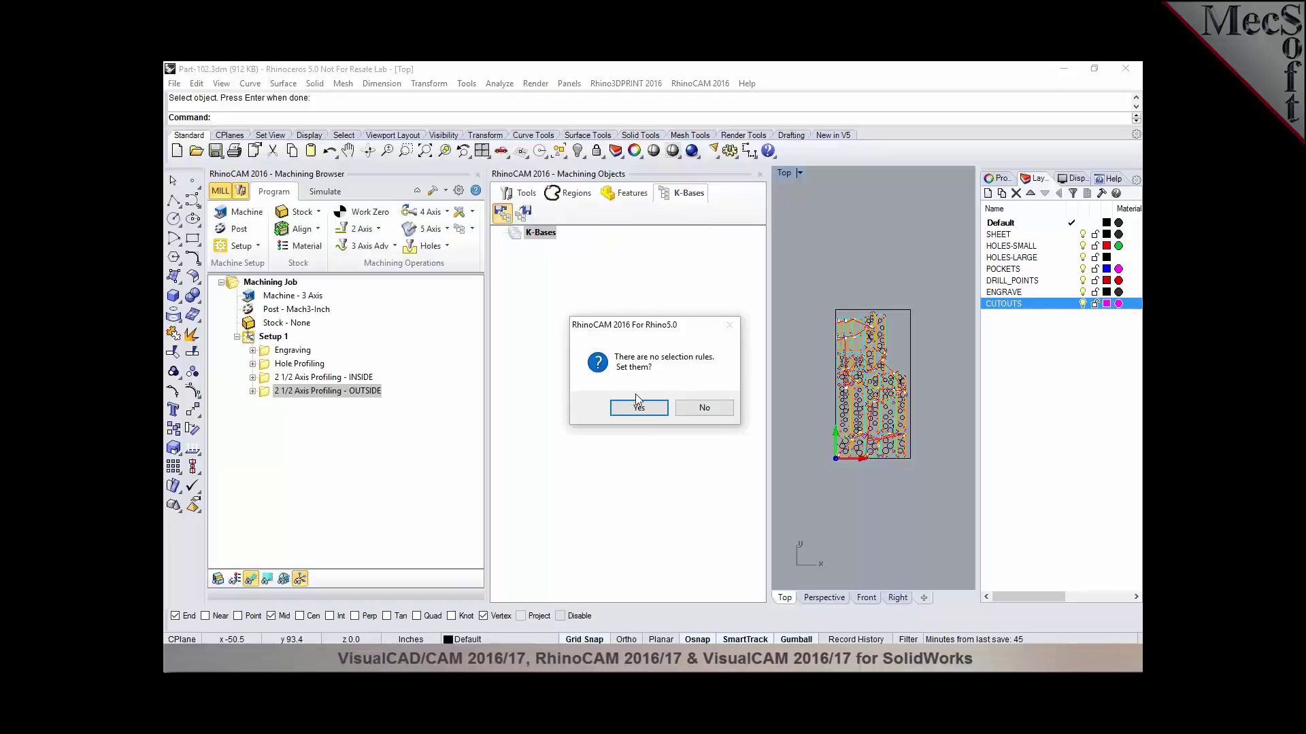
{"action": "left_click", "coordinate": [704, 410]}
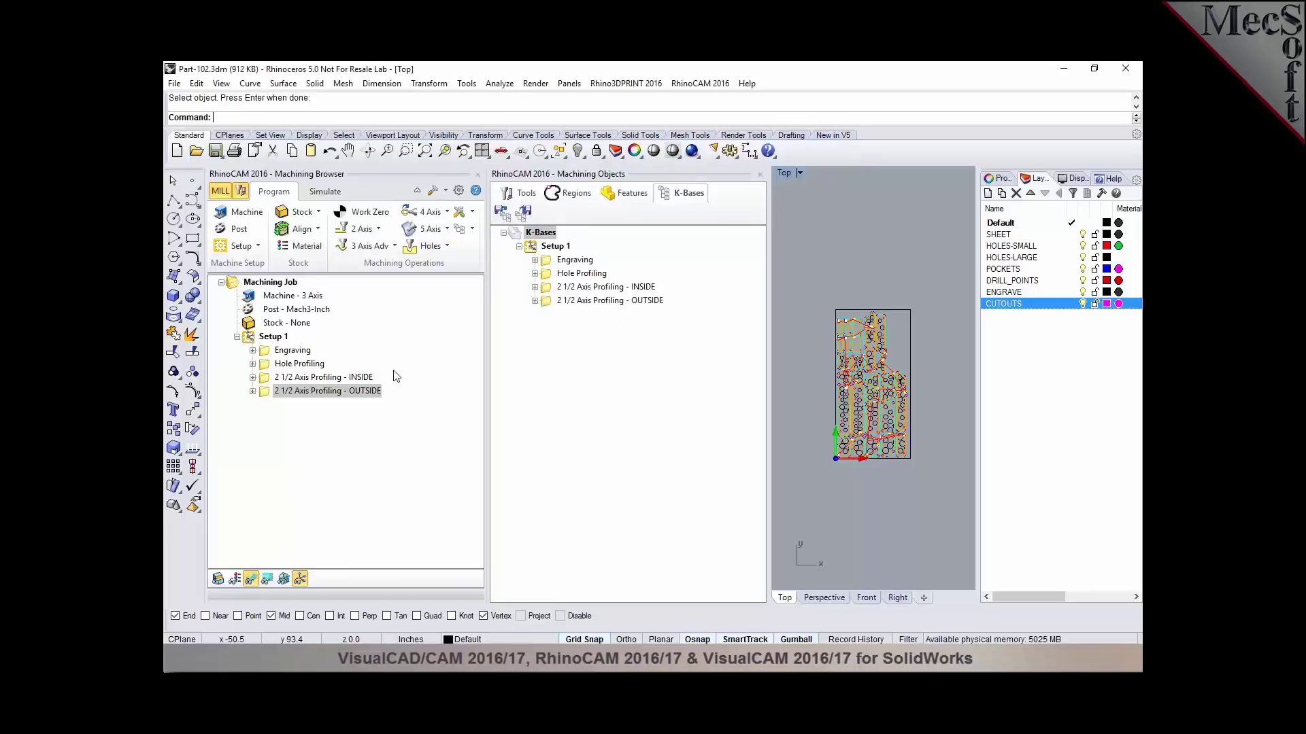
Step: Delete Setup 1 with all its operations from the machining job
{"action": "left_click", "coordinate": [250, 340]}
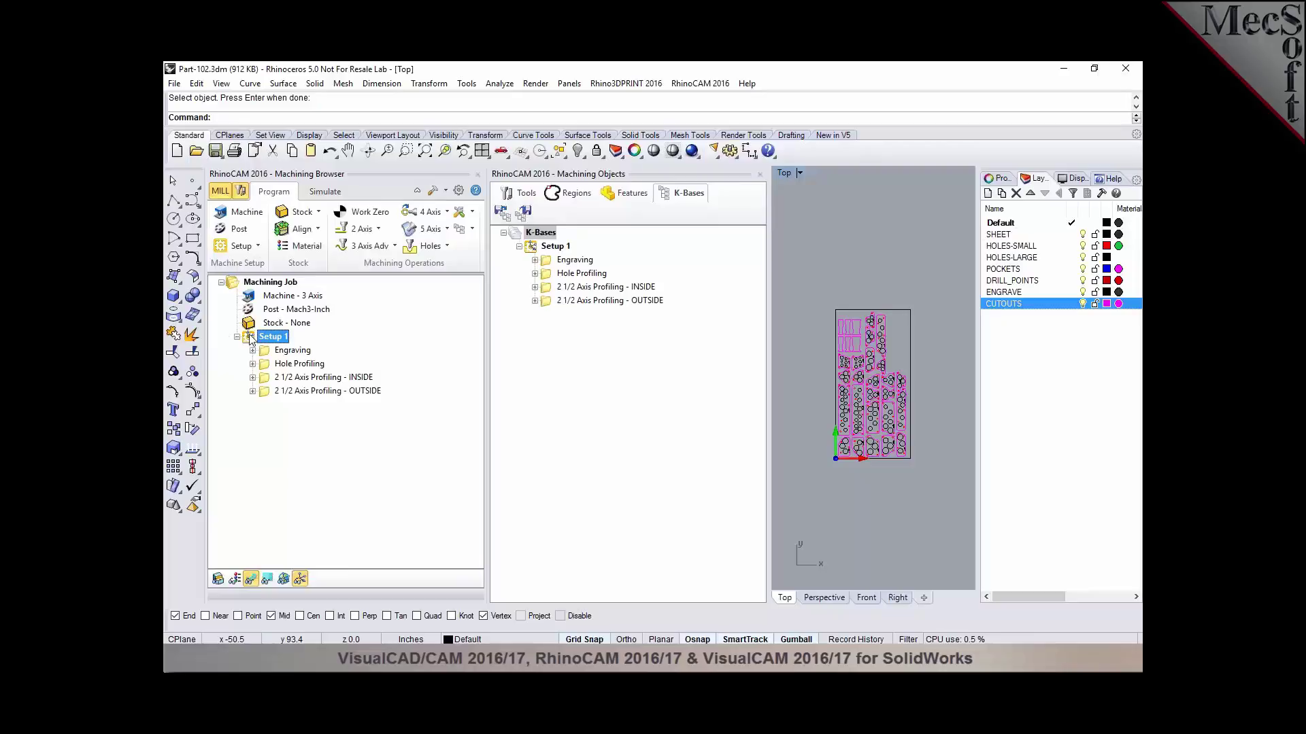
{"action": "key", "text": "Delete"}
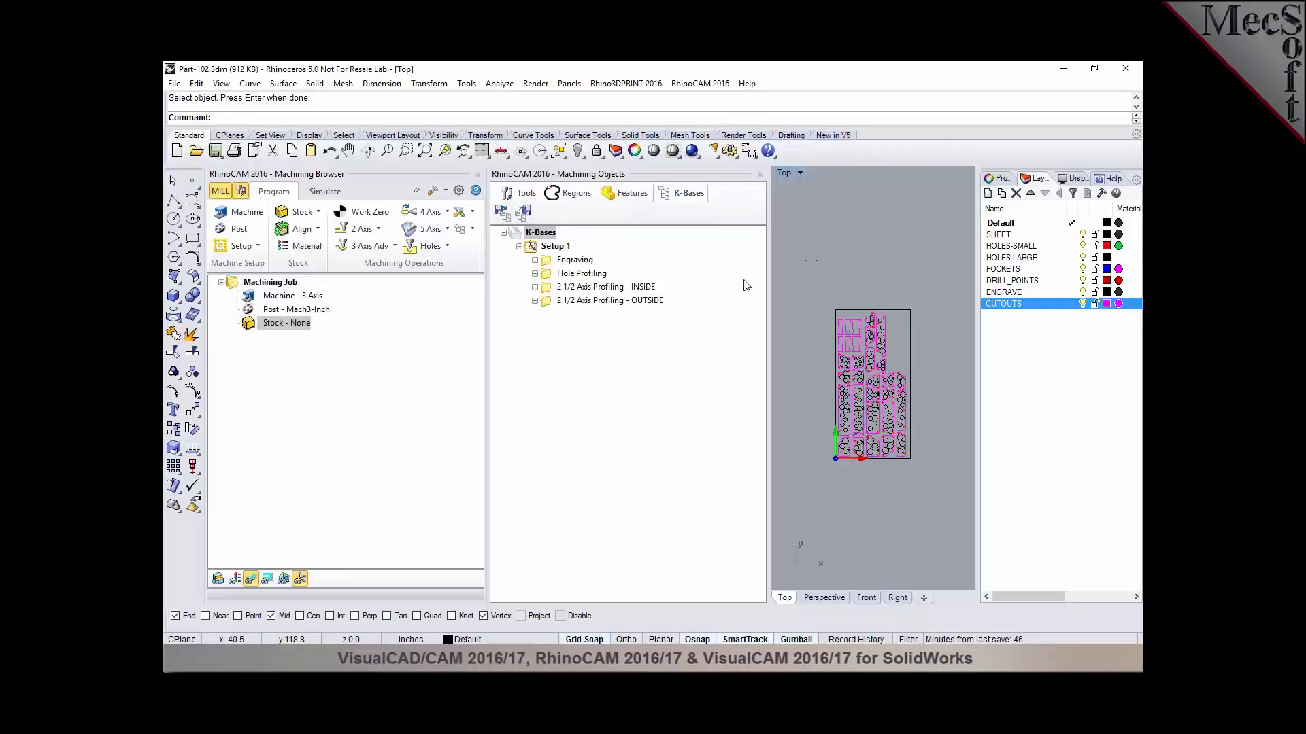
{"action": "scroll", "coordinate": [850, 310], "scroll_direction": "up", "scroll_amount": 2}
Step: Set the Engraving operation's geometry selection rules to select by the ENGRAVE layer
{"action": "left_click", "coordinate": [572, 261]}
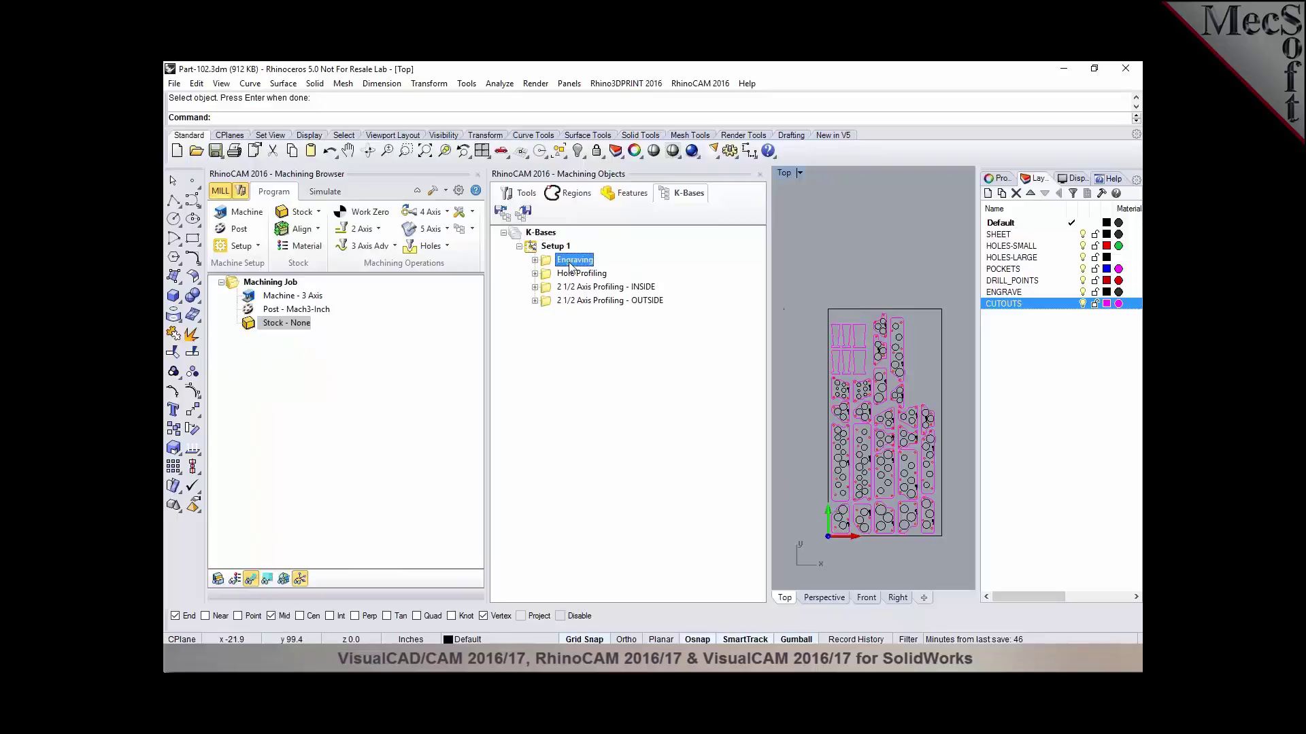
{"action": "left_click", "coordinate": [535, 261]}
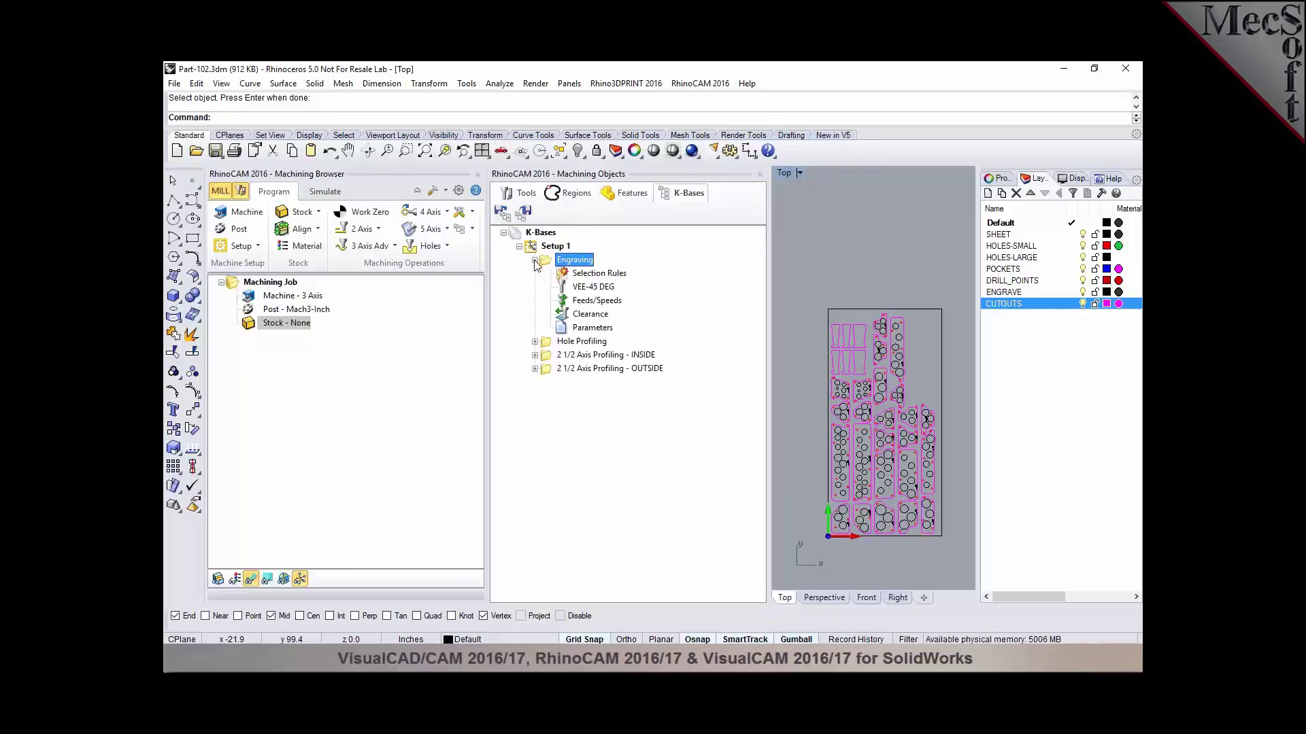
{"action": "left_click", "coordinate": [573, 275]}
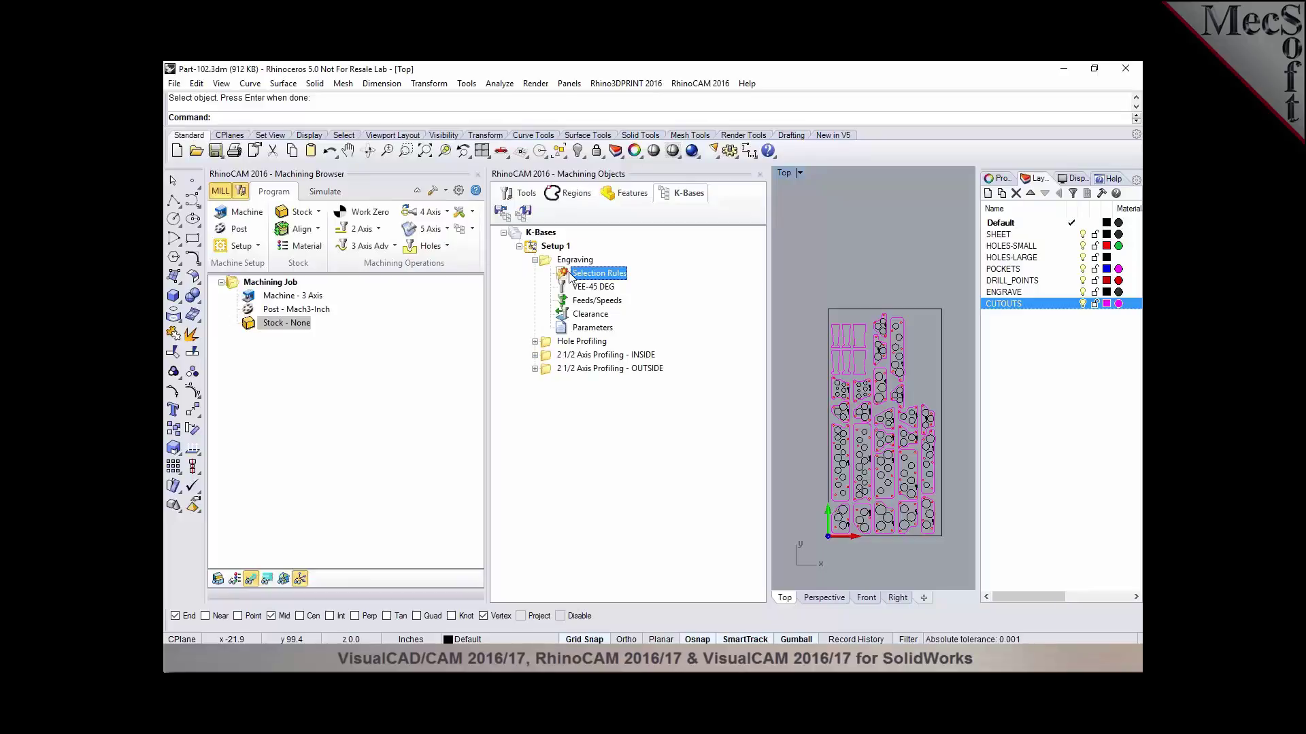
{"action": "double_click", "coordinate": [564, 276]}
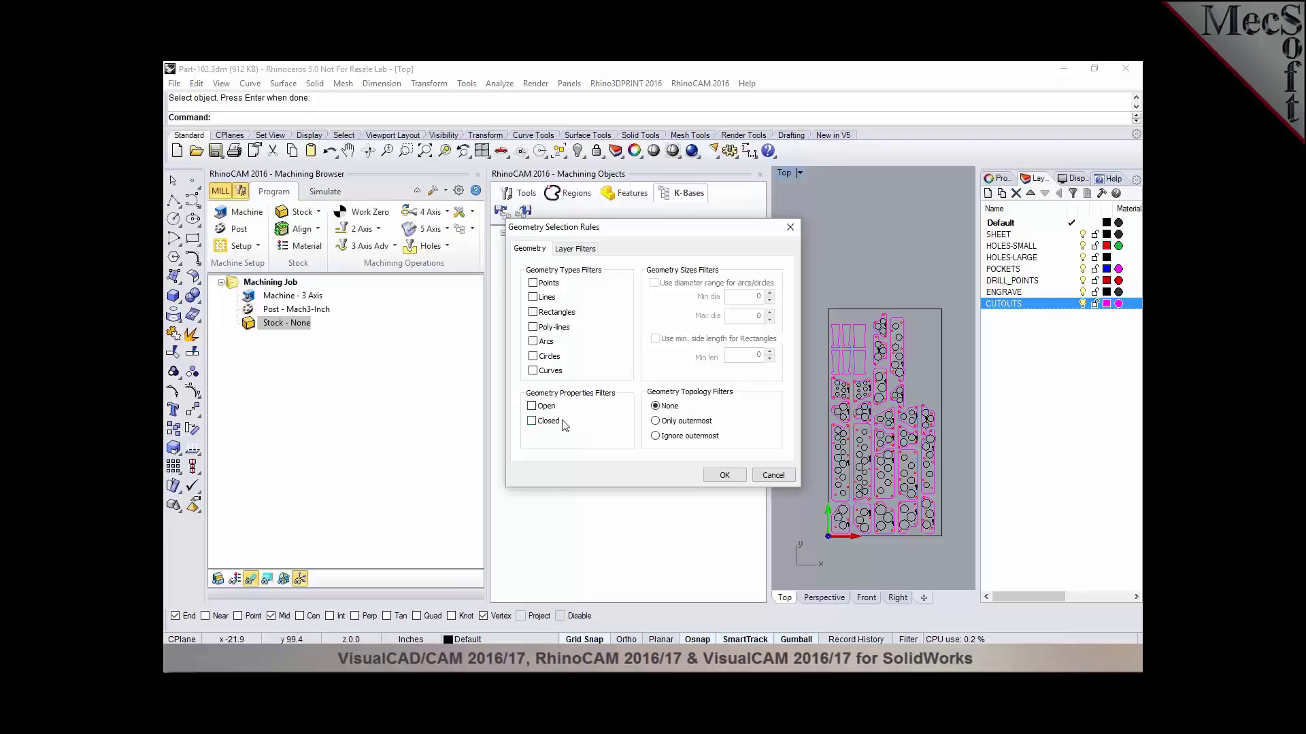
{"action": "left_click", "coordinate": [564, 250]}
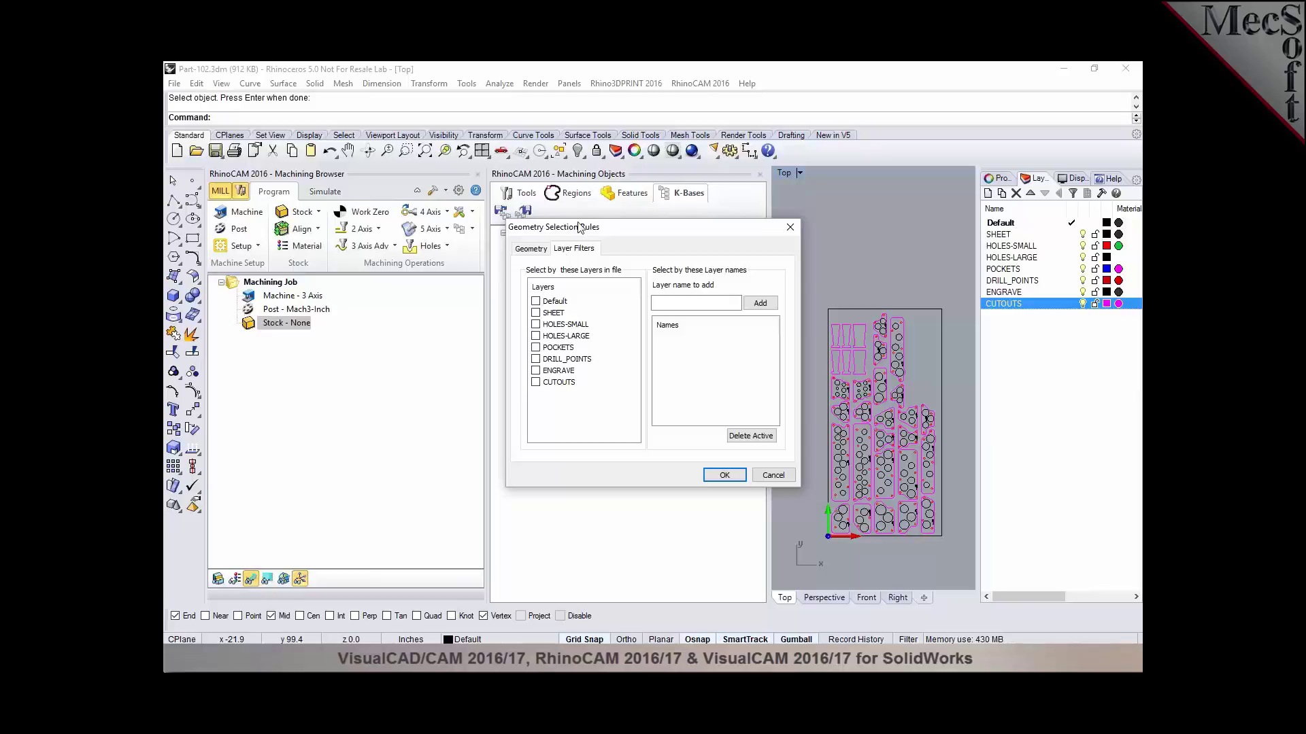
{"action": "left_click_drag", "start_coordinate": [584, 231], "coordinate": [693, 230]}
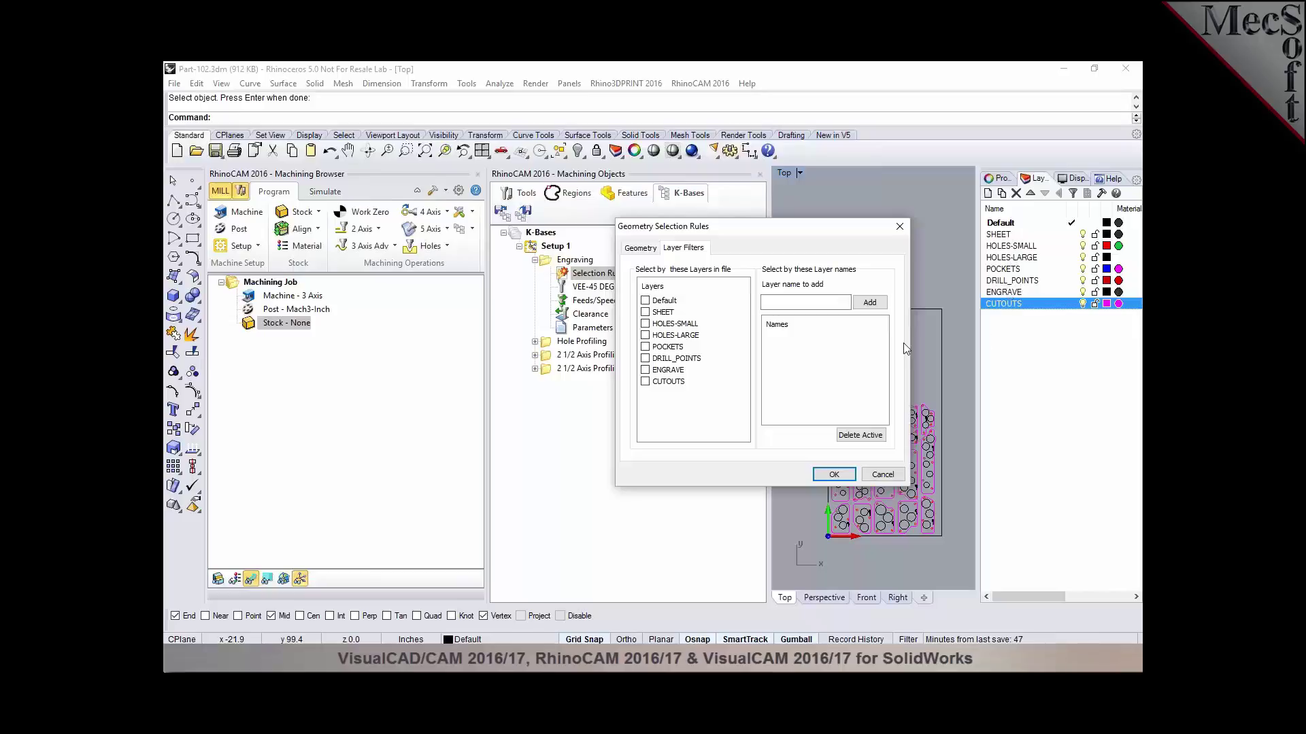
{"action": "left_click", "coordinate": [645, 371]}
{"action": "left_click", "coordinate": [833, 475]}
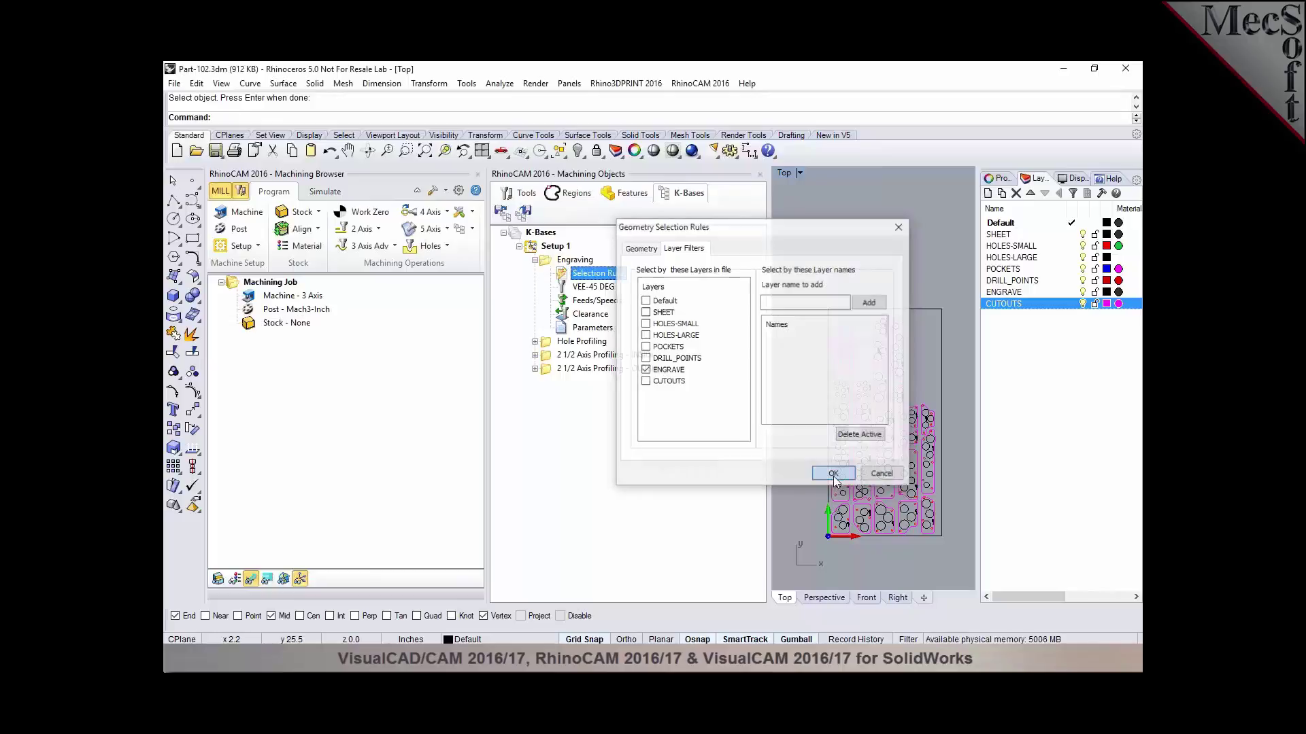
Step: Review the layer filter in the Engraving operation's selection rules and expand the Hole Profiling operation in the knowledge base
{"action": "left_click", "coordinate": [535, 342]}
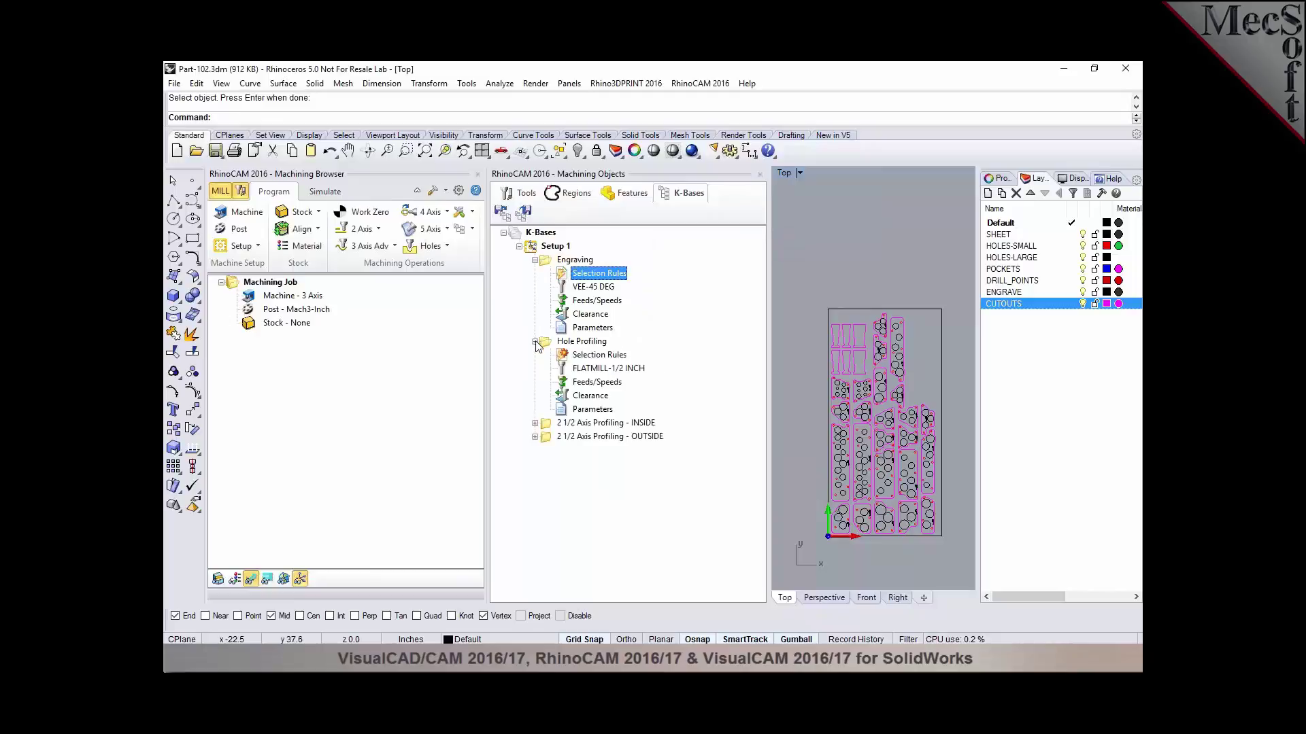
{"action": "double_click", "coordinate": [565, 275]}
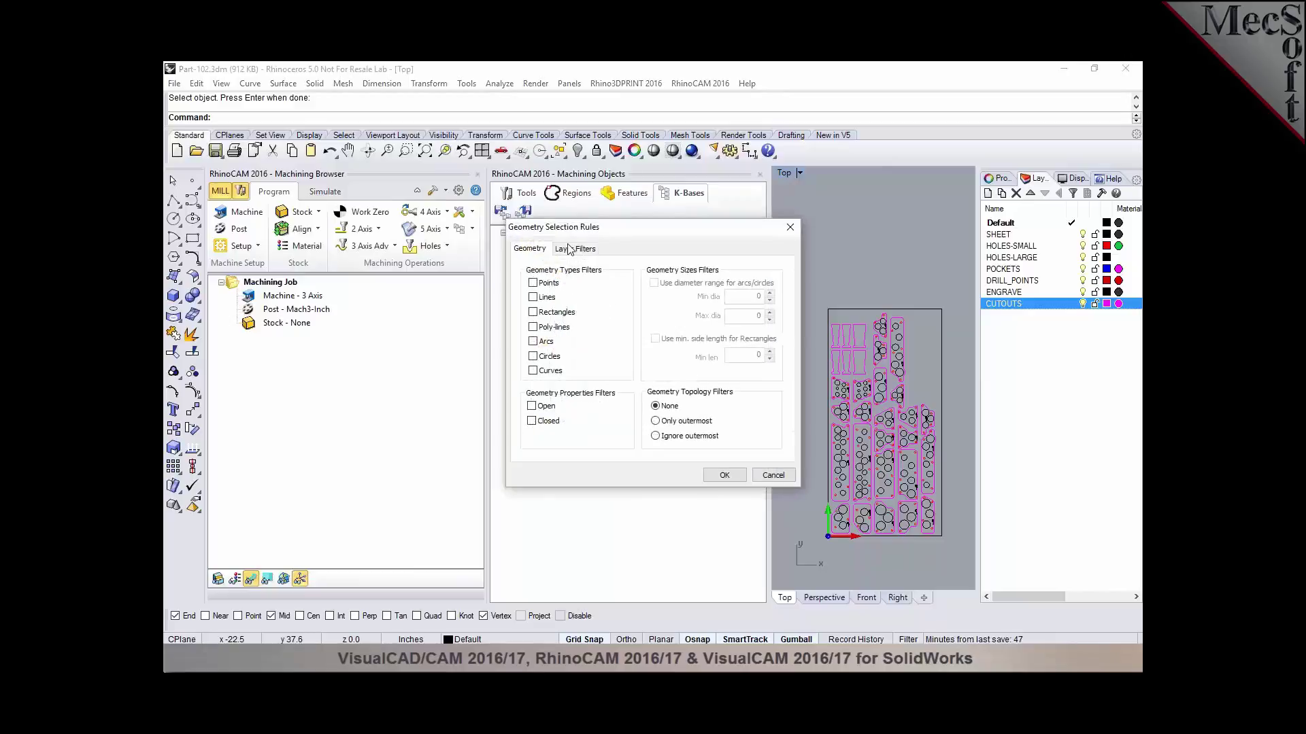
{"action": "left_click", "coordinate": [570, 249]}
{"action": "left_click", "coordinate": [536, 371]}
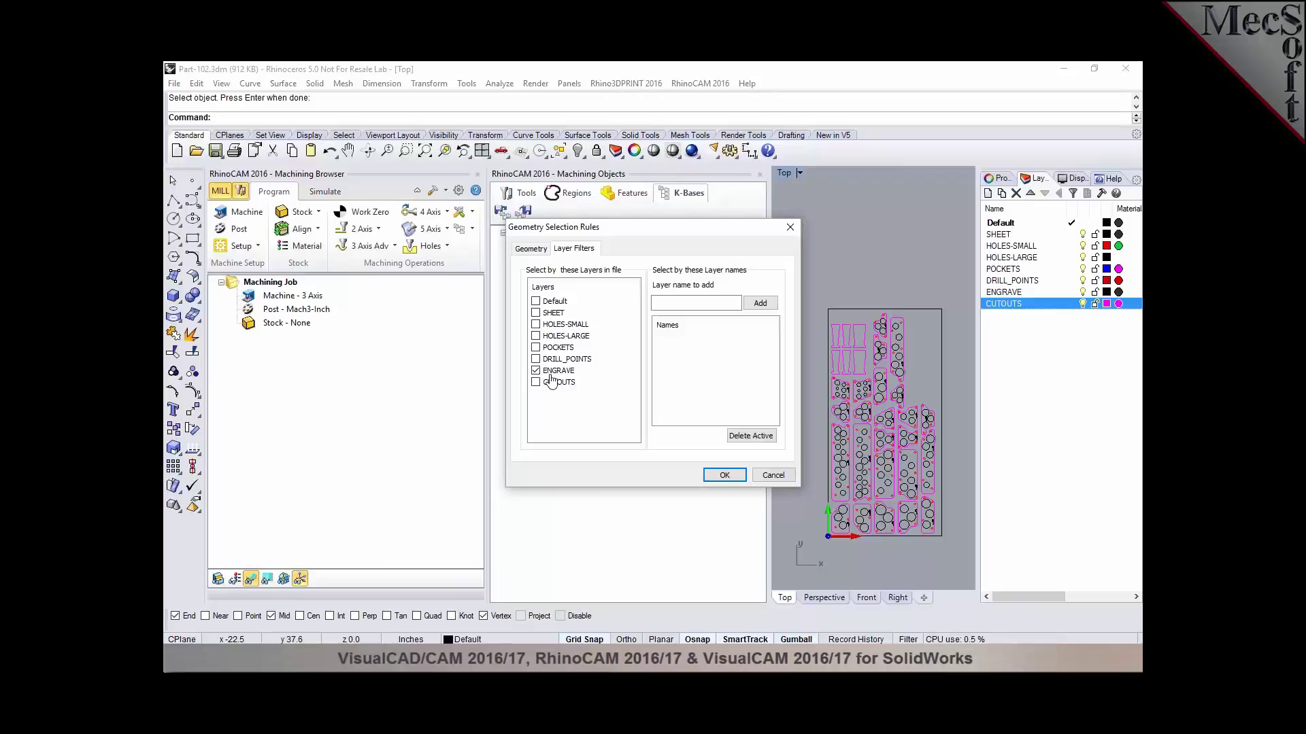
{"action": "left_click", "coordinate": [722, 476]}
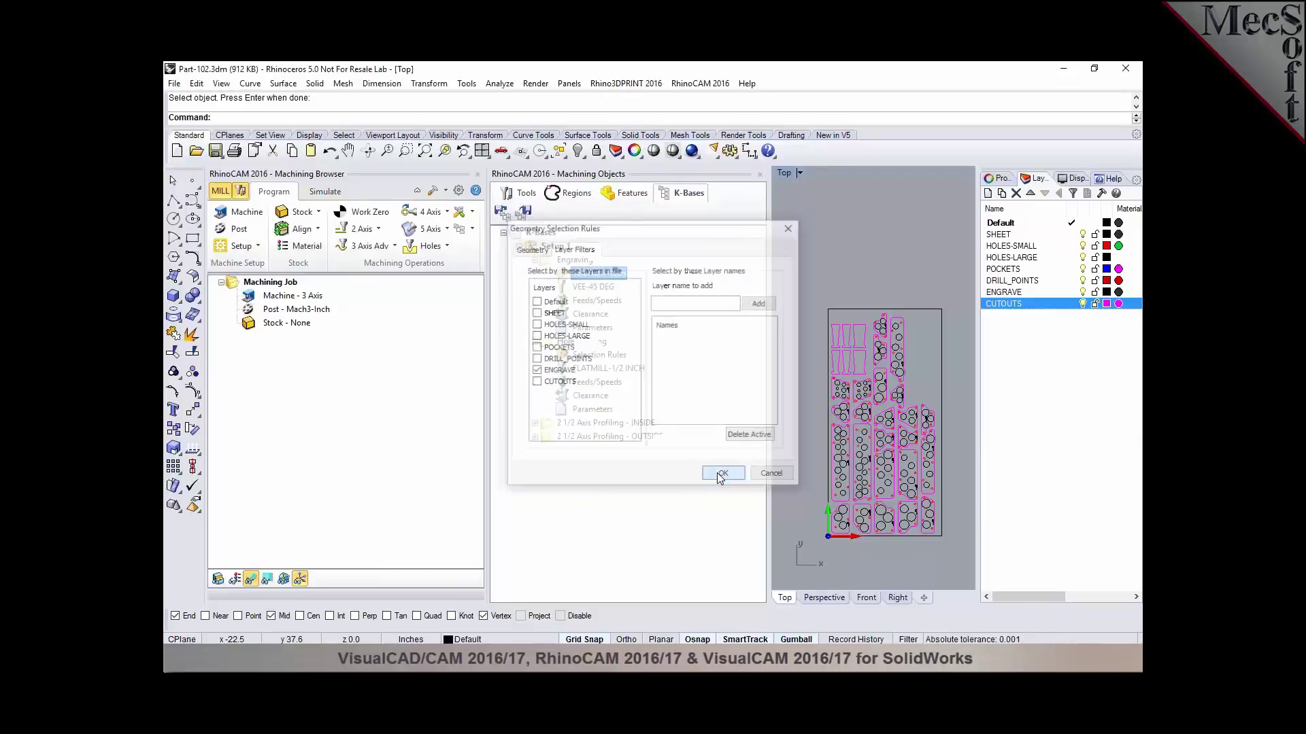
Step: Set the Hole Profiling selection rules to arcs and circles, using a diameter range with a maximum of 11
{"action": "left_click", "coordinate": [564, 356]}
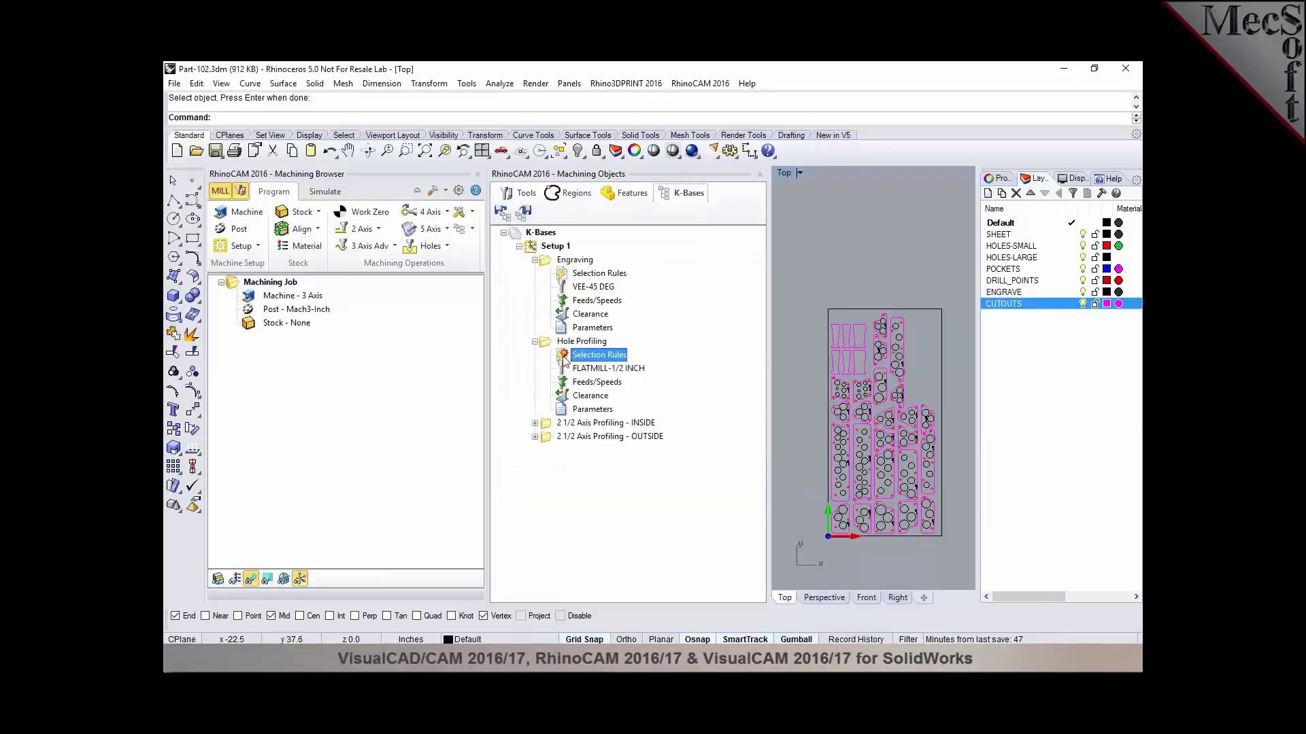
{"action": "double_click", "coordinate": [564, 357]}
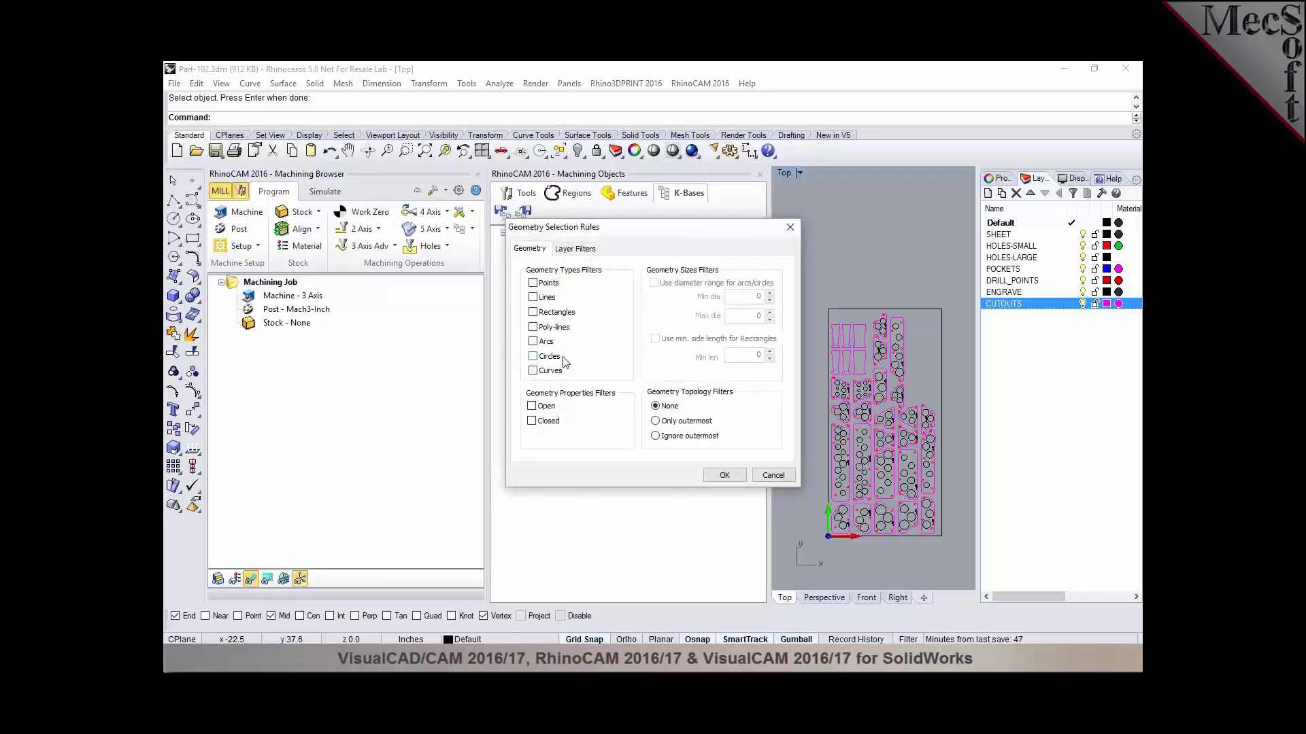
{"action": "left_click", "coordinate": [568, 249]}
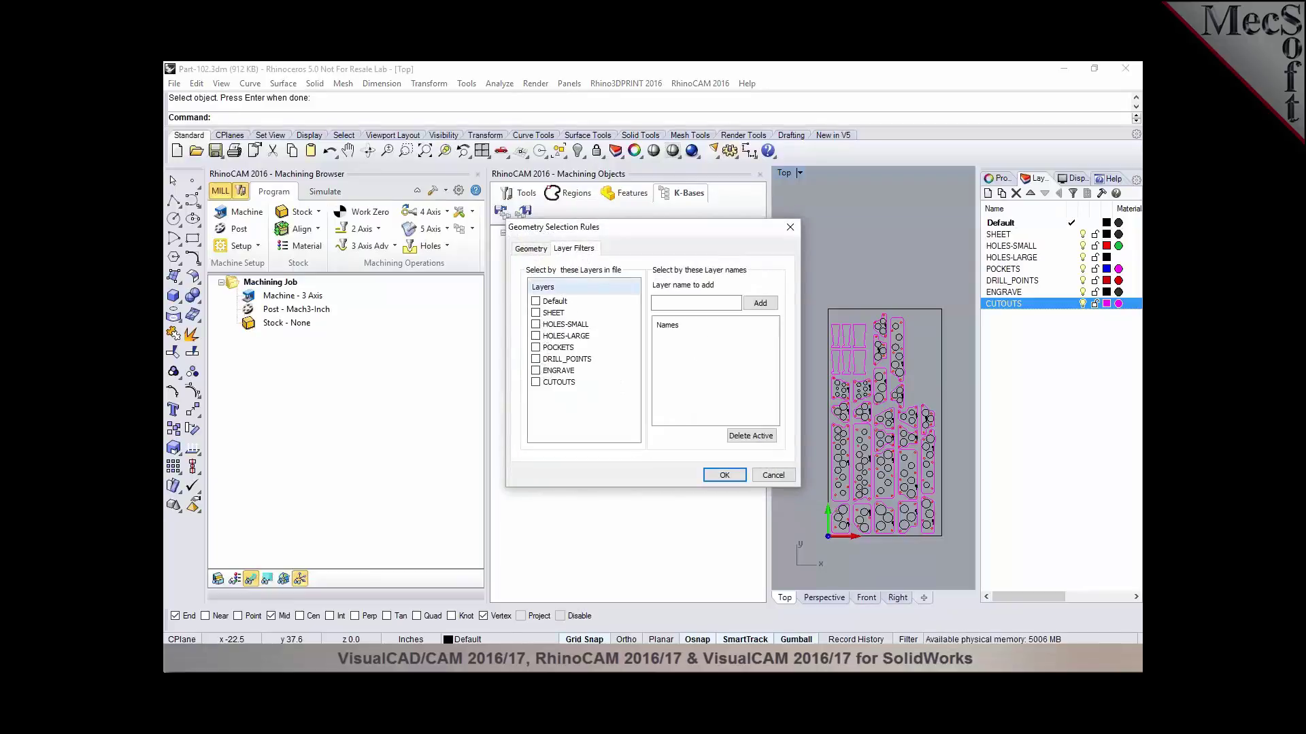
{"action": "left_click", "coordinate": [530, 249]}
{"action": "left_click", "coordinate": [533, 342]}
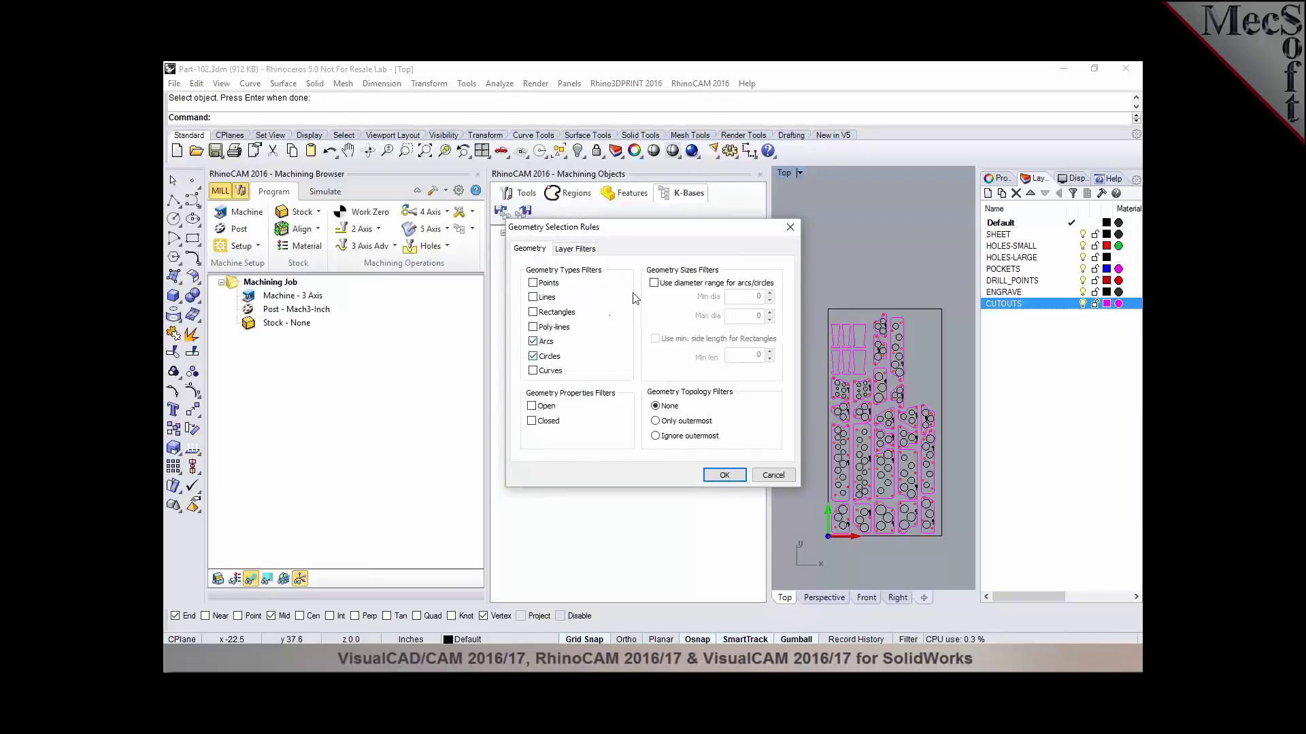
{"action": "left_click", "coordinate": [653, 283]}
{"action": "double_click", "coordinate": [758, 316]}
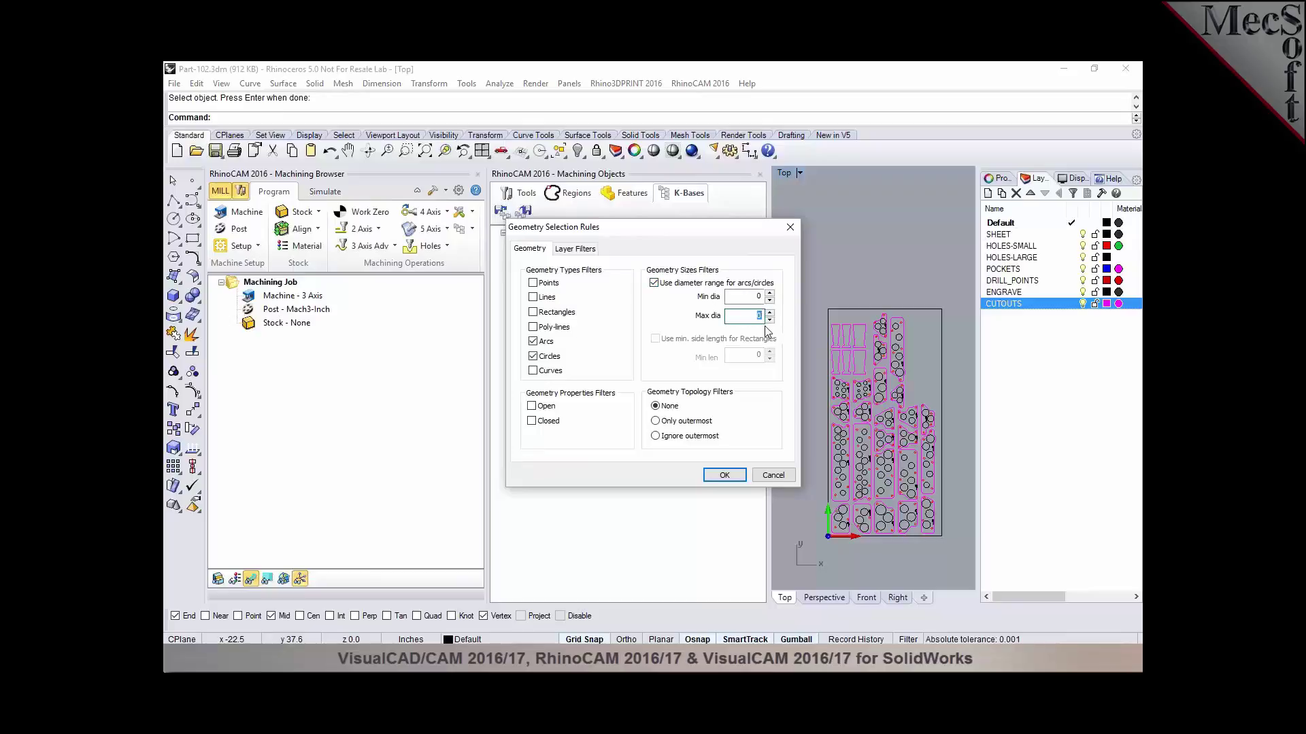
{"action": "type", "text": "11"}
{"action": "left_click", "coordinate": [724, 474]}
Step: Set the 2 1/2 Axis Profiling - INSIDE selection rules to arcs and circles with diameters from 1 to 5
{"action": "left_click", "coordinate": [535, 423]}
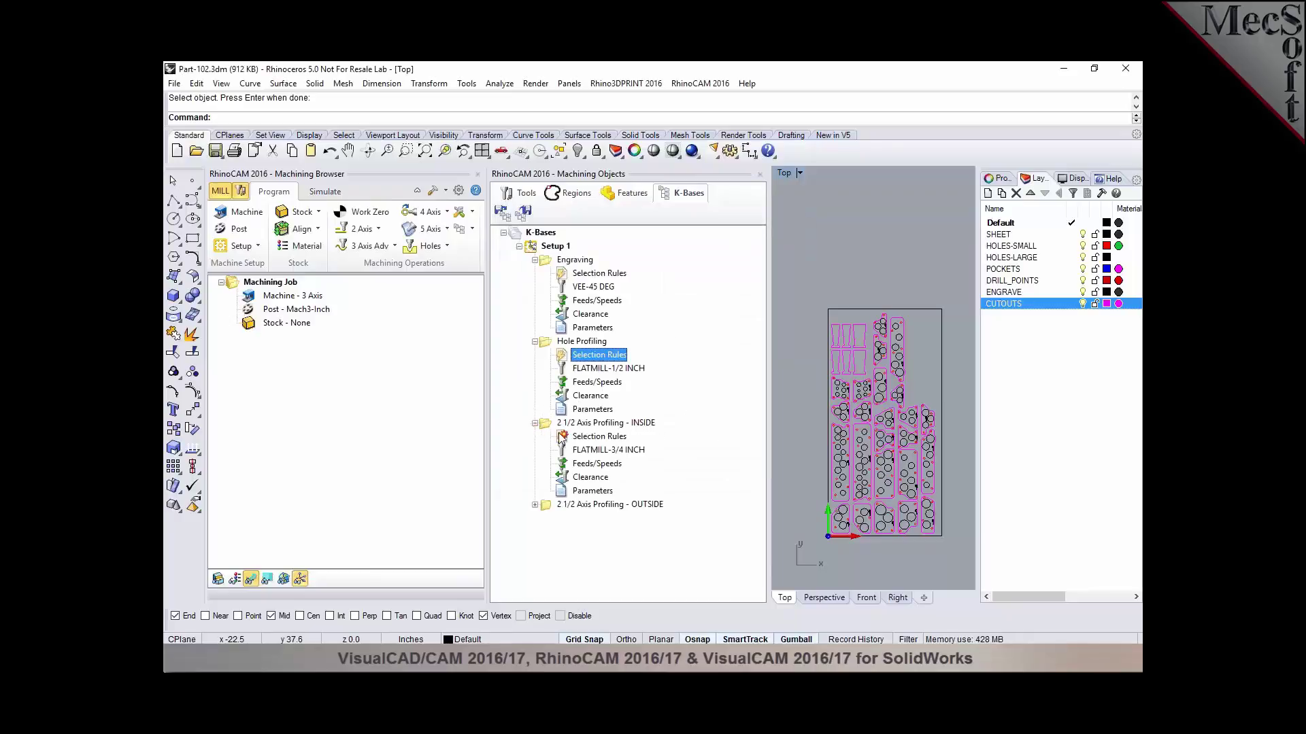
{"action": "left_click", "coordinate": [562, 437]}
{"action": "double_click", "coordinate": [562, 437]}
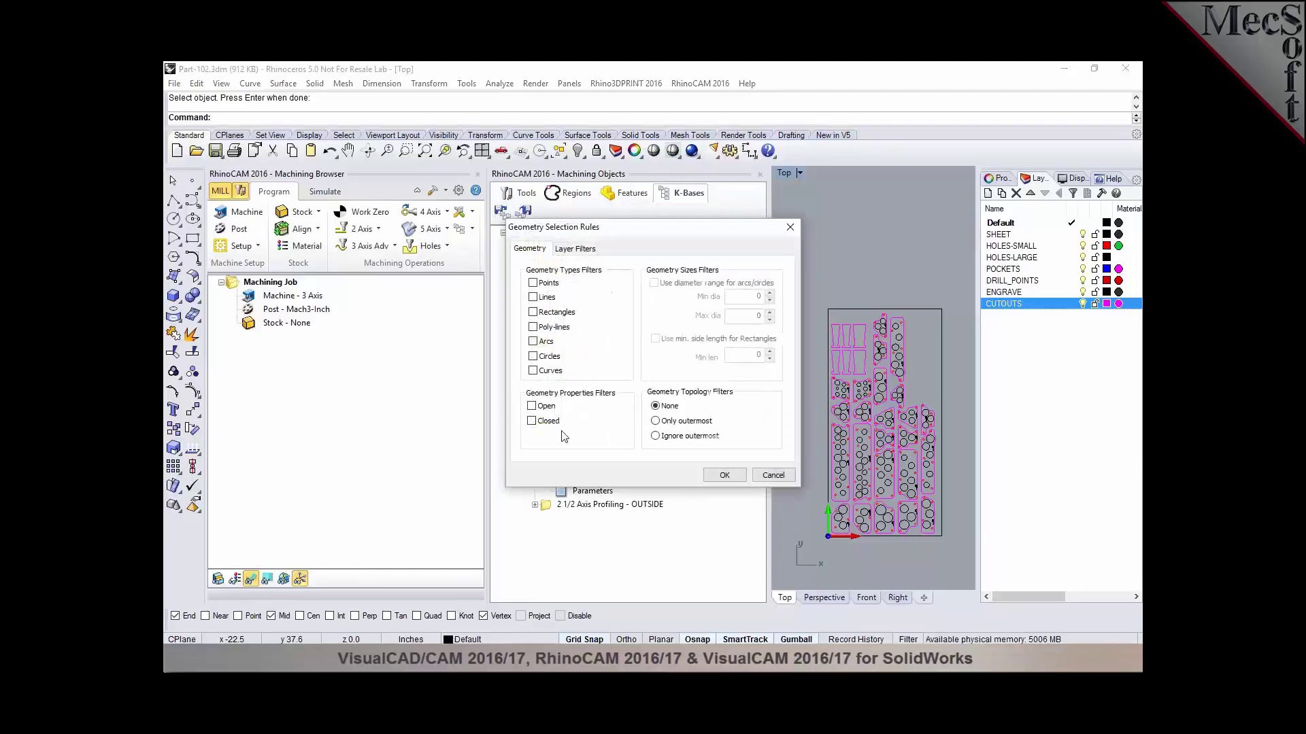
{"action": "left_click", "coordinate": [533, 341]}
{"action": "left_click", "coordinate": [532, 356]}
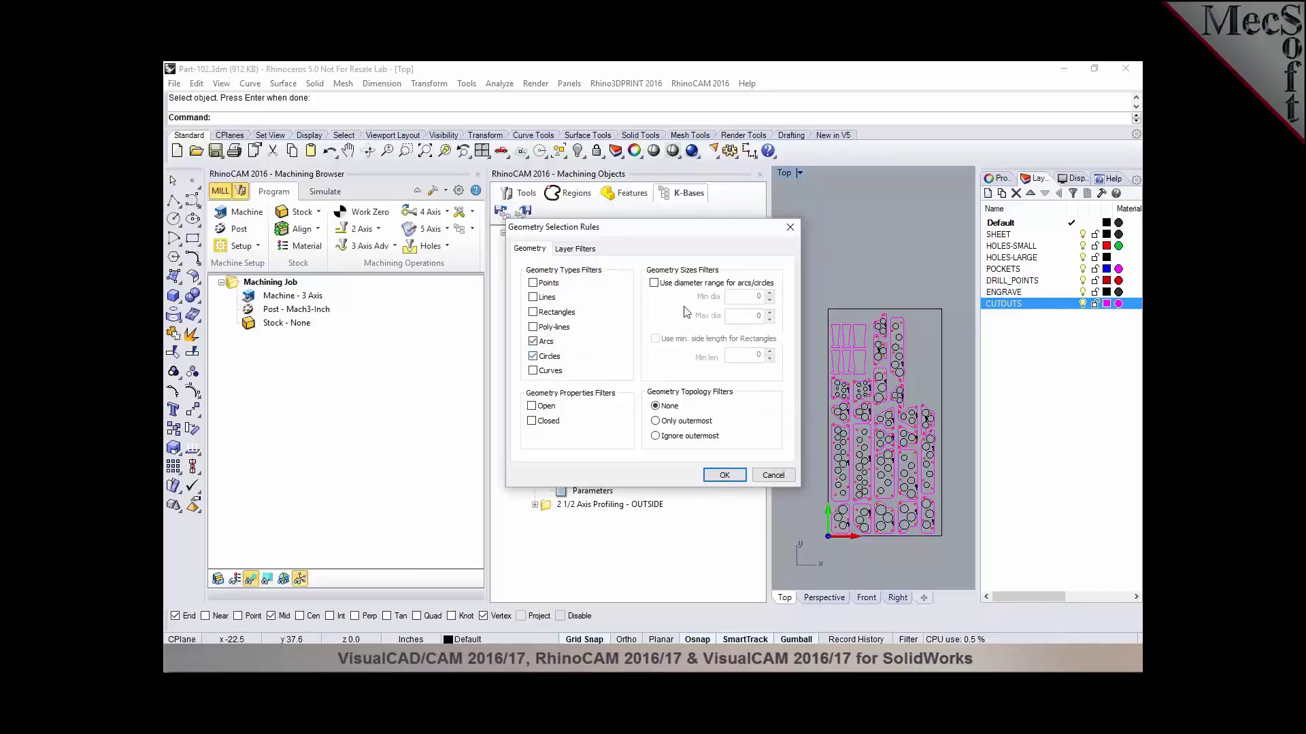
{"action": "left_click", "coordinate": [682, 283]}
{"action": "double_click", "coordinate": [759, 297]}
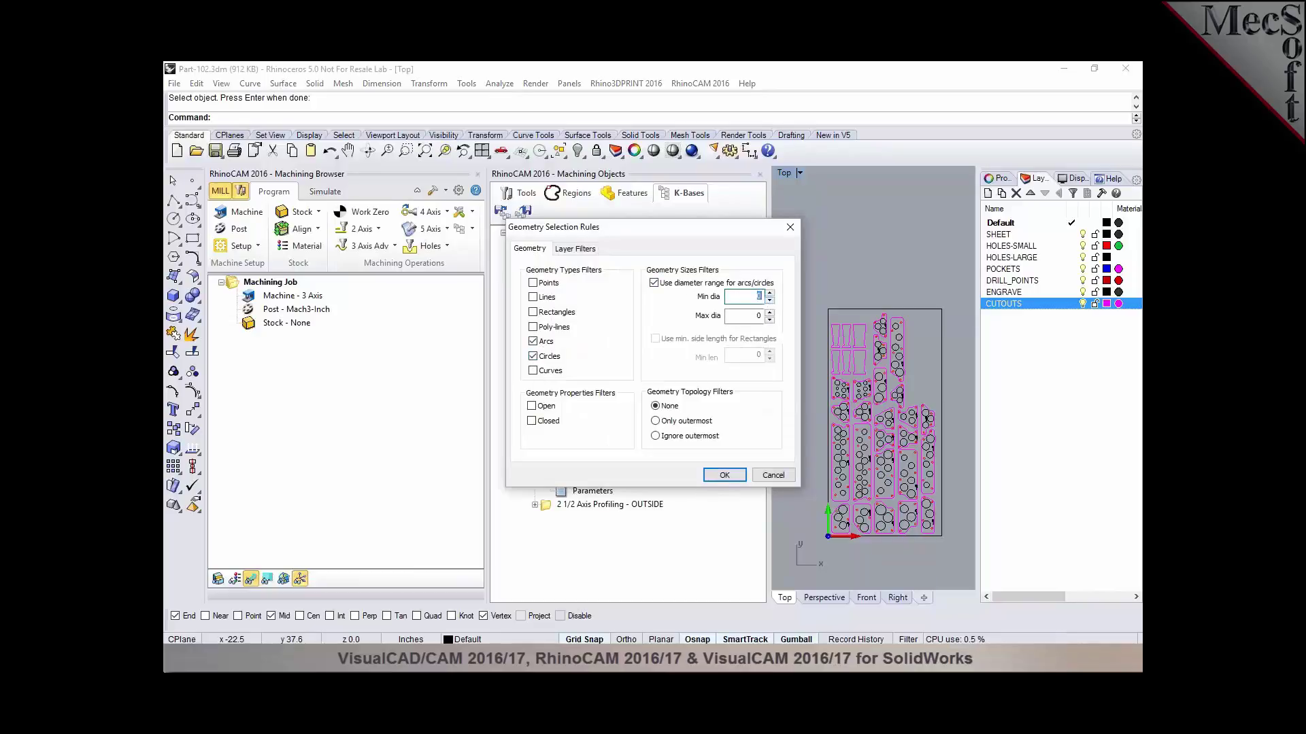
{"action": "type", "text": "1"}
{"action": "double_click", "coordinate": [758, 316]}
{"action": "type", "text": "5"}
{"action": "left_click", "coordinate": [722, 474]}
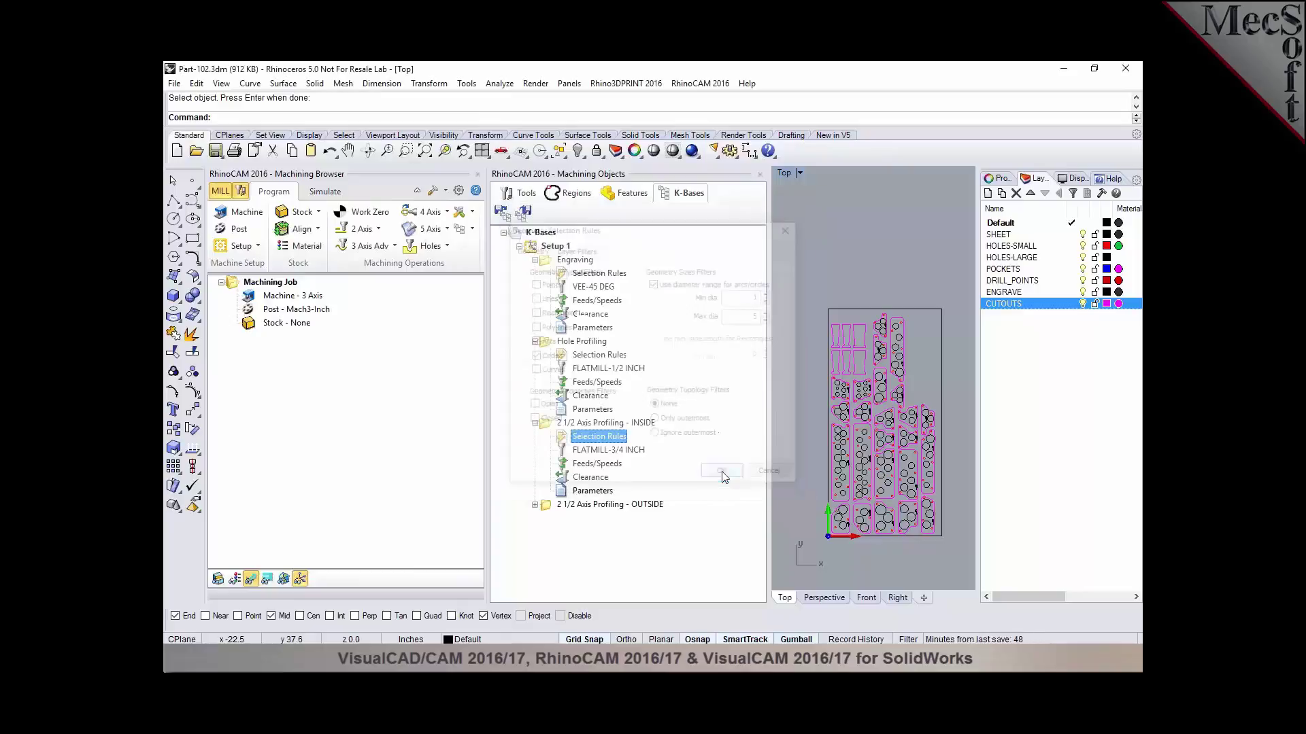
Step: Set the 2 1/2 Axis Profiling - OUTSIDE operation's geometry selection rules to select by the CUTOUTS layer
{"action": "left_click", "coordinate": [535, 506]}
{"action": "left_click", "coordinate": [561, 517]}
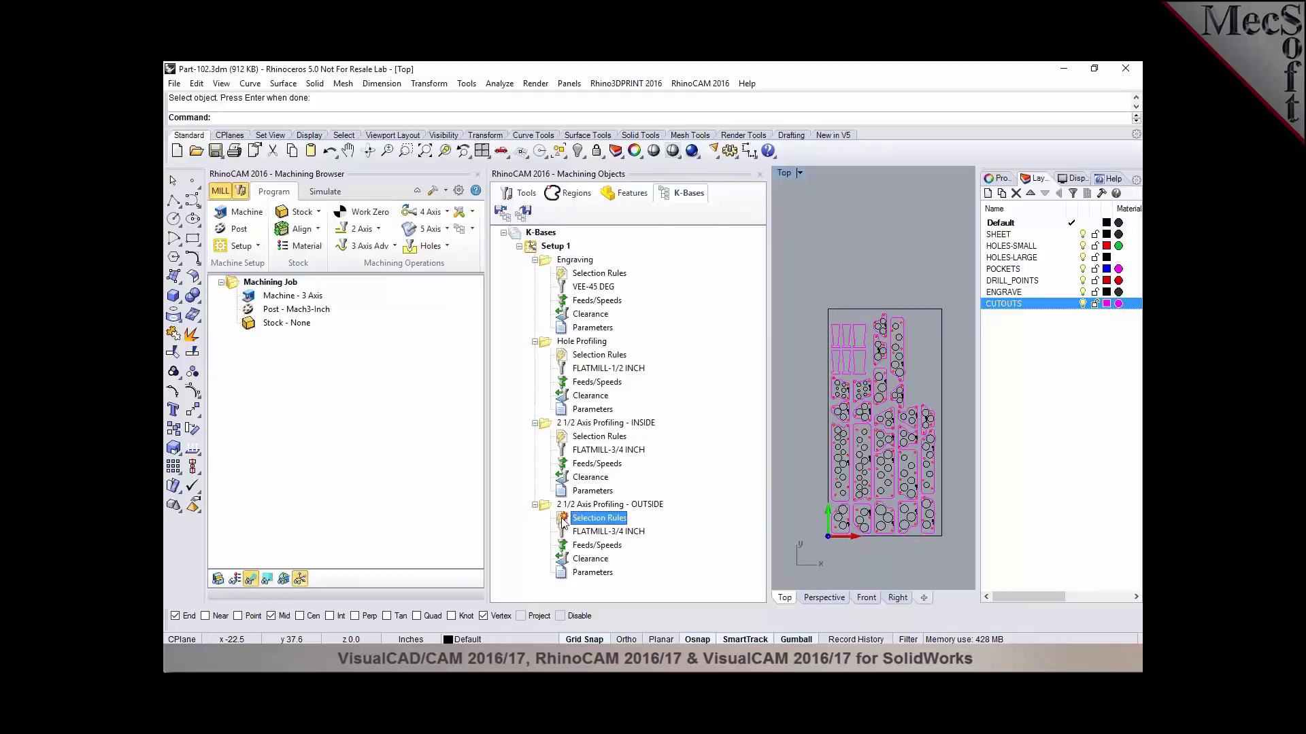
{"action": "double_click", "coordinate": [562, 519]}
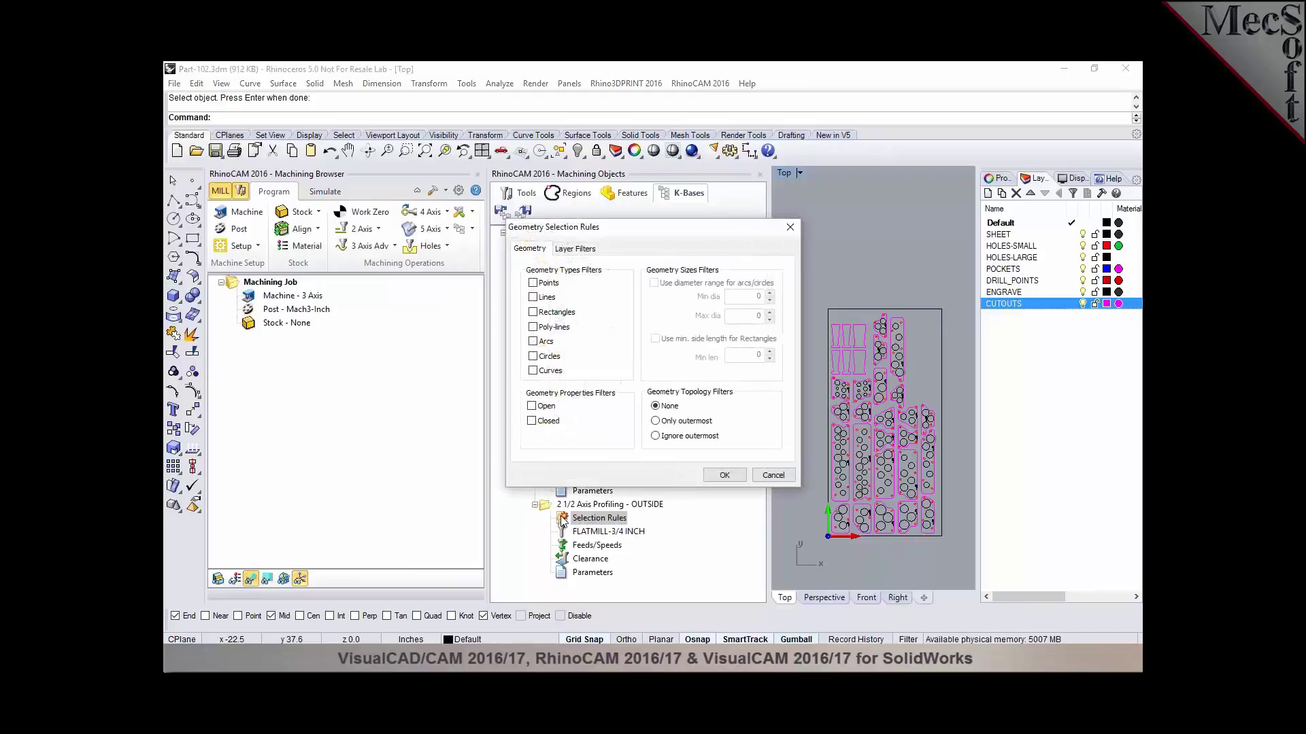
{"action": "left_click", "coordinate": [576, 249]}
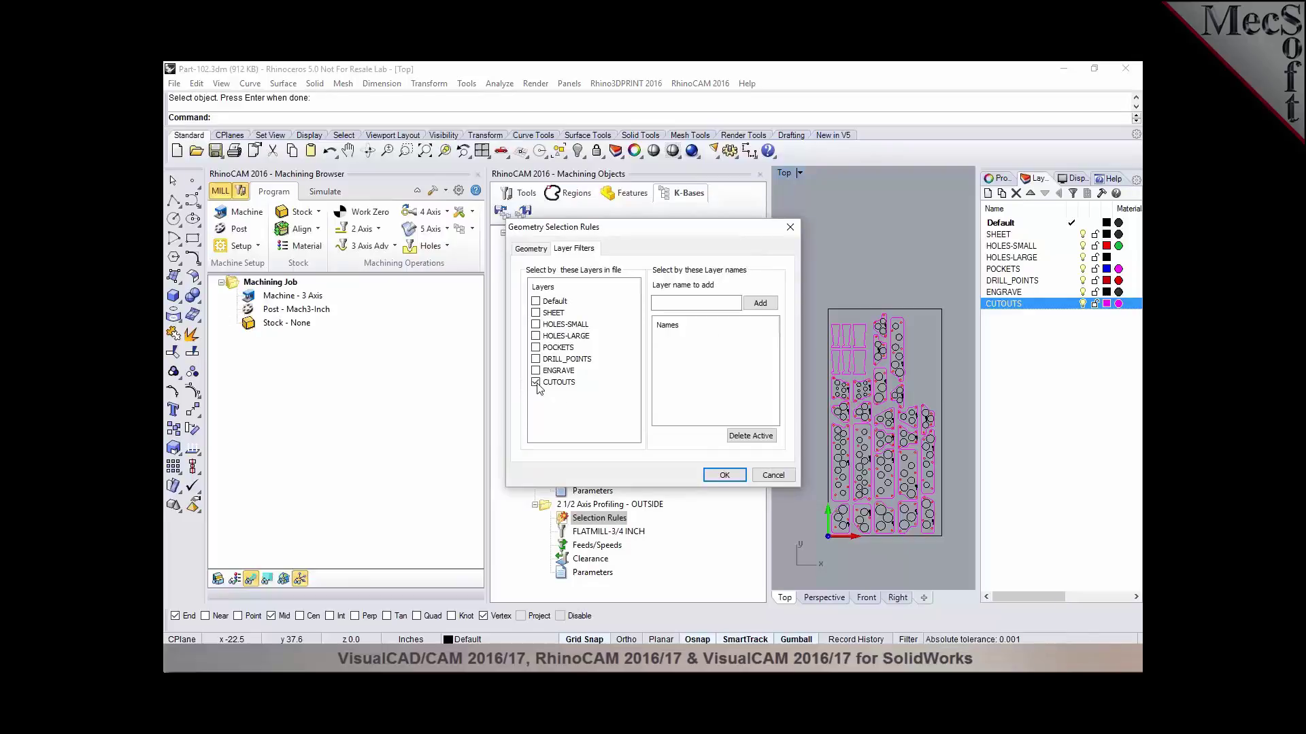
{"action": "left_click", "coordinate": [723, 475]}
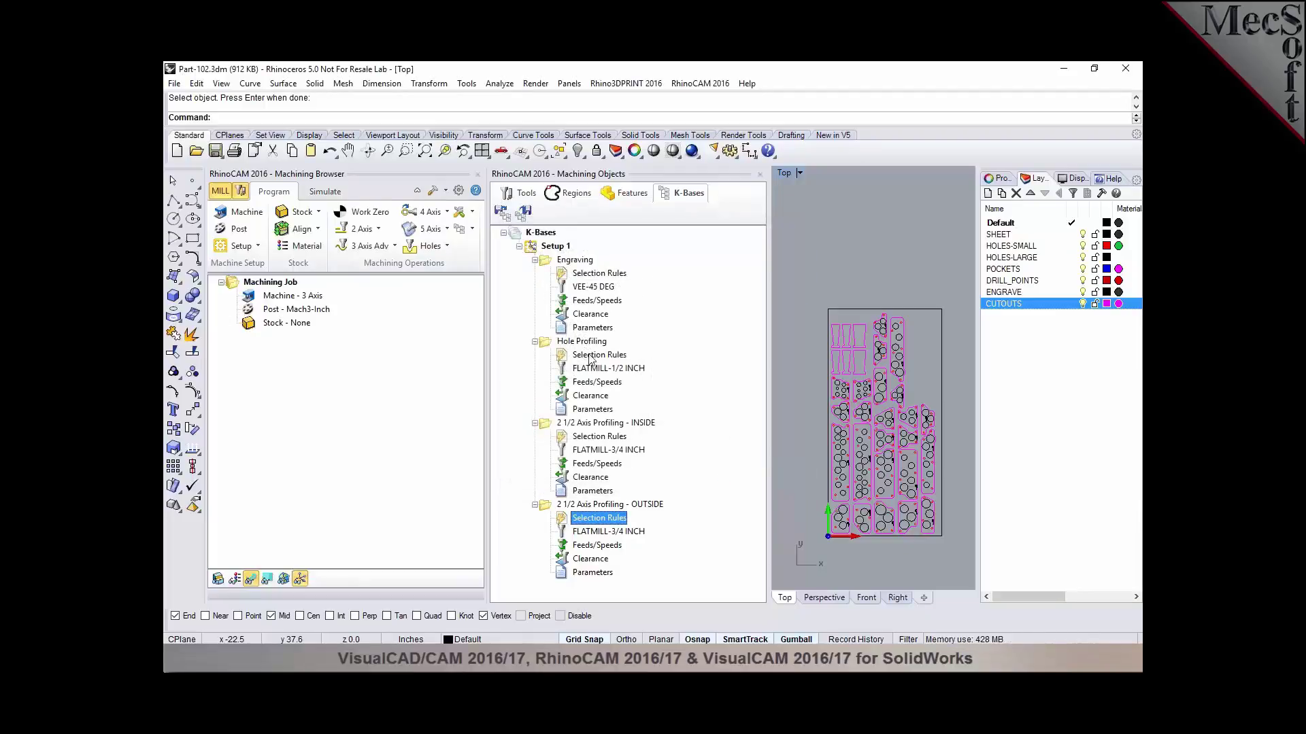
Step: Save the knowledge base as Part-102wRules.vkb in the AMS Webinar\2016\KnowledgeBases folder
{"action": "left_click", "coordinate": [523, 215]}
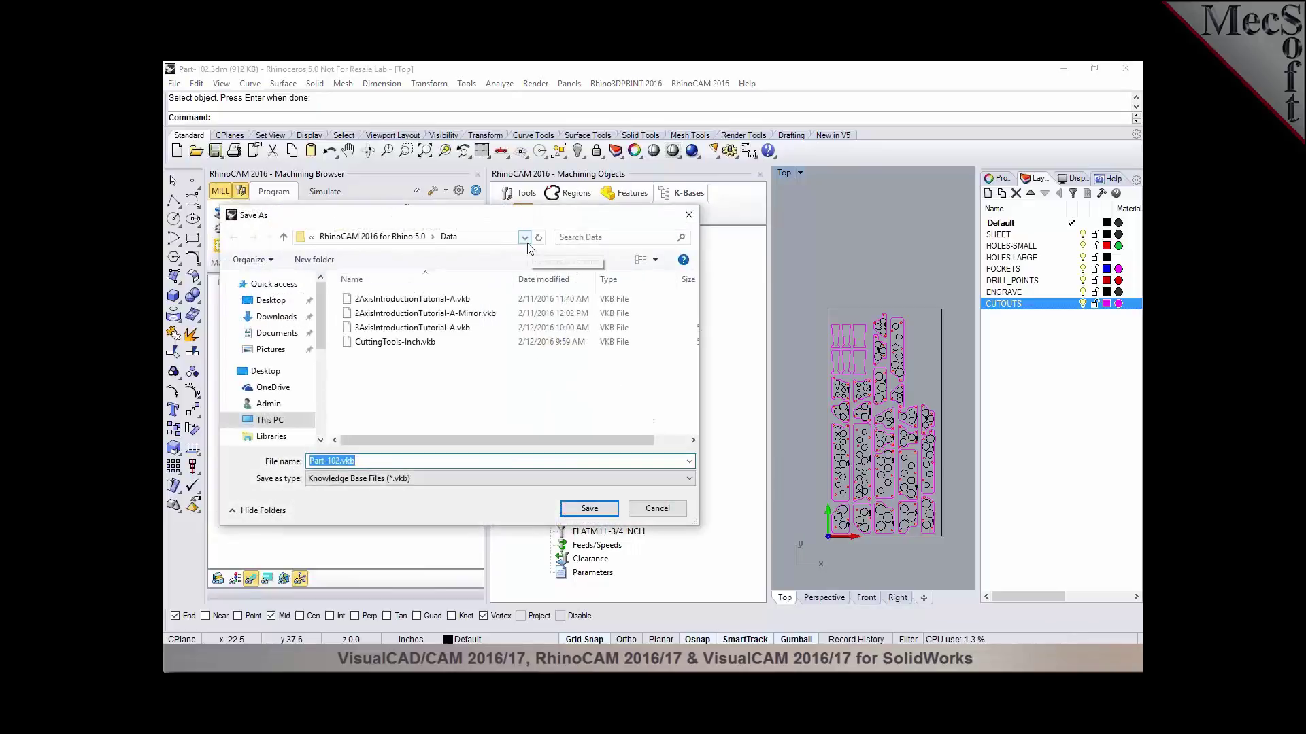
{"action": "type", "text": "C:\\Users\\Admin\\Documents\\Webinar\\AMS Webinar\\2016\\KnowledgeBases"}
{"action": "key", "text": "Return"}
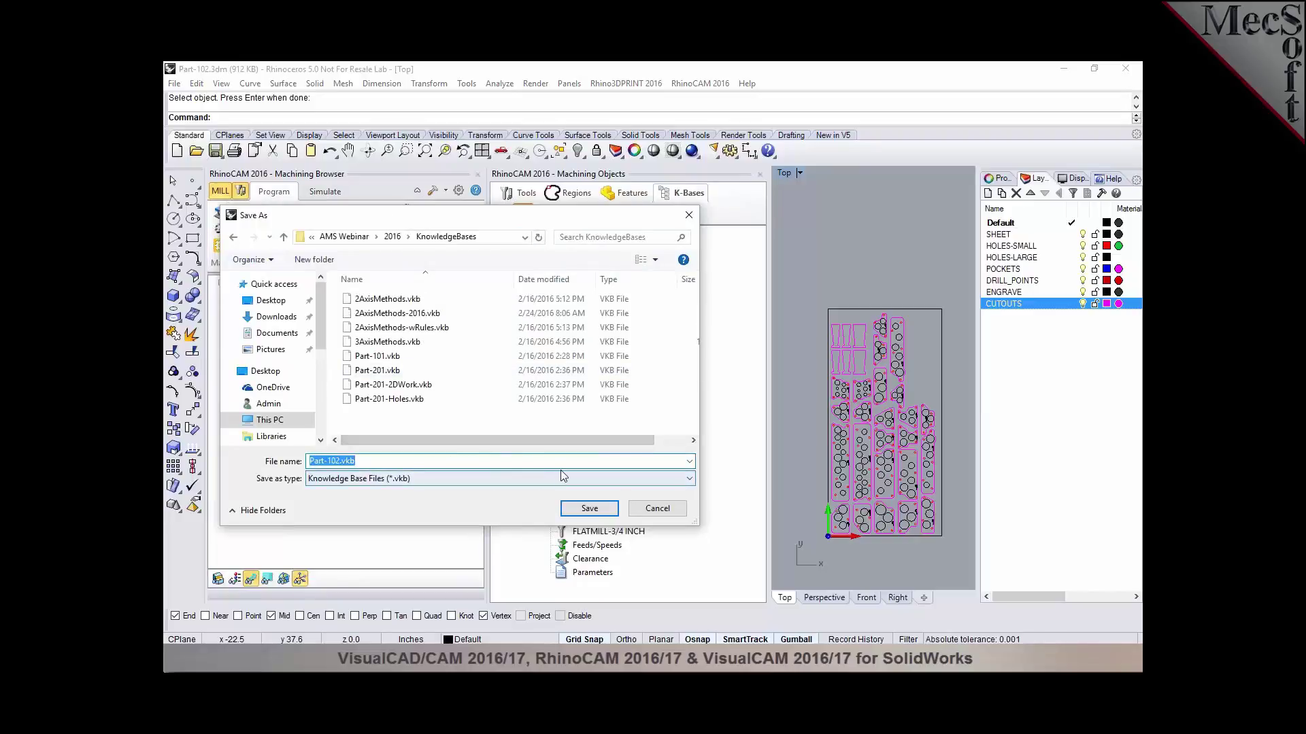
{"action": "left_click", "coordinate": [342, 480]}
{"action": "type", "text": "wRules"}
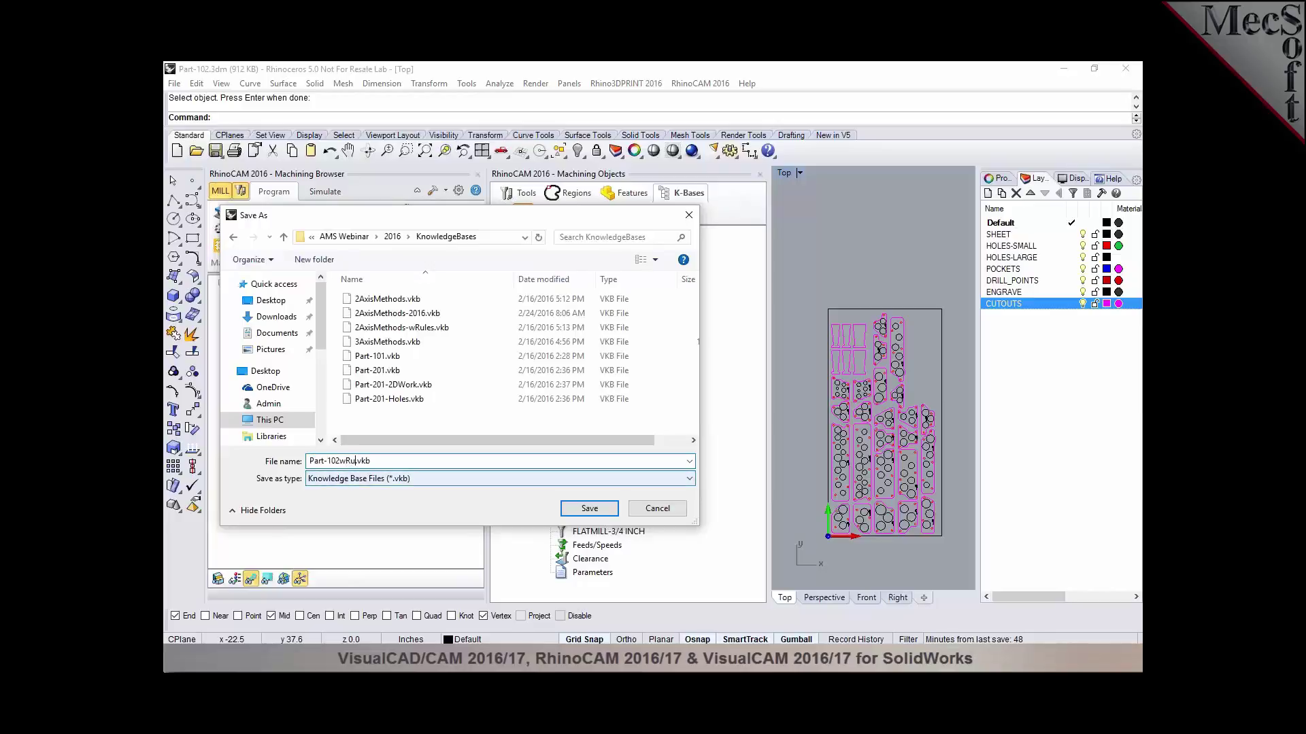
{"action": "left_click", "coordinate": [586, 510]}
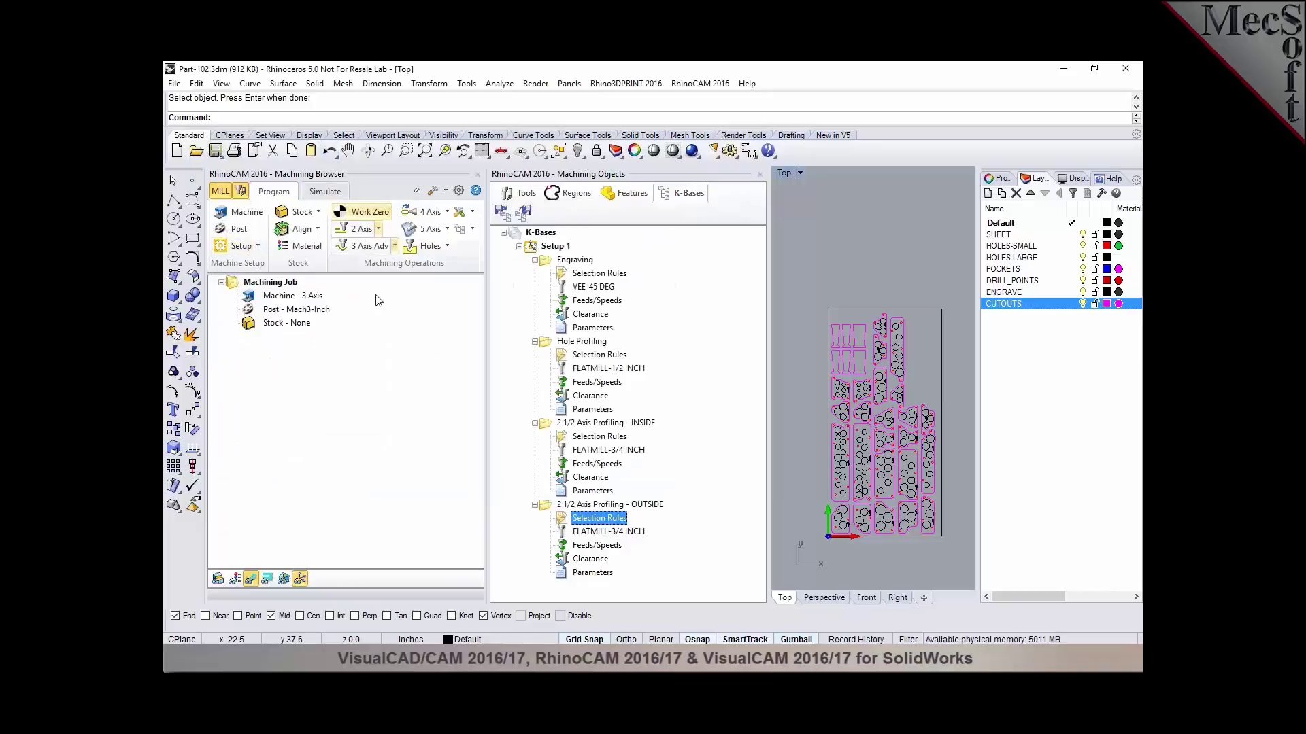
Step: Load the Part-102wRules.vkb knowledge base into the machining job and close the machining objects browser
{"action": "left_click", "coordinate": [471, 229]}
{"action": "left_click", "coordinate": [474, 256]}
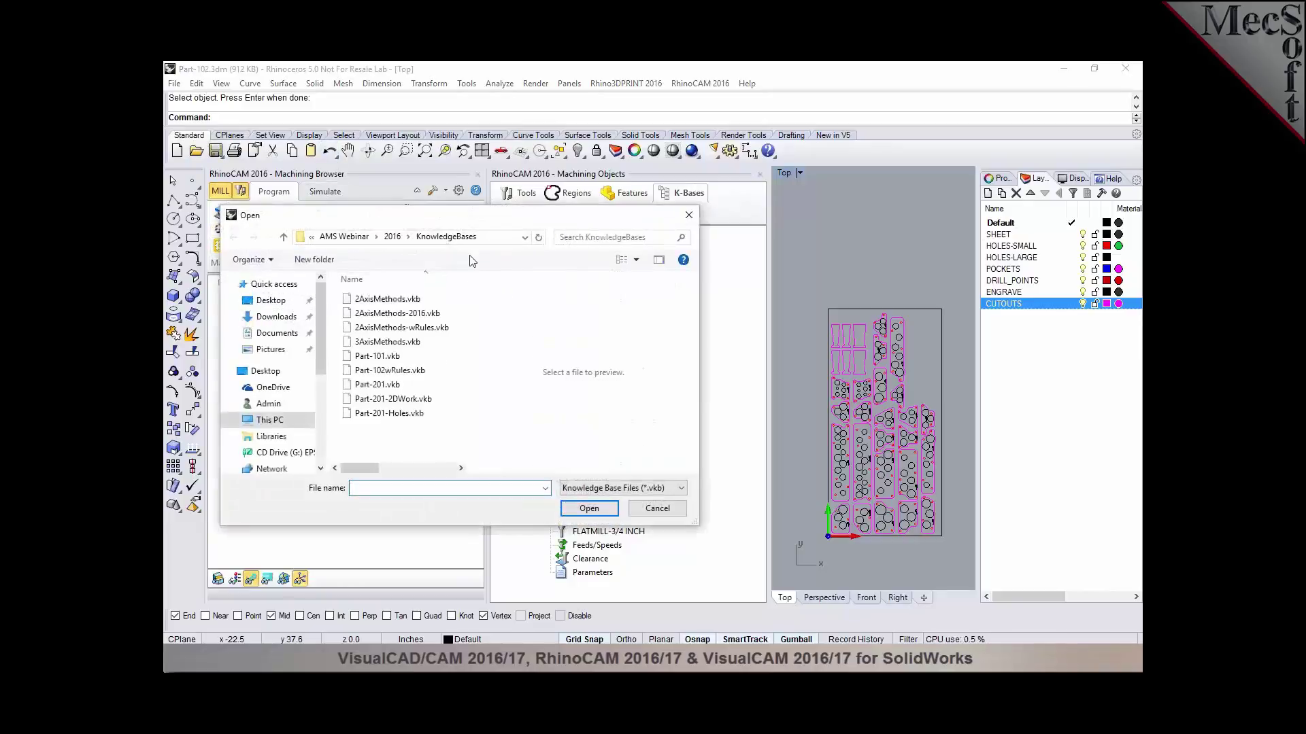
{"action": "left_click", "coordinate": [407, 372]}
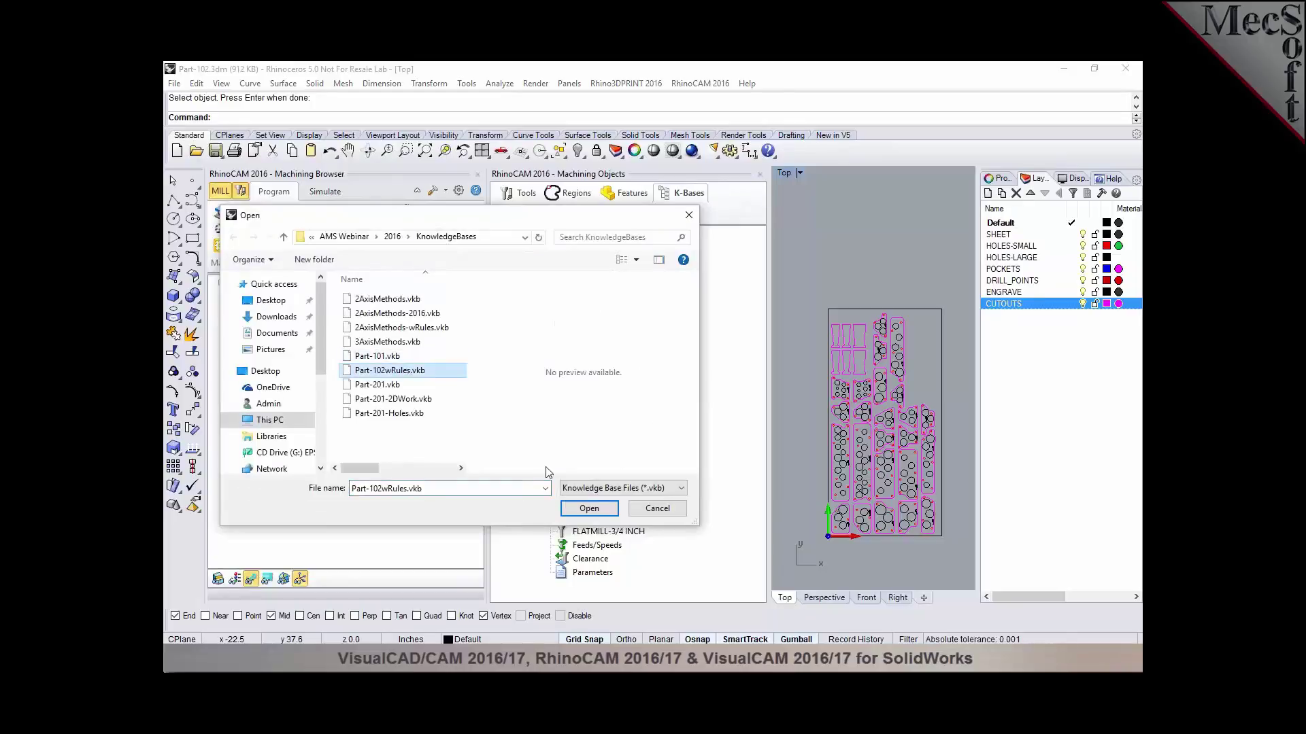
{"action": "left_click", "coordinate": [585, 512]}
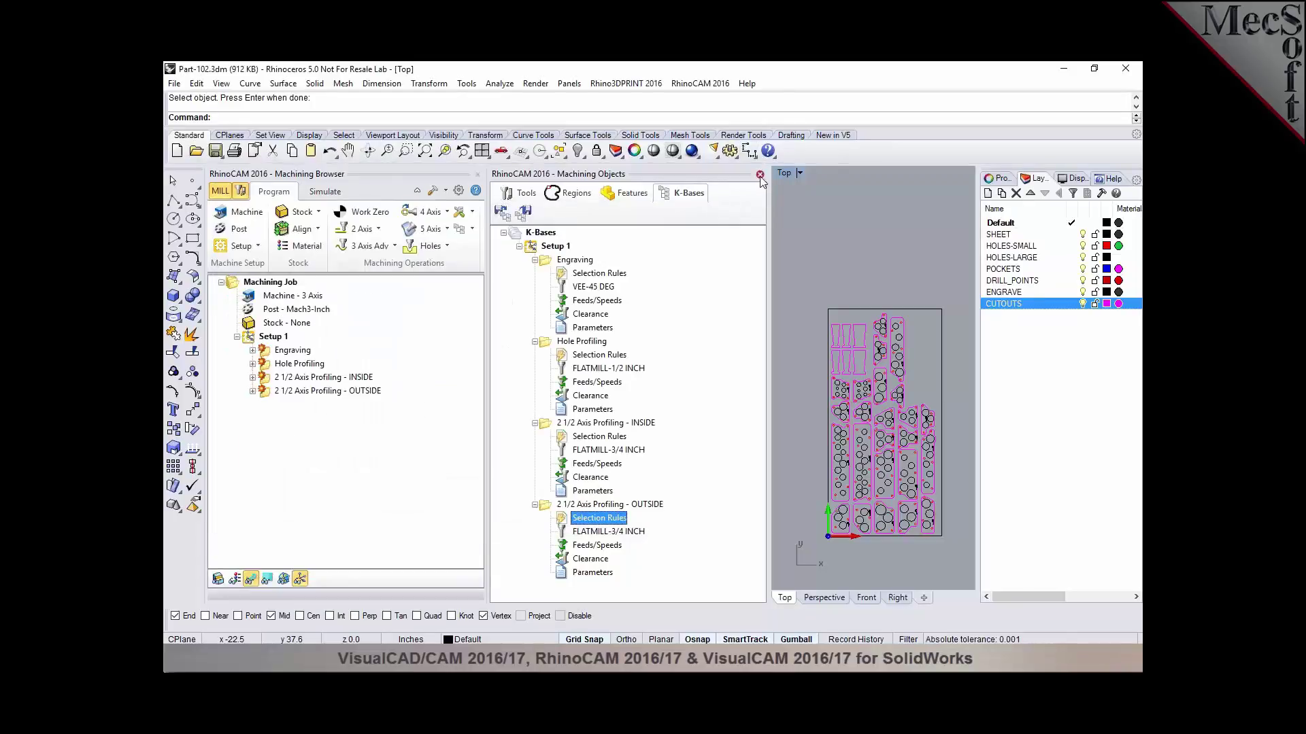
{"action": "left_click", "coordinate": [760, 175]}
Step: Select the Engraving operation and examine which regions its selection rule picked on the sheet
{"action": "left_click", "coordinate": [292, 350]}
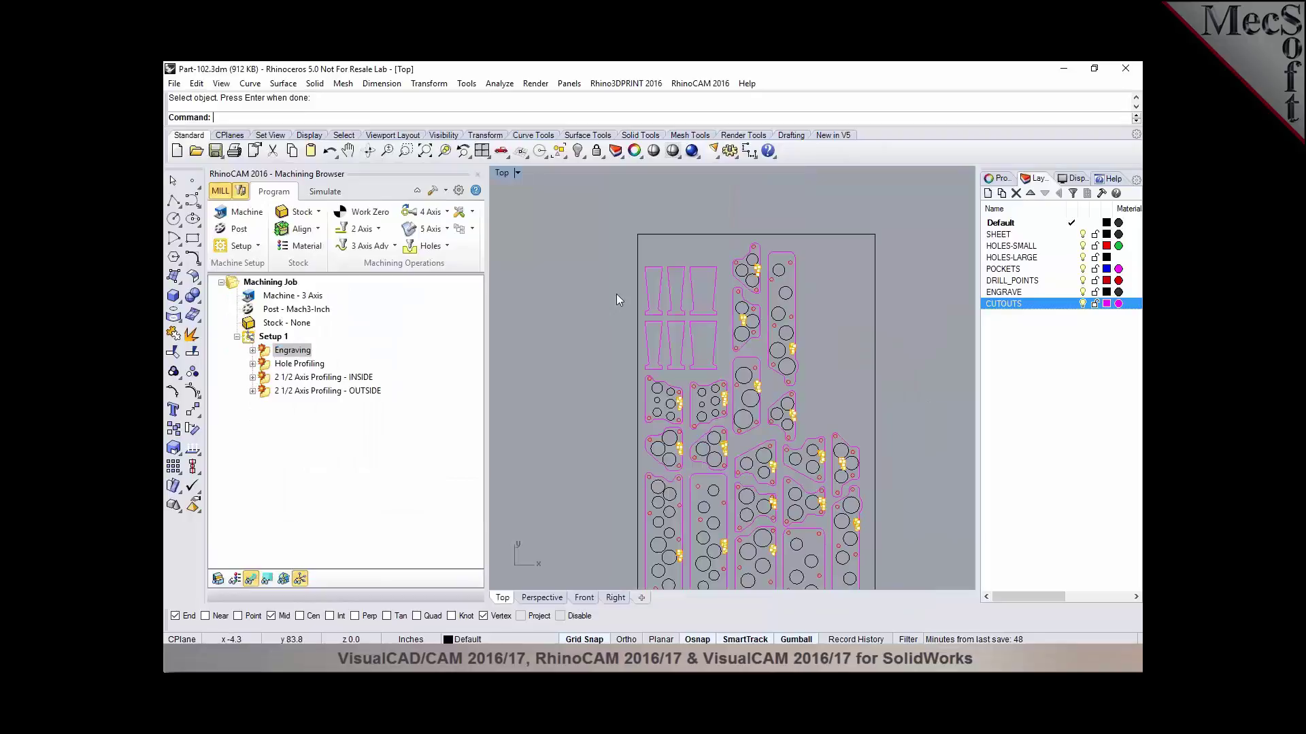
{"action": "scroll", "coordinate": [616, 293], "scroll_direction": "down", "scroll_amount": 2}
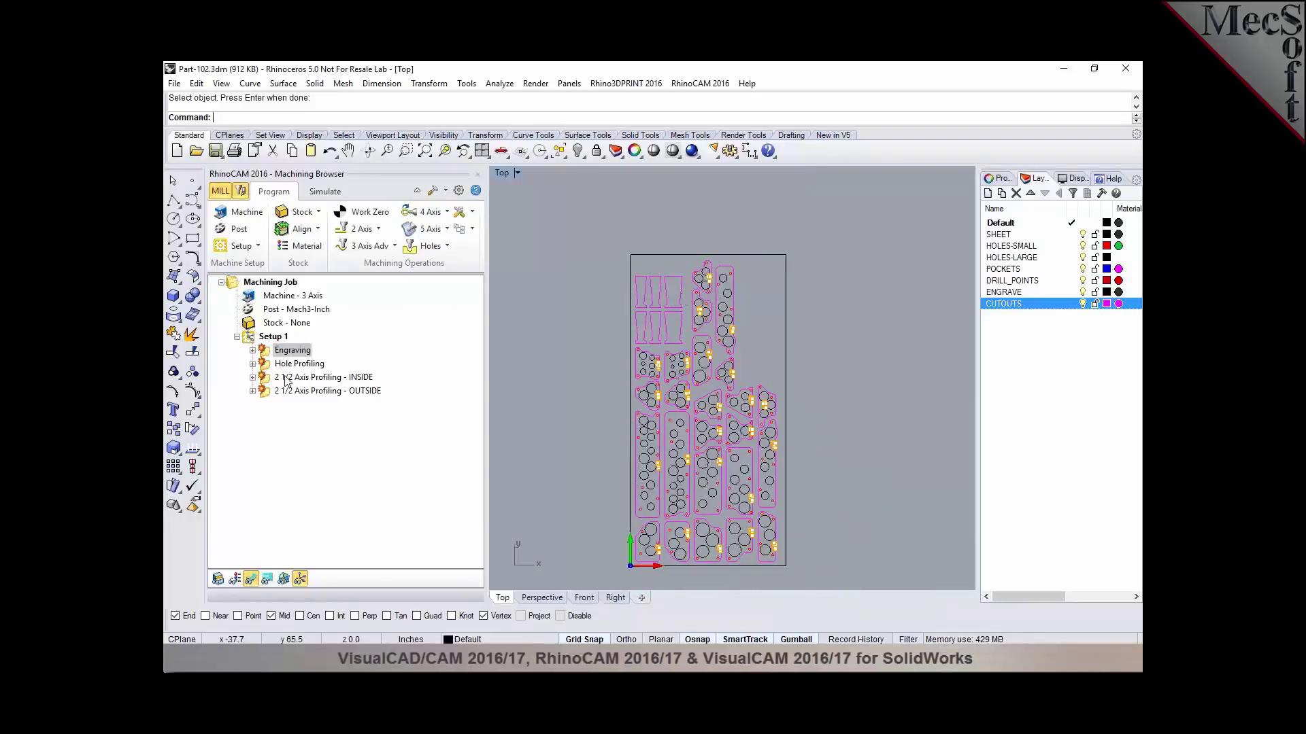
{"action": "left_click", "coordinate": [269, 351]}
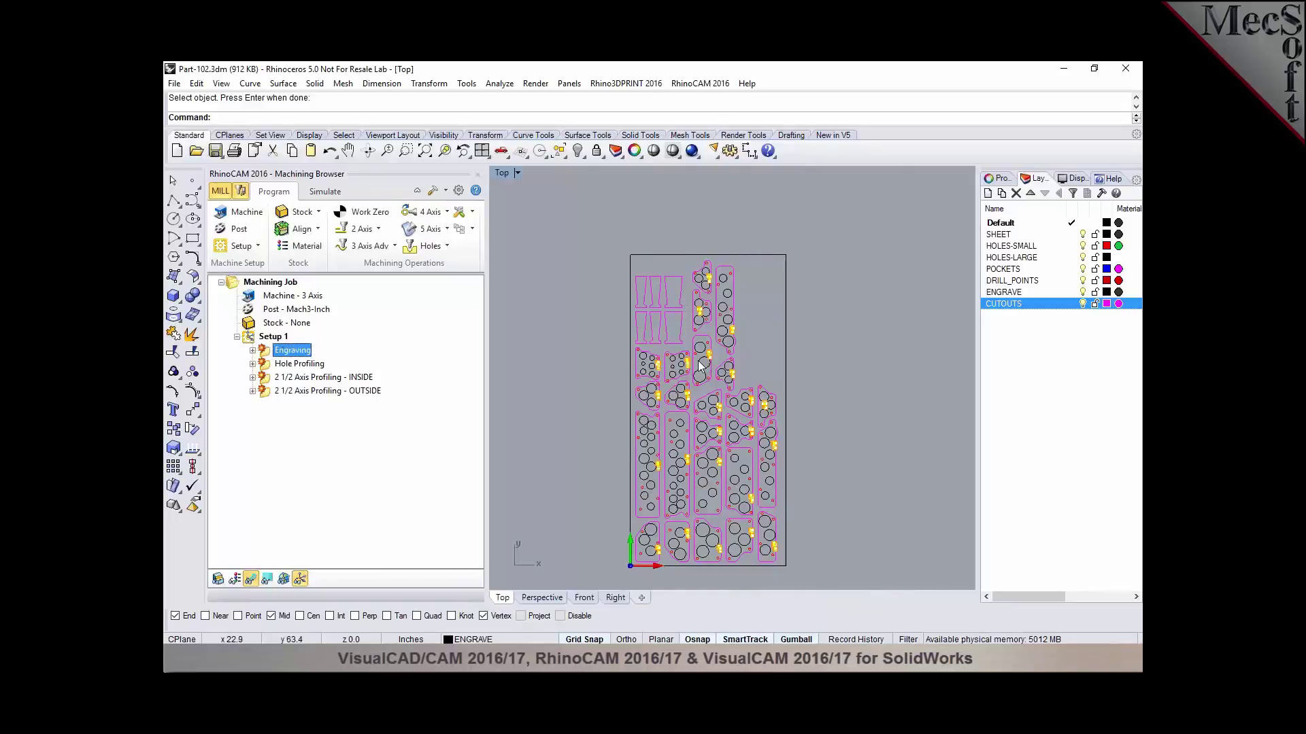
Step: Examine which geometry the rules picked for the Engraving, Hole Profiling, INSIDE and OUTSIDE profiling operations
{"action": "scroll", "coordinate": [707, 367], "scroll_direction": "up", "scroll_amount": 8}
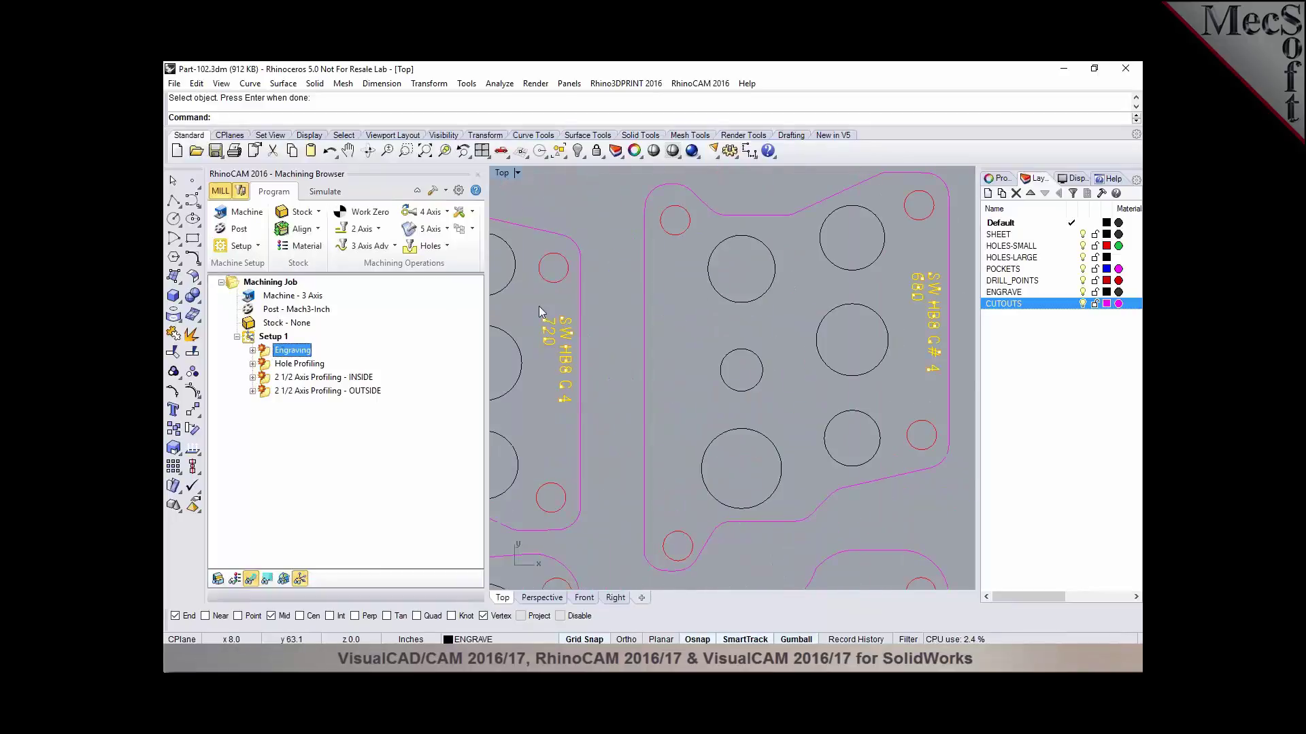
{"action": "scroll", "coordinate": [597, 363], "scroll_direction": "down", "scroll_amount": 5}
{"action": "left_click", "coordinate": [299, 363]}
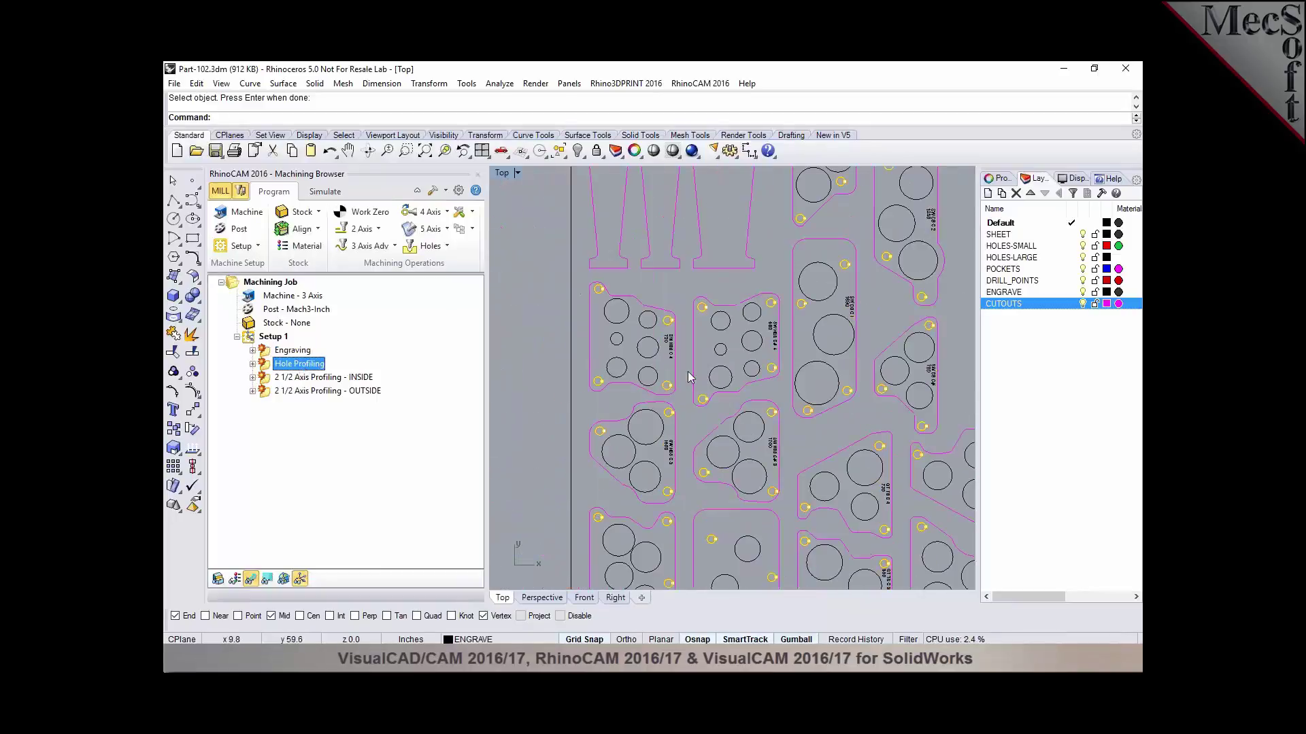
{"action": "scroll", "coordinate": [644, 336], "scroll_direction": "down", "scroll_amount": 3}
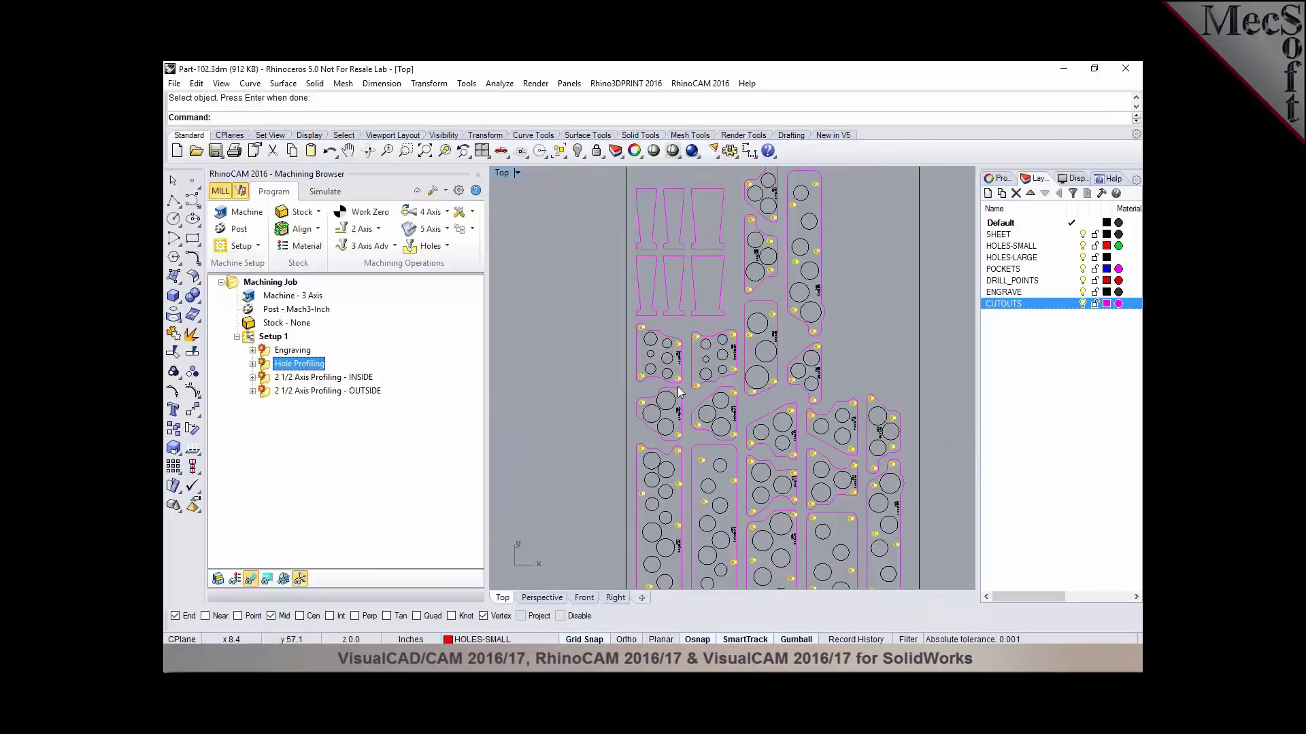
{"action": "scroll", "coordinate": [700, 386], "scroll_direction": "up", "scroll_amount": 3}
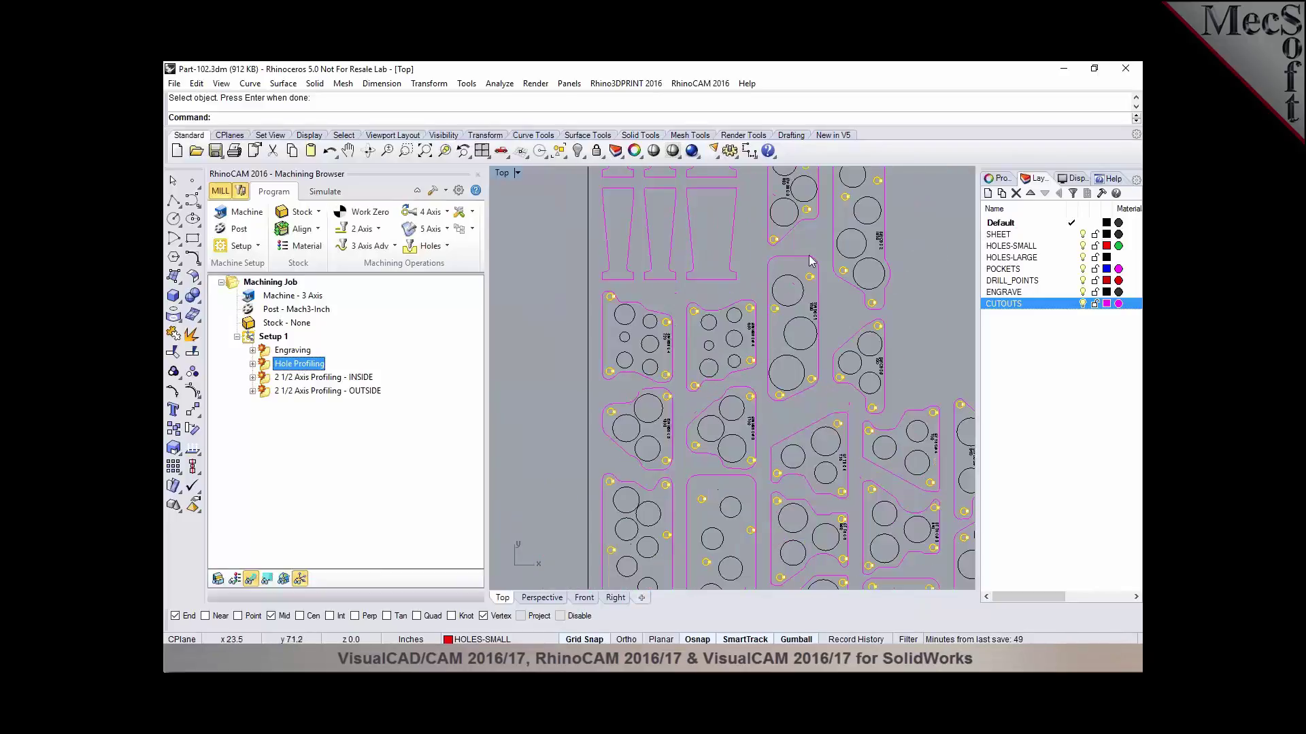
{"action": "left_click", "coordinate": [289, 378]}
{"action": "scroll", "coordinate": [653, 350], "scroll_direction": "down", "scroll_amount": 3}
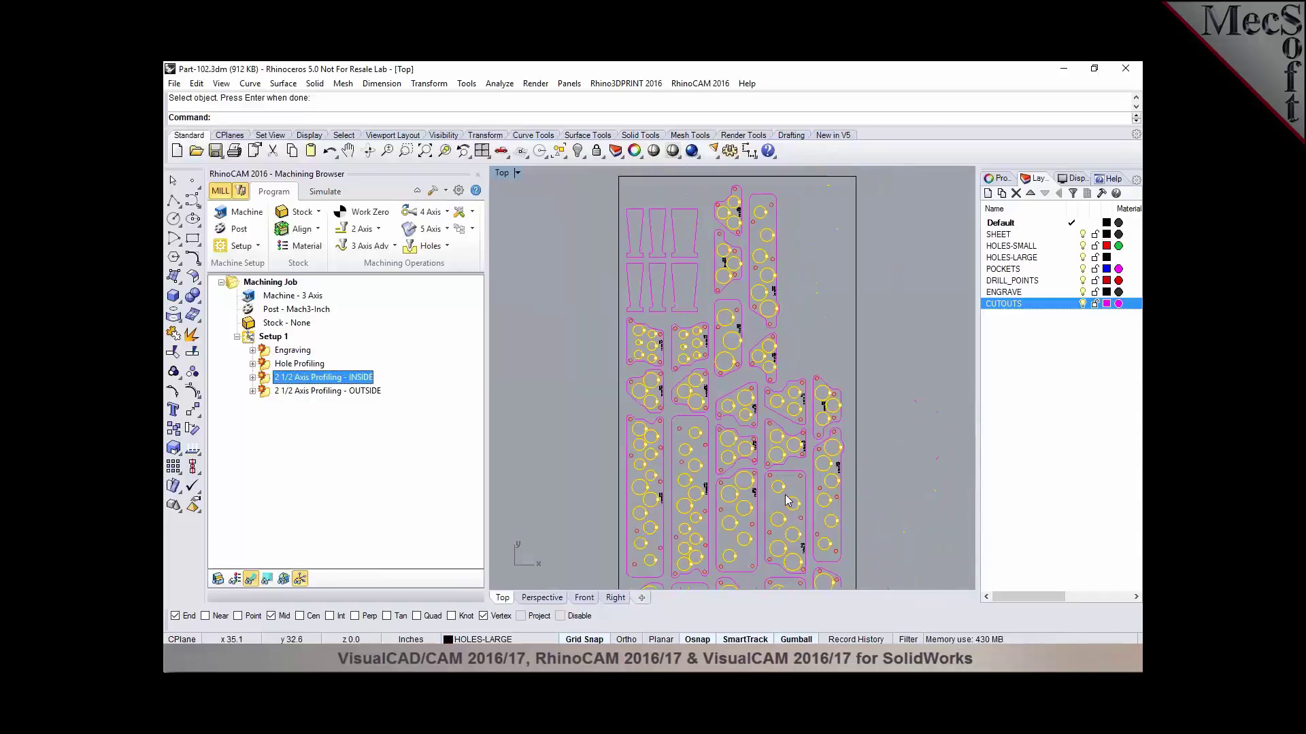
{"action": "left_click", "coordinate": [336, 391]}
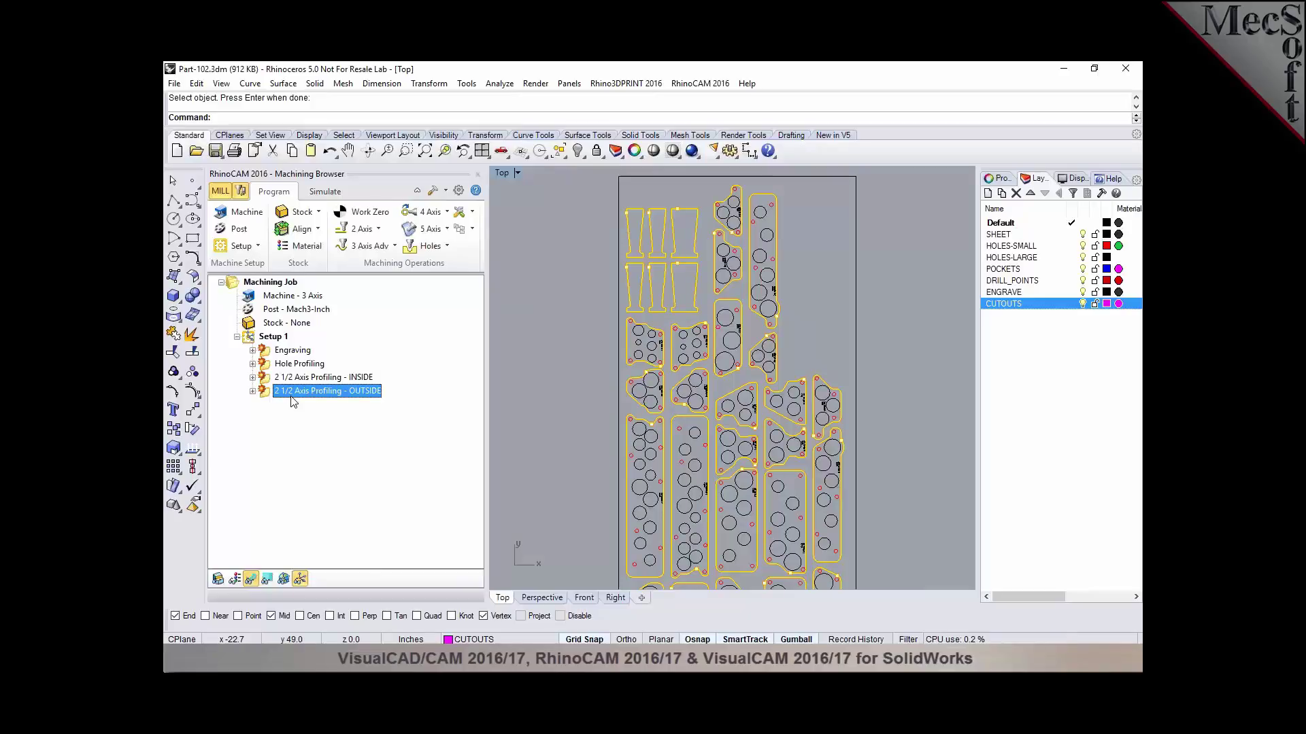
Step: Regenerate all machining operations in Setup 1 for Part-102
{"action": "left_click", "coordinate": [272, 340]}
{"action": "right_click", "coordinate": [273, 340]}
{"action": "left_click", "coordinate": [277, 350]}
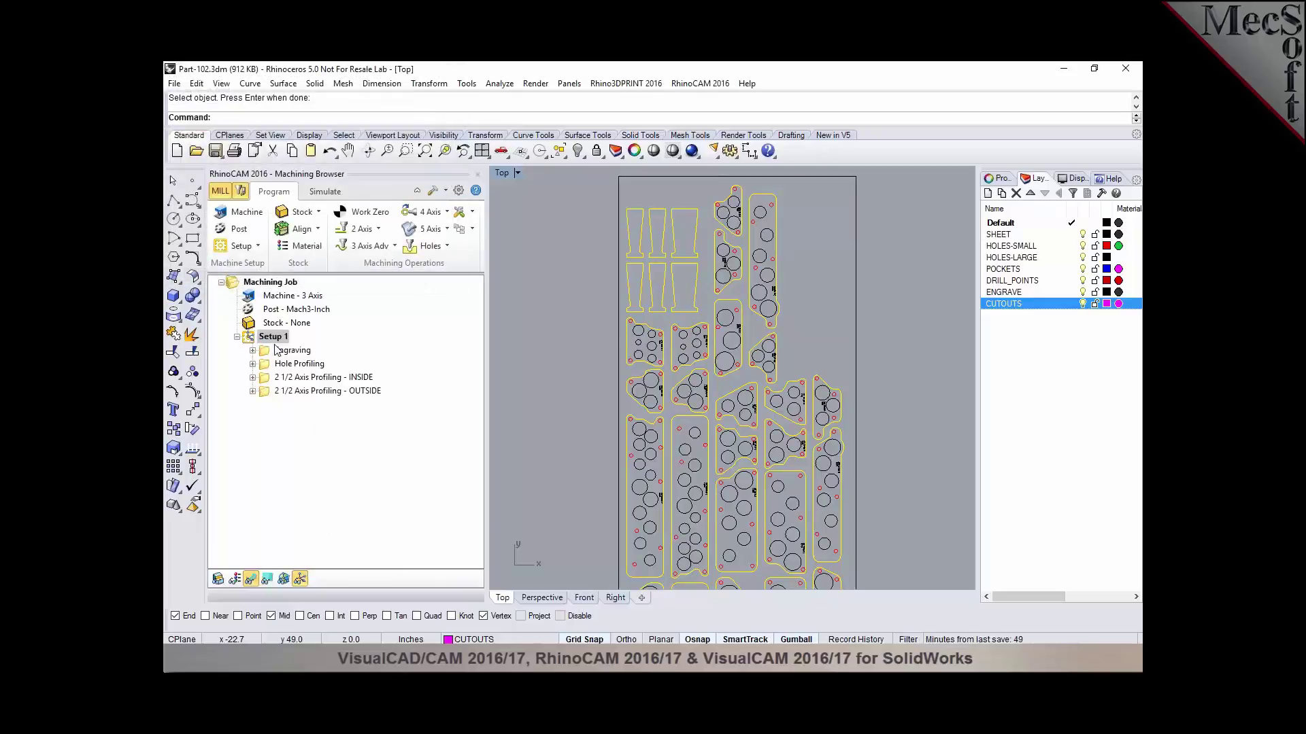
Step: Review the toolpaths of the Engraving, Hole Profiling, INSIDE and OUTSIDE profiling operations on the sheet, and clear the selection
{"action": "left_click", "coordinate": [279, 352]}
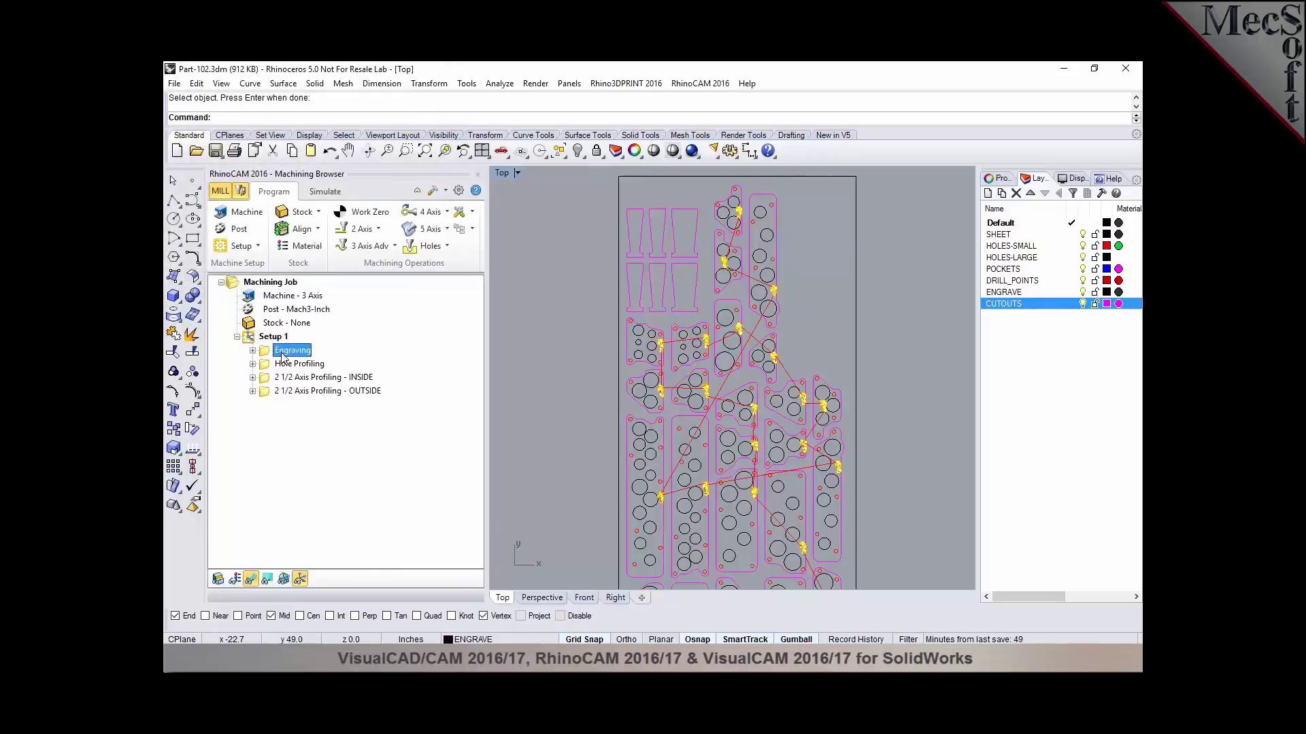
{"action": "left_click", "coordinate": [287, 367]}
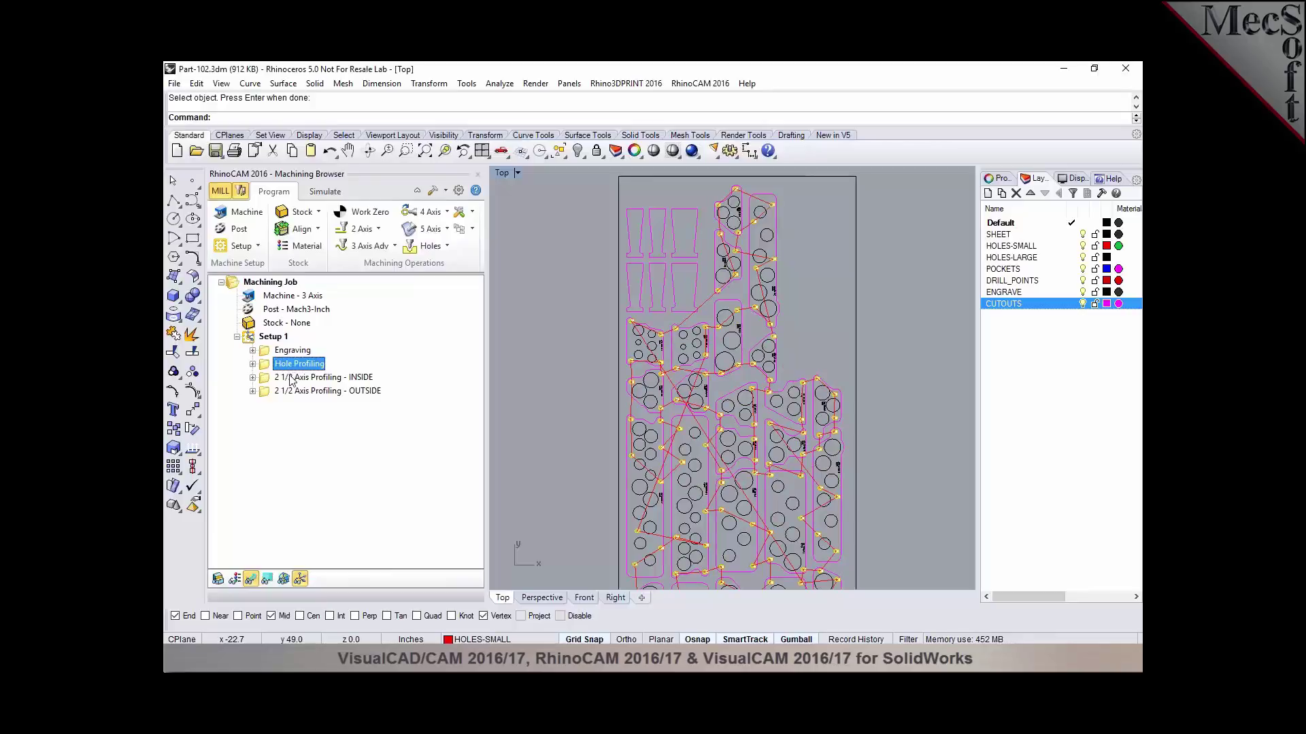
{"action": "left_click", "coordinate": [291, 378]}
{"action": "left_click", "coordinate": [291, 392]}
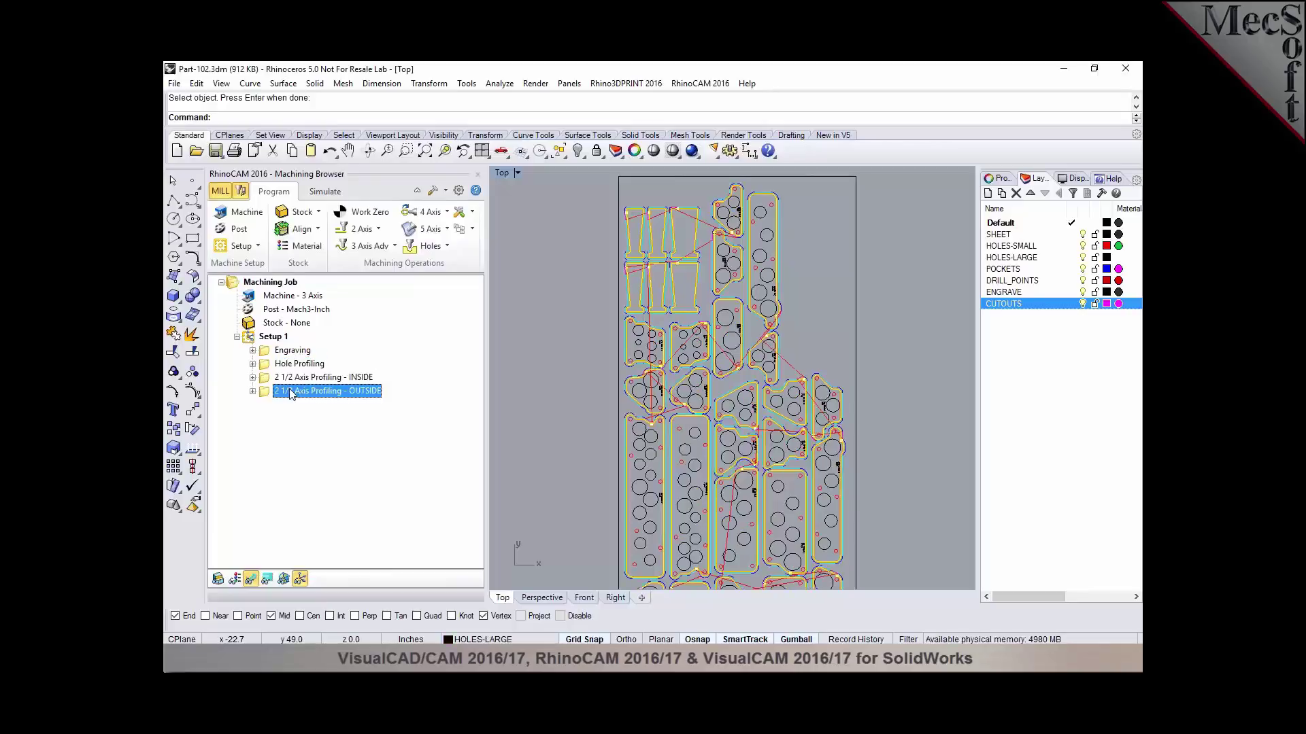
{"action": "left_click", "coordinate": [272, 337]}
{"action": "left_click", "coordinate": [555, 378]}
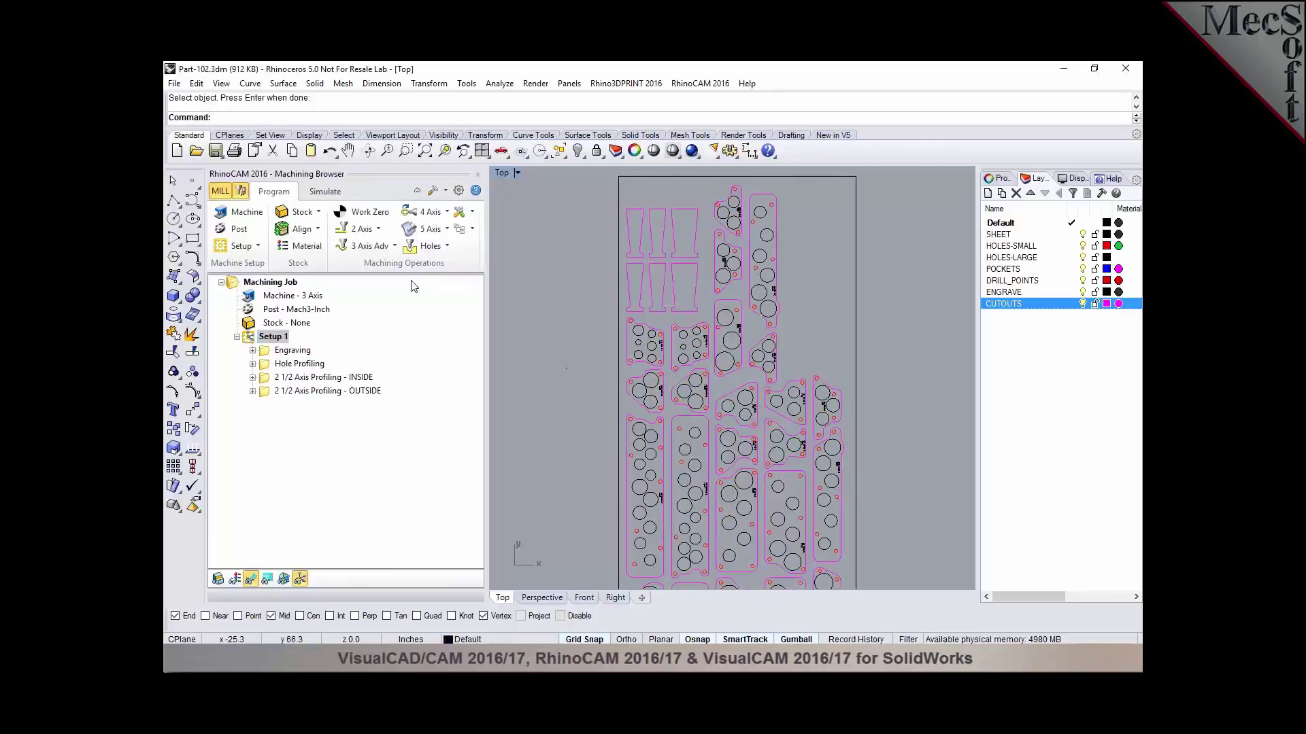
Step: Open Part-103.3dm from the KnowledgeBases folder without saving the changes to Part-102.3dm
{"action": "left_click", "coordinate": [195, 151]}
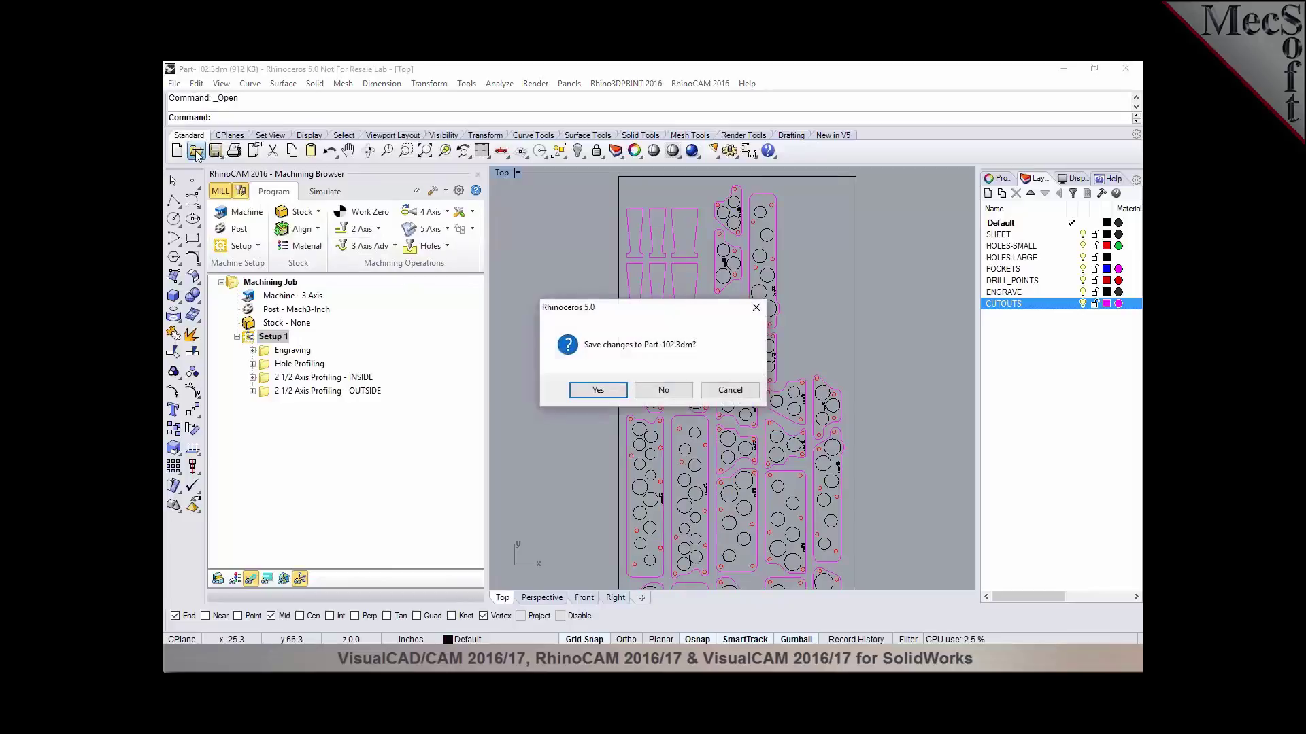
{"action": "left_click", "coordinate": [683, 389]}
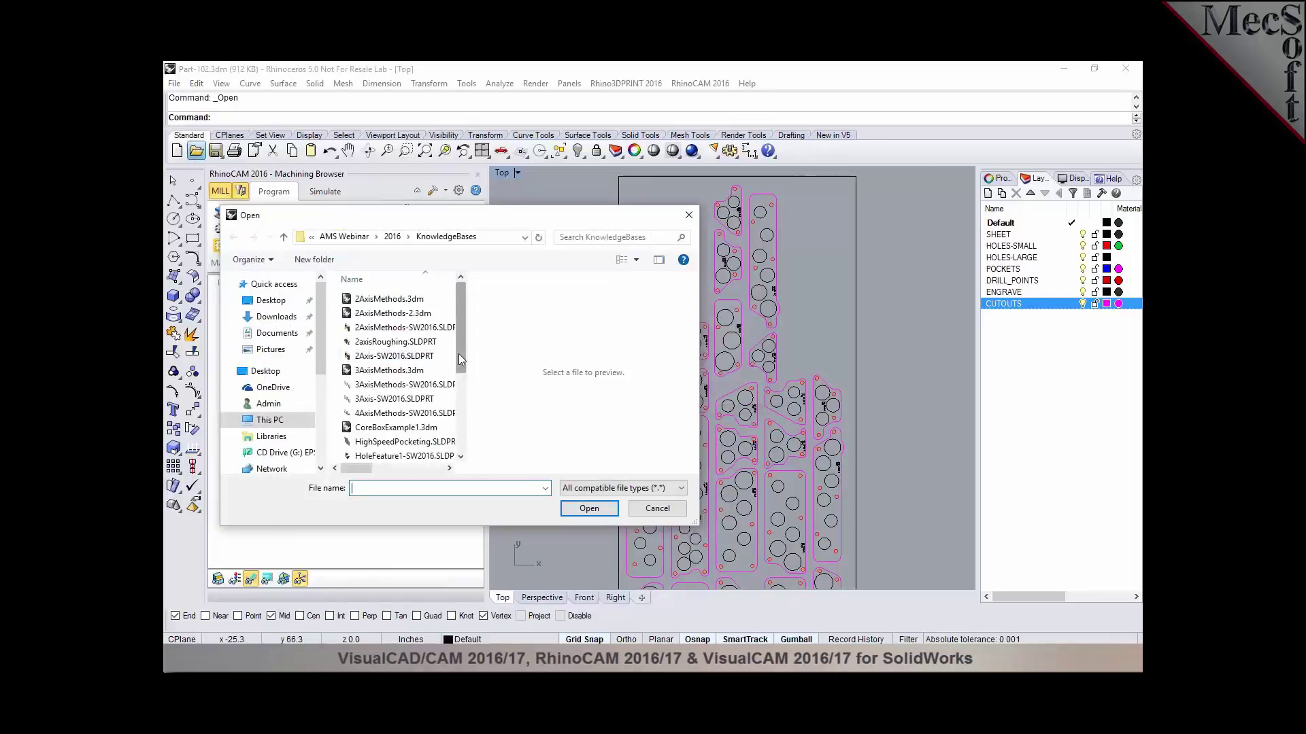
{"action": "scroll", "coordinate": [451, 350], "scroll_direction": "down", "scroll_amount": 5}
{"action": "left_click", "coordinate": [379, 397]}
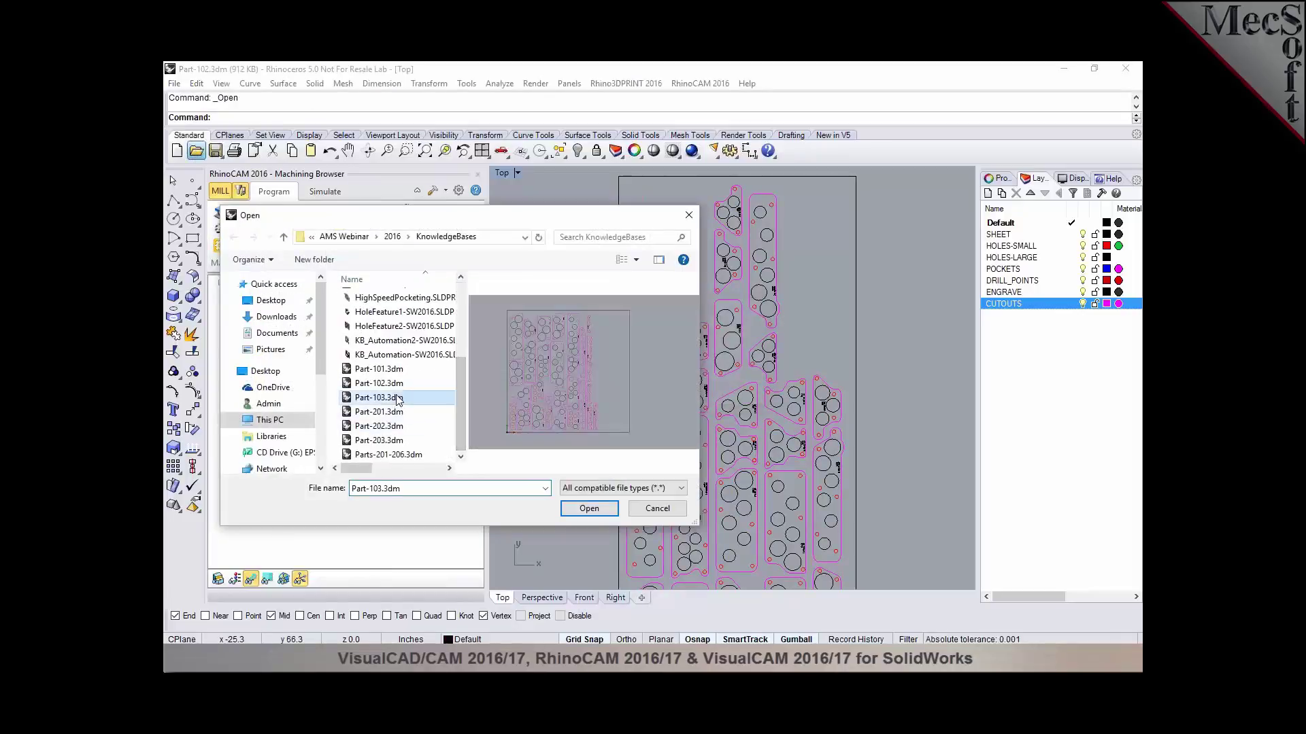
{"action": "left_click", "coordinate": [589, 509]}
Step: Check the part's layer names: HOLES-SMALL, HOLES-LARGE, POCKETS, DRILL_POINTS, ENGRAVE and CUTOUTS
{"action": "left_click", "coordinate": [472, 233]}
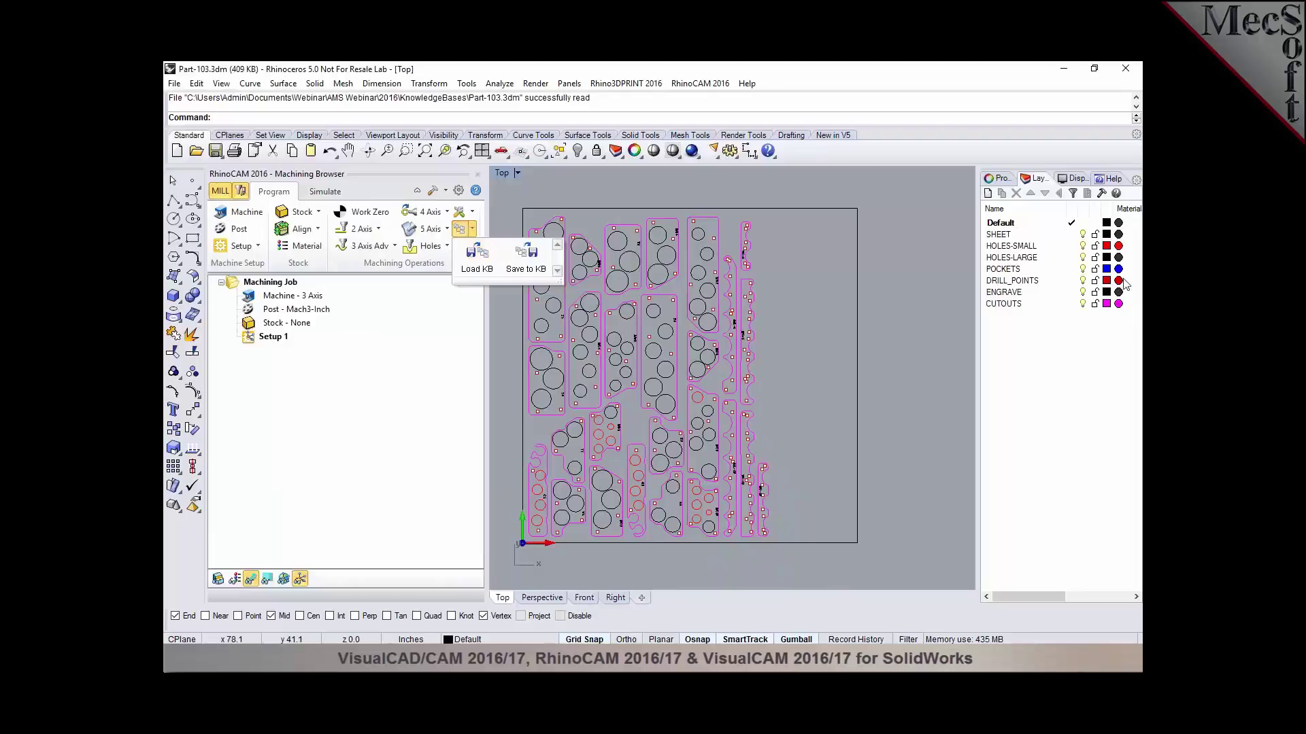
{"action": "left_click", "coordinate": [1000, 247]}
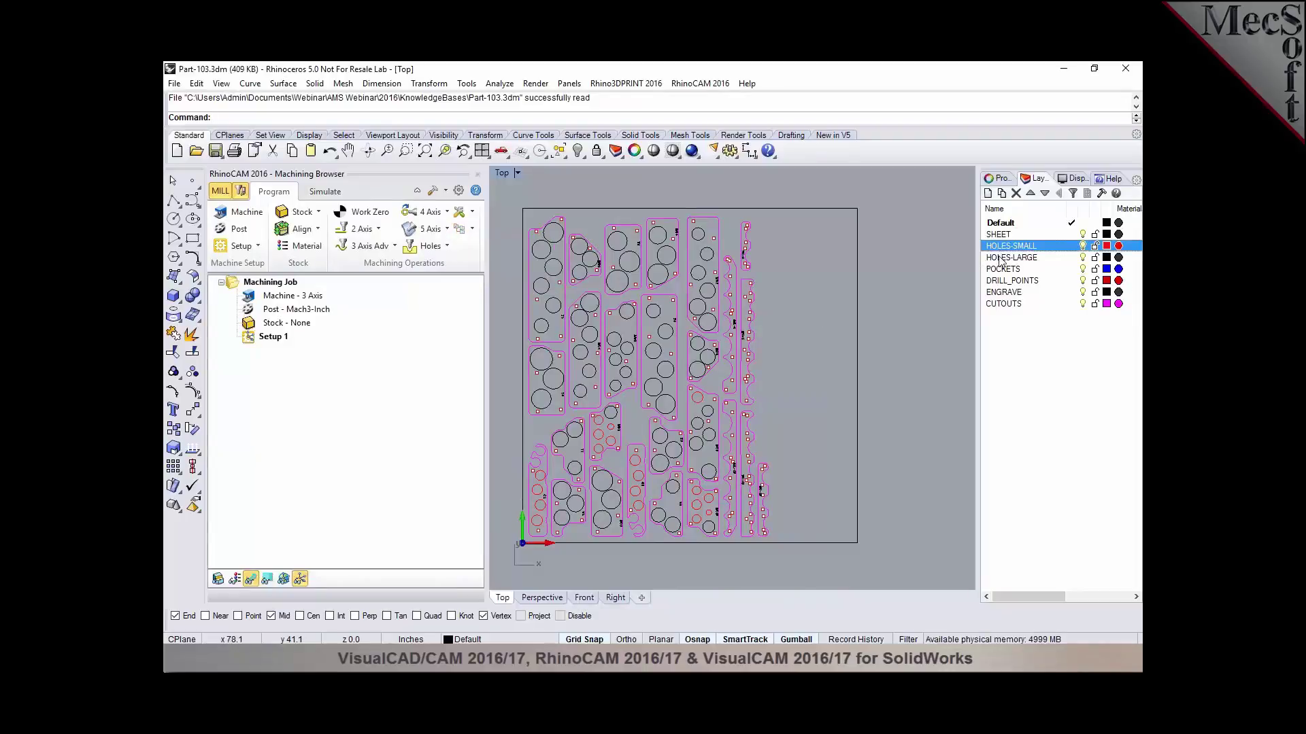
{"action": "left_click", "coordinate": [1000, 258]}
{"action": "left_click", "coordinate": [1015, 271]}
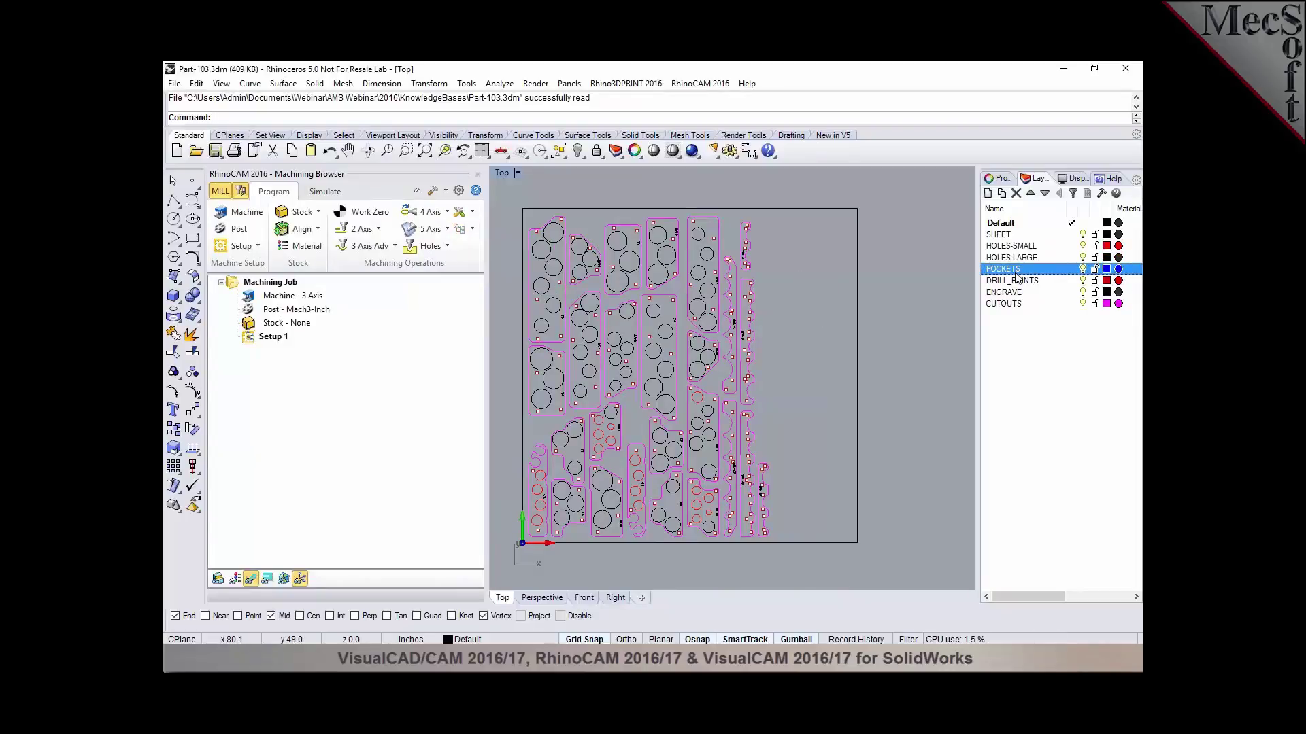
{"action": "left_click", "coordinate": [1015, 282]}
{"action": "left_click", "coordinate": [1013, 293]}
{"action": "left_click", "coordinate": [1012, 305]}
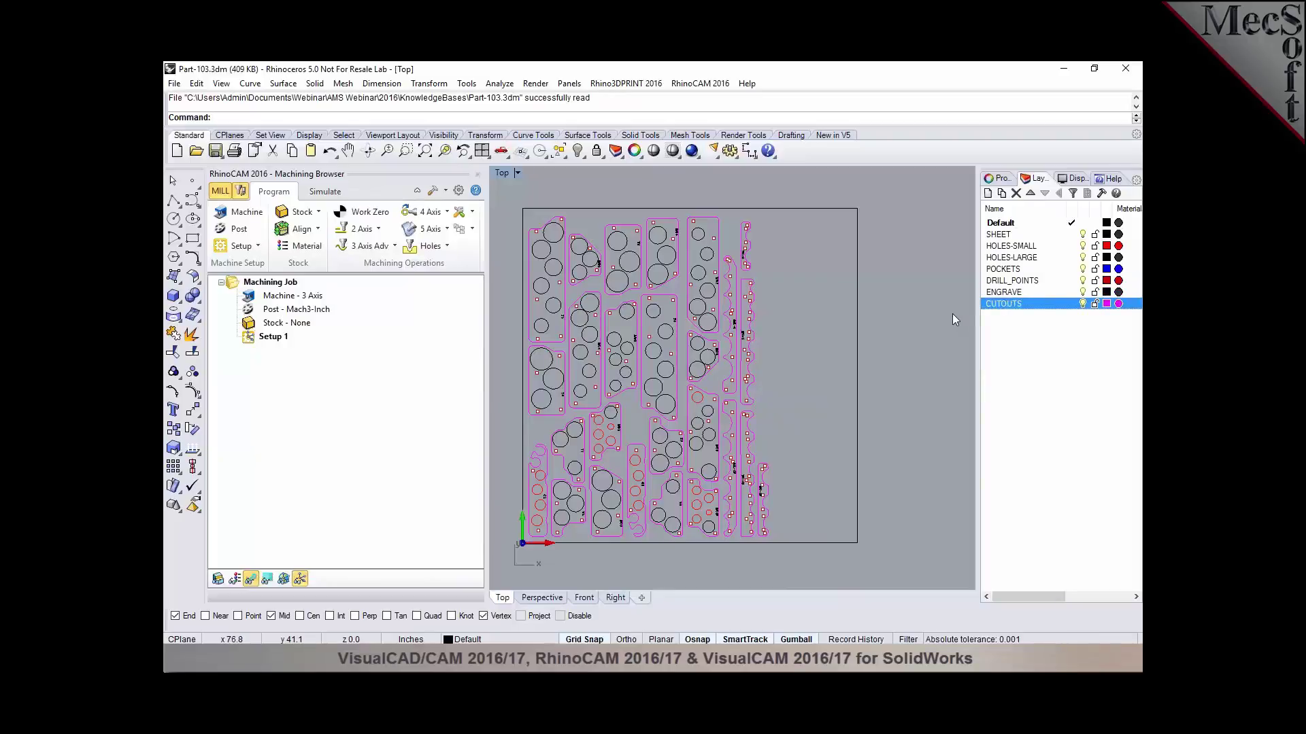
Step: Load the Part-102wRules.vkb knowledge base into the Part-103 machining job
{"action": "left_click", "coordinate": [473, 232]}
{"action": "left_click", "coordinate": [474, 262]}
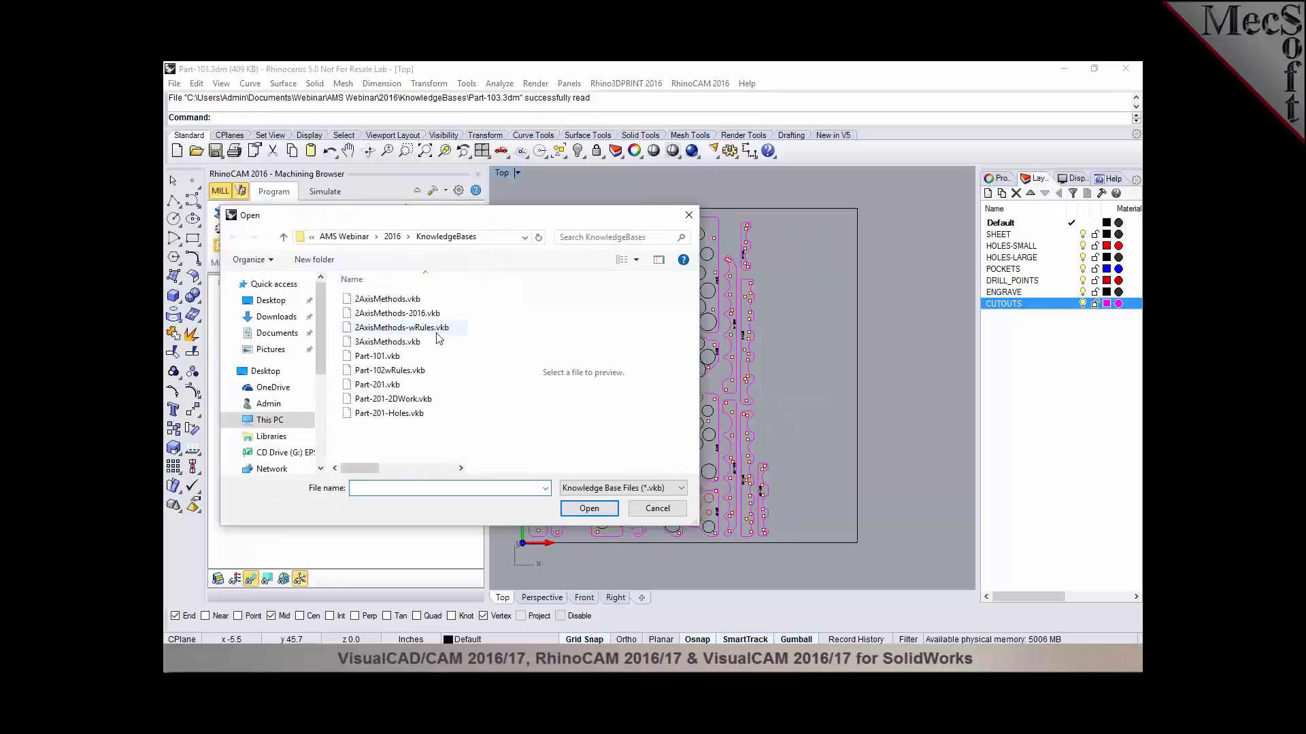
{"action": "left_click", "coordinate": [391, 372]}
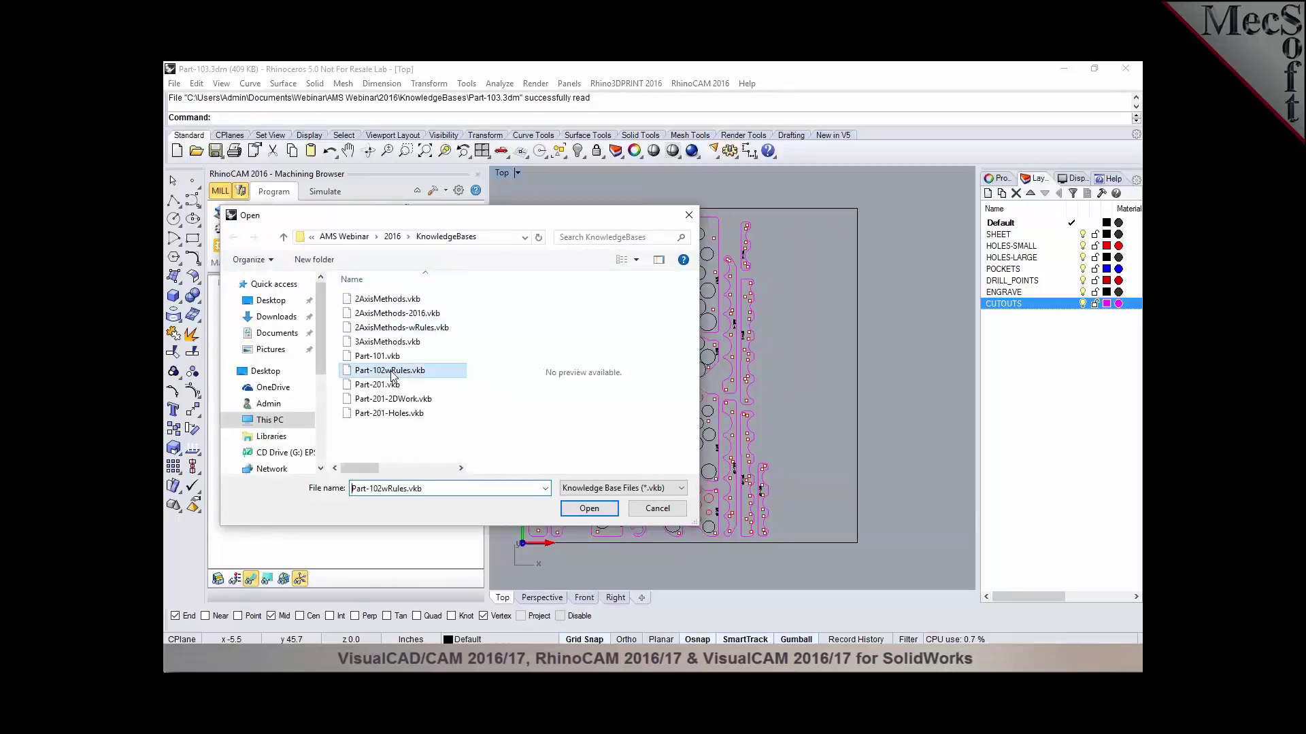
{"action": "left_click", "coordinate": [589, 509]}
Step: Regenerate all machining operations in Setup 1 of the Part-103 job
{"action": "left_click", "coordinate": [270, 337]}
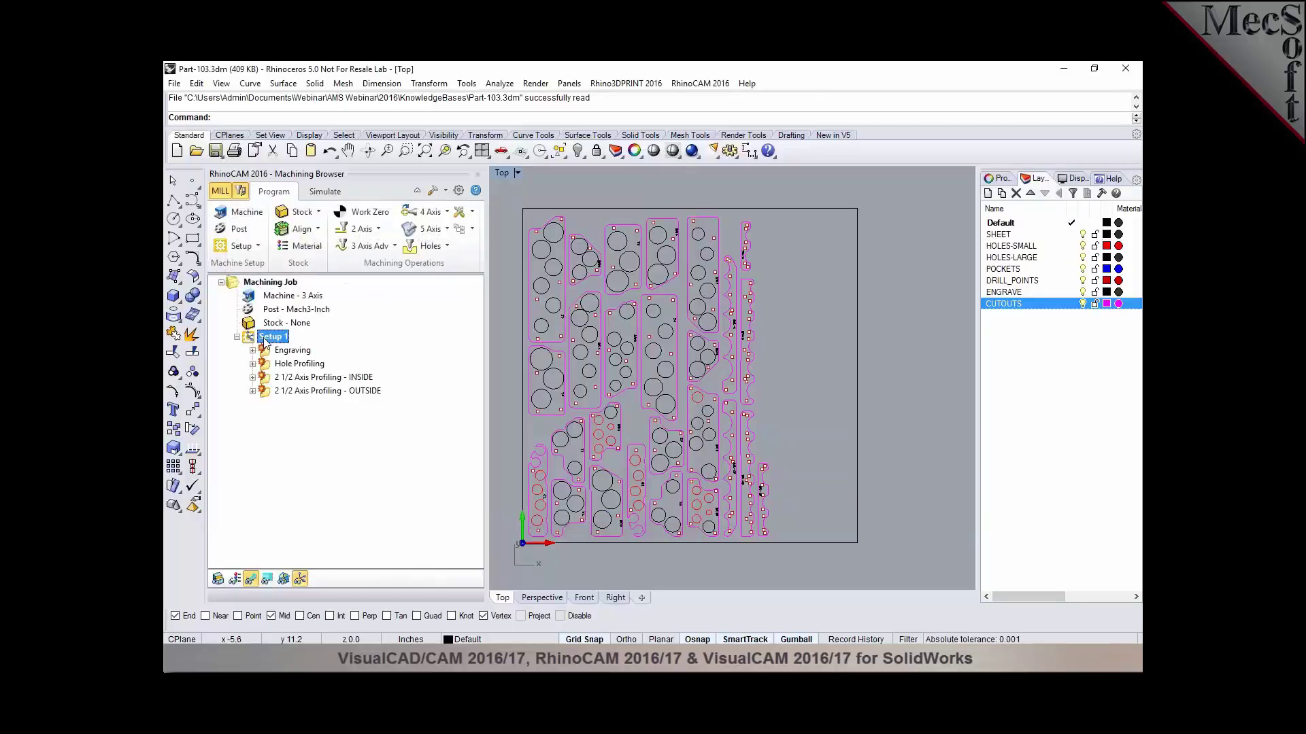
{"action": "right_click", "coordinate": [268, 338]}
{"action": "left_click", "coordinate": [270, 348]}
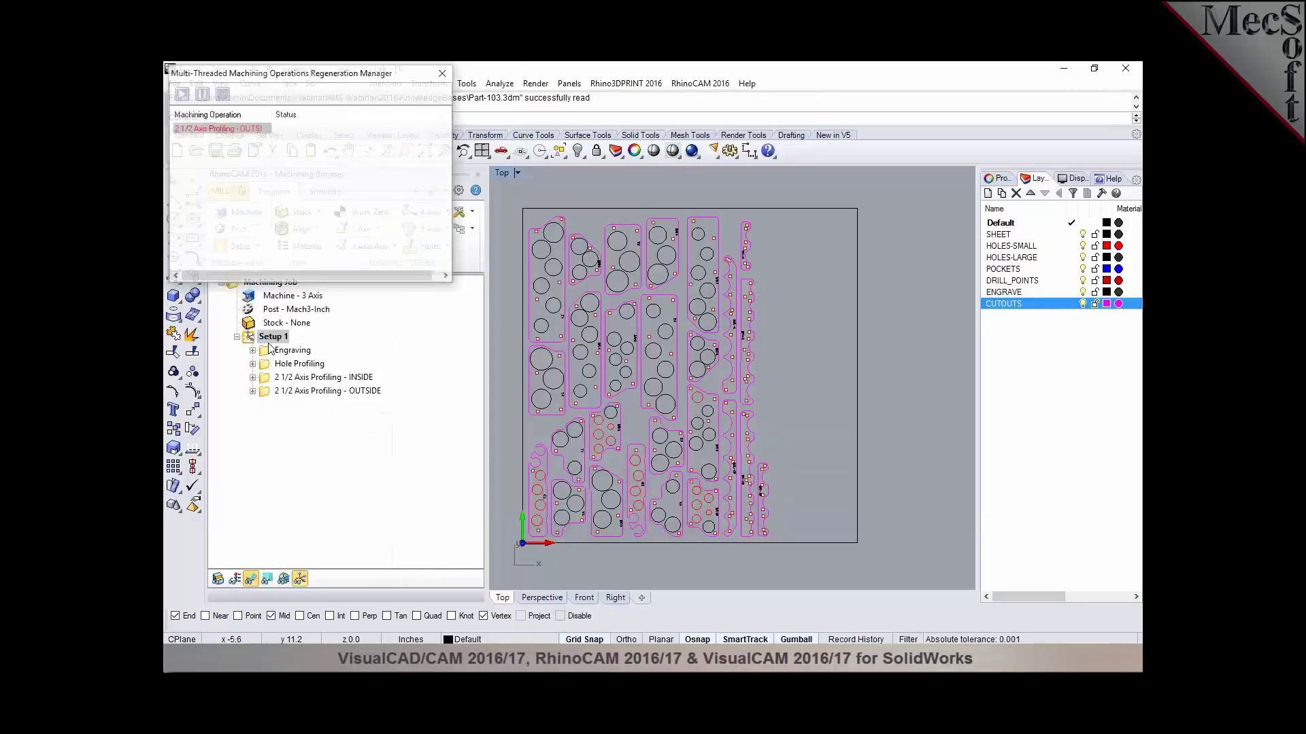
Step: Review the toolpaths of the Hole Profiling, INSIDE and OUTSIDE profiling operations on Part-103, and clear the selection
{"action": "left_click", "coordinate": [274, 364]}
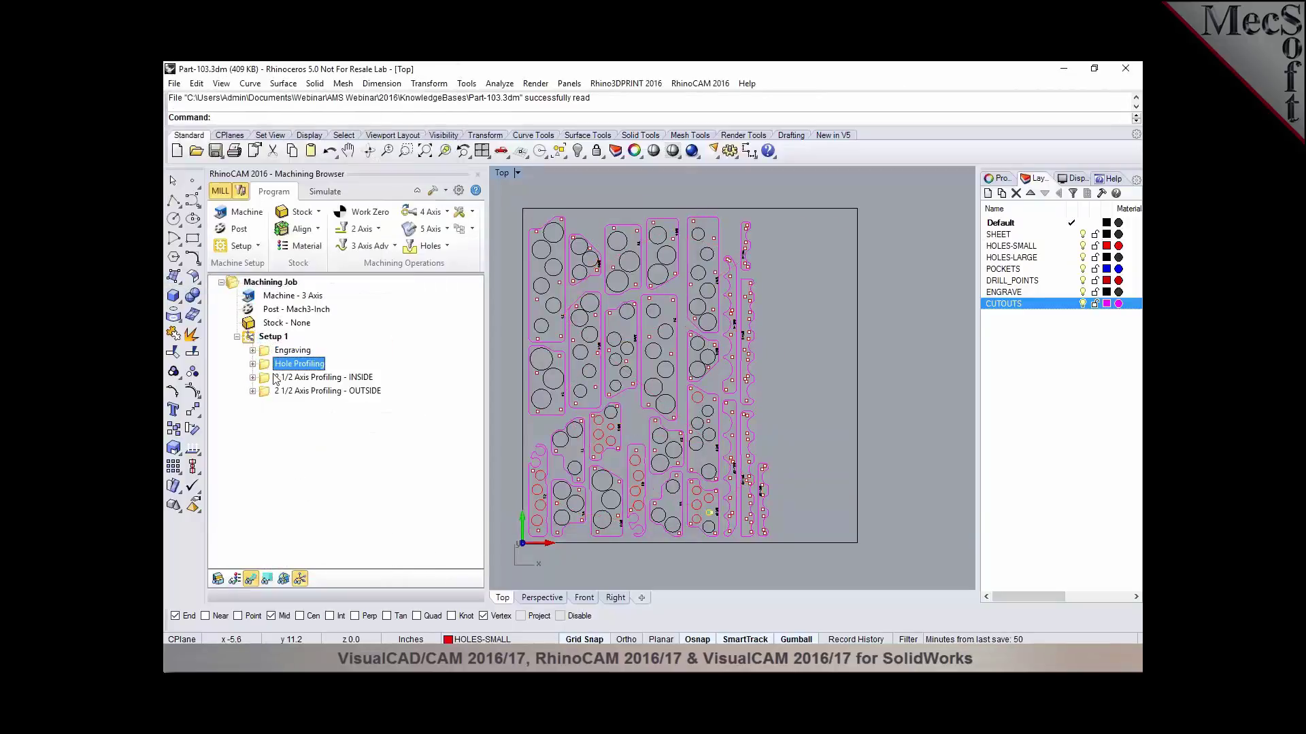
{"action": "left_click", "coordinate": [275, 378]}
{"action": "left_click", "coordinate": [277, 393]}
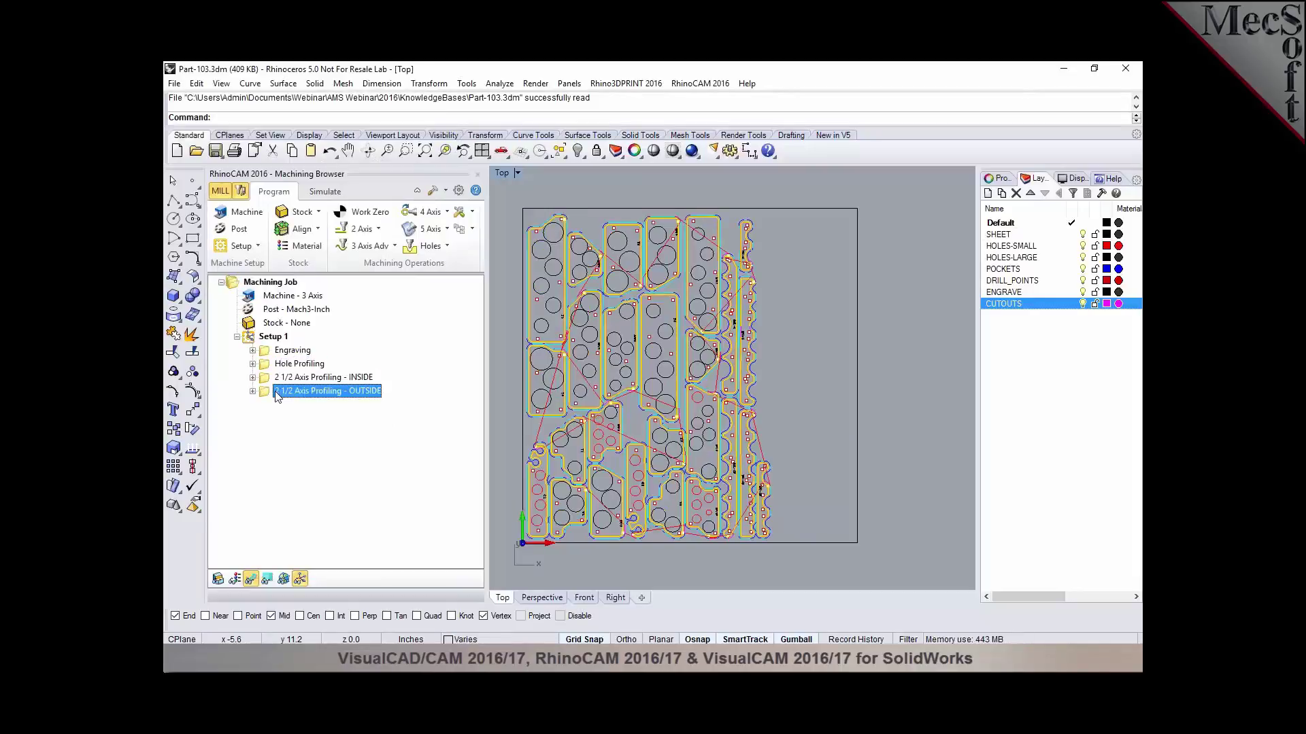
{"action": "left_click", "coordinate": [265, 338]}
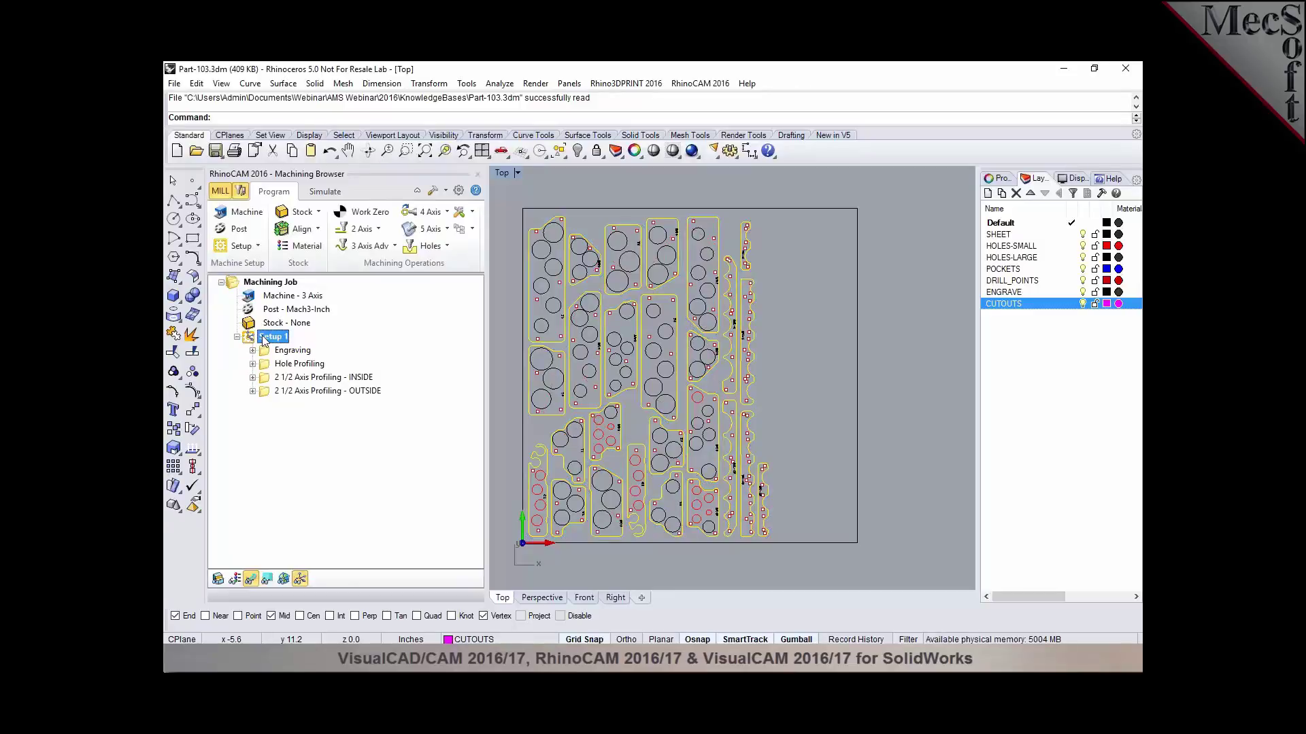
{"action": "left_click", "coordinate": [963, 481]}
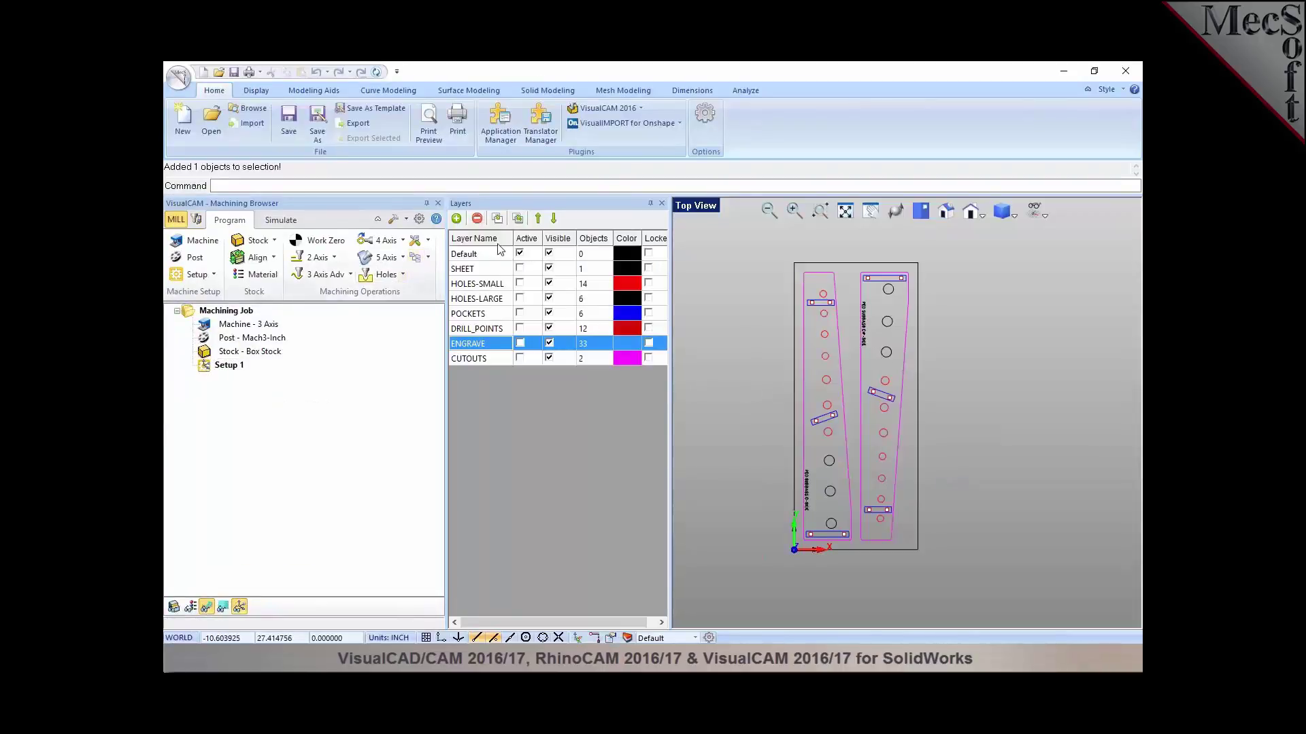
Step: In VisualCAM, close the layer list and view the knowledge bases in the machining objects browser, closing that browser too
{"action": "left_click", "coordinate": [661, 202]}
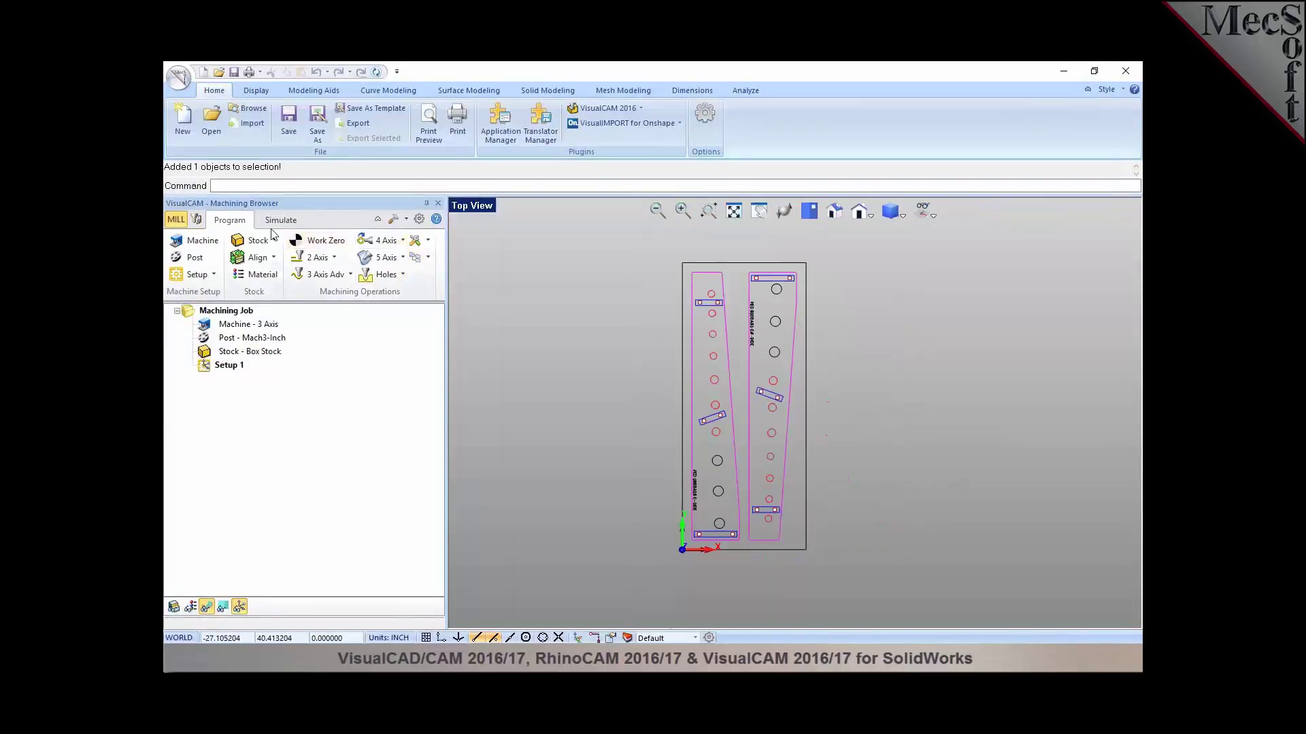
{"action": "left_click", "coordinate": [198, 219]}
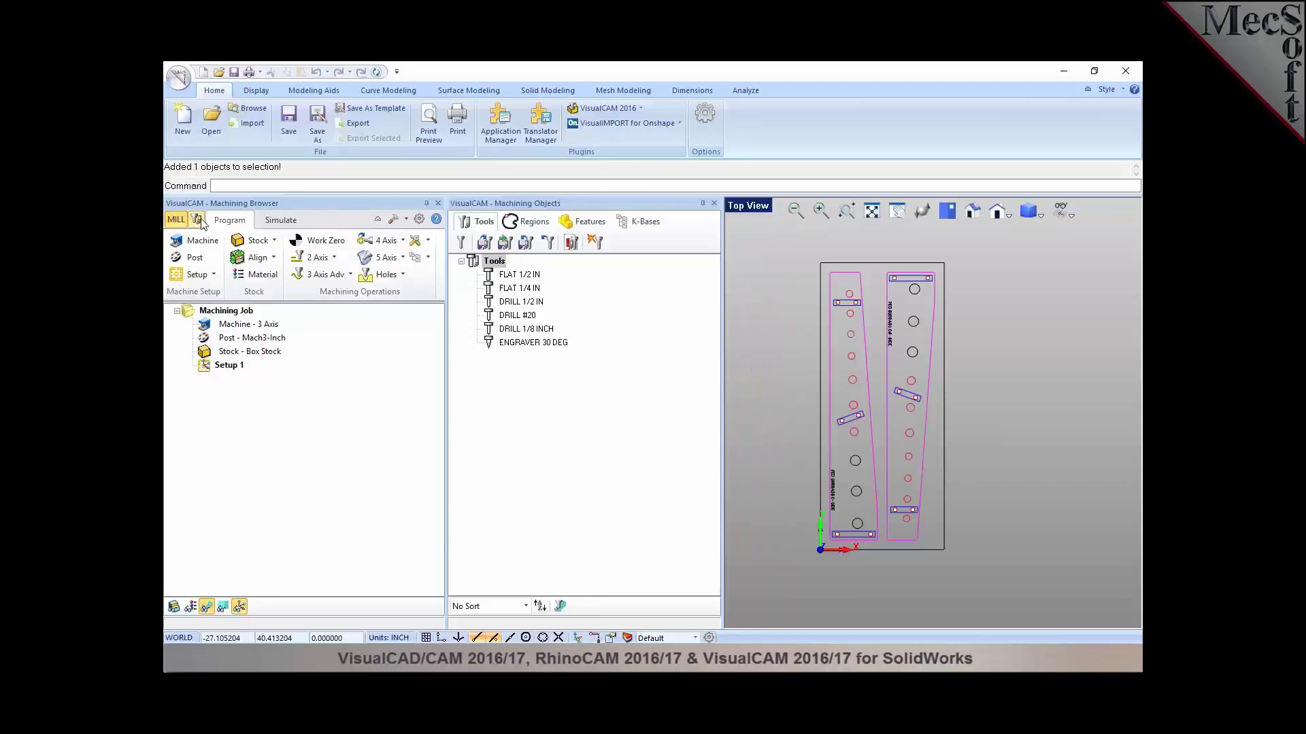
{"action": "left_click", "coordinate": [654, 222]}
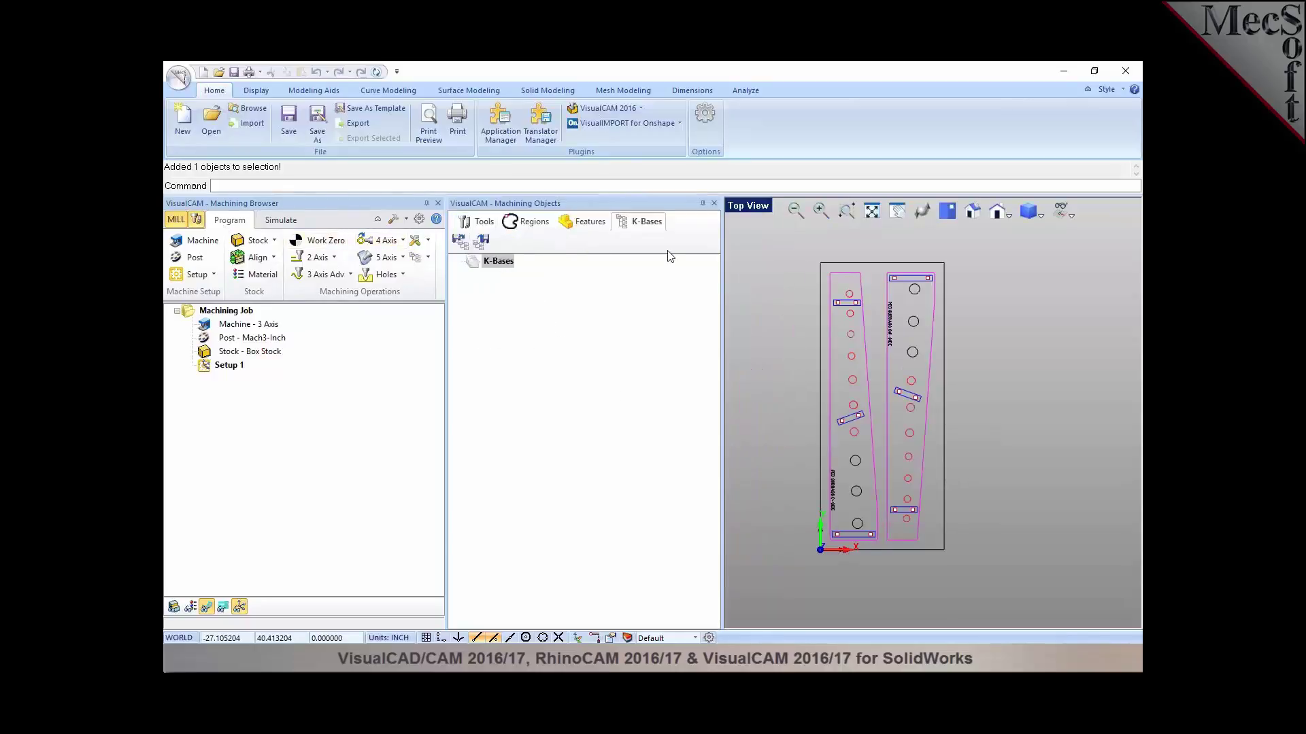
{"action": "left_click", "coordinate": [714, 204]}
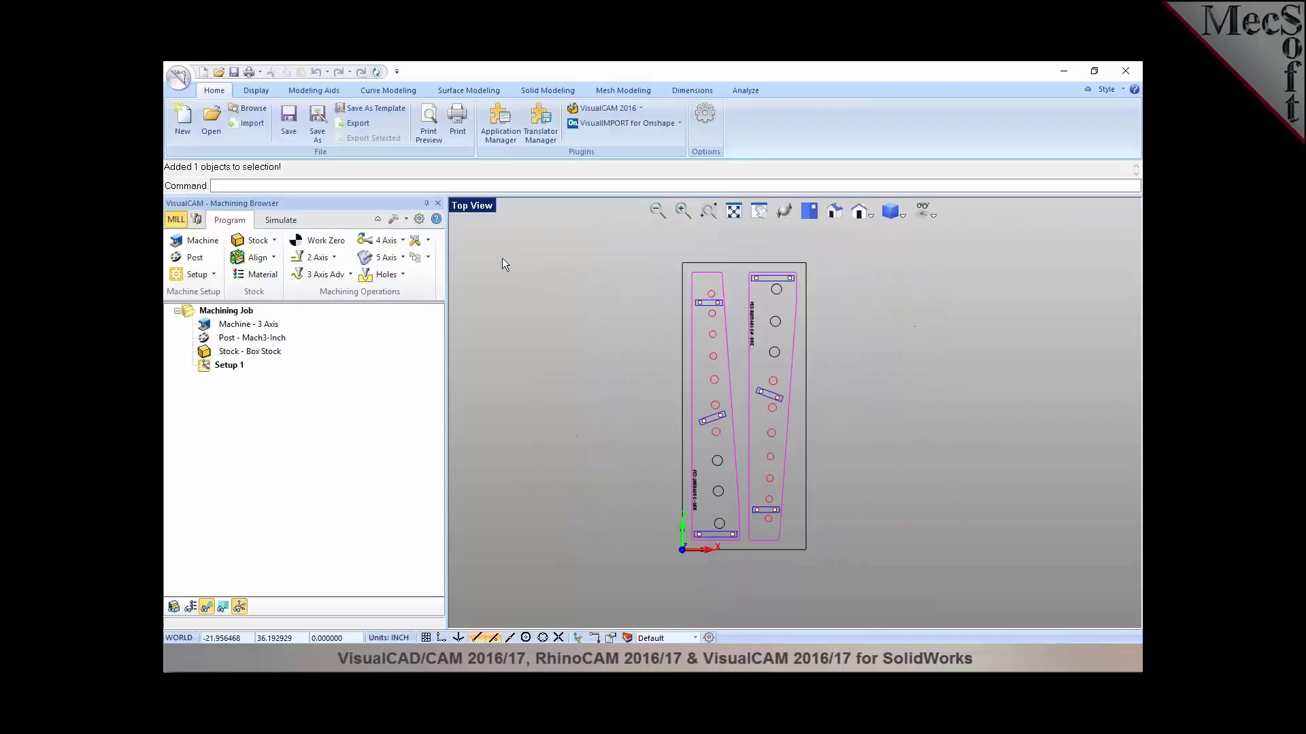
Step: Load the Part-102wRules.vkb knowledge base into the VisualCAM machining job
{"action": "left_click", "coordinate": [414, 257]}
{"action": "left_click", "coordinate": [426, 289]}
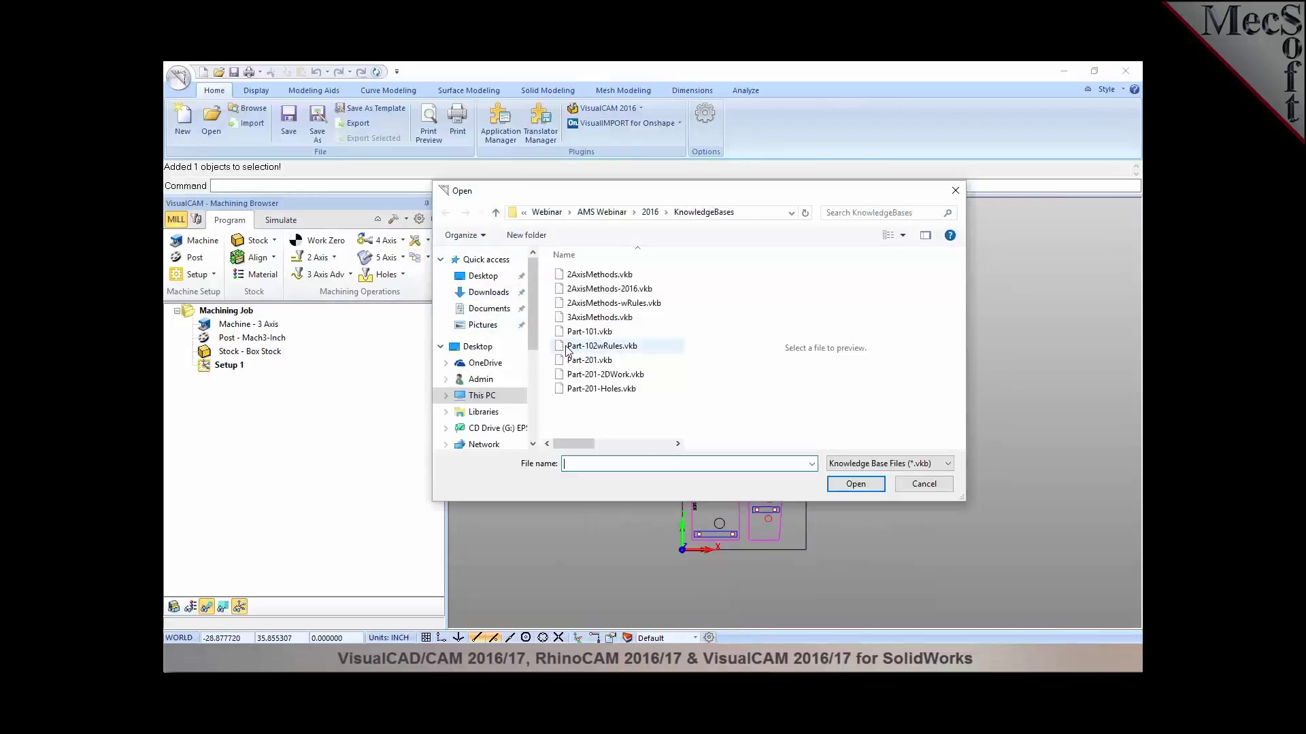
{"action": "double_click", "coordinate": [589, 346]}
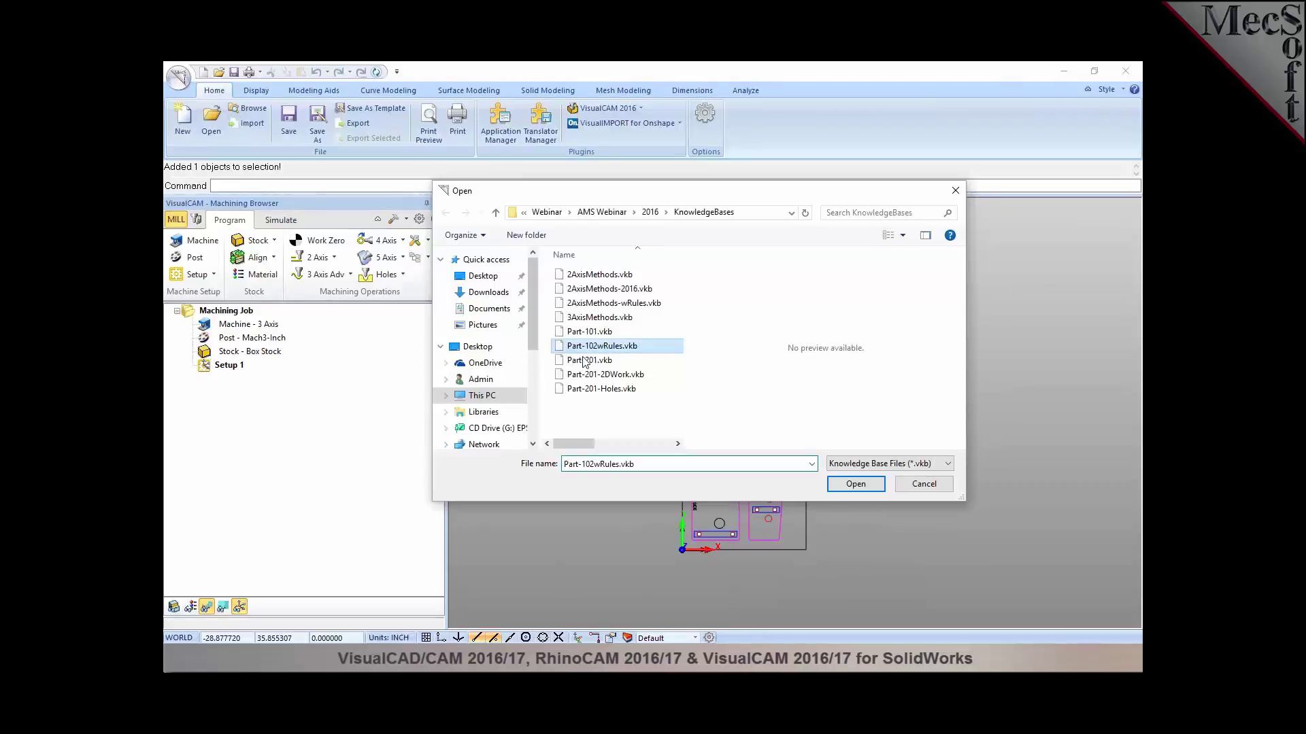
Step: Inspect the geometry picked for the Hole Profiling, INSIDE and OUTSIDE profiling operations on the two-panel sheet
{"action": "left_click", "coordinate": [236, 392]}
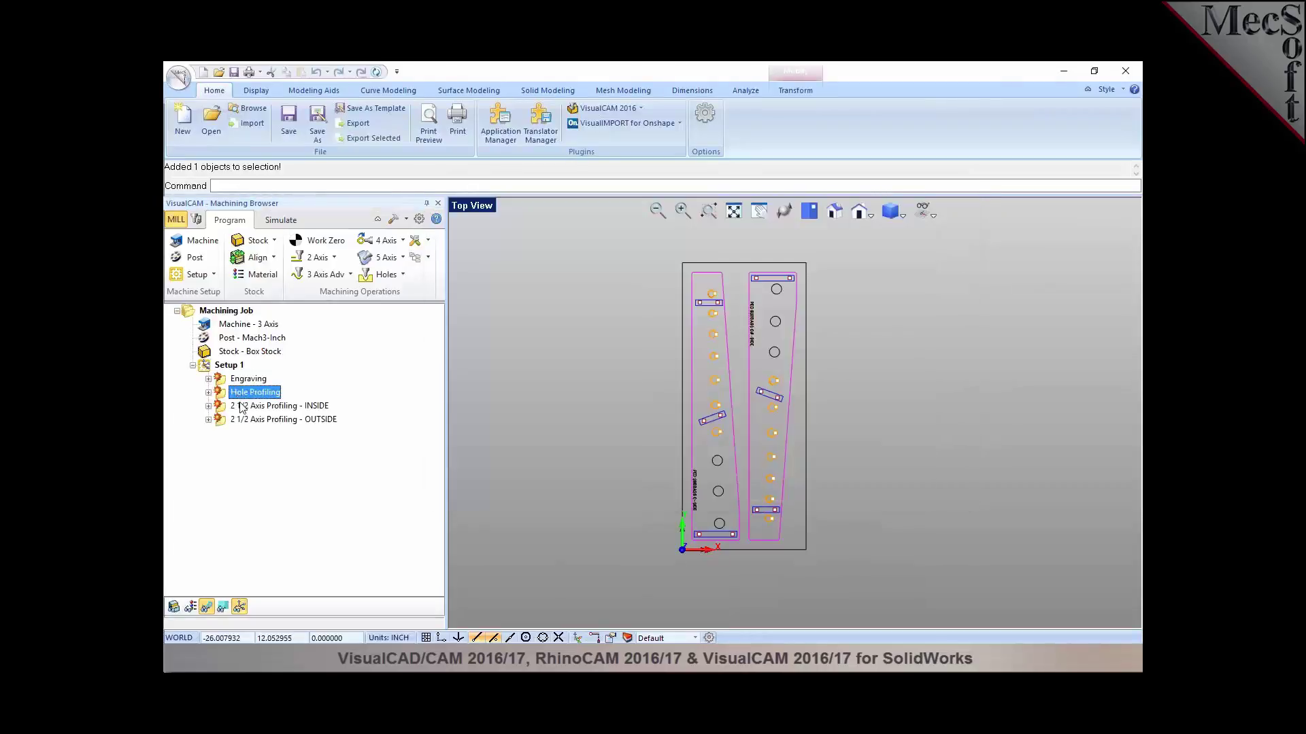
{"action": "left_click", "coordinate": [242, 407]}
{"action": "left_click", "coordinate": [248, 421]}
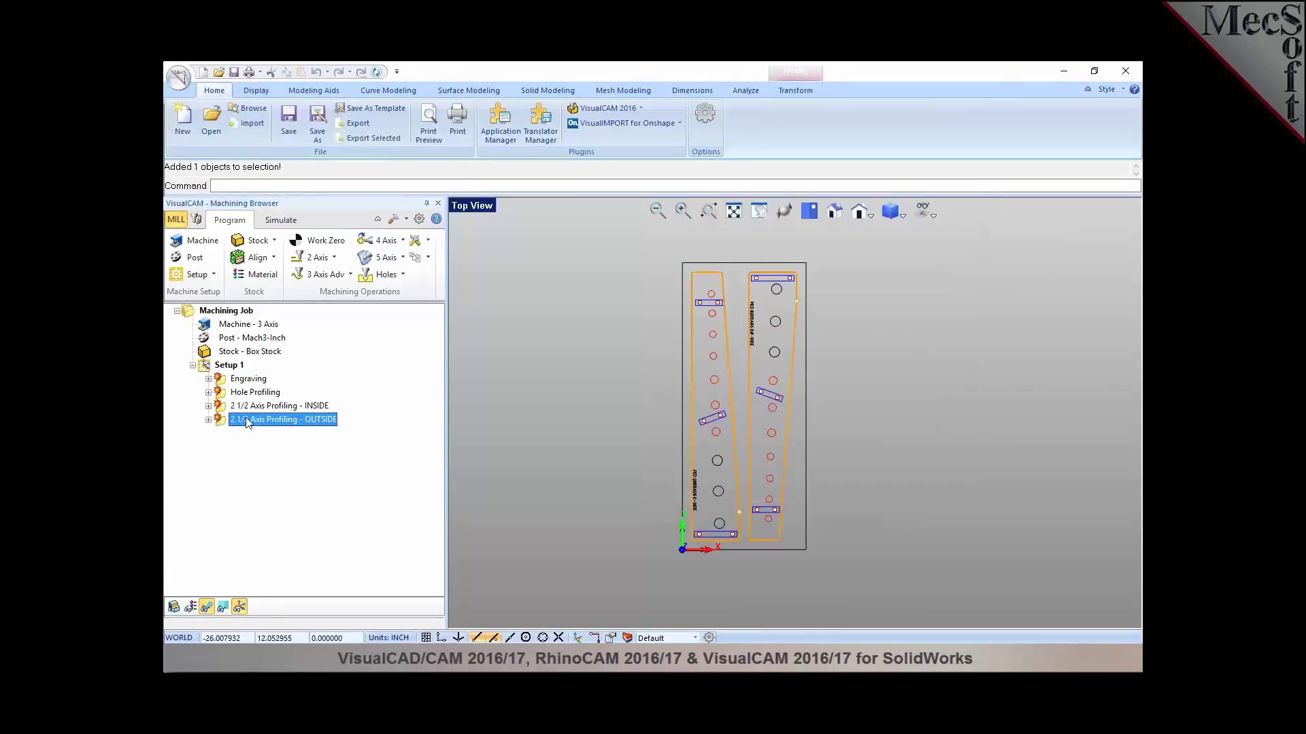
Step: Regenerate all machining operations in Setup 1 of the VisualCAM job
{"action": "left_click", "coordinate": [228, 366]}
{"action": "right_click", "coordinate": [227, 370]}
{"action": "left_click", "coordinate": [248, 378]}
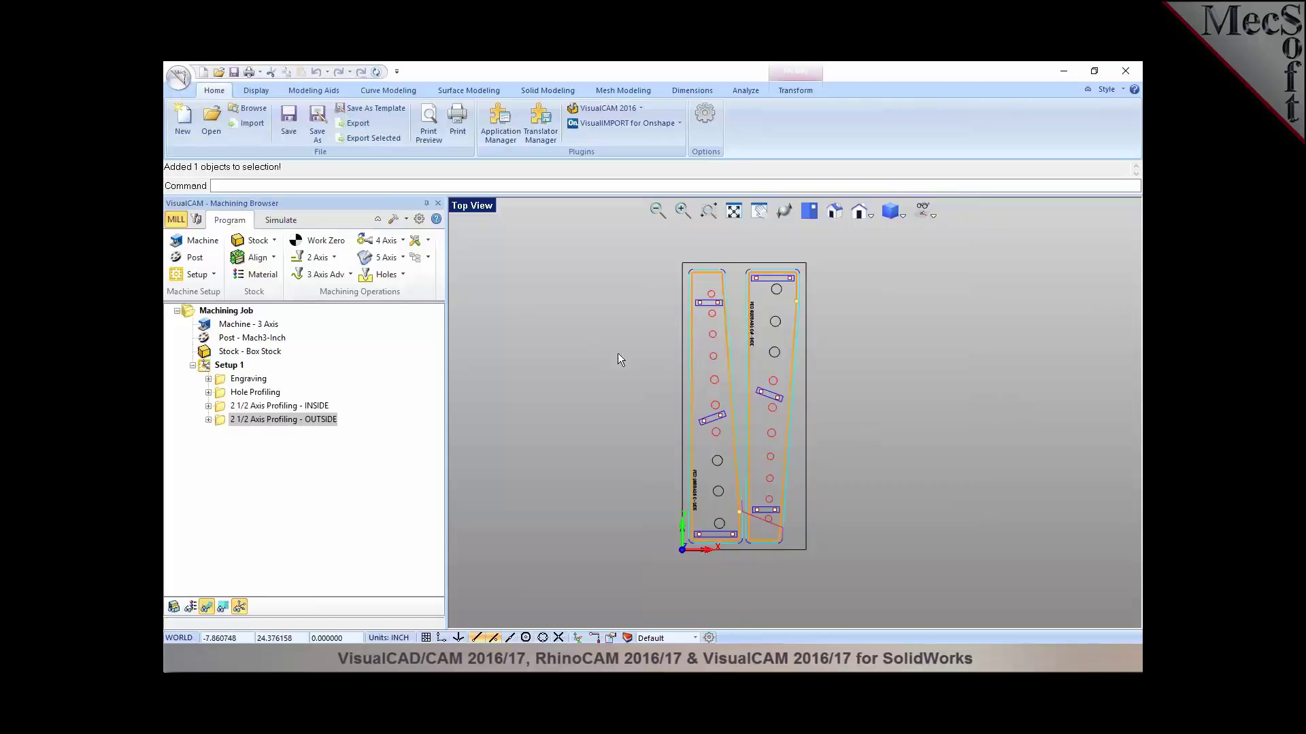
Step: Open the Part-103.vcp part file from the KnowledgeBases folder
{"action": "left_click", "coordinate": [211, 119]}
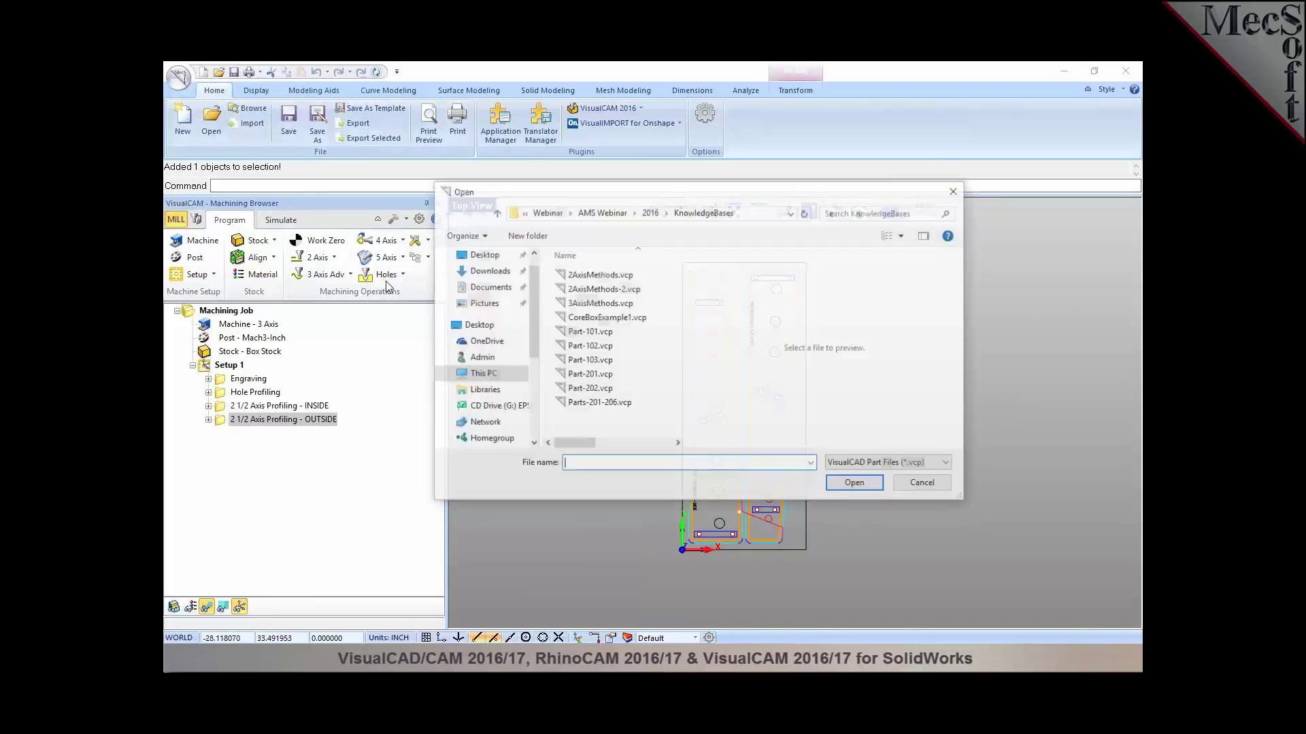
{"action": "left_click", "coordinate": [586, 361]}
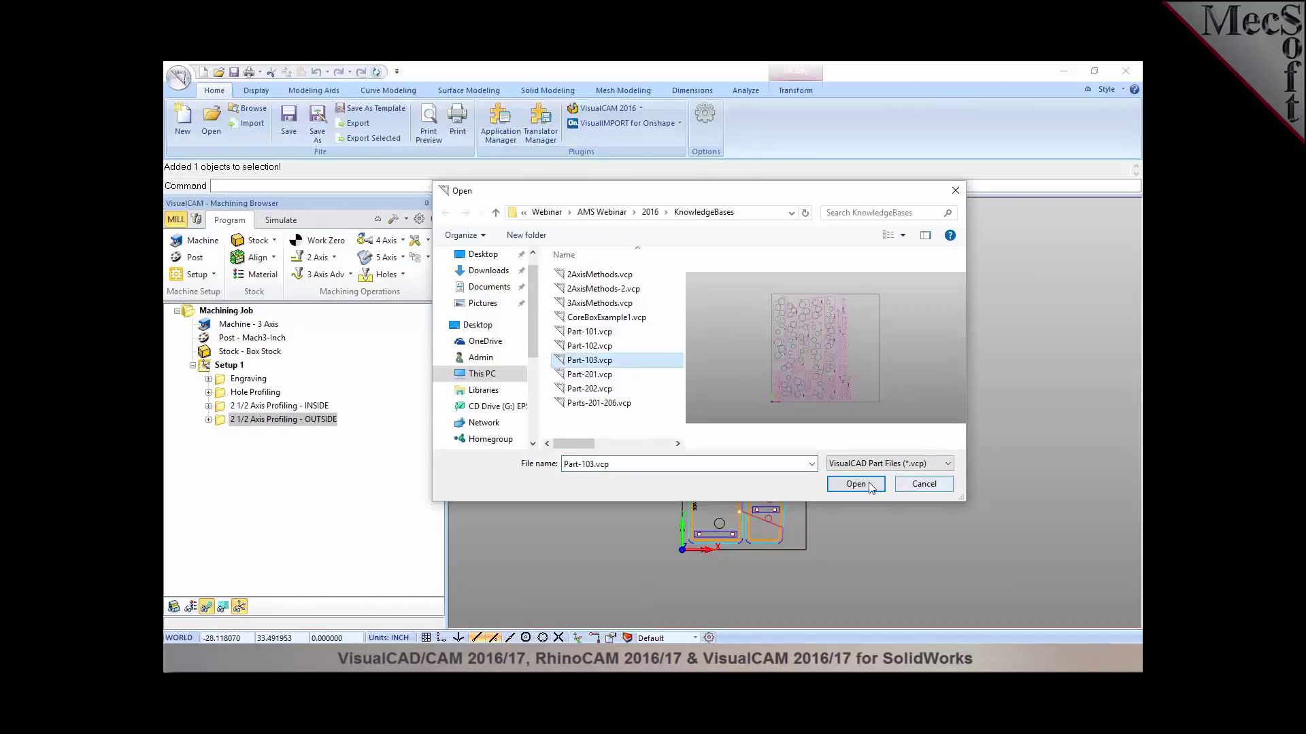
{"action": "left_click", "coordinate": [870, 485]}
{"action": "left_click", "coordinate": [714, 389]}
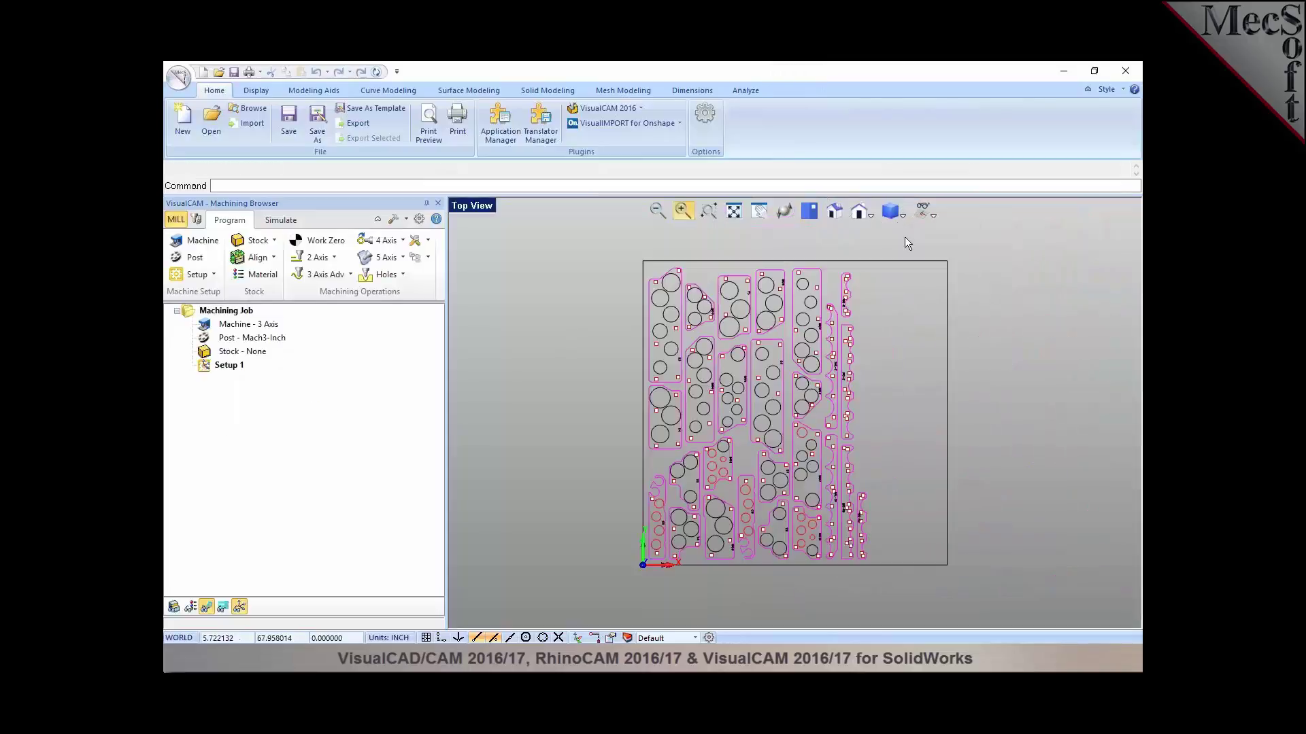
Step: Load the Part-102wRules.vkb knowledge base into the Part-103 machining job
{"action": "left_click", "coordinate": [428, 258]}
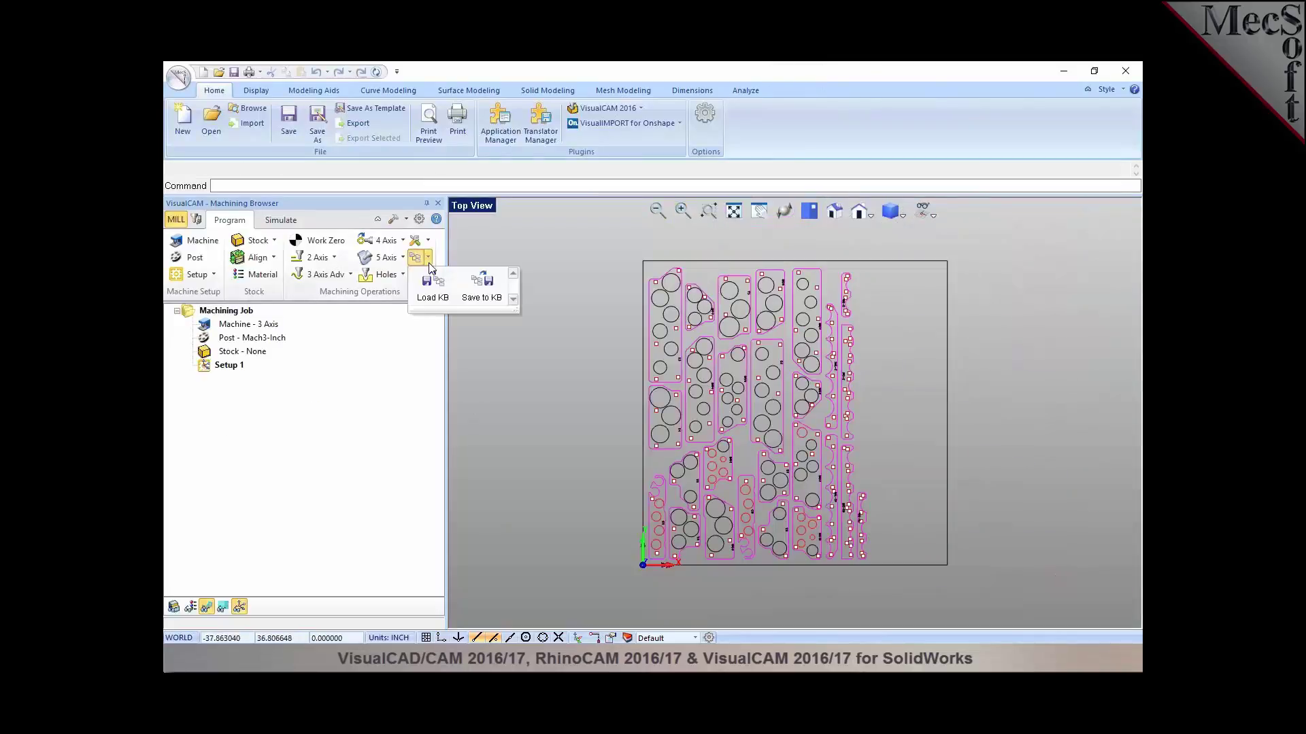
{"action": "left_click", "coordinate": [426, 287]}
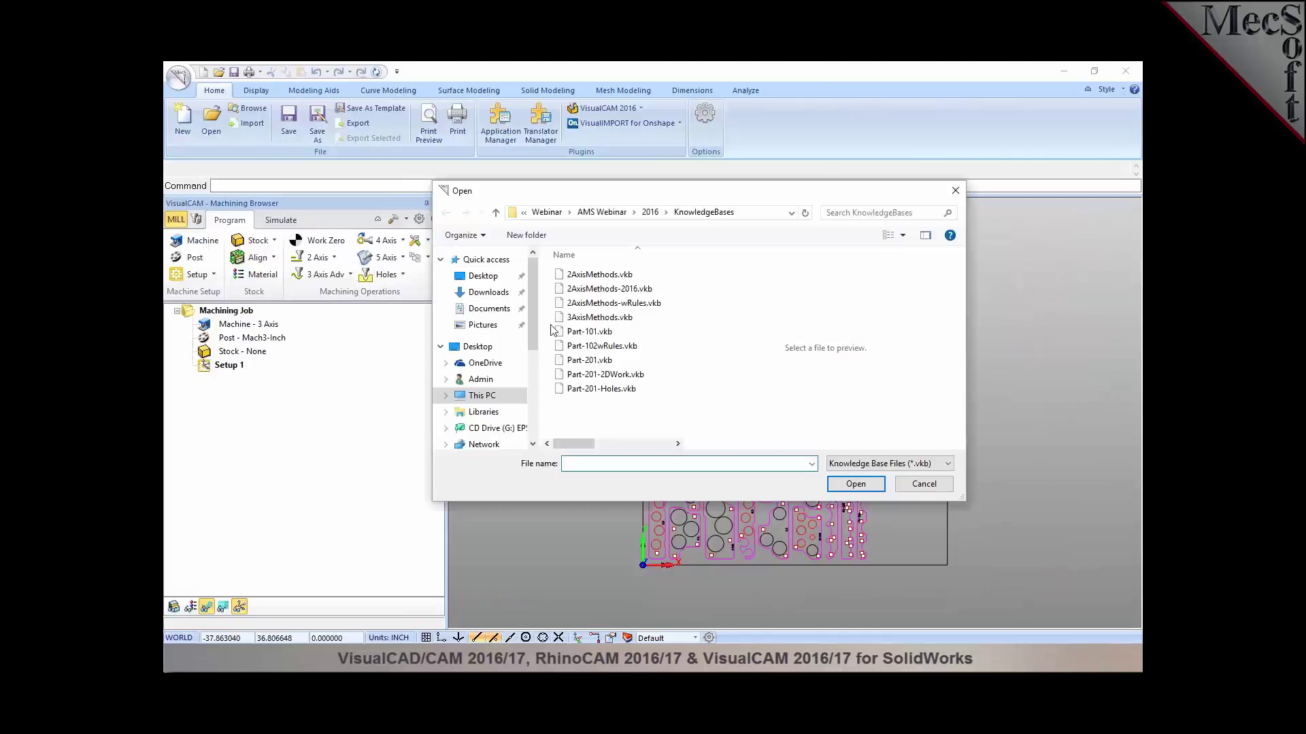
{"action": "left_click", "coordinate": [639, 346]}
{"action": "left_click", "coordinate": [855, 485]}
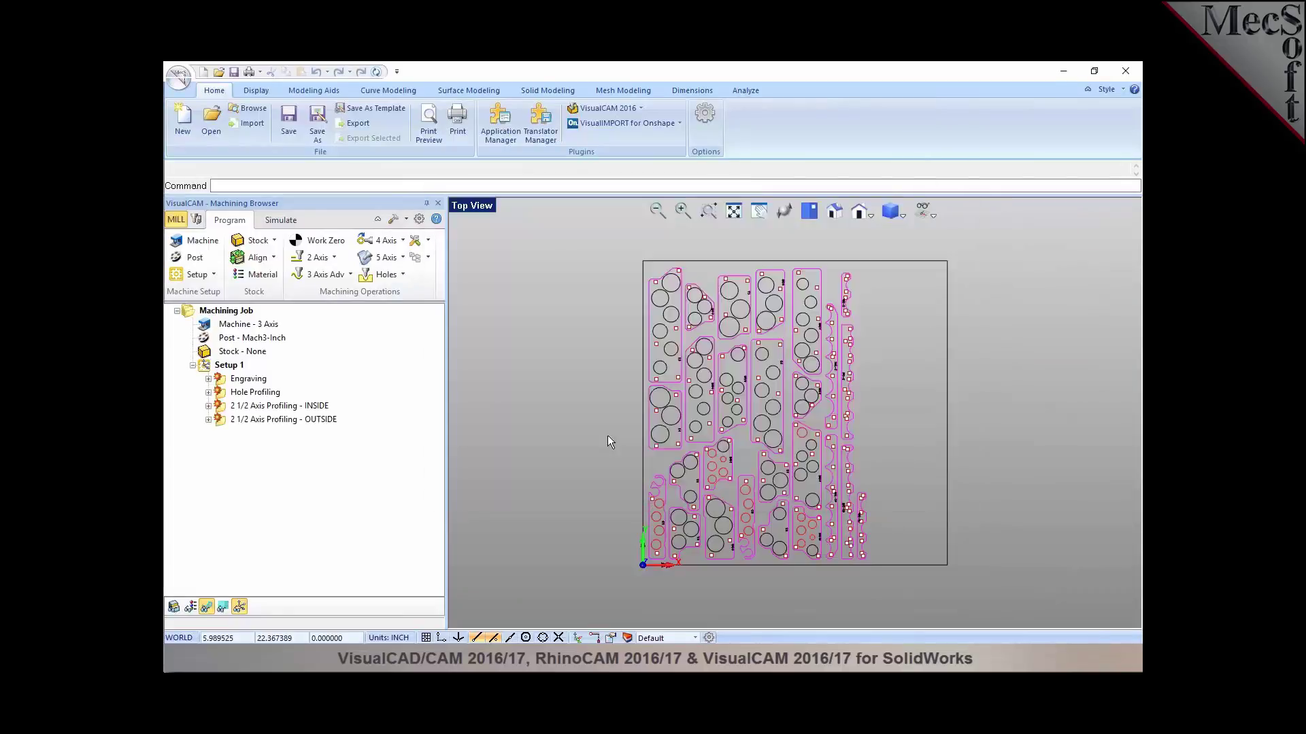
Step: Inspect the geometry picked for the Engraving, Hole Profiling, INSIDE and OUTSIDE profiling operations on the Part-103 sheet
{"action": "left_click", "coordinate": [249, 380]}
{"action": "left_click", "coordinate": [251, 393]}
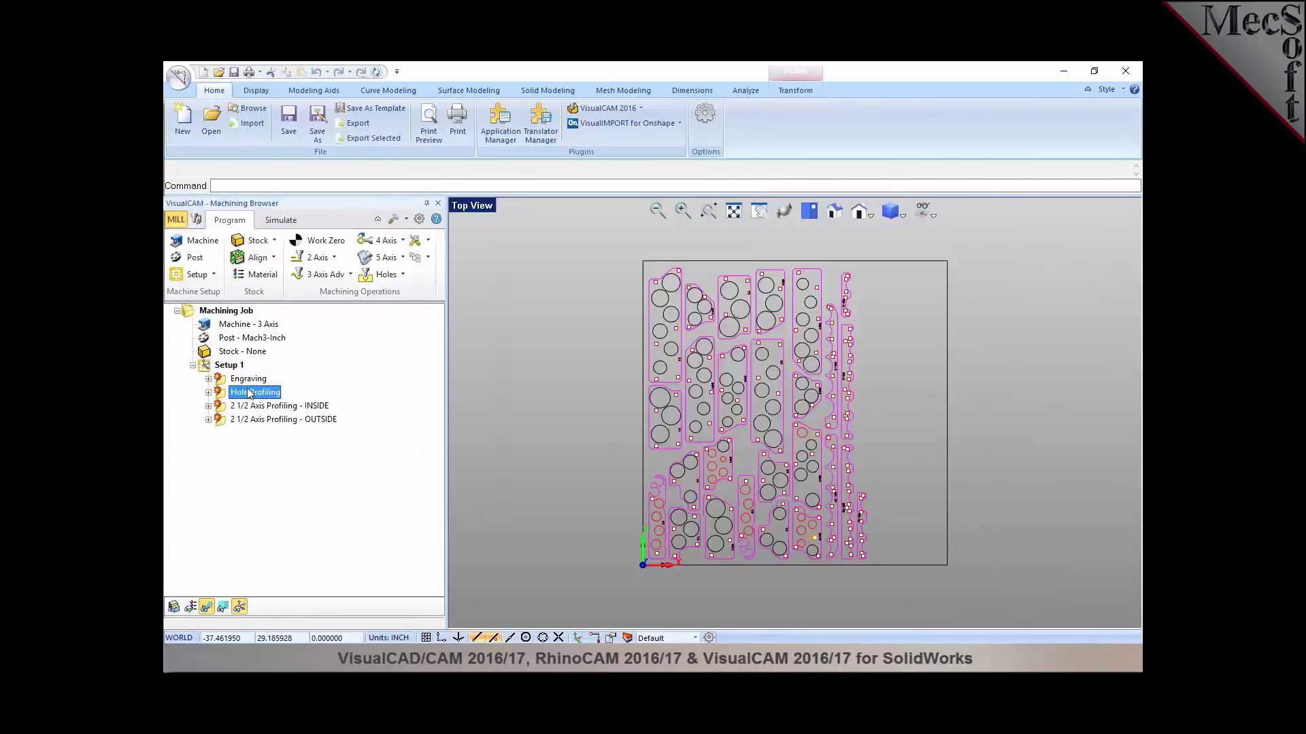
{"action": "left_click", "coordinate": [248, 407]}
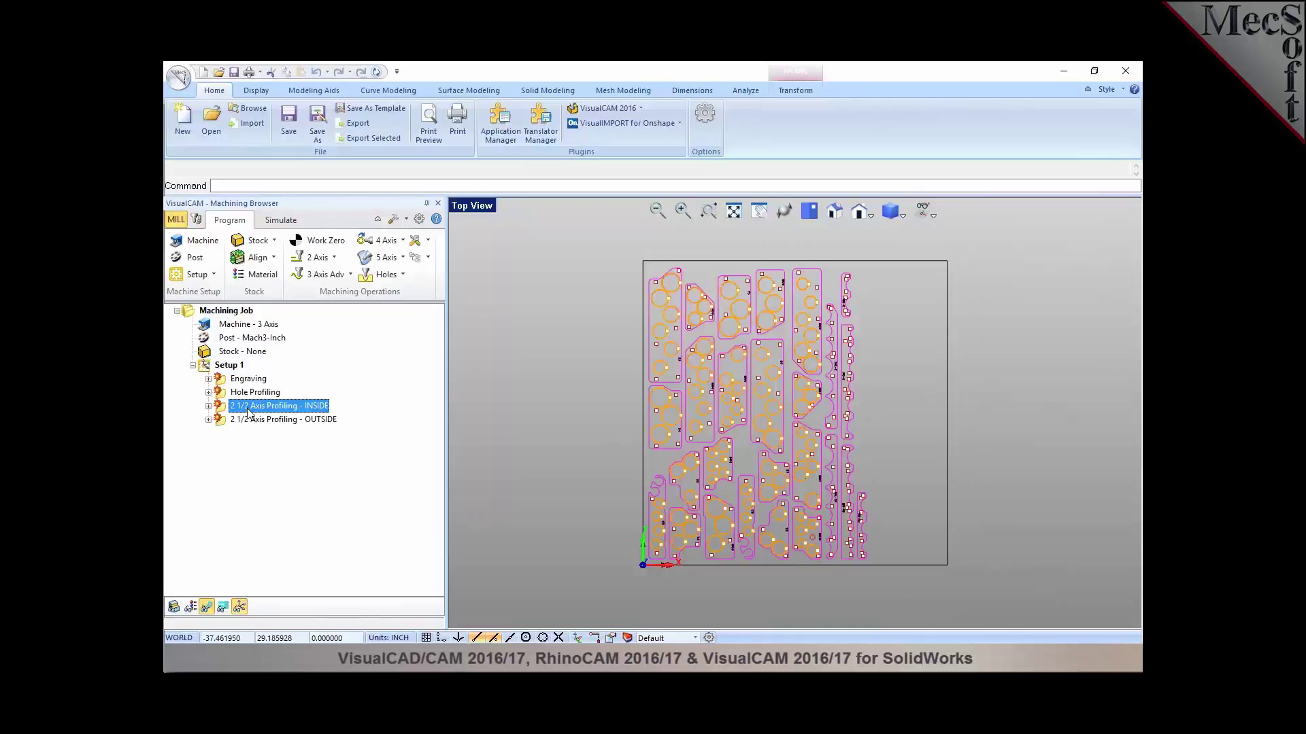
{"action": "left_click", "coordinate": [253, 421]}
Step: Regenerate all machining operations in Setup 1 of the Part-103 job
{"action": "left_click", "coordinate": [230, 368]}
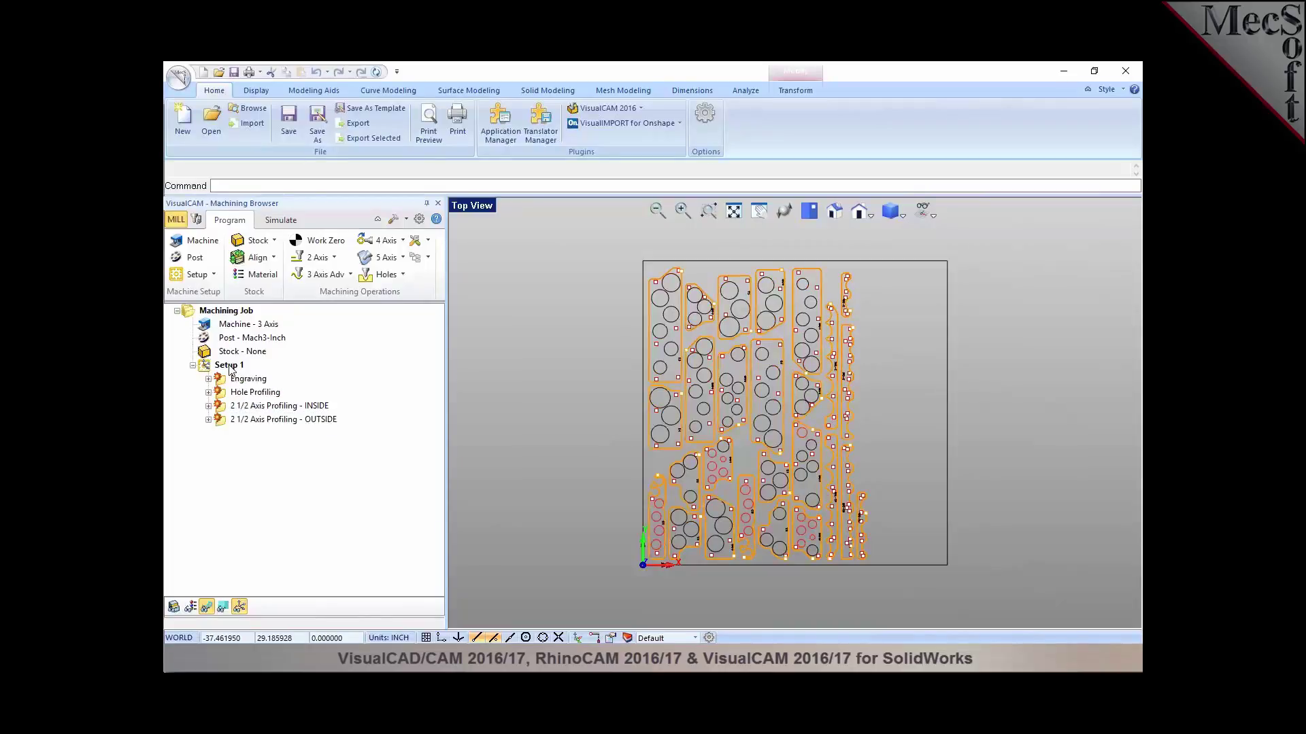
{"action": "right_click", "coordinate": [230, 368]}
{"action": "left_click", "coordinate": [285, 371]}
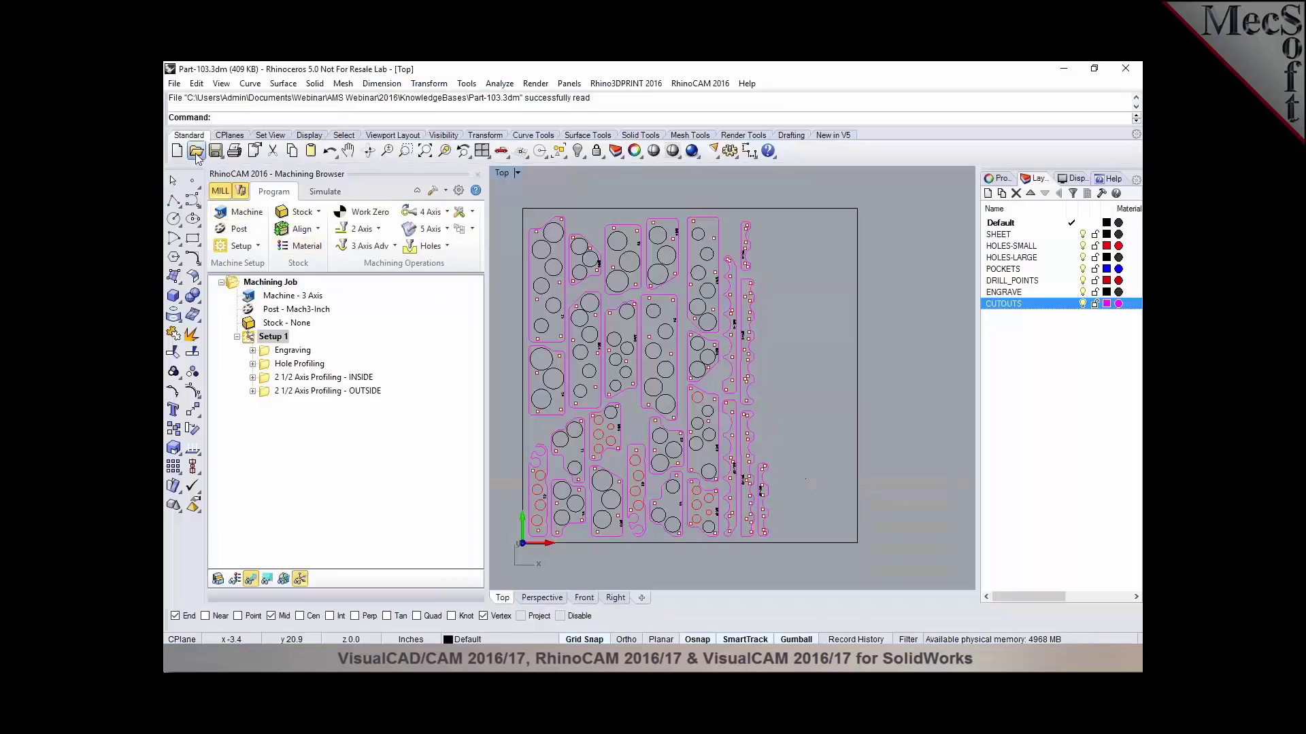
Step: In Rhino with RhinoCAM, open Part-201.3dm from the KnowledgeBases folder, discarding the changes to Part-103.3dm
{"action": "left_click", "coordinate": [196, 151]}
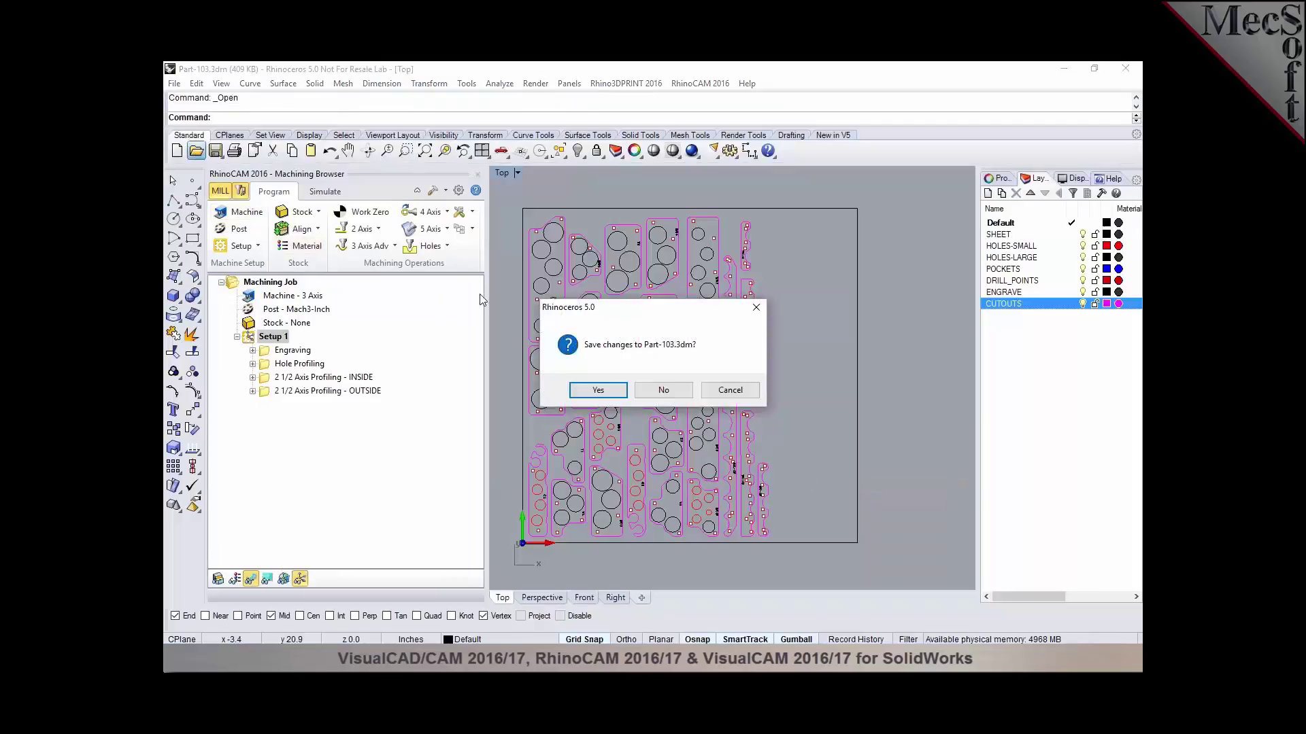
{"action": "left_click", "coordinate": [664, 390]}
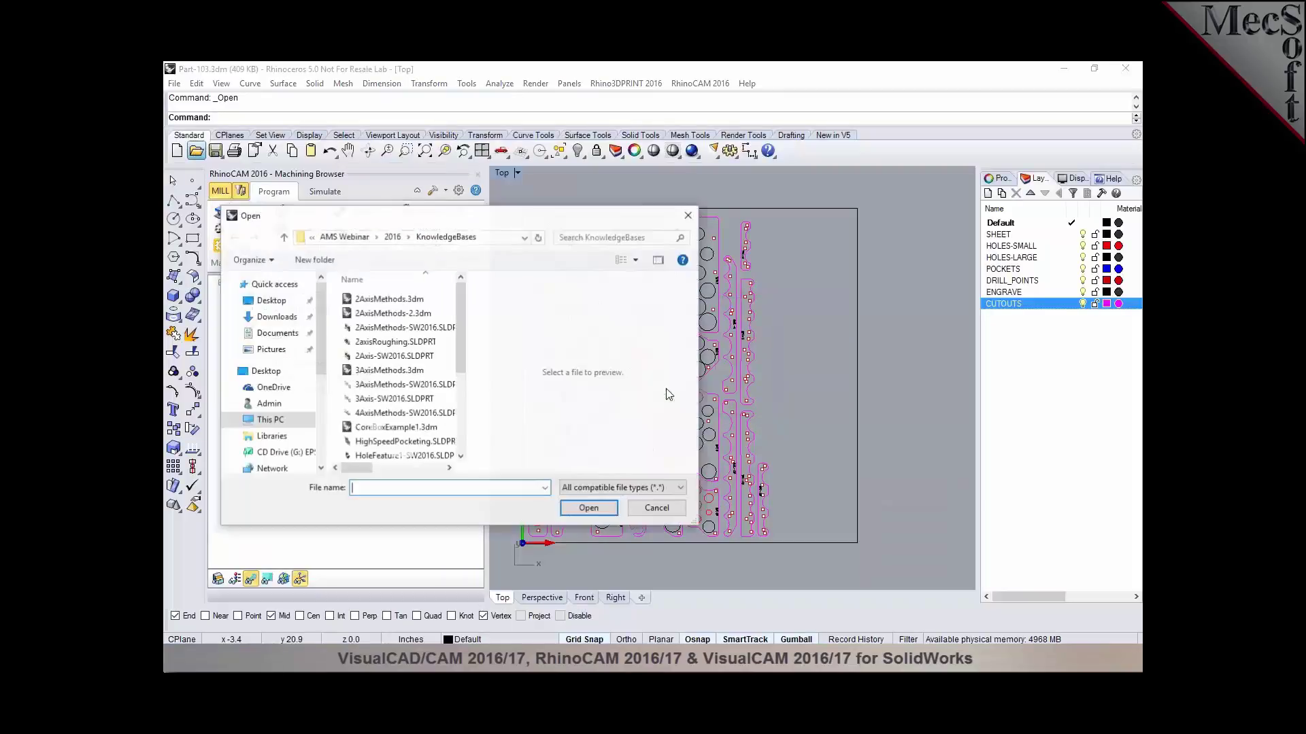
{"action": "left_click_drag", "start_coordinate": [459, 359], "coordinate": [460, 429]}
{"action": "left_click", "coordinate": [378, 423]}
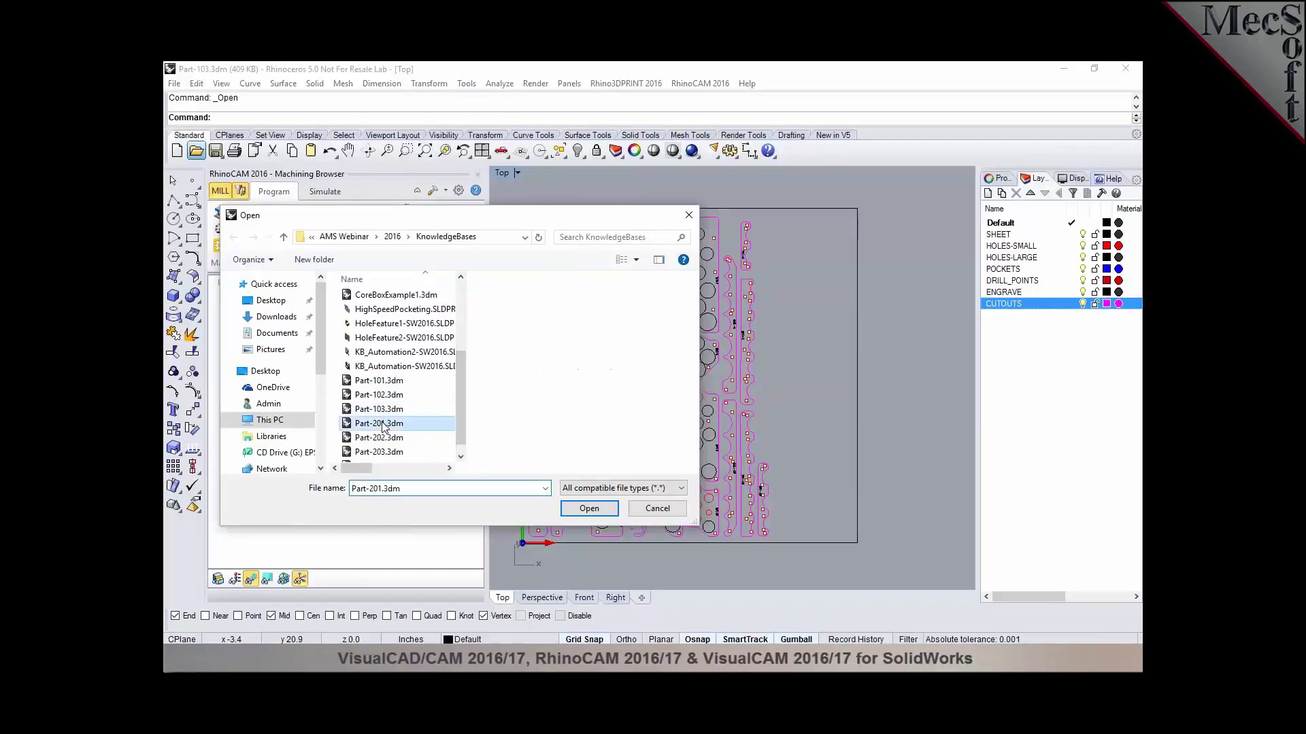
{"action": "left_click", "coordinate": [591, 508]}
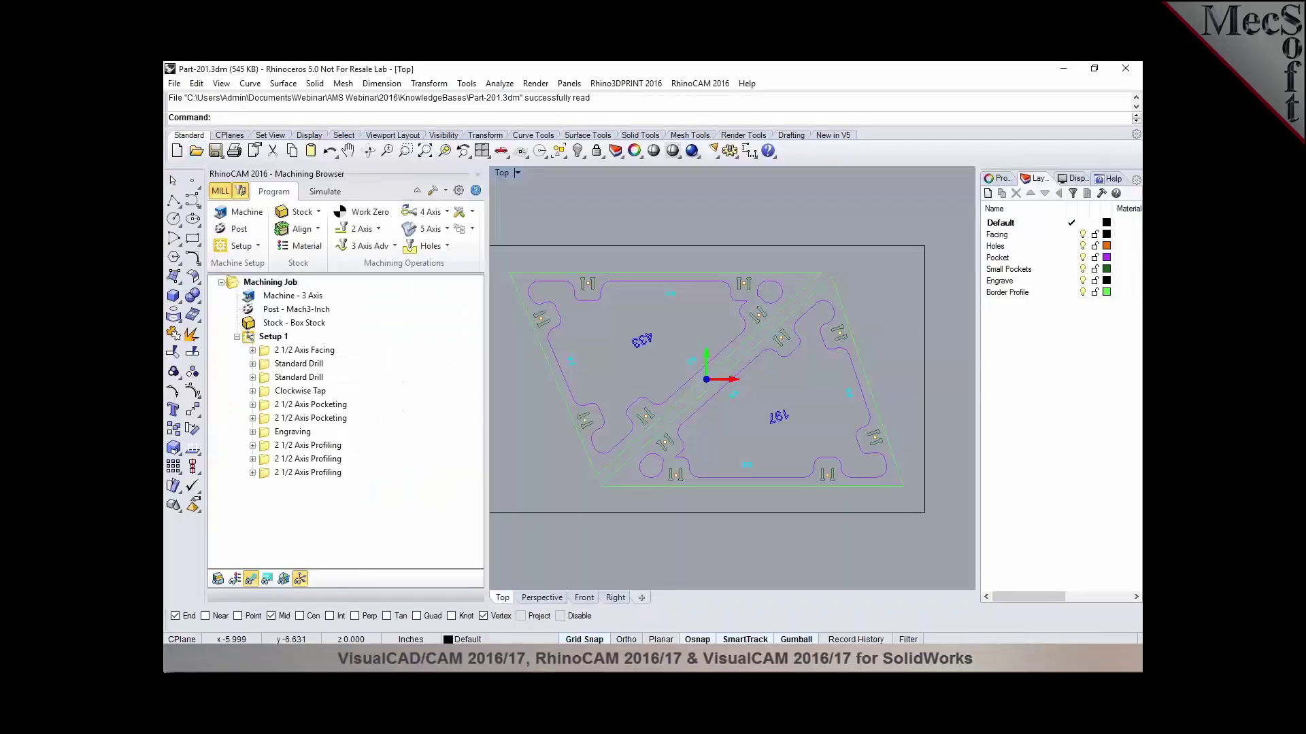
Step: Examine the whole Part-201 sheet and the geometry and toolpath of its 2 1/2 Axis Facing operation
{"action": "scroll", "coordinate": [824, 374], "scroll_direction": "down", "scroll_amount": 2}
{"action": "scroll", "coordinate": [804, 366], "scroll_direction": "up", "scroll_amount": 1}
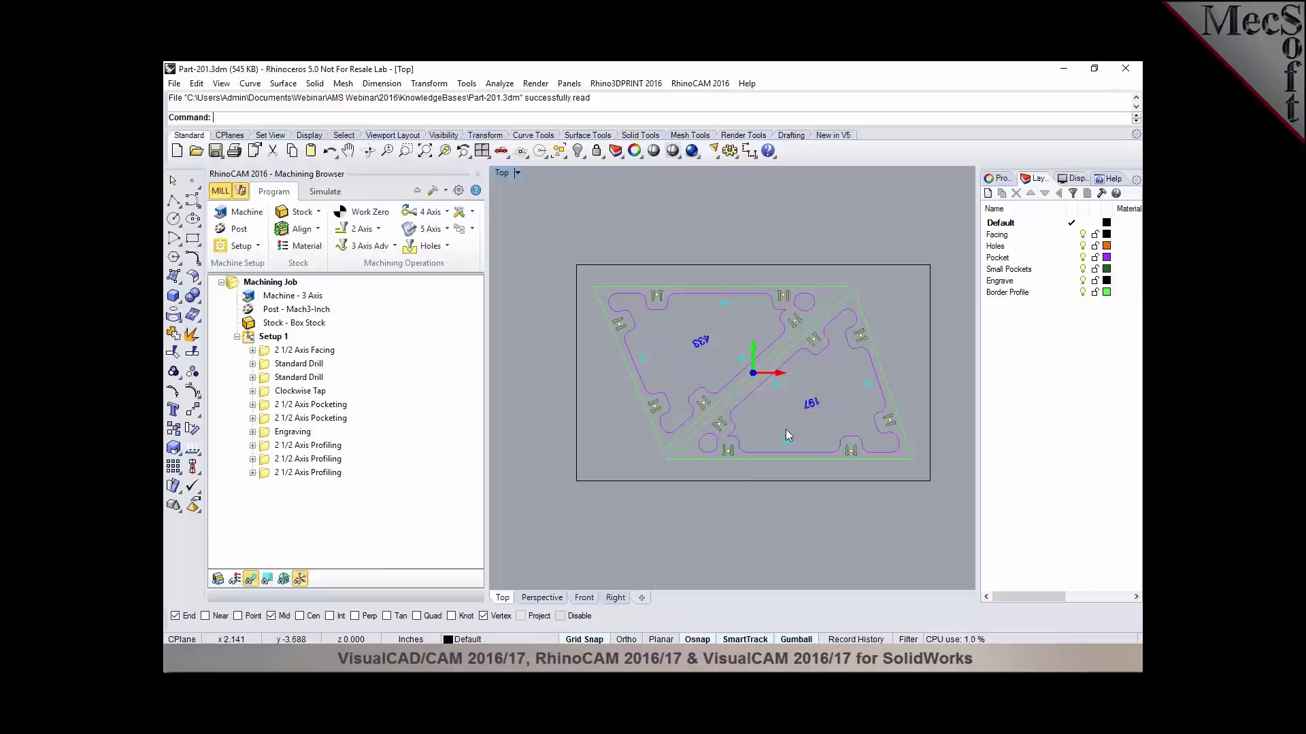
{"action": "left_click", "coordinate": [277, 353]}
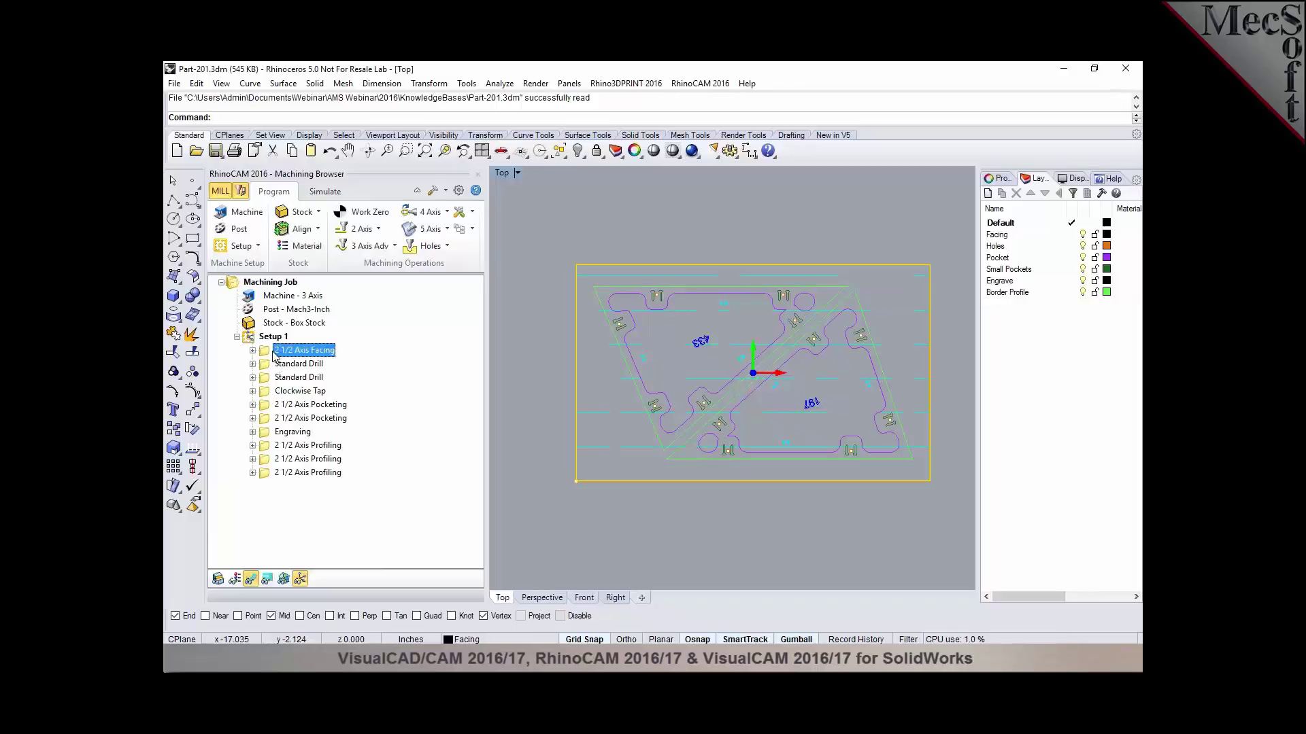
Step: Review the toolpaths of the two Standard Drill operations and the Clockwise Tap operation in Part-201
{"action": "left_click", "coordinate": [273, 365]}
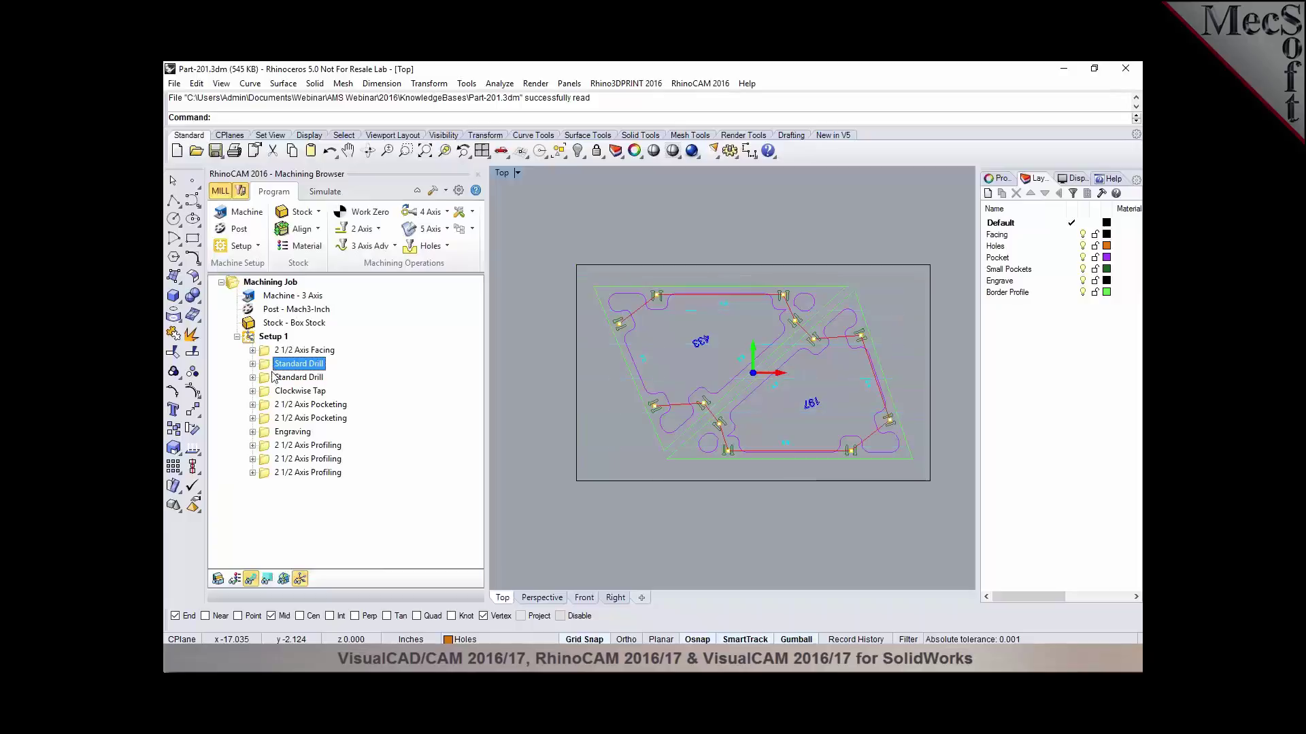
{"action": "left_click", "coordinate": [274, 379]}
{"action": "key", "text": "Up"}
{"action": "left_click", "coordinate": [276, 379]}
{"action": "left_click", "coordinate": [274, 393]}
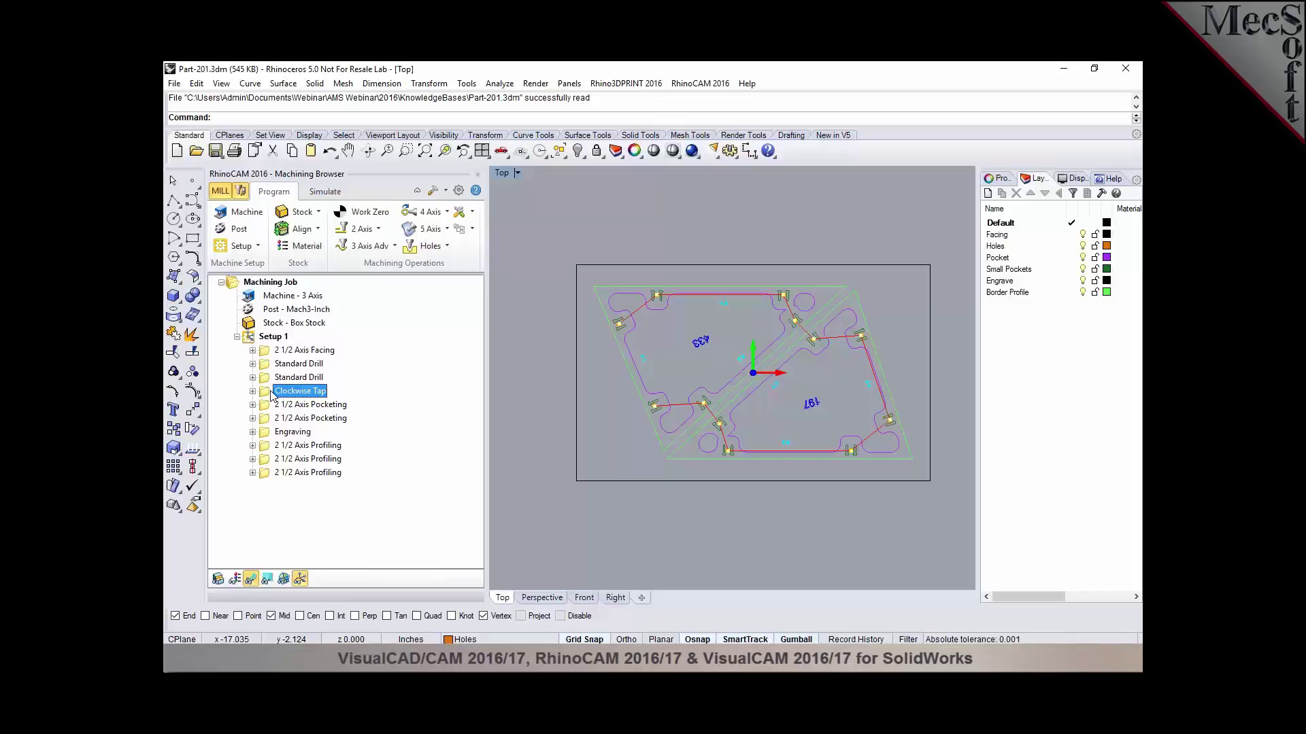
Step: Open the file Part-202.3dm and show its Perspective viewport maximized
{"action": "left_click", "coordinate": [195, 150]}
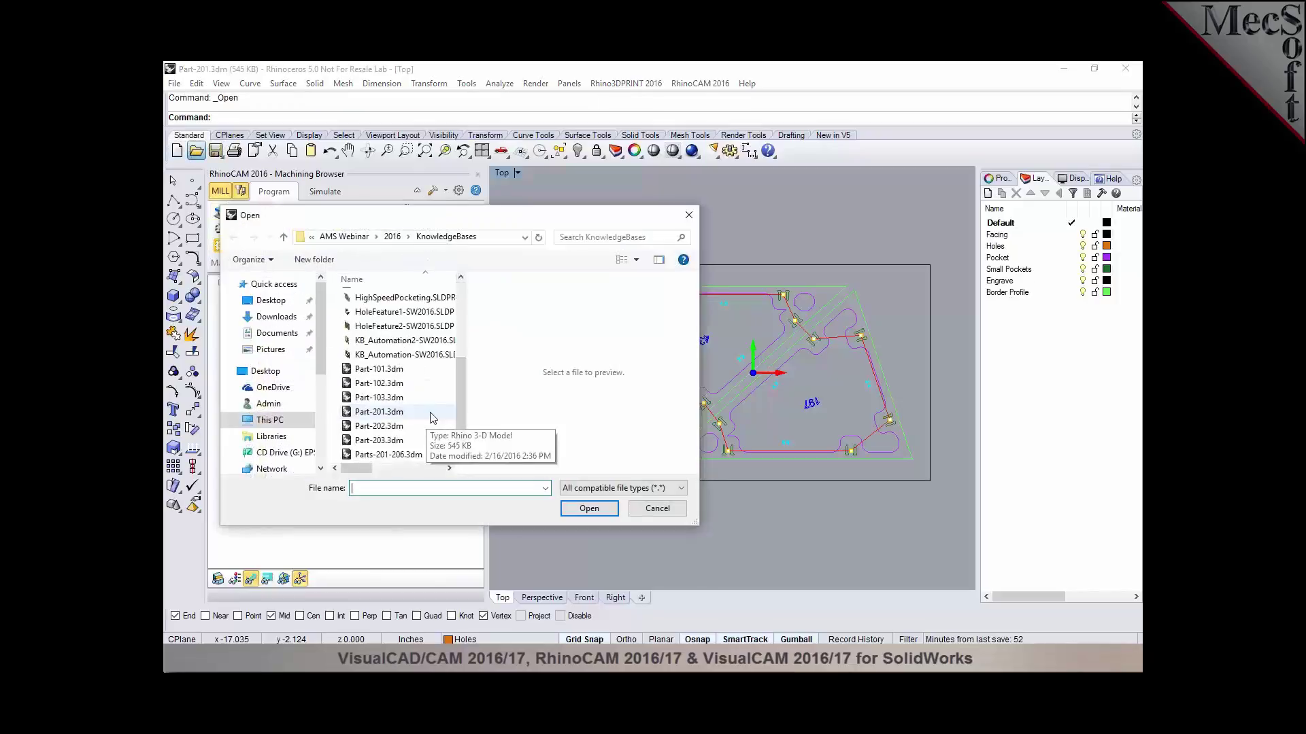
{"action": "left_click", "coordinate": [378, 427]}
{"action": "left_click", "coordinate": [590, 510]}
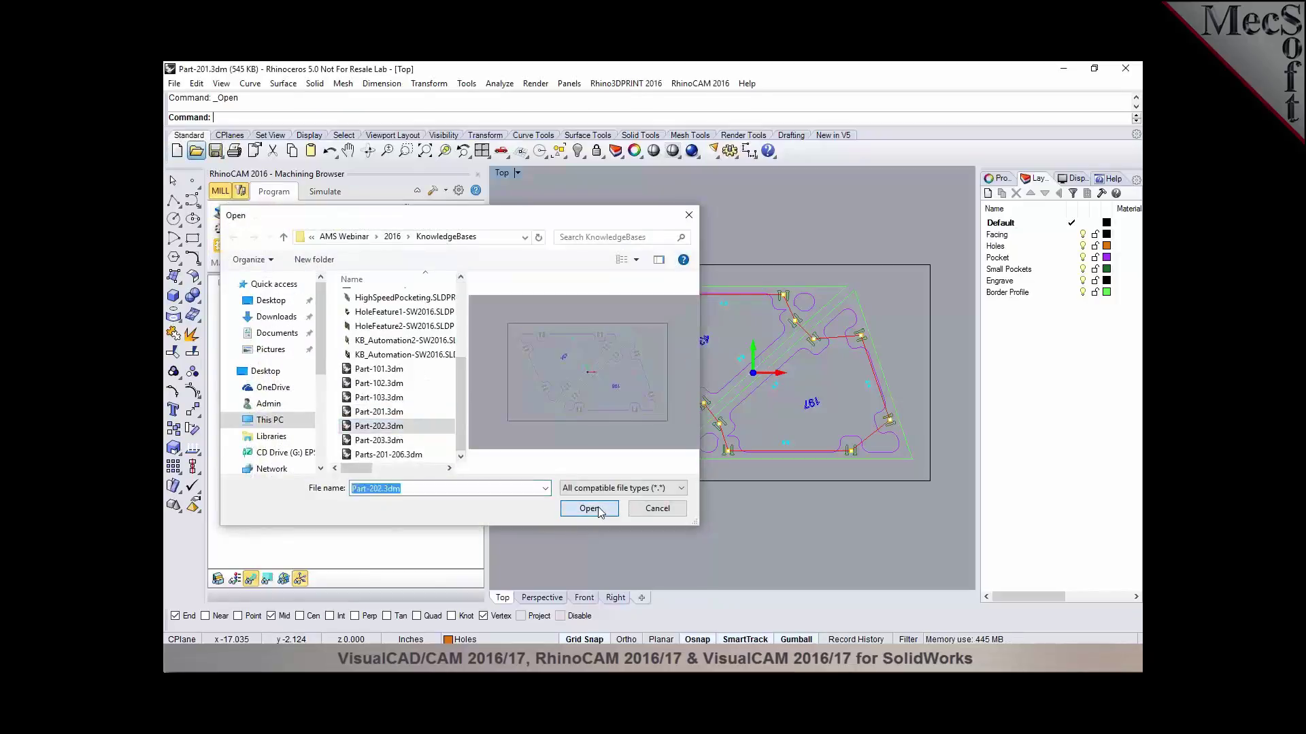
{"action": "double_click", "coordinate": [761, 175]}
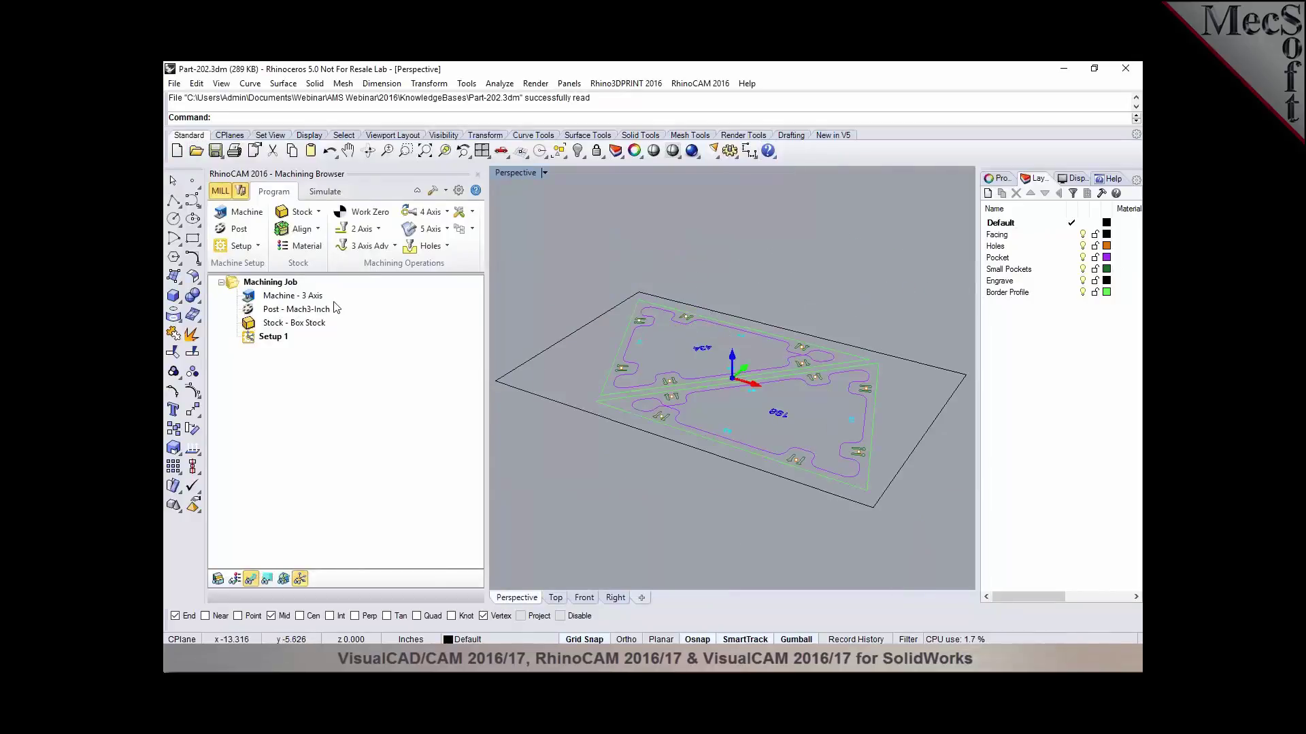
Step: Load the knowledge base Part-201-Holes.vkb into the machining job without setting selection rules
{"action": "left_click", "coordinate": [472, 229]}
{"action": "left_click", "coordinate": [474, 251]}
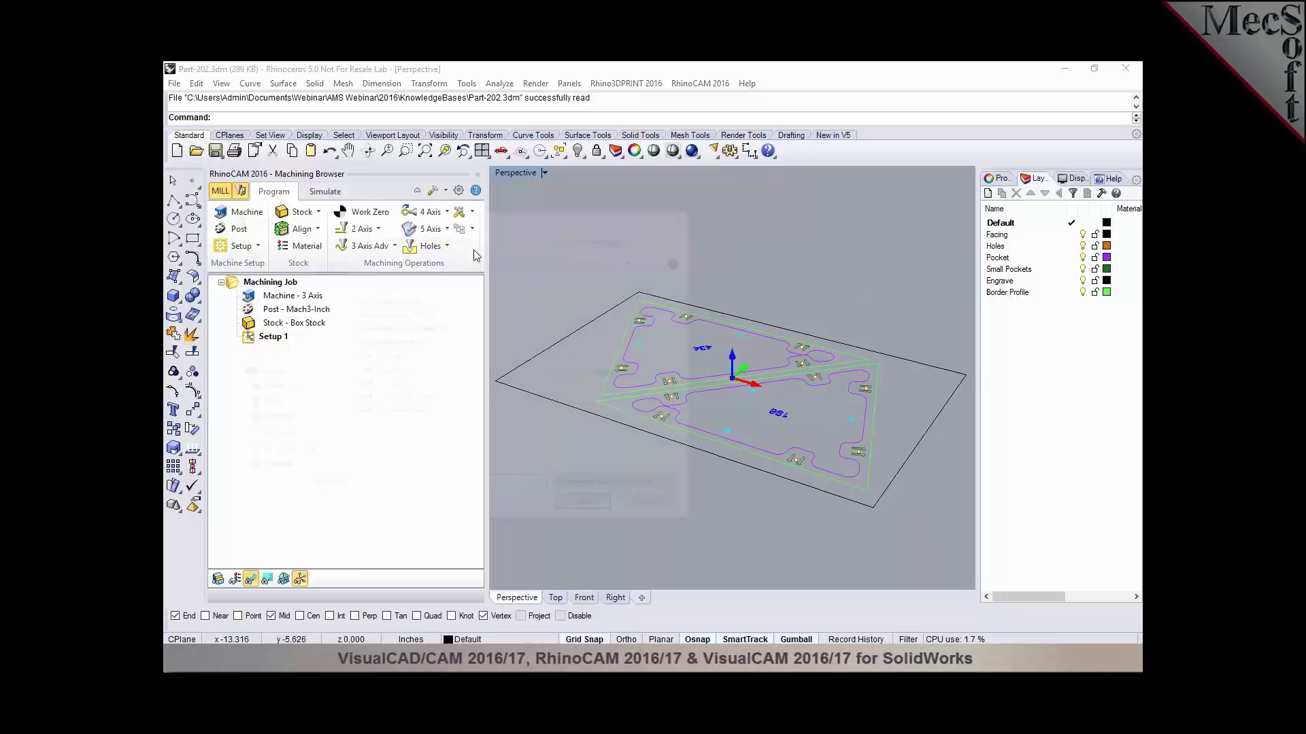
{"action": "left_click", "coordinate": [389, 412]}
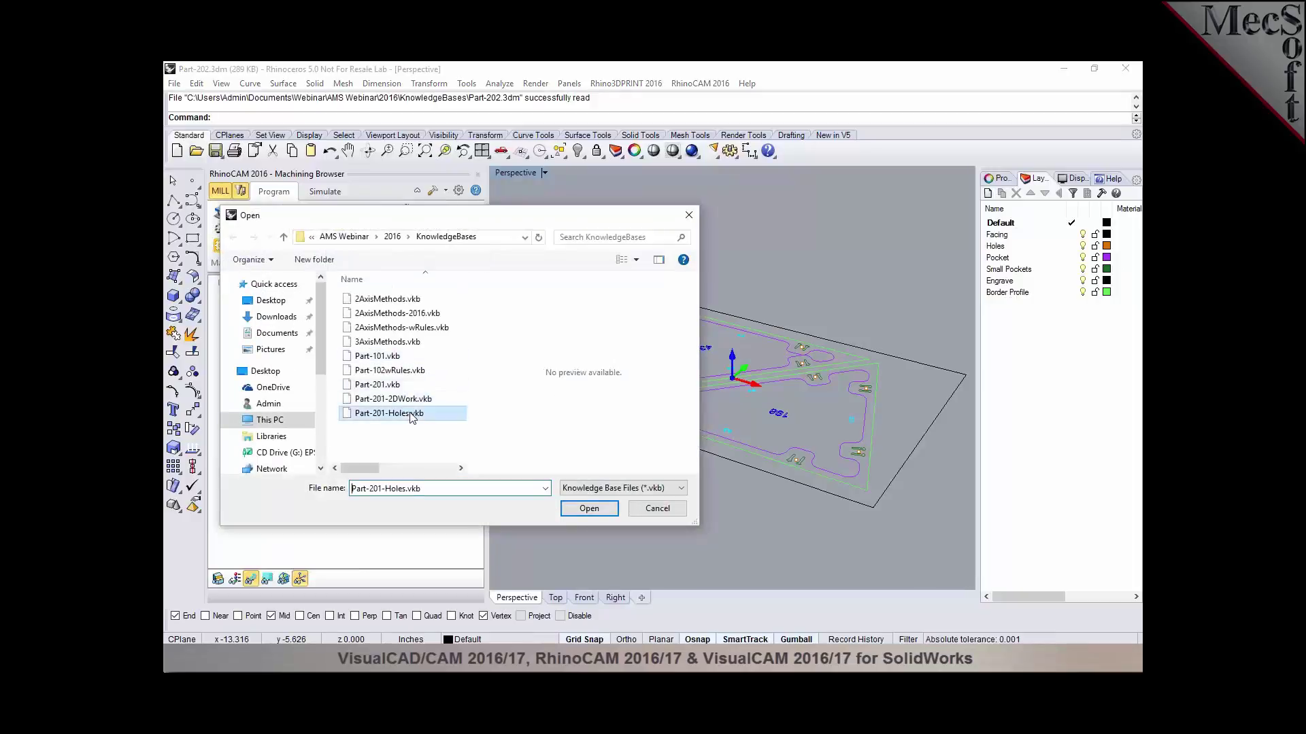
{"action": "left_click", "coordinate": [582, 507]}
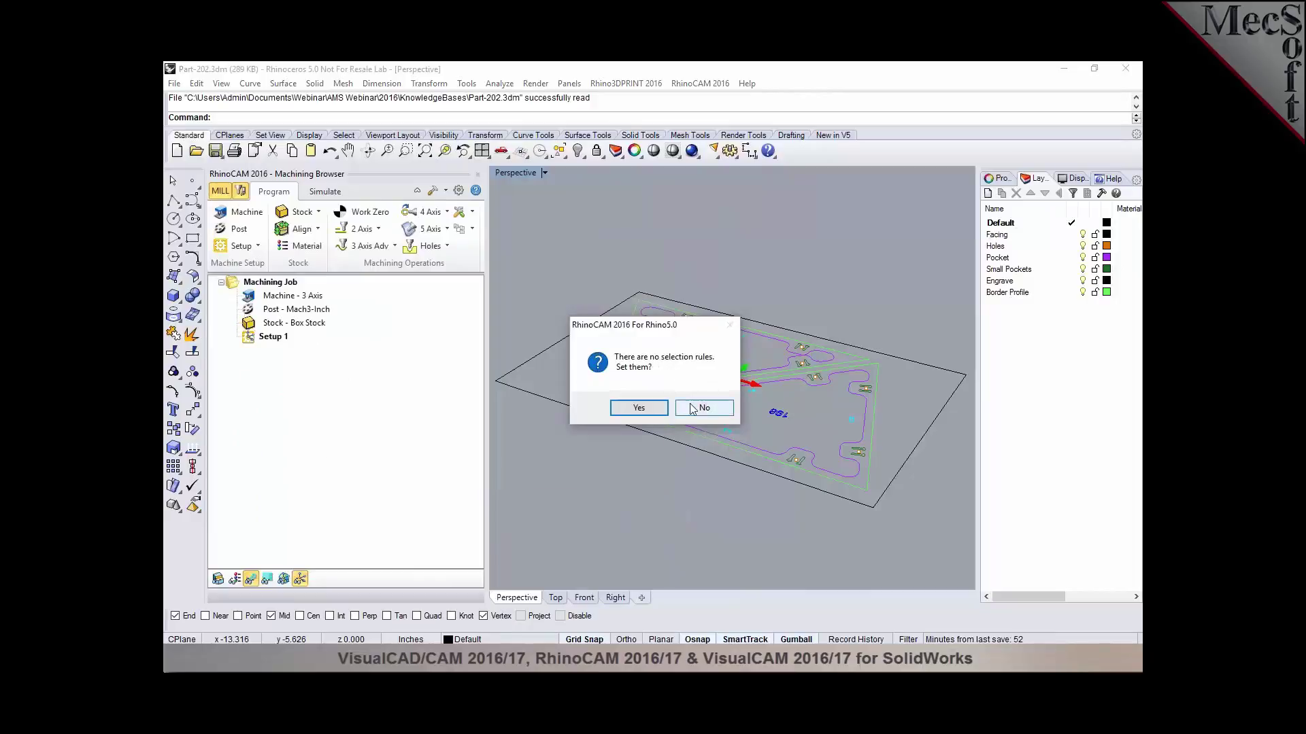
{"action": "left_click", "coordinate": [693, 409]}
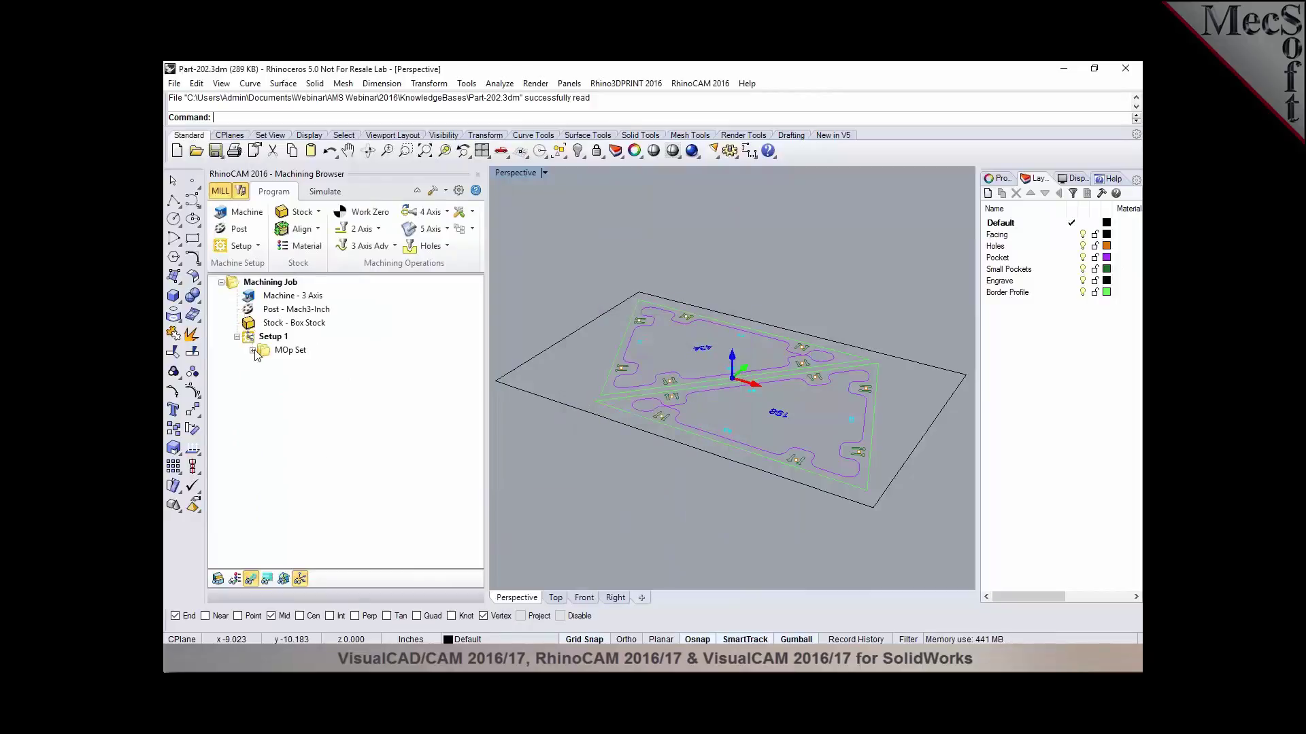
Step: Expand the loaded MOp Set and review its two Standard Drill operations and Clockwise Tap operation
{"action": "left_click", "coordinate": [253, 351]}
{"action": "left_click", "coordinate": [297, 364]}
{"action": "left_click", "coordinate": [298, 377]}
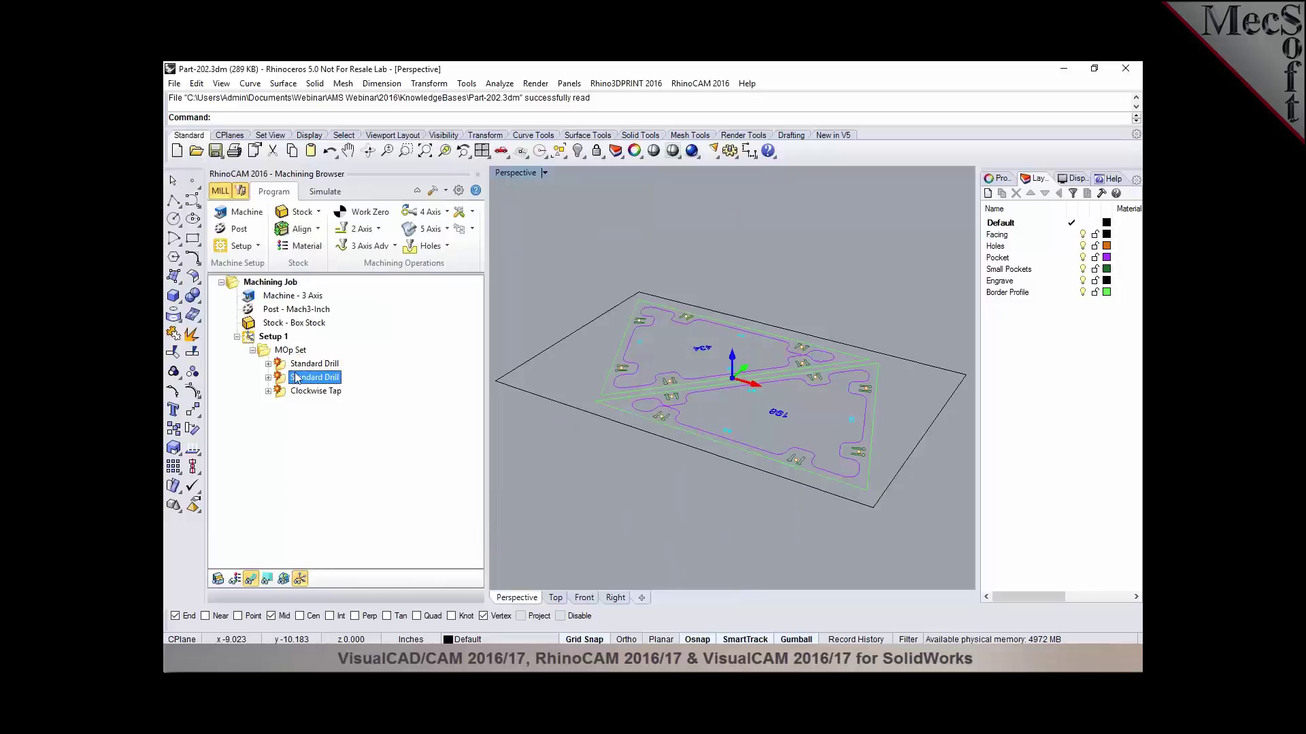
{"action": "left_click", "coordinate": [298, 393]}
{"action": "left_click", "coordinate": [296, 365]}
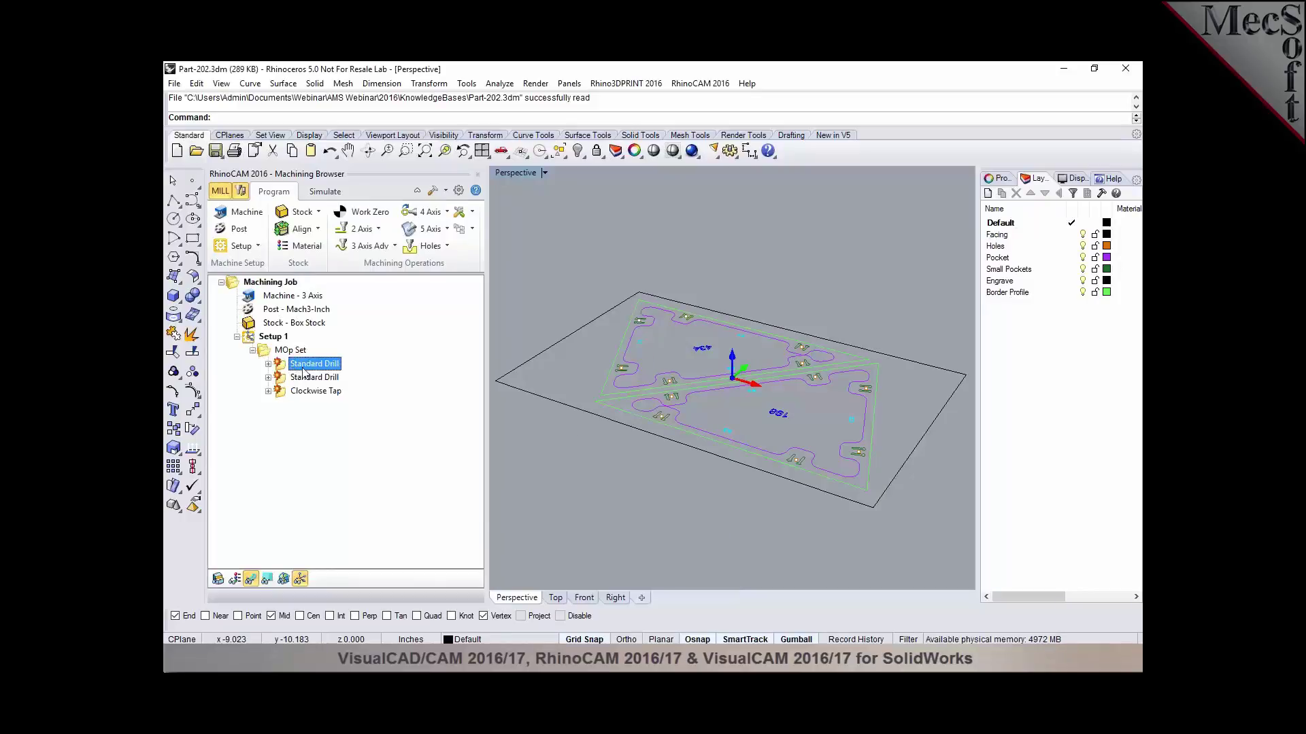
{"action": "left_click", "coordinate": [297, 378]}
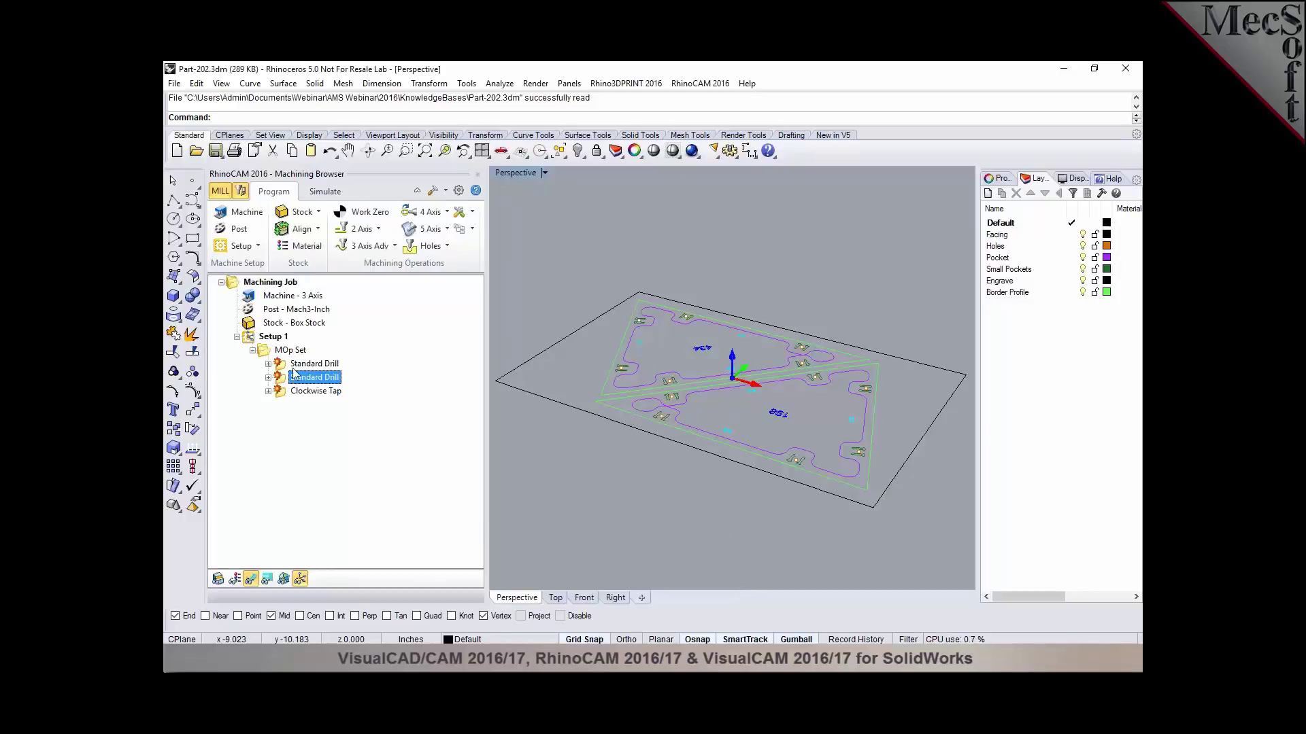
{"action": "left_click", "coordinate": [294, 367]}
{"action": "left_click", "coordinate": [297, 379]}
{"action": "left_click", "coordinate": [299, 393]}
Step: Assign all points on the Holes layer to the first Standard Drill operation and generate its toolpath
{"action": "double_click", "coordinate": [289, 365]}
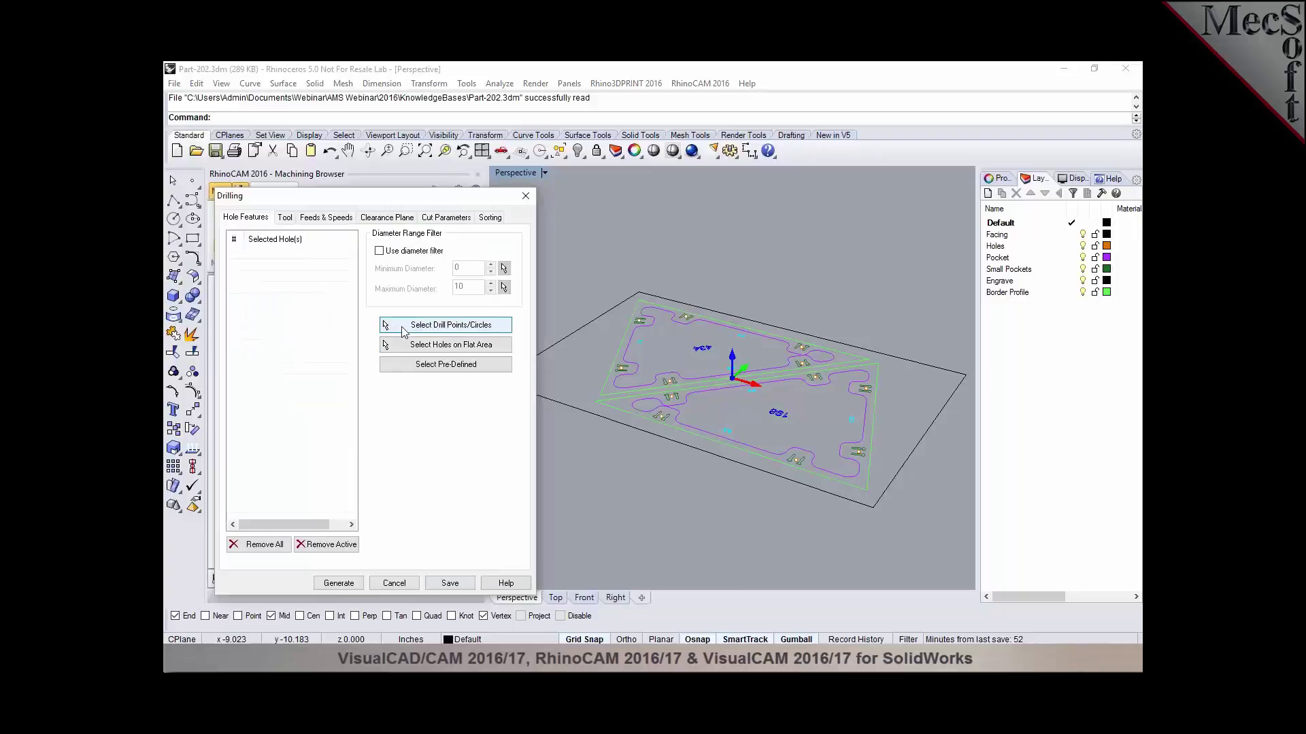
{"action": "left_click", "coordinate": [404, 327]}
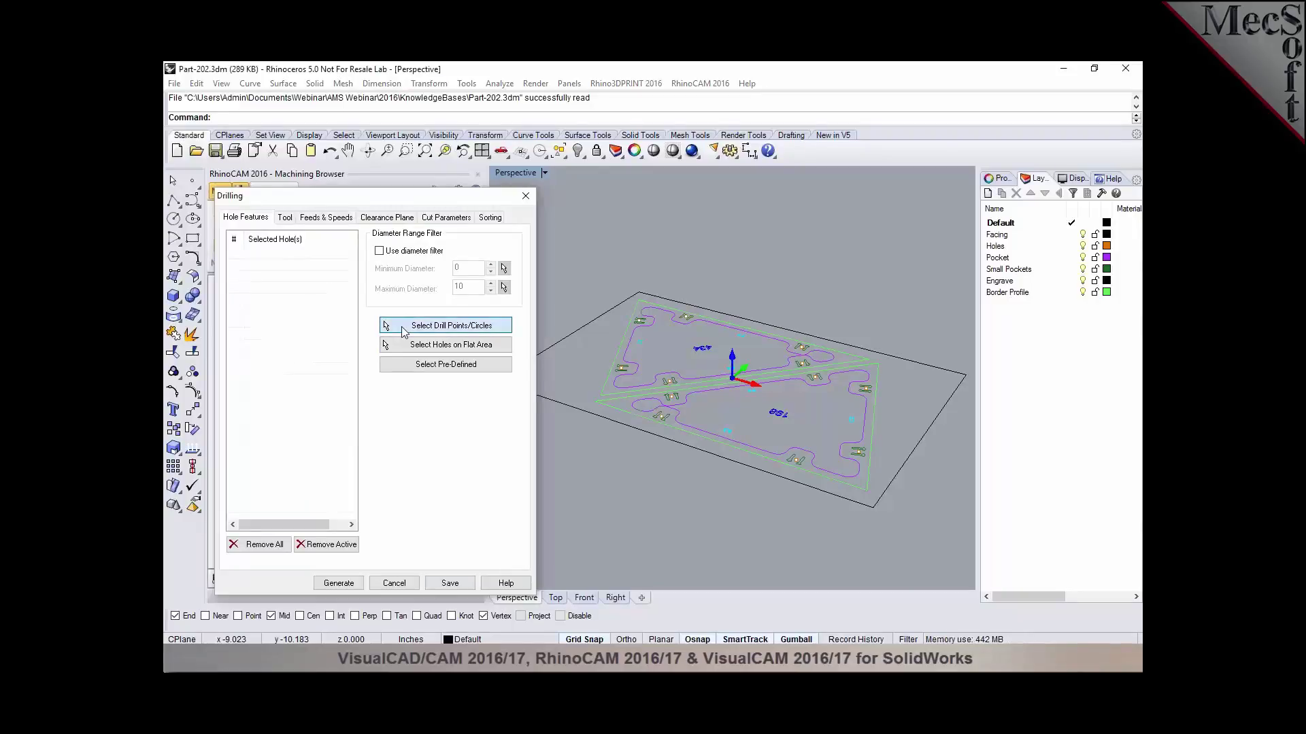
{"action": "right_click", "coordinate": [1020, 248]}
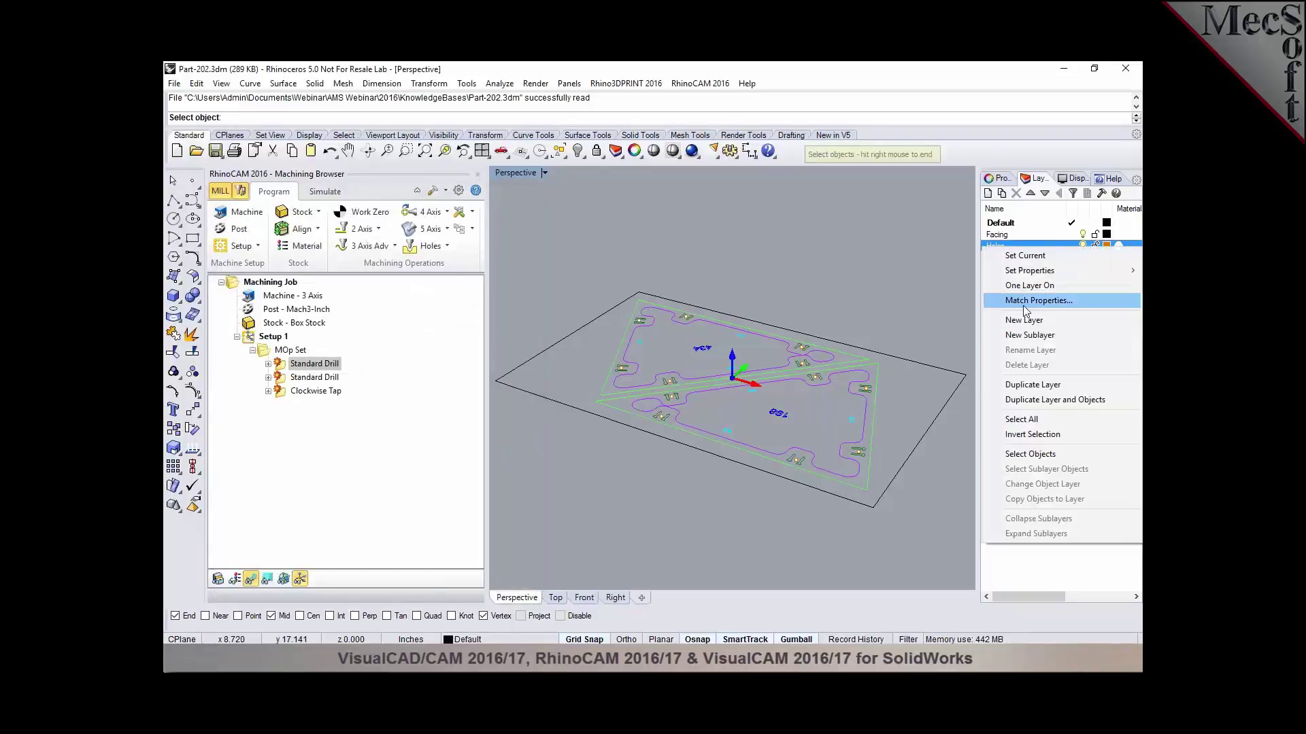
{"action": "left_click", "coordinate": [1037, 454]}
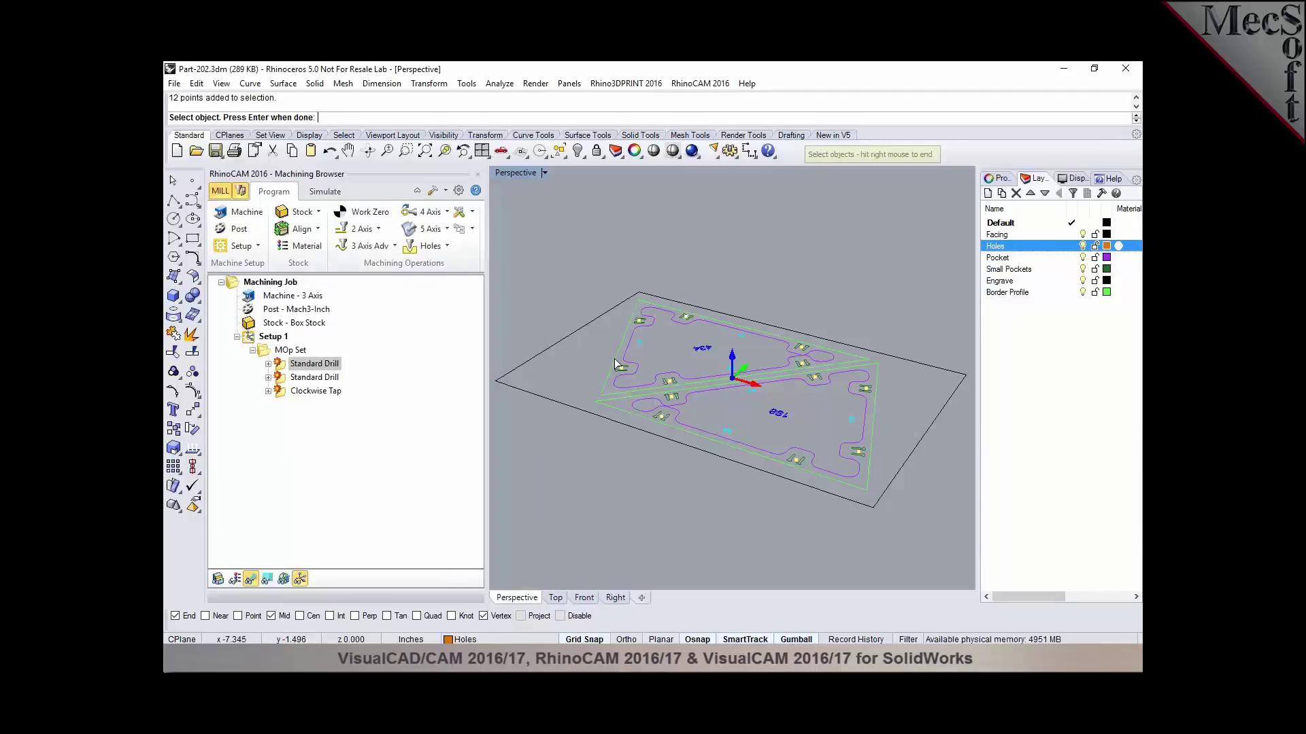
{"action": "key", "text": "Return"}
{"action": "left_click", "coordinate": [339, 583]}
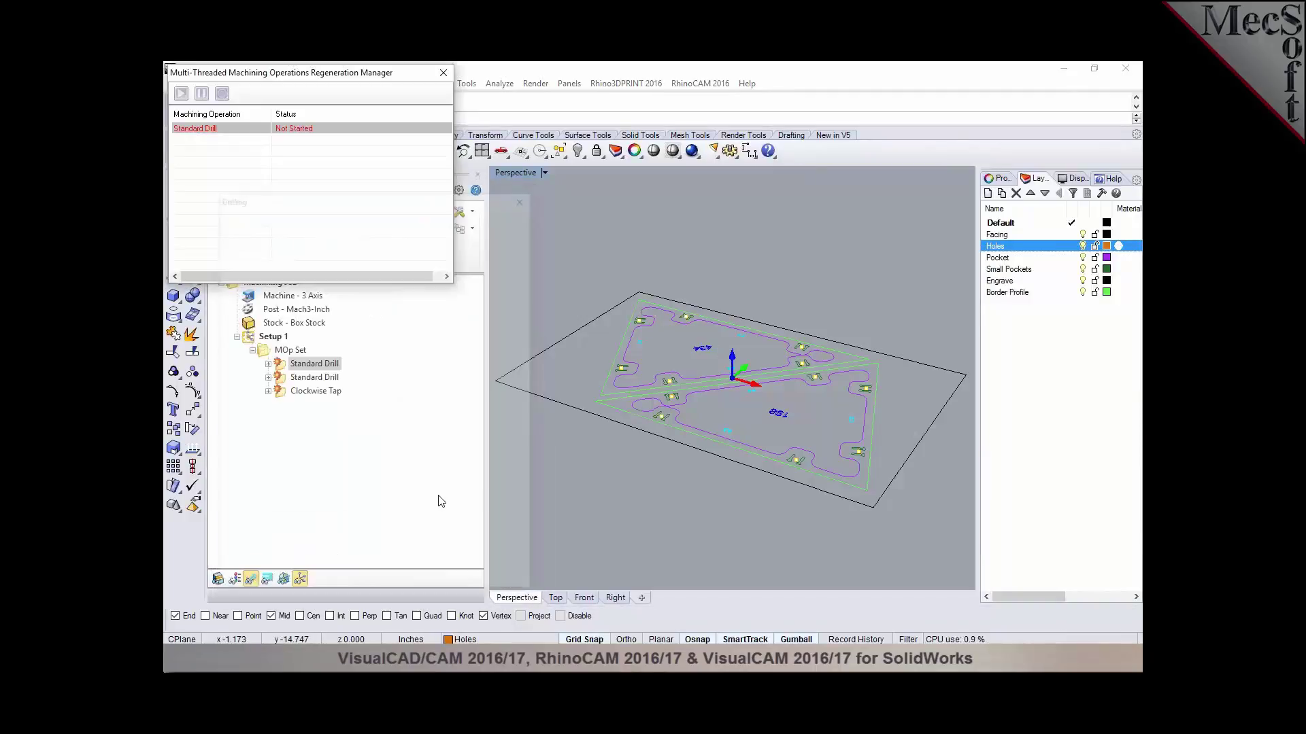
Step: Assign all points on the Holes layer to the second Standard Drill operation and generate its toolpath
{"action": "double_click", "coordinate": [311, 378]}
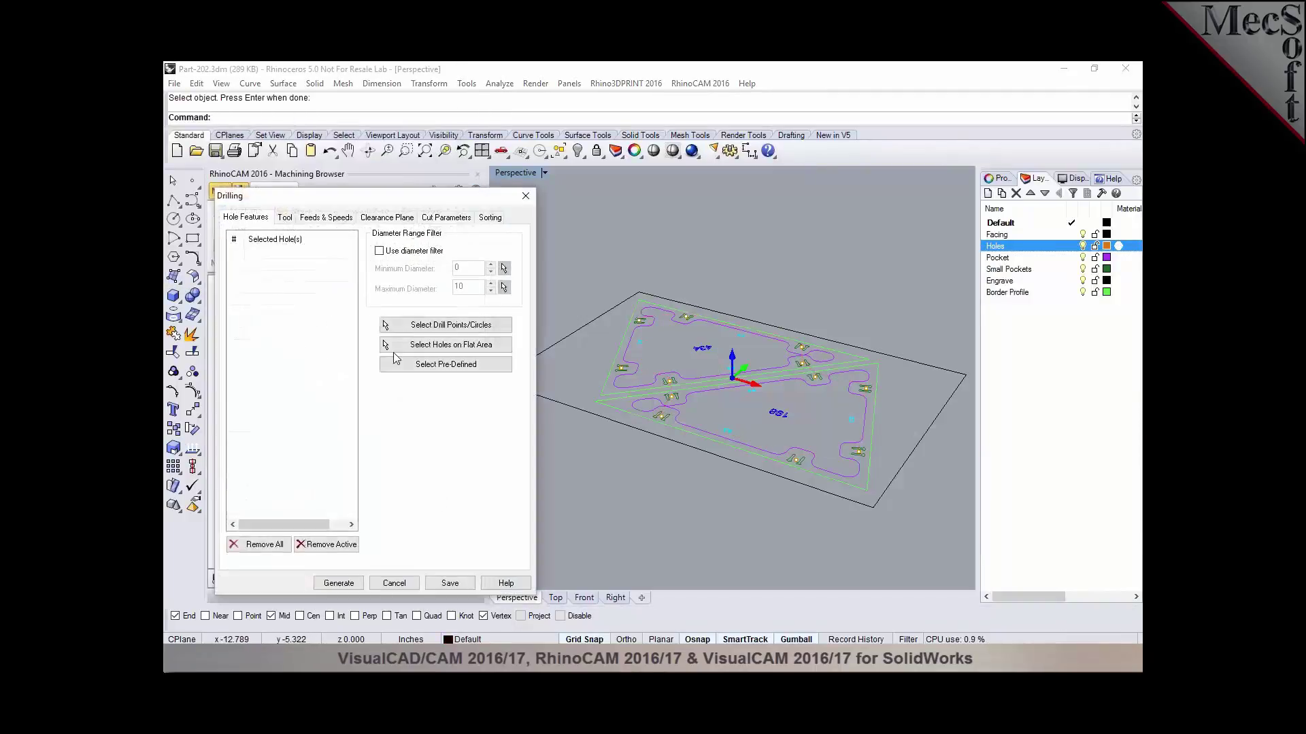
{"action": "left_click", "coordinate": [423, 325]}
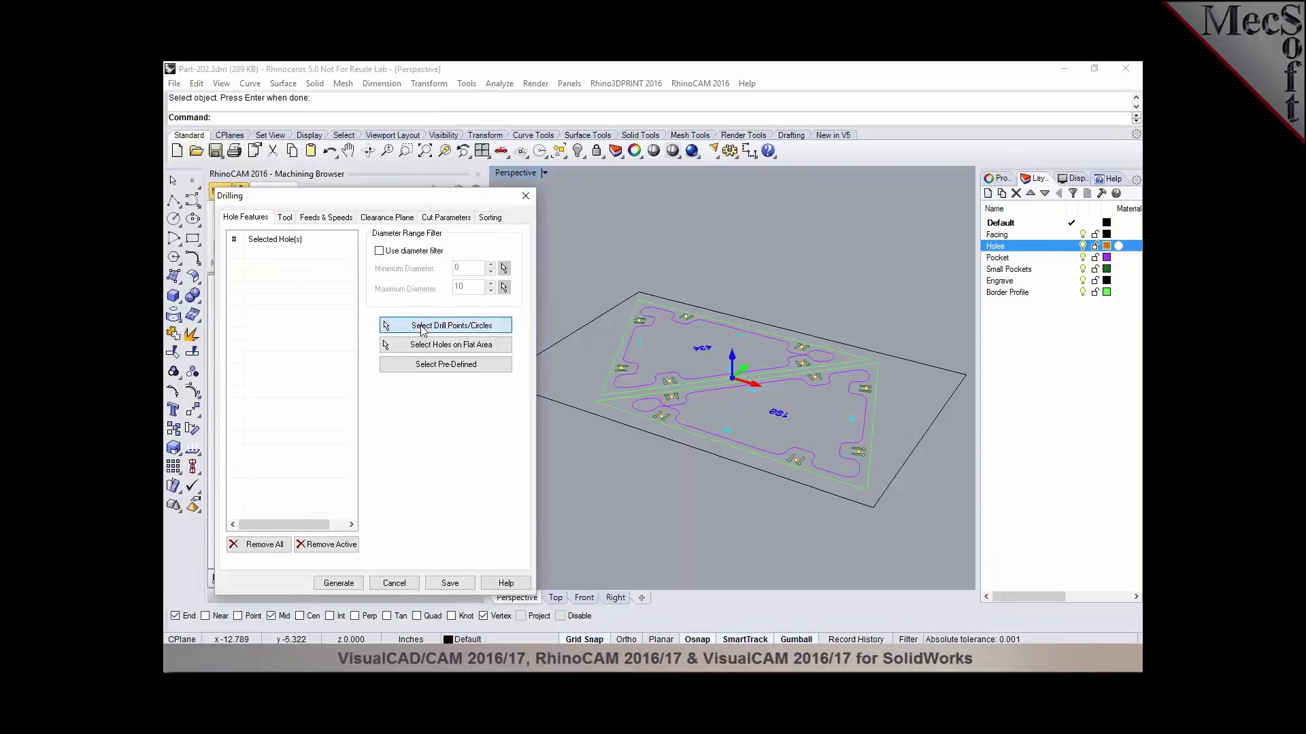
{"action": "right_click", "coordinate": [997, 247]}
{"action": "left_click", "coordinate": [1030, 451]}
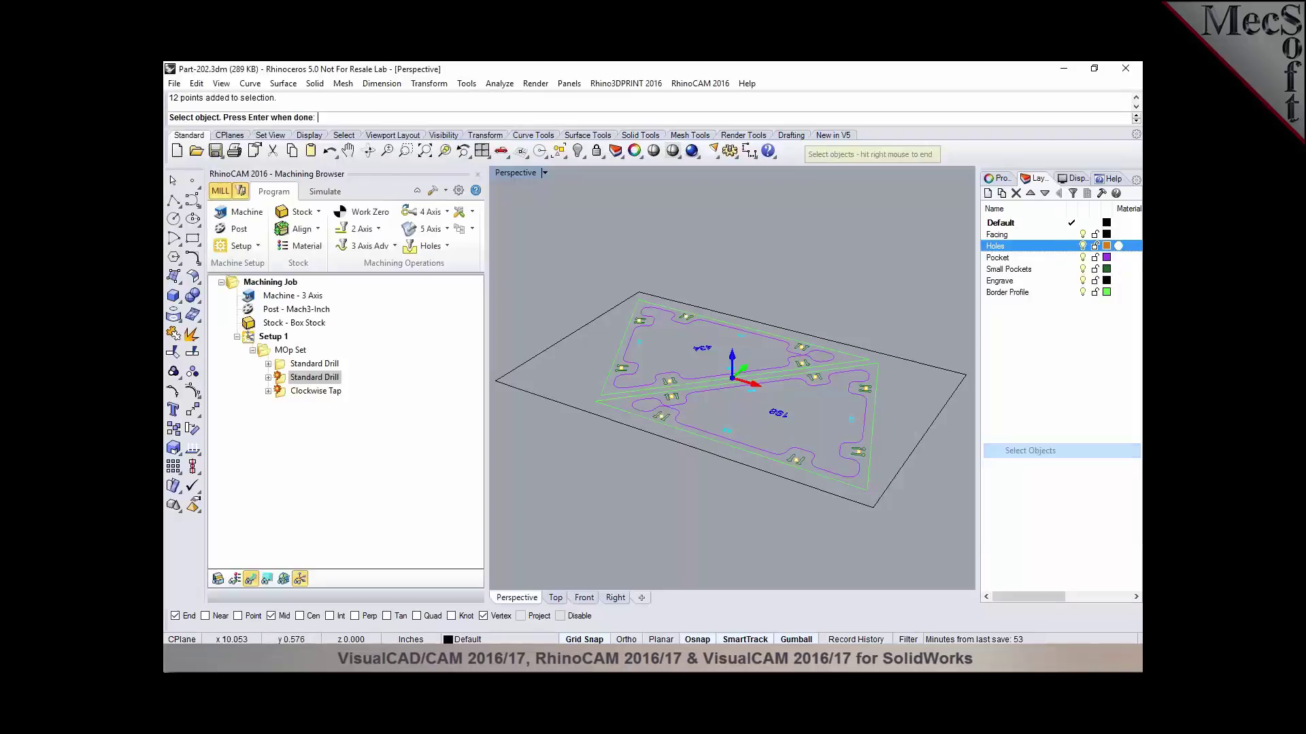
{"action": "key", "text": "Return"}
{"action": "left_click", "coordinate": [339, 584]}
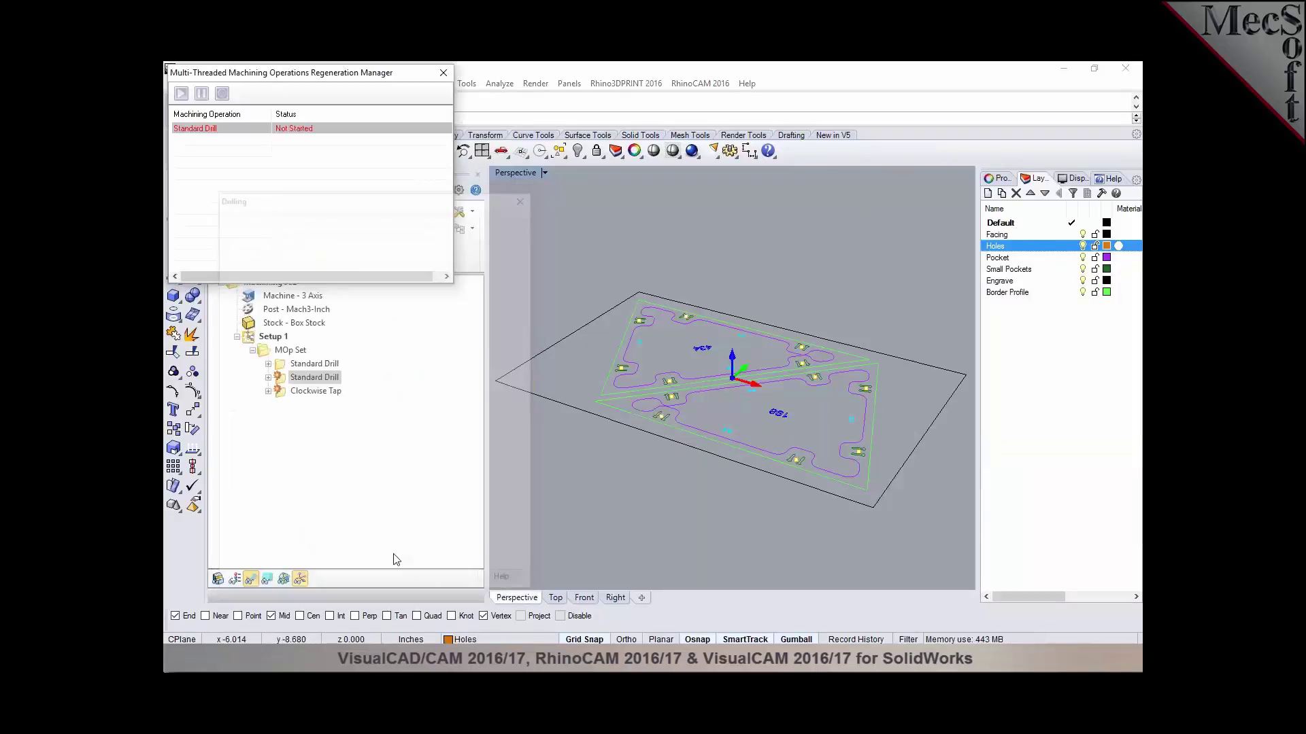
Step: Assign all points on the Holes layer to the Clockwise Tap operation and generate its toolpath
{"action": "double_click", "coordinate": [313, 389]}
{"action": "left_click", "coordinate": [426, 333]}
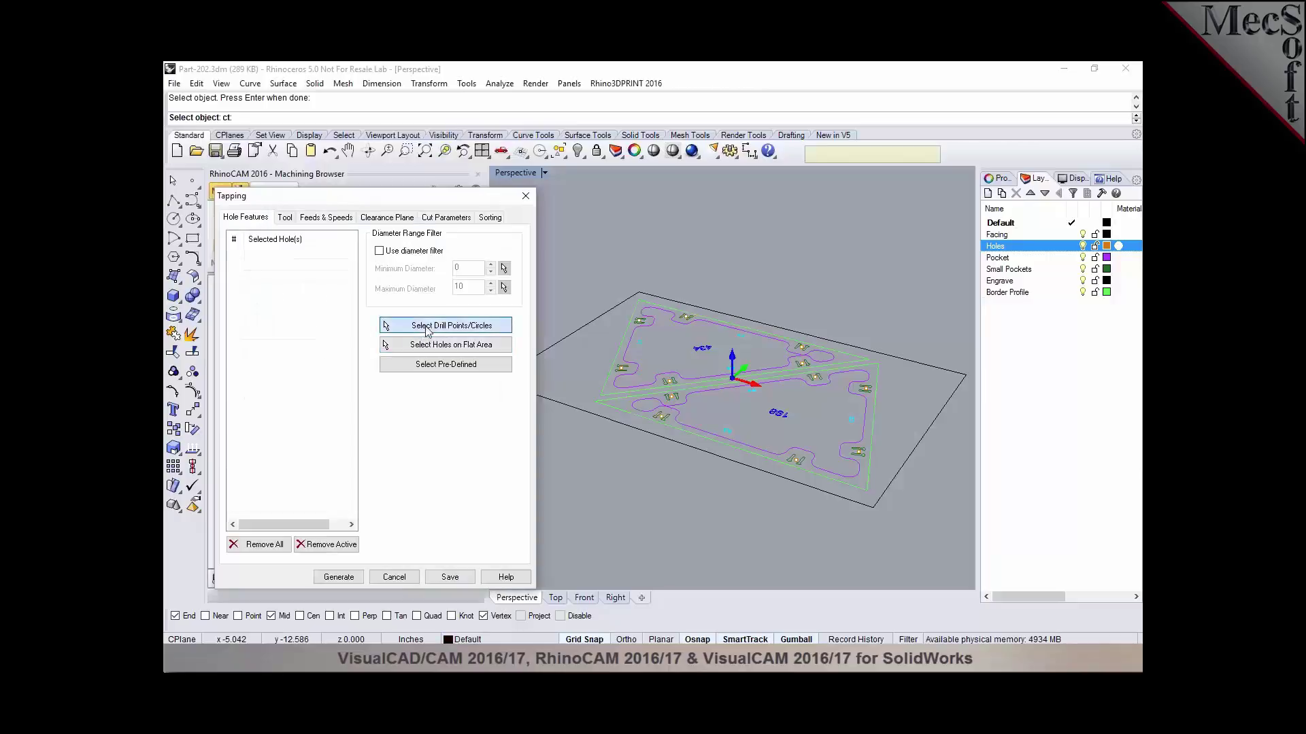
{"action": "right_click", "coordinate": [994, 247]}
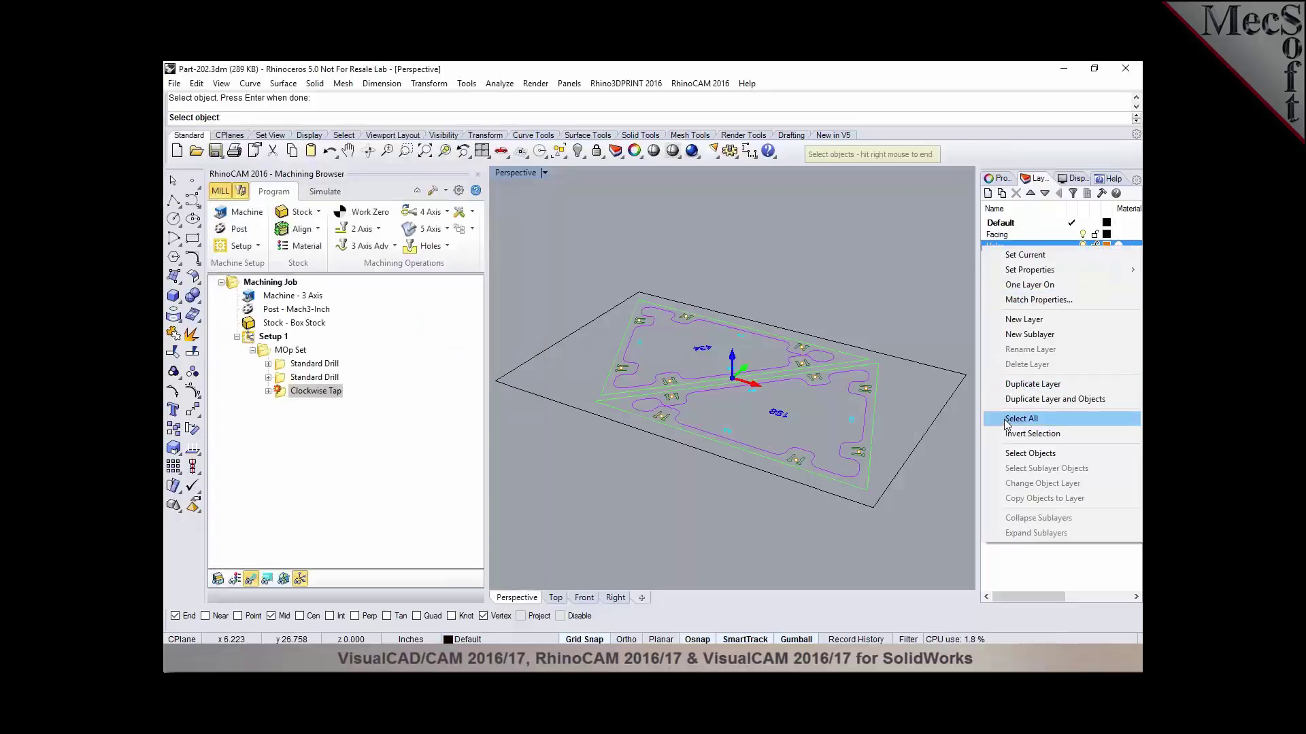
{"action": "left_click", "coordinate": [1030, 453]}
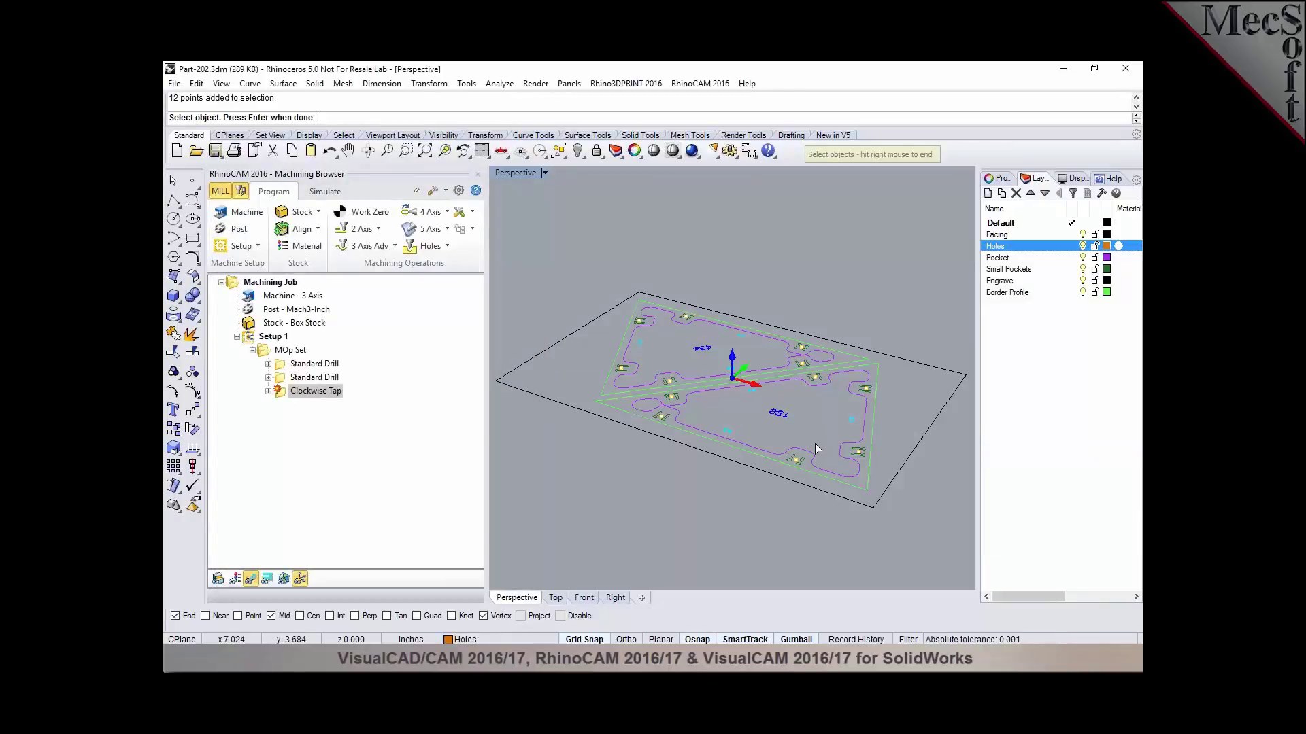
{"action": "right_click", "coordinate": [815, 444]}
{"action": "left_click", "coordinate": [347, 577]}
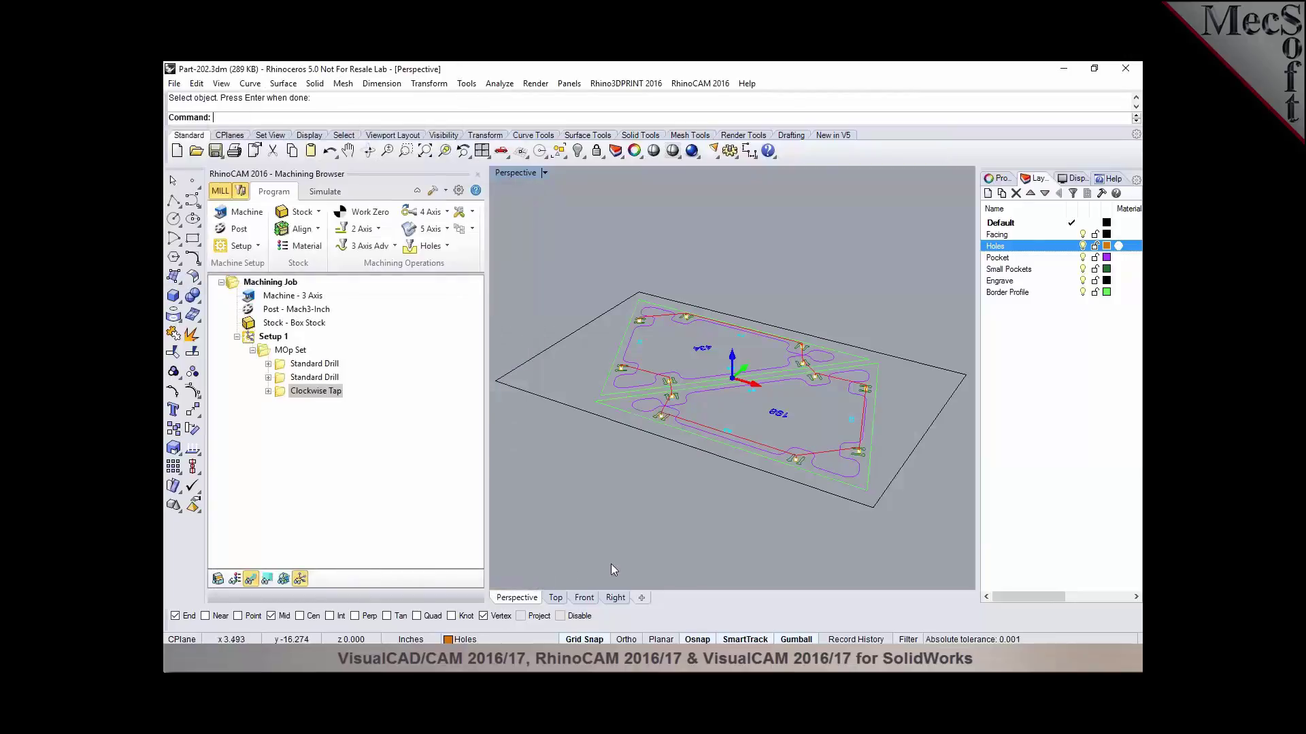
Step: Delete Setup 1 with its set of drilling and tapping operations from the machining job
{"action": "left_click", "coordinate": [302, 366]}
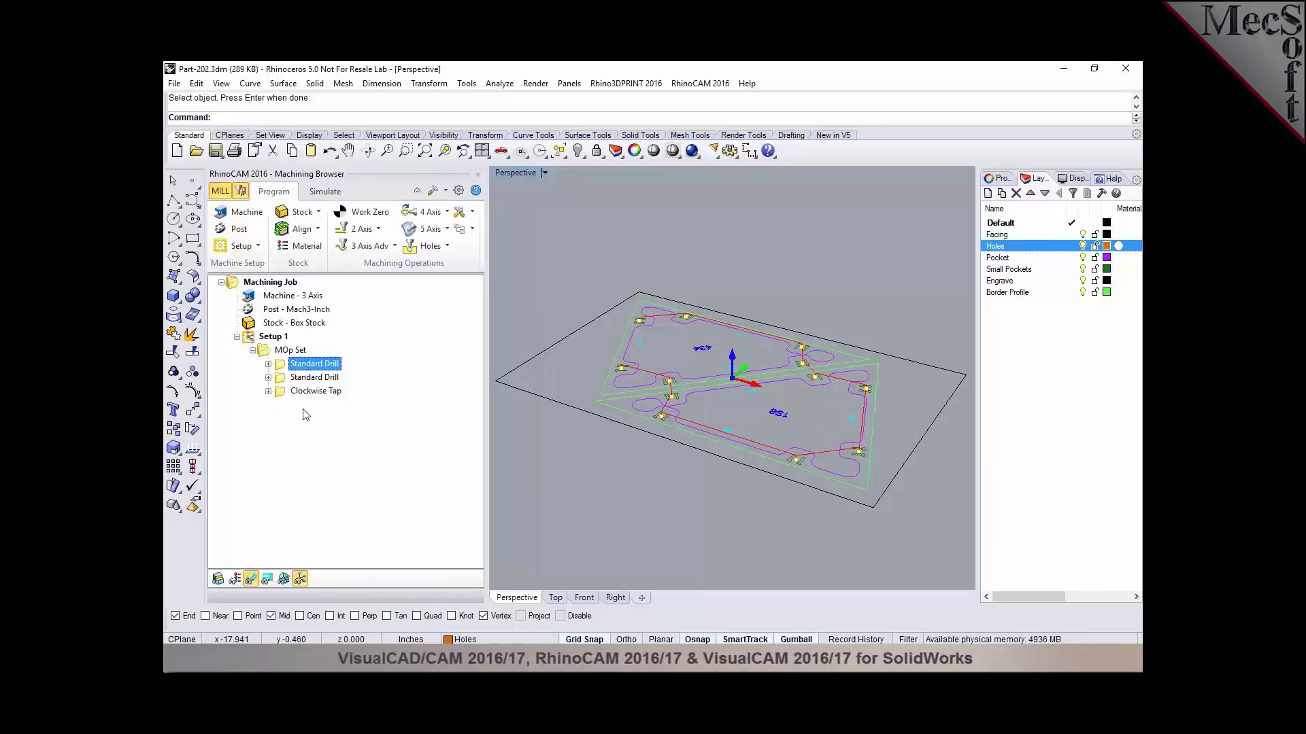
{"action": "left_click", "coordinate": [270, 350]}
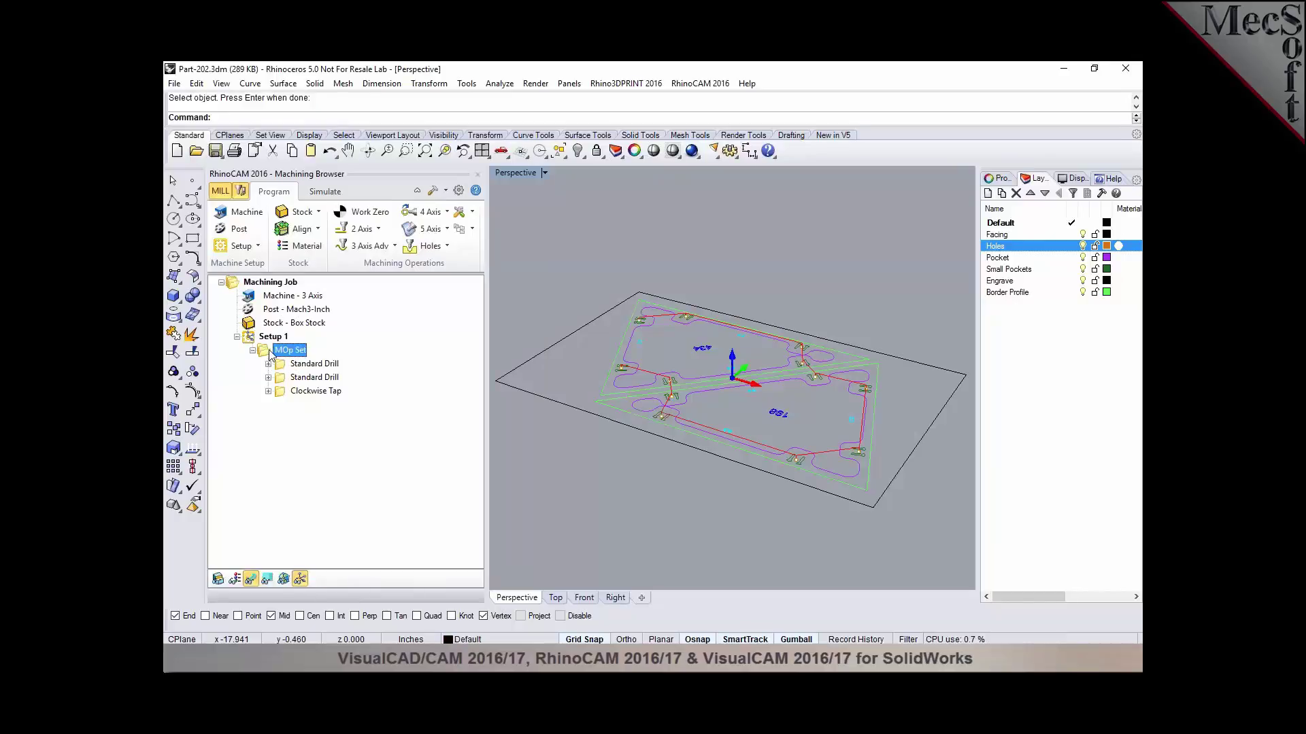
{"action": "key", "text": "Up"}
{"action": "key", "text": "Delete"}
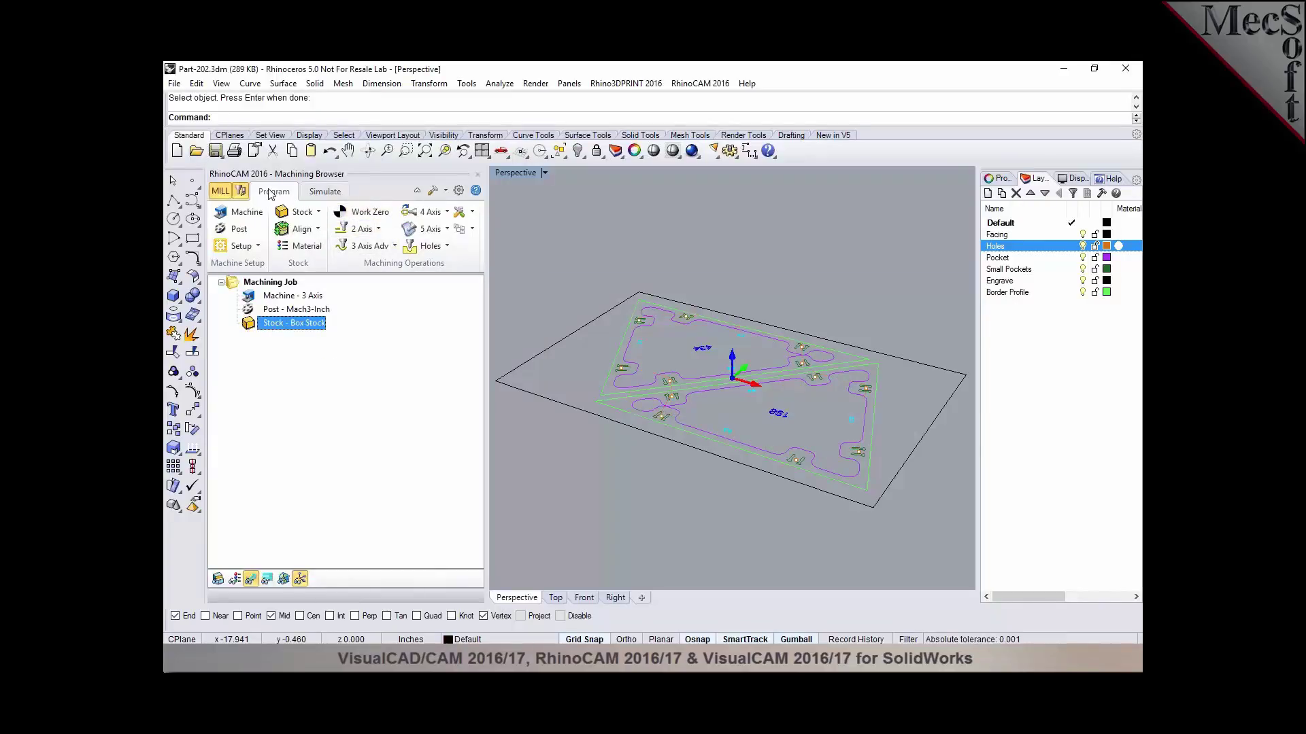
Step: Show the Machining Objects browser and load Part-201-Holes.vkb into its knowledge bases
{"action": "left_click", "coordinate": [241, 193]}
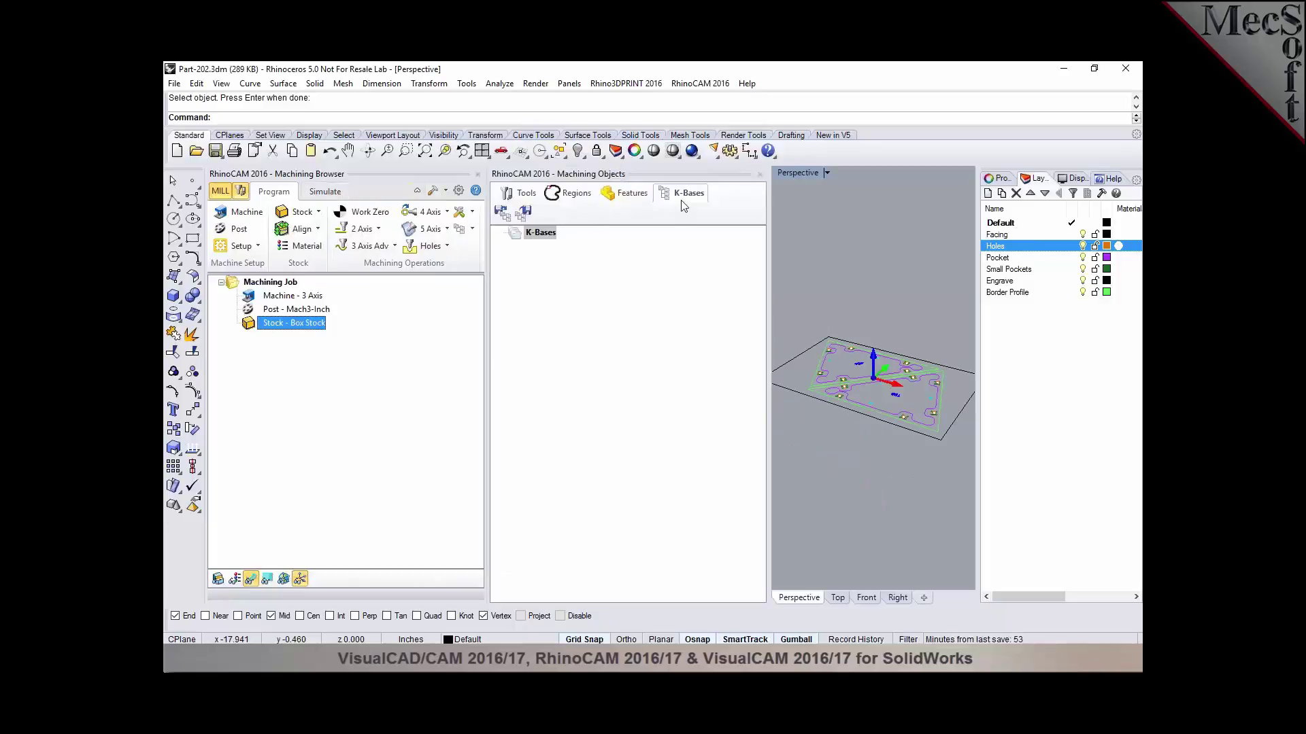
{"action": "left_click", "coordinate": [503, 214]}
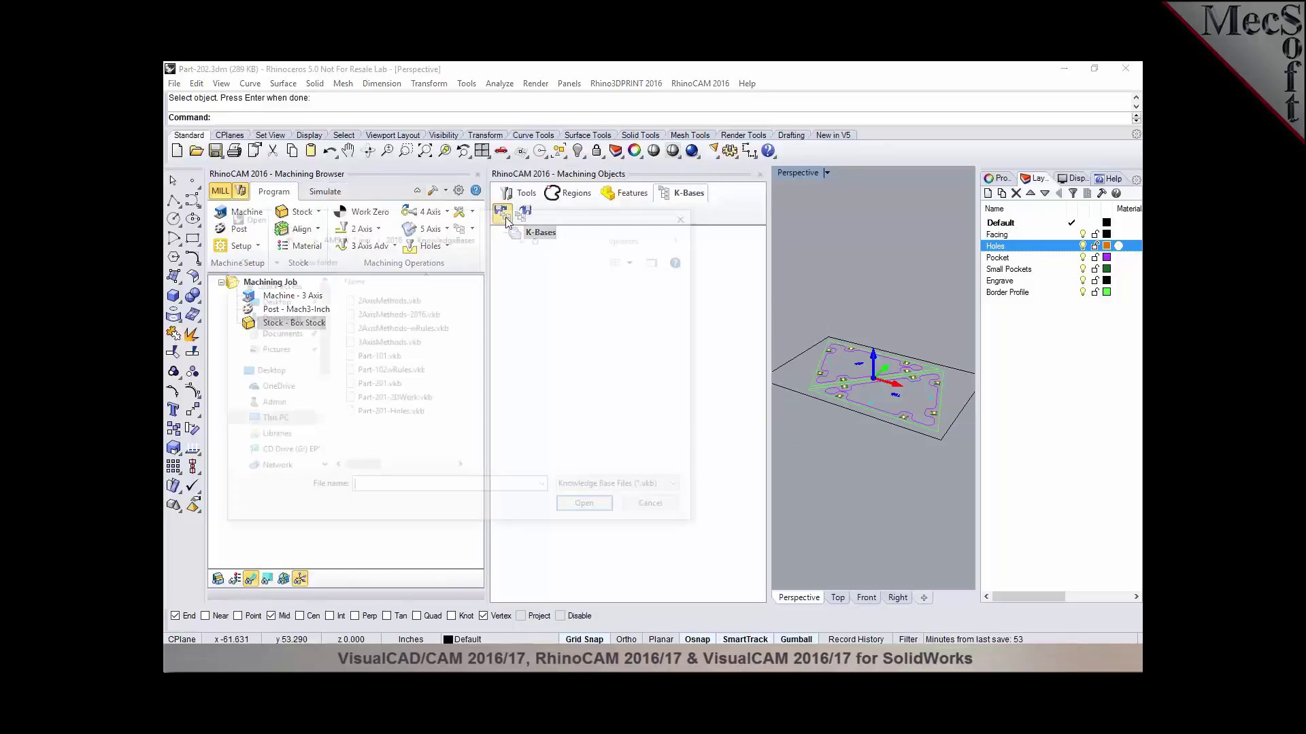
{"action": "left_click", "coordinate": [400, 414]}
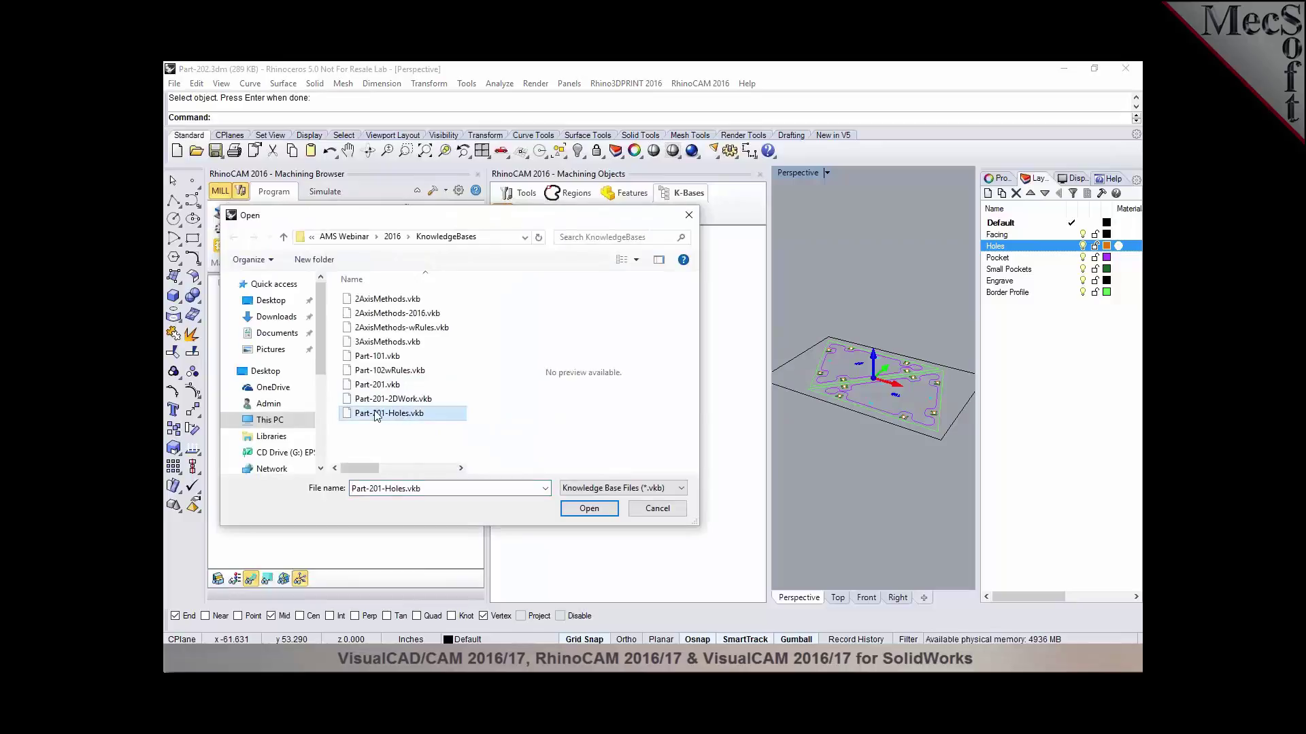
{"action": "left_click", "coordinate": [589, 509]}
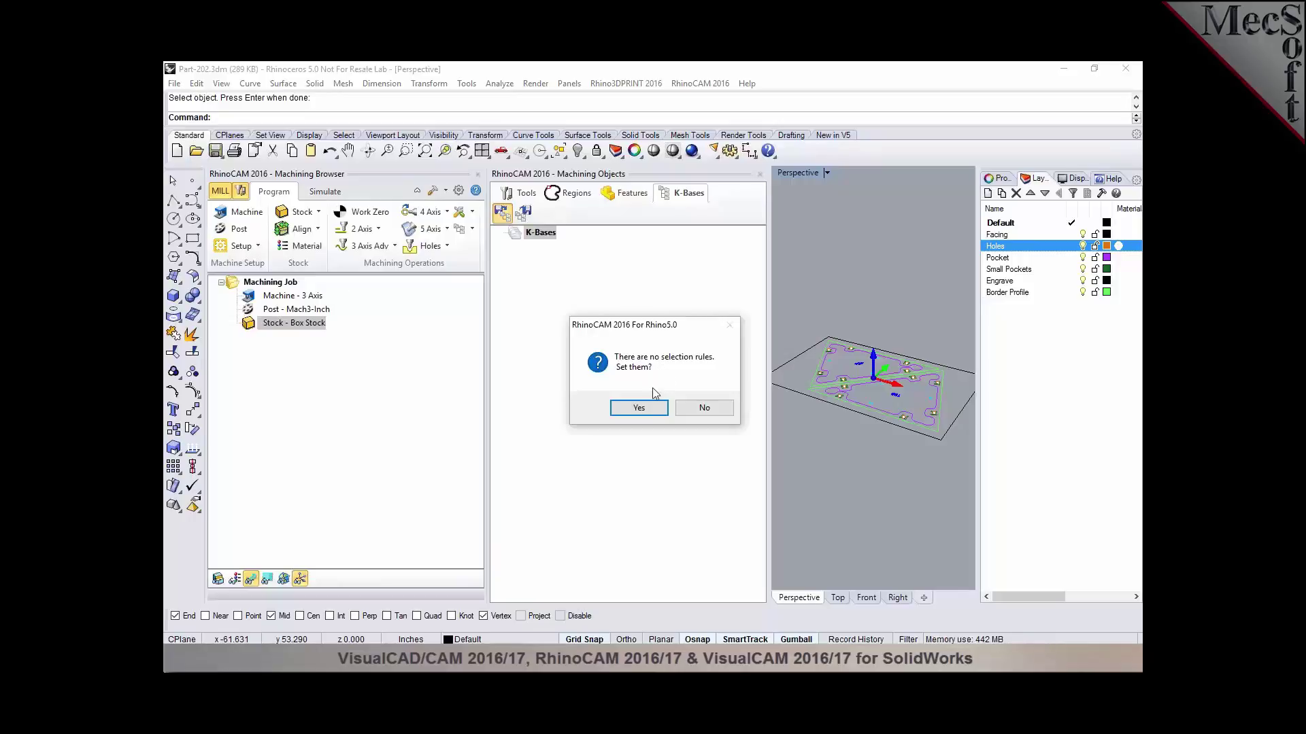
Step: Set the knowledge base's geometry selection rules to select geometry from the Holes layer
{"action": "left_click", "coordinate": [639, 408]}
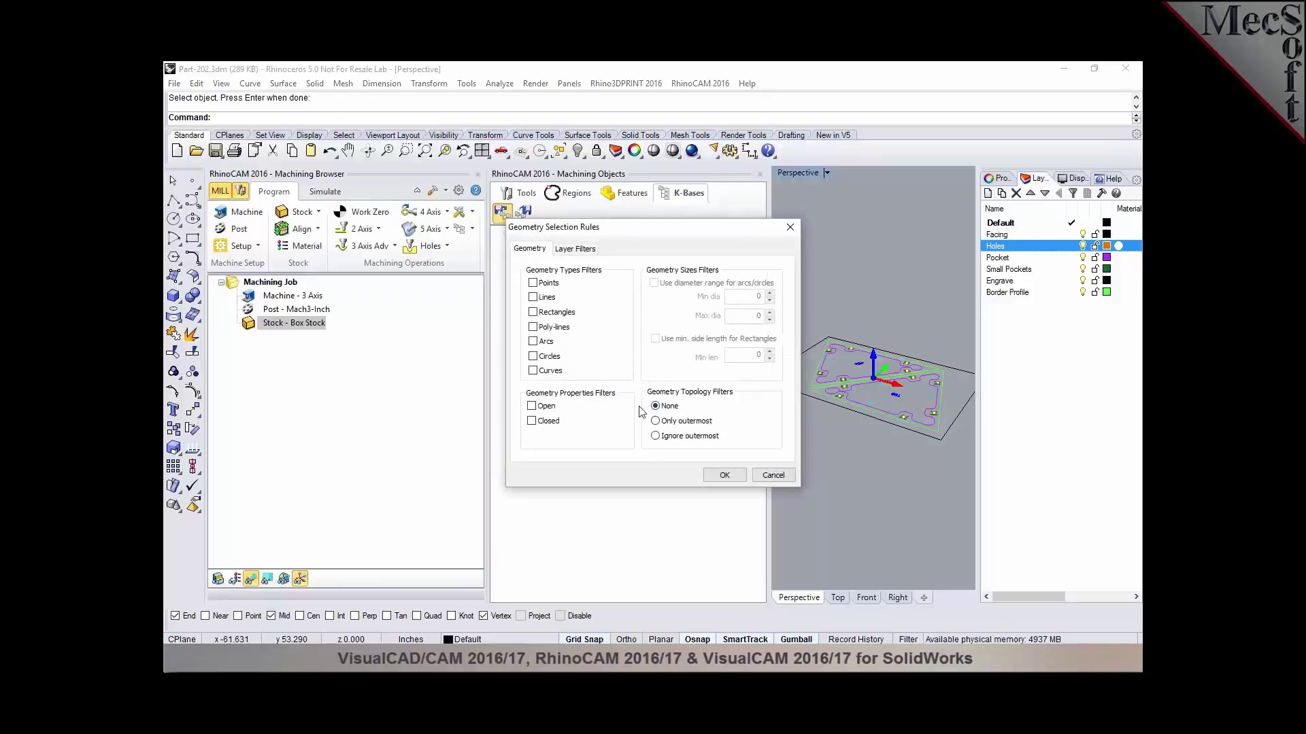
{"action": "left_click", "coordinate": [576, 251]}
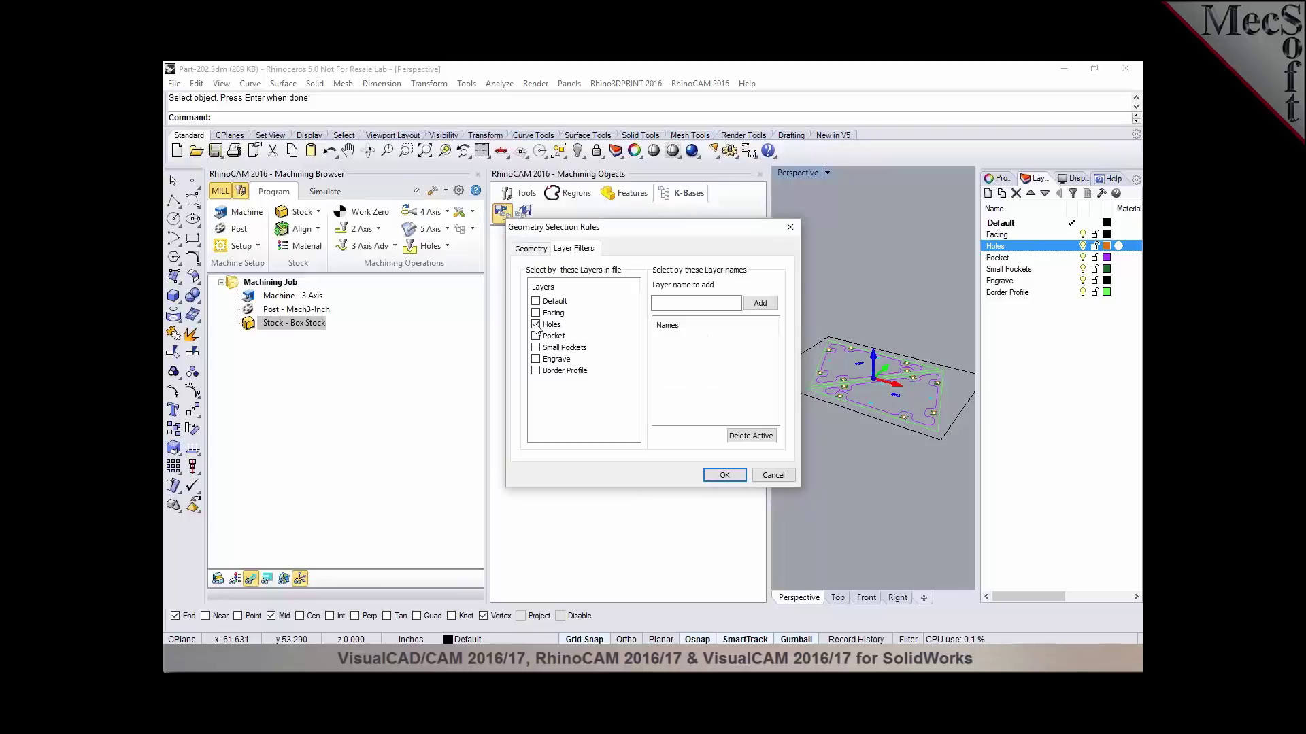
{"action": "left_click", "coordinate": [712, 475]}
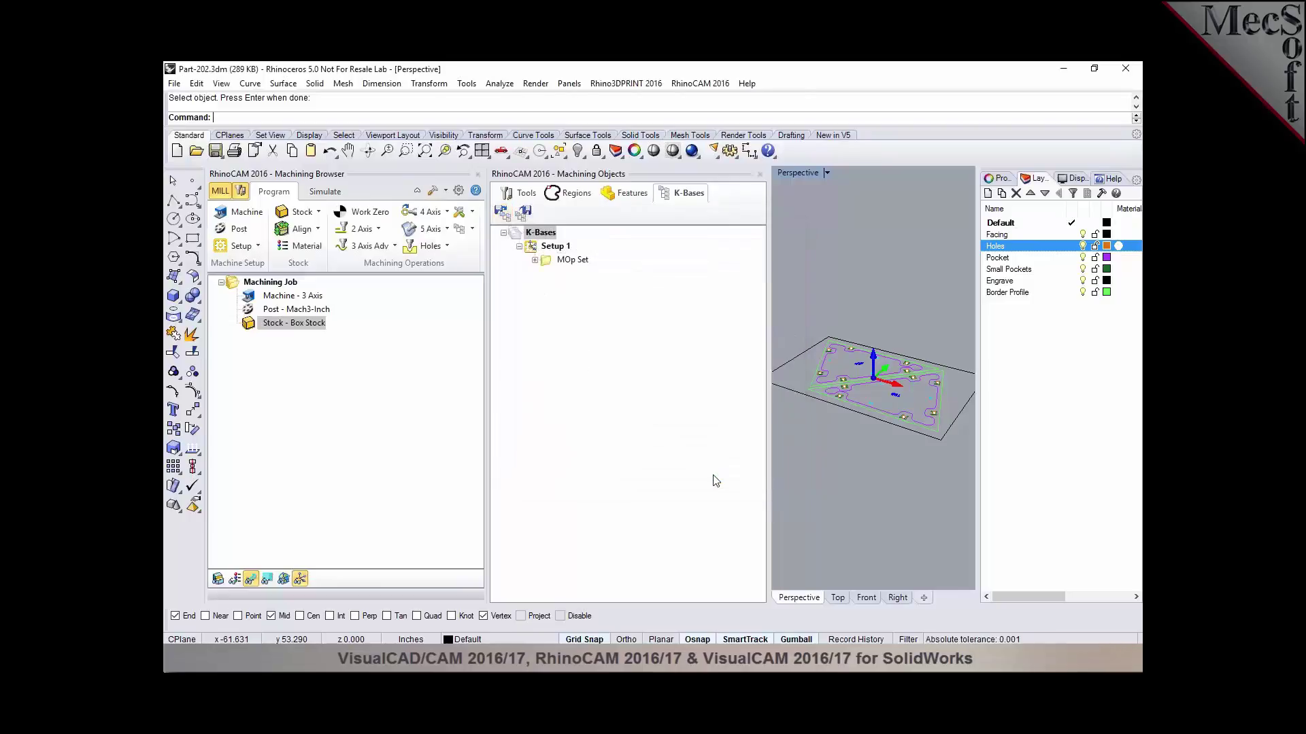
Step: Expand the knowledge base's drilling and tapping operations and add its Setup 1 to the machining job
{"action": "left_click", "coordinate": [535, 260]}
{"action": "left_click", "coordinate": [550, 273]}
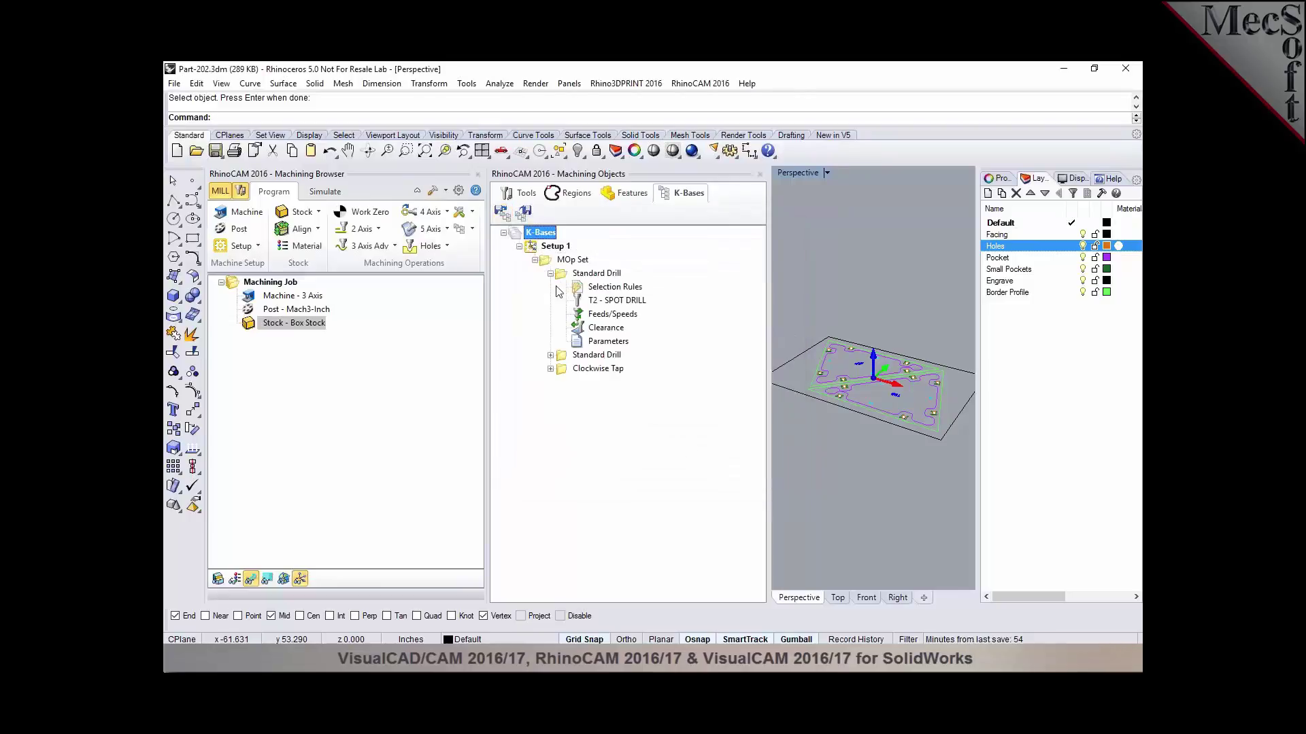
{"action": "left_click", "coordinate": [550, 355]}
{"action": "left_click", "coordinate": [550, 436]}
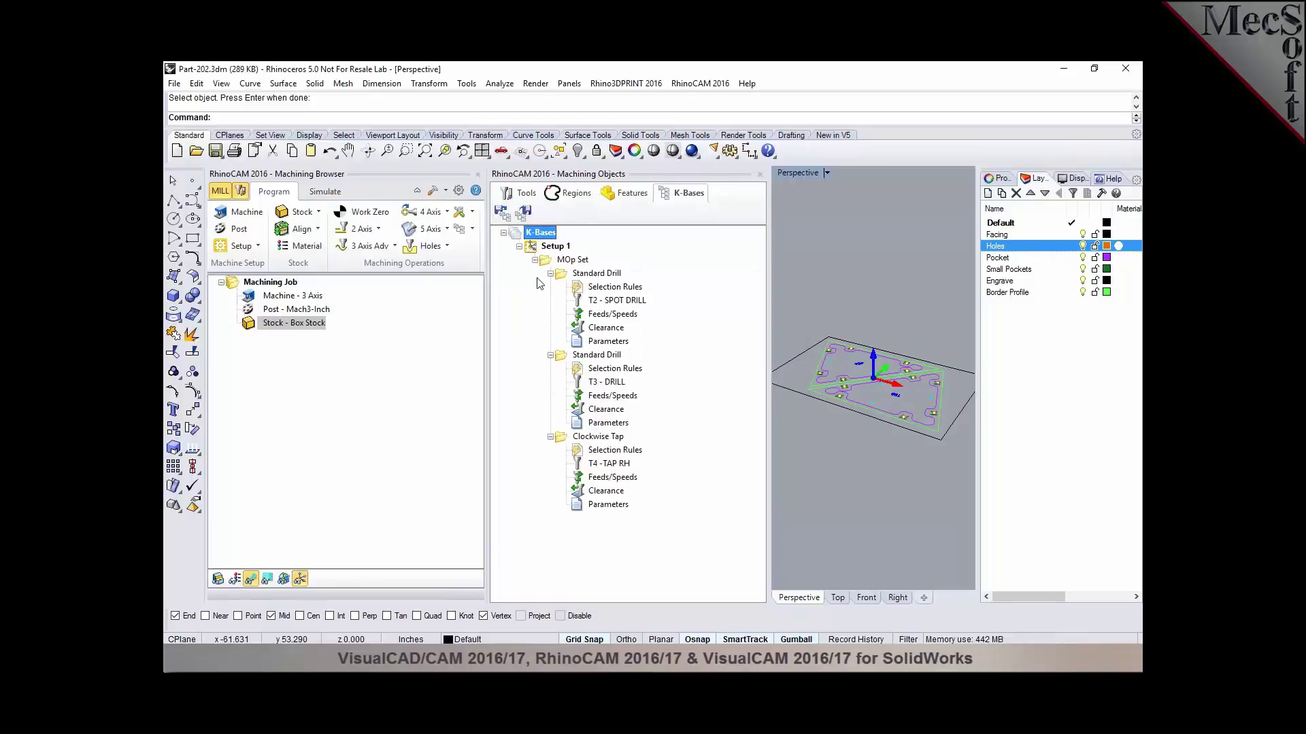
{"action": "left_click", "coordinate": [533, 251]}
{"action": "left_click_drag", "start_coordinate": [533, 253], "coordinate": [354, 361]}
{"action": "left_click", "coordinate": [261, 352]}
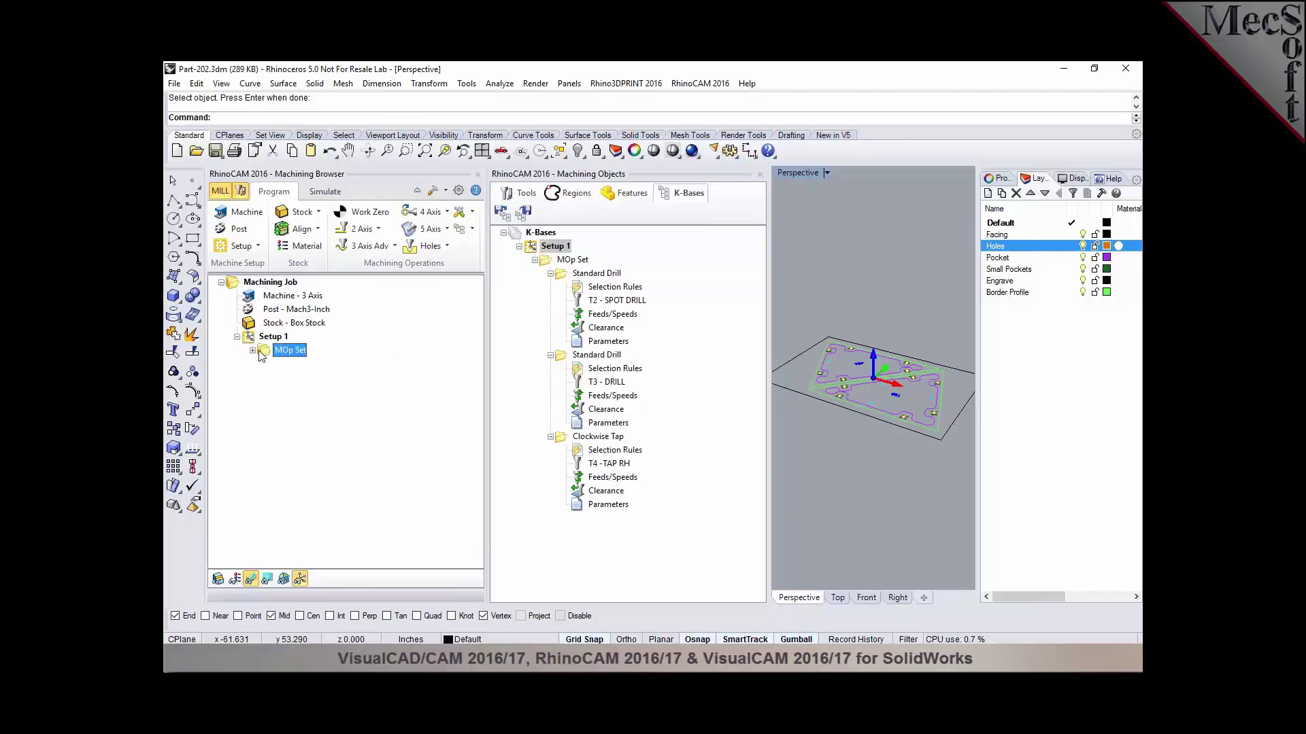
Step: Check the holes assigned to the drilling and tapping operations, regenerate the whole MOp Set, and close the Machining Objects browser
{"action": "left_click", "coordinate": [252, 351]}
{"action": "double_click", "coordinate": [296, 365]}
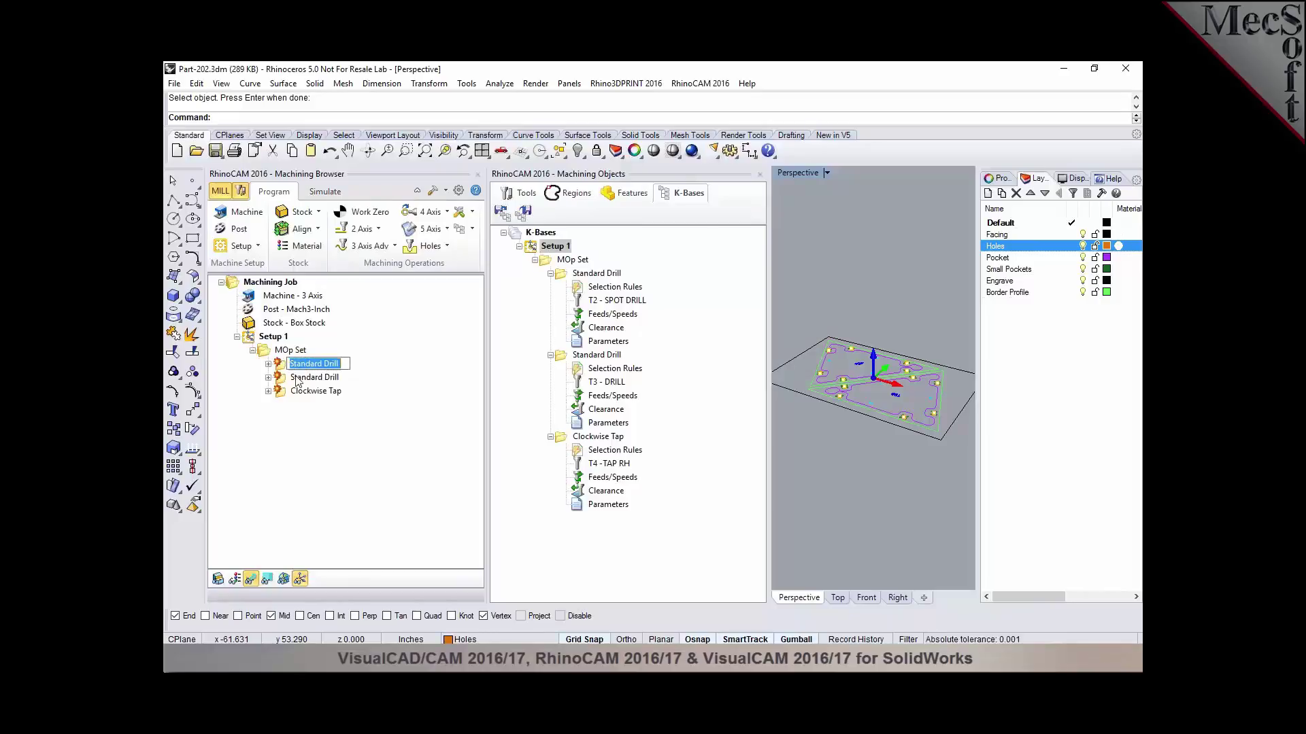
{"action": "left_click", "coordinate": [295, 382]}
{"action": "left_click", "coordinate": [294, 390]}
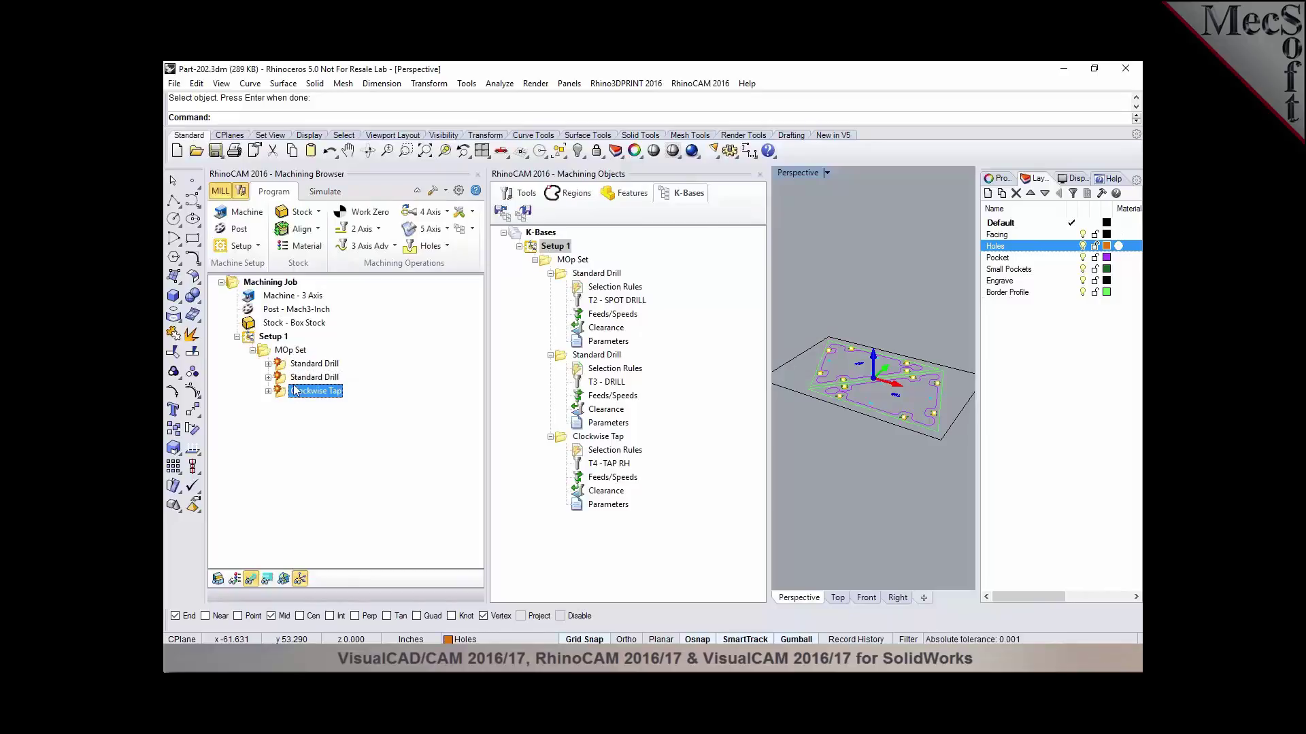
{"action": "left_click", "coordinate": [293, 379]}
{"action": "left_click", "coordinate": [287, 350]}
{"action": "right_click", "coordinate": [285, 349]}
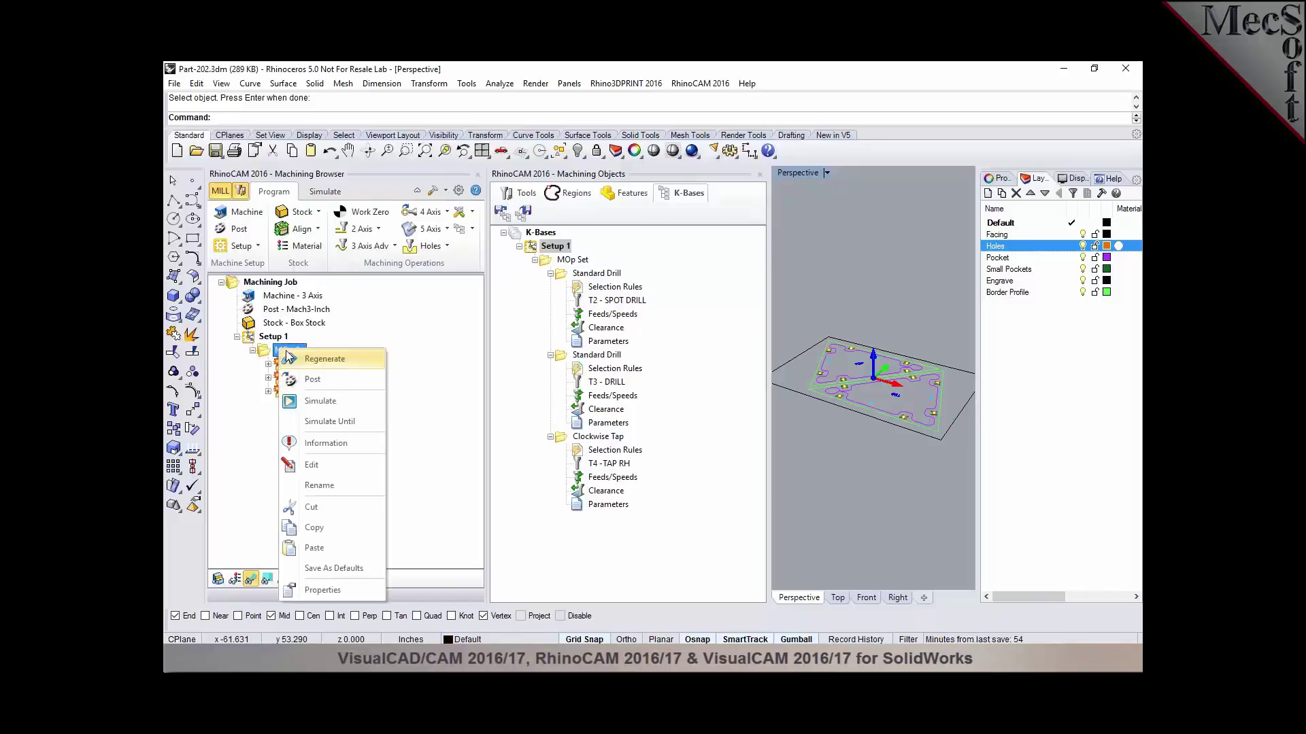
{"action": "left_click", "coordinate": [289, 355]}
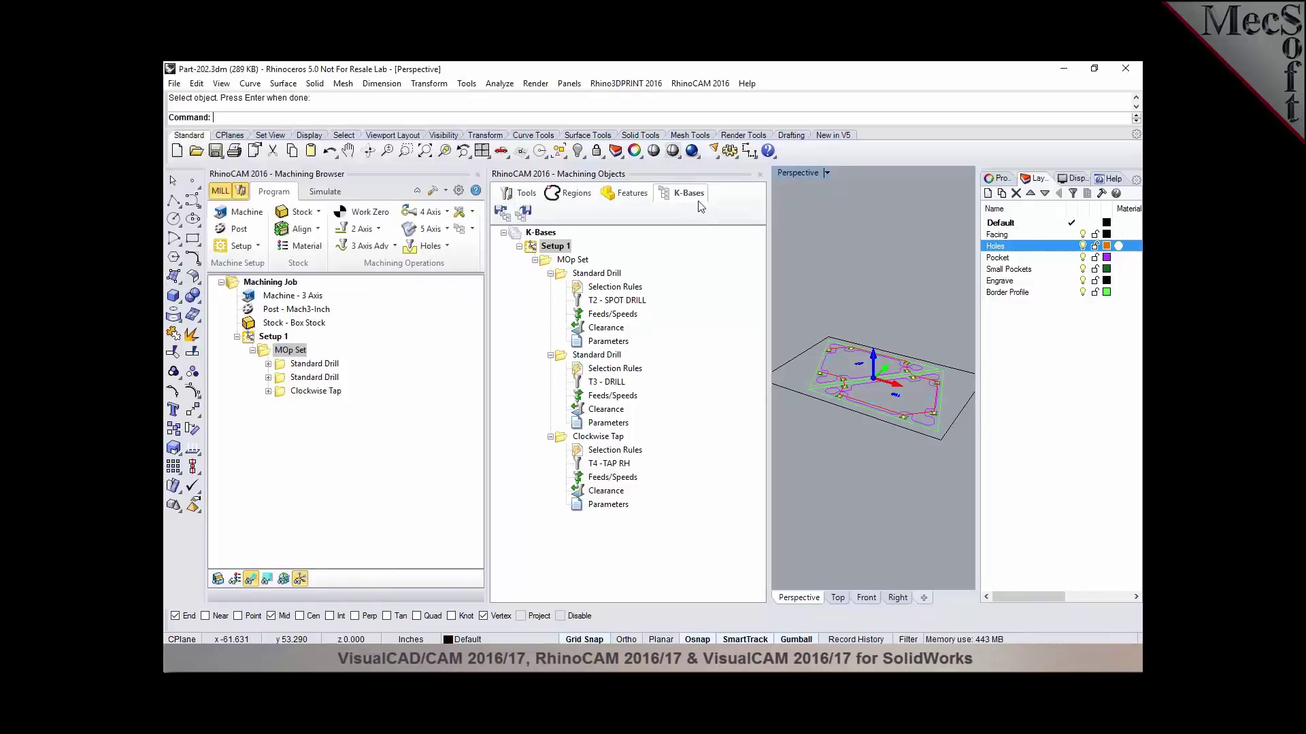
{"action": "left_click", "coordinate": [761, 174]}
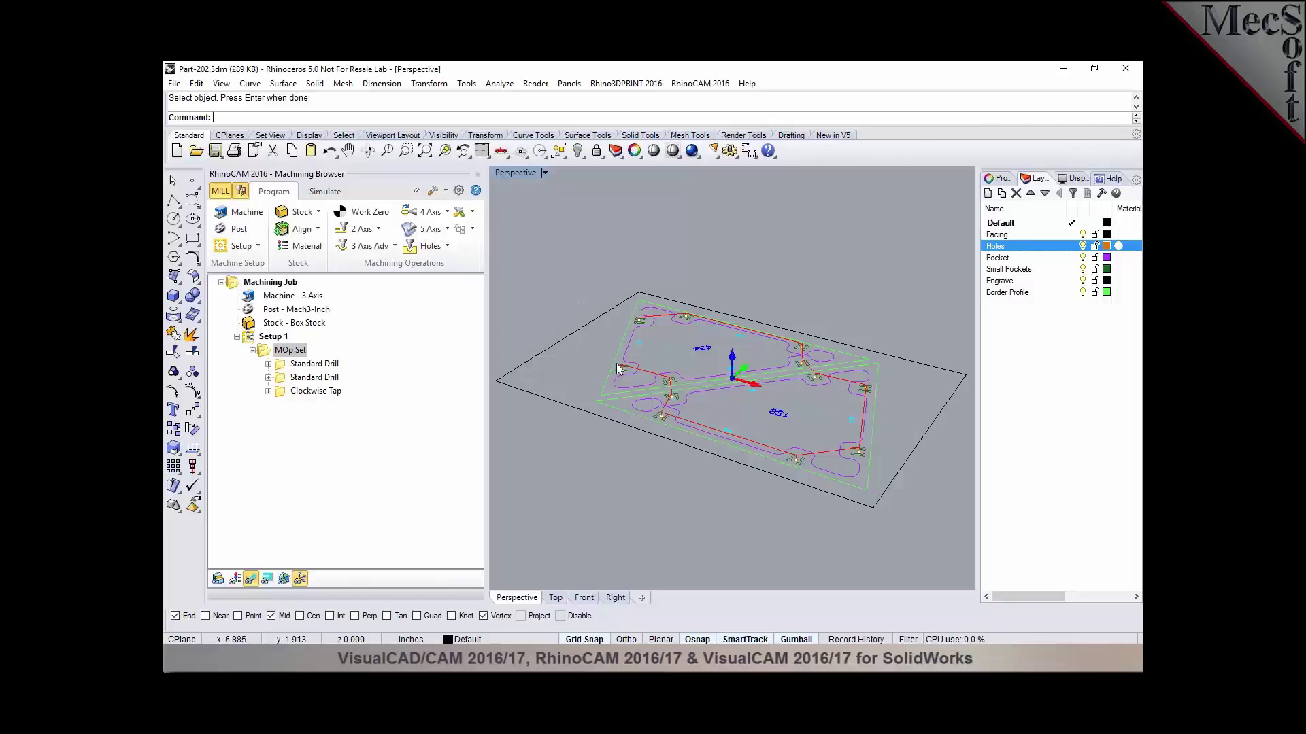
Step: Open Parts-201-206.3dm without saving the changes to Part-202
{"action": "left_click", "coordinate": [195, 149]}
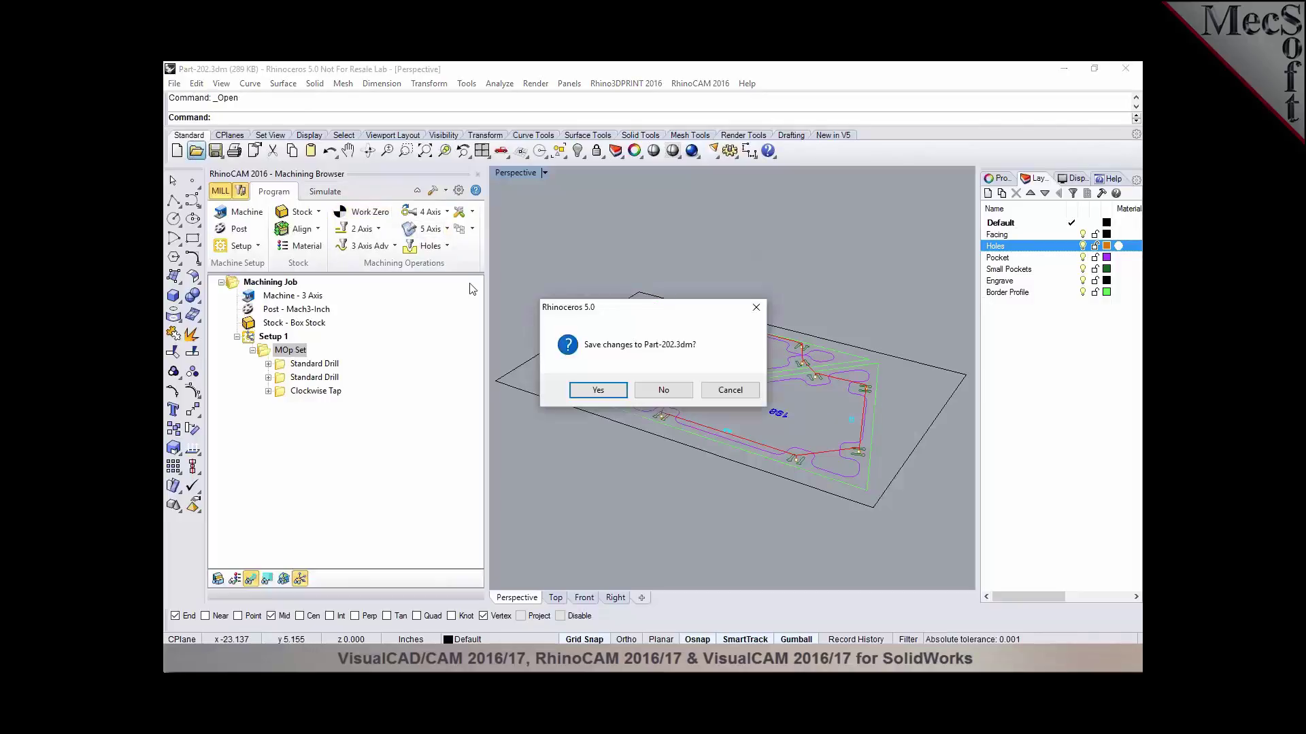
{"action": "left_click", "coordinate": [663, 389]}
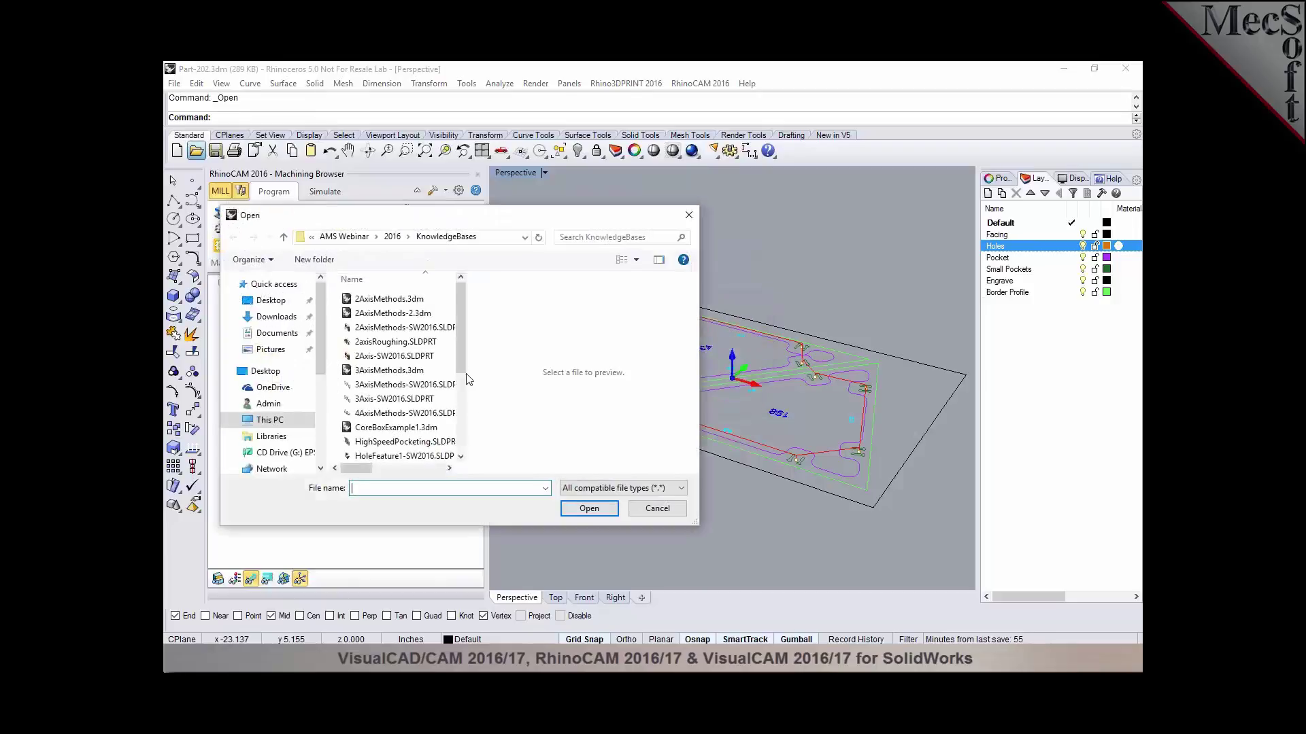
{"action": "scroll", "coordinate": [408, 408], "scroll_direction": "down", "scroll_amount": 5}
{"action": "left_click", "coordinate": [388, 454]}
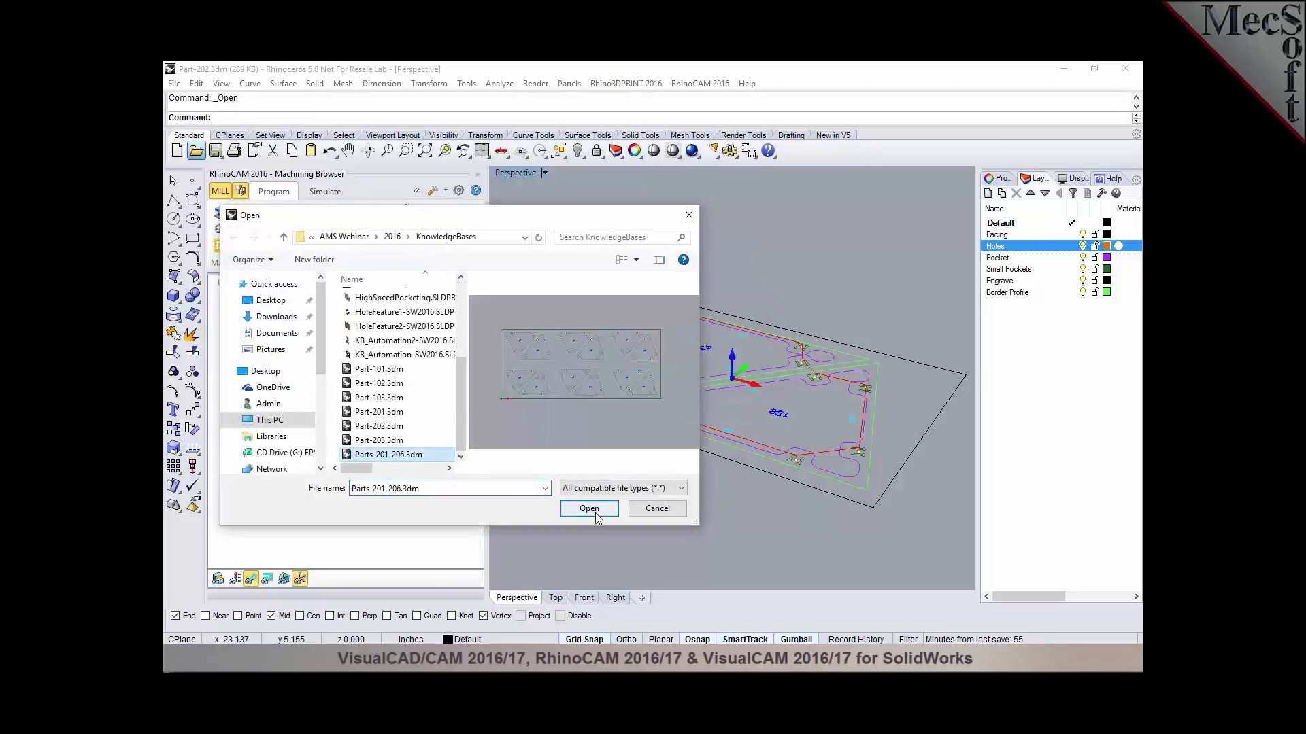
{"action": "left_click", "coordinate": [593, 510]}
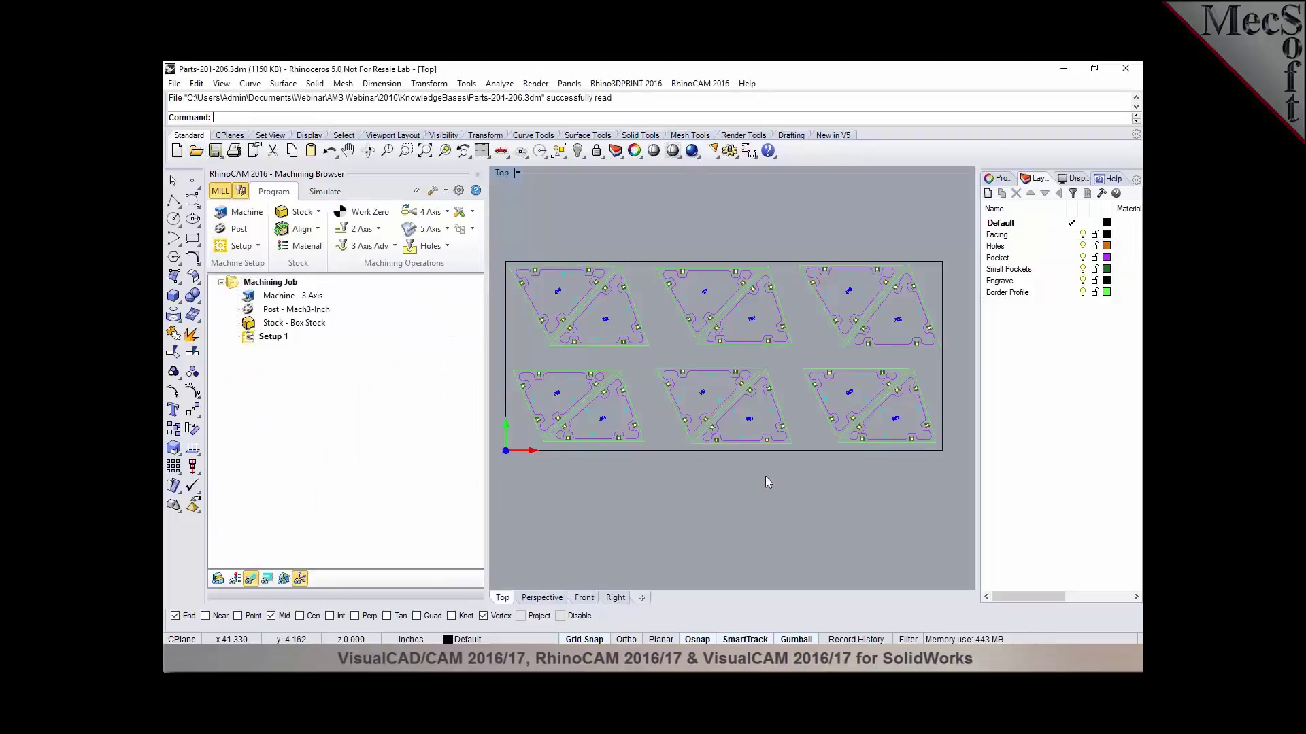
{"action": "scroll", "coordinate": [765, 476], "scroll_direction": "down", "scroll_amount": 2}
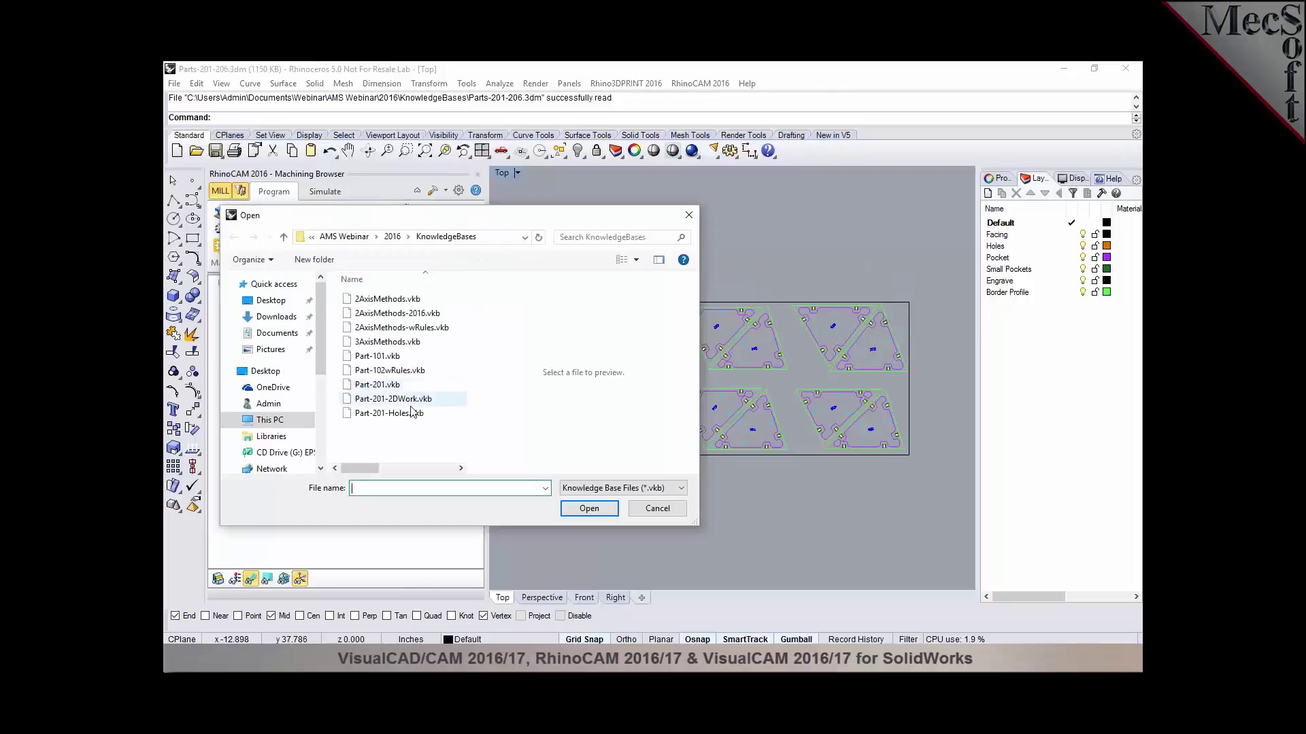
{"action": "left_click", "coordinate": [409, 418]}
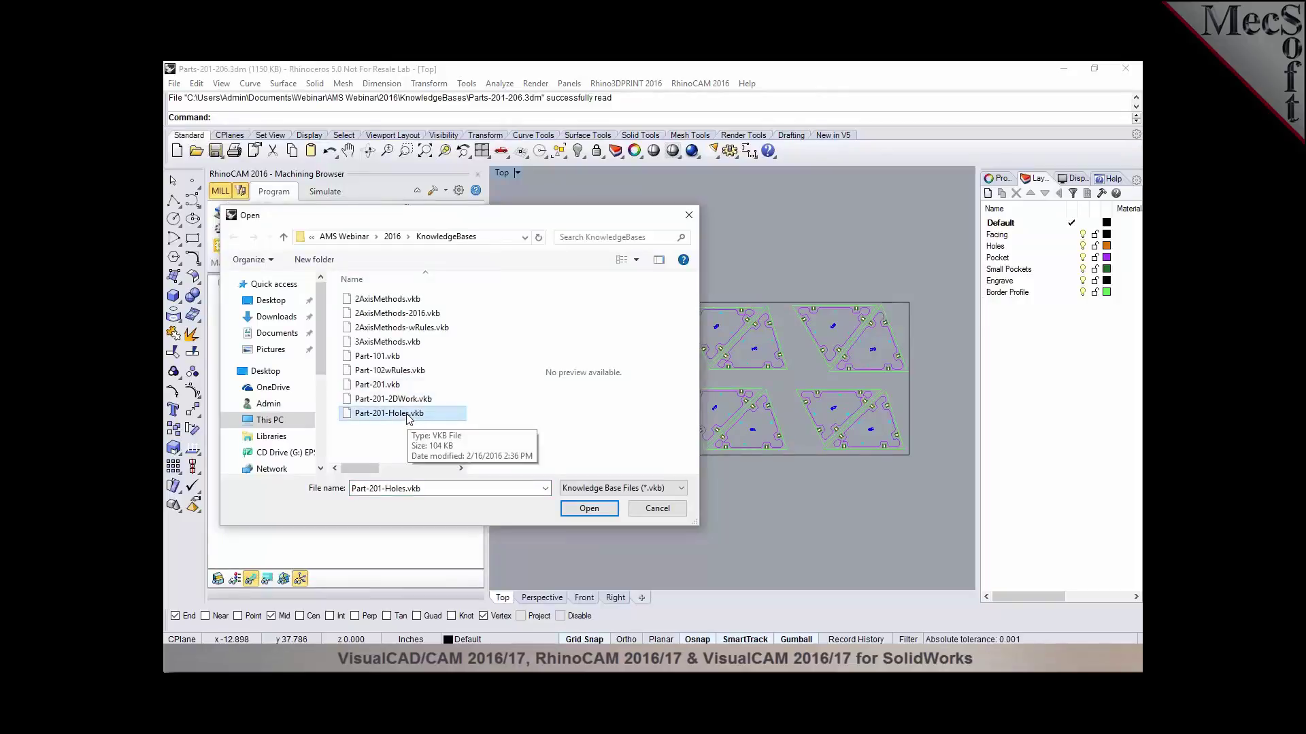
{"action": "left_click", "coordinate": [648, 515]}
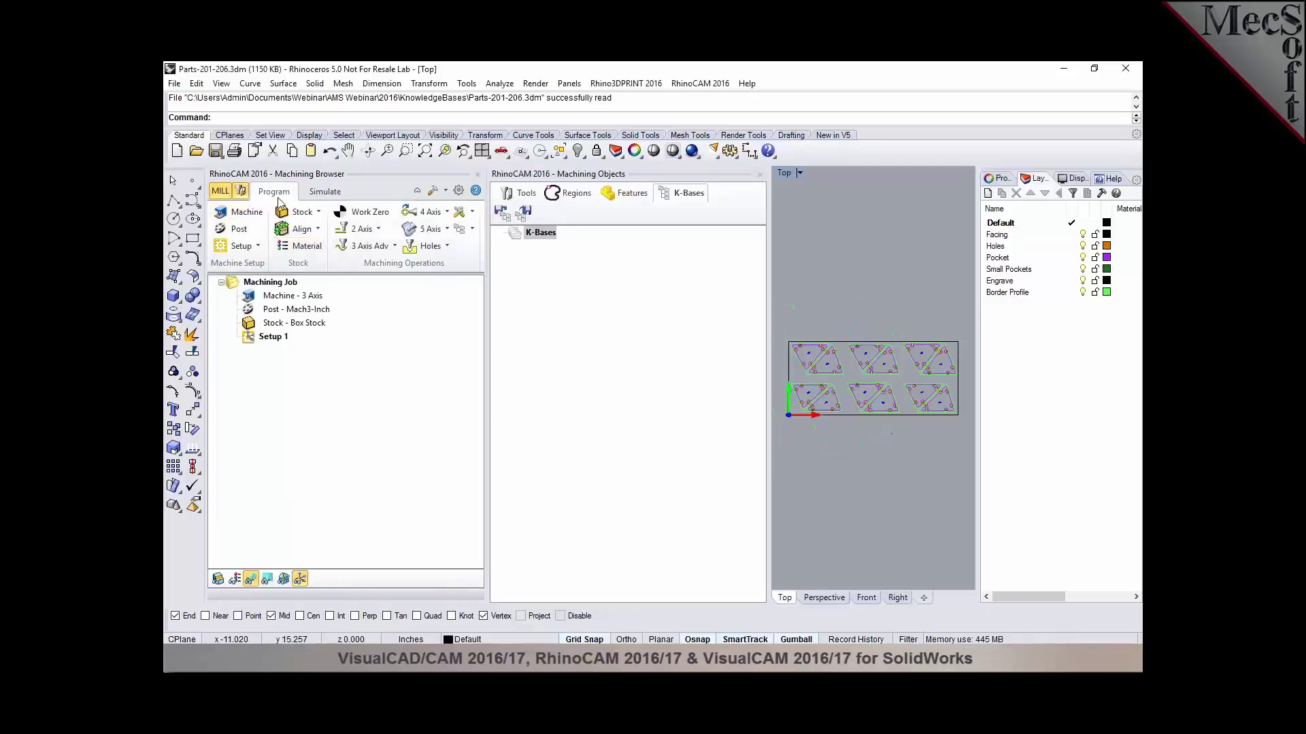
Step: Load Part-201-Holes.vkb into the knowledge bases with geometry selection rules that filter by the Holes layer
{"action": "left_click", "coordinate": [502, 212]}
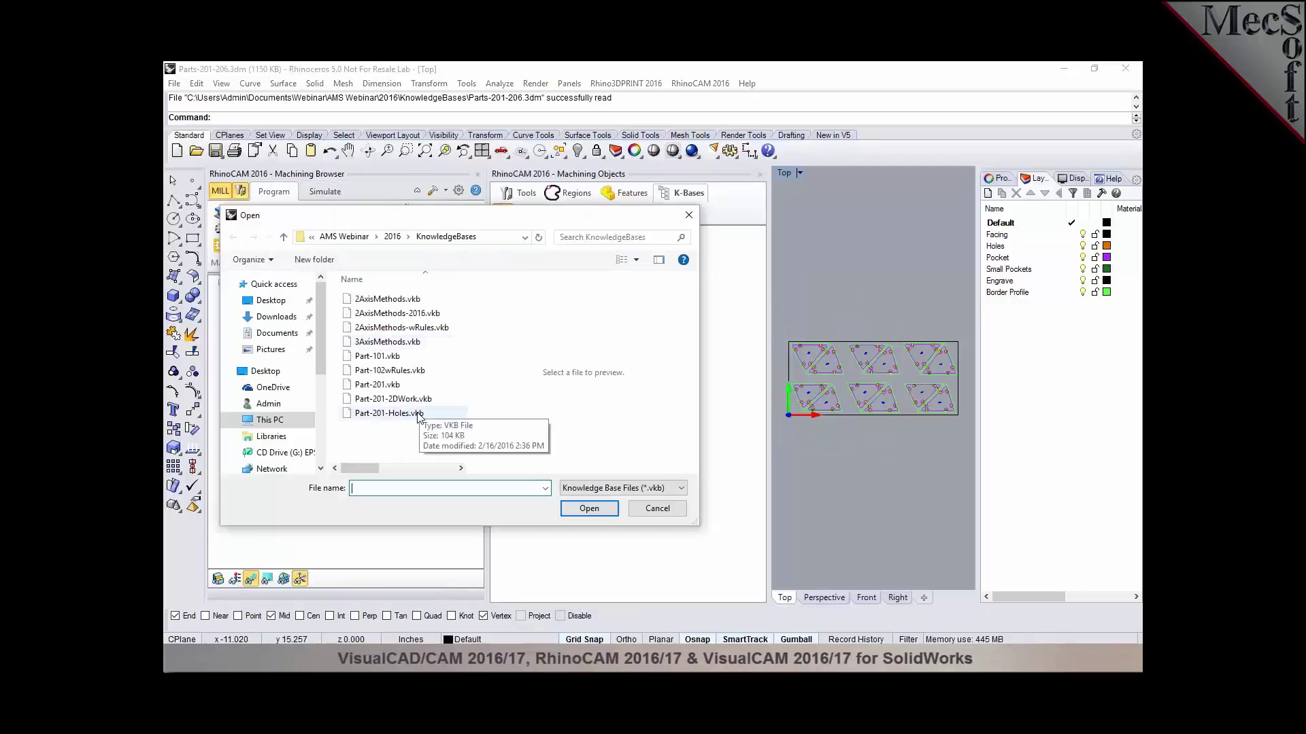
{"action": "left_click", "coordinate": [385, 414]}
{"action": "left_click", "coordinate": [589, 509]}
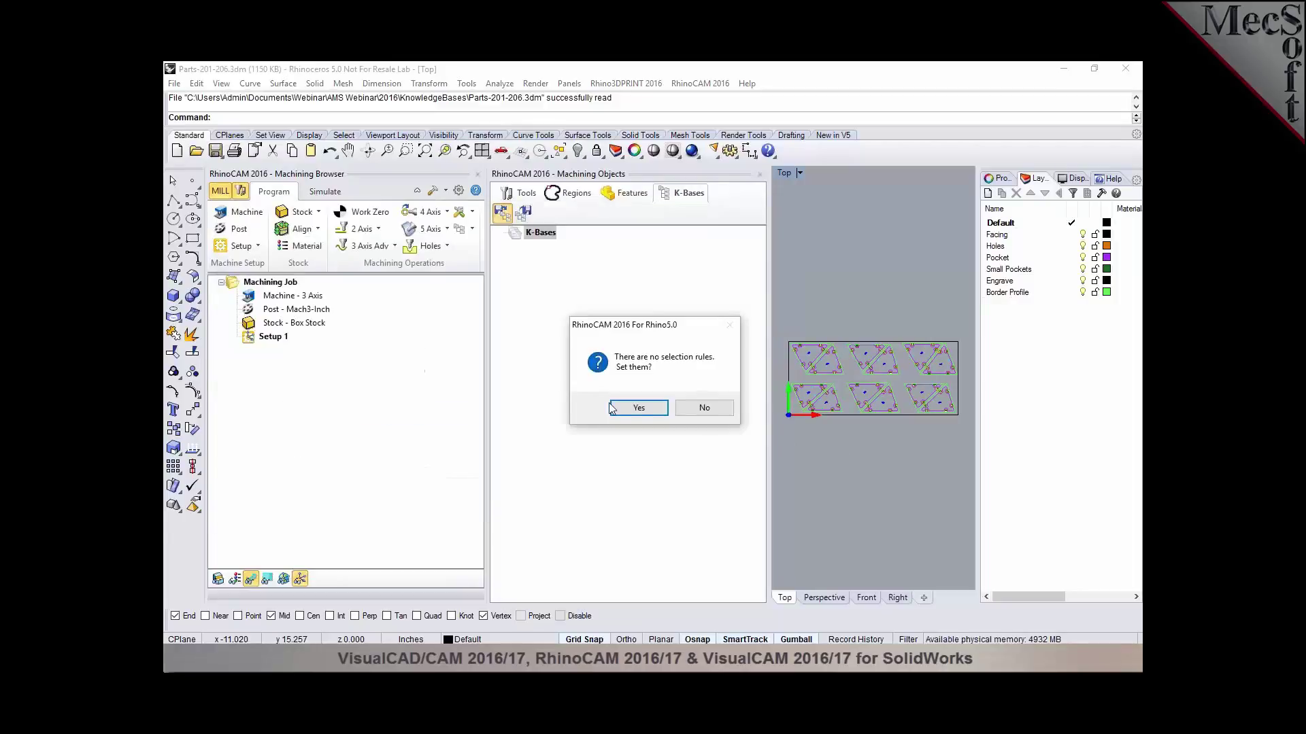
{"action": "left_click", "coordinate": [638, 408]}
{"action": "left_click", "coordinate": [573, 248]}
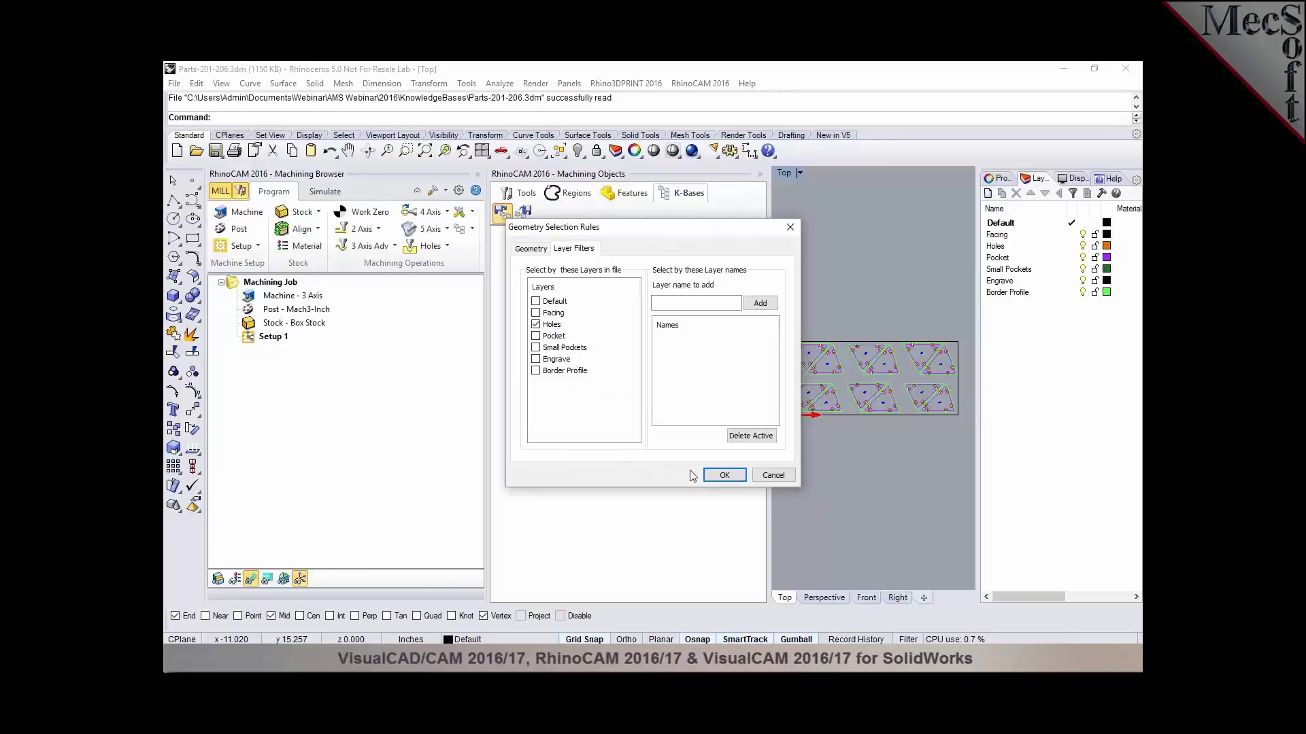
{"action": "left_click", "coordinate": [722, 475]}
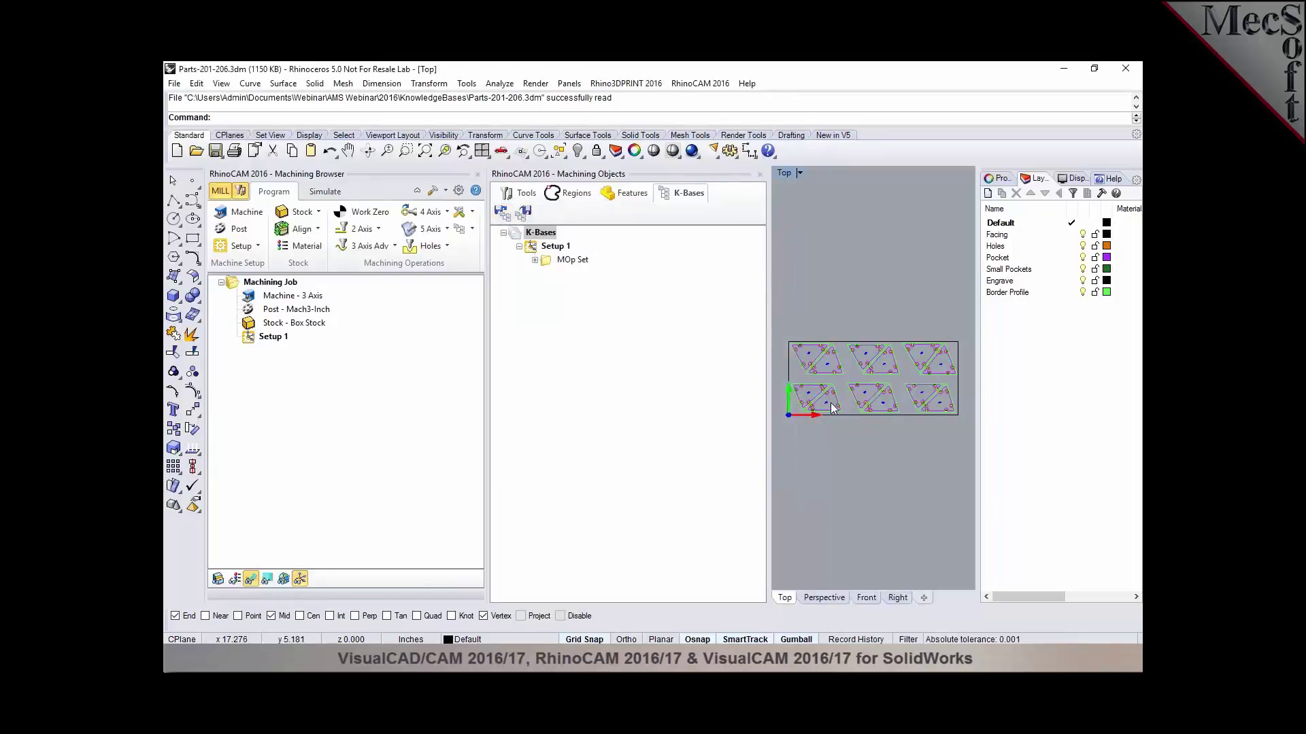
Step: Add the knowledge base's MOp Set to Setup 1 of the machining job and check the hole points assigned to its operations
{"action": "left_click_drag", "start_coordinate": [552, 262], "coordinate": [343, 369]}
{"action": "left_click", "coordinate": [276, 350]}
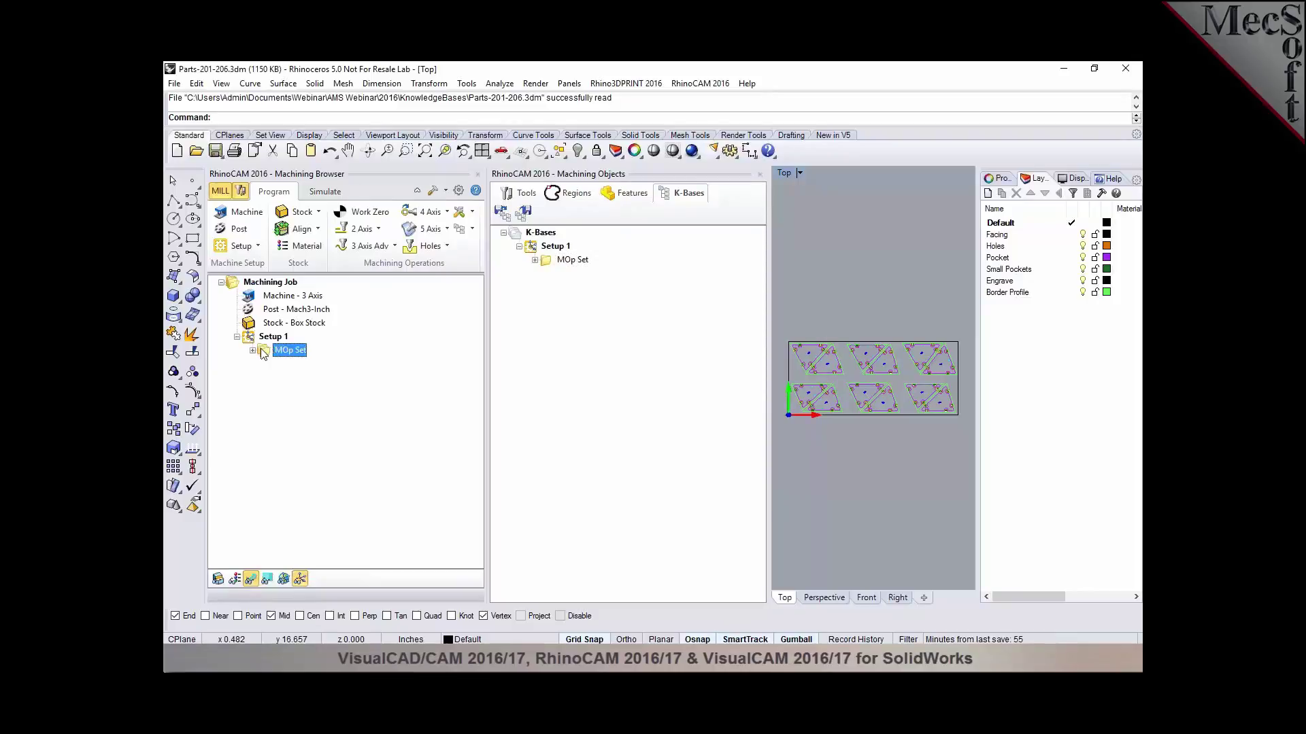
{"action": "left_click", "coordinate": [252, 350]}
{"action": "left_click", "coordinate": [283, 365]}
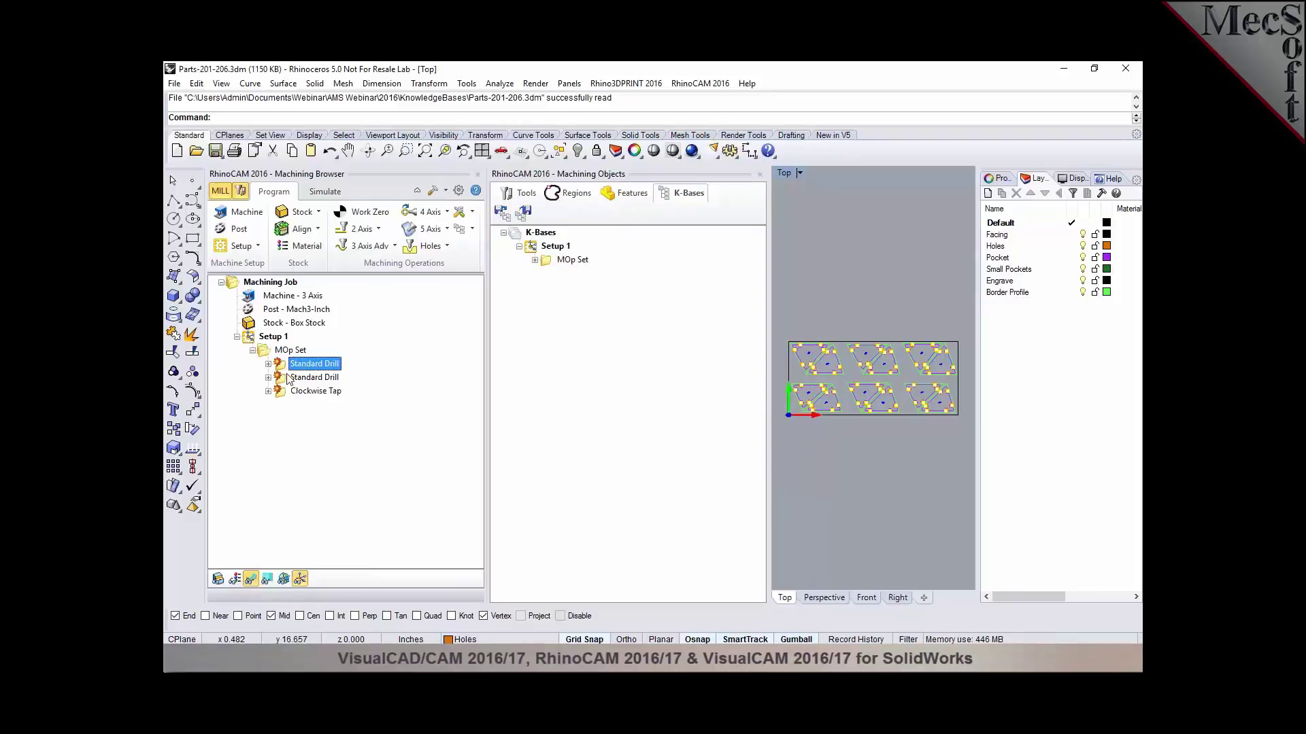
{"action": "left_click", "coordinate": [292, 392]}
Step: Regenerate the MOp Set's toolpaths for all six nested parts and close the Machining Objects browser
{"action": "right_click", "coordinate": [285, 354]}
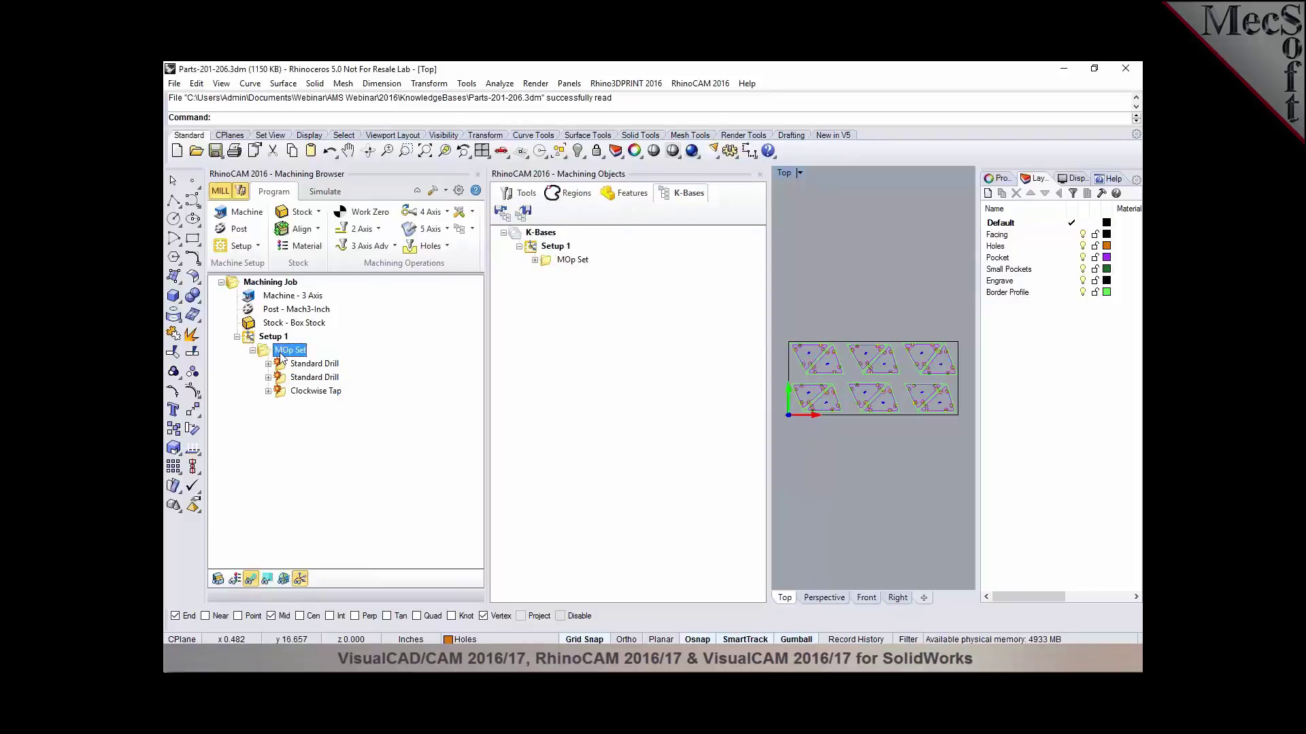
{"action": "left_click", "coordinate": [319, 364]}
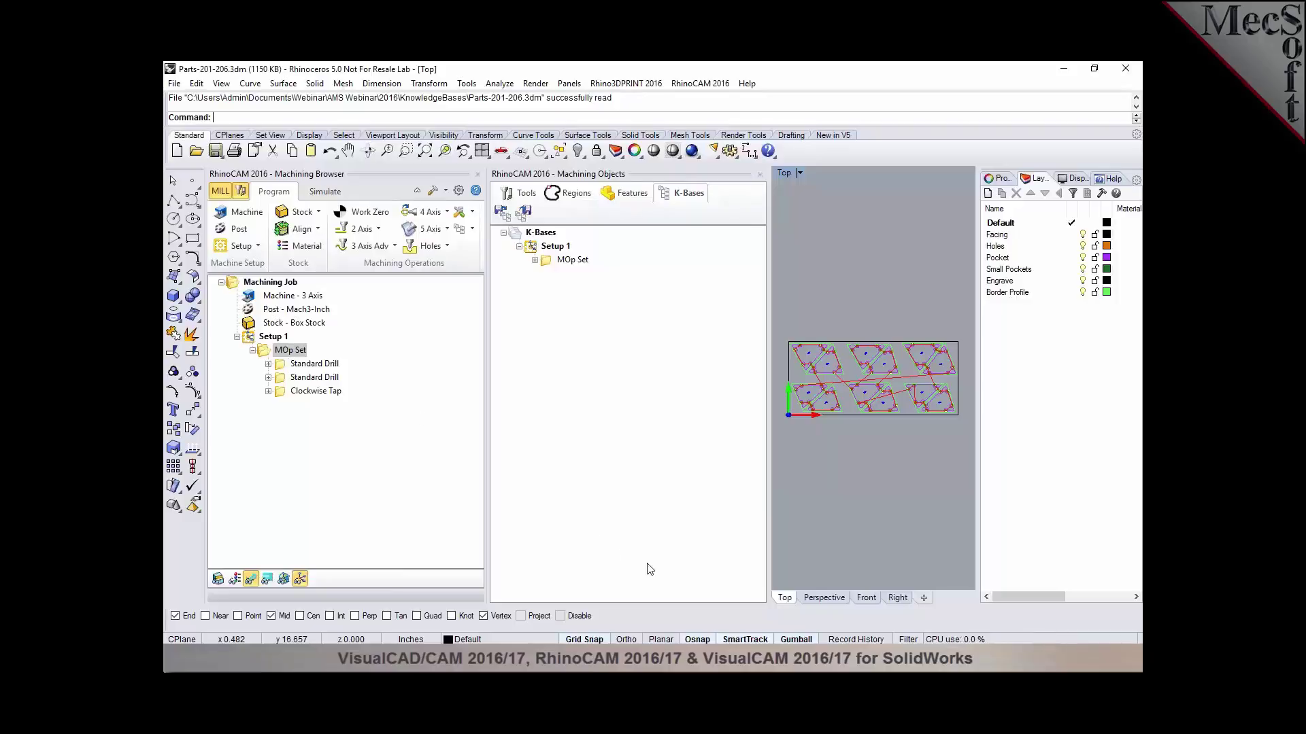
{"action": "left_click", "coordinate": [759, 174]}
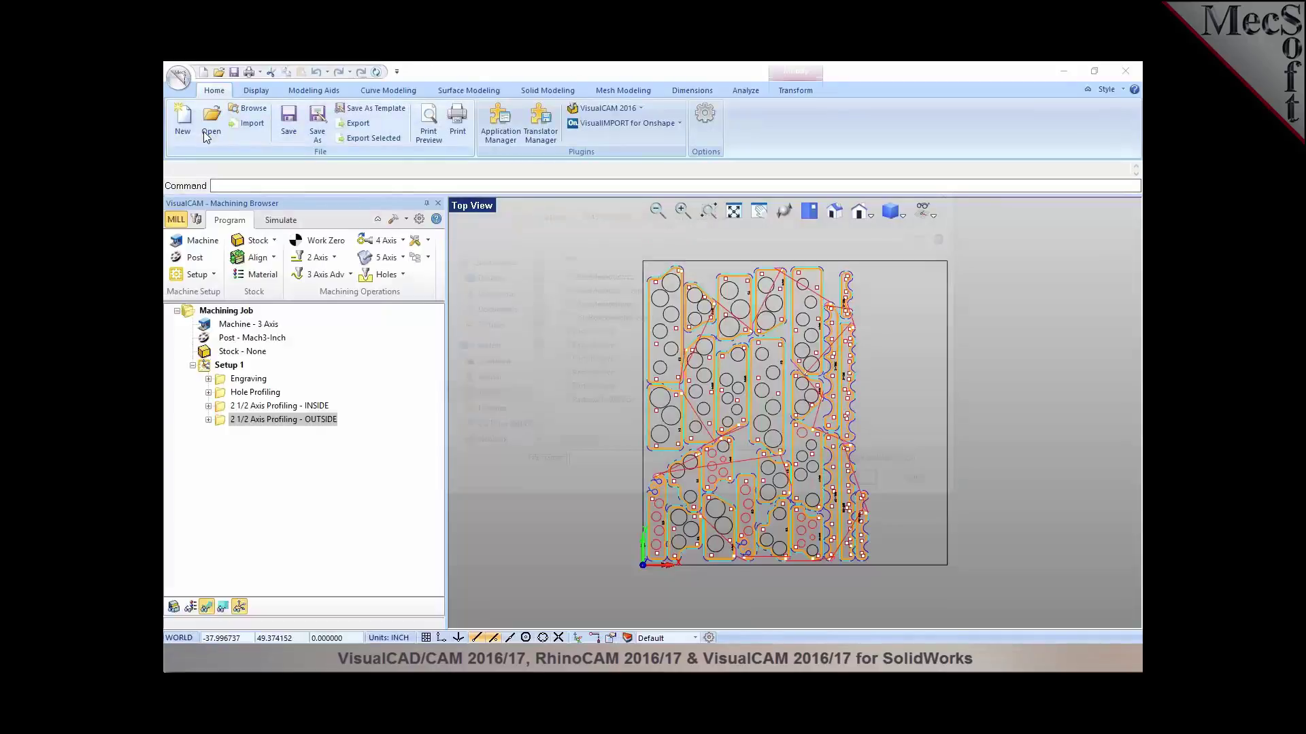
Step: Switch to VisualCAM and open 3AxisMethods.vcp without saving the changes to the current file
{"action": "left_click", "coordinate": [203, 131]}
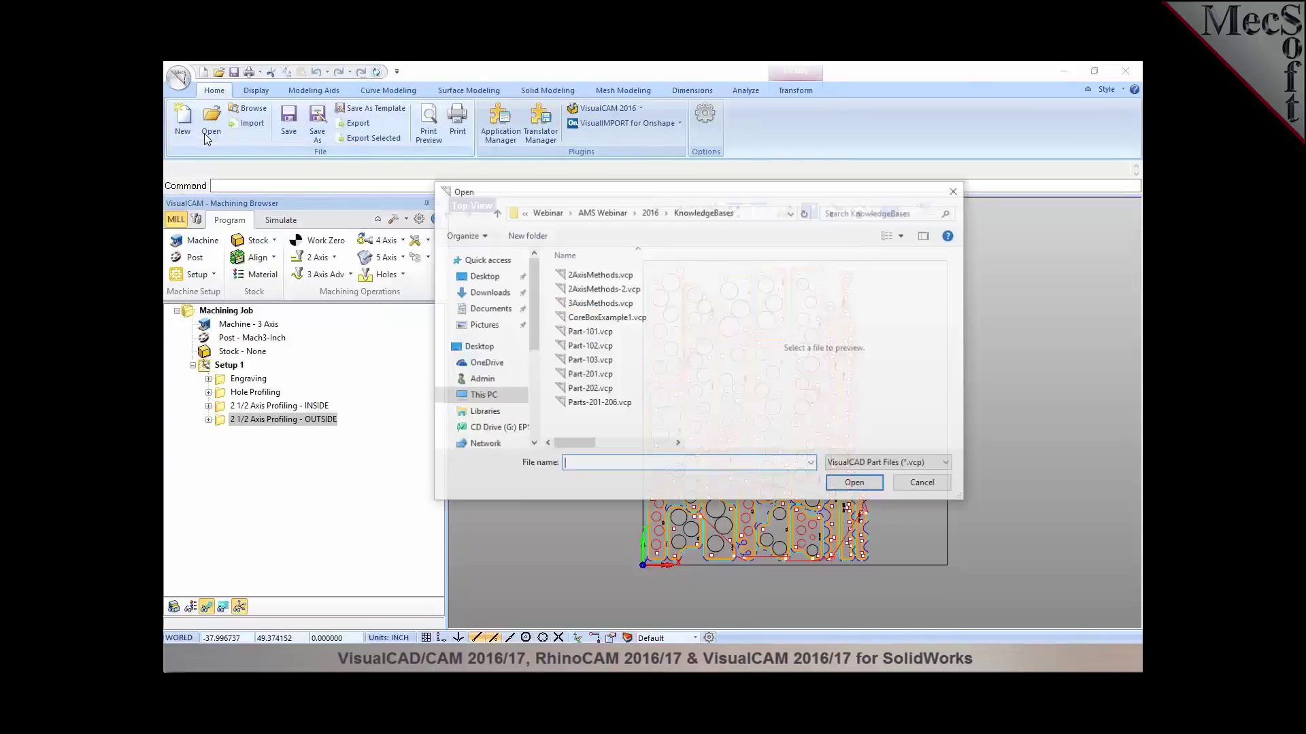
{"action": "left_click", "coordinate": [598, 303]}
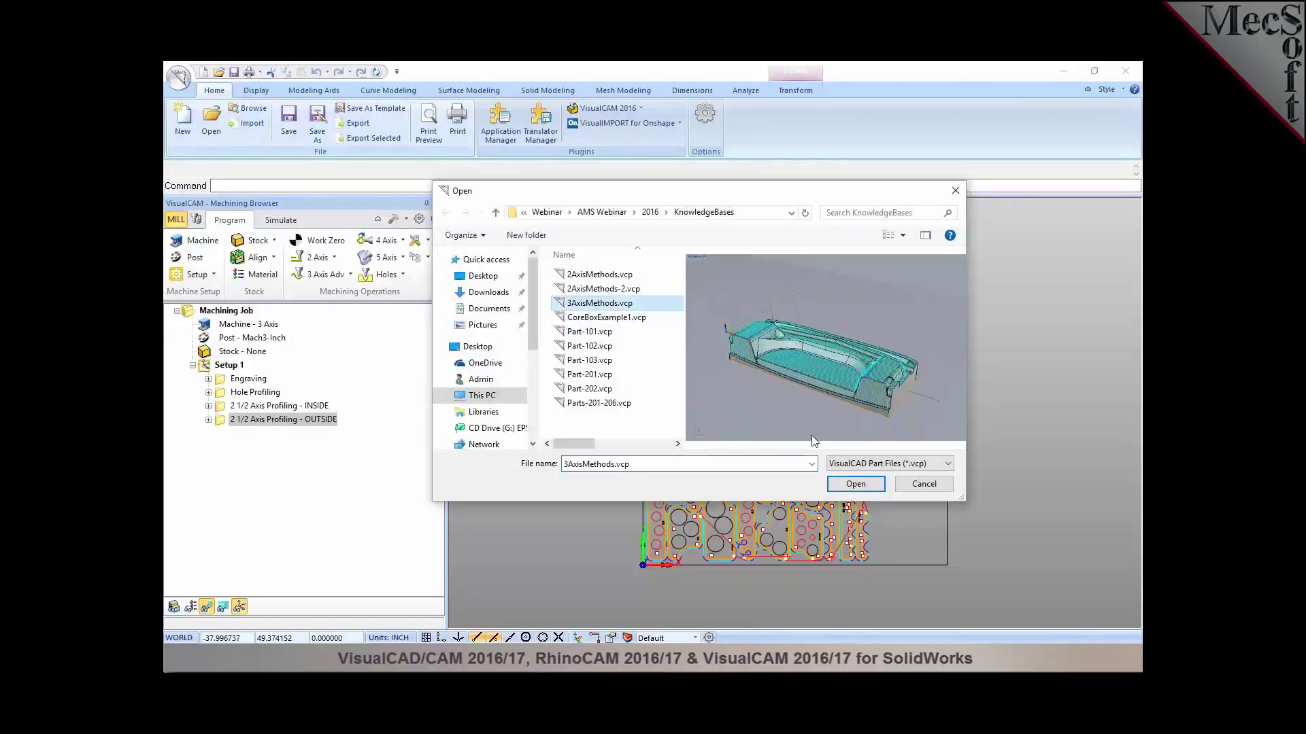
{"action": "left_click", "coordinate": [851, 483]}
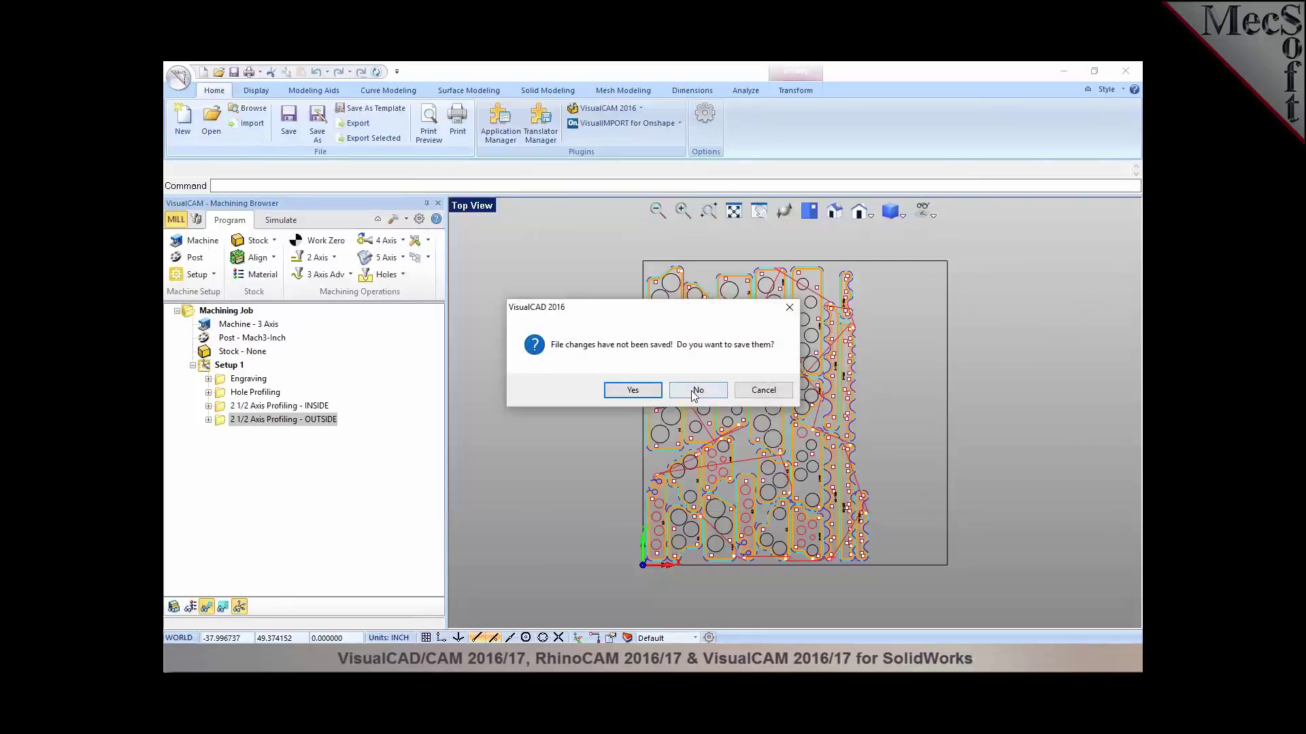
{"action": "left_click", "coordinate": [691, 390]}
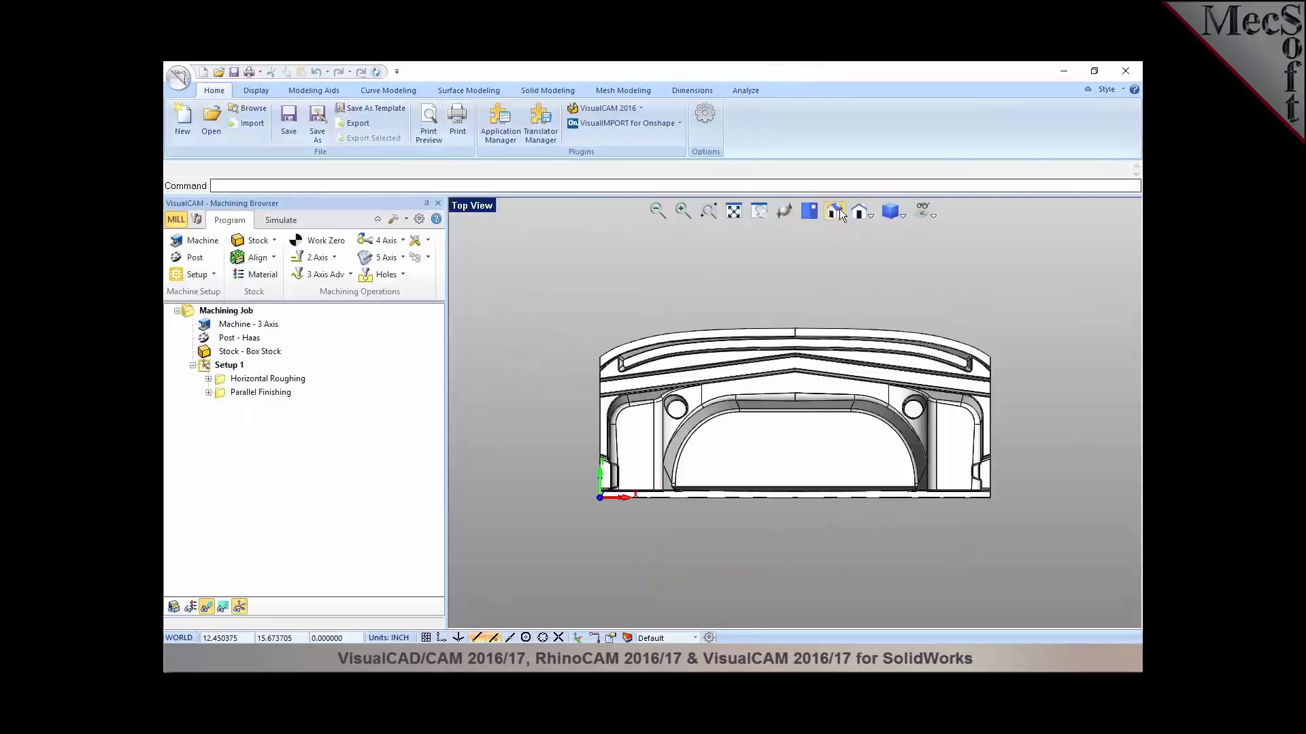
Step: View the part isometrically and examine the toolpaths of the Horizontal Roughing and Parallel Finishing operations
{"action": "left_click", "coordinate": [839, 211]}
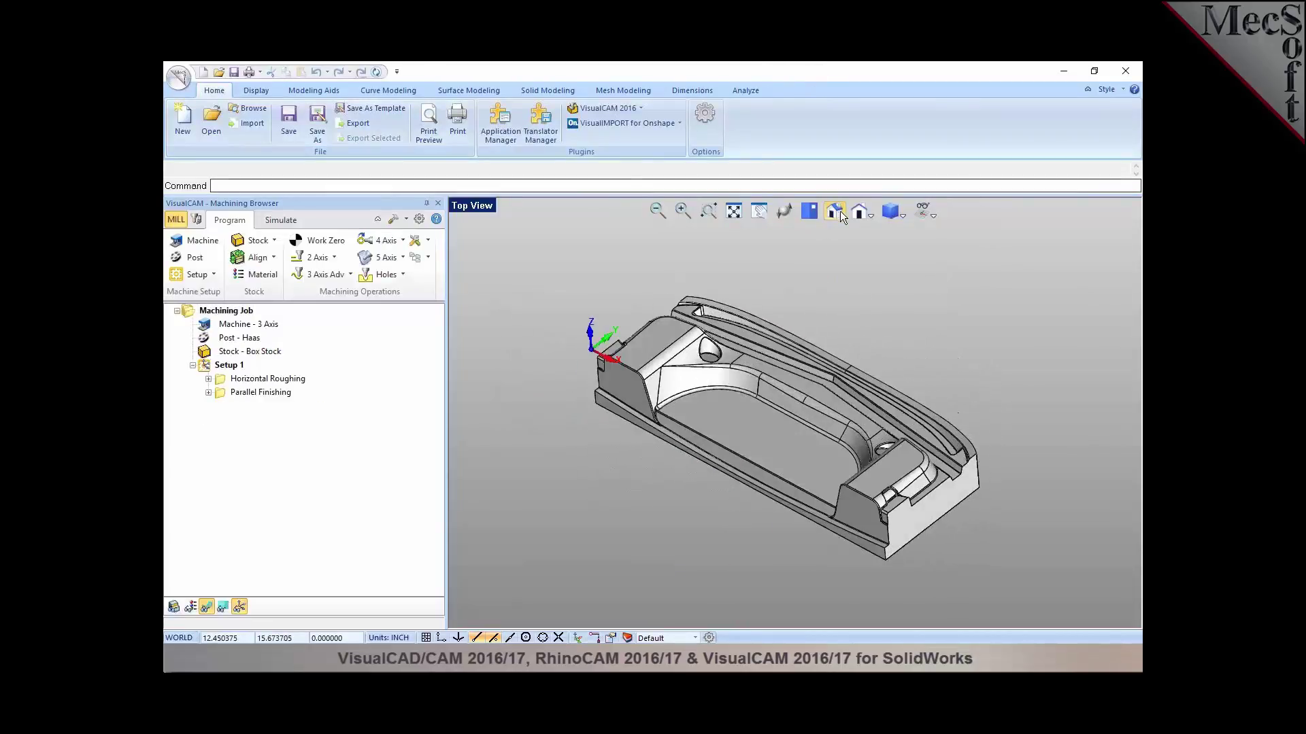
{"action": "left_click", "coordinate": [270, 378]}
{"action": "left_click", "coordinate": [265, 393]}
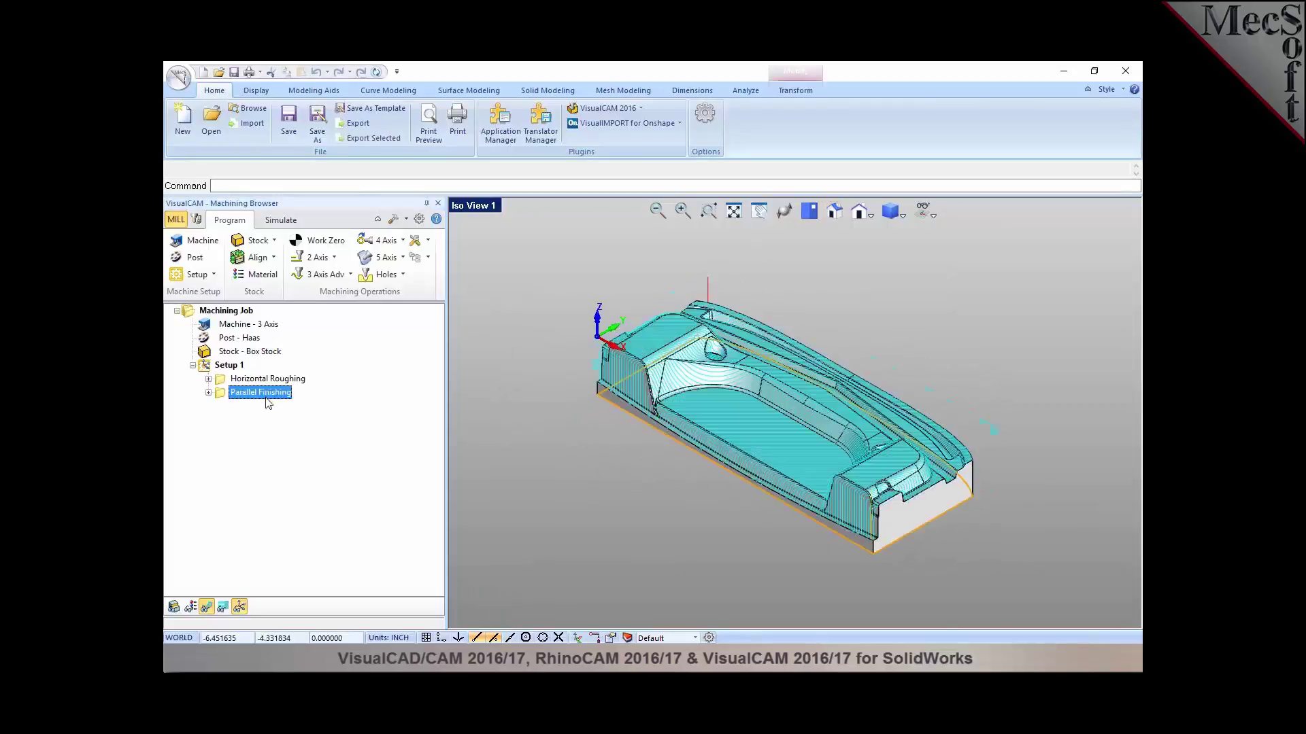
{"action": "left_click", "coordinate": [266, 381]}
{"action": "left_click", "coordinate": [264, 393]}
{"action": "left_click", "coordinate": [261, 380]}
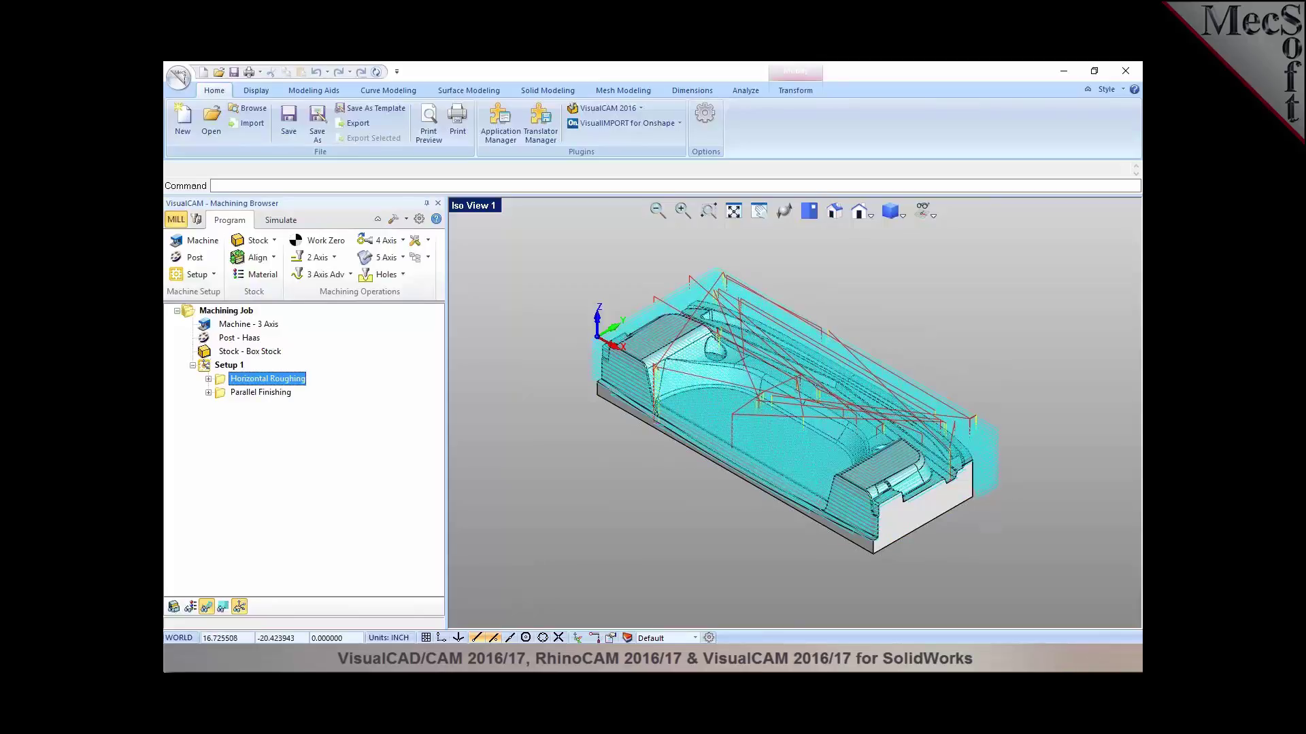
Step: Show the layer list, highlight Layer 01, and select the polyline around the part's base
{"action": "left_click", "coordinate": [627, 637]}
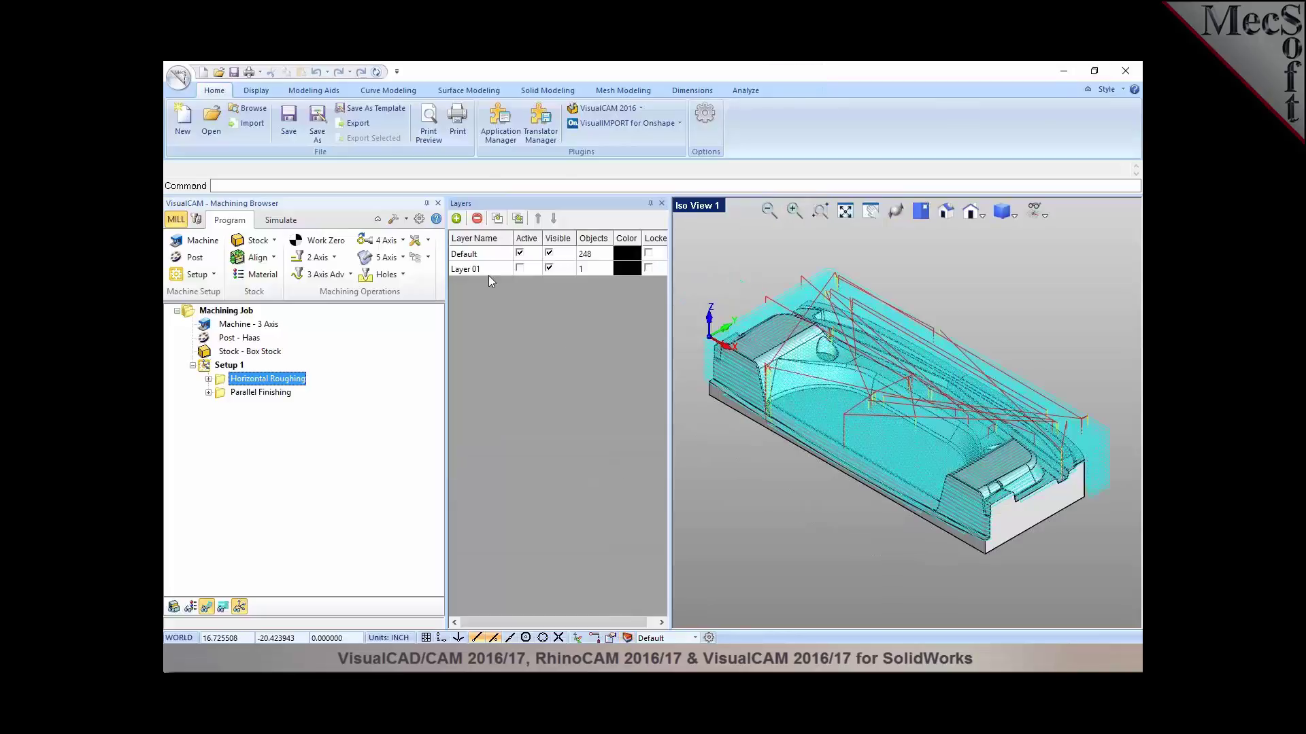
{"action": "left_click", "coordinate": [471, 270]}
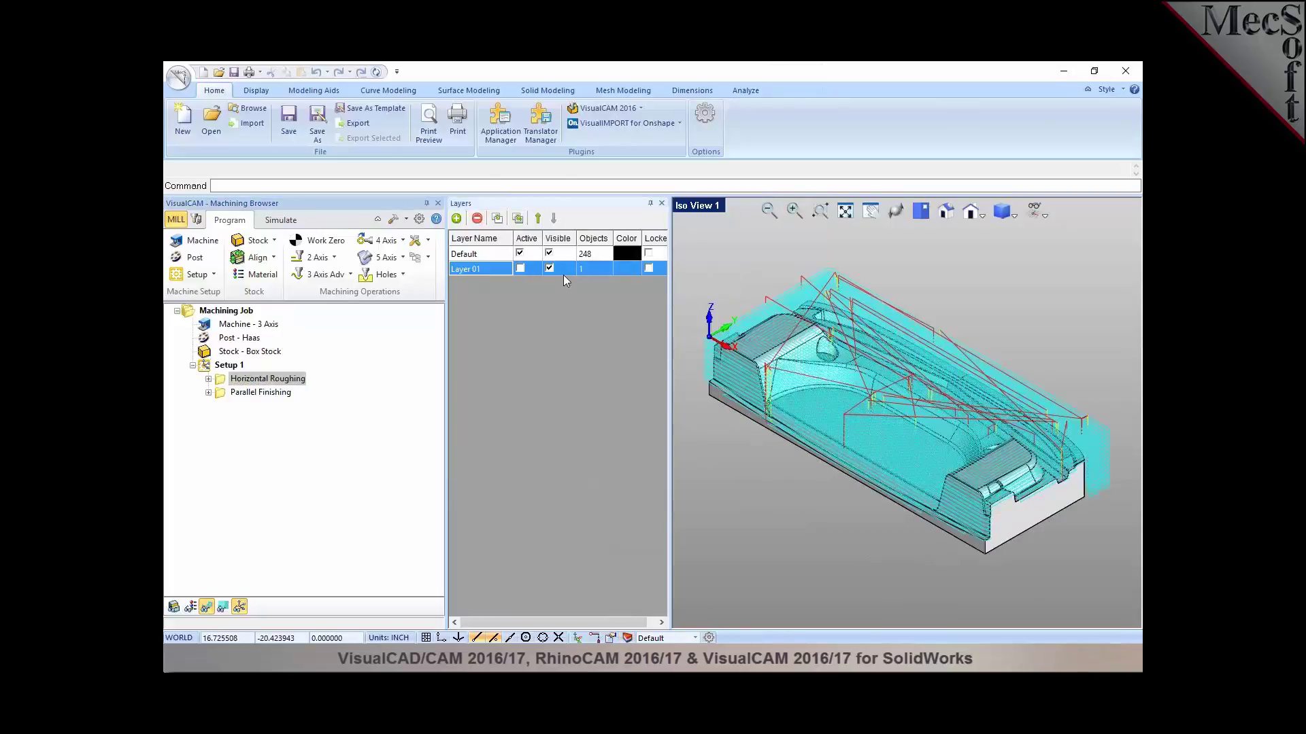
{"action": "left_click", "coordinate": [740, 414]}
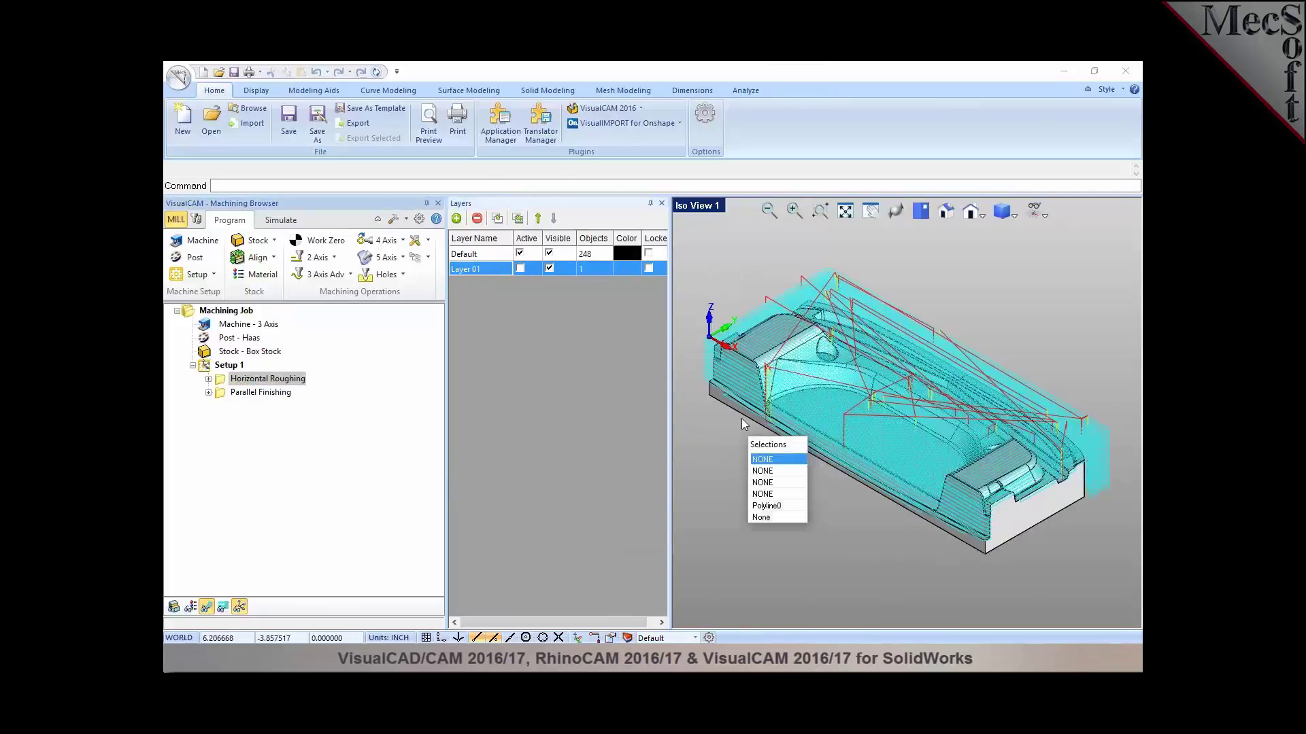
{"action": "left_click", "coordinate": [759, 505]}
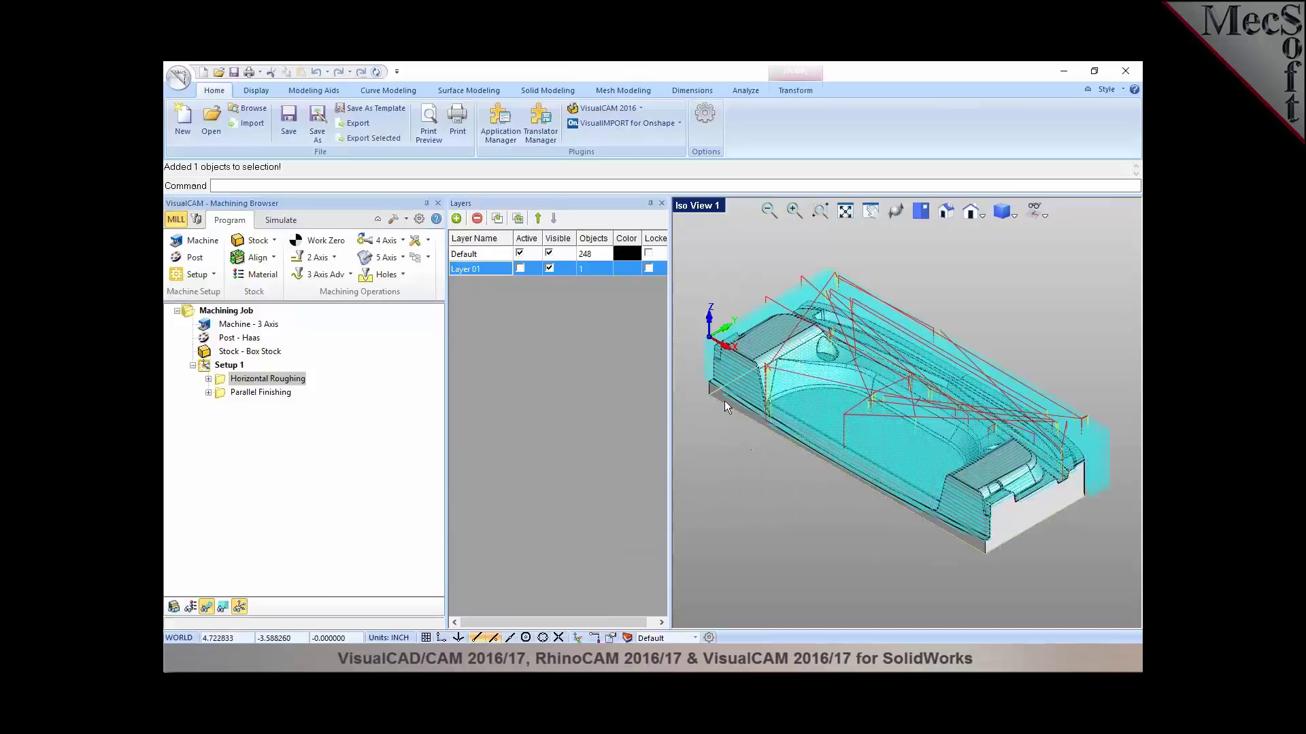
Step: Examine the Parallel Finishing toolpath and its containment region, close its settings unchanged, and display the Horizontal Roughing toolpath
{"action": "left_click", "coordinate": [274, 395]}
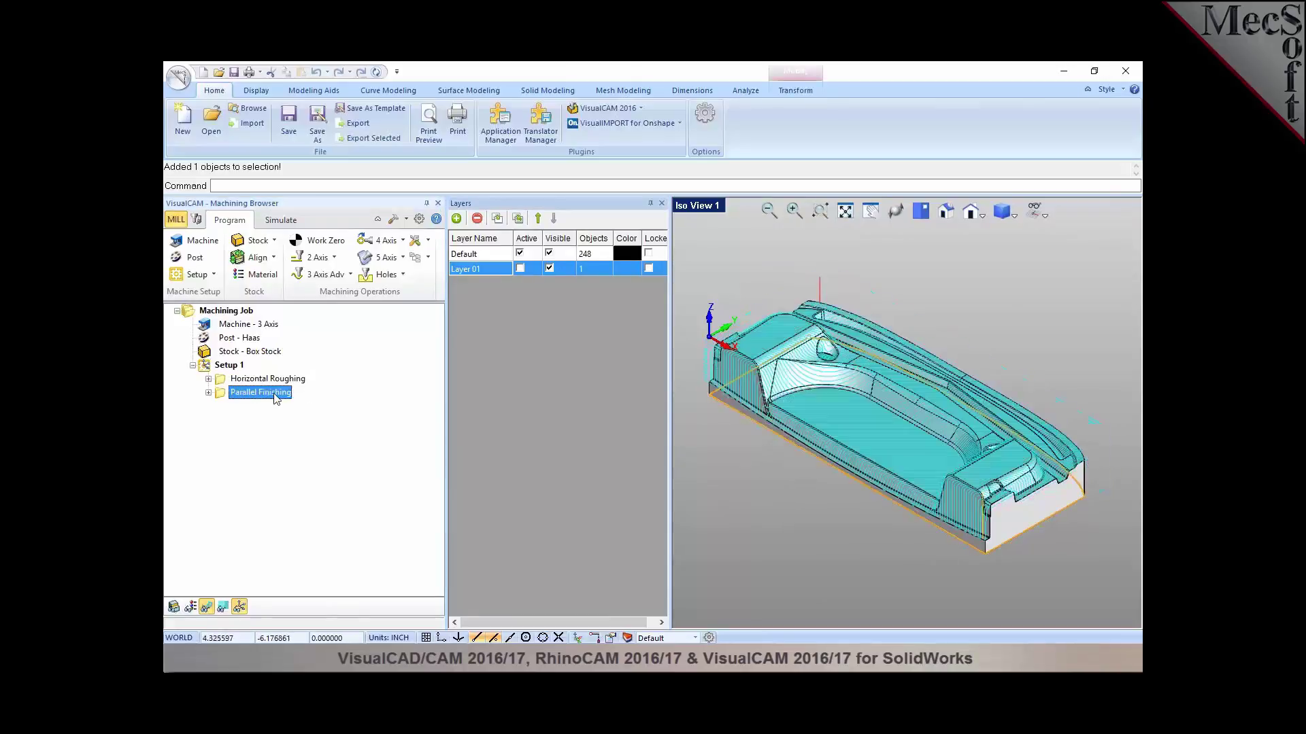
{"action": "double_click", "coordinate": [228, 396]}
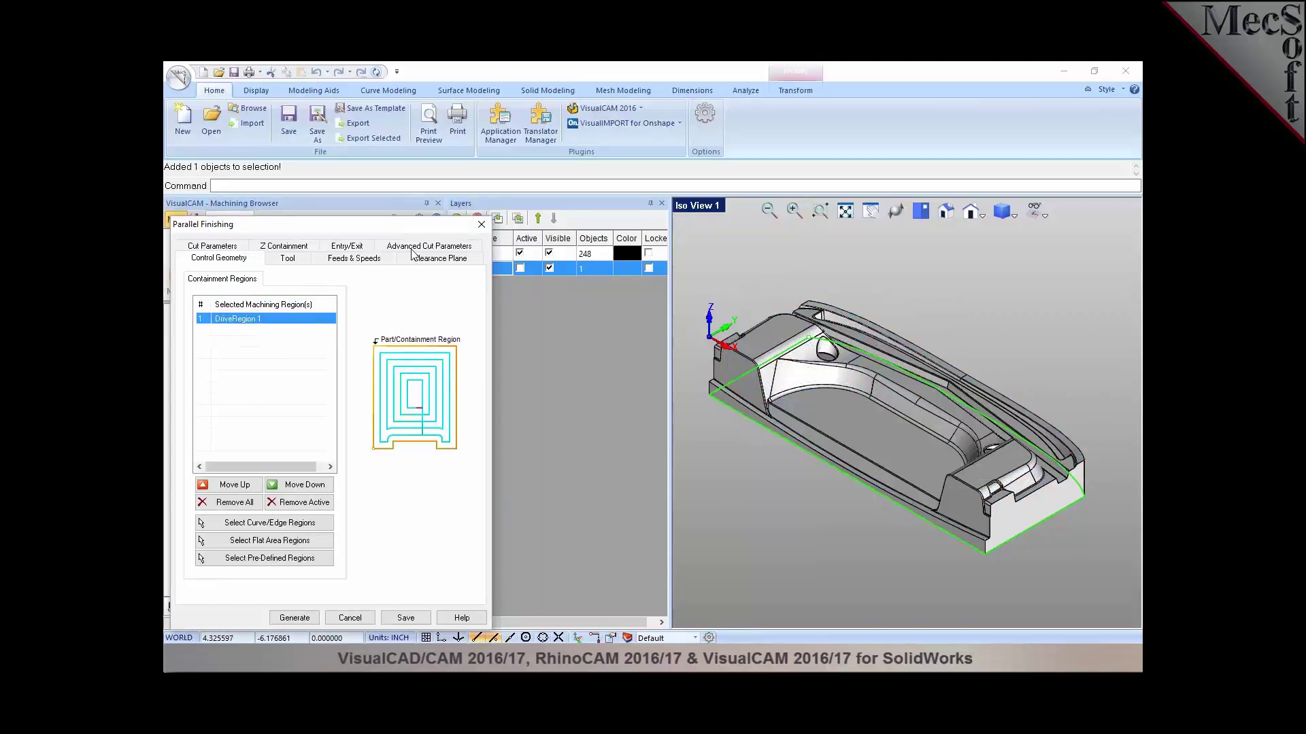
{"action": "left_click", "coordinate": [480, 223]}
{"action": "left_click", "coordinate": [276, 380]}
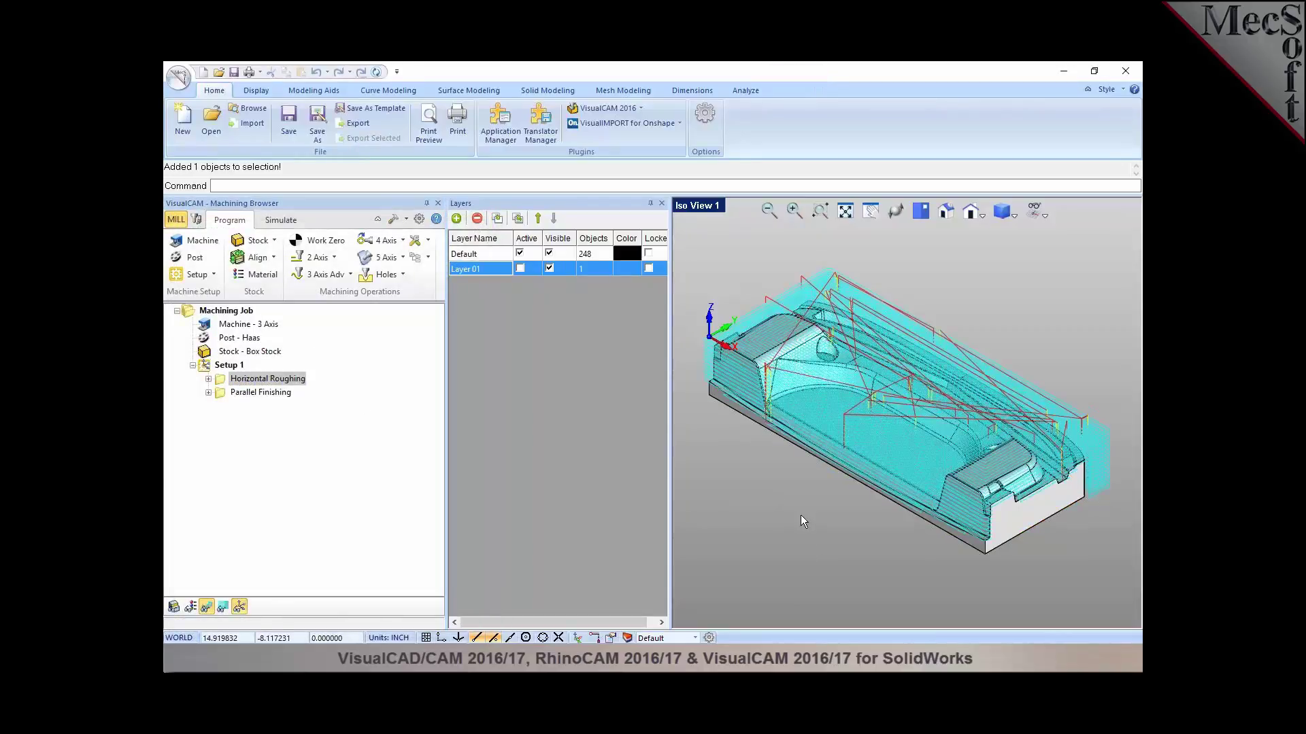
Step: Save the machining operations to a knowledge base file named 3AxisMethods-2016.vkb in the KnowledgeBases folder
{"action": "left_click", "coordinate": [427, 257]}
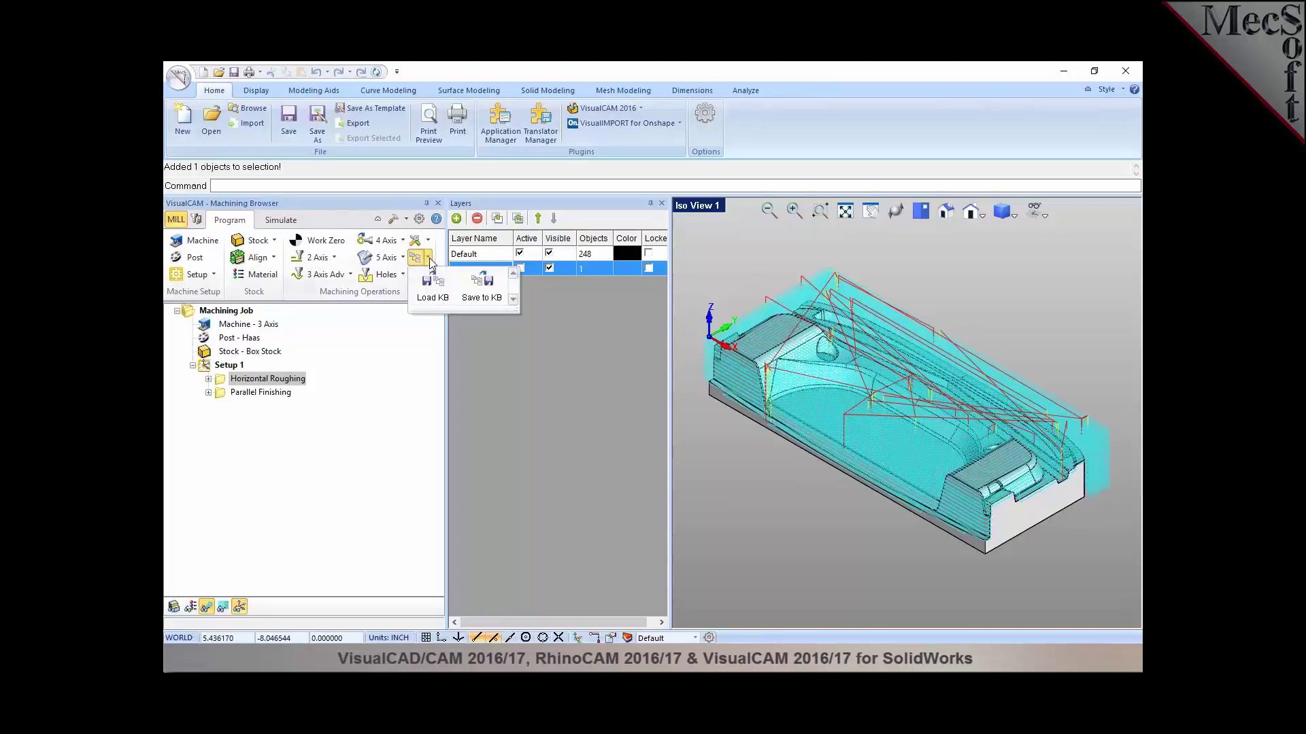
{"action": "left_click", "coordinate": [479, 286]}
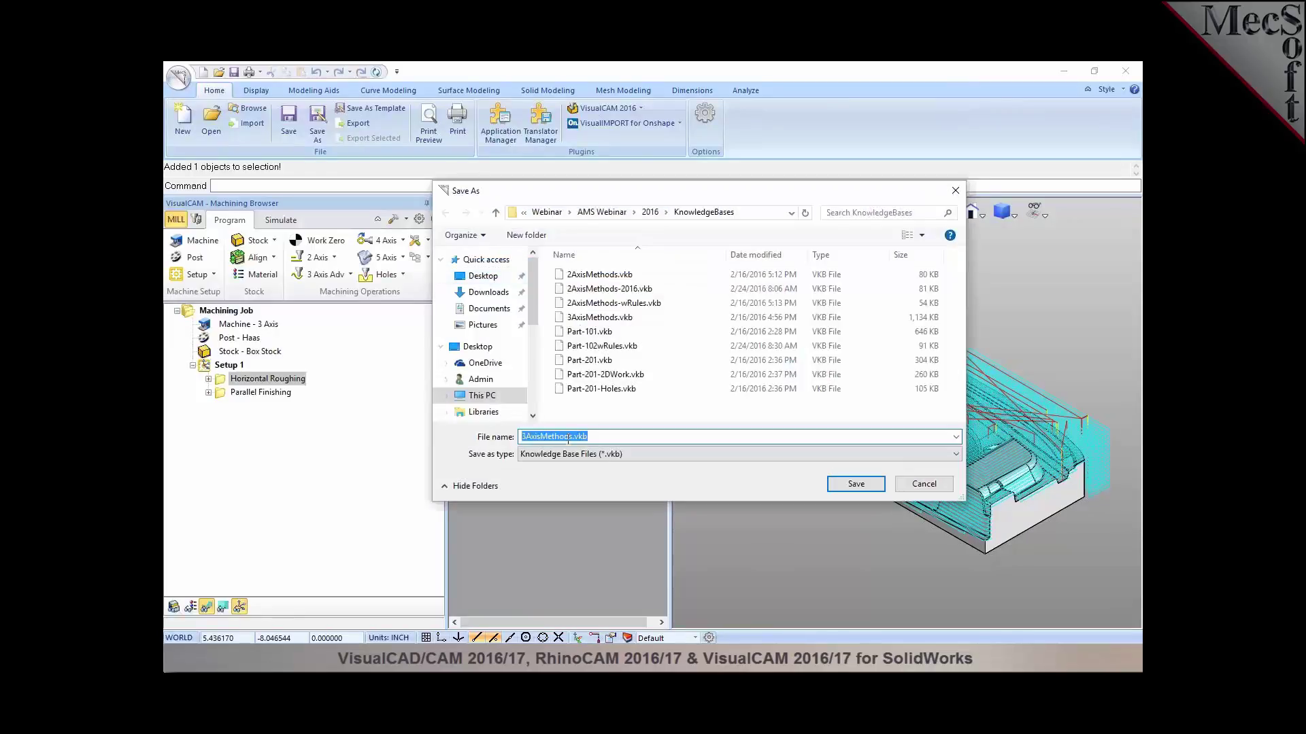
{"action": "left_click", "coordinate": [570, 441]}
{"action": "type", "text": "-2016"}
{"action": "left_click", "coordinate": [856, 484]}
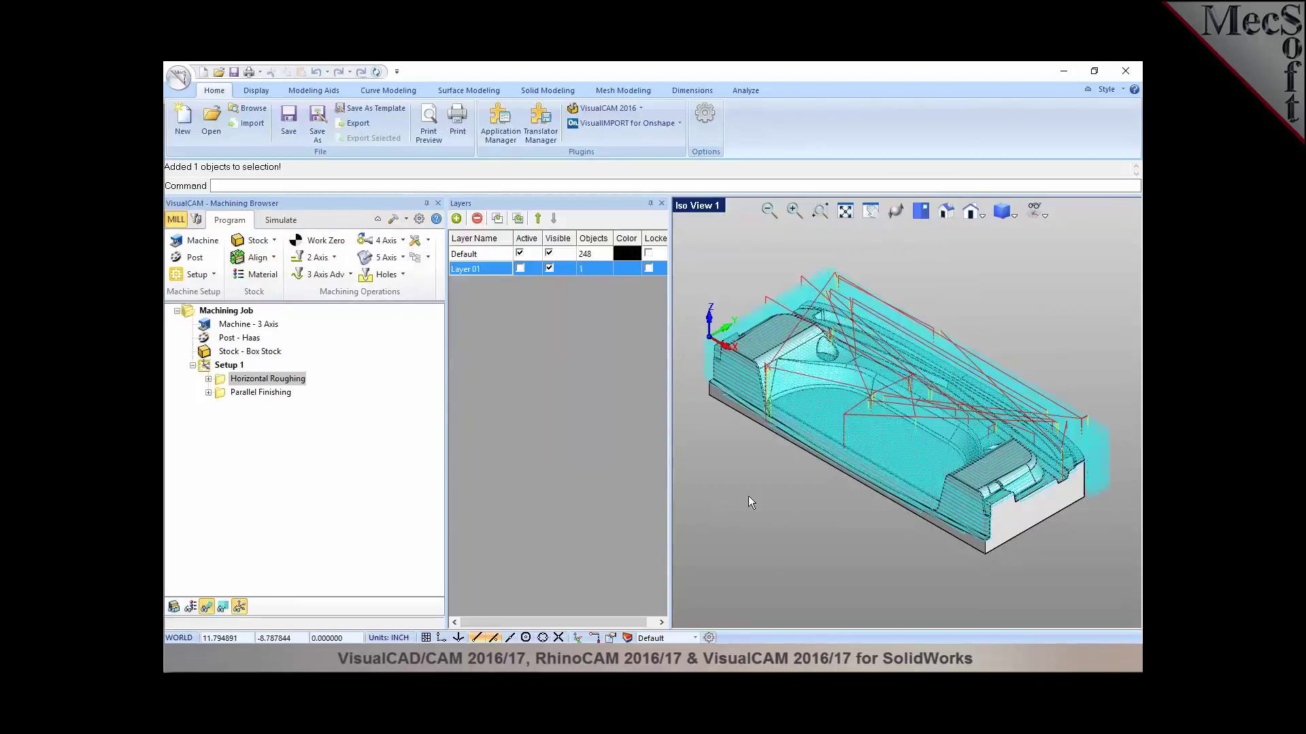
Step: Open the part file CoreBoxExample1.vcp from the KnowledgeBases folder
{"action": "key", "text": "ctrl+o"}
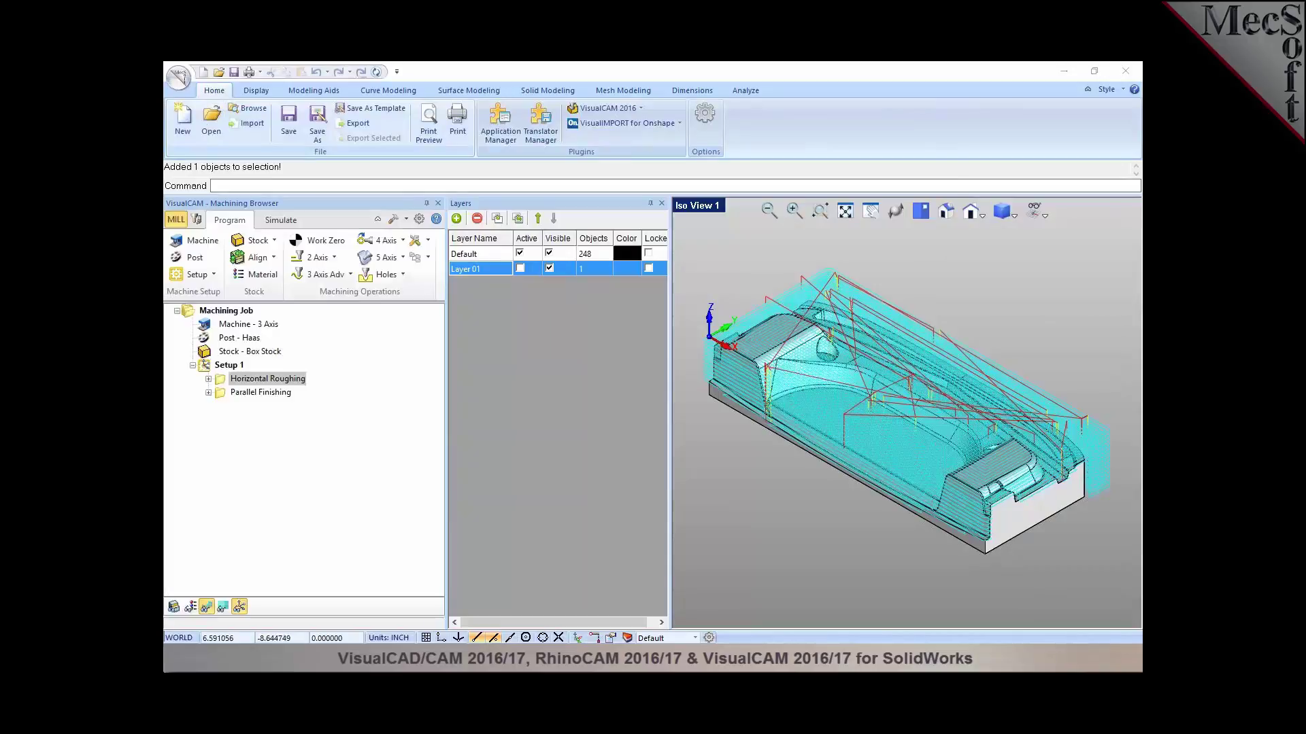
{"action": "left_click", "coordinate": [571, 318]}
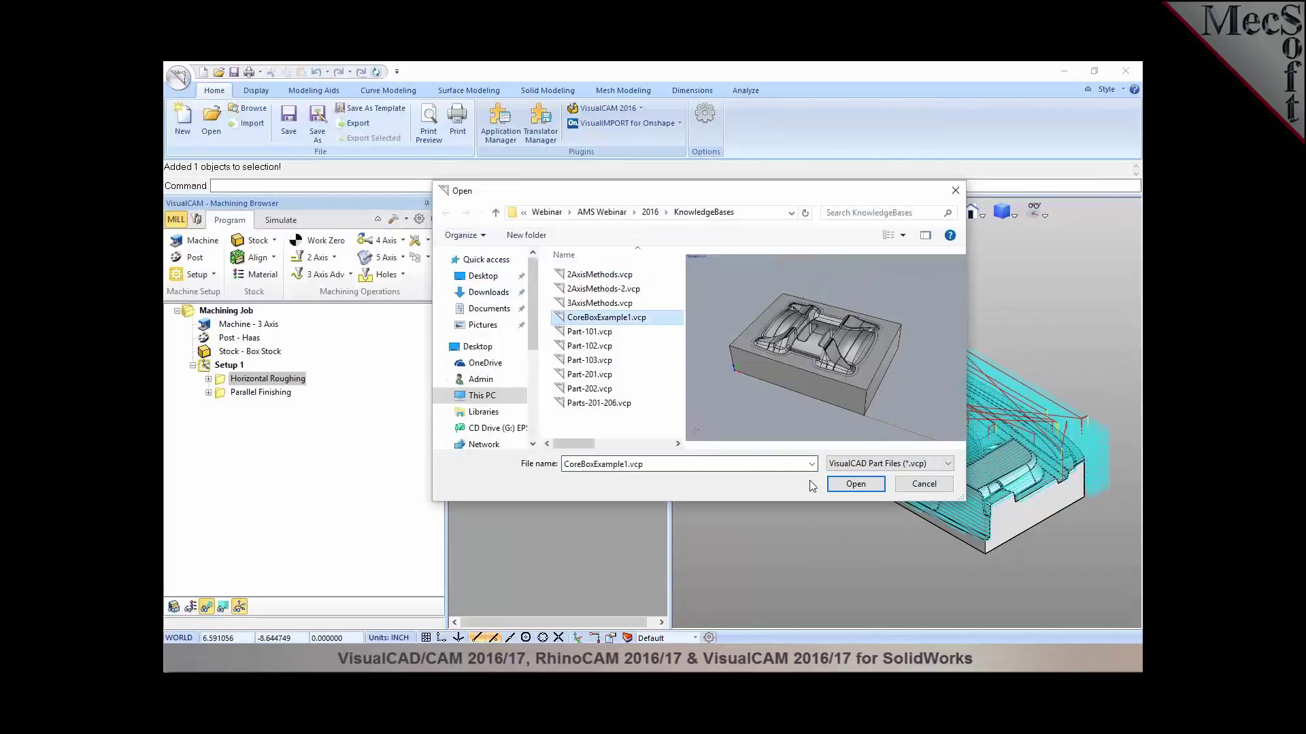
{"action": "left_click", "coordinate": [834, 485]}
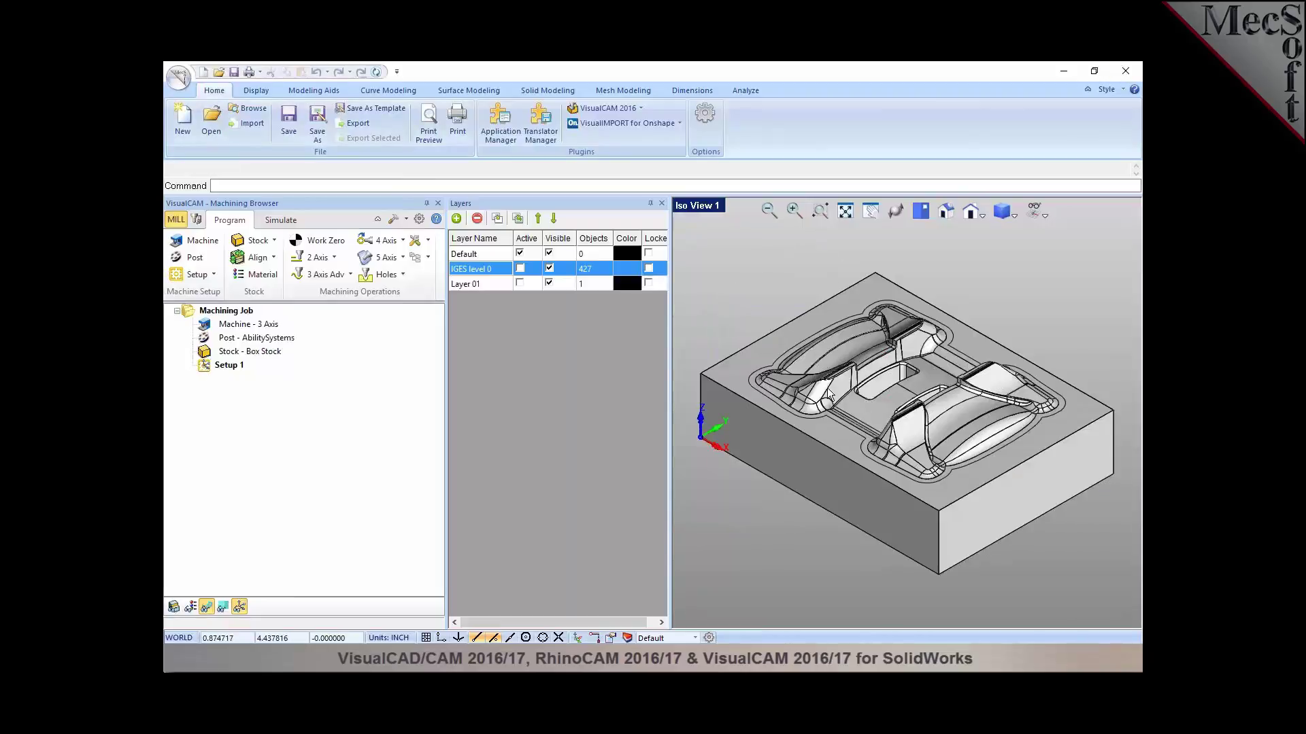
Step: Select the containment curve around the core box cavity and check its layer in the object properties
{"action": "mouse_move", "coordinate": [826, 382]}
{"action": "middle_mouse_down"}
{"action": "mouse_move", "coordinate": [847, 388]}
{"action": "mouse_move", "coordinate": [820, 416]}
{"action": "mouse_move", "coordinate": [852, 396]}
{"action": "mouse_move", "coordinate": [816, 389]}
{"action": "mouse_move", "coordinate": [826, 381]}
{"action": "middle_mouse_up"}
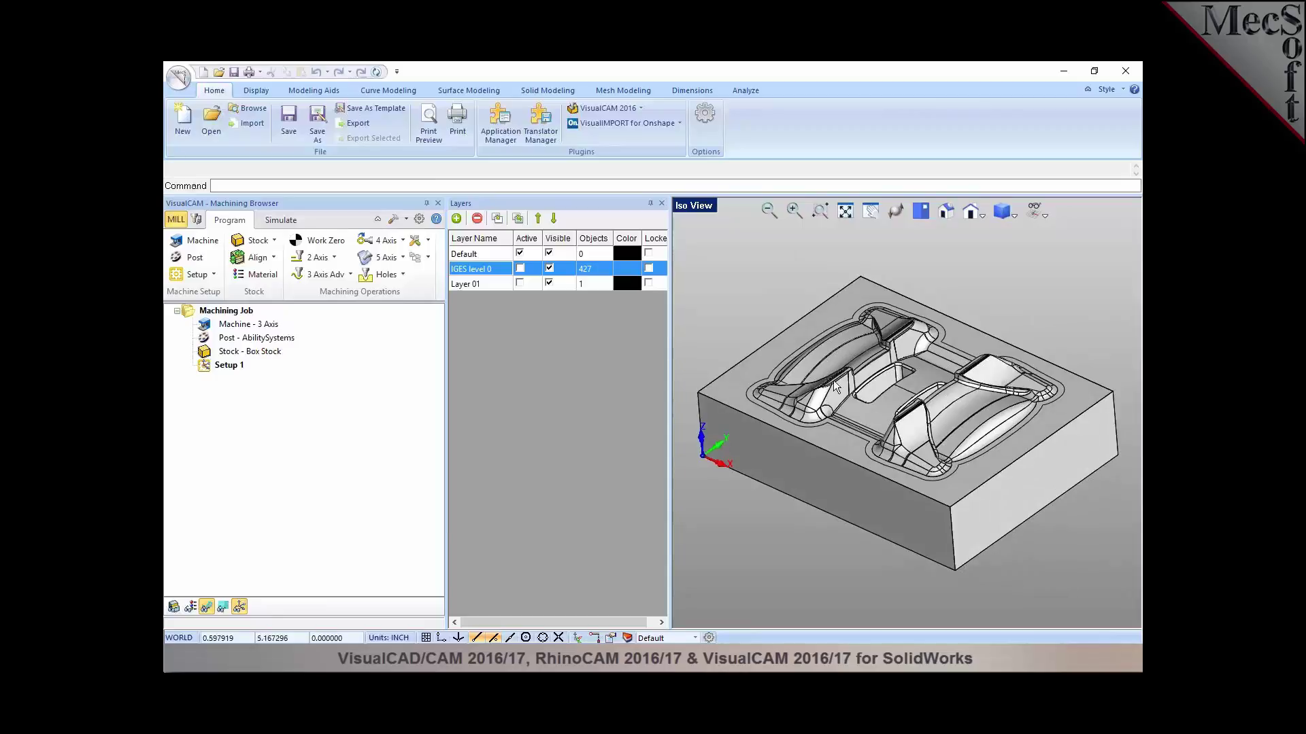
{"action": "middle_click_drag", "start_coordinate": [837, 389], "coordinate": [848, 403]}
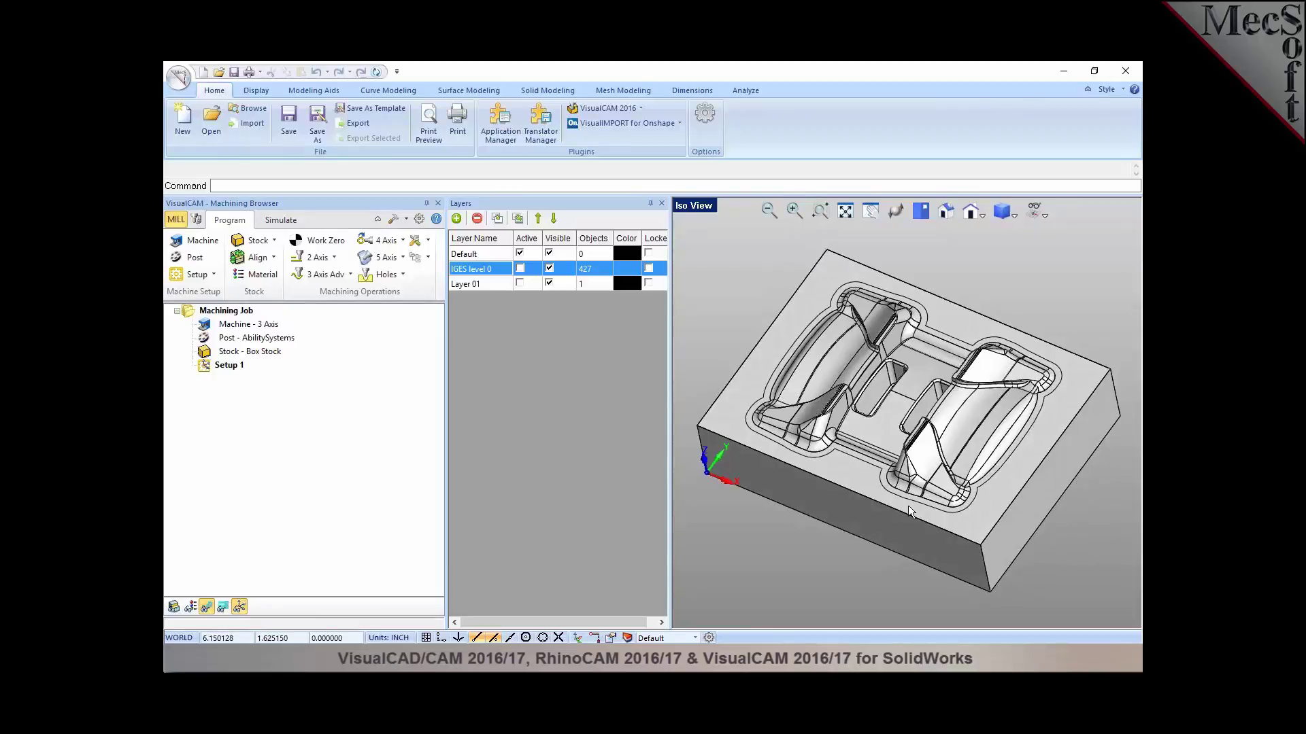
{"action": "left_click", "coordinate": [827, 455]}
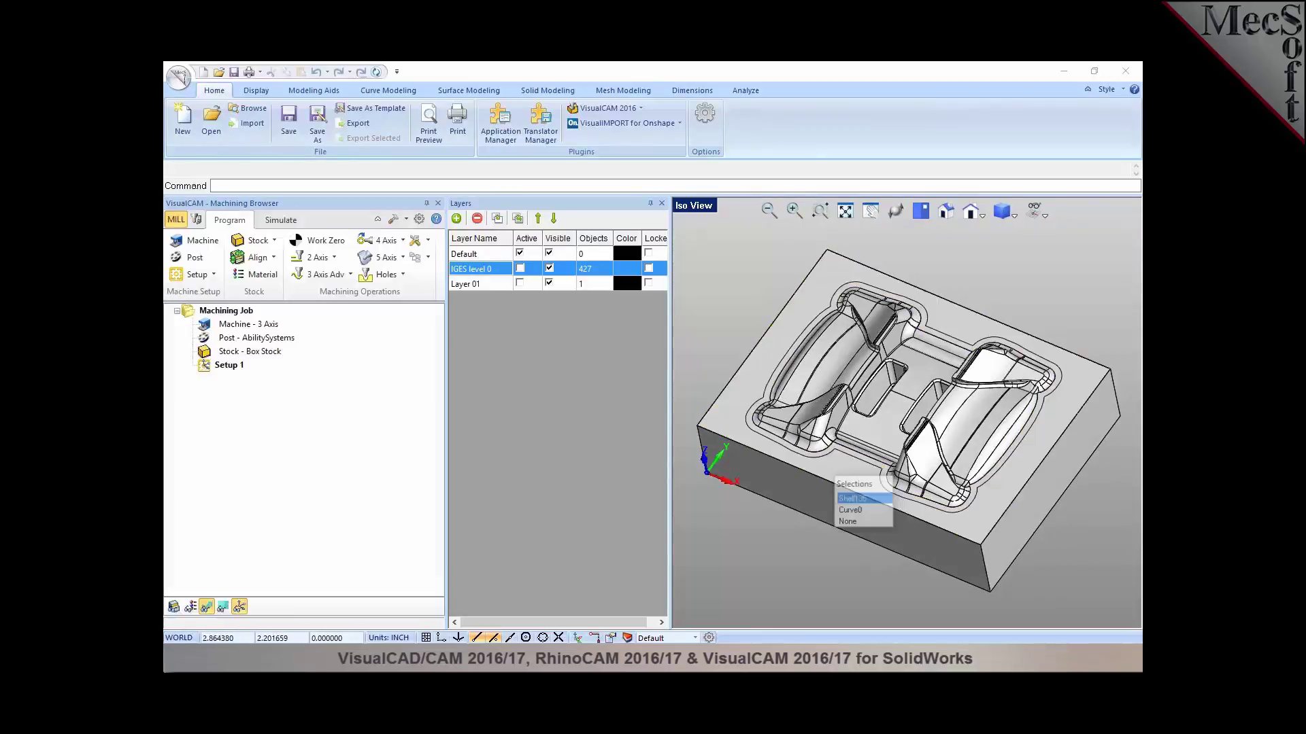
{"action": "left_click", "coordinate": [850, 499]}
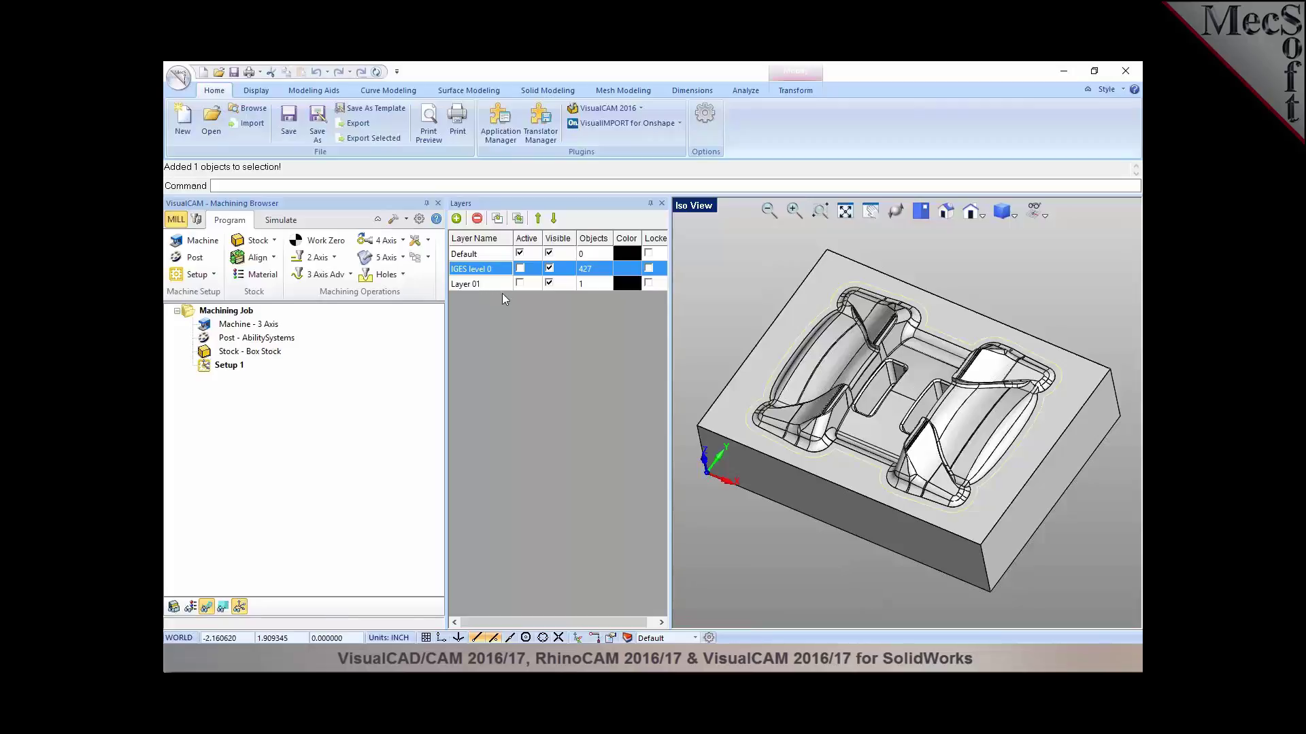
{"action": "left_click", "coordinate": [610, 638]}
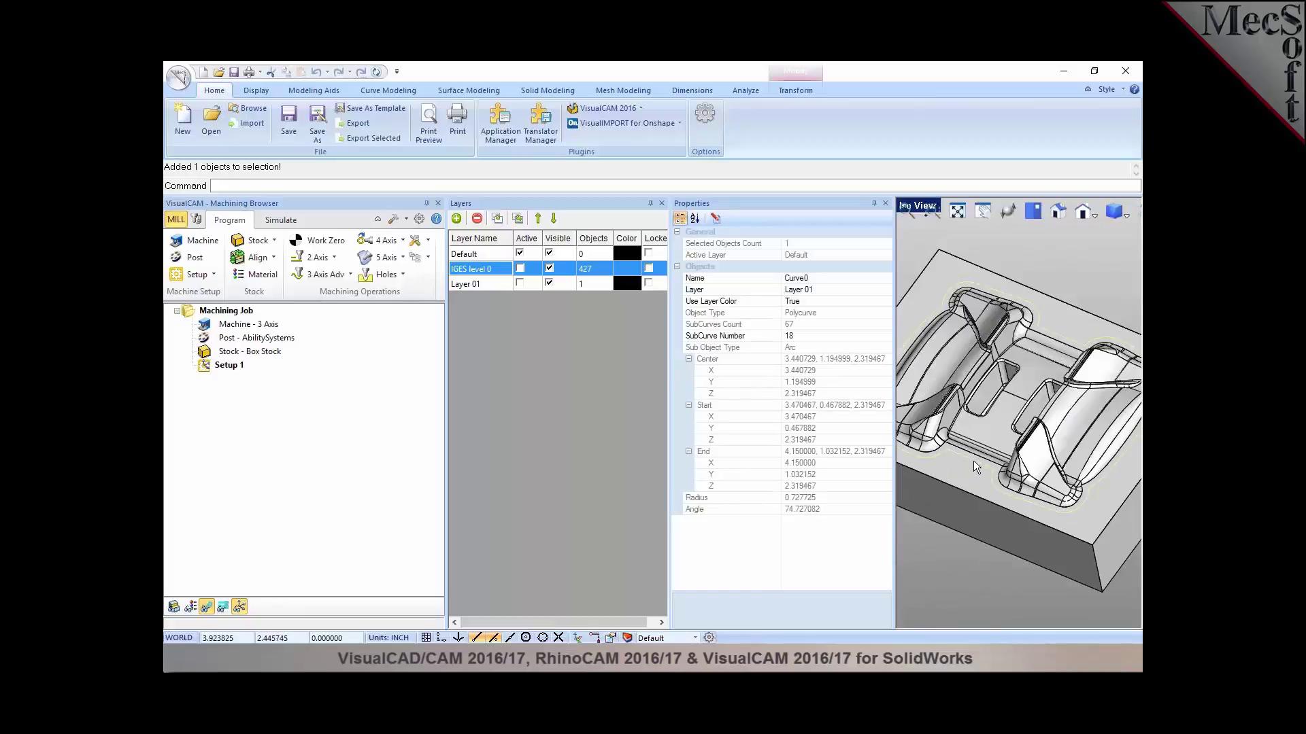
{"action": "left_click", "coordinate": [885, 202]}
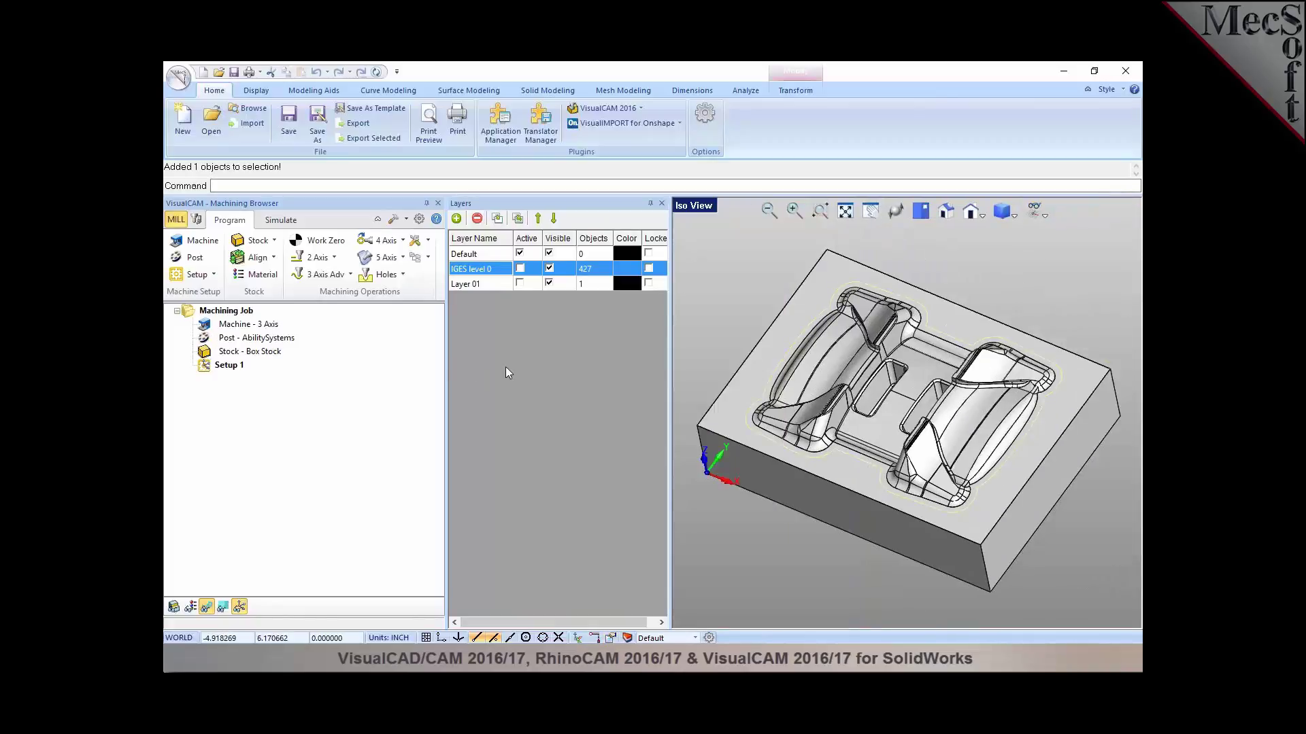
Step: Replace the layer list with the Machining Objects browser and load 3AxisMethods-2016.vkb into K-Bases, declining to set selection rules
{"action": "left_click", "coordinate": [661, 203]}
{"action": "left_click", "coordinate": [196, 219]}
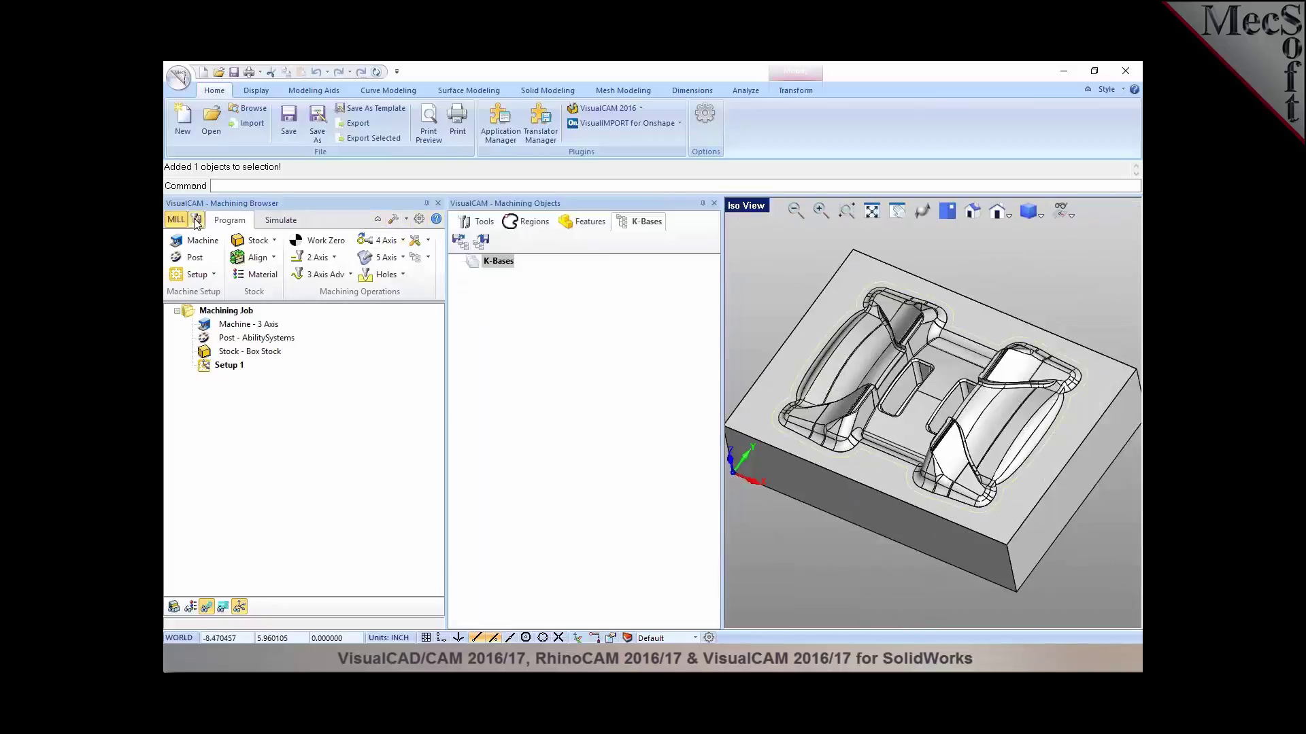
{"action": "left_click", "coordinate": [458, 242]}
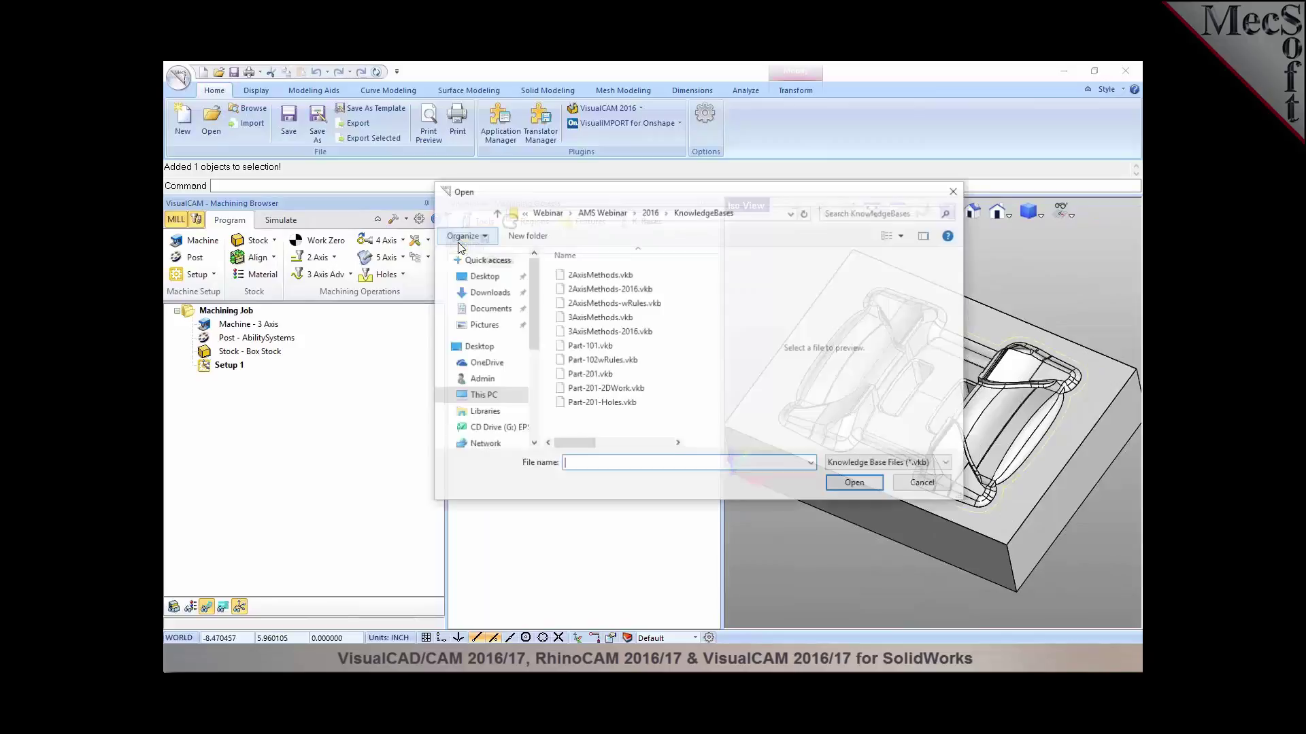
{"action": "left_click", "coordinate": [589, 332]}
{"action": "left_click", "coordinate": [854, 484]}
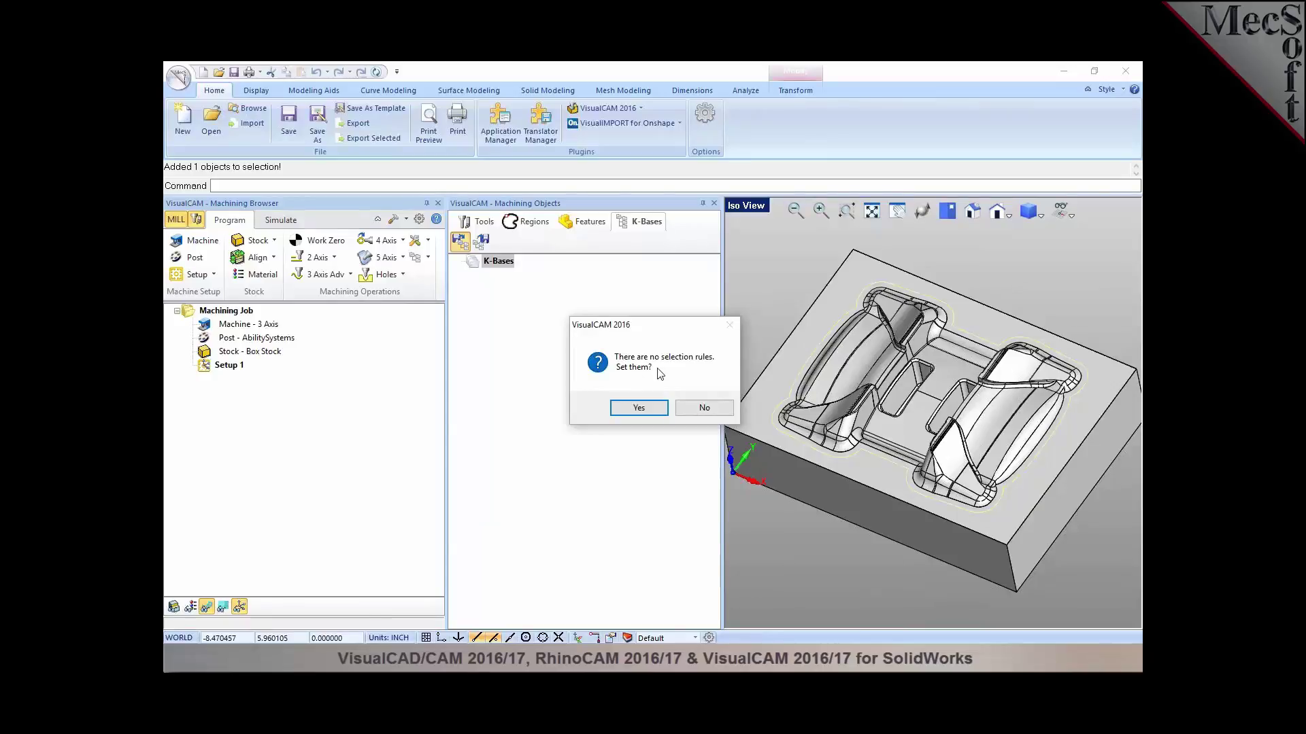
{"action": "left_click", "coordinate": [701, 409]}
Step: Set the selection rules of the knowledge base's Parallel Finishing operation to select geometry from Layer 01
{"action": "left_click", "coordinate": [500, 305]}
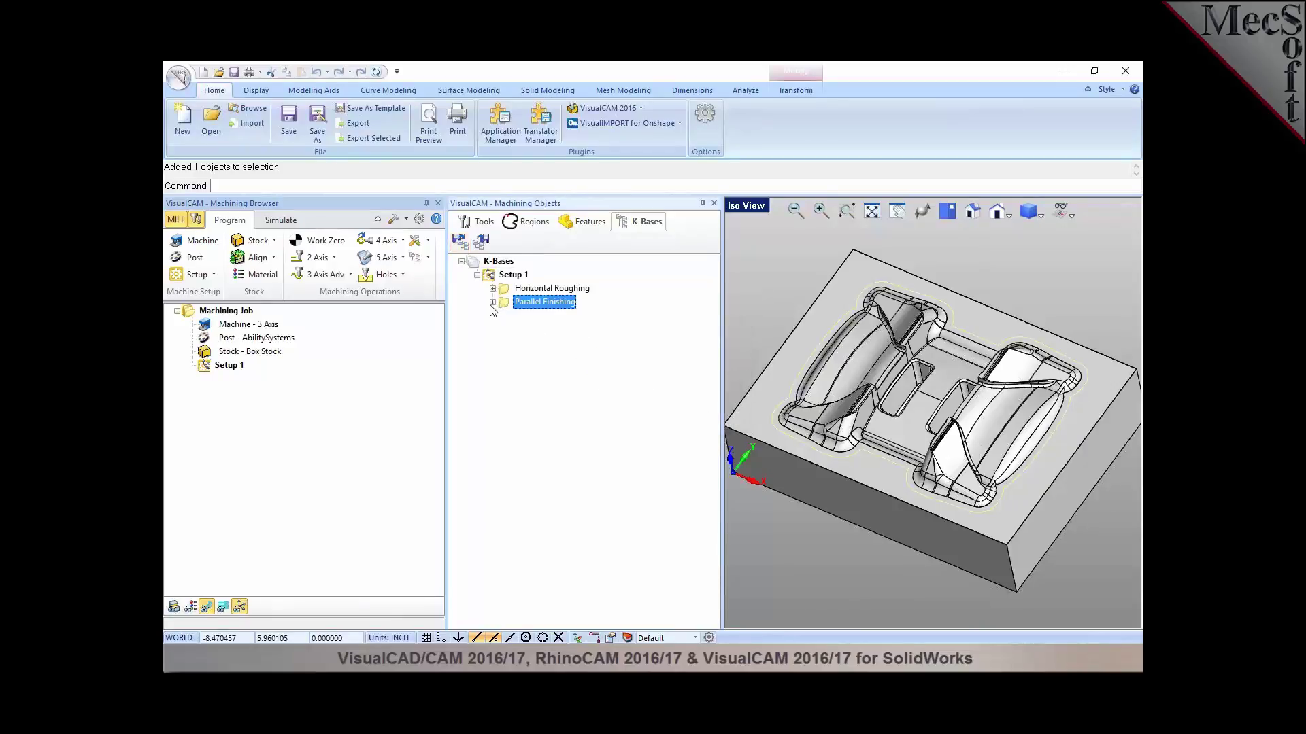
{"action": "left_click", "coordinate": [492, 303]}
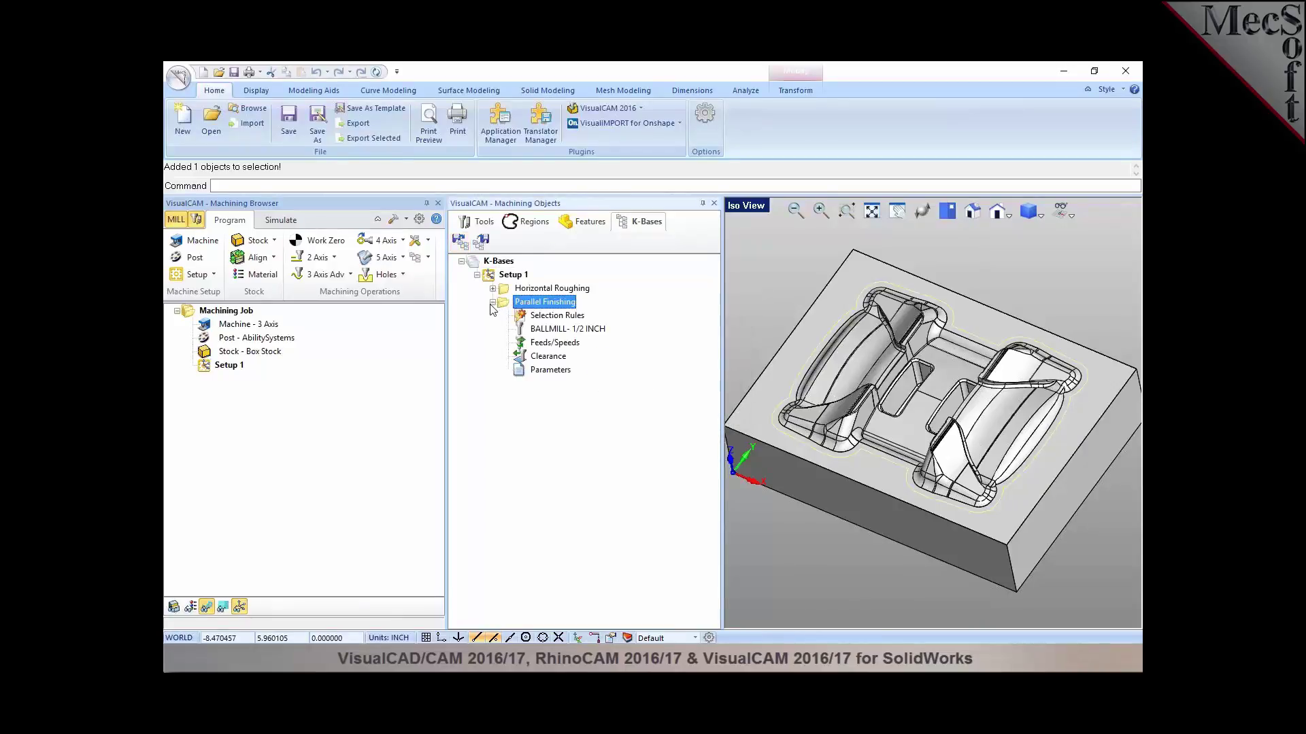
{"action": "double_click", "coordinate": [537, 316]}
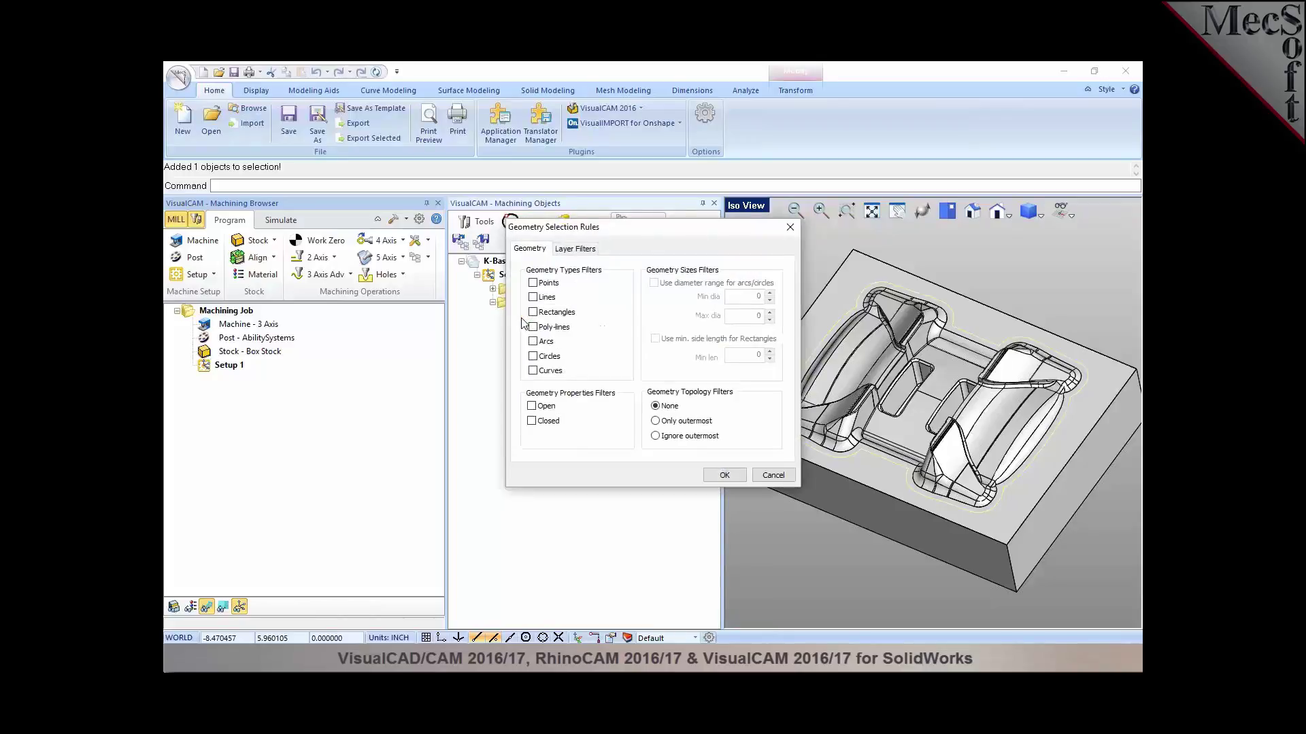
{"action": "left_click", "coordinate": [572, 250]}
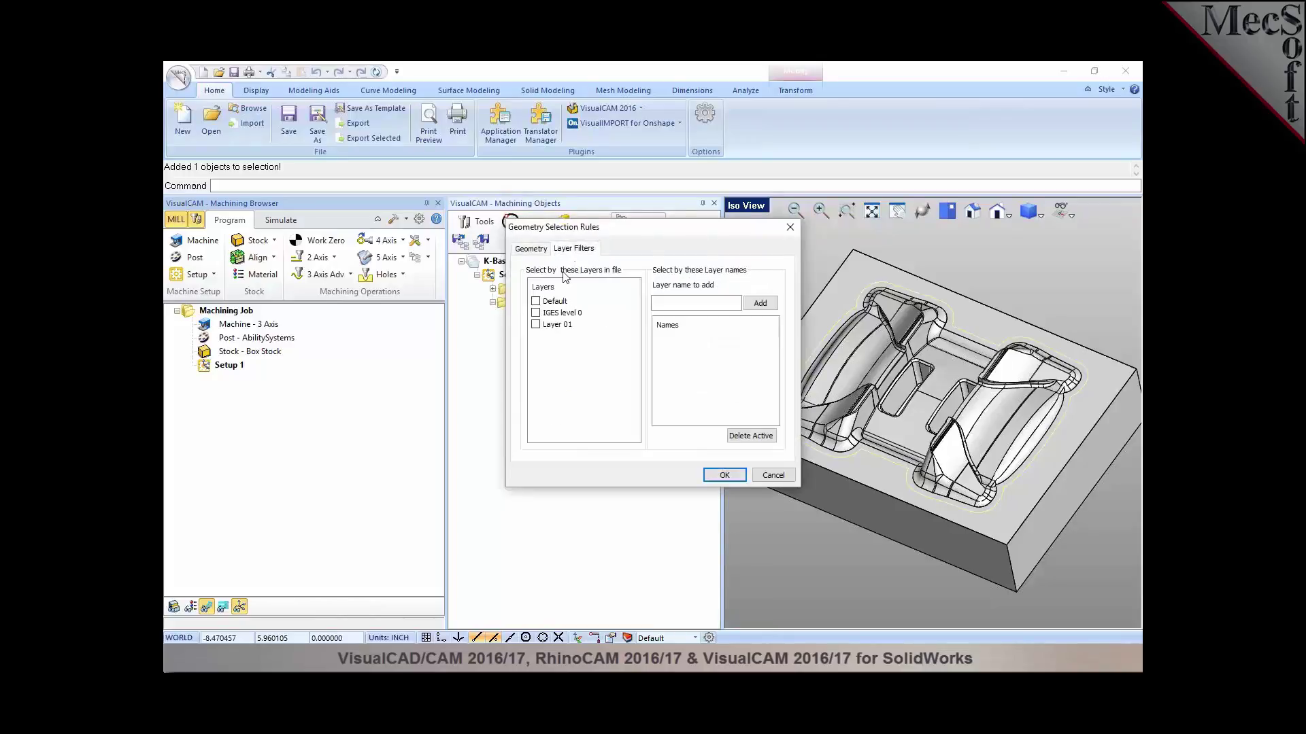
{"action": "left_click", "coordinate": [536, 325]}
{"action": "left_click", "coordinate": [724, 476]}
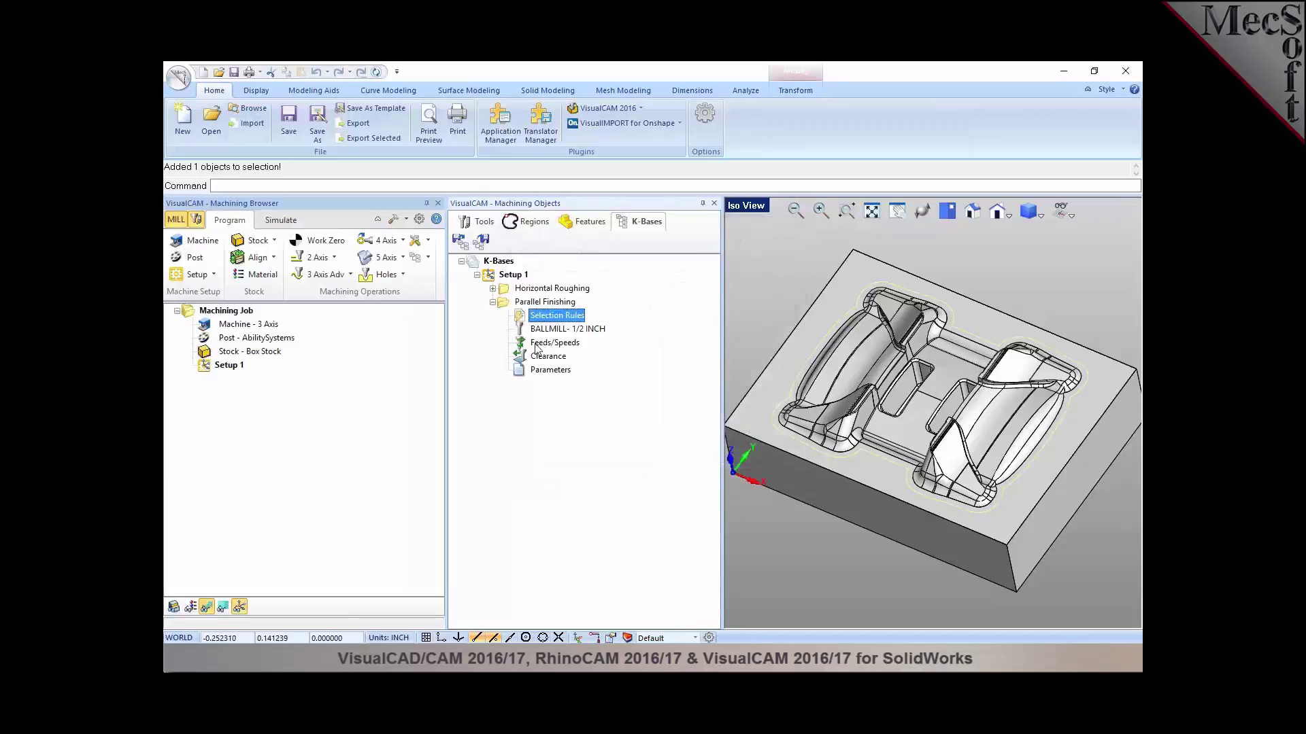
Step: Save Setup 1 of the edited knowledge base as CoreBoxExample1.vkb
{"action": "left_click", "coordinate": [493, 277]}
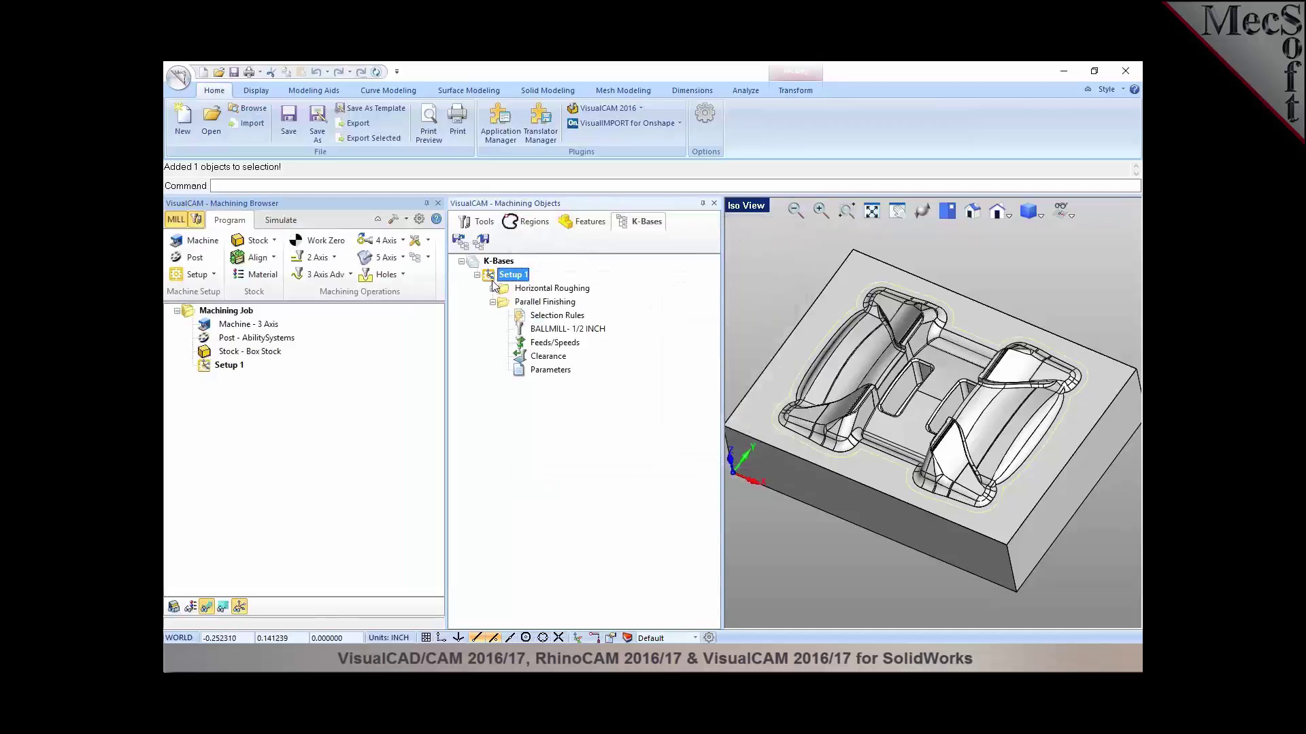
{"action": "left_click", "coordinate": [481, 242]}
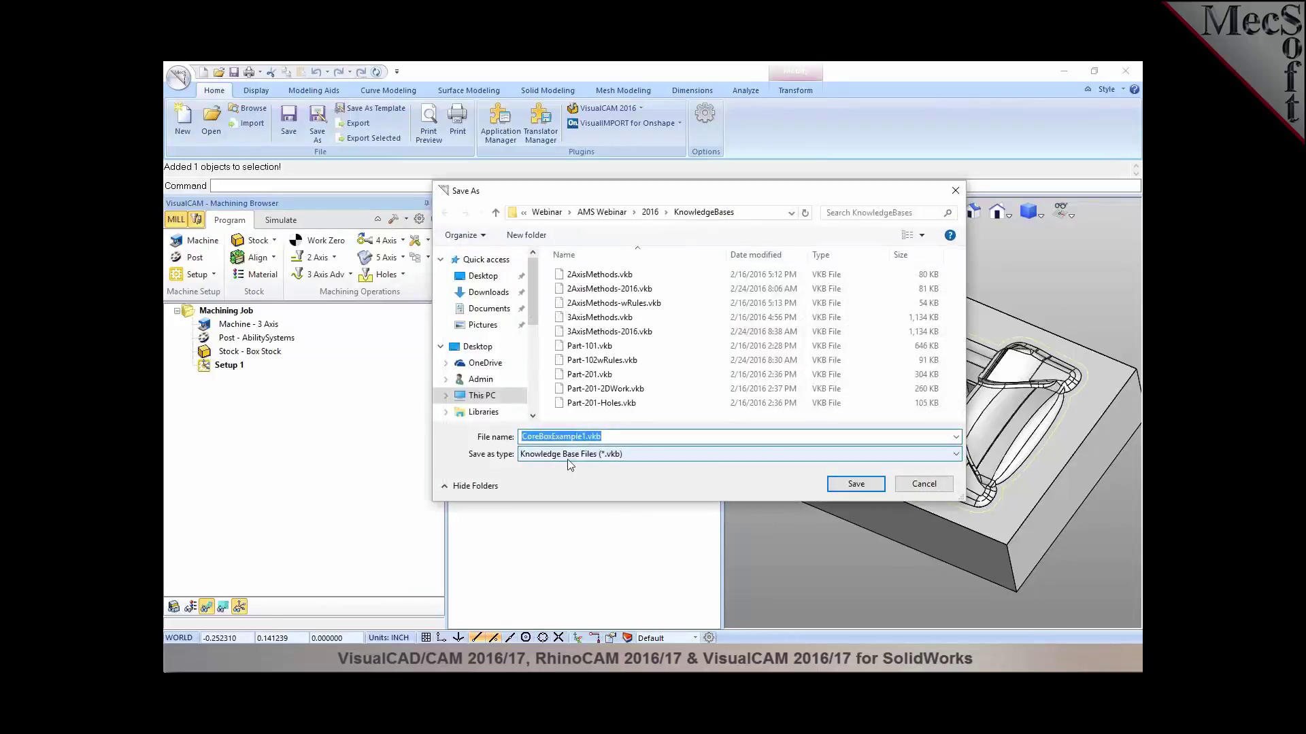
{"action": "type", "text": "CoreBoxExample"}
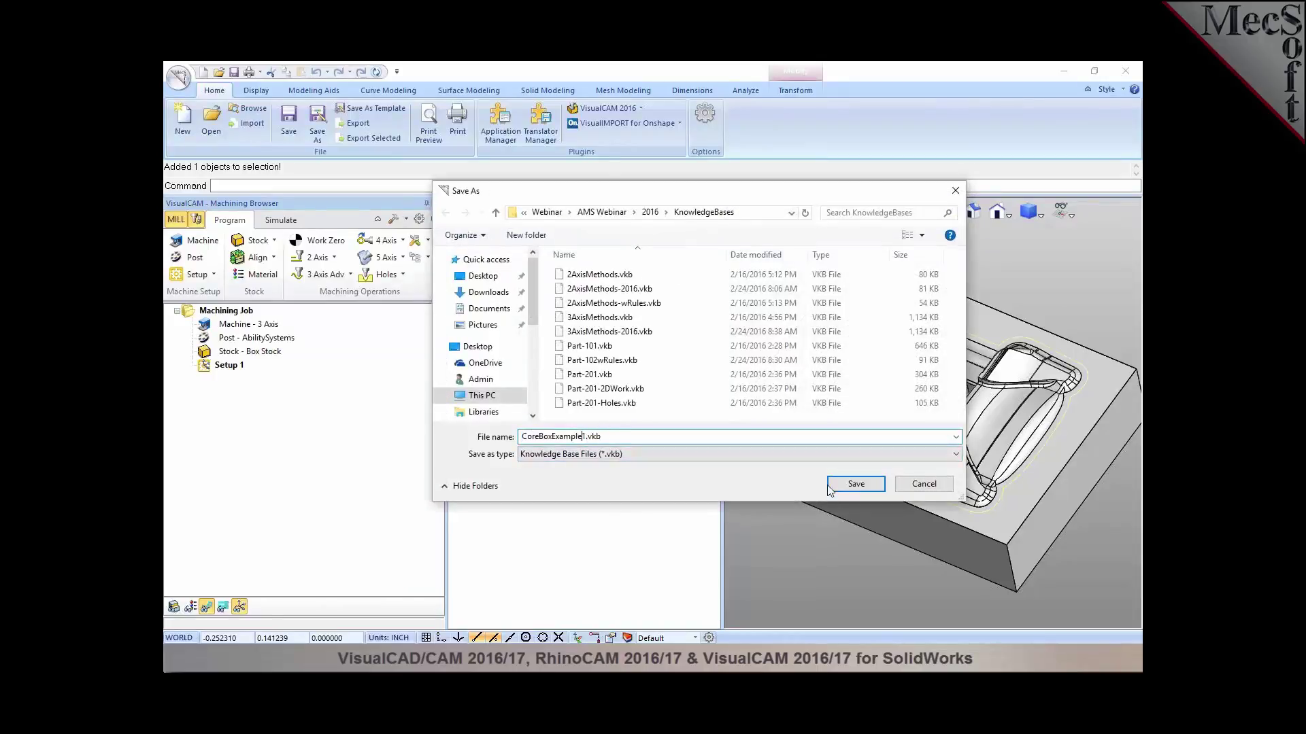
{"action": "left_click", "coordinate": [851, 485]}
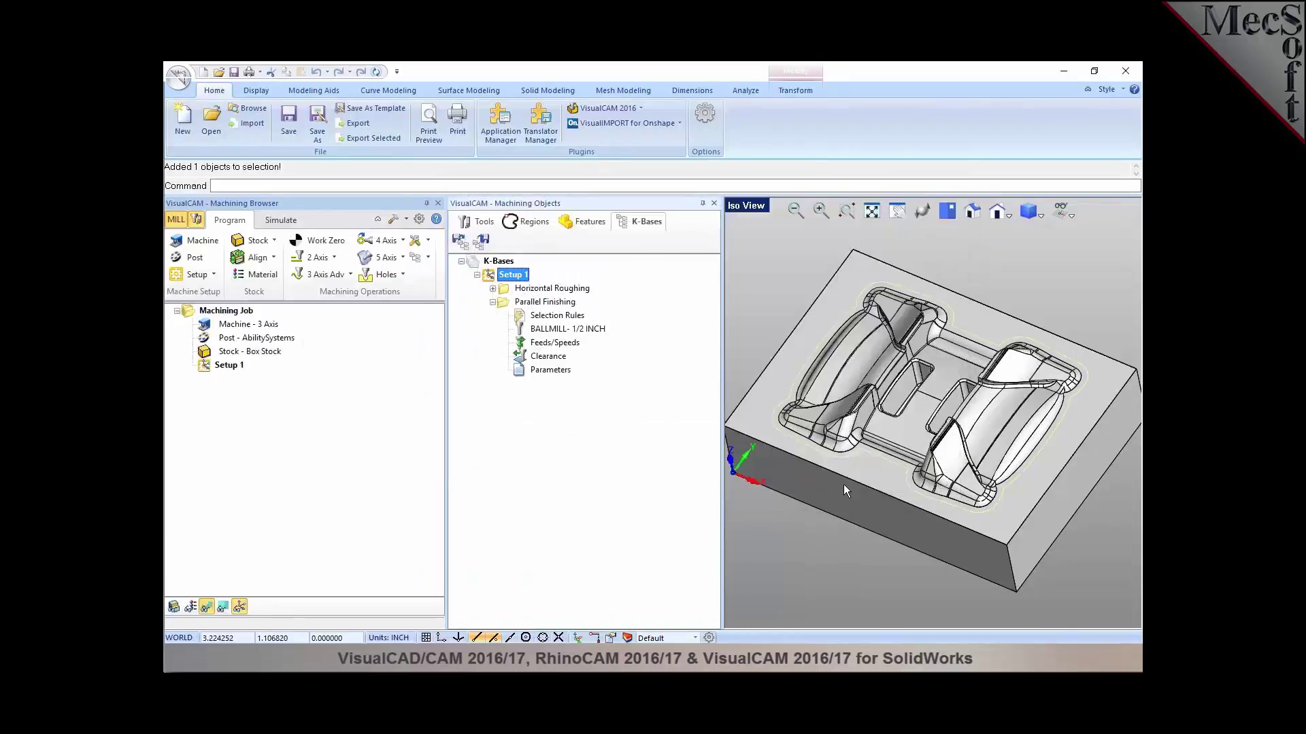
Step: Load the knowledge base CoreBoxExample1.vkb into the core box machining job
{"action": "left_click", "coordinate": [425, 259]}
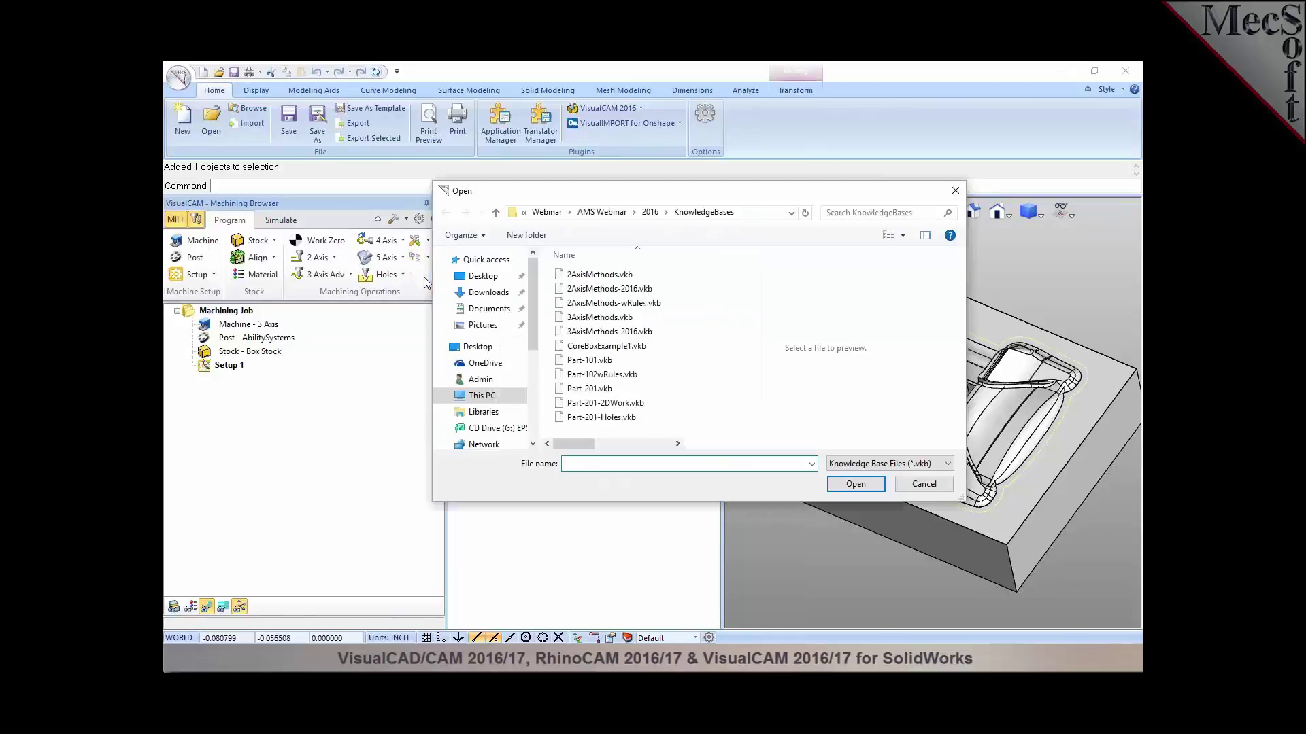
{"action": "left_click", "coordinate": [576, 348]}
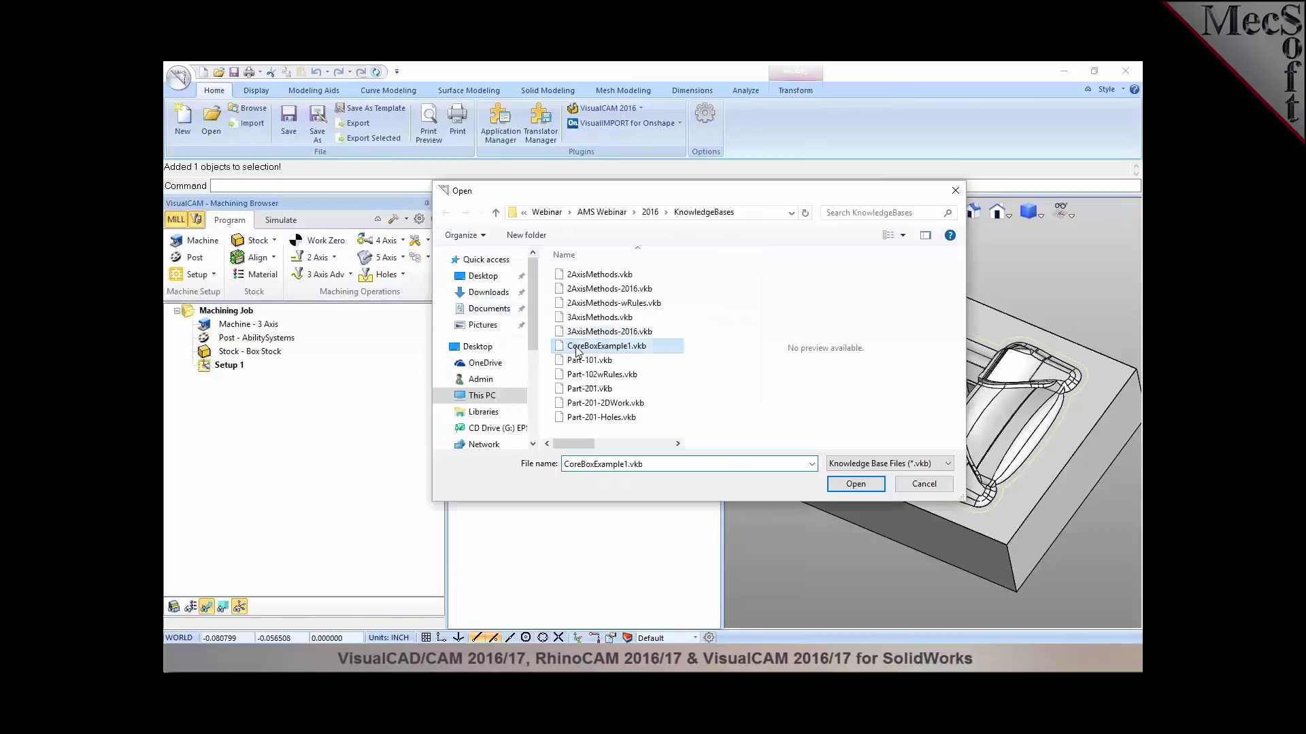
{"action": "left_click", "coordinate": [848, 483]}
Step: Check which containment regions are assigned to the loaded Horizontal Roughing and Parallel Finishing operations
{"action": "left_click", "coordinate": [243, 381]}
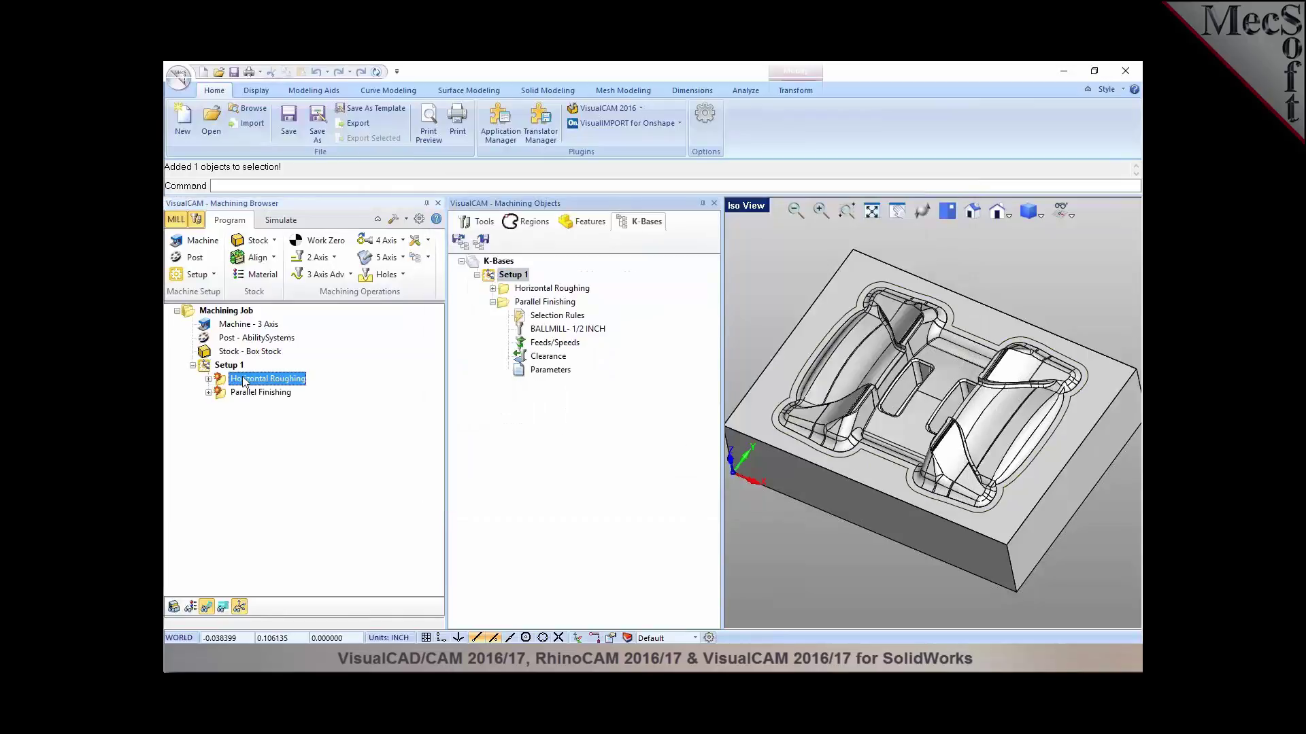
{"action": "left_click", "coordinate": [241, 393]}
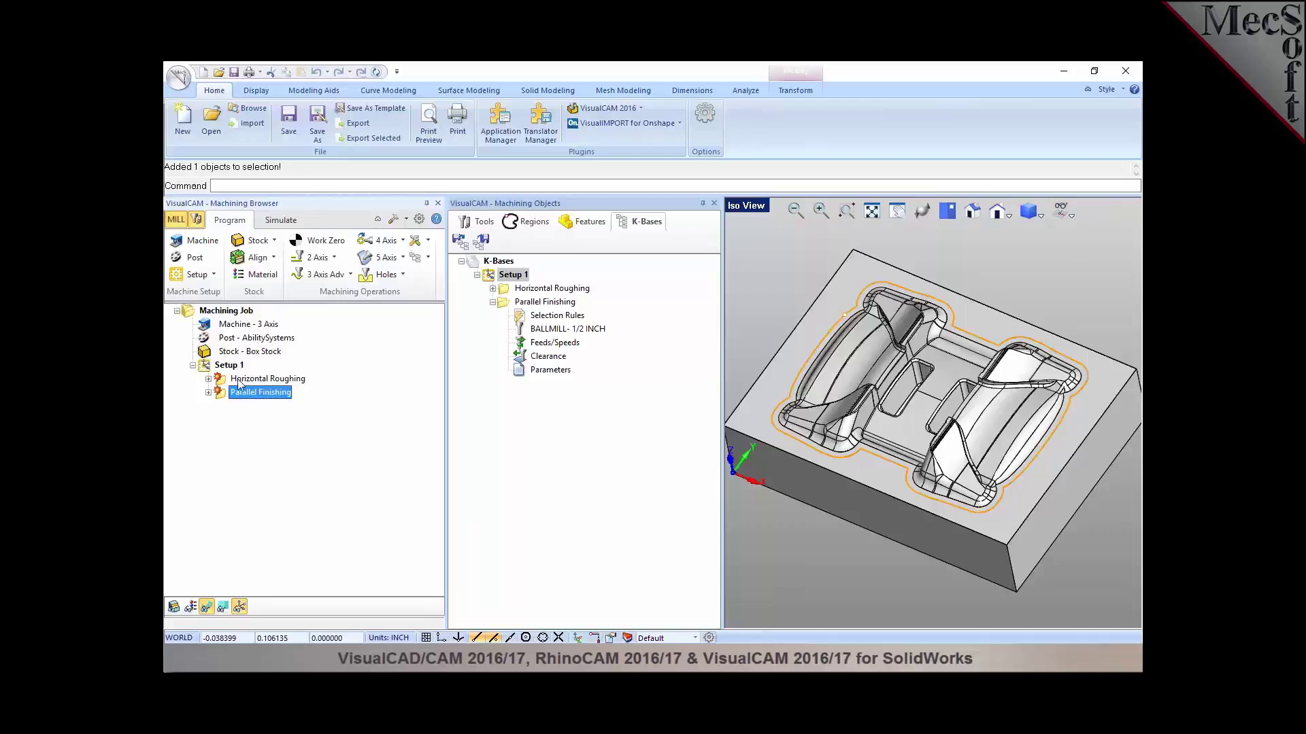
{"action": "left_click", "coordinate": [240, 381]}
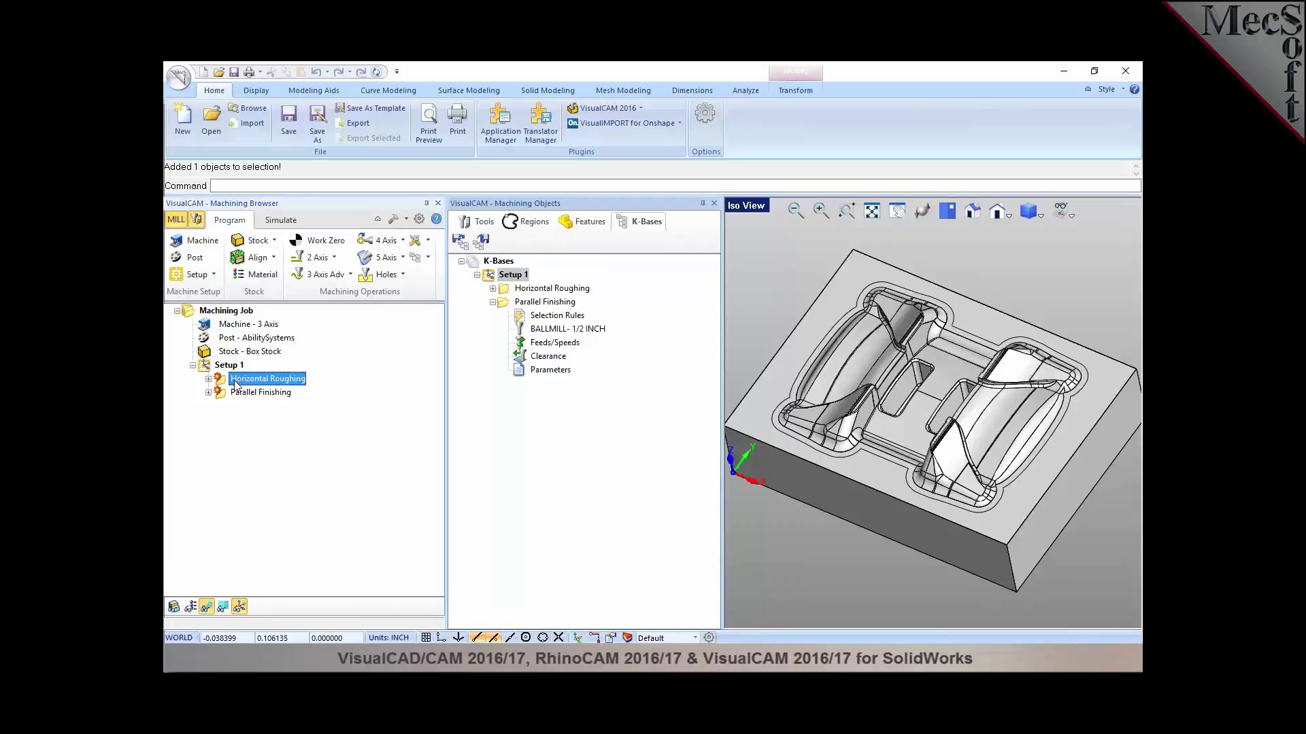
{"action": "left_click", "coordinate": [240, 394]}
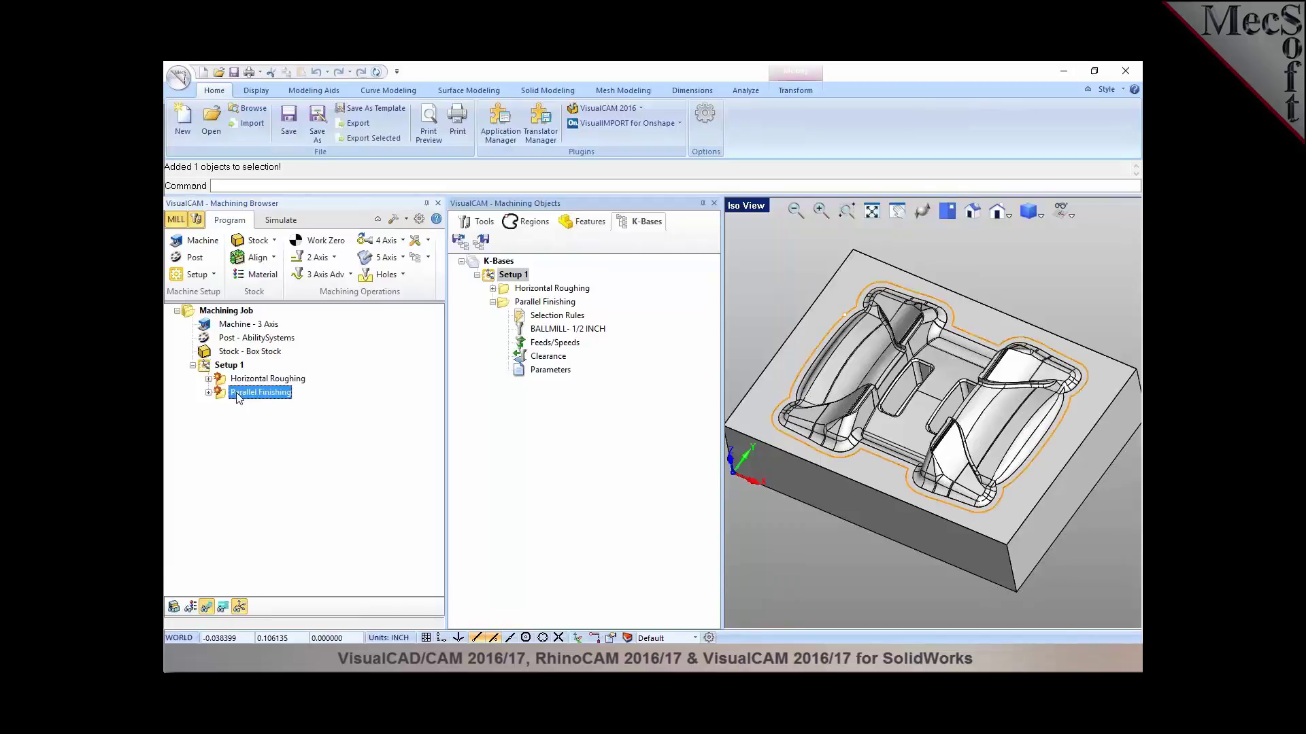
Step: Regenerate the toolpaths of all operations in Setup 1 of the machining job
{"action": "left_click", "coordinate": [216, 368]}
{"action": "right_click", "coordinate": [215, 370]}
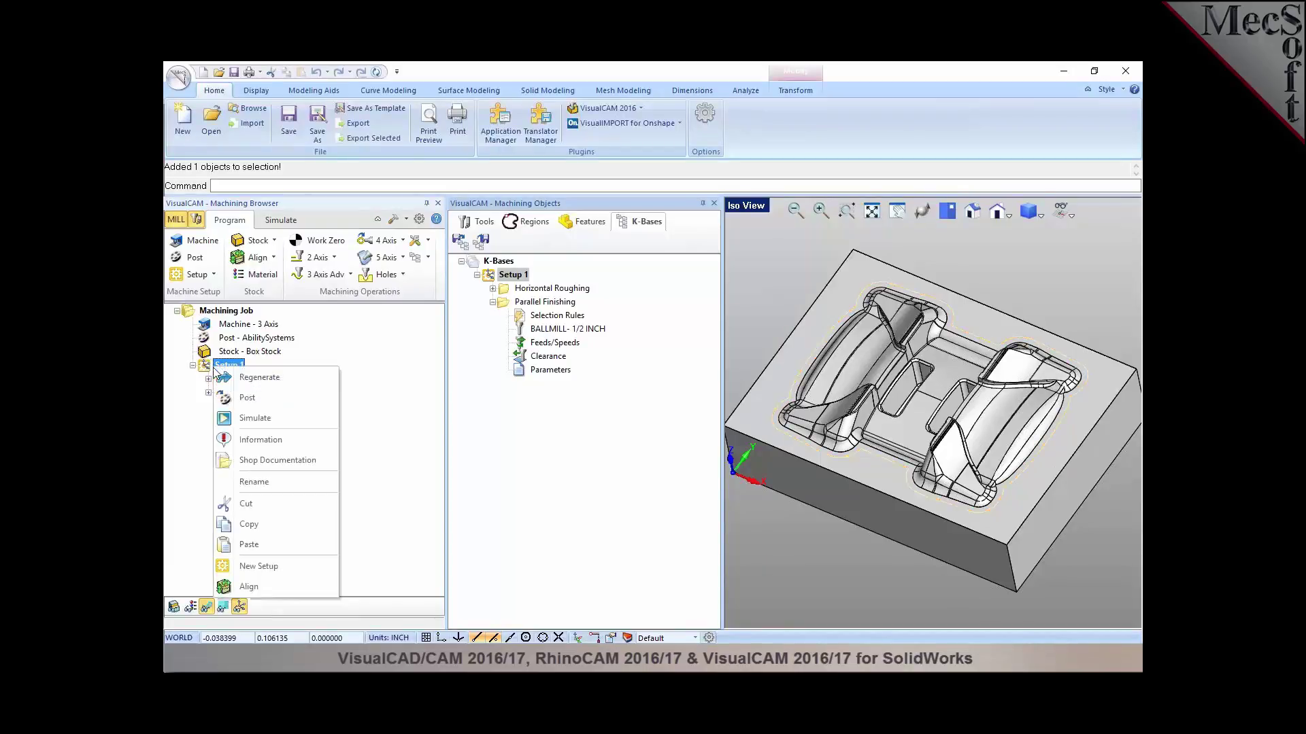
{"action": "left_click", "coordinate": [223, 378]}
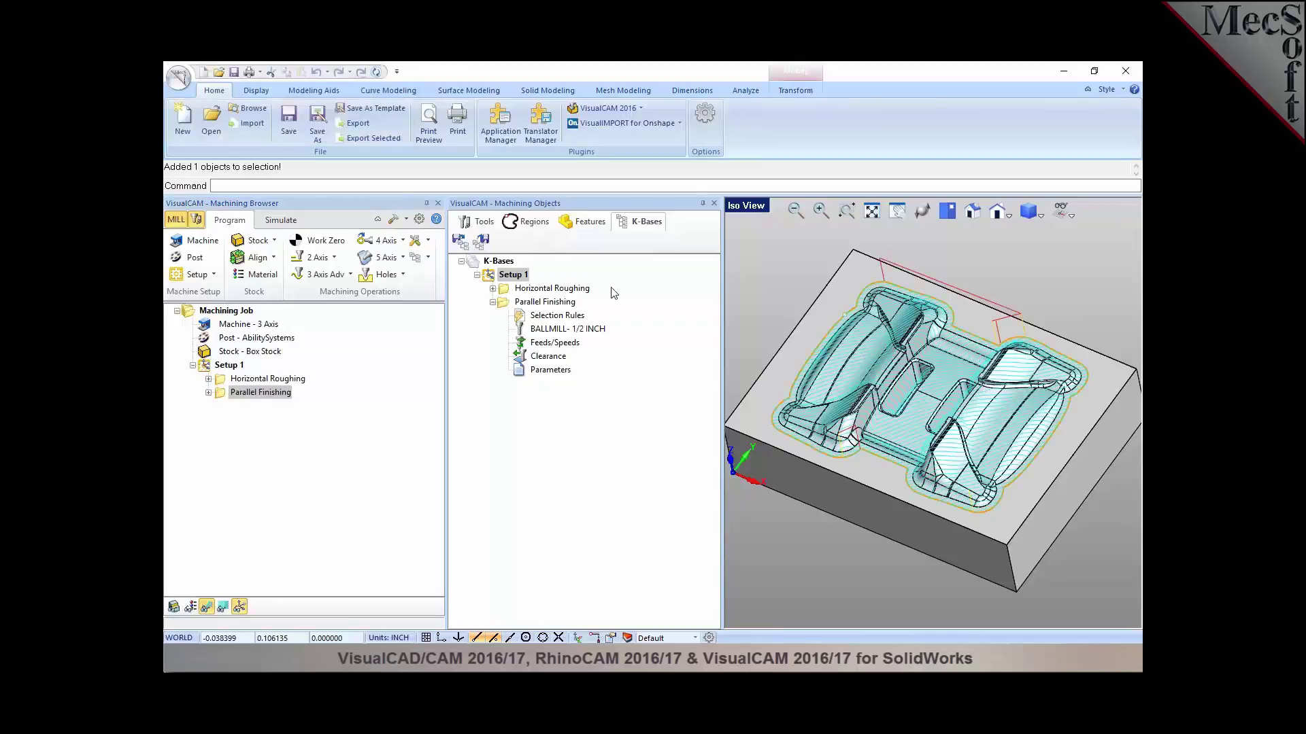
Step: Close the Machining Objects browser and examine the parallel finishing toolpath on the core box
{"action": "mouse_move", "coordinate": [891, 373]}
{"action": "right_mouse_down"}
{"action": "mouse_move", "coordinate": [911, 385]}
{"action": "mouse_move", "coordinate": [892, 395]}
{"action": "mouse_move", "coordinate": [902, 388]}
{"action": "right_mouse_up"}
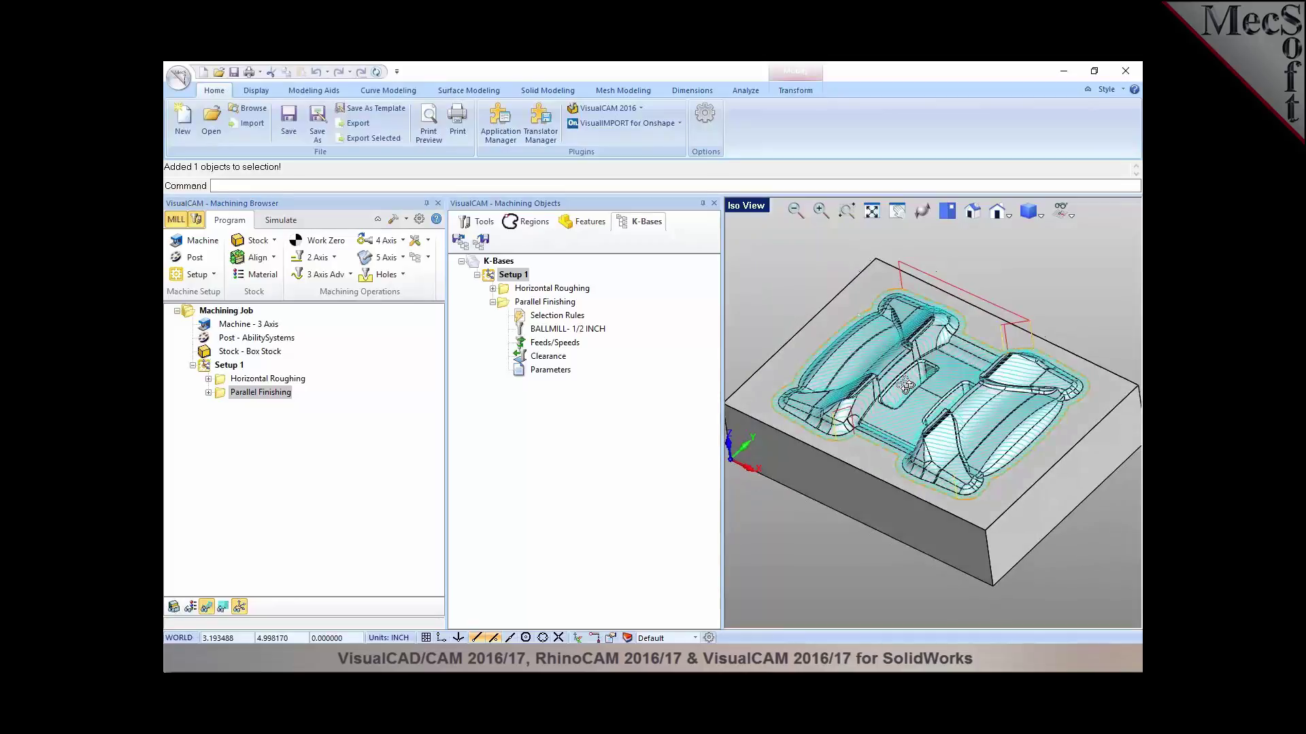
{"action": "left_click", "coordinate": [714, 204]}
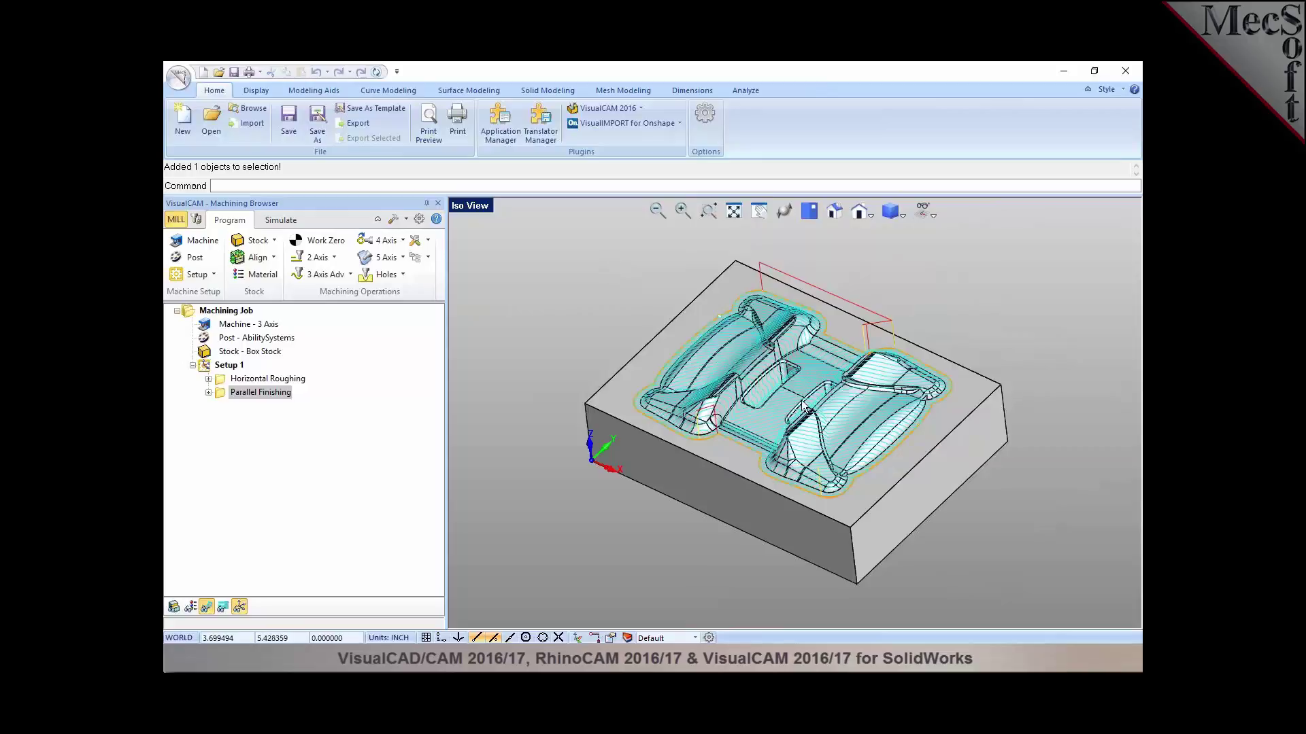
{"action": "right_click_drag", "start_coordinate": [804, 407], "coordinate": [812, 393]}
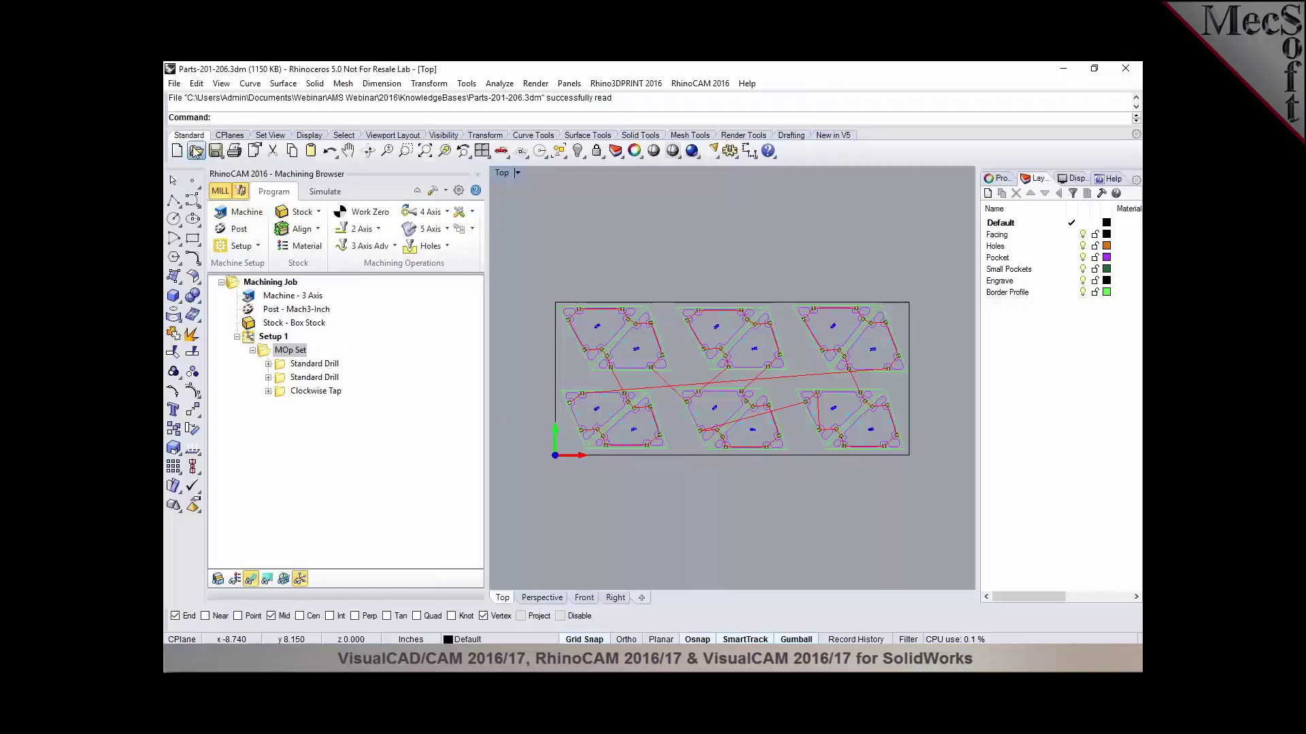
Step: In Rhinoceros with RhinoCAM, open the part file 2AxisMethods.3dm from the KnowledgeBases folder
{"action": "left_click", "coordinate": [196, 151]}
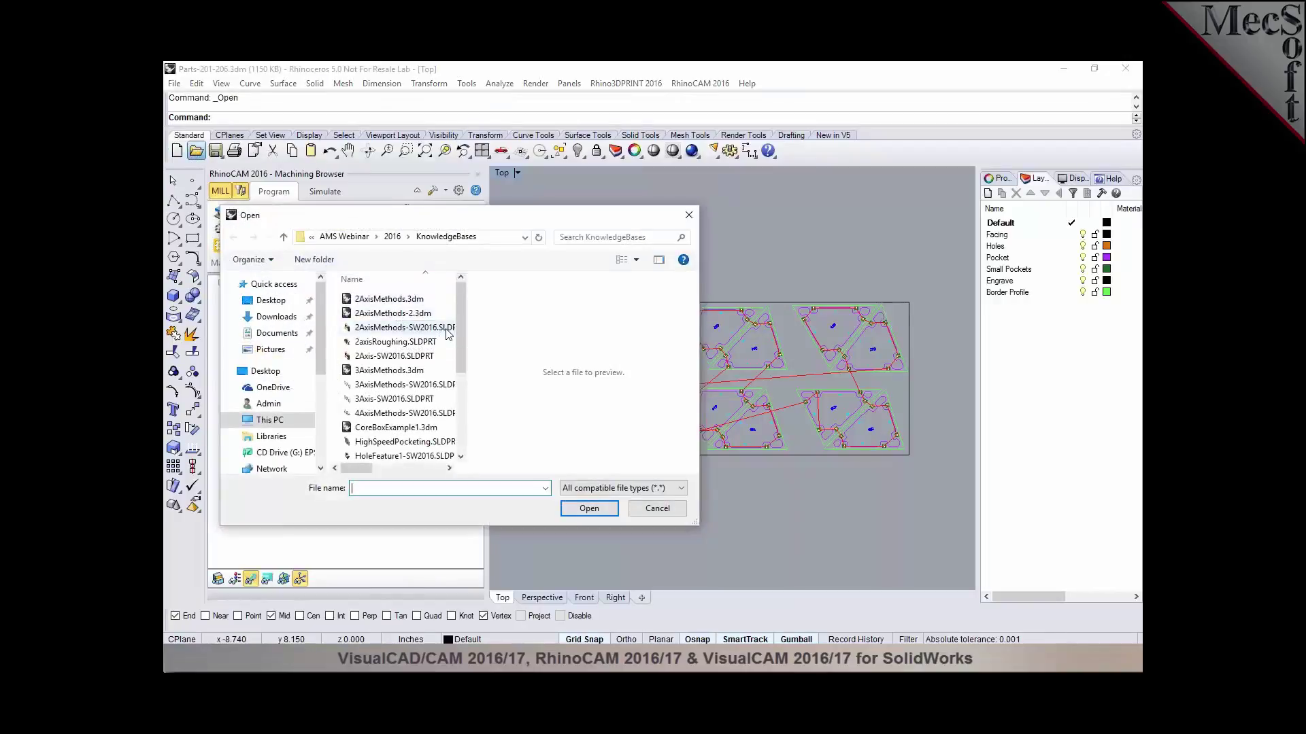
{"action": "left_click", "coordinate": [406, 302]}
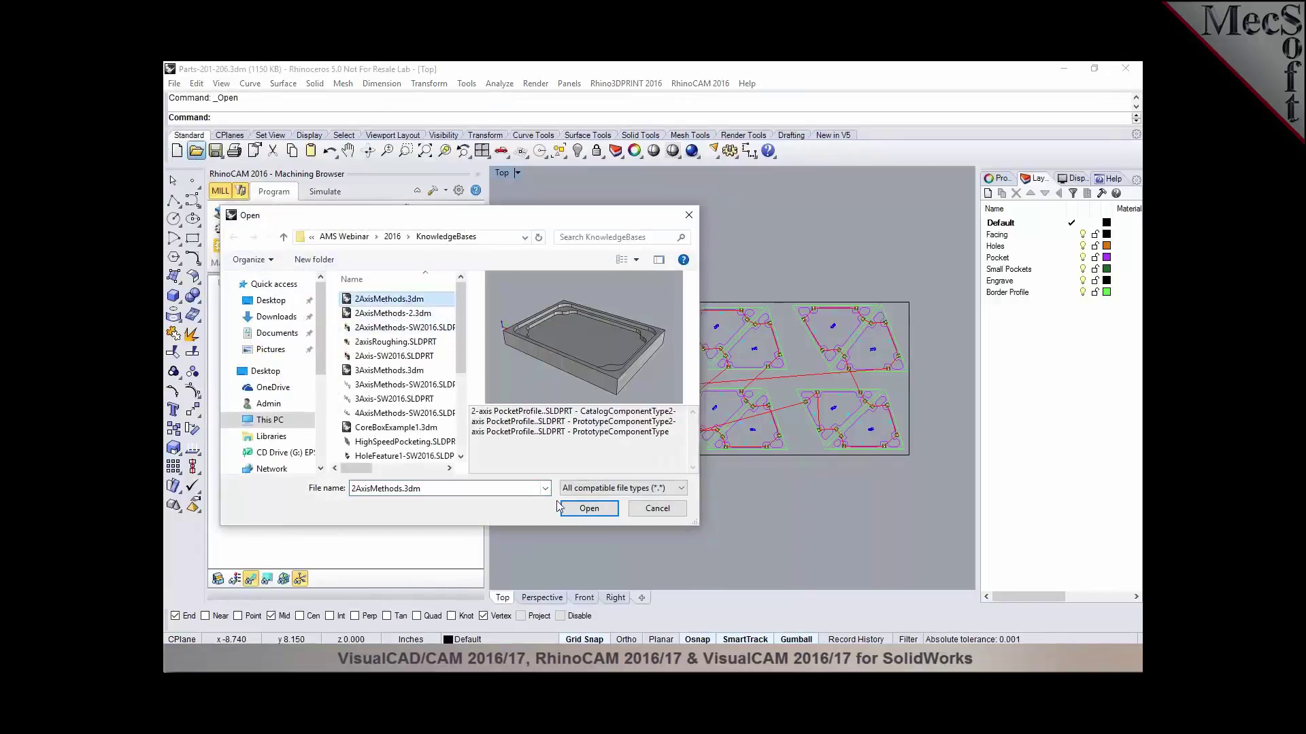
{"action": "left_click", "coordinate": [589, 513]}
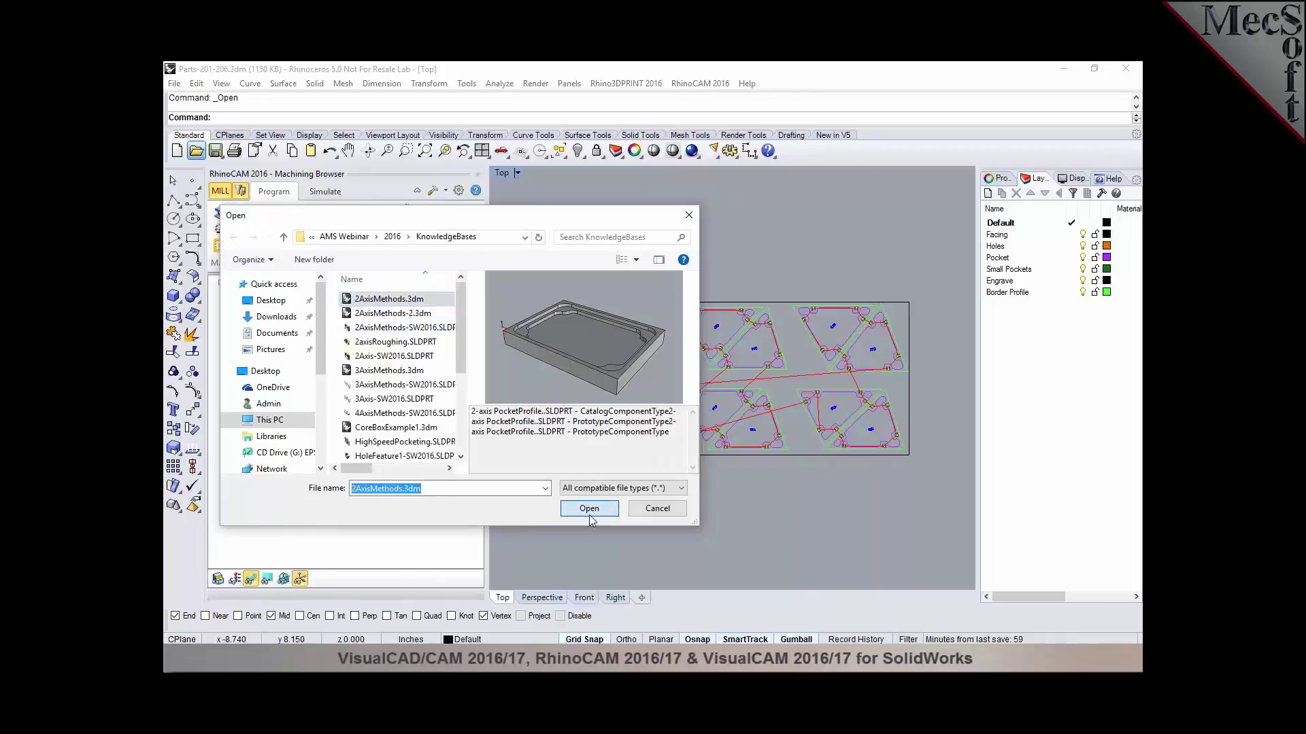
Step: Examine the toolpaths of the facing, two pocketing and profiling operations in Setup 1
{"action": "scroll", "coordinate": [742, 454], "scroll_direction": "down", "scroll_amount": 4}
{"action": "scroll", "coordinate": [720, 449], "scroll_direction": "up", "scroll_amount": 2}
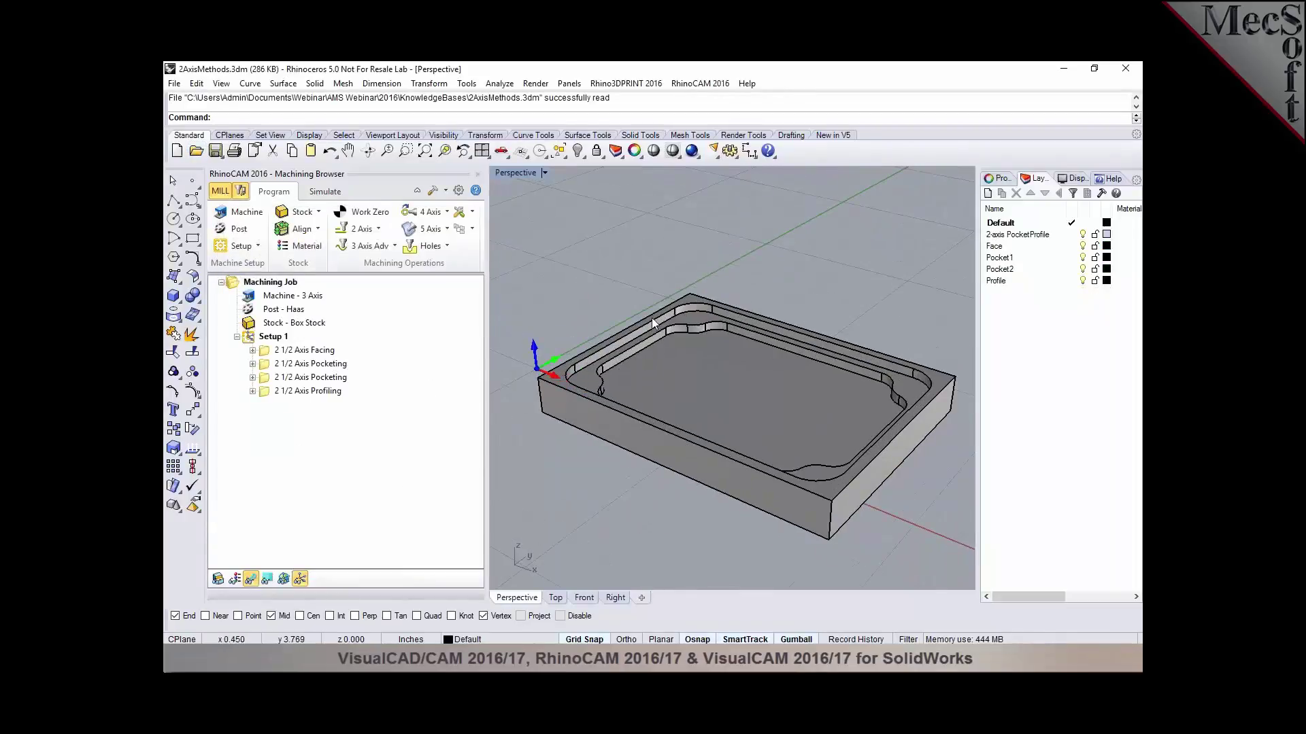
{"action": "left_click", "coordinate": [327, 353]}
{"action": "left_click", "coordinate": [320, 364]}
{"action": "left_click", "coordinate": [317, 378]}
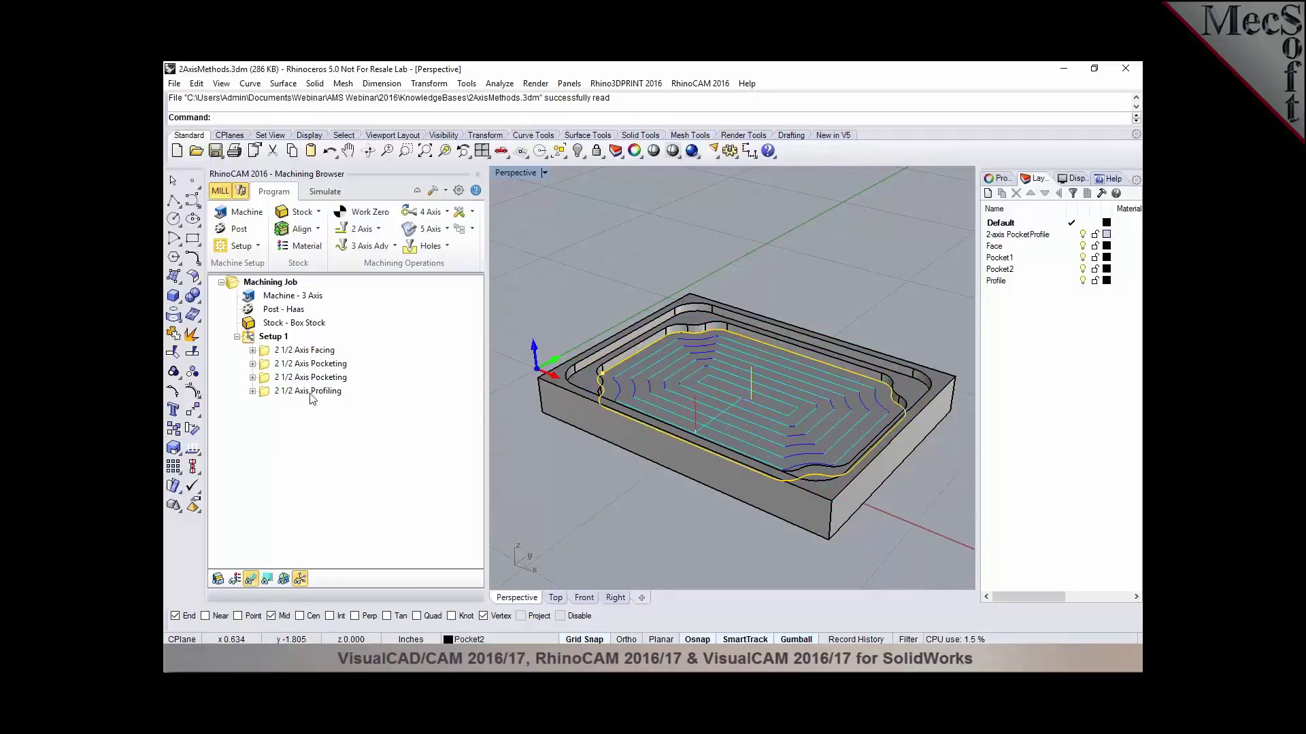
{"action": "left_click", "coordinate": [311, 392]}
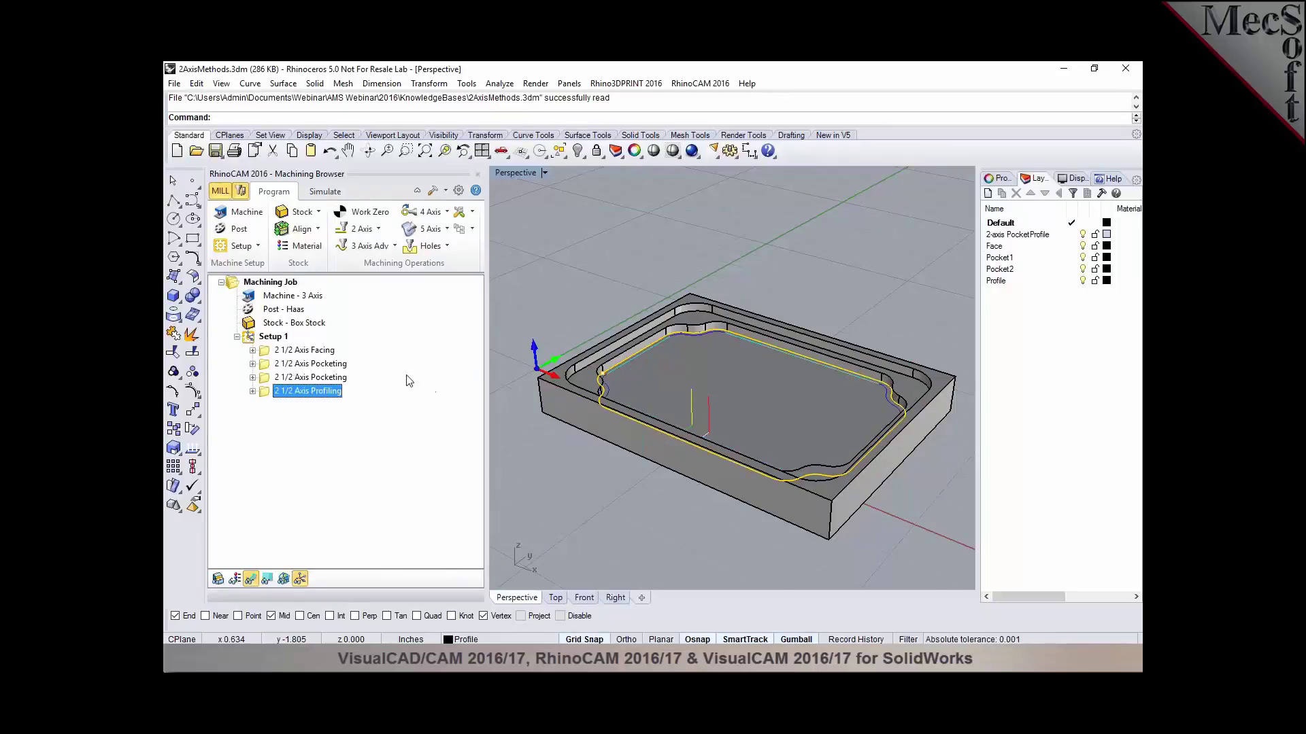
{"action": "left_click", "coordinate": [589, 299]}
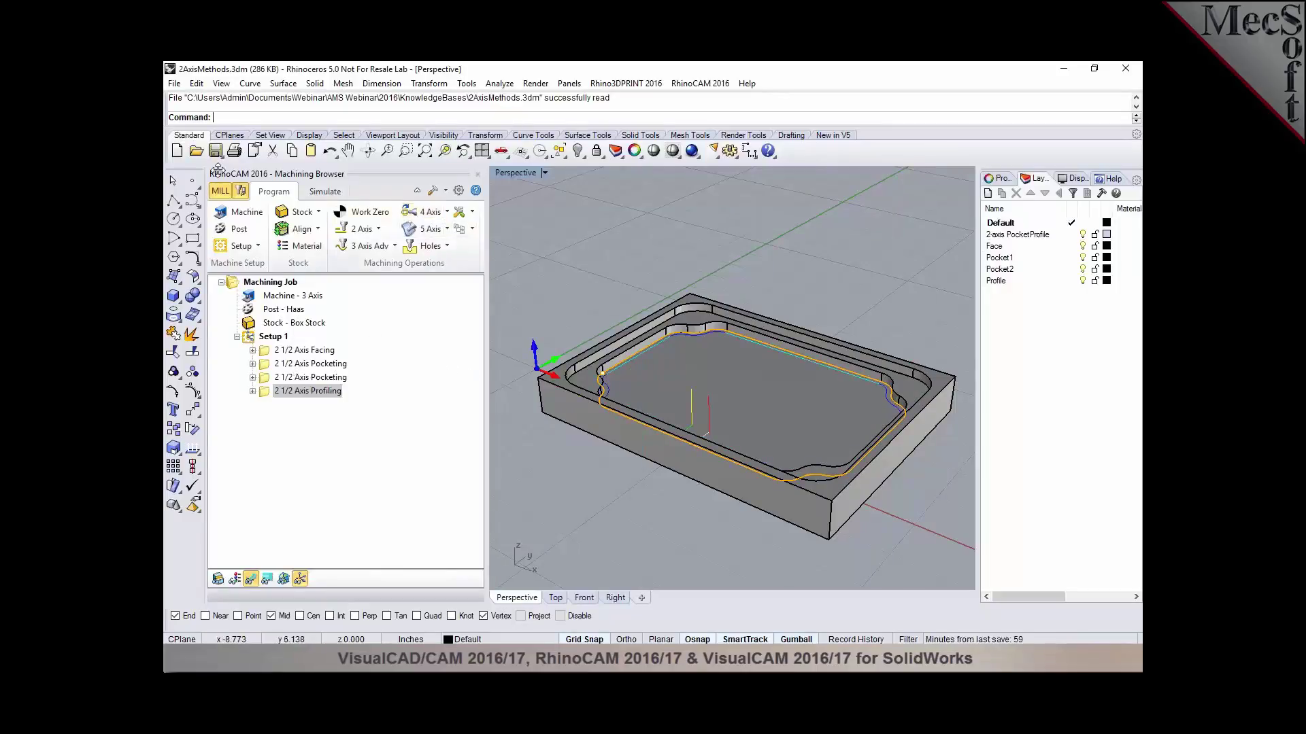
Step: Open the plate part file 2AxisMethods-2.3dm from the KnowledgeBases folder
{"action": "left_click", "coordinate": [196, 151]}
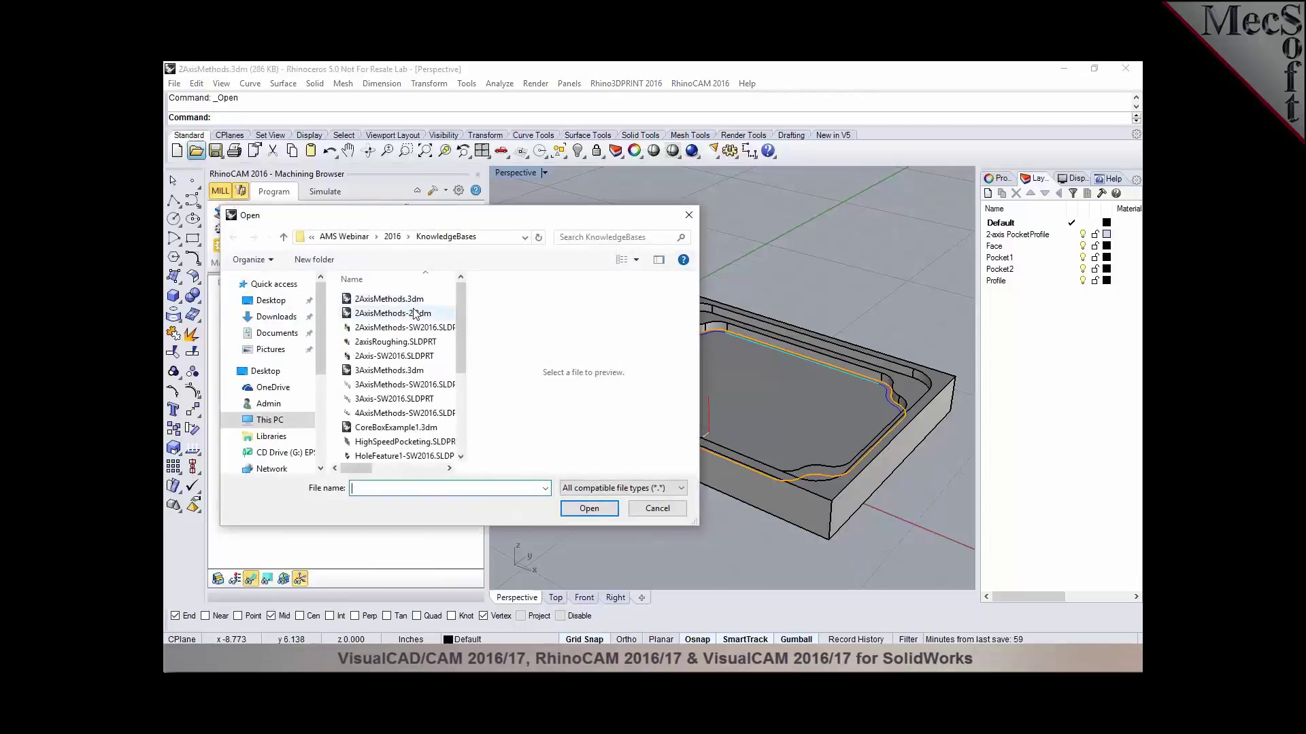
{"action": "left_click", "coordinate": [416, 314]}
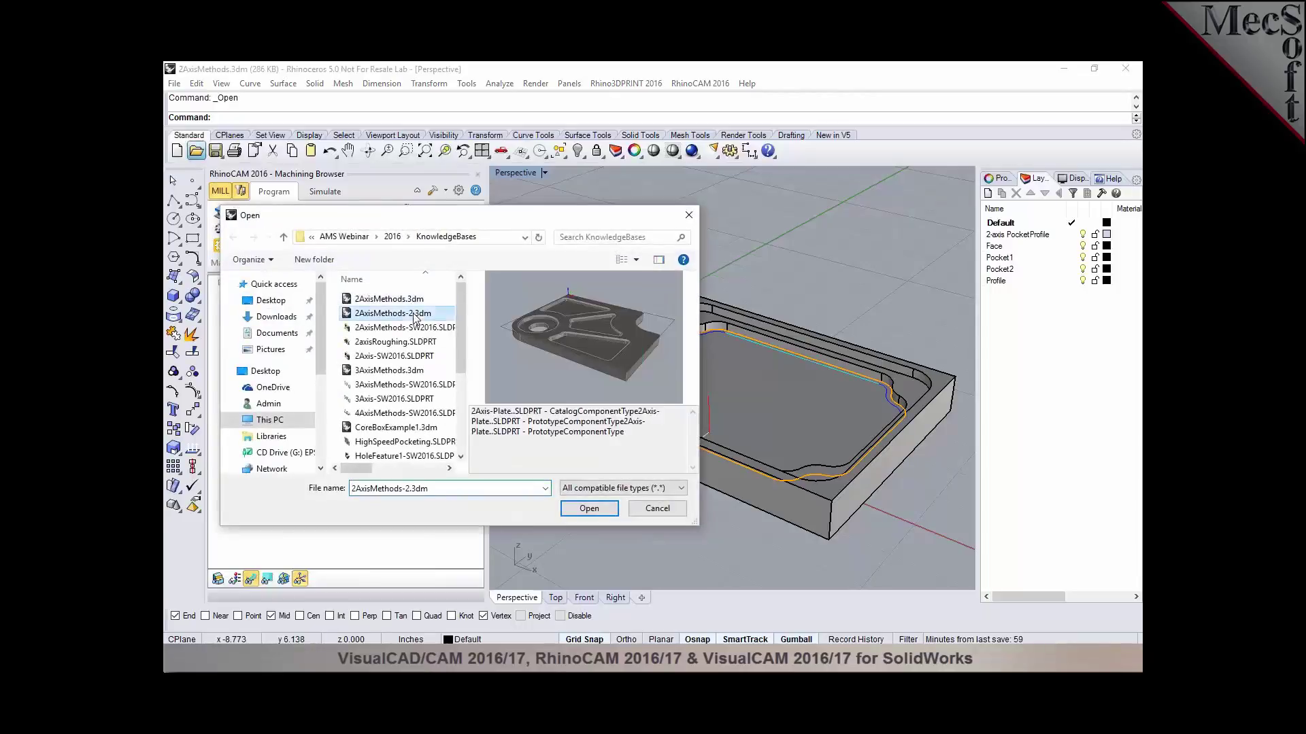
{"action": "left_click", "coordinate": [589, 509]}
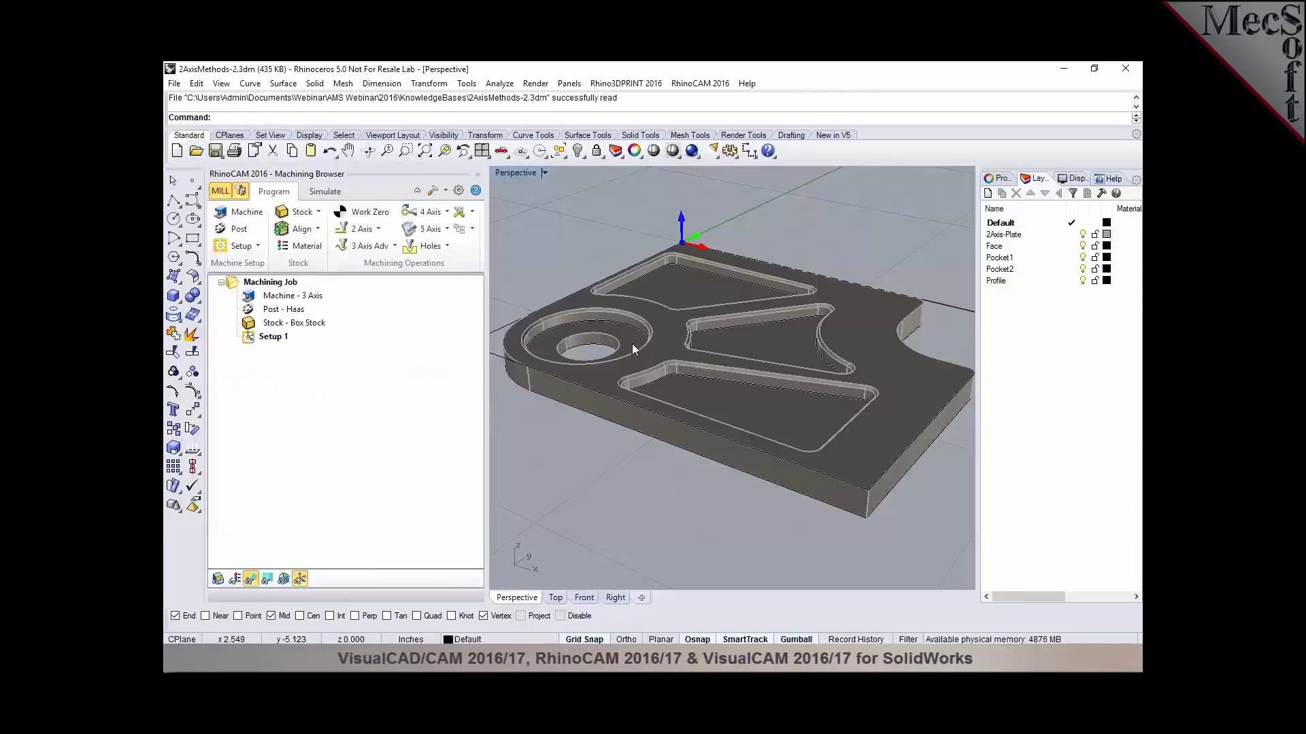
Step: Load the knowledge base 2AxisMethods-2016.vkb into the plate's machining job
{"action": "left_click", "coordinate": [463, 229]}
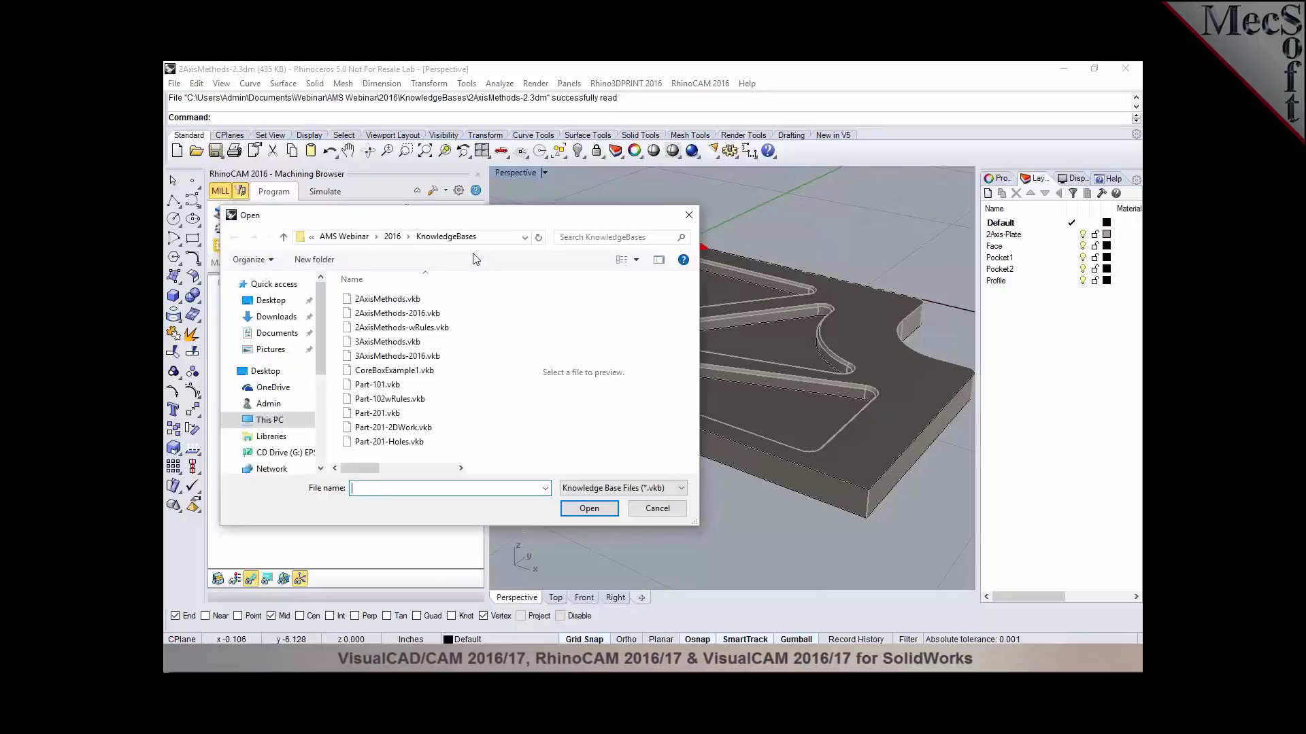
{"action": "left_click", "coordinate": [401, 313]}
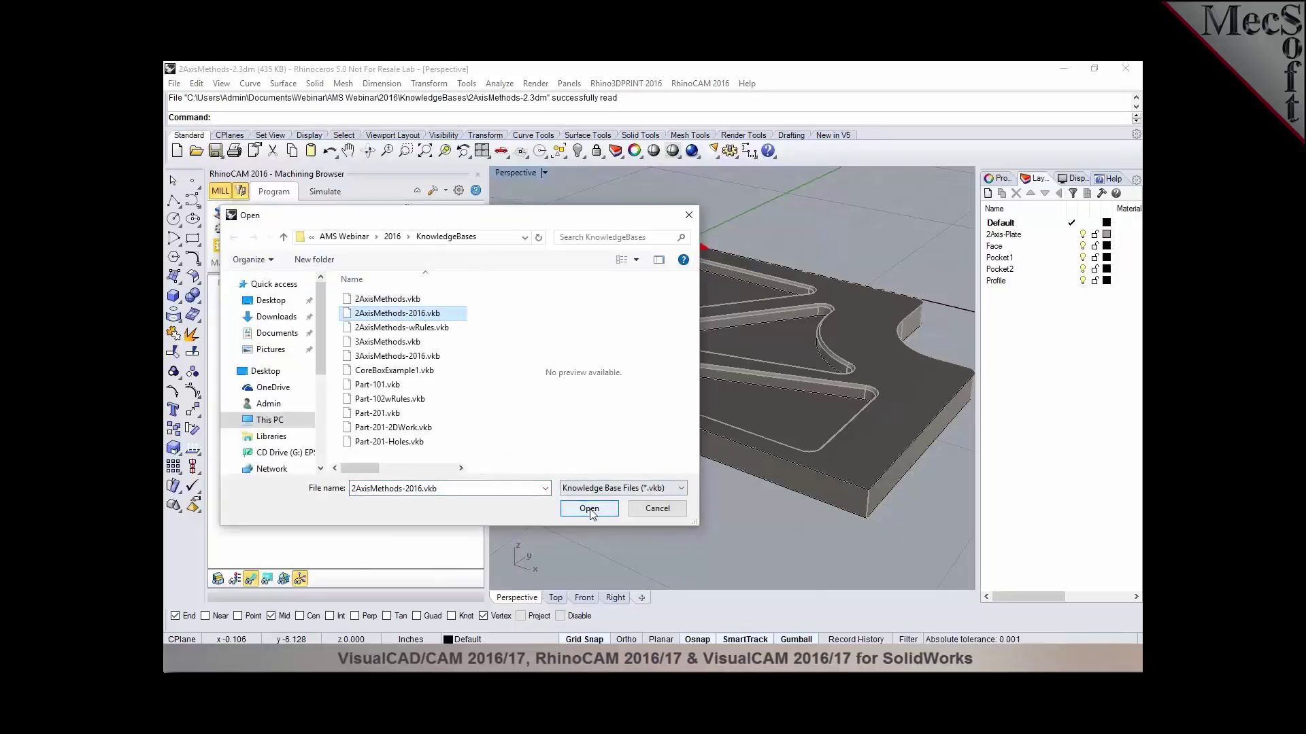
{"action": "left_click", "coordinate": [589, 509]}
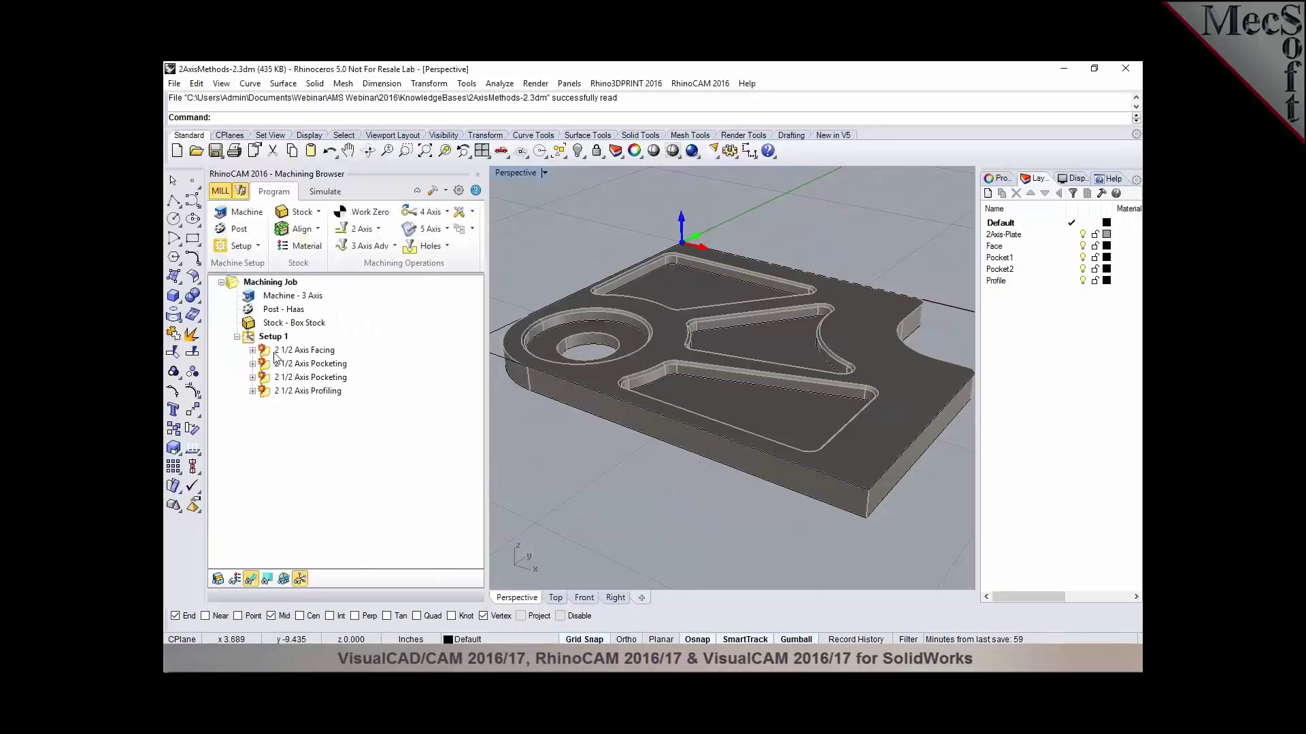
Step: Check which layer-based regions are assigned to the loaded facing, pocketing and profiling operations on the plate
{"action": "left_click", "coordinate": [276, 357]}
{"action": "scroll", "coordinate": [652, 405], "scroll_direction": "down", "scroll_amount": 2}
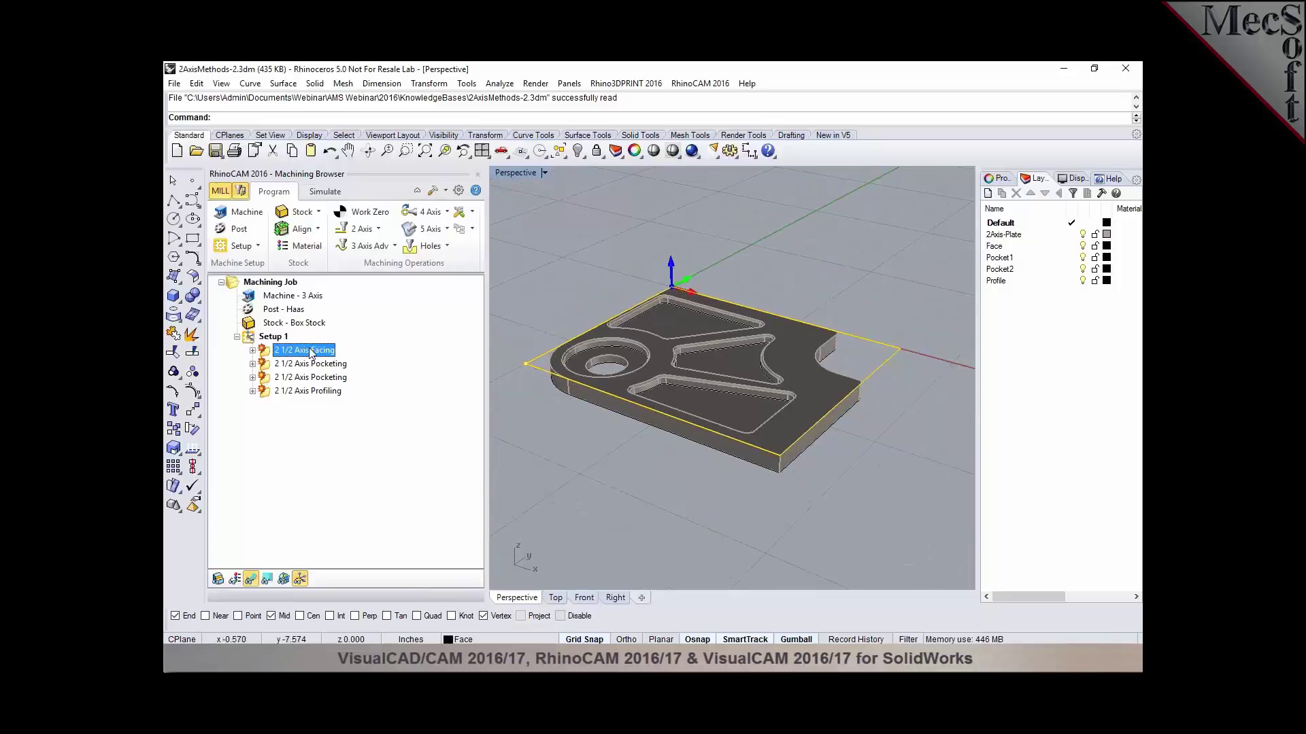
{"action": "left_click", "coordinate": [1012, 249]}
{"action": "left_click", "coordinate": [338, 365]}
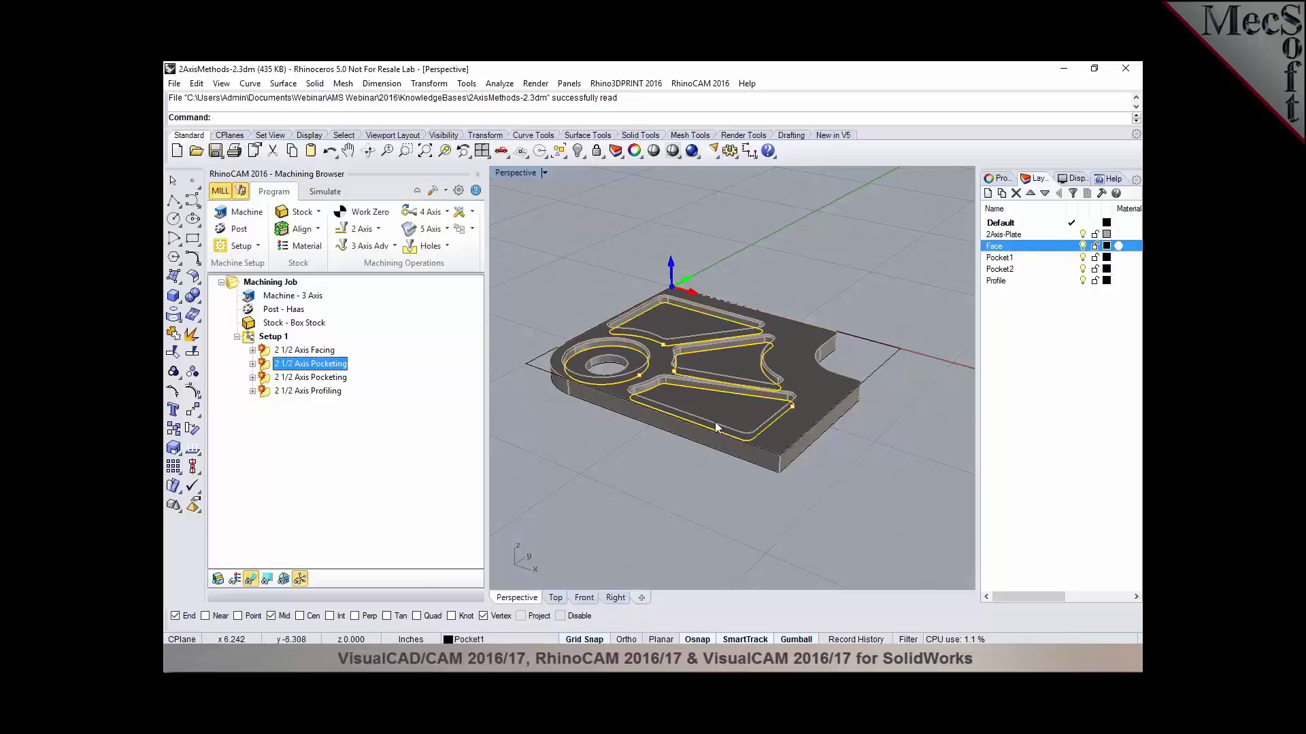
{"action": "left_click", "coordinate": [328, 379]}
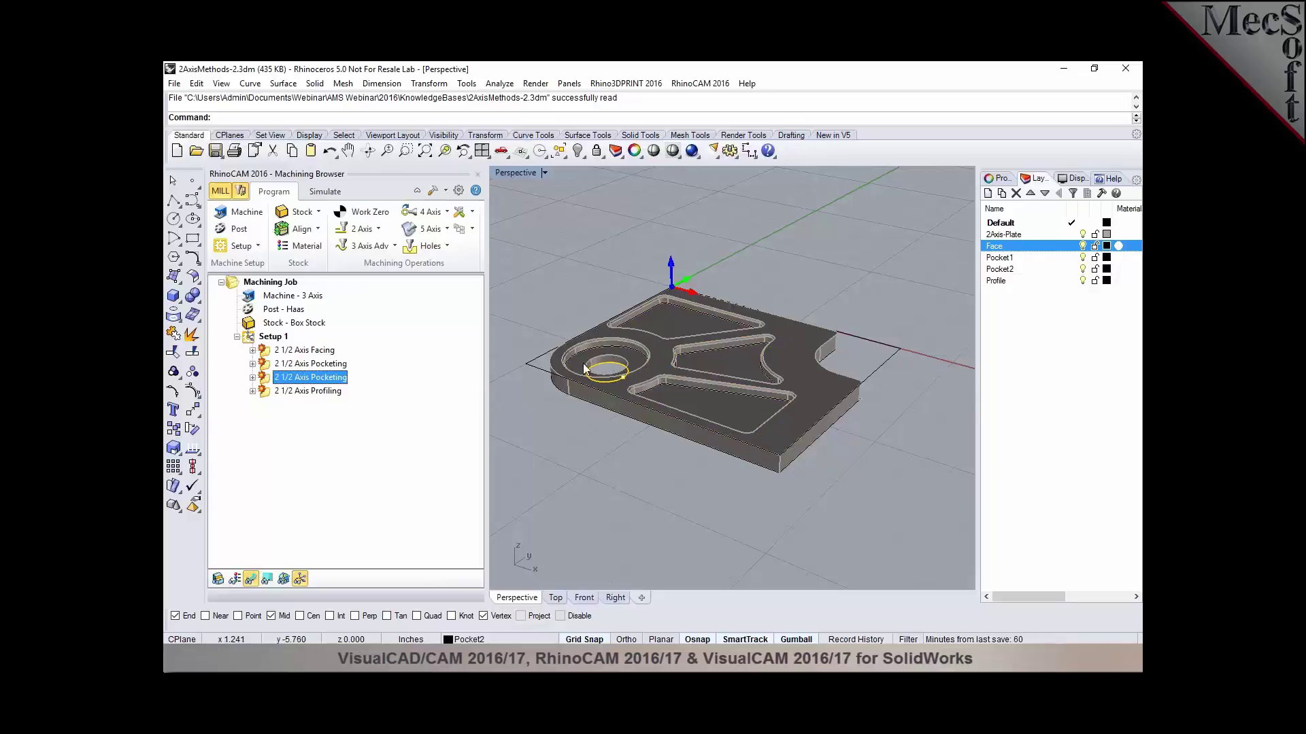
{"action": "left_click", "coordinate": [315, 391]}
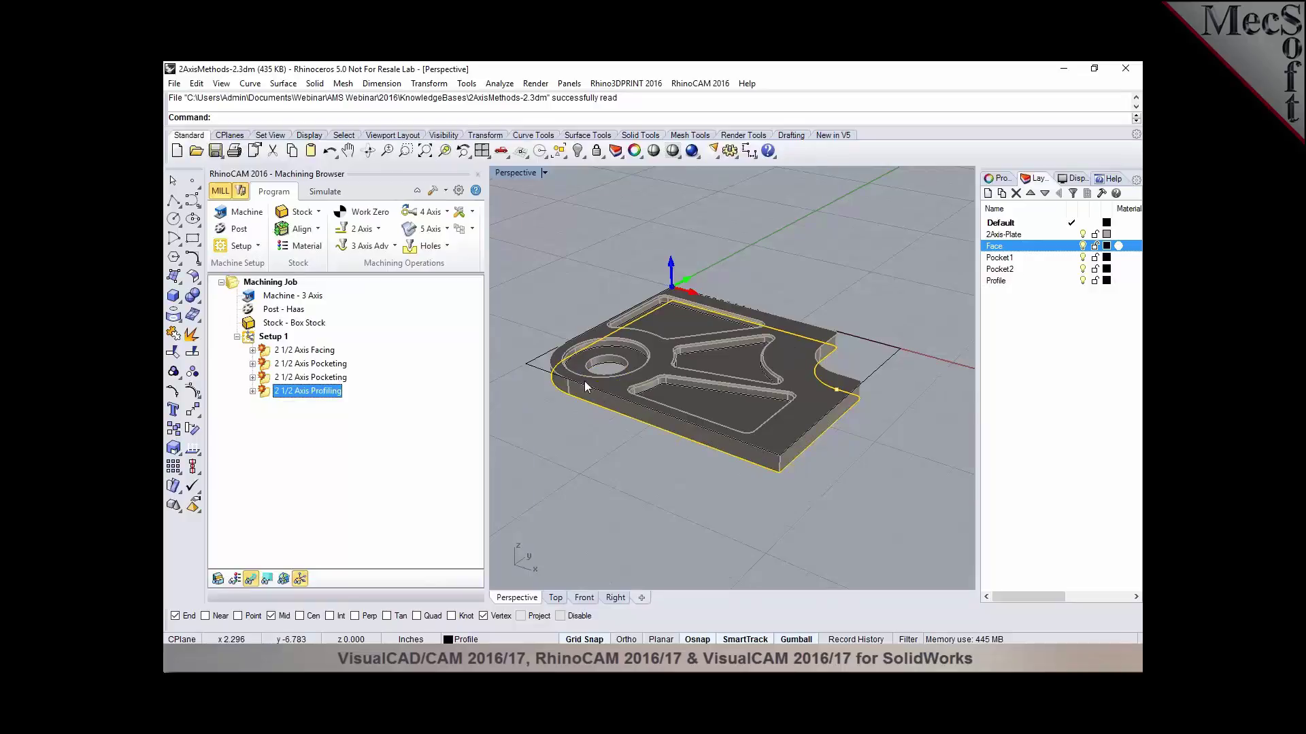
{"action": "left_click", "coordinate": [874, 482]}
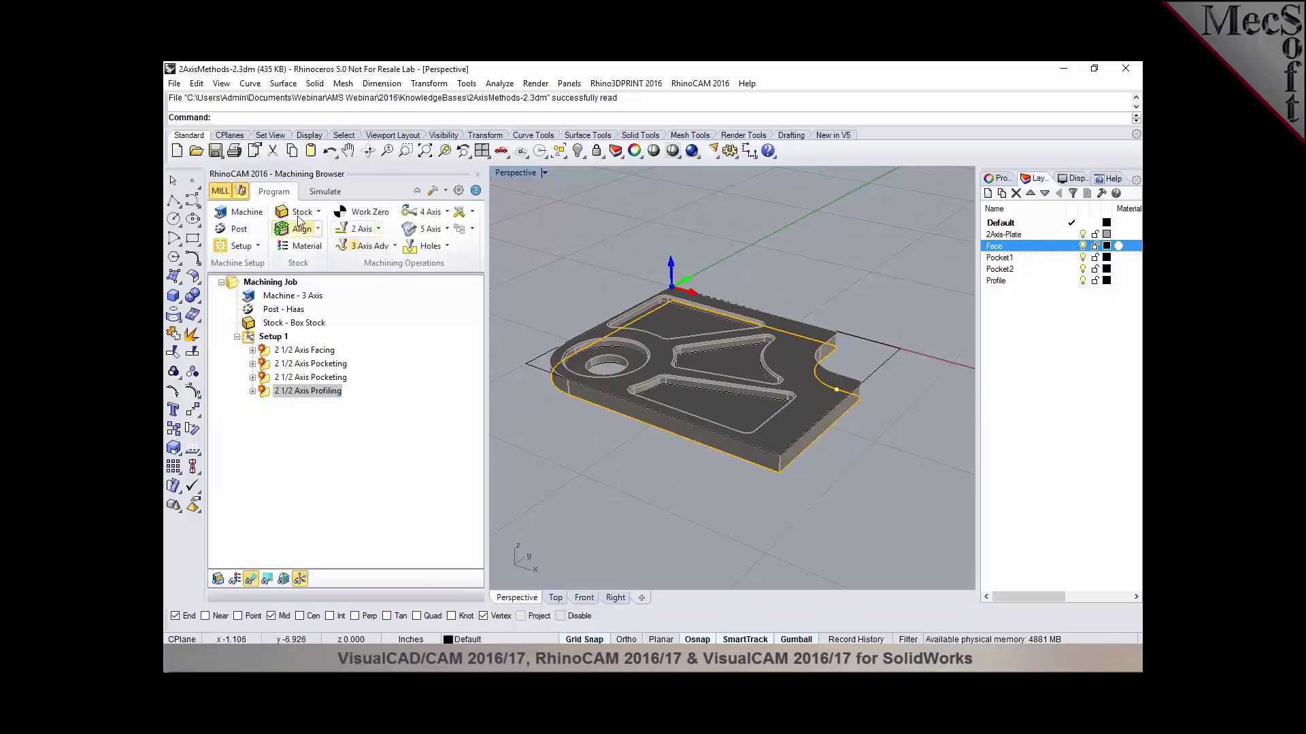
Step: Show the Machining Objects browser and load 2AxisMethods-2016.vkb into its K-Bases tree
{"action": "left_click", "coordinate": [240, 191]}
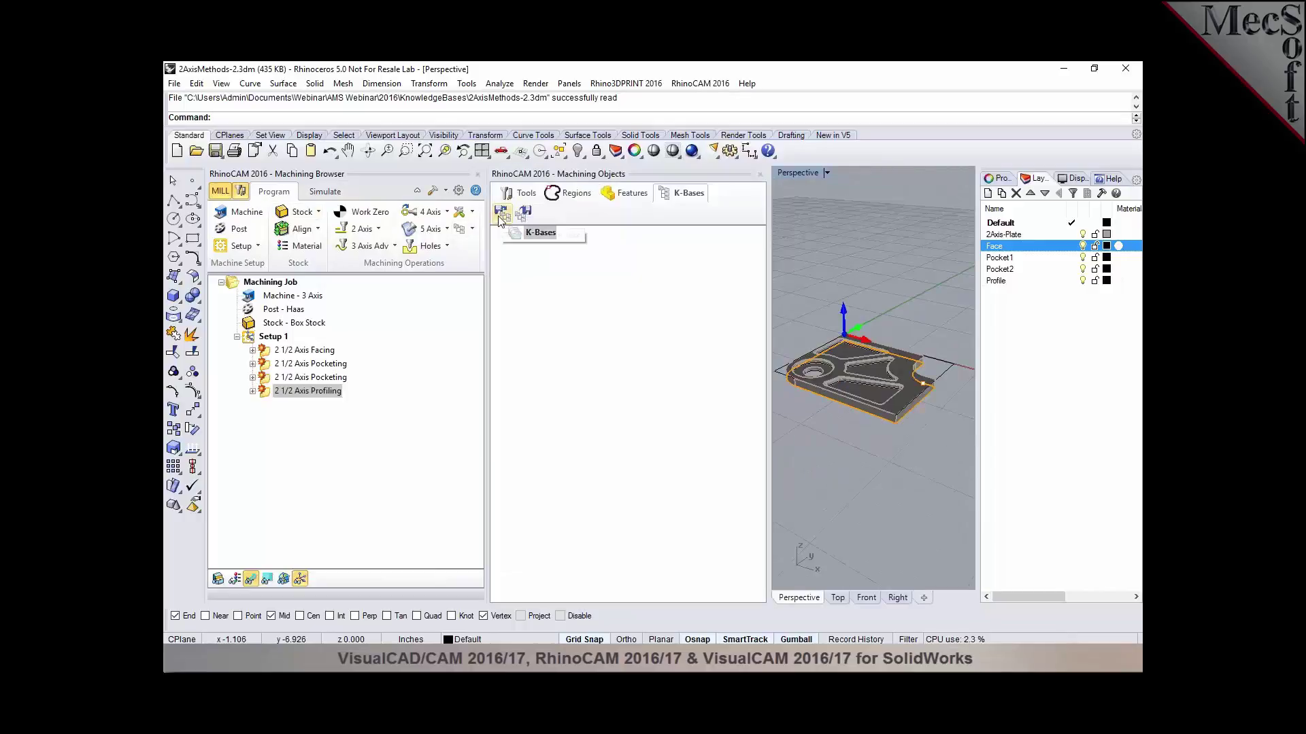
{"action": "left_click", "coordinate": [501, 213]}
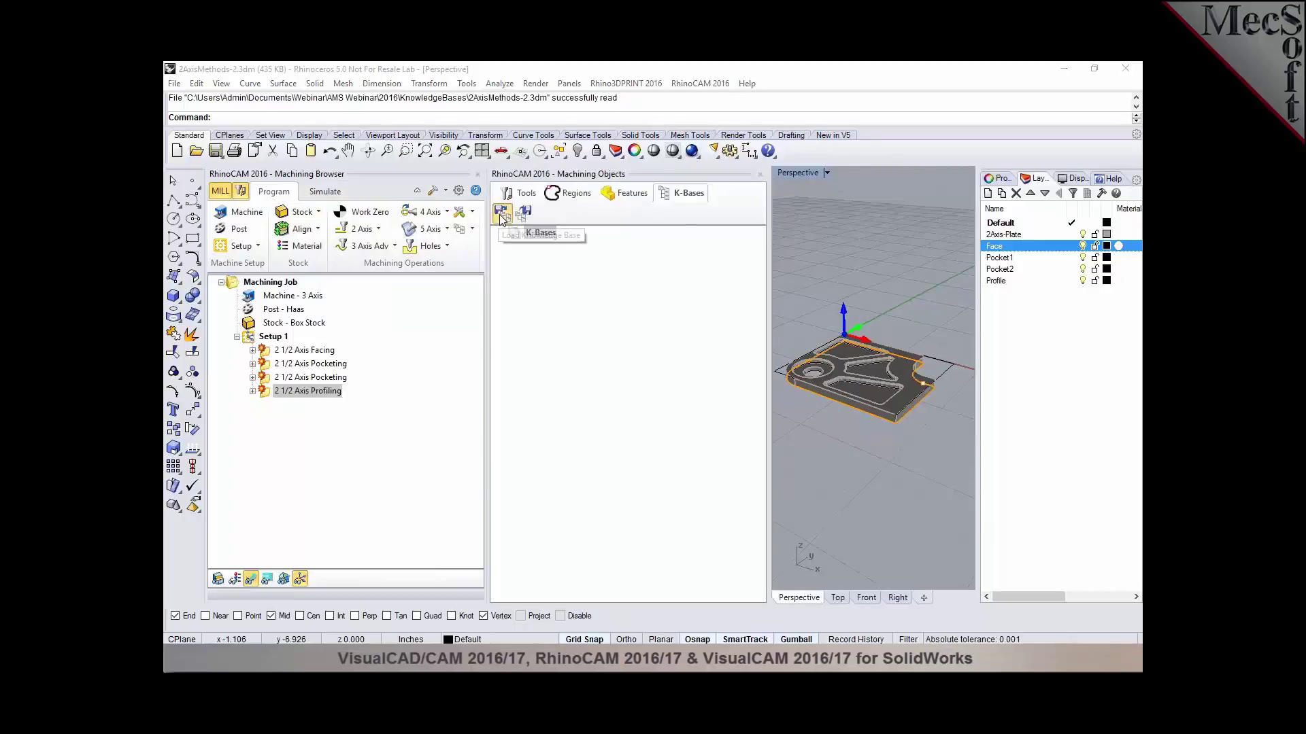
{"action": "left_click", "coordinate": [400, 313]}
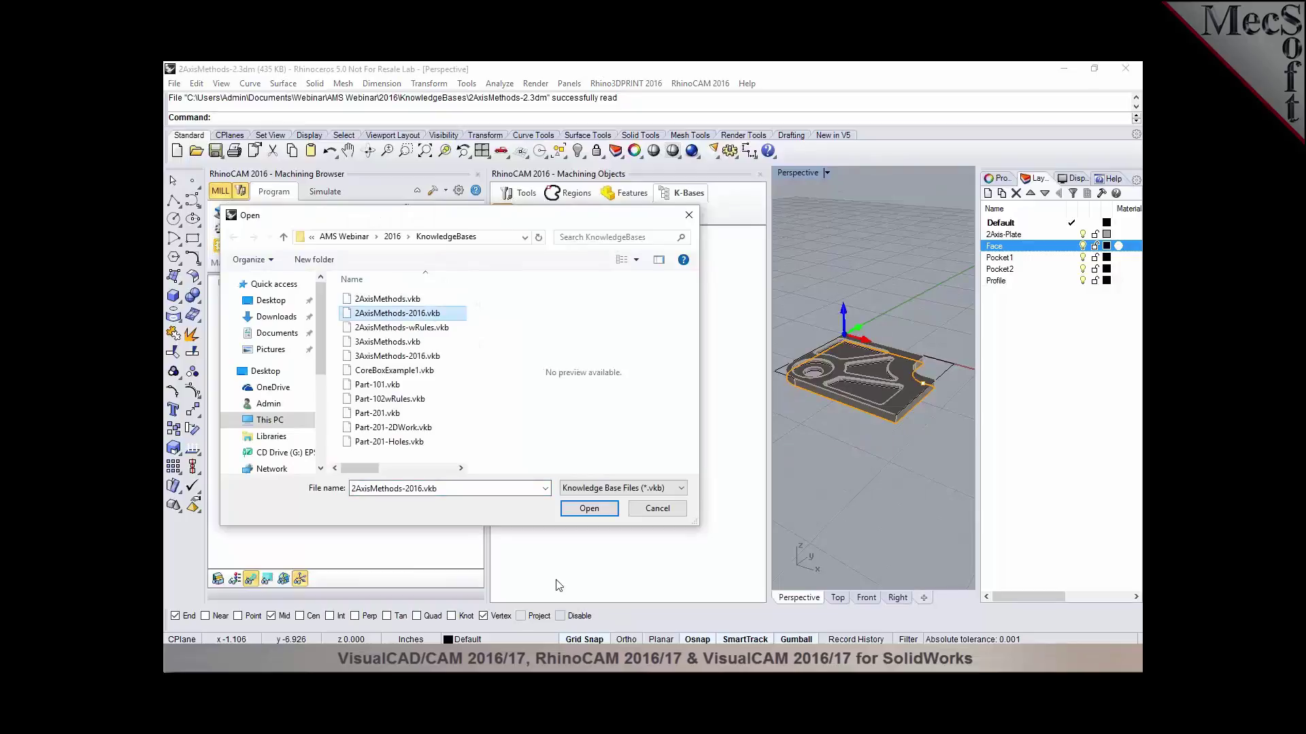
{"action": "left_click", "coordinate": [583, 509]}
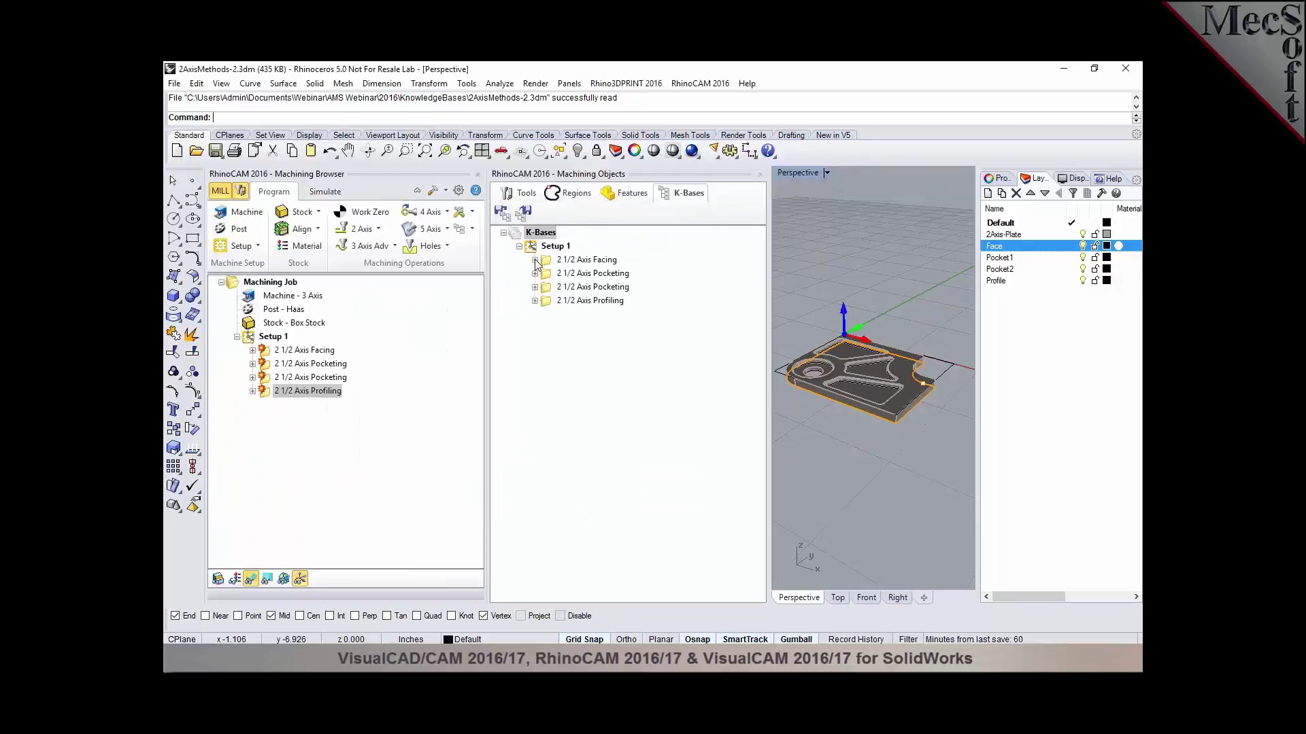
Step: Review the layer filters in the selection rules of the knowledge base's 2 1/2 Axis Facing operation
{"action": "left_click", "coordinate": [535, 260]}
{"action": "left_click", "coordinate": [569, 277]}
{"action": "double_click", "coordinate": [569, 278]}
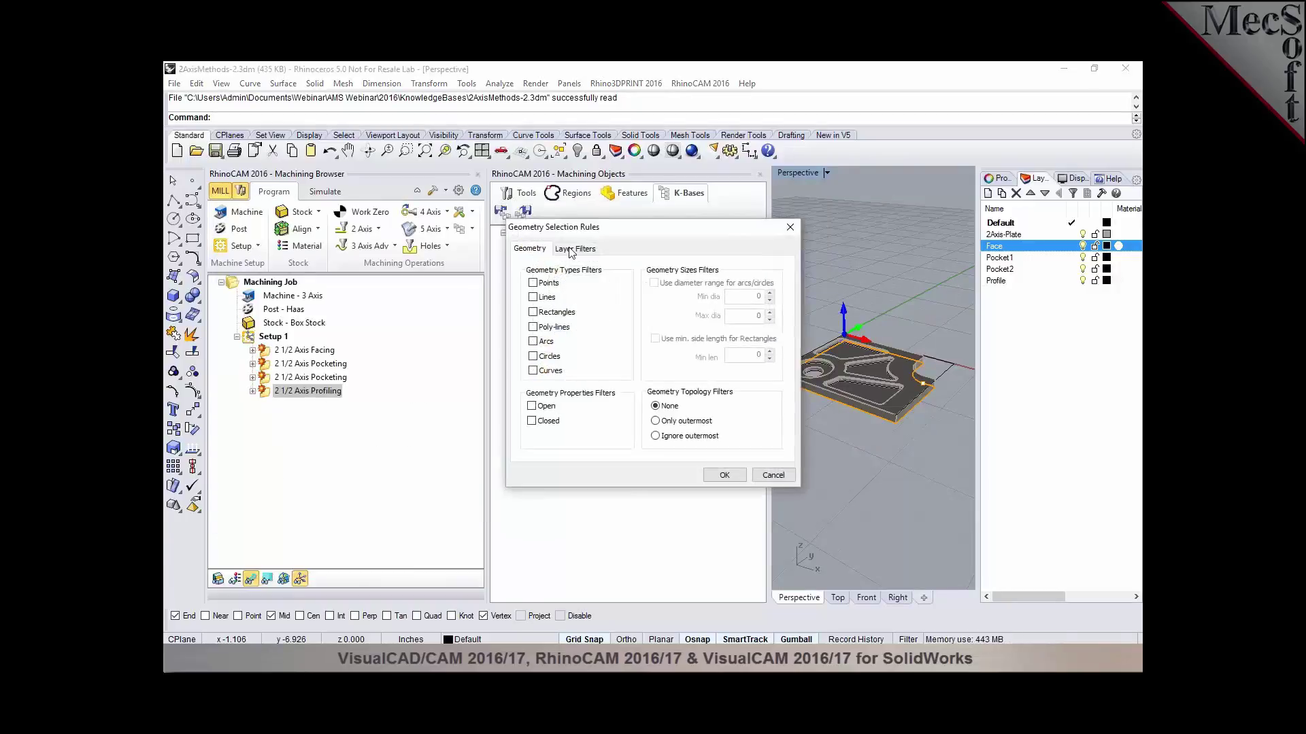
{"action": "left_click", "coordinate": [573, 248]}
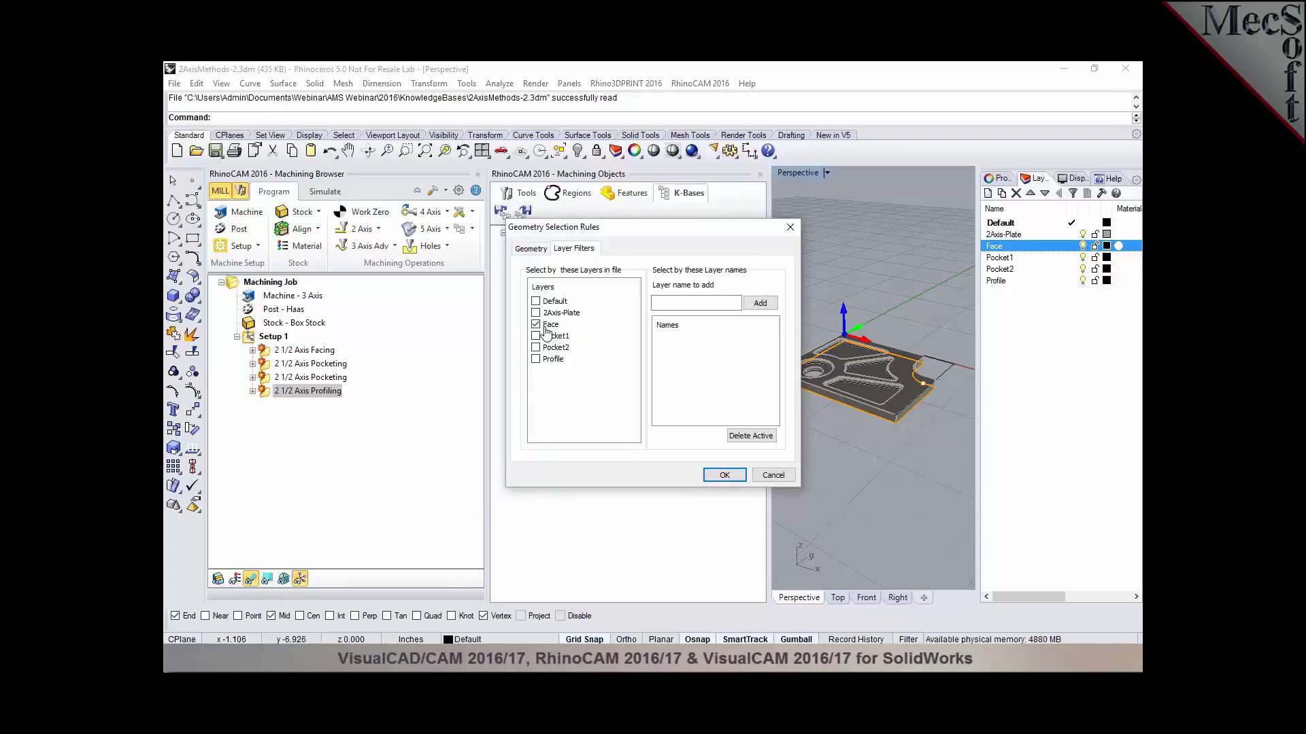
{"action": "left_click", "coordinate": [756, 474]}
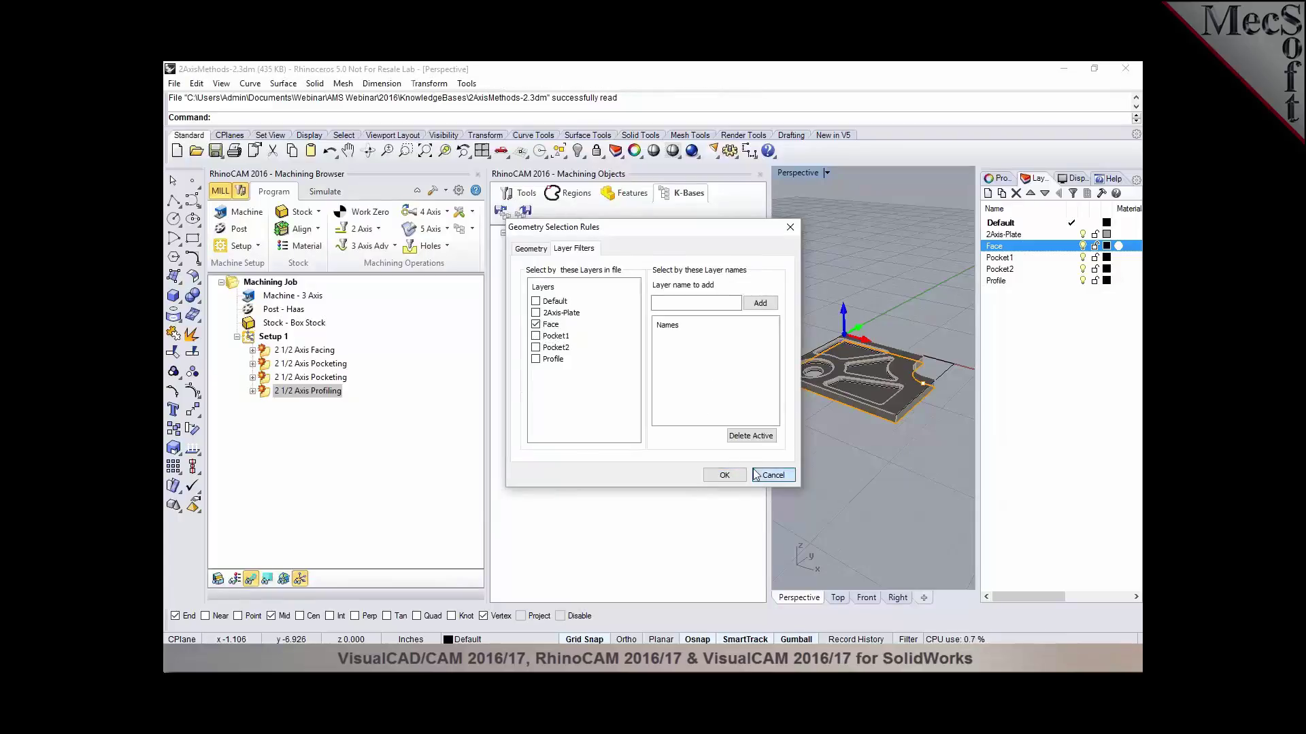
Step: Review the layer filters in the selection rules of the knowledge base's first 2 1/2 Axis Pocketing operation
{"action": "left_click", "coordinate": [536, 341]}
{"action": "double_click", "coordinate": [585, 355]}
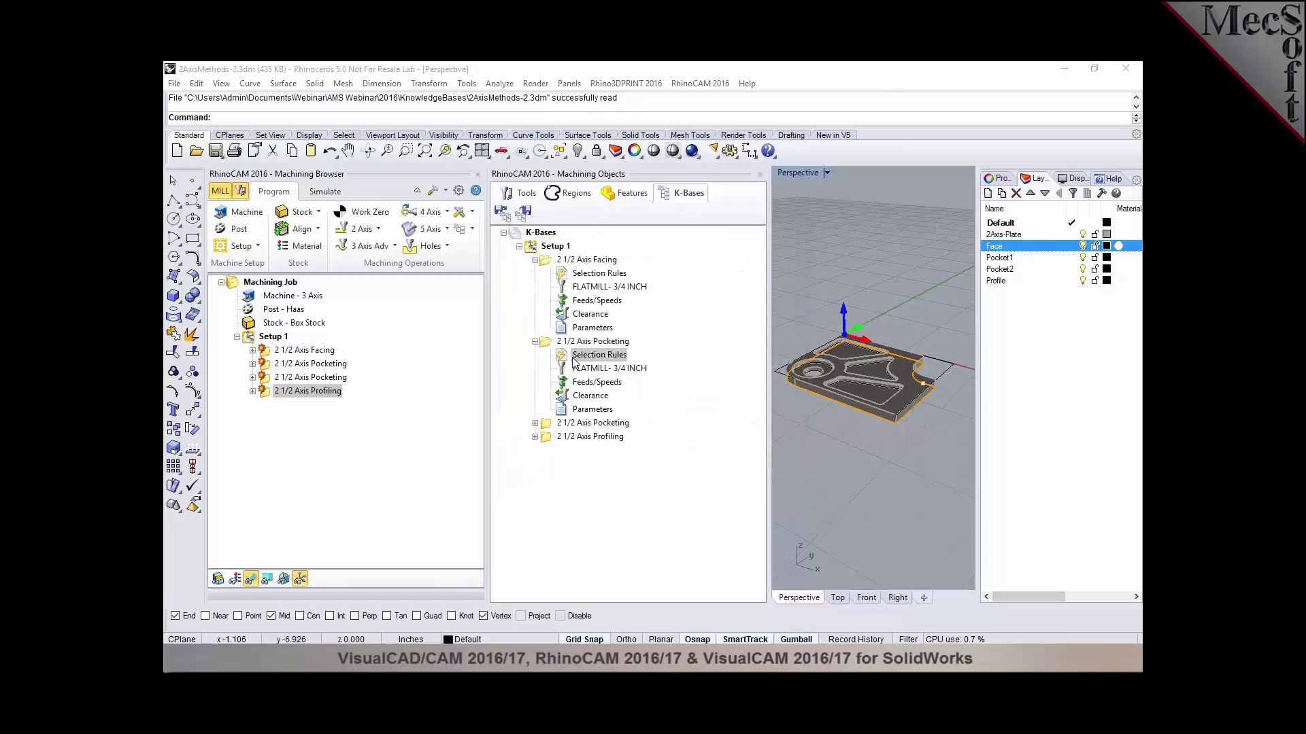
{"action": "left_click", "coordinate": [575, 249]}
{"action": "left_click", "coordinate": [555, 336]}
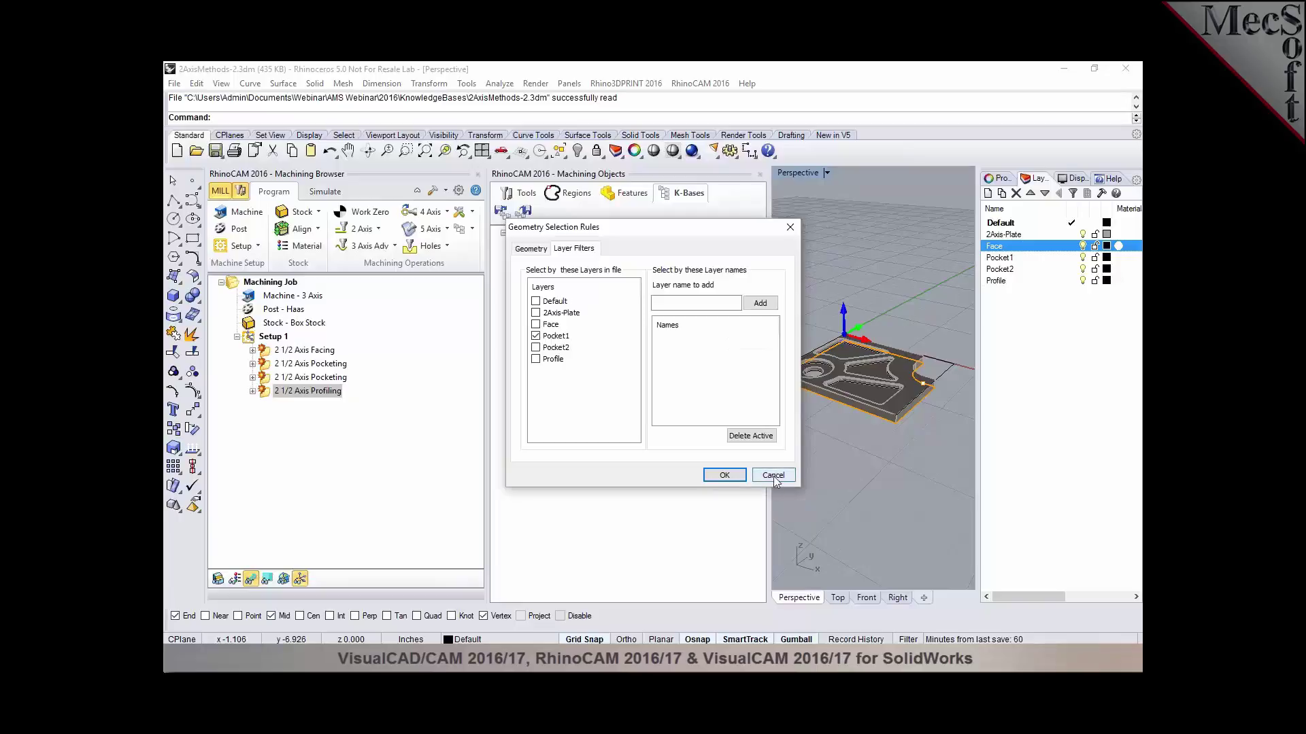
{"action": "left_click", "coordinate": [724, 475]}
Step: Review the second 2 1/2 Axis Pocketing operation's layer filters in the knowledge base, and close the Machining Objects browser
{"action": "left_click", "coordinate": [535, 423]}
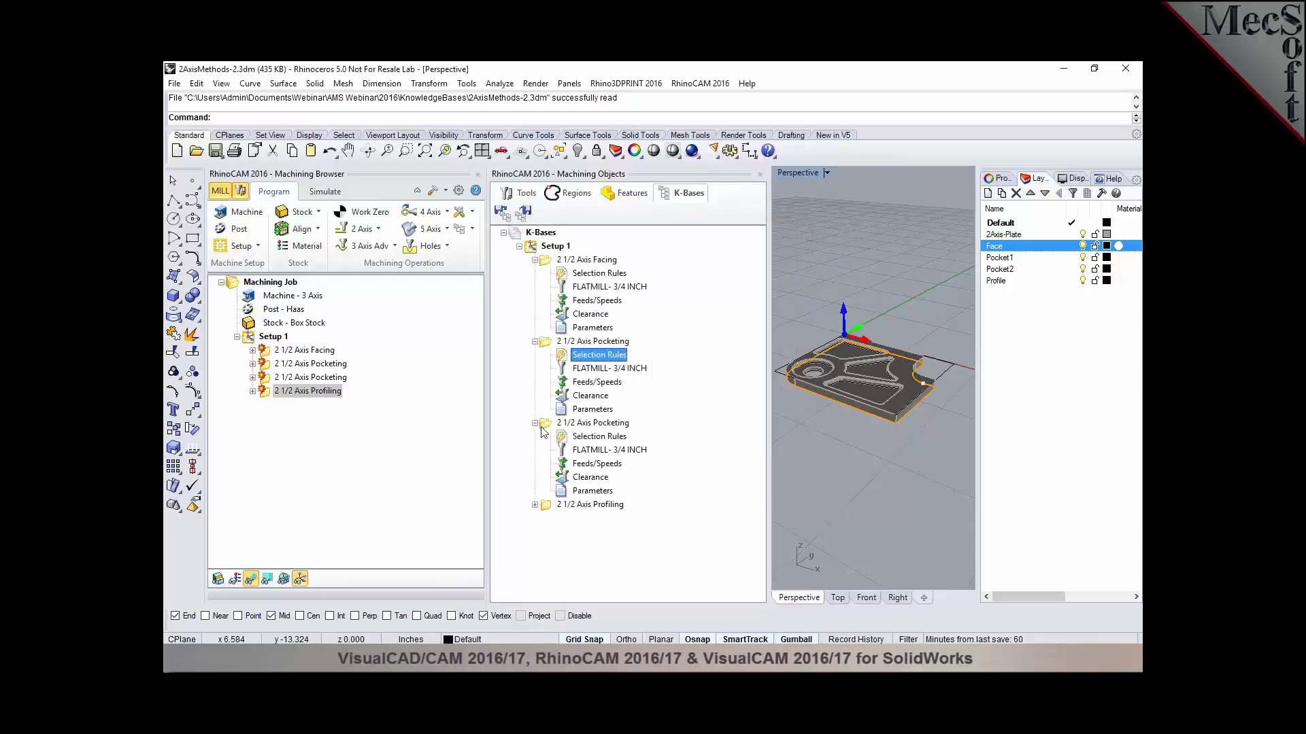
{"action": "double_click", "coordinate": [597, 435]}
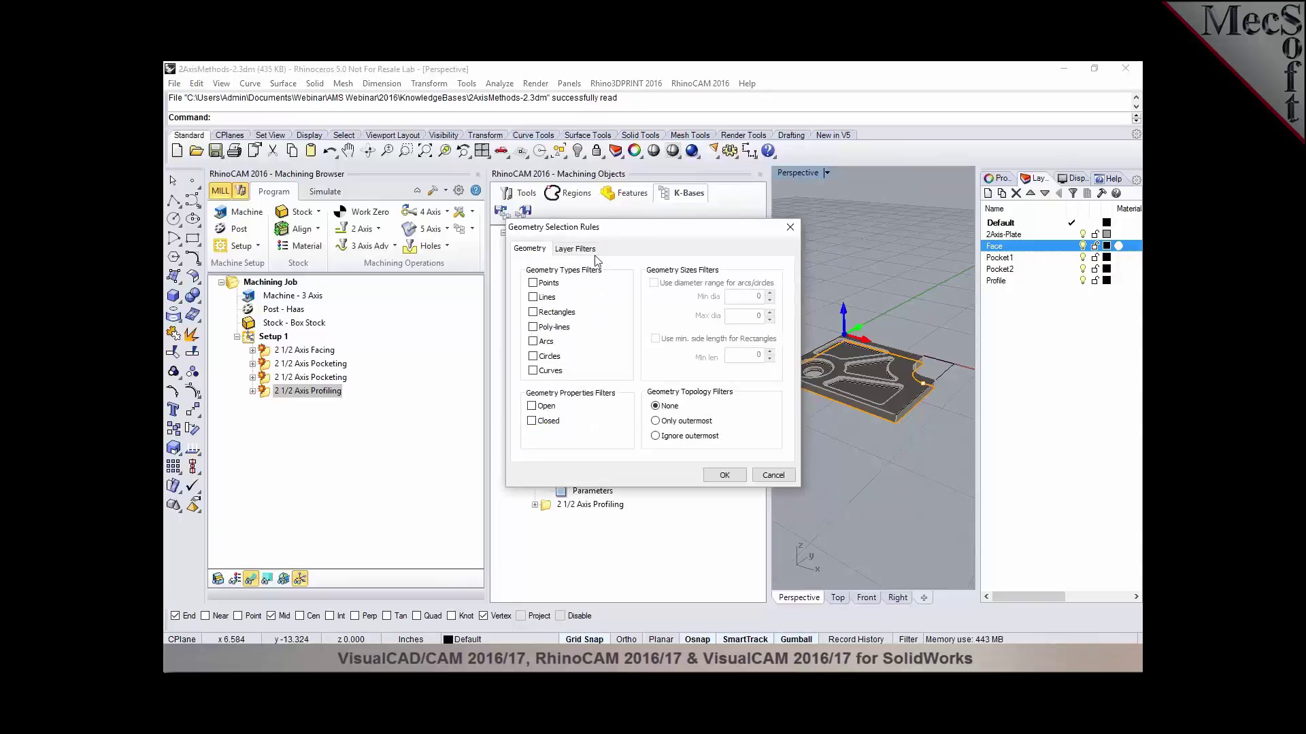
{"action": "left_click", "coordinate": [574, 249]}
{"action": "left_click", "coordinate": [552, 347]}
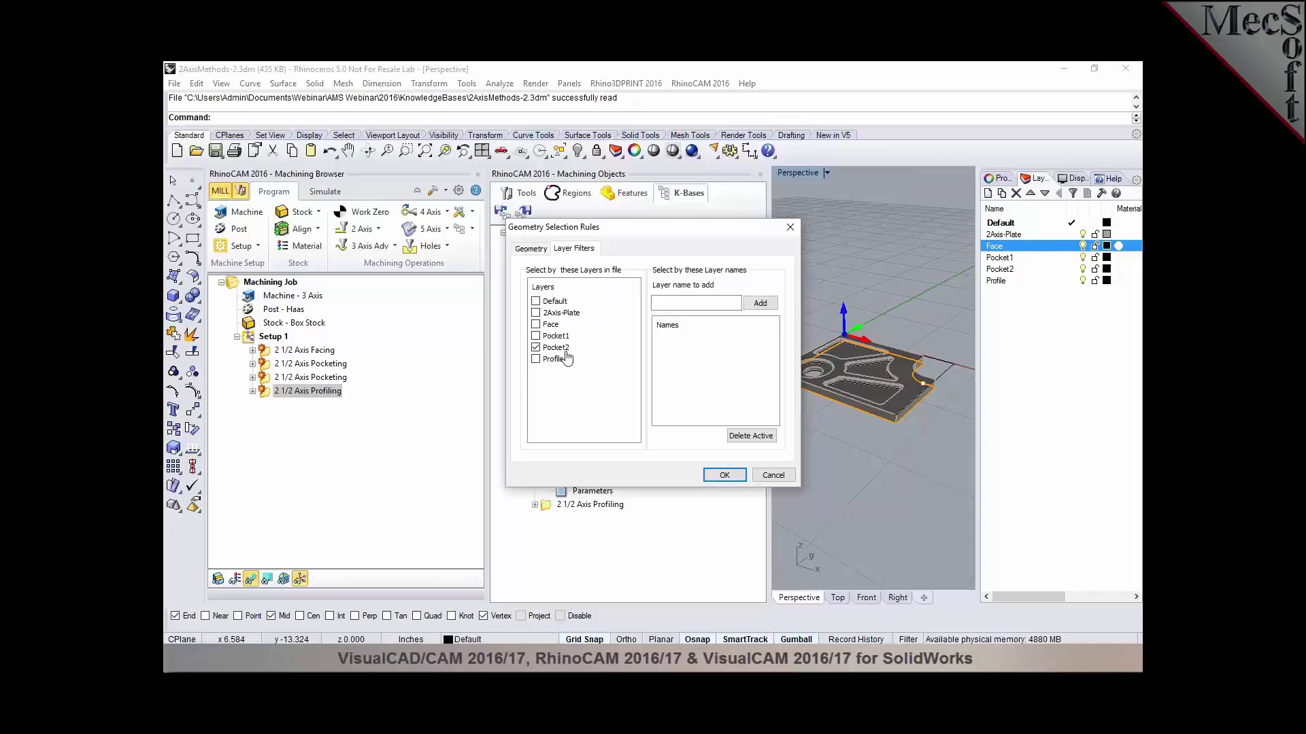
{"action": "left_click", "coordinate": [725, 475]}
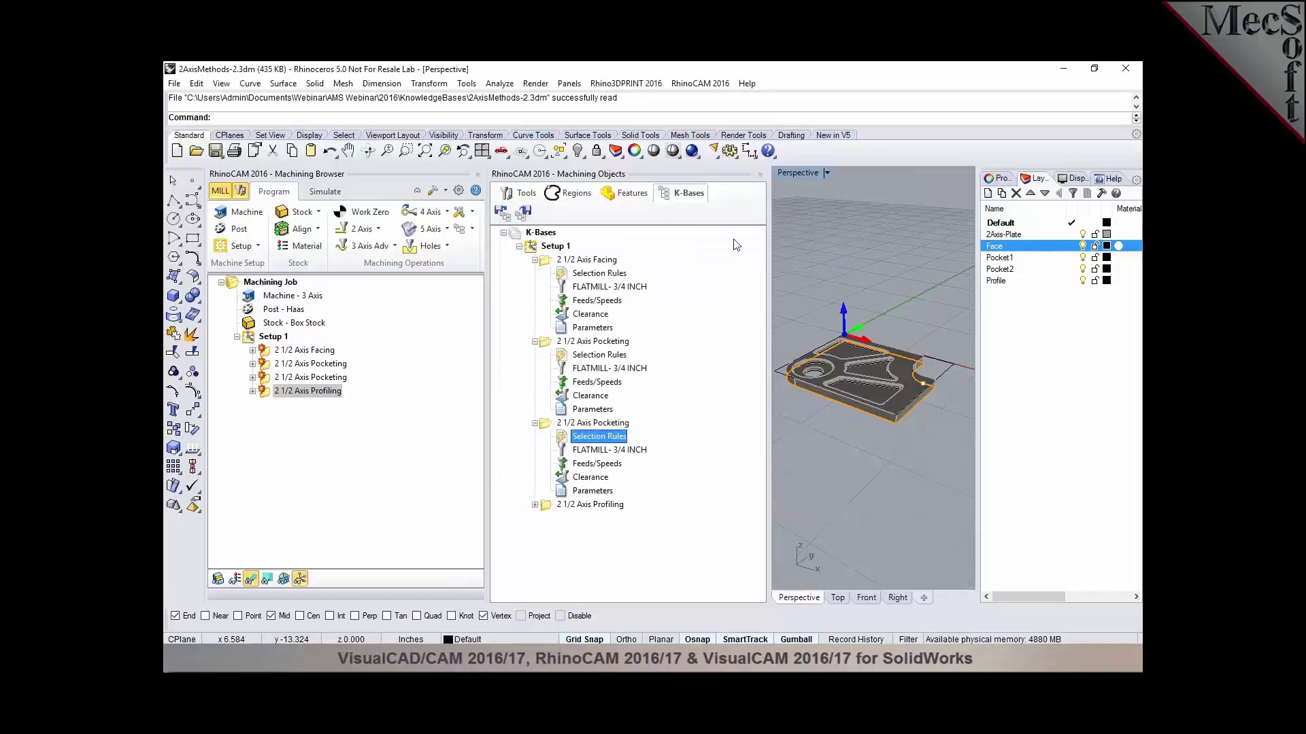
{"action": "left_click", "coordinate": [759, 174]}
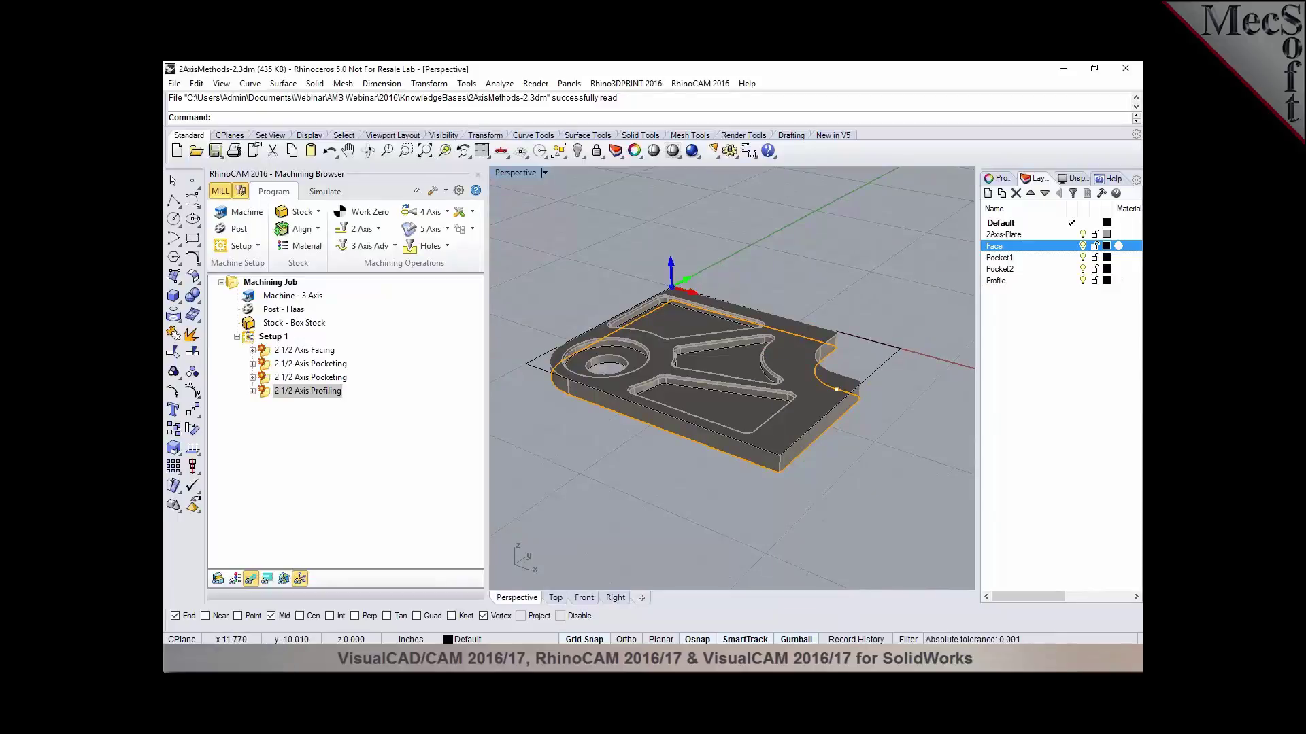
Step: Switch to SOLIDWORKS and close the open parts, including 2axisRoughing.SLDPRT, without saving
{"action": "left_click", "coordinate": [846, 658]}
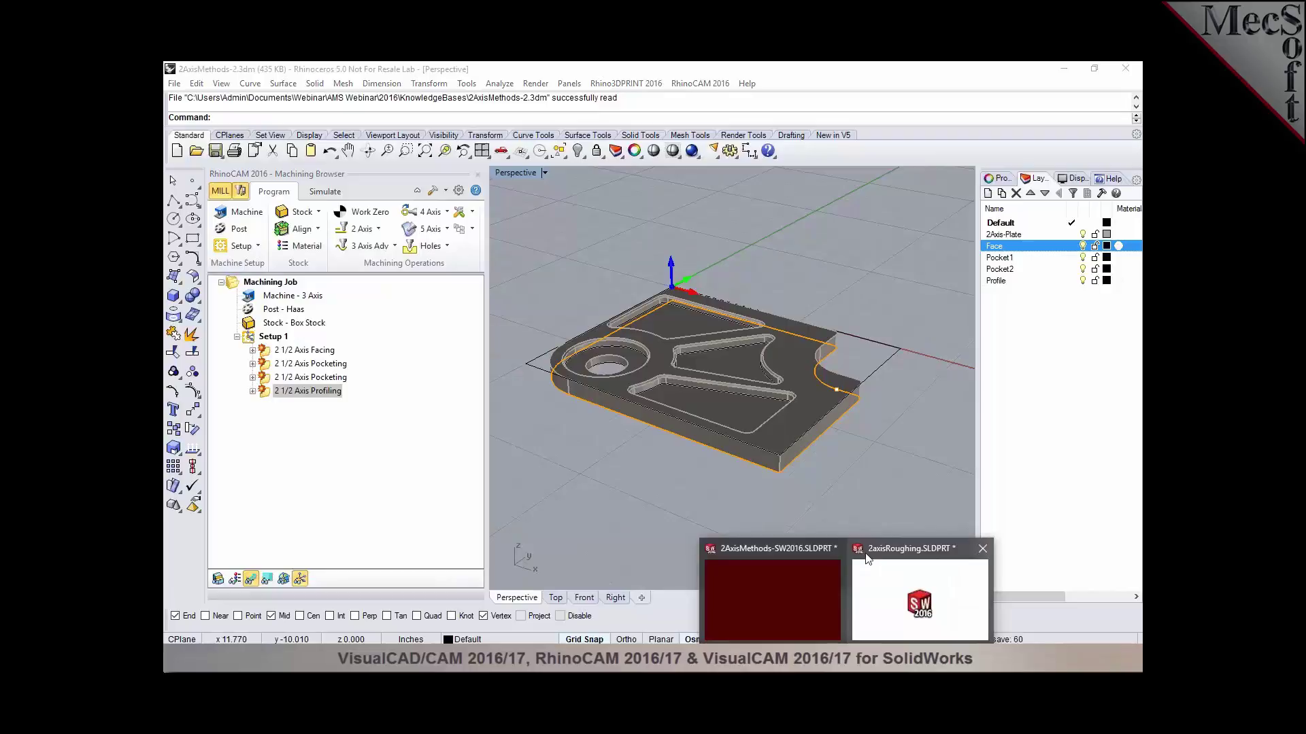
{"action": "left_click", "coordinate": [867, 556]}
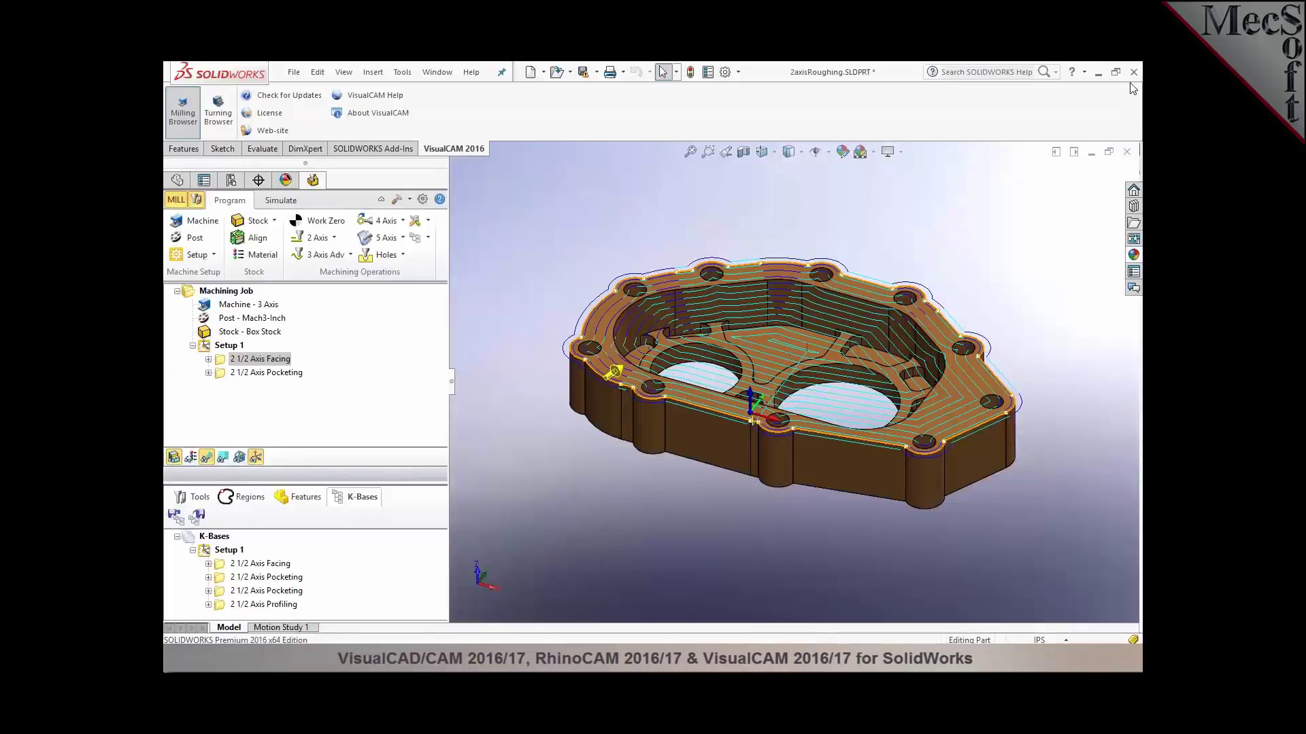
{"action": "left_click", "coordinate": [1128, 152]}
{"action": "left_click", "coordinate": [693, 374]}
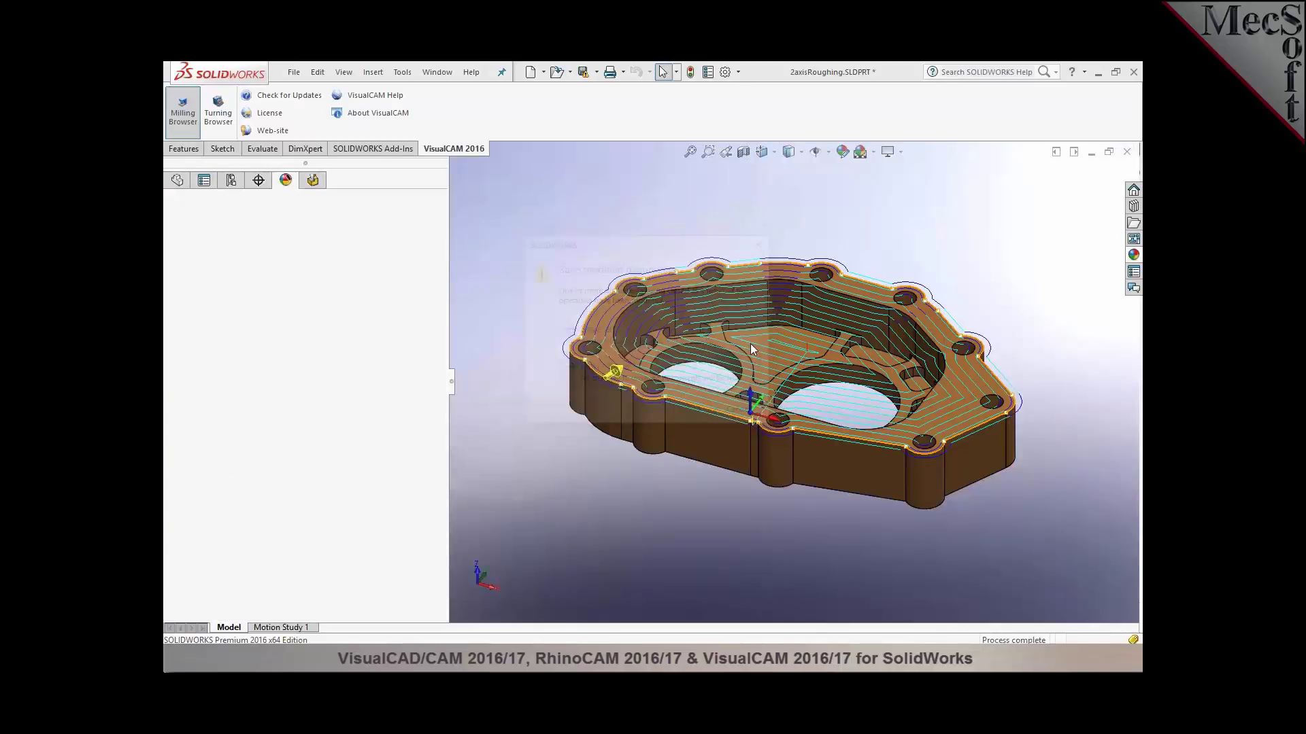
{"action": "left_click", "coordinate": [712, 376]}
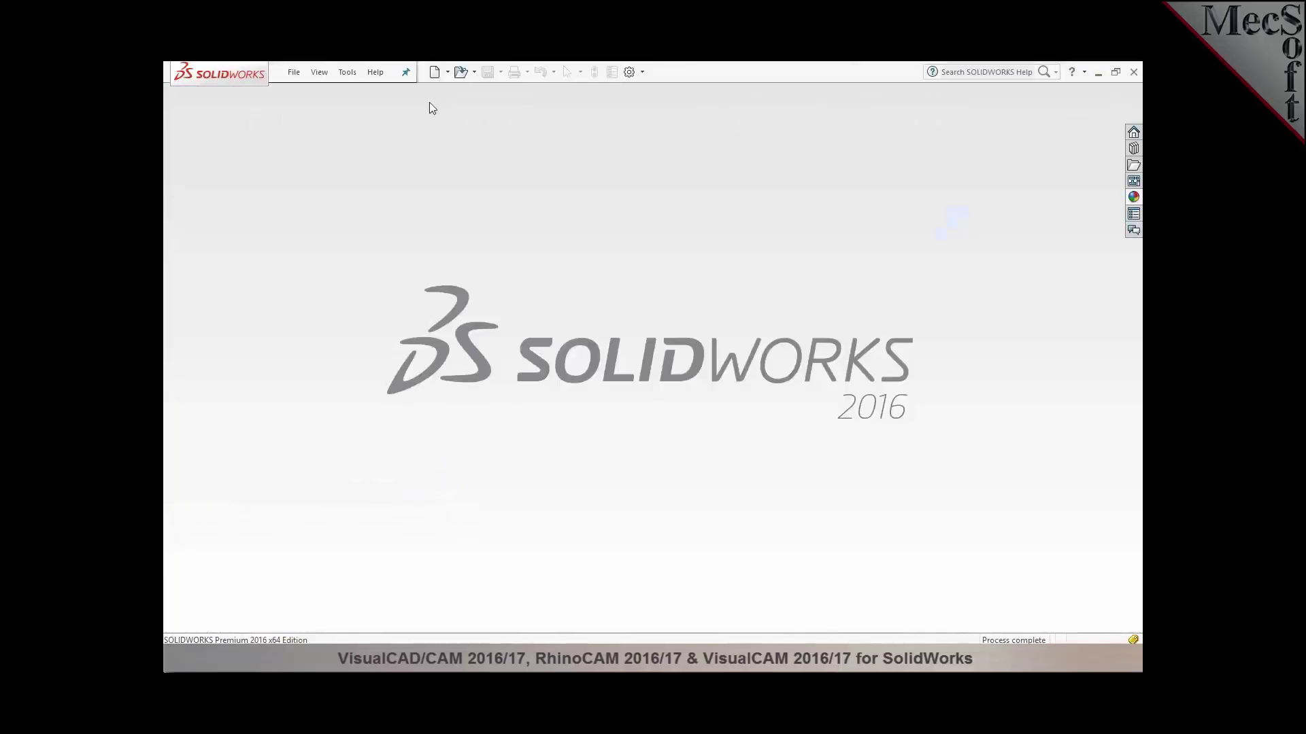
Step: Open KB_Automation-SW2016.SLDPRT from the KnowledgeBases folder and enlarge the Machining Job area to show all its operations
{"action": "left_click", "coordinate": [455, 74]}
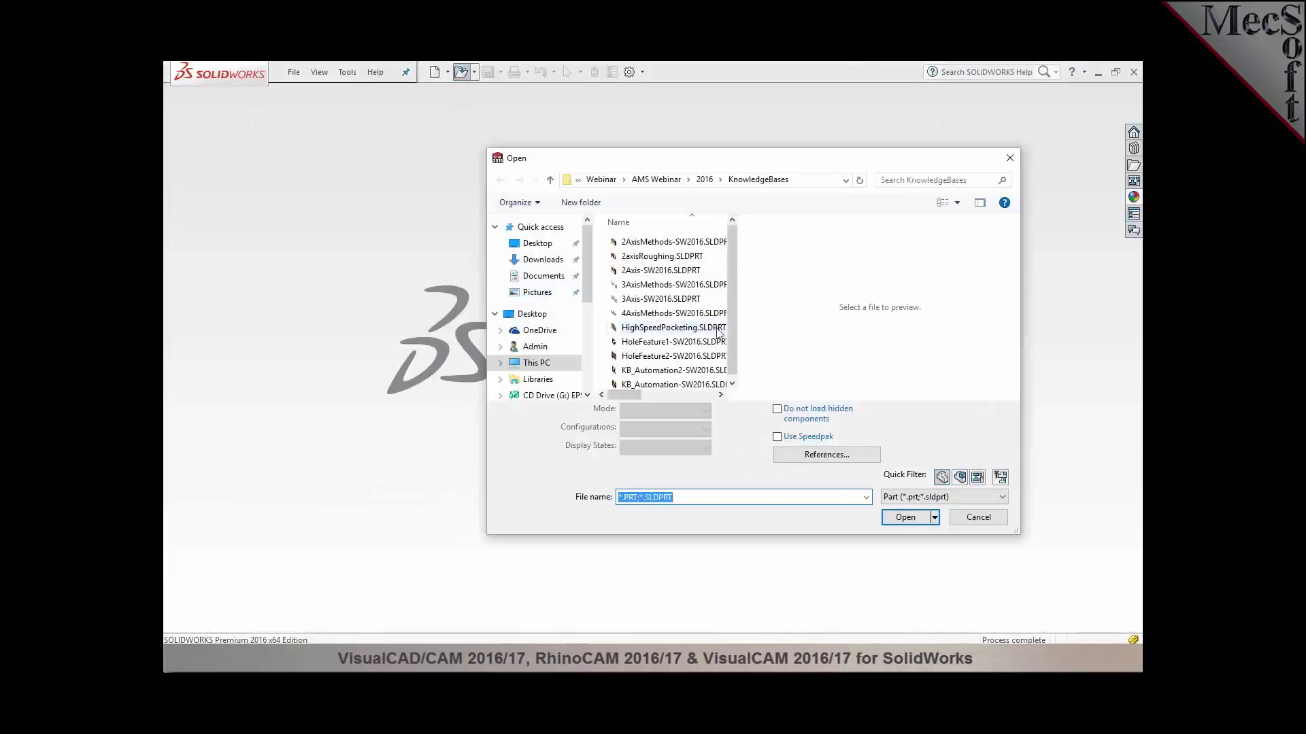
{"action": "left_click", "coordinate": [707, 370]}
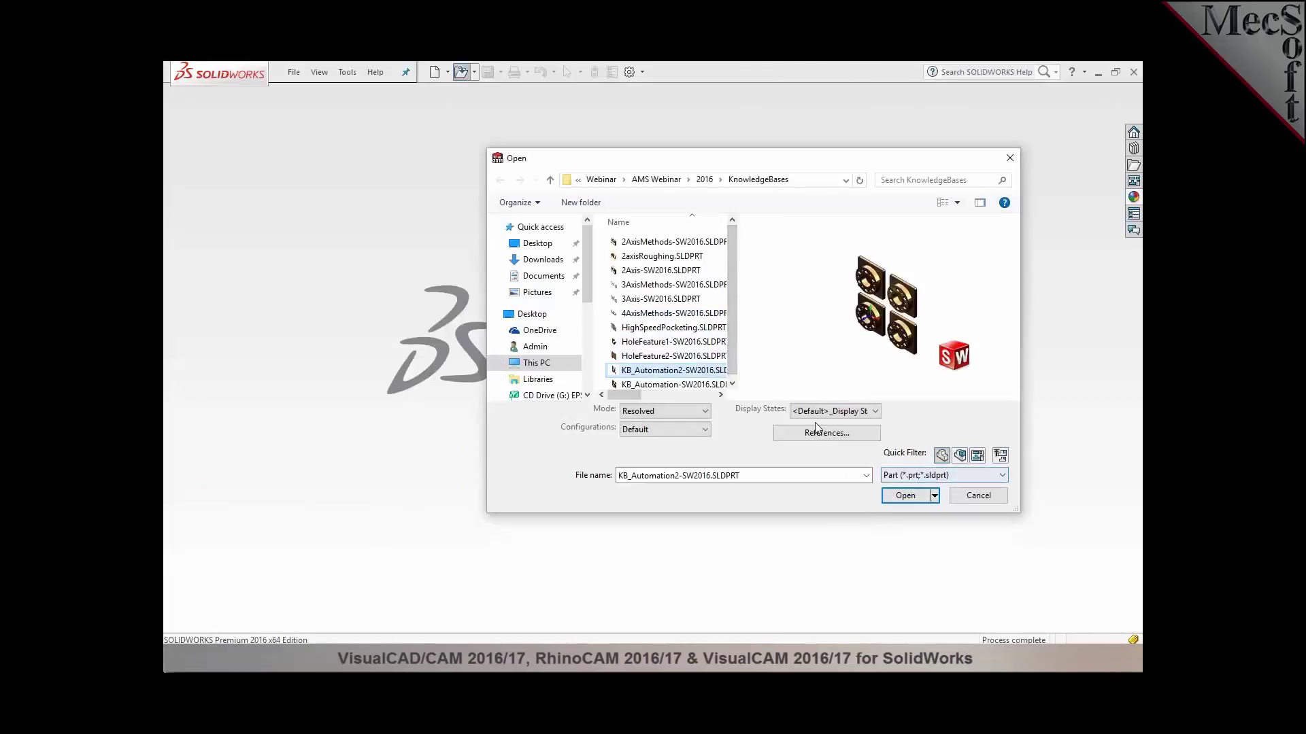
{"action": "left_click", "coordinate": [707, 385]}
{"action": "left_click", "coordinate": [904, 495]}
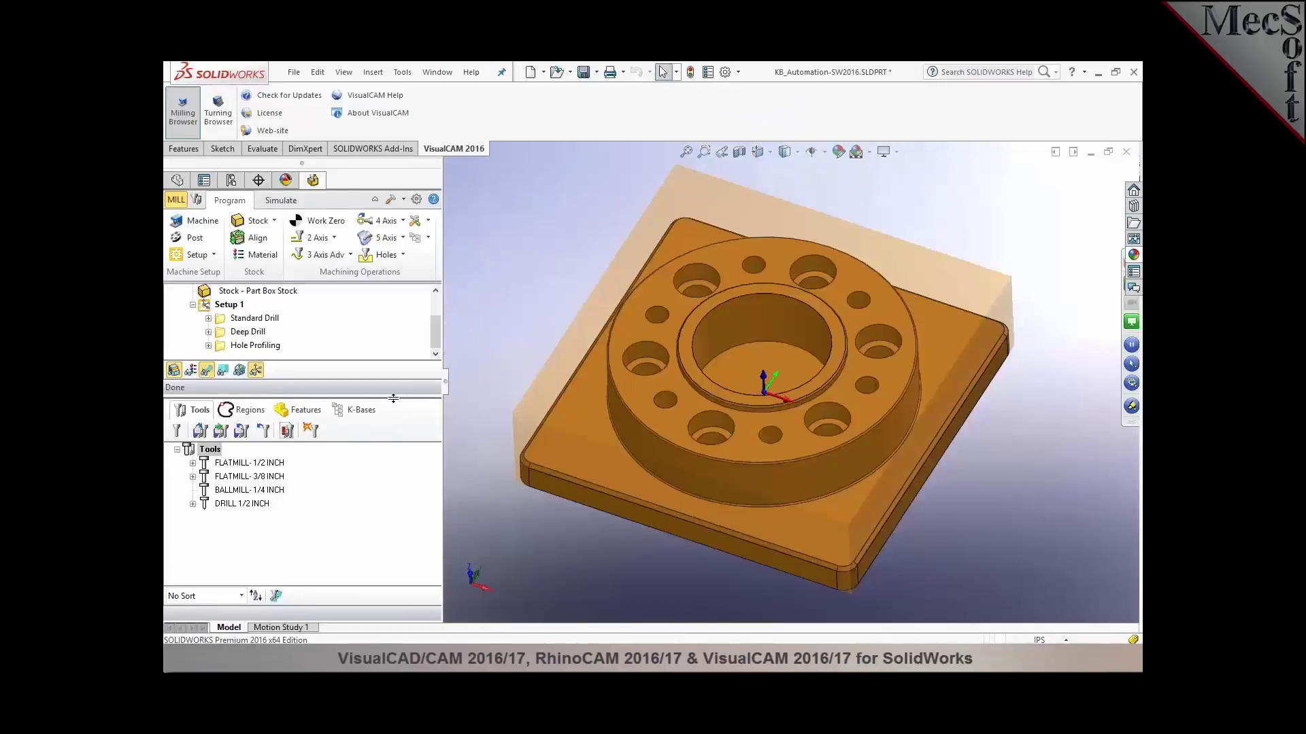
{"action": "left_click_drag", "start_coordinate": [393, 397], "coordinate": [393, 498]}
{"action": "middle_click_drag", "start_coordinate": [598, 573], "coordinate": [604, 544]}
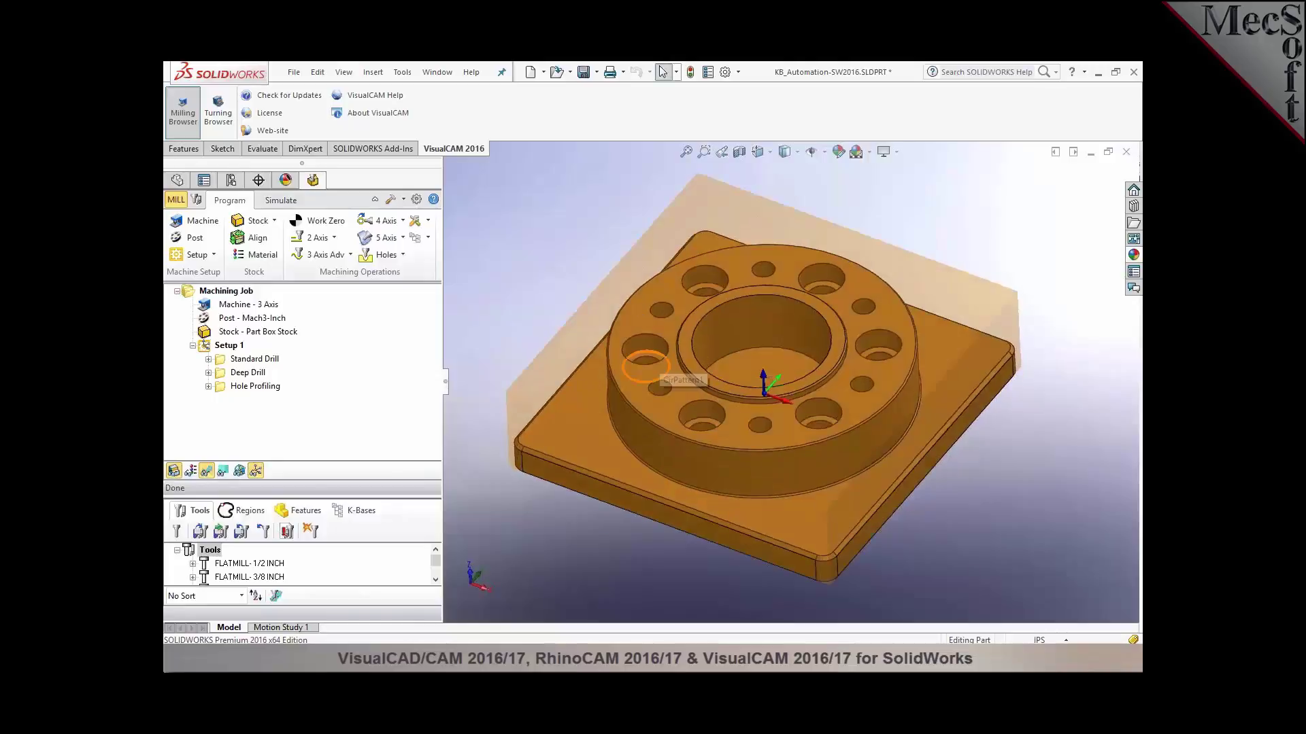
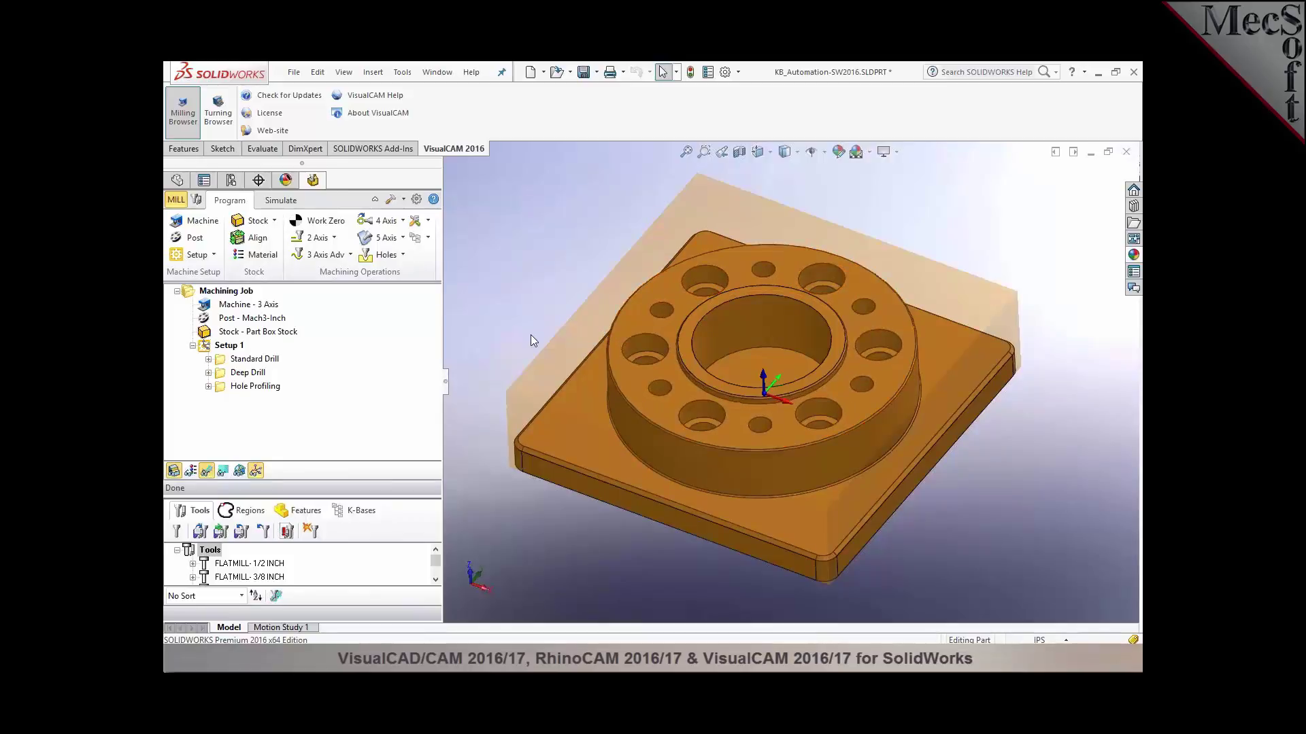
Step: Show the hole sketches Sketch7, Sketch8 and Sketch9 on the part
{"action": "left_click", "coordinate": [177, 179]}
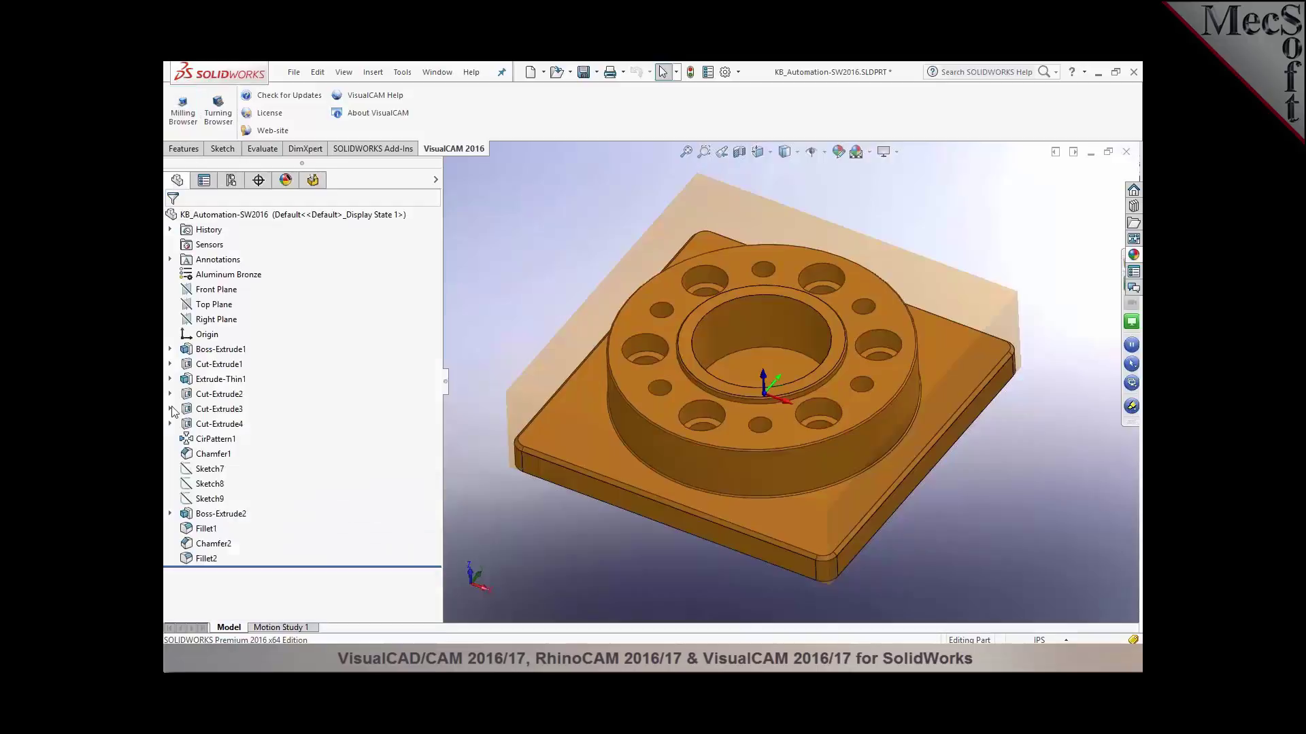
{"action": "left_click", "coordinate": [197, 470]}
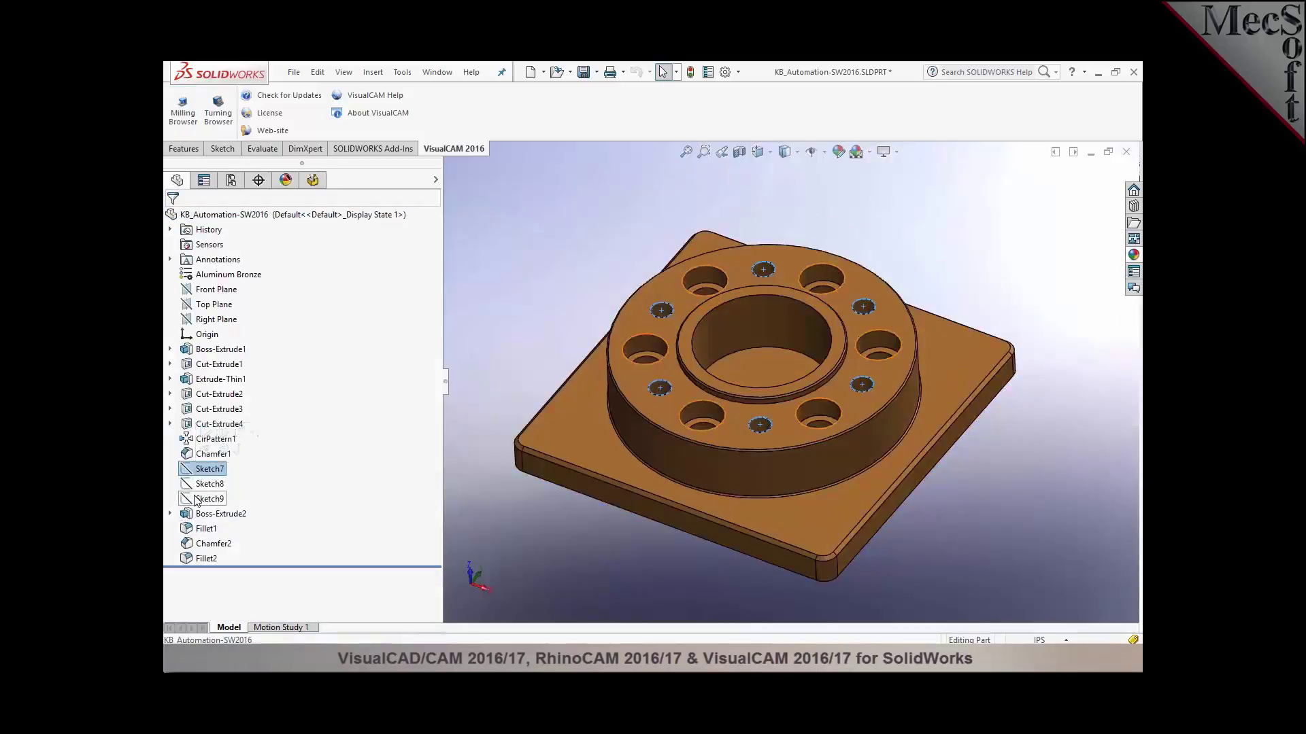
{"action": "left_click", "coordinate": [196, 501], "text": "shift"}
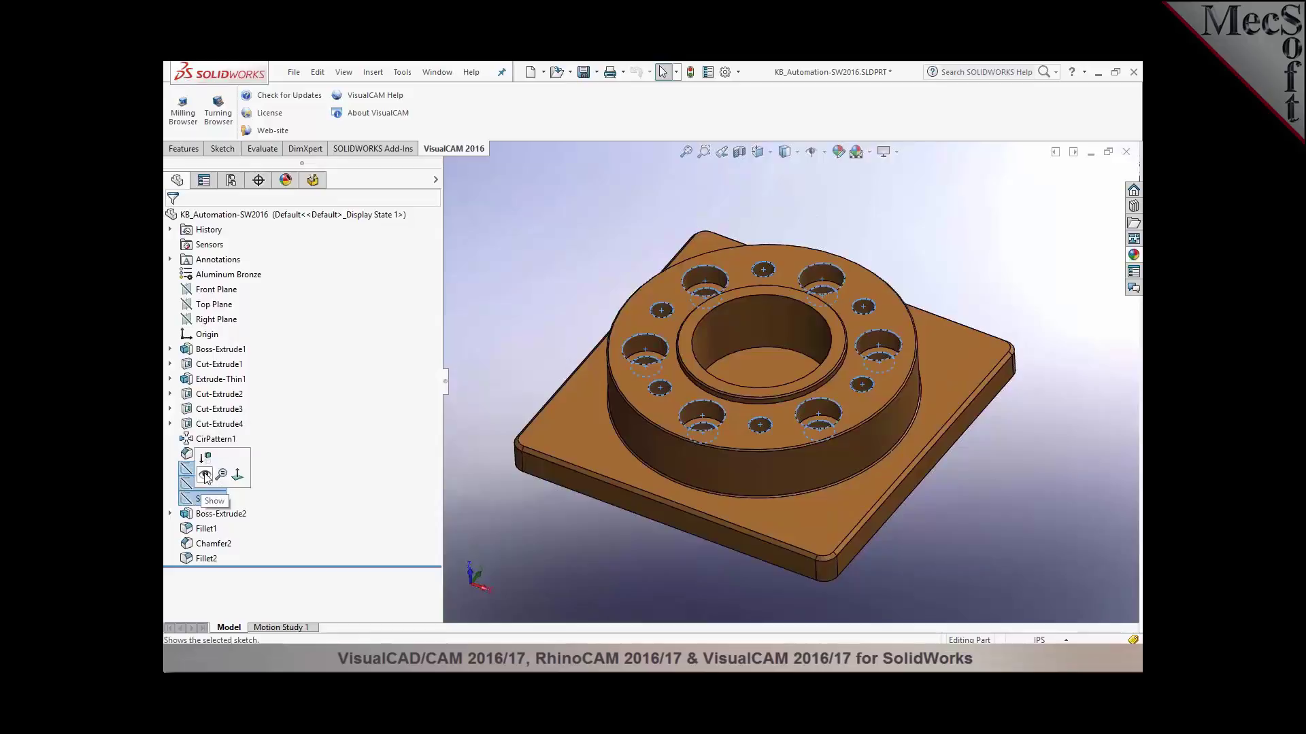
{"action": "left_click", "coordinate": [204, 475]}
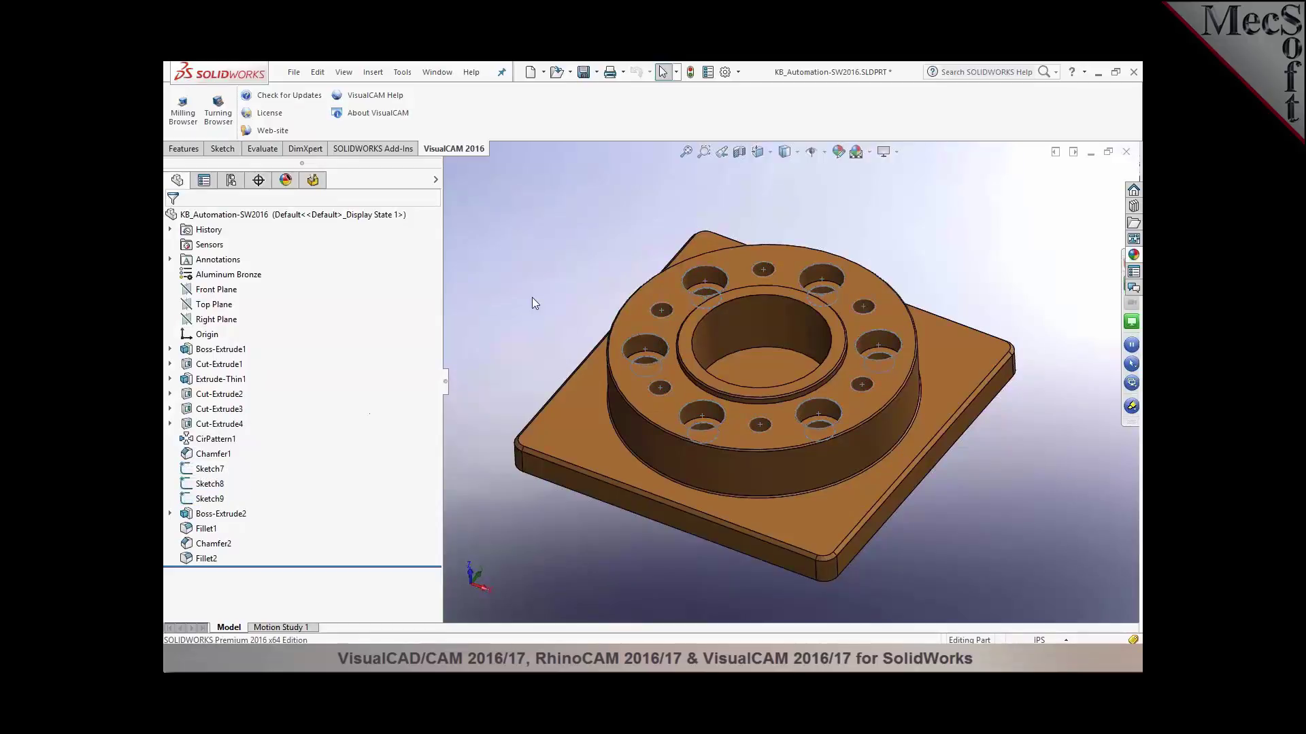
{"action": "mouse_move", "coordinate": [532, 296]}
{"action": "middle_mouse_down"}
{"action": "mouse_move", "coordinate": [530, 283]}
{"action": "mouse_move", "coordinate": [525, 303]}
{"action": "middle_mouse_up"}
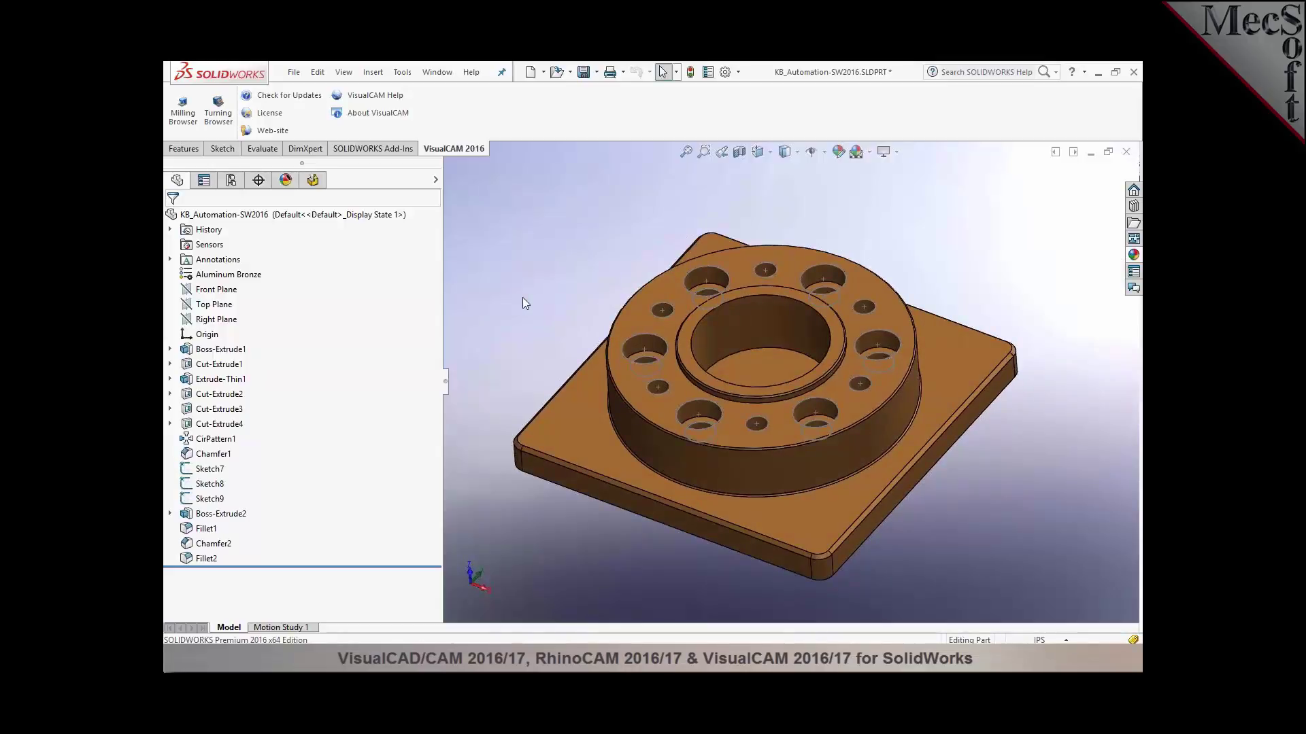
{"action": "mouse_move", "coordinate": [548, 306]}
{"action": "middle_mouse_down"}
{"action": "mouse_move", "coordinate": [559, 295]}
{"action": "mouse_move", "coordinate": [557, 315]}
{"action": "mouse_move", "coordinate": [543, 300]}
{"action": "middle_mouse_up"}
Step: Return to the milling browser and show its K-Bases tree with a taller machining objects area
{"action": "left_click", "coordinate": [313, 180]}
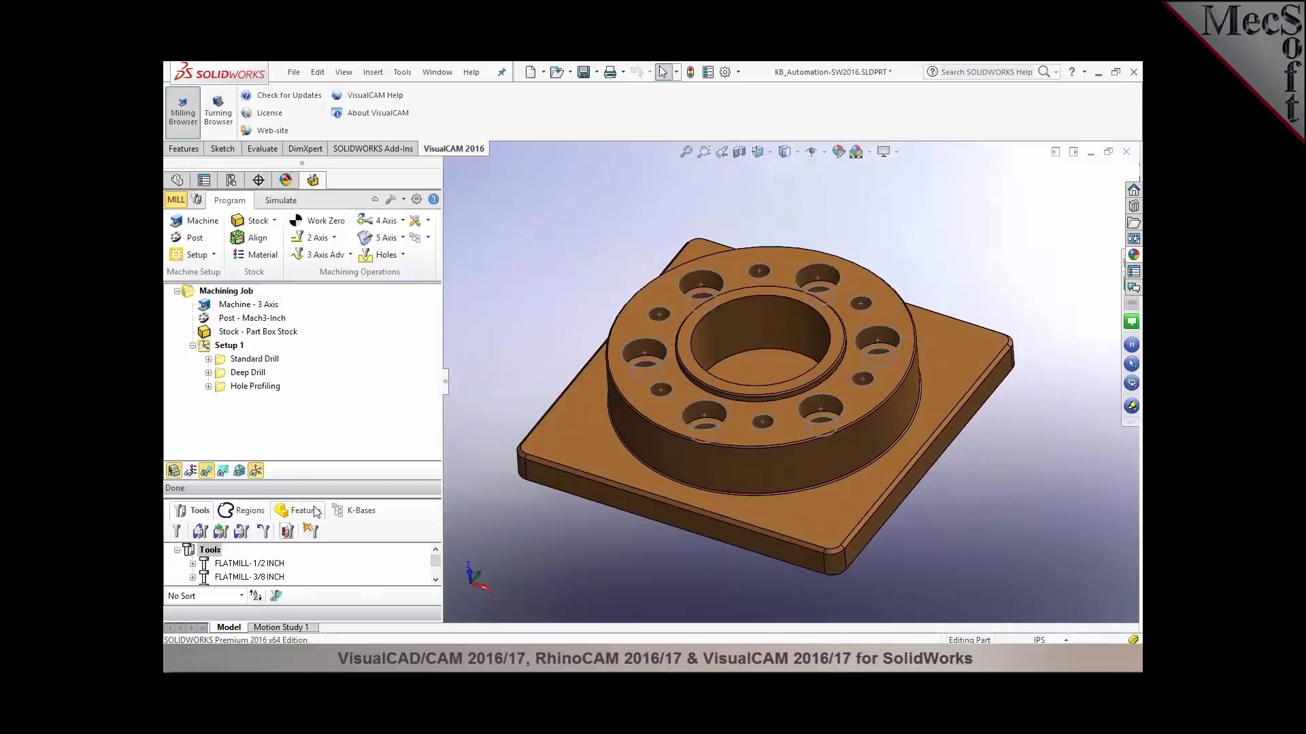
{"action": "left_click_drag", "start_coordinate": [317, 491], "coordinate": [356, 379]}
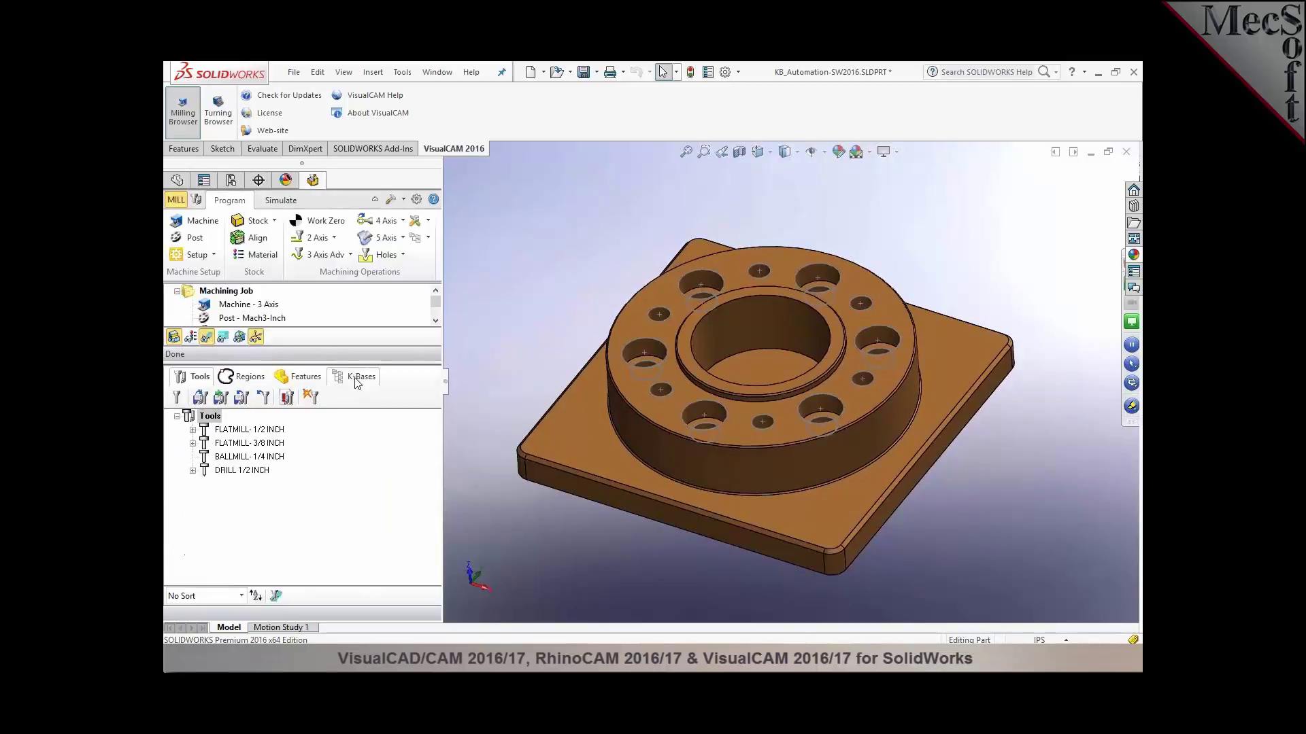
{"action": "left_click", "coordinate": [357, 379]}
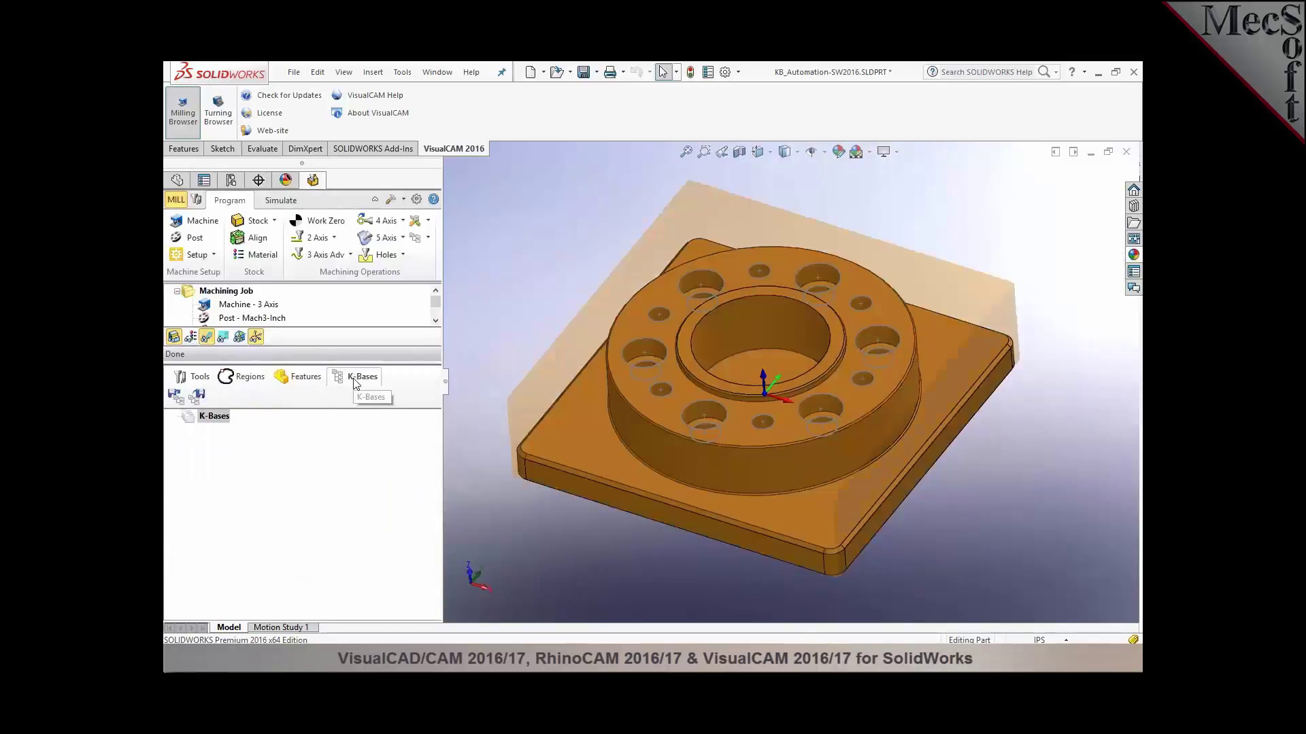
{"action": "left_click", "coordinate": [175, 398]}
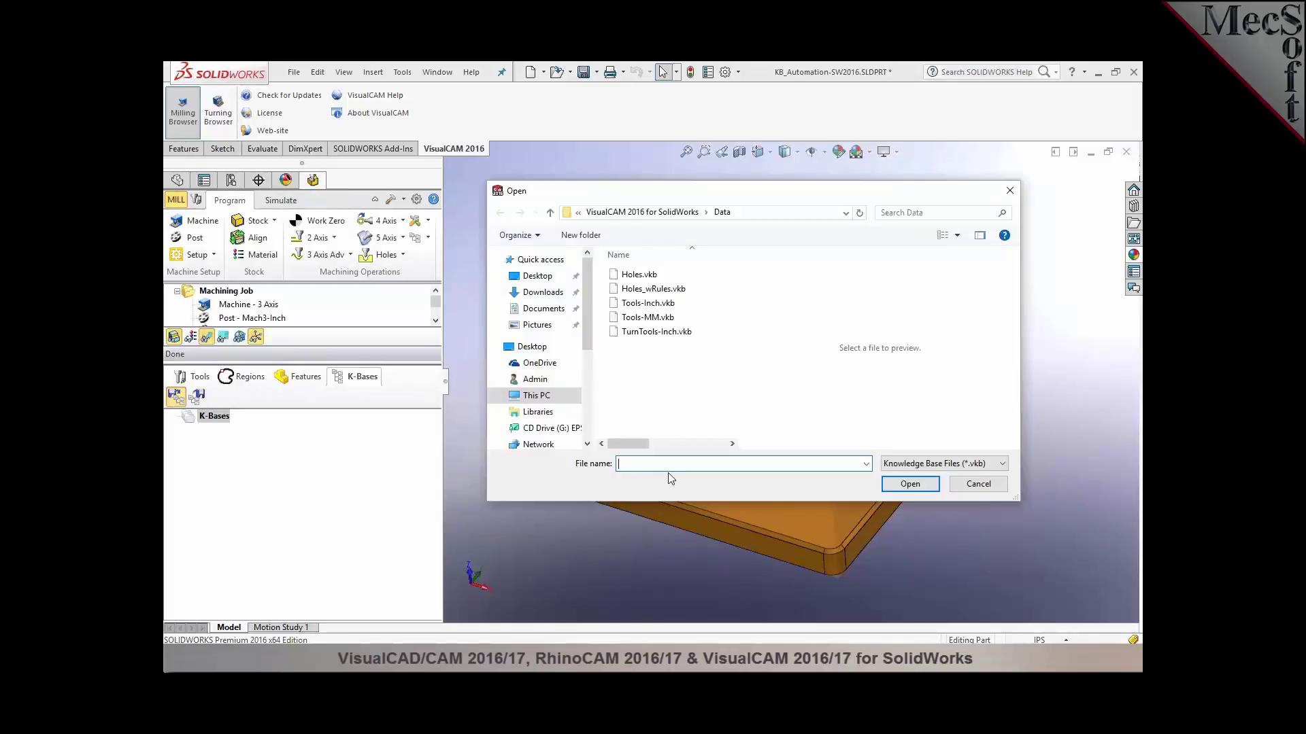
{"action": "type", "text": "C:\\Users\\Admin\\Documents\\Webinar\\AMS Webinar\\2016\\KnowledgeBases"}
{"action": "key", "text": "Return"}
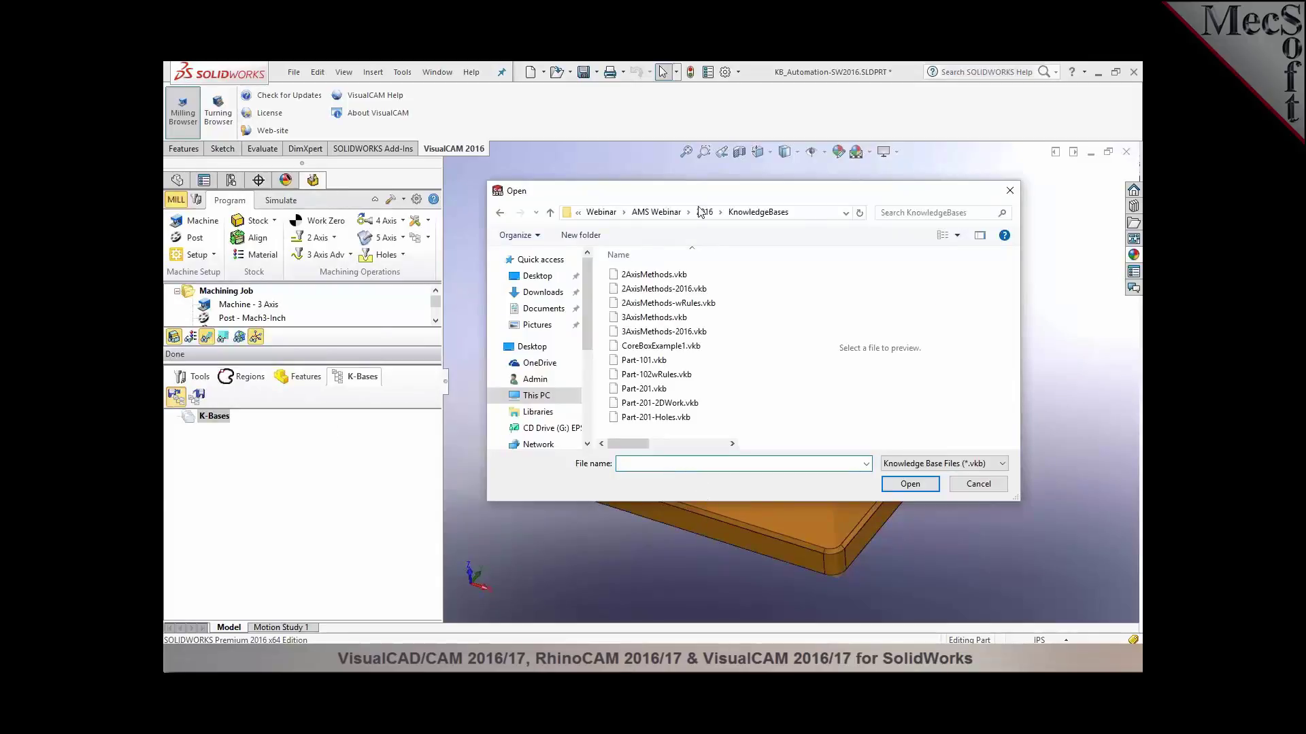
{"action": "left_click_drag", "start_coordinate": [696, 182], "coordinate": [886, 175]}
{"action": "left_click", "coordinate": [1063, 462]}
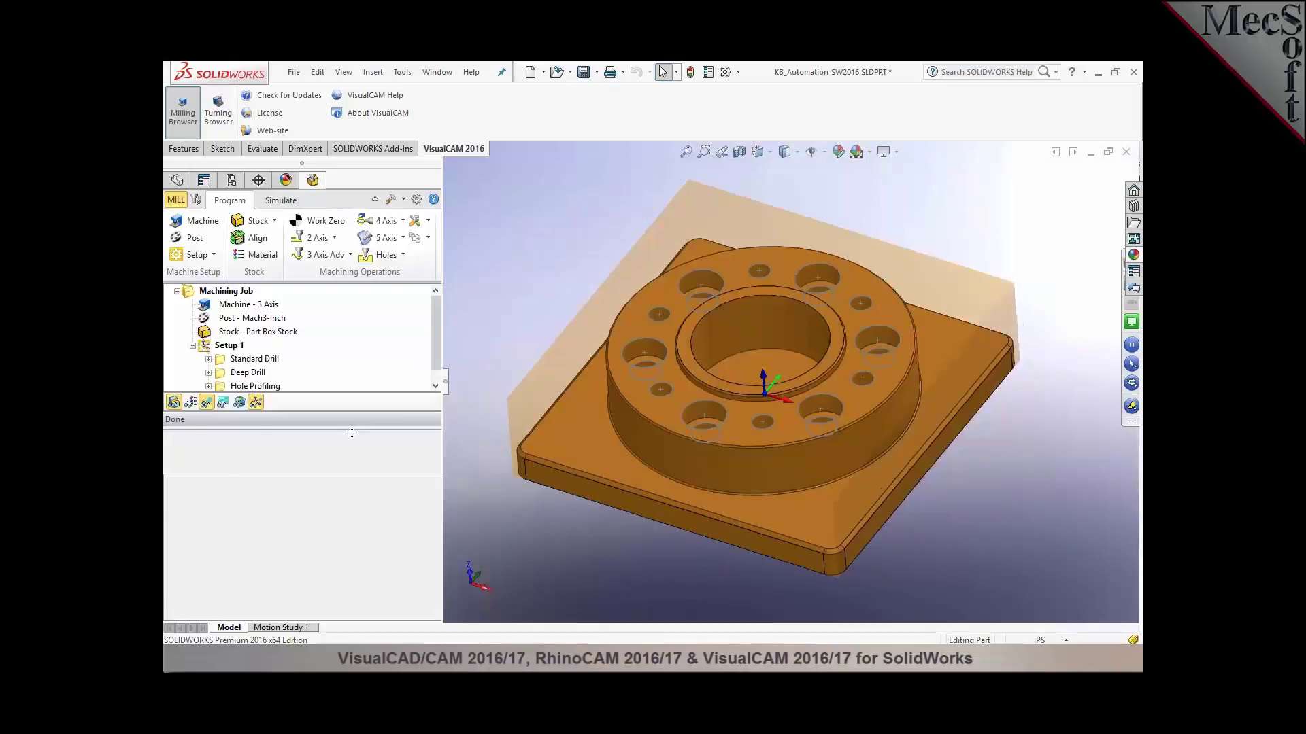
Step: Save the hole machining operations as knowledge base KB_Automation-SW2016.vkb in the 2016\KnowledgeBases folder
{"action": "left_click", "coordinate": [428, 237]}
{"action": "left_click", "coordinate": [476, 264]}
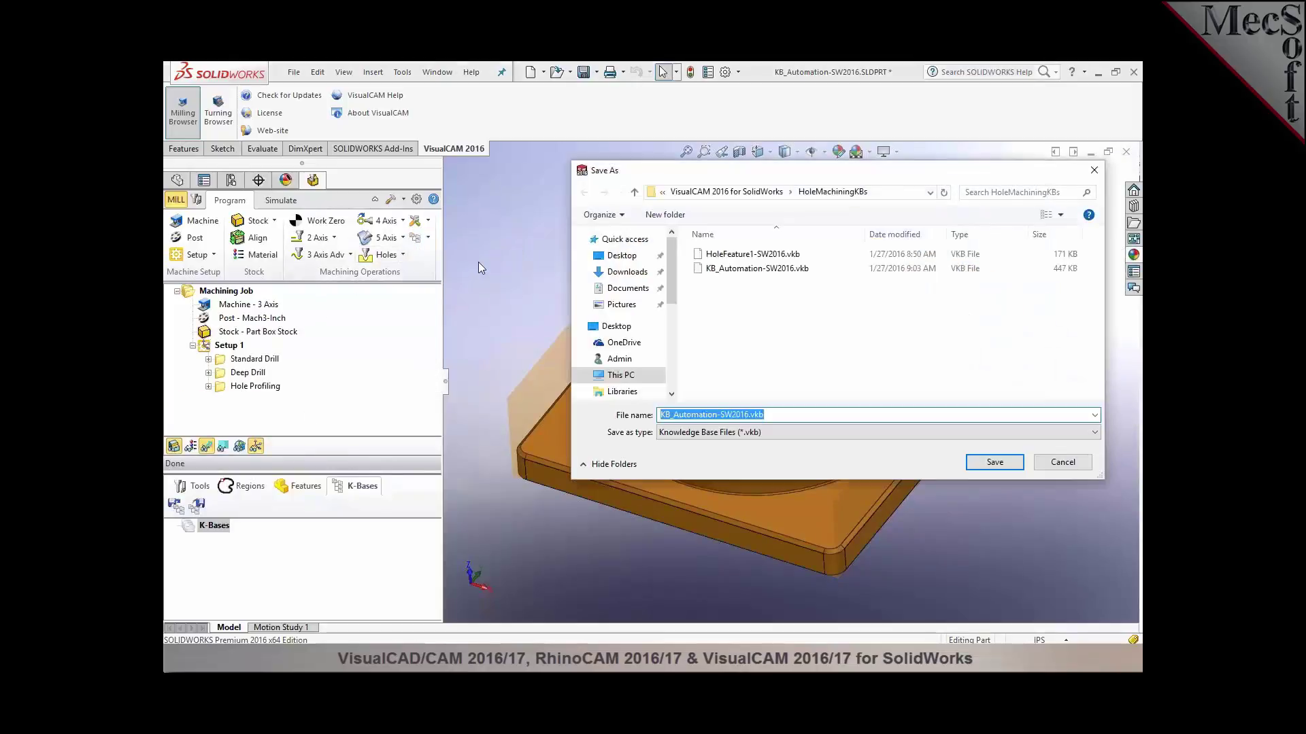
{"action": "key", "text": "ctrl+v"}
{"action": "key", "text": "Return"}
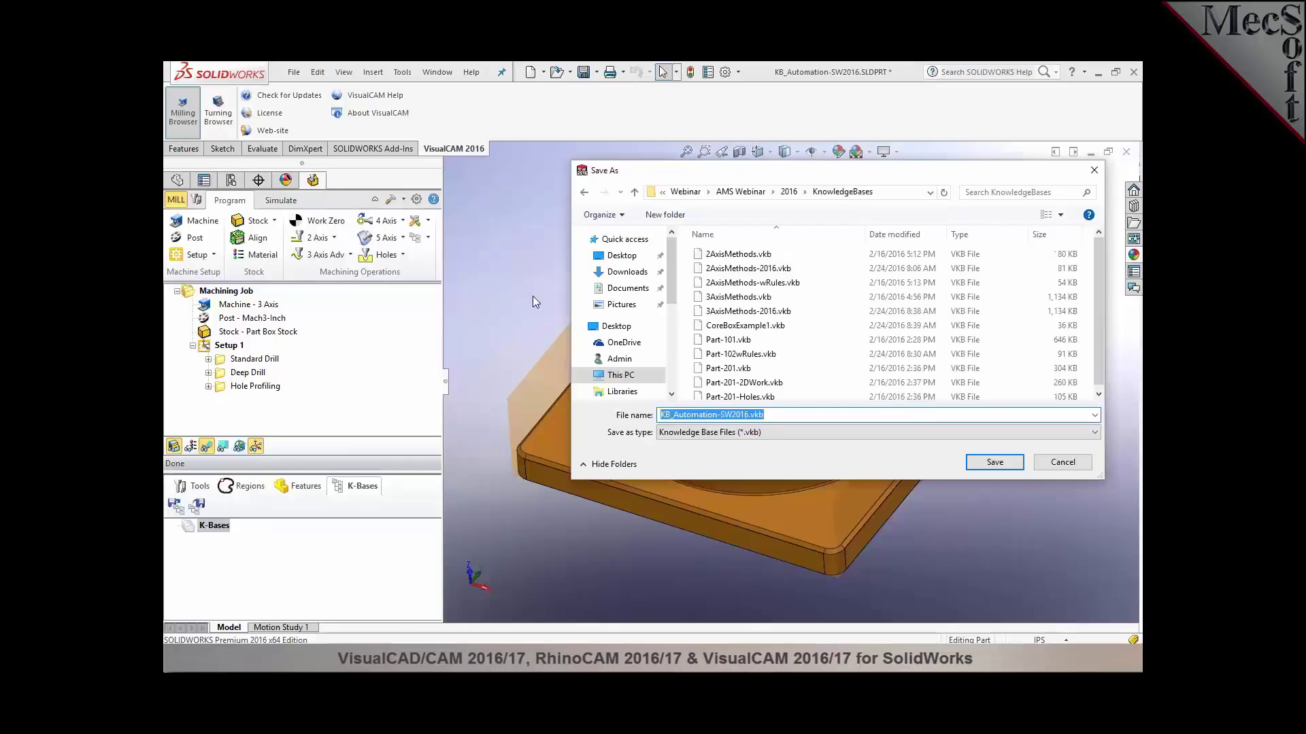
{"action": "left_click", "coordinate": [1000, 461]}
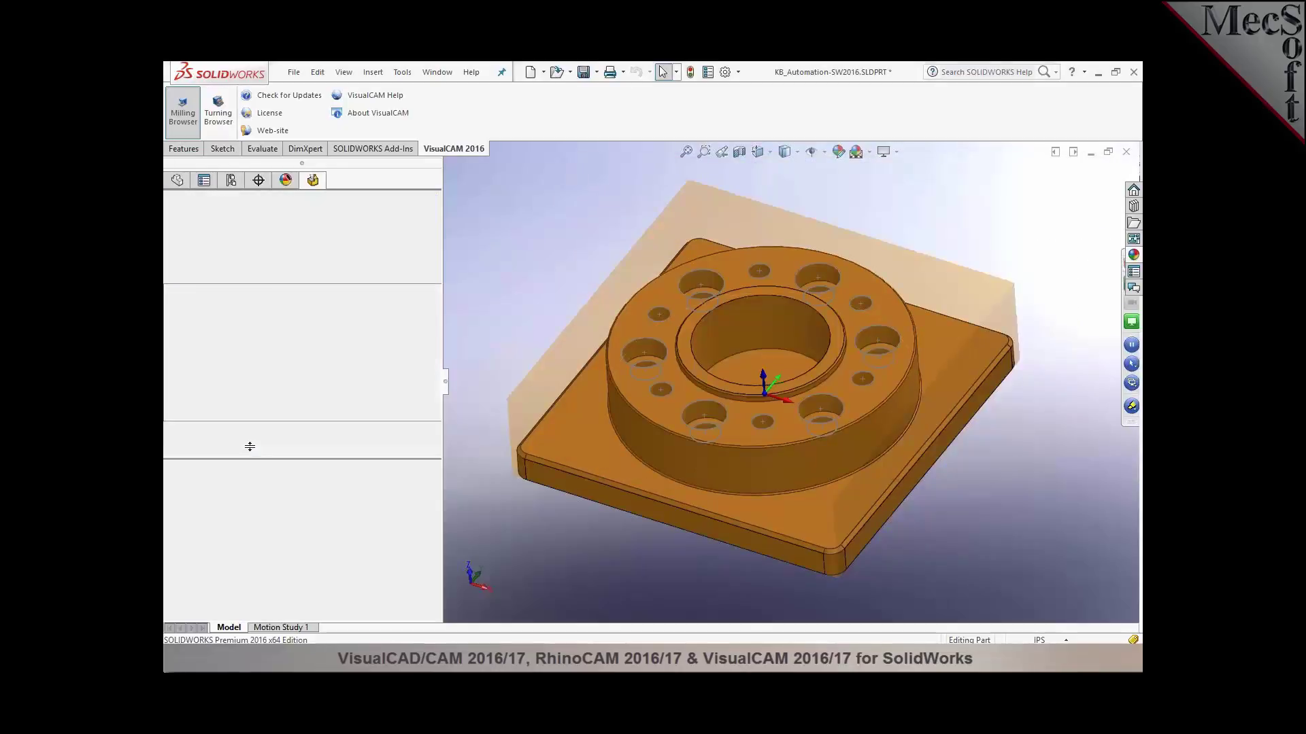
Step: Load KB_Automation-SW2016.vkb from the KnowledgeBases folder into the K-Bases tree, declining to set selection rules on loading
{"action": "left_click", "coordinate": [177, 416]}
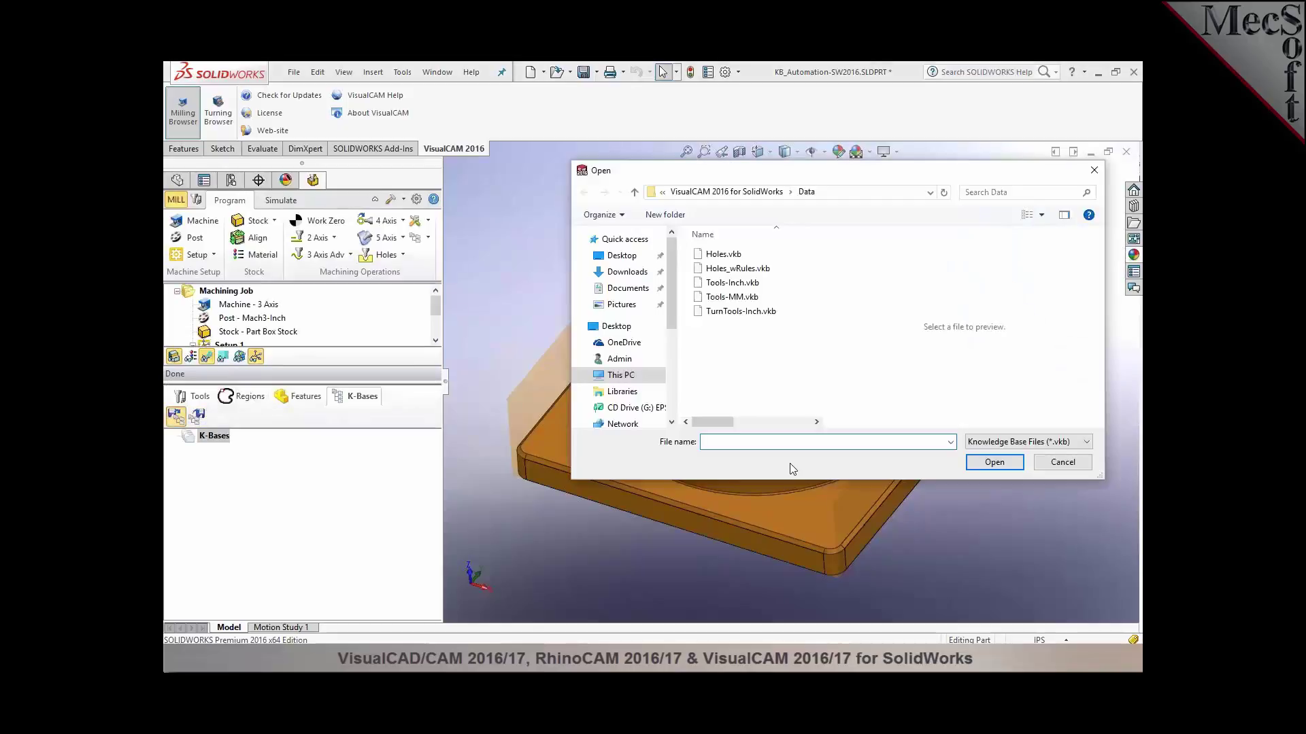
{"action": "key", "text": "ctrl+v"}
{"action": "key", "text": "Return"}
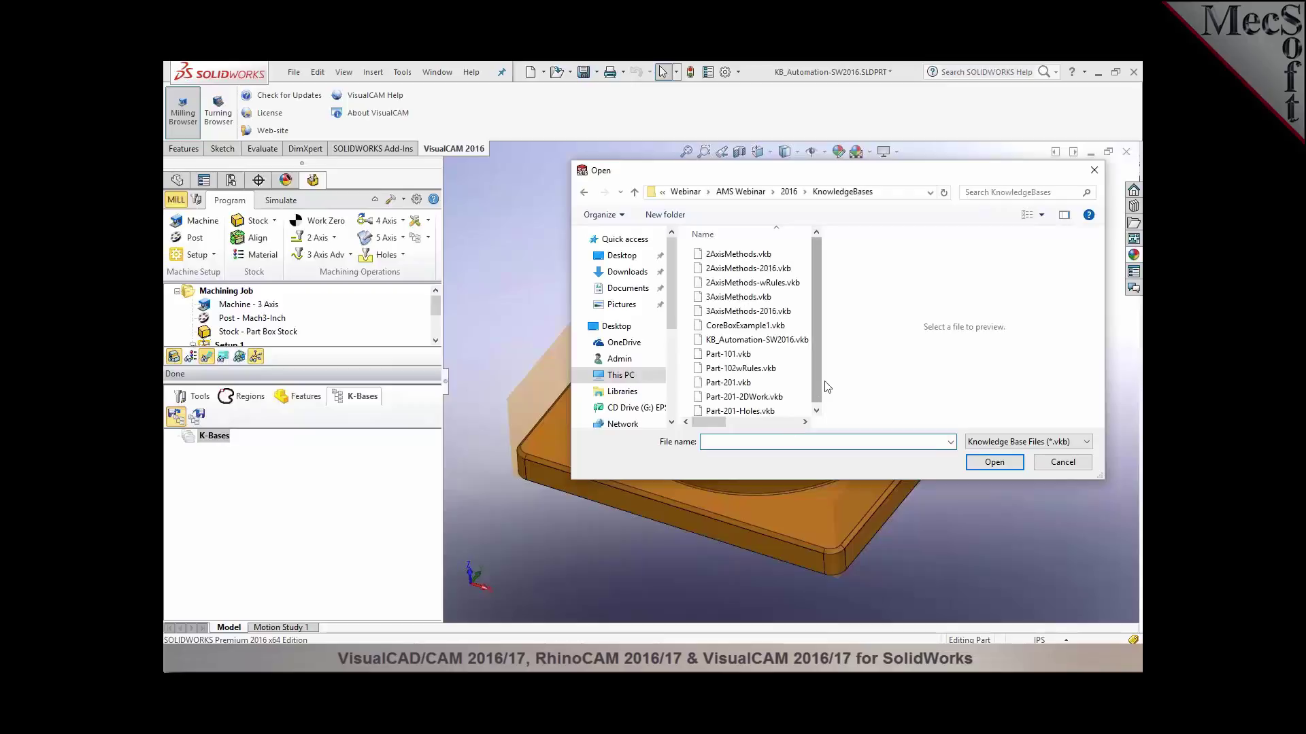
{"action": "left_click_drag", "start_coordinate": [816, 380], "coordinate": [817, 393]}
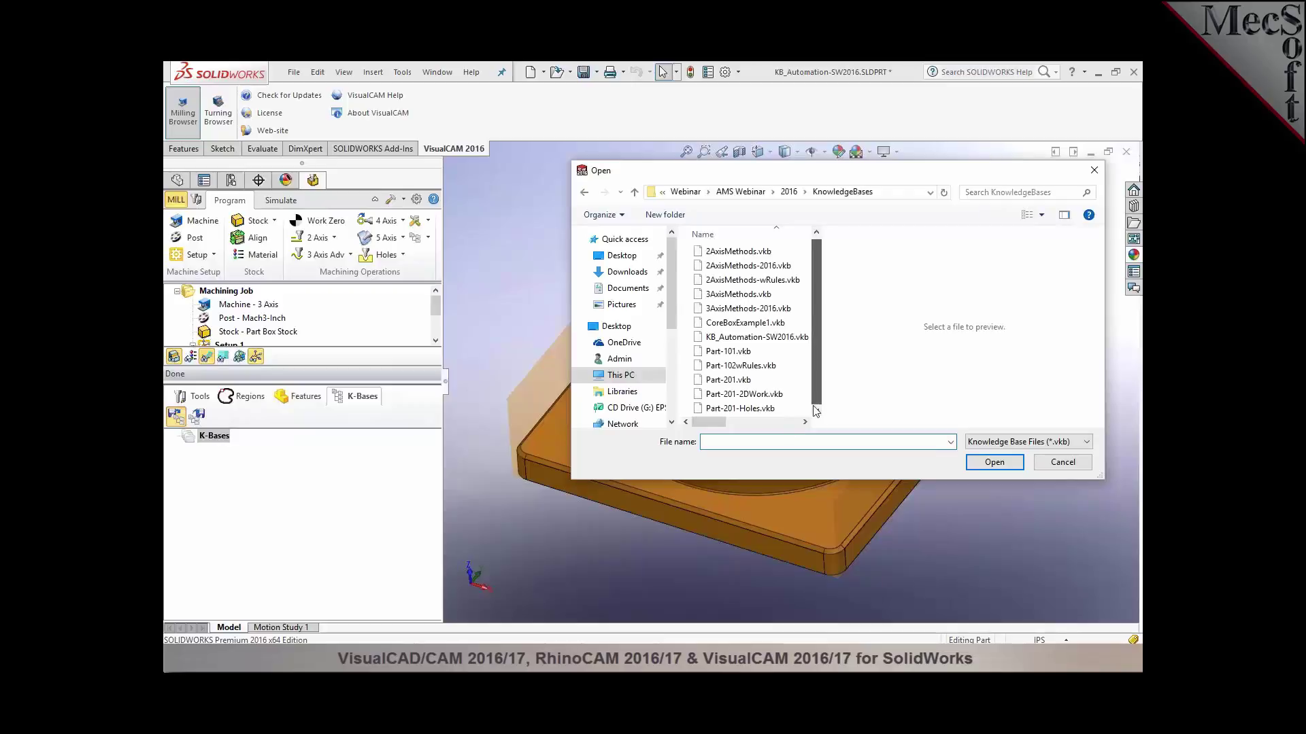
{"action": "left_click", "coordinate": [783, 340]}
{"action": "left_click", "coordinate": [994, 462]}
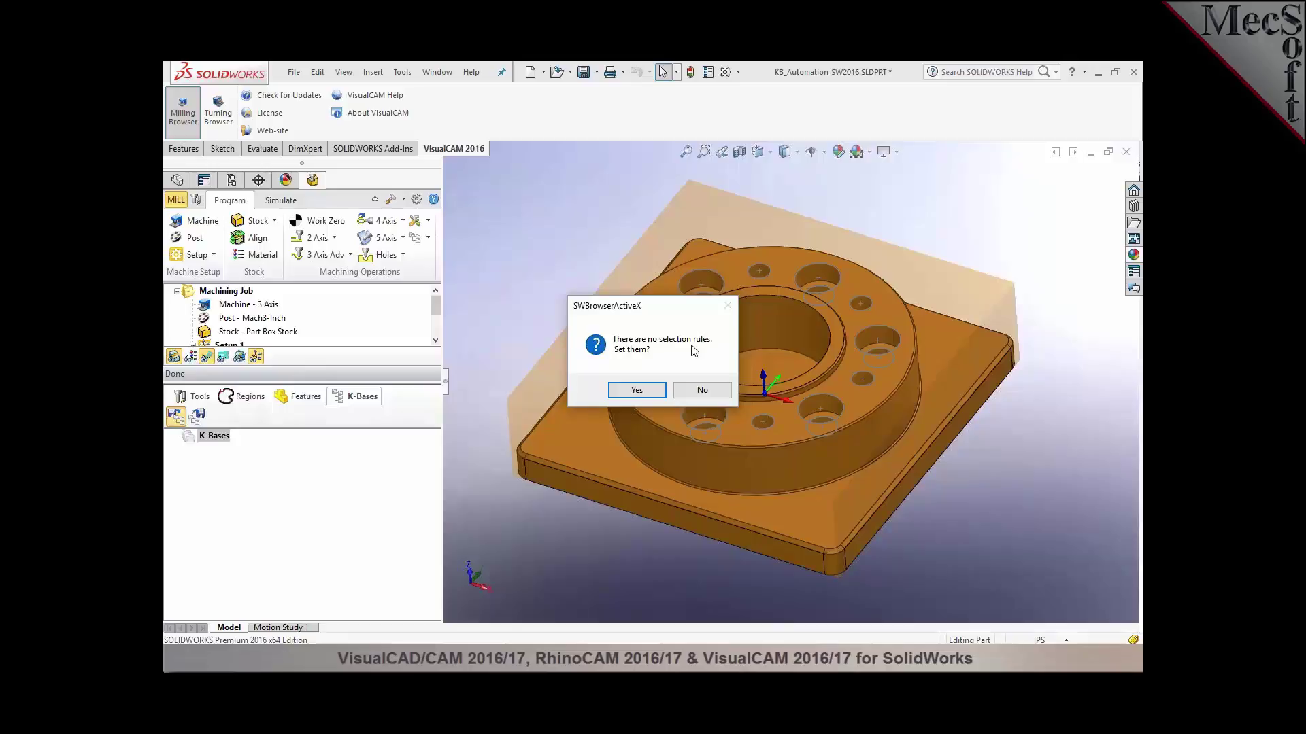
{"action": "left_click", "coordinate": [700, 390]}
Step: Set the knowledge base's Standard Drill selection rules to arcs and circles, using a diameter range with a minimum of 0.8
{"action": "left_click", "coordinate": [249, 463]}
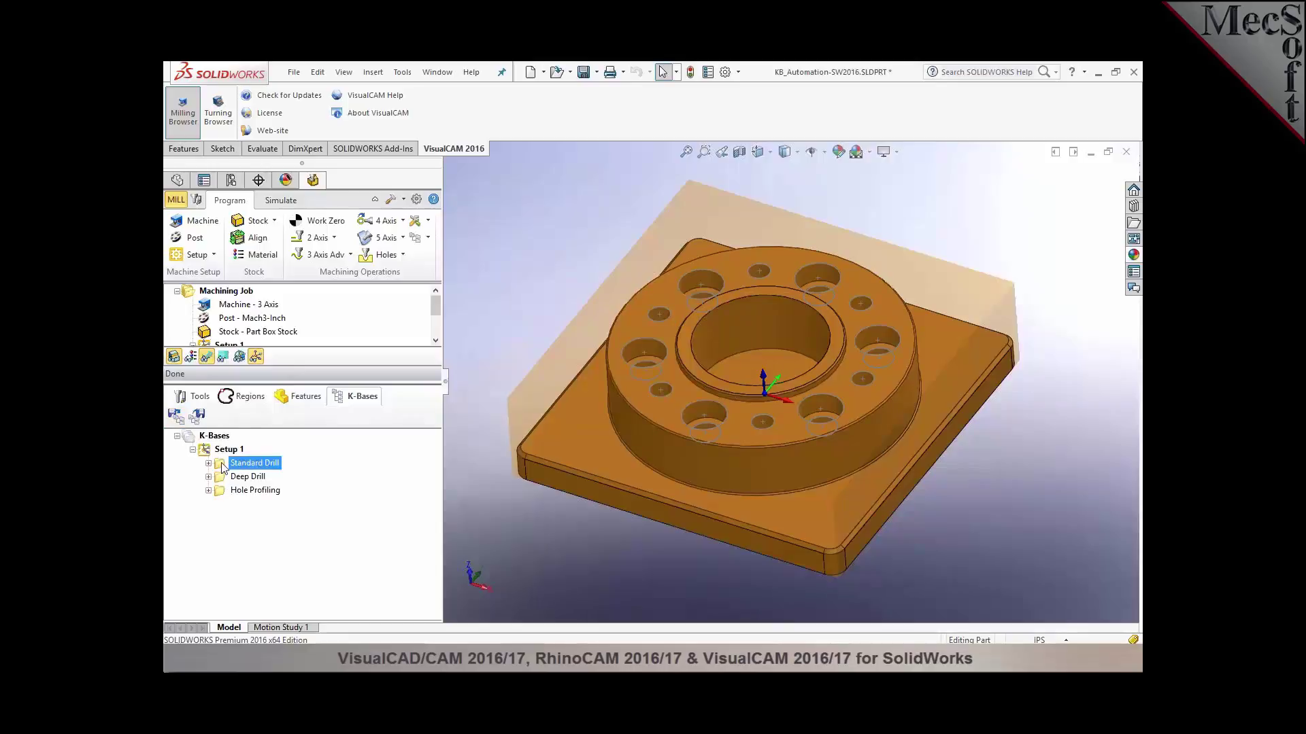
{"action": "left_click", "coordinate": [209, 464]}
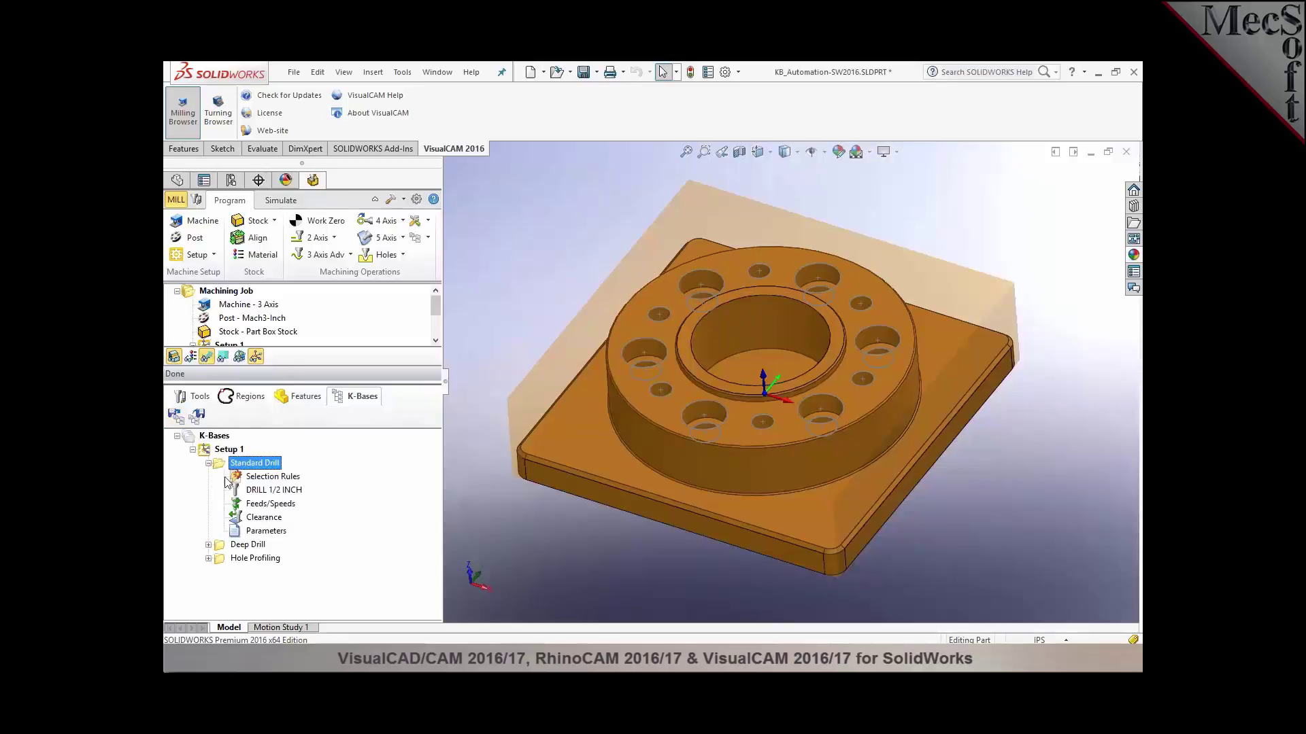
{"action": "double_click", "coordinate": [237, 480]}
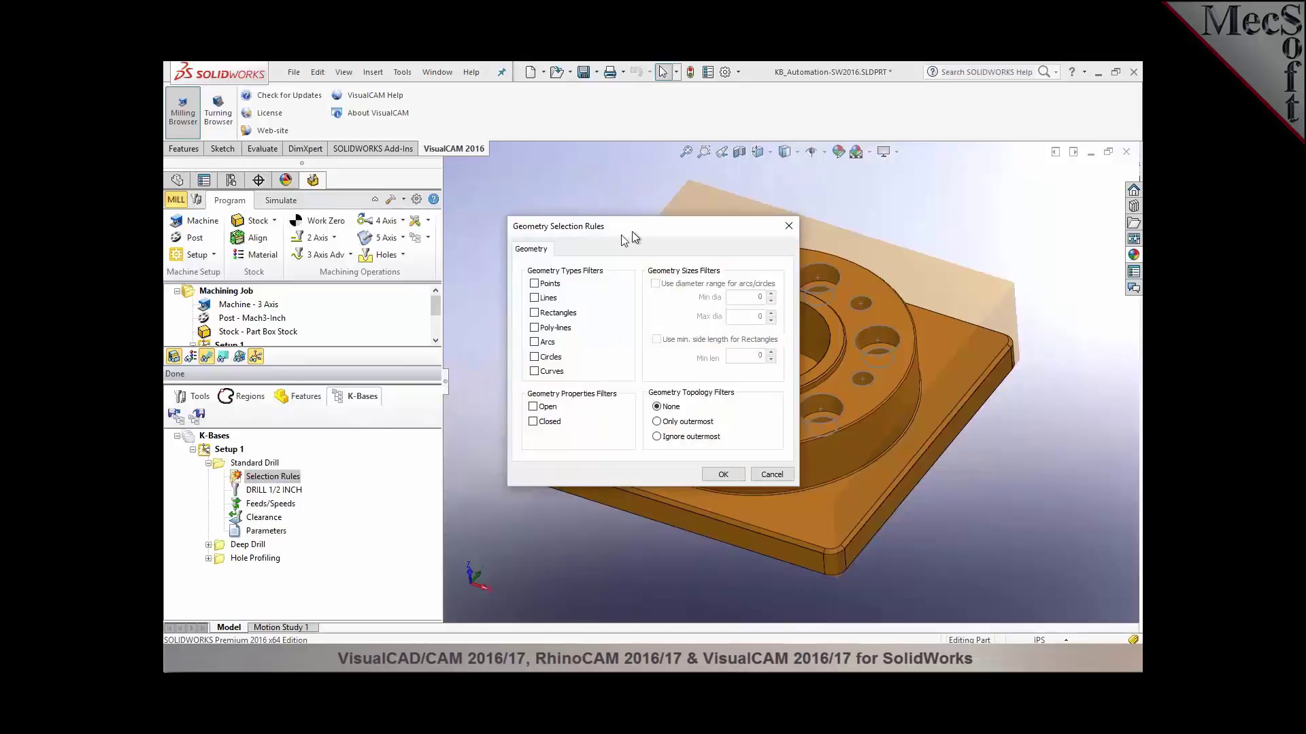
{"action": "left_click_drag", "start_coordinate": [631, 231], "coordinate": [409, 214]}
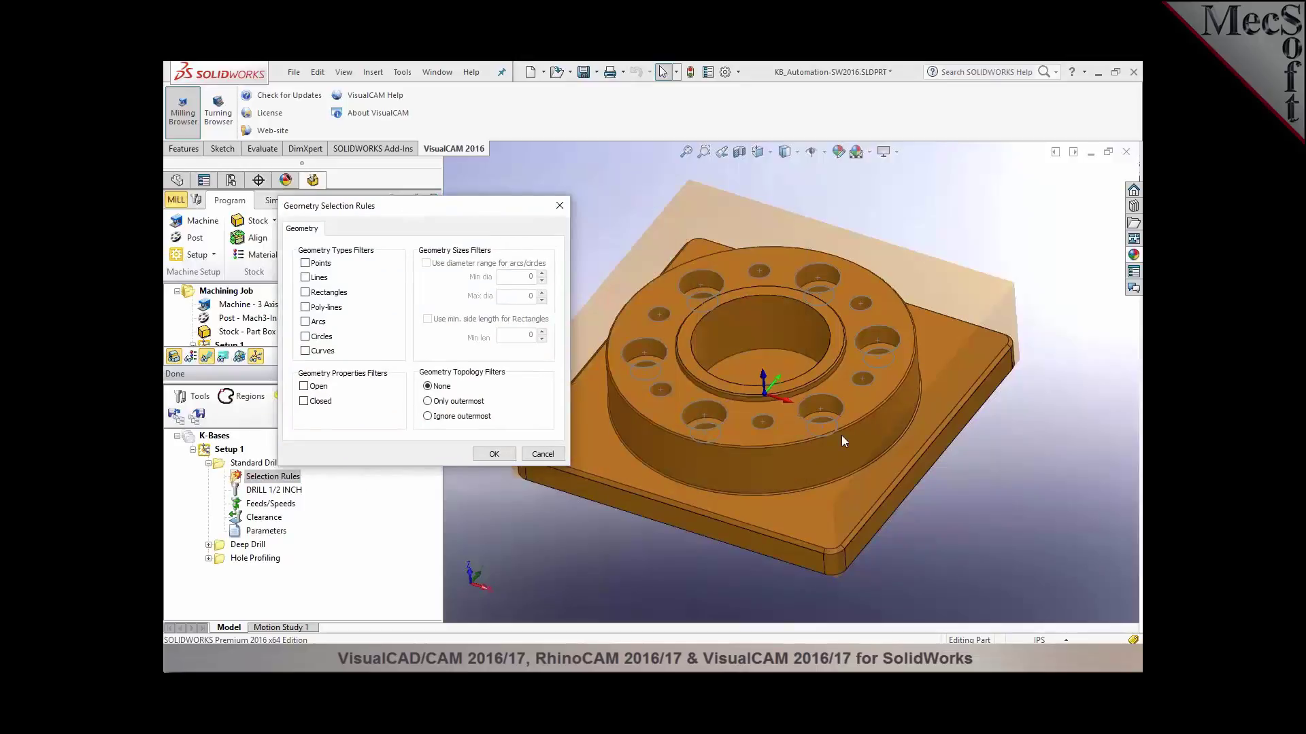
{"action": "left_click", "coordinate": [305, 321]}
{"action": "left_click", "coordinate": [305, 337]}
{"action": "left_click", "coordinate": [439, 266]}
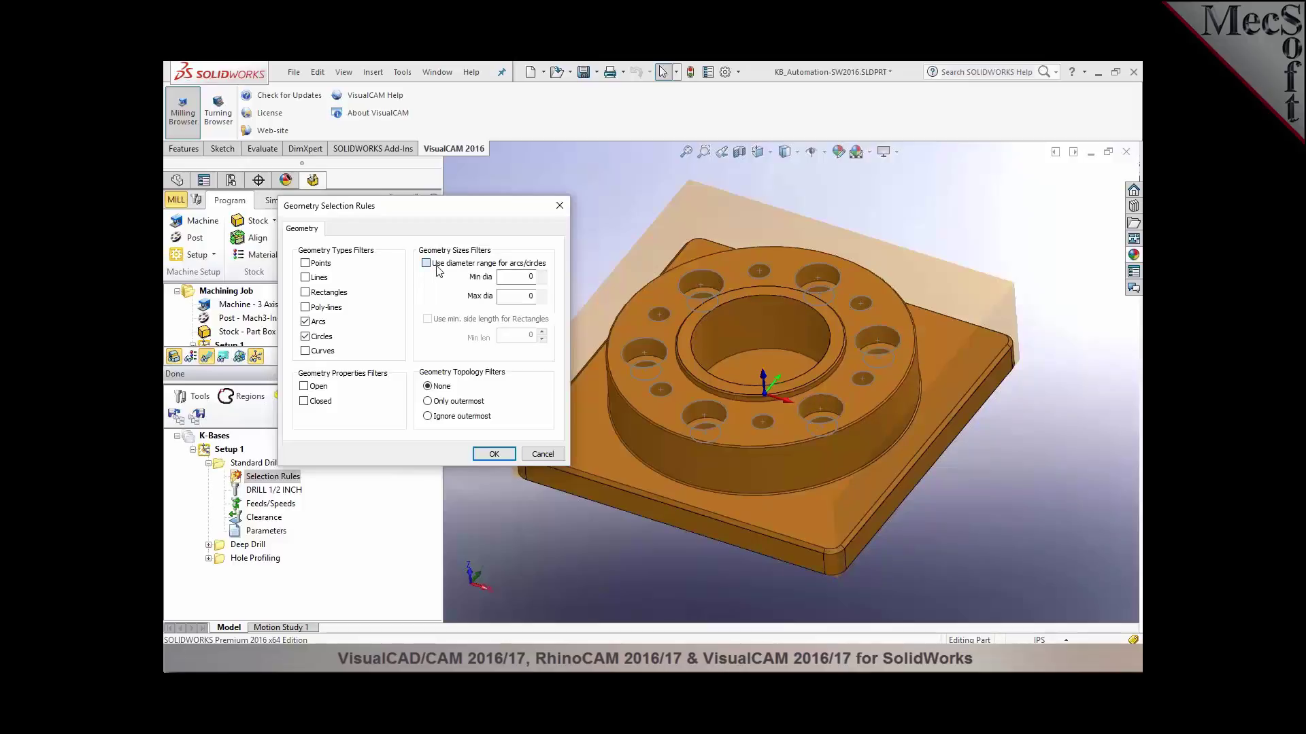
{"action": "double_click", "coordinate": [532, 277]}
{"action": "type", "text": "0.8"}
{"action": "left_click", "coordinate": [493, 454]}
Step: Set the knowledge base's Deep Drill selection rules to arcs and circles, filtered by a minimum and maximum diameter range
{"action": "left_click", "coordinate": [208, 545]}
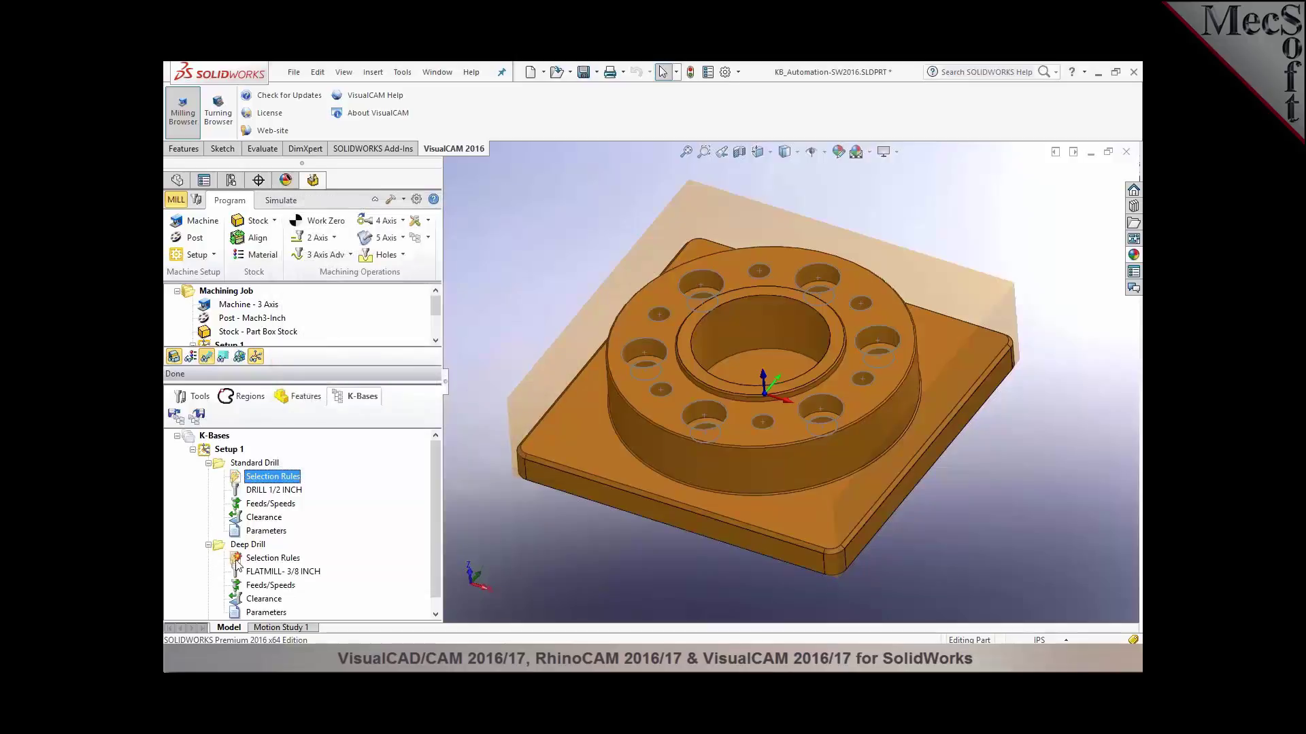
{"action": "double_click", "coordinate": [238, 559]}
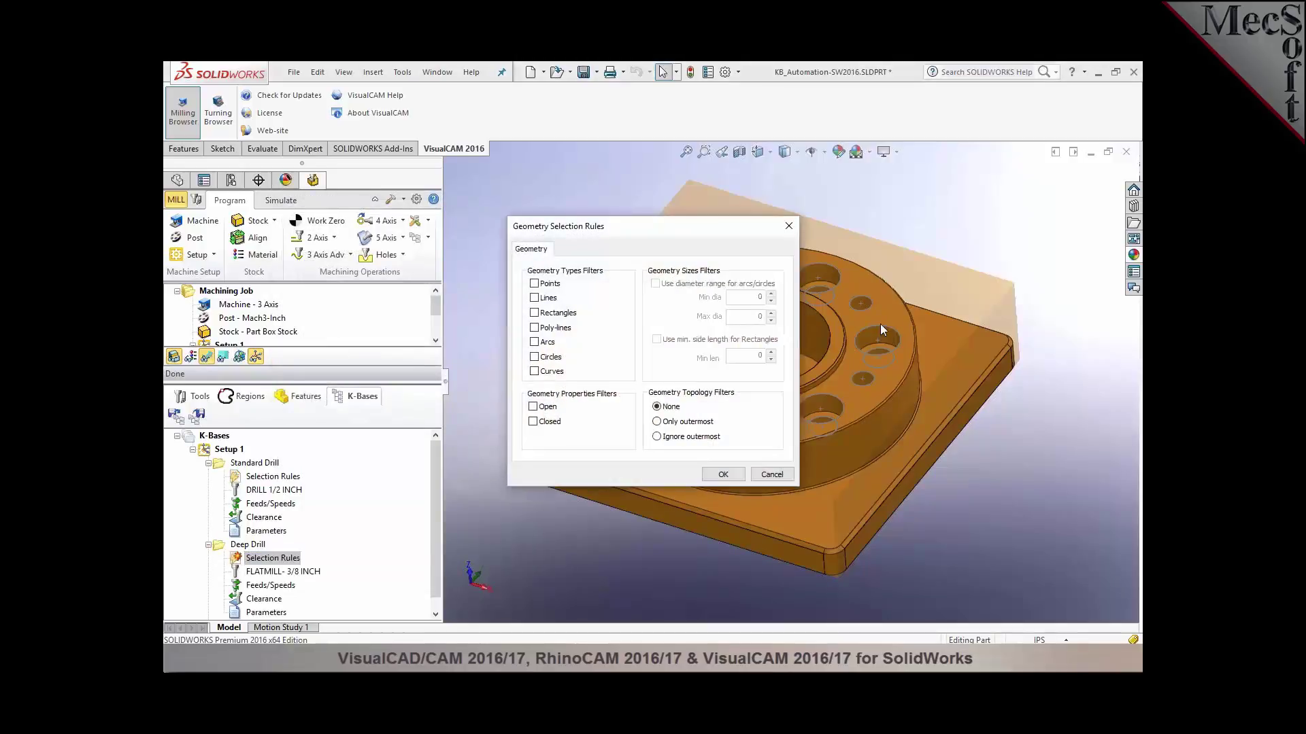
{"action": "left_click", "coordinate": [534, 342]}
{"action": "left_click", "coordinate": [533, 357]}
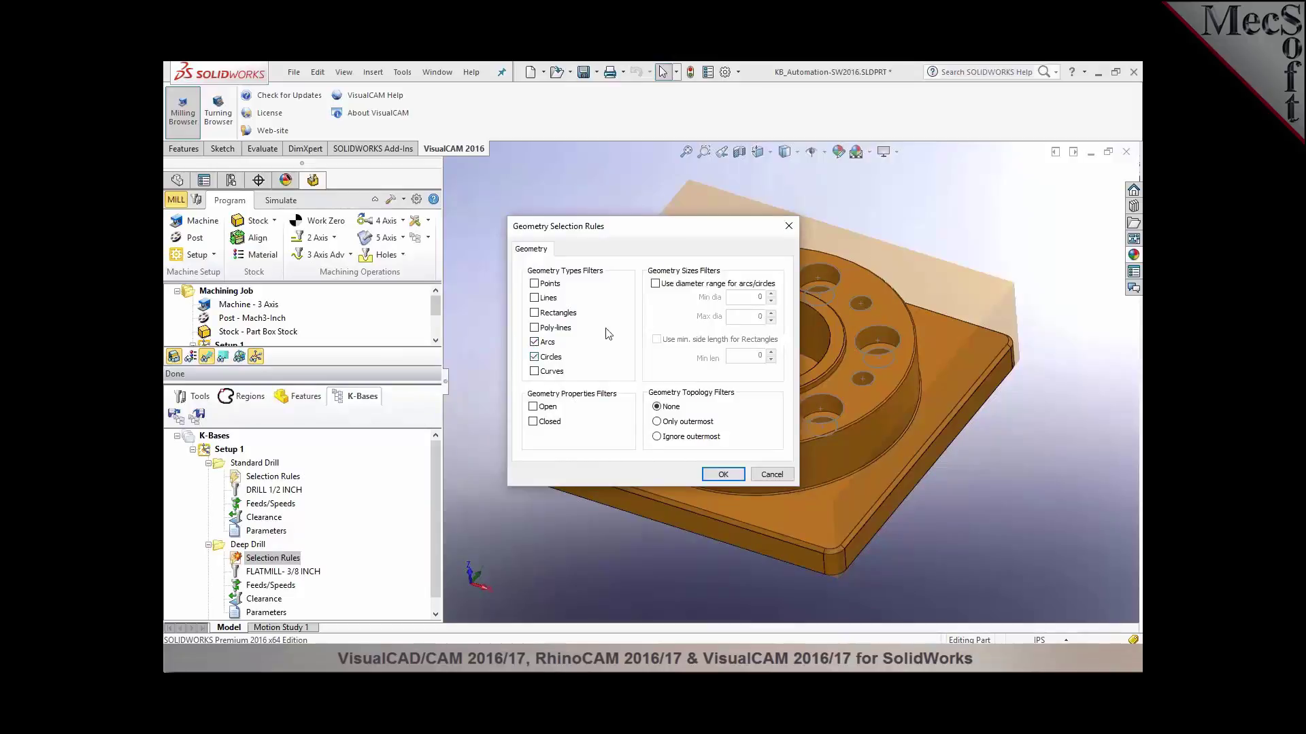
{"action": "left_click", "coordinate": [655, 283]}
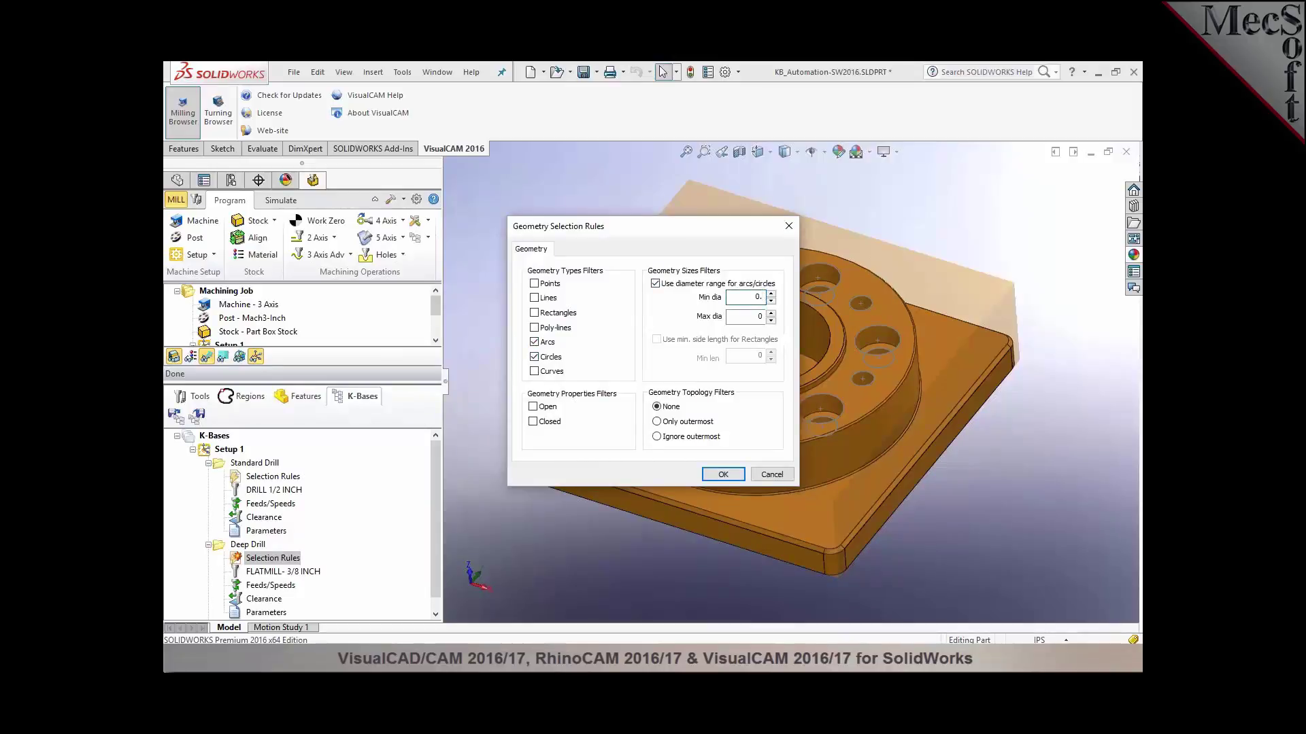
{"action": "left_click", "coordinate": [766, 318]}
{"action": "left_click", "coordinate": [725, 475]}
Step: Set the knowledge base's Hole Profiling selection rules to arcs and circles with a diameter range of 0.7 to 0.8
{"action": "left_click", "coordinate": [208, 463]}
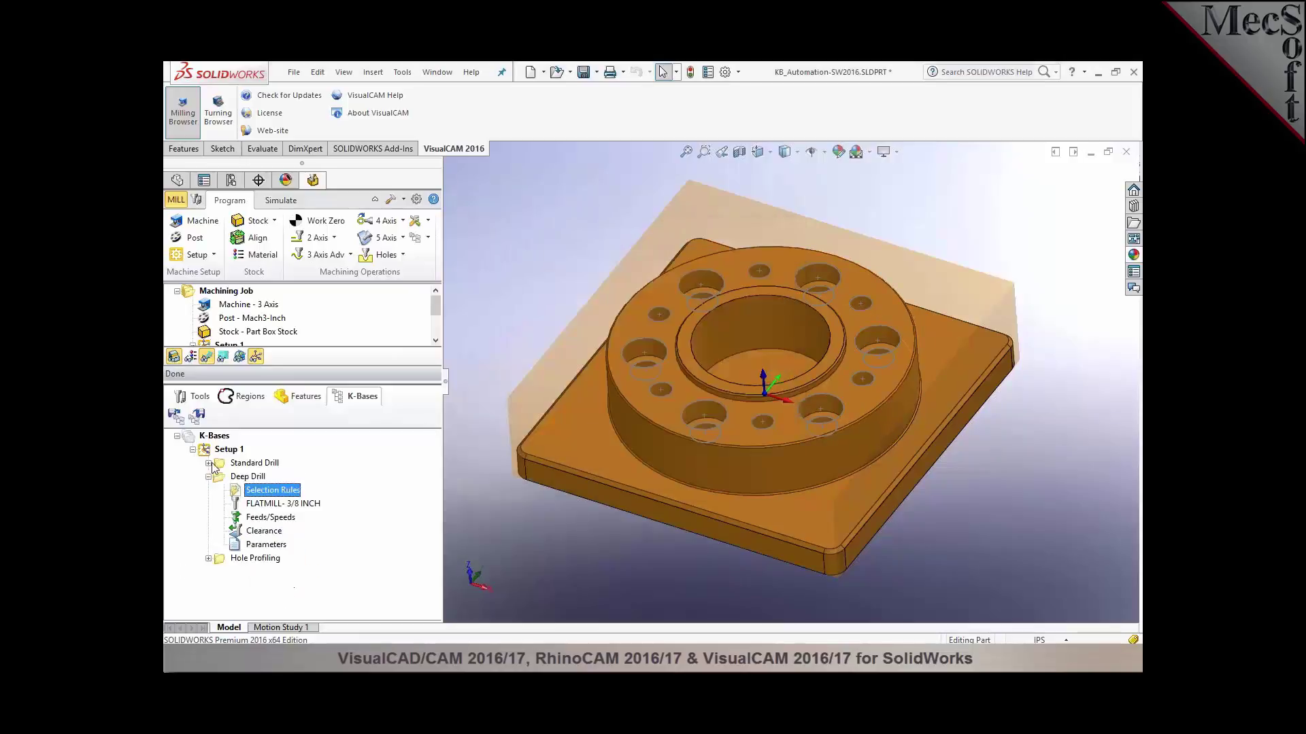
{"action": "left_click", "coordinate": [208, 477]}
{"action": "left_click", "coordinate": [208, 491]}
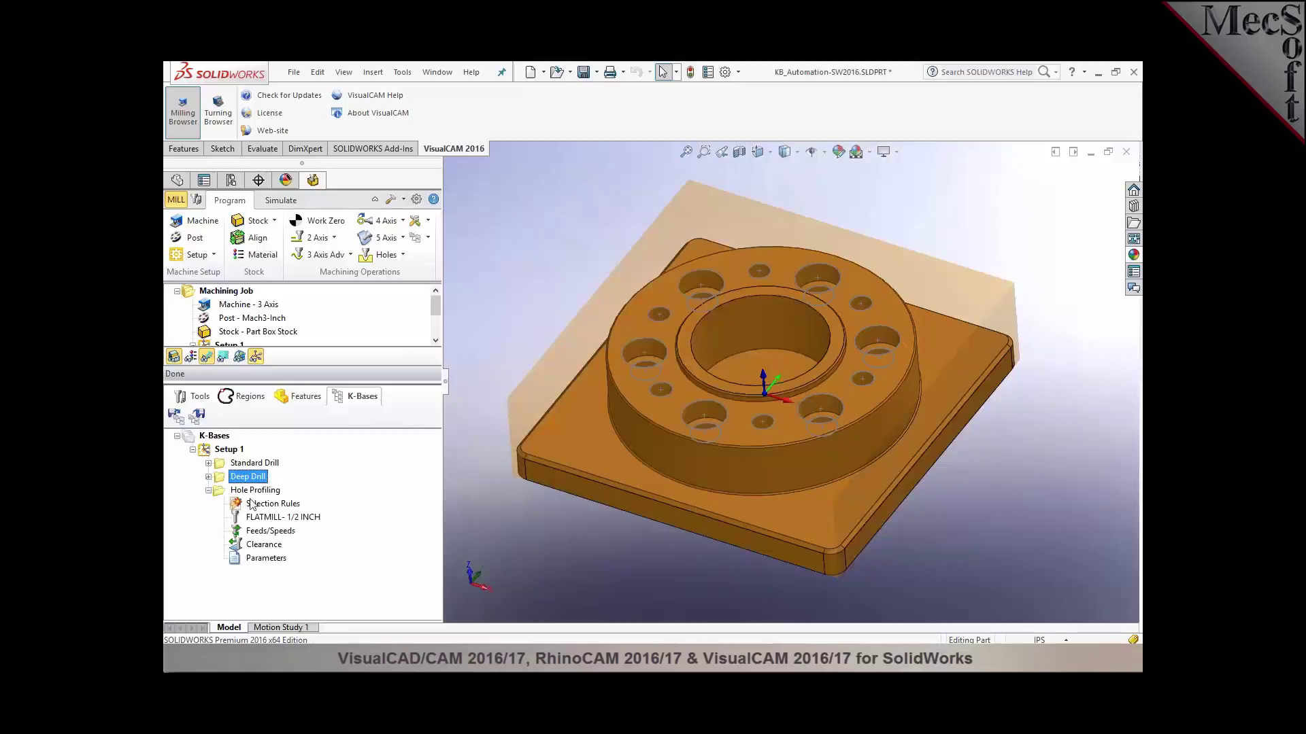
{"action": "left_click", "coordinate": [240, 504]}
{"action": "double_click", "coordinate": [240, 505]}
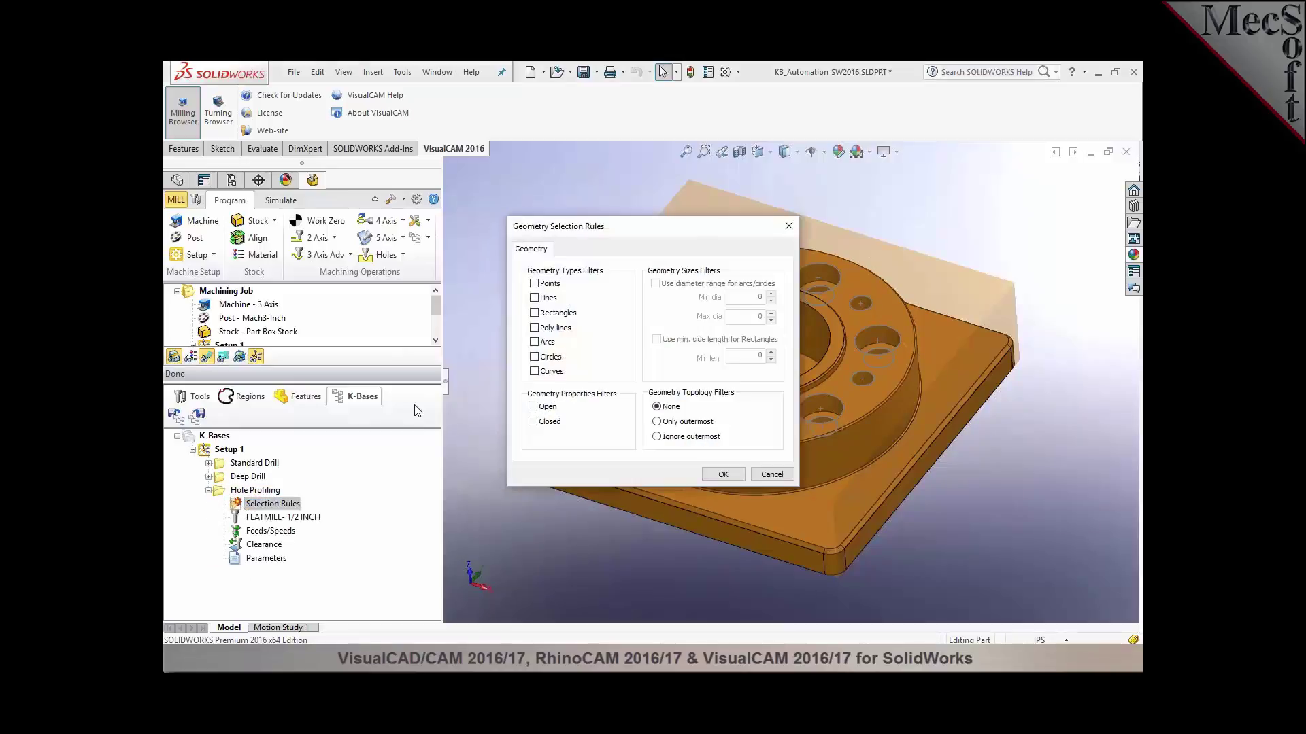
{"action": "left_click", "coordinate": [534, 342]}
{"action": "left_click", "coordinate": [533, 357]}
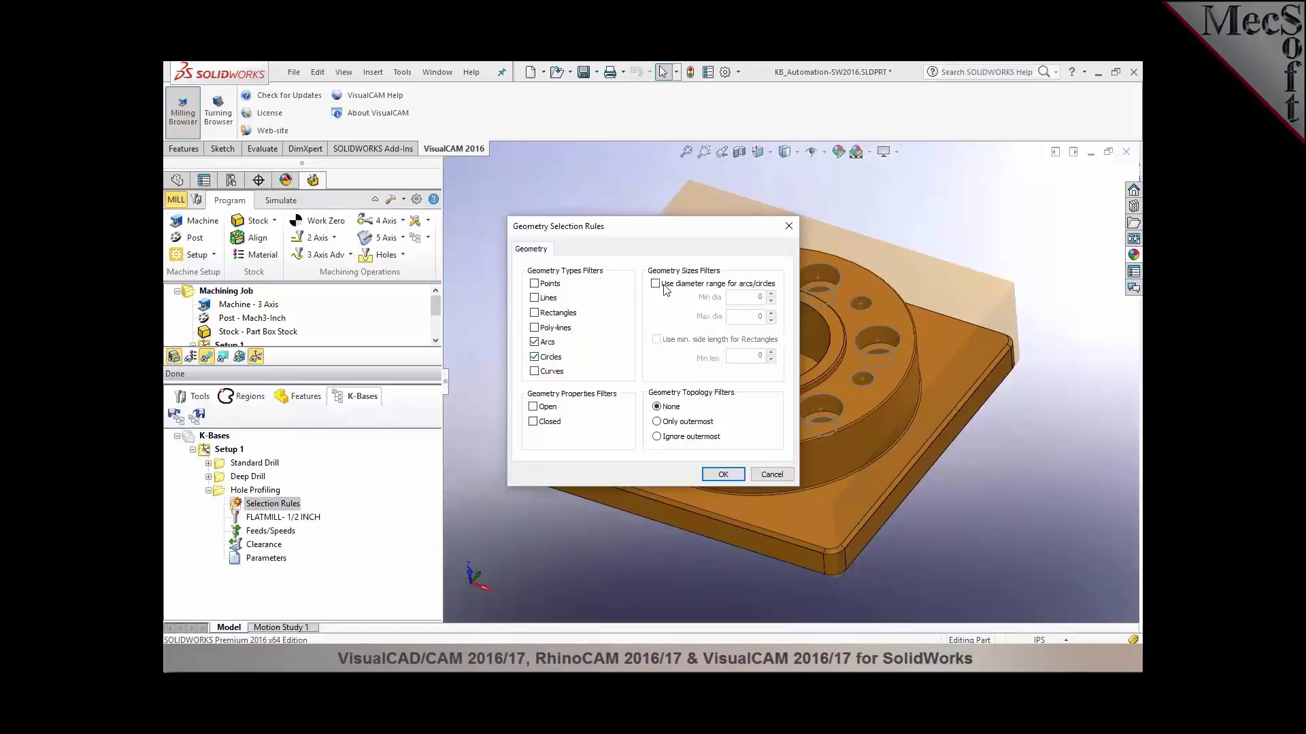
{"action": "left_click", "coordinate": [657, 284]}
{"action": "left_click", "coordinate": [761, 297]}
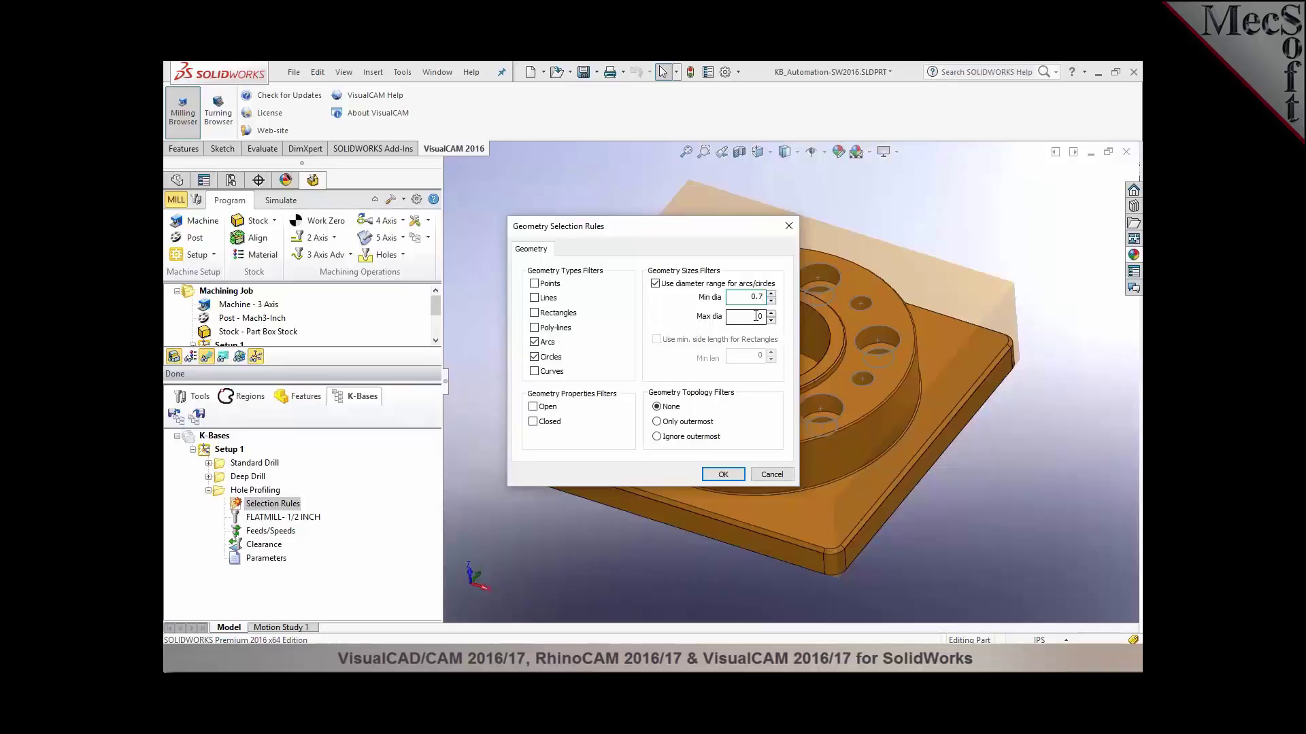
{"action": "left_click", "coordinate": [762, 317]}
{"action": "left_click", "coordinate": [720, 474]}
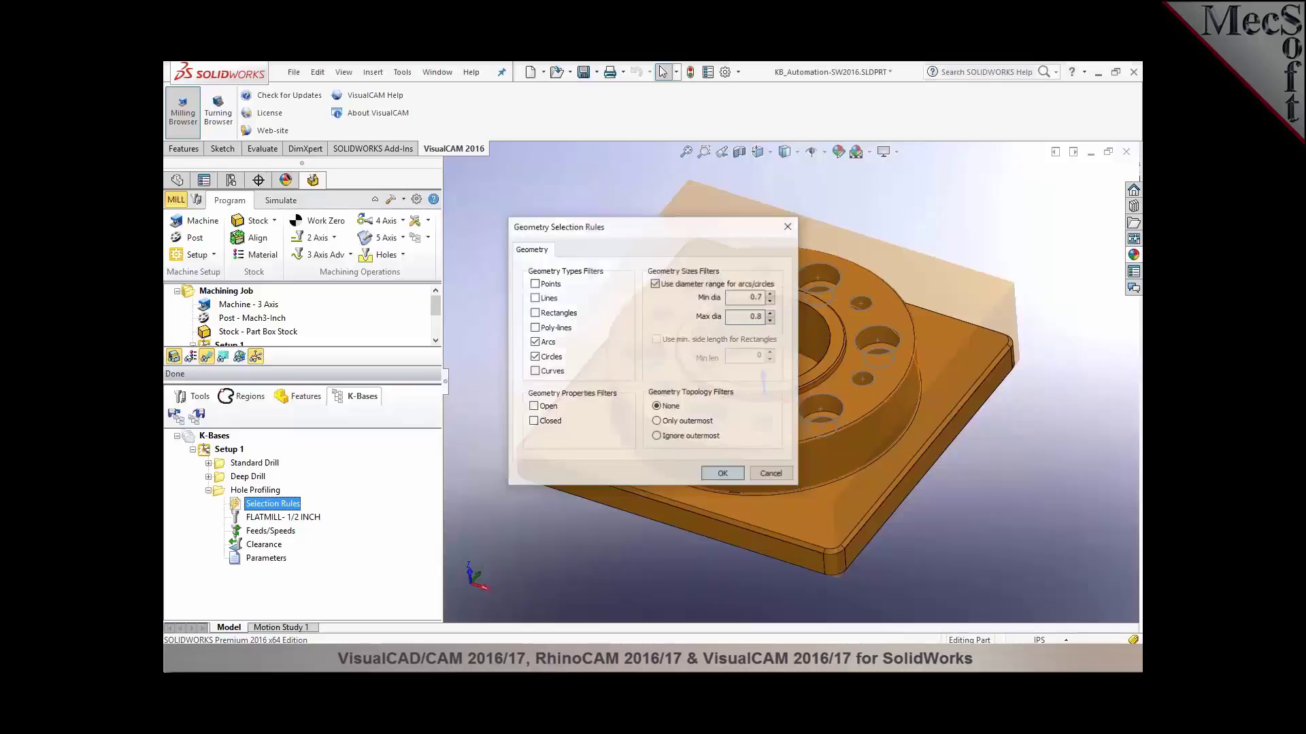
Step: Save the knowledge base with its selection rules as KB_Automation-SW2016-2.vkb in the KnowledgeBases folder
{"action": "left_click", "coordinate": [197, 416]}
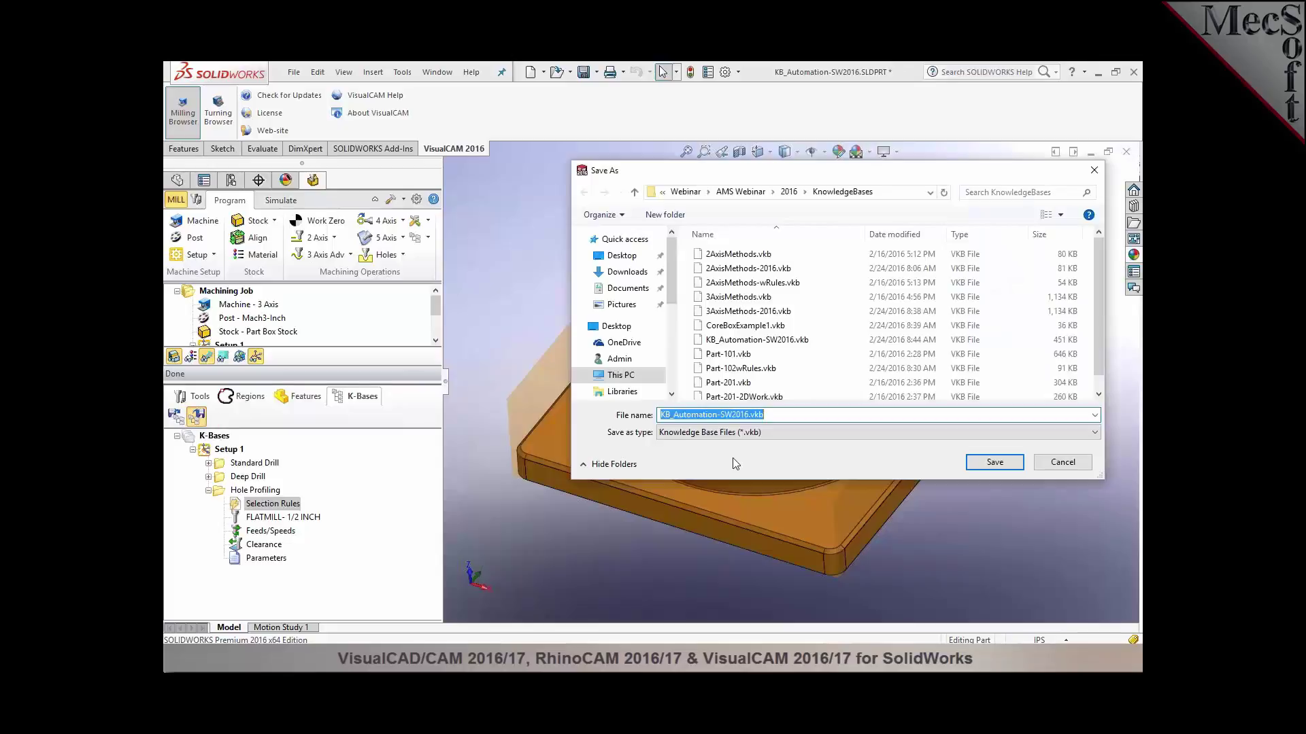
{"action": "left_click", "coordinate": [745, 416]}
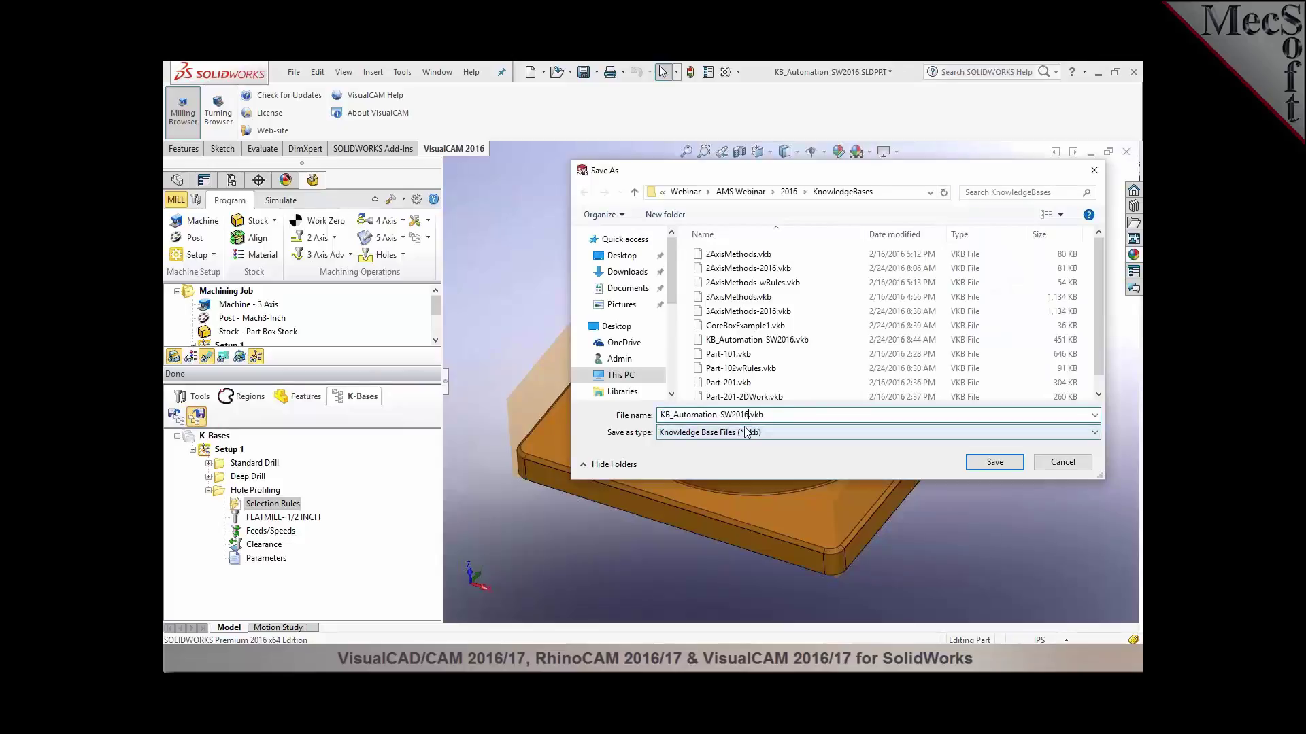
{"action": "type", "text": "-2"}
{"action": "key", "text": "Return"}
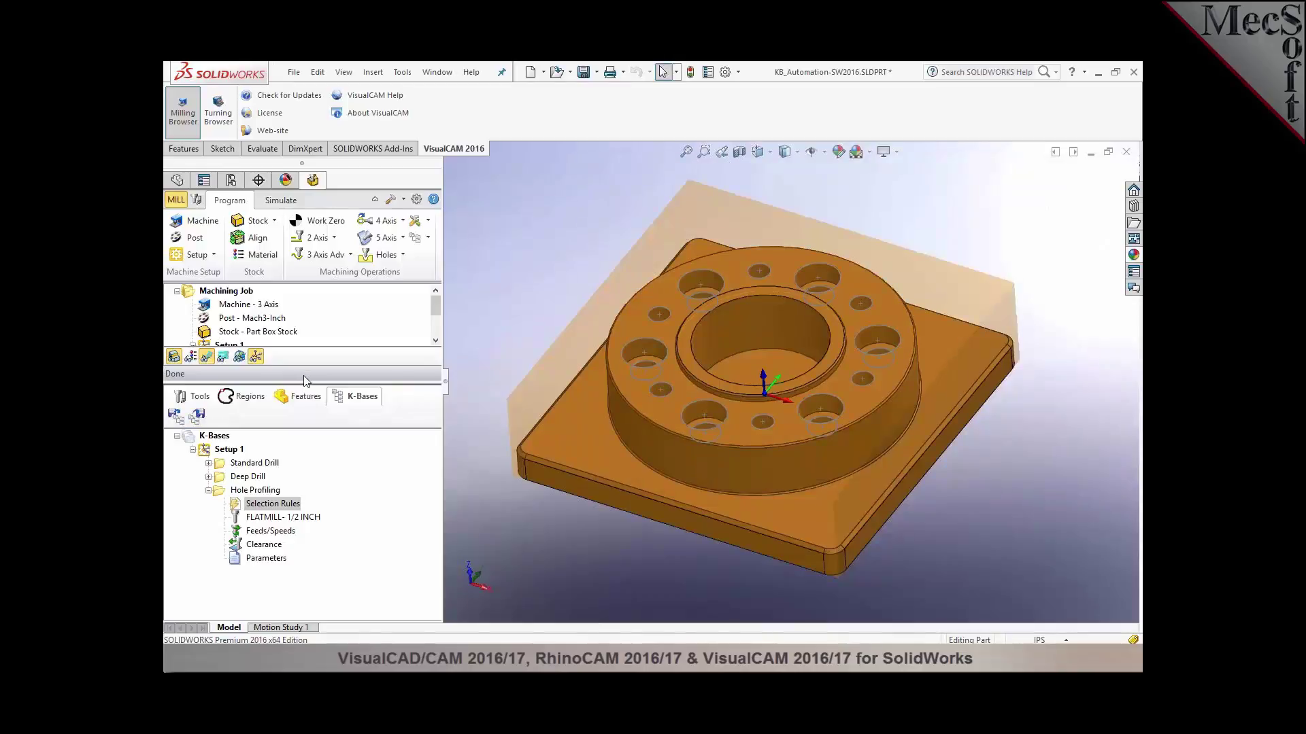
Step: Enlarge the machining job area and delete Setup 1 with its hole operations from the machining job
{"action": "left_click_drag", "start_coordinate": [306, 385], "coordinate": [306, 473]}
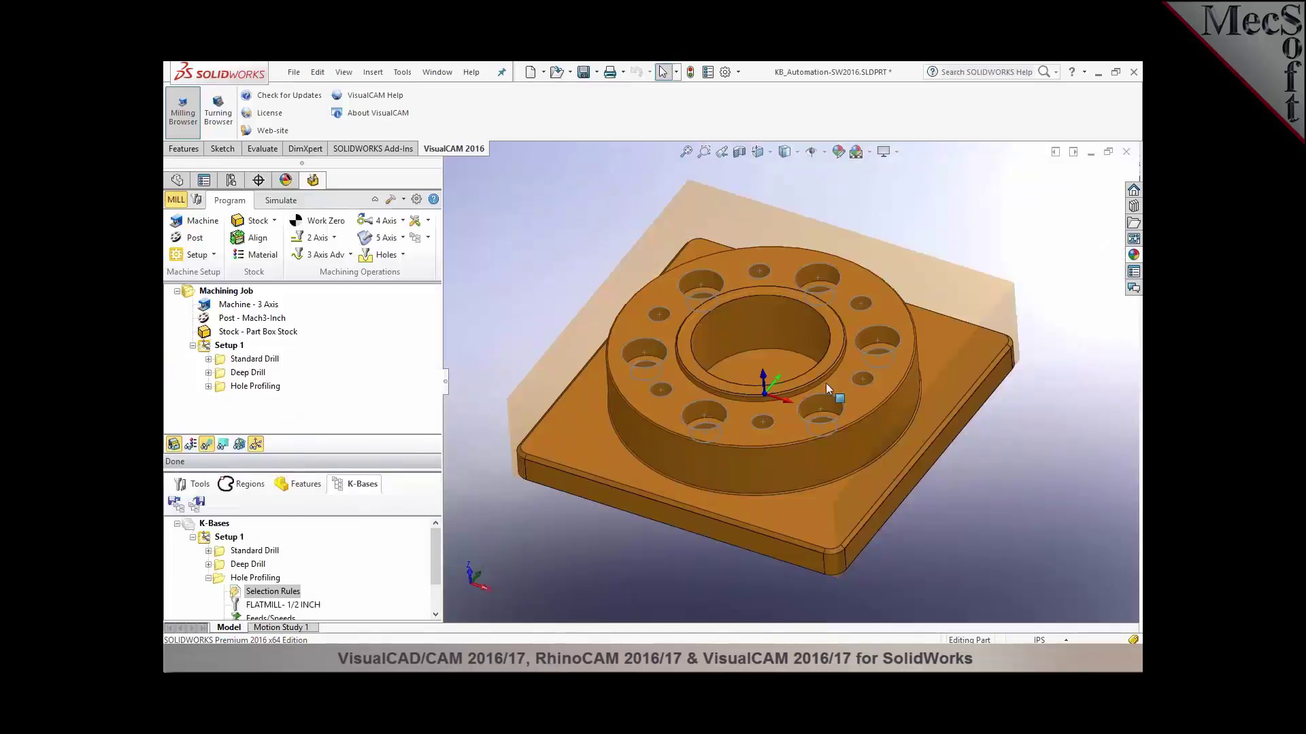
{"action": "left_click", "coordinate": [209, 350]}
{"action": "key", "text": "Delete"}
Step: Load the knowledge base KB_Automation-SW2016-2.vkb into the machining job
{"action": "left_click", "coordinate": [429, 239]}
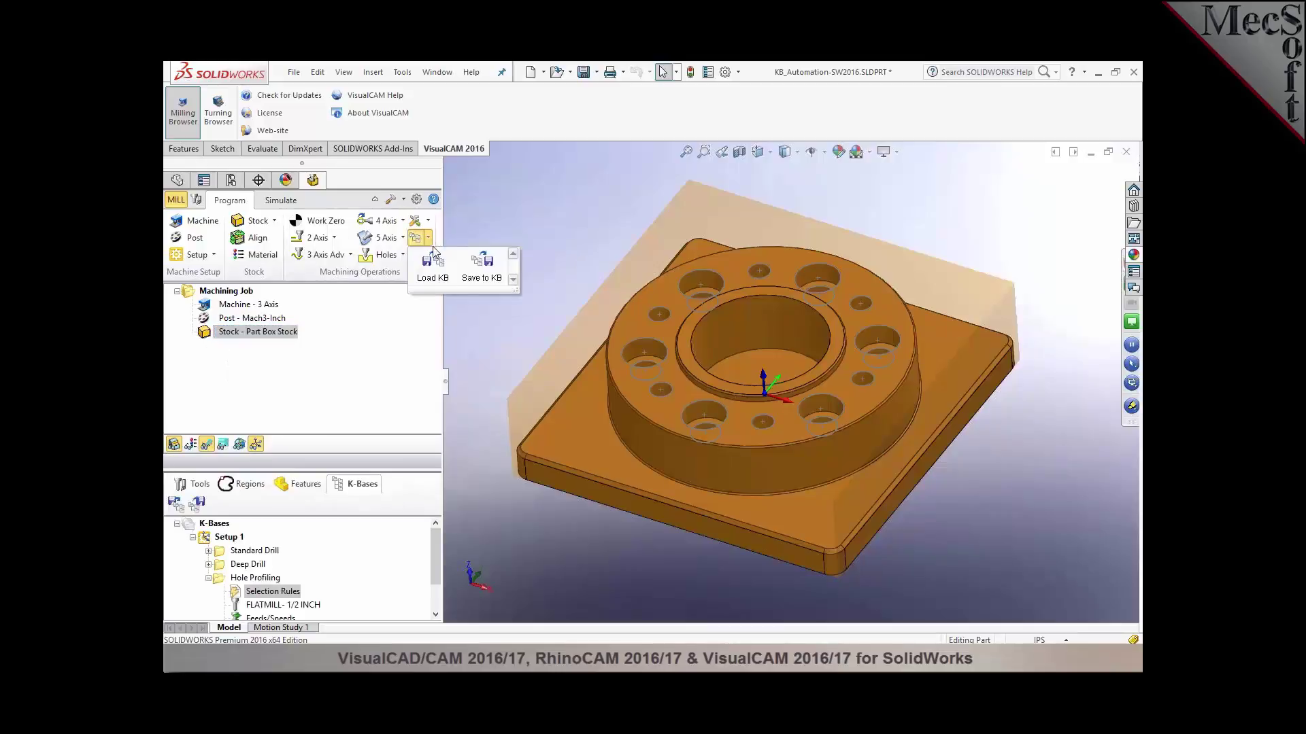
{"action": "left_click", "coordinate": [431, 265]}
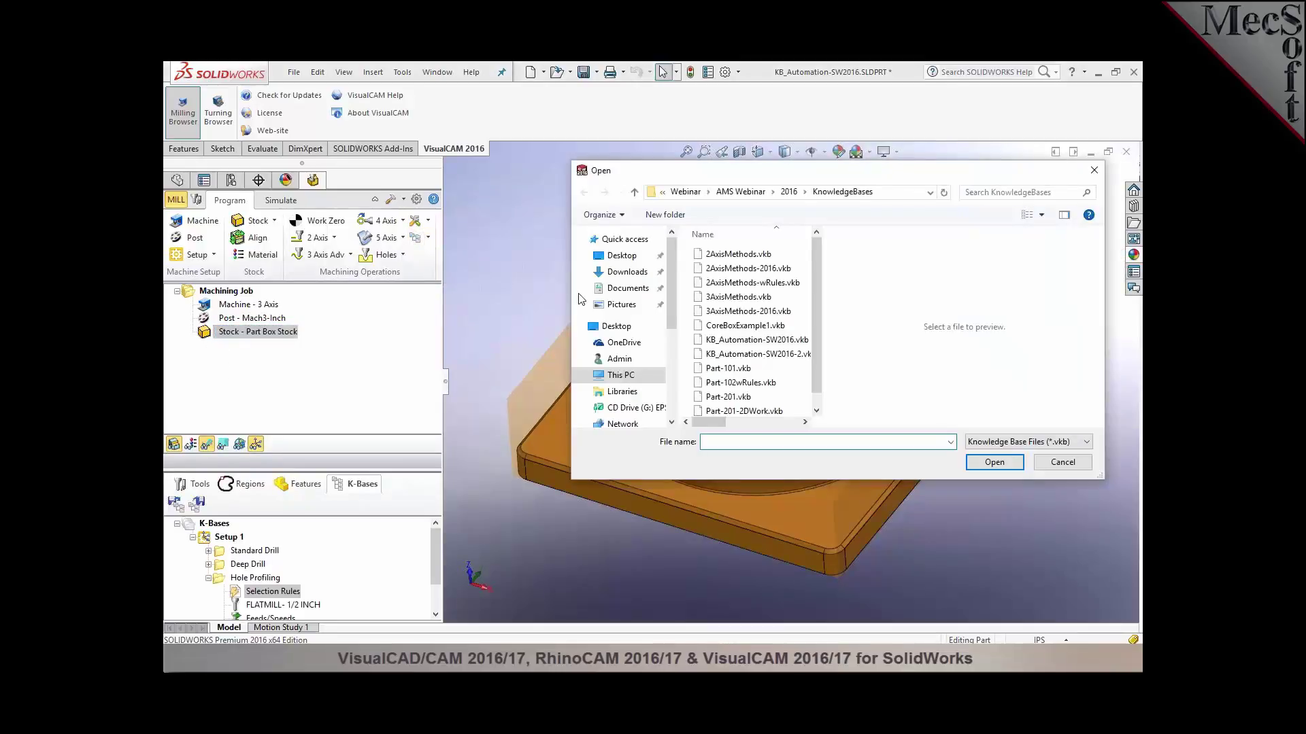
{"action": "left_click", "coordinate": [748, 354]}
{"action": "left_click", "coordinate": [998, 462]}
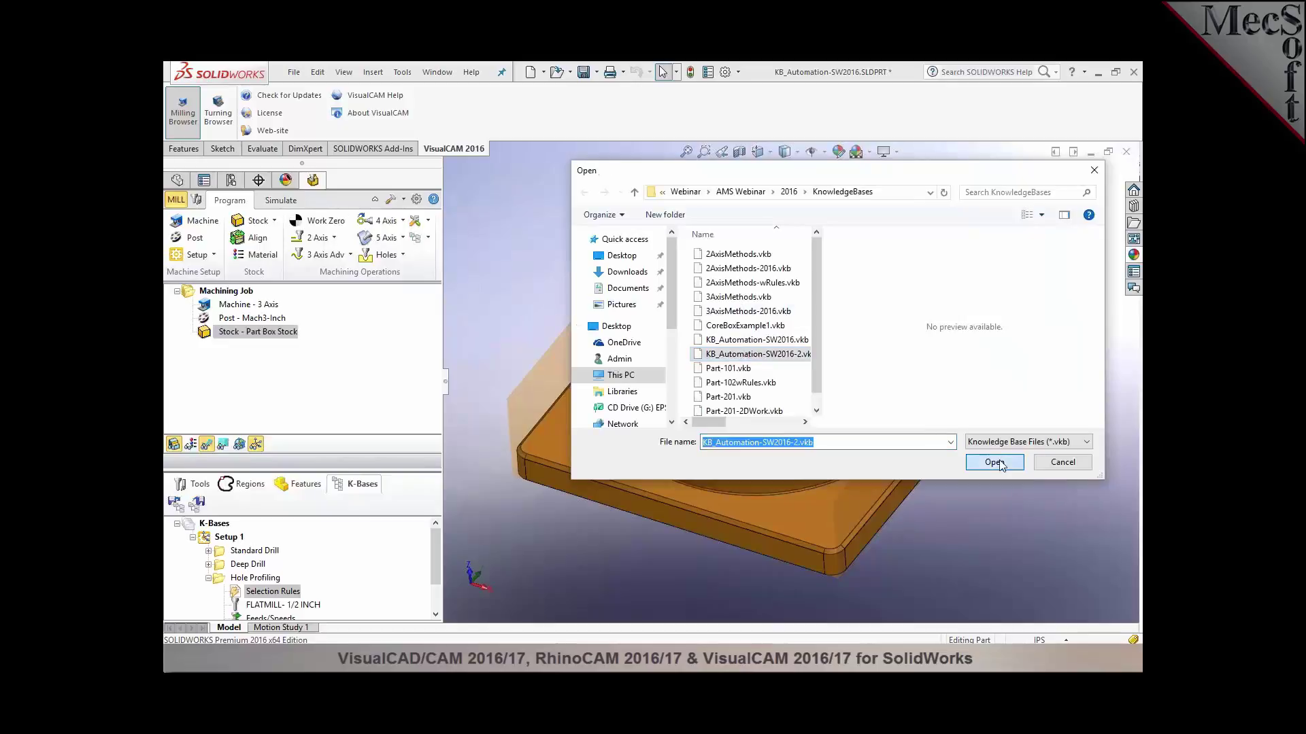
Step: Check which holes are assigned to the loaded Standard Drill, Deep Drill and Hole Profiling operations
{"action": "left_click", "coordinate": [236, 359]}
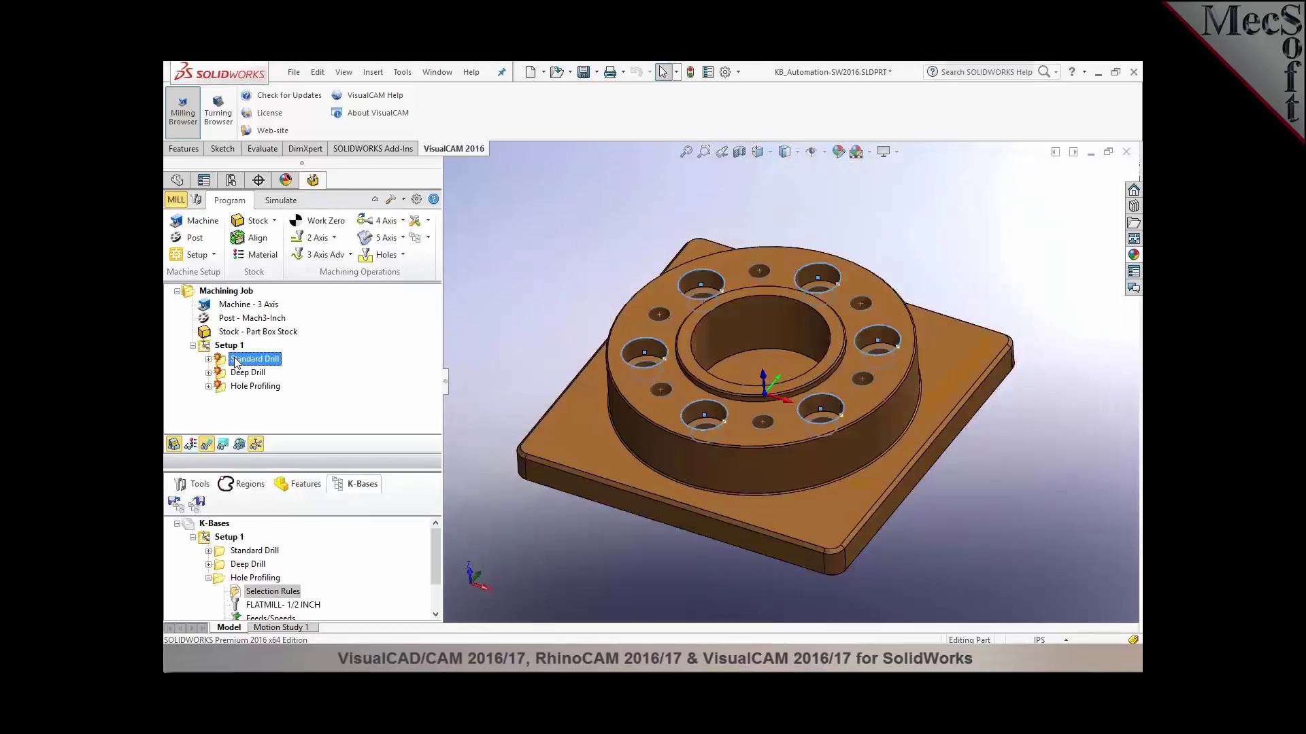
{"action": "left_click", "coordinate": [235, 373]}
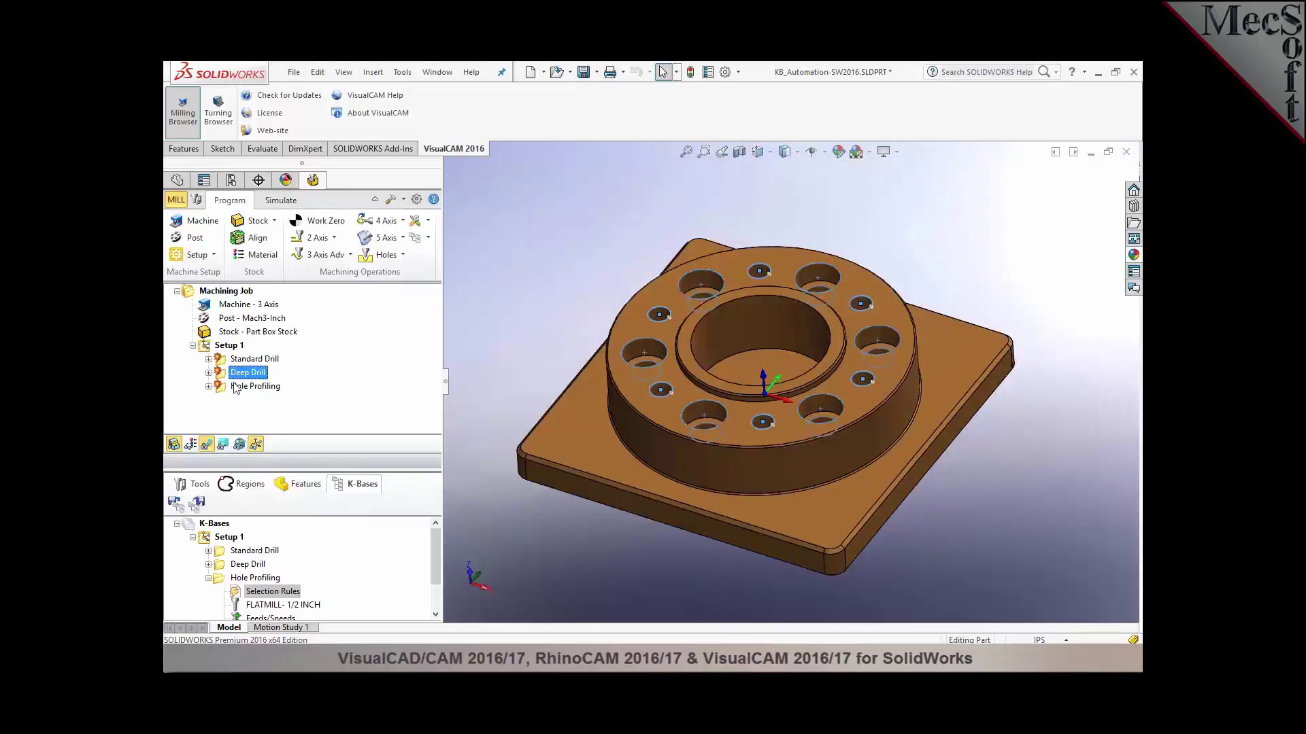
{"action": "left_click", "coordinate": [235, 387]}
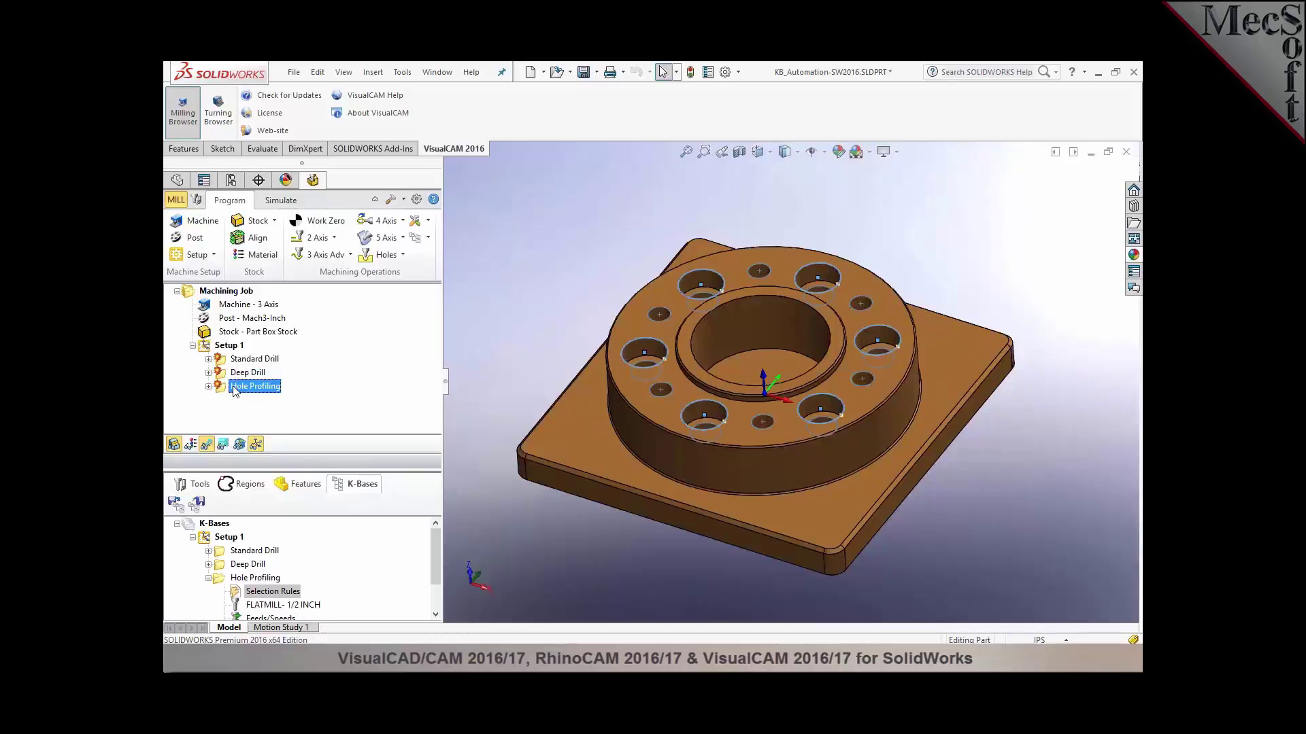
Step: Regenerate all of Setup 1's operations and review the toolpaths of the drilling and hole profiling operations
{"action": "right_click", "coordinate": [227, 345]}
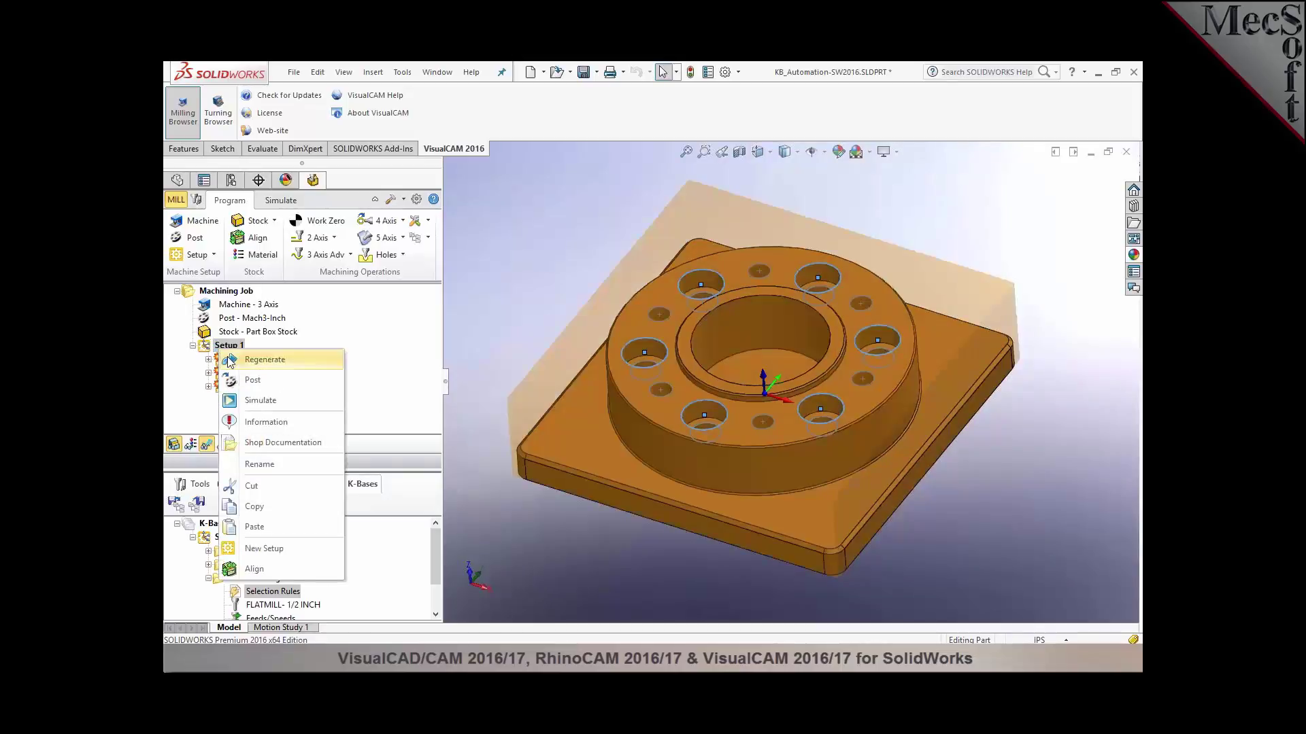
{"action": "left_click", "coordinate": [228, 360]}
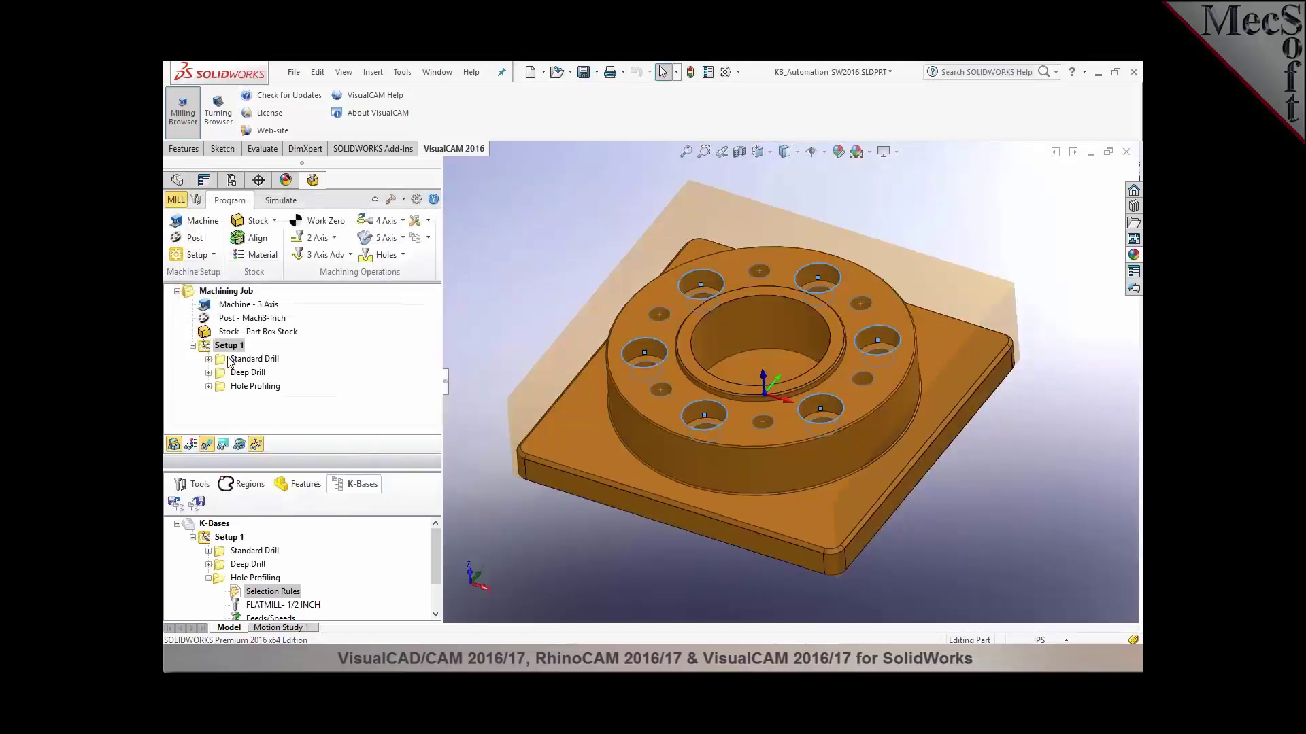
{"action": "left_click", "coordinate": [231, 361]}
{"action": "left_click", "coordinate": [242, 374]}
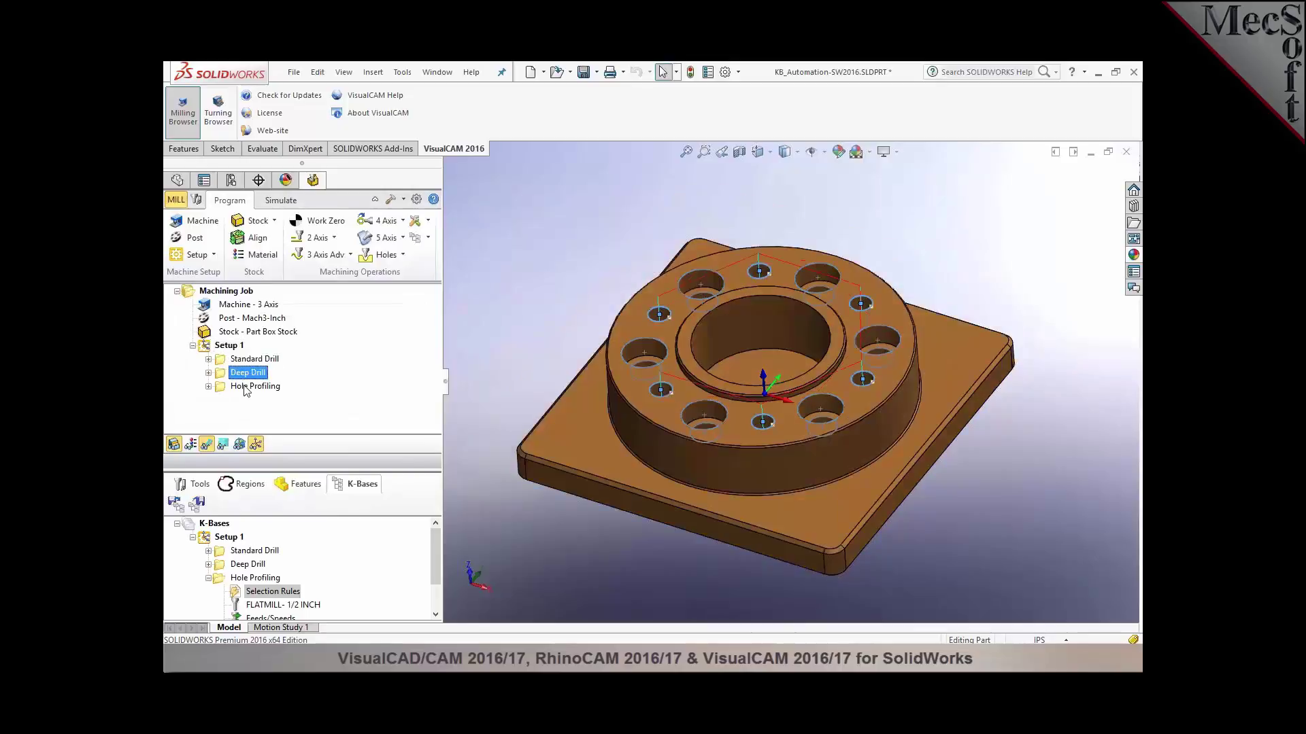
{"action": "left_click", "coordinate": [246, 388]}
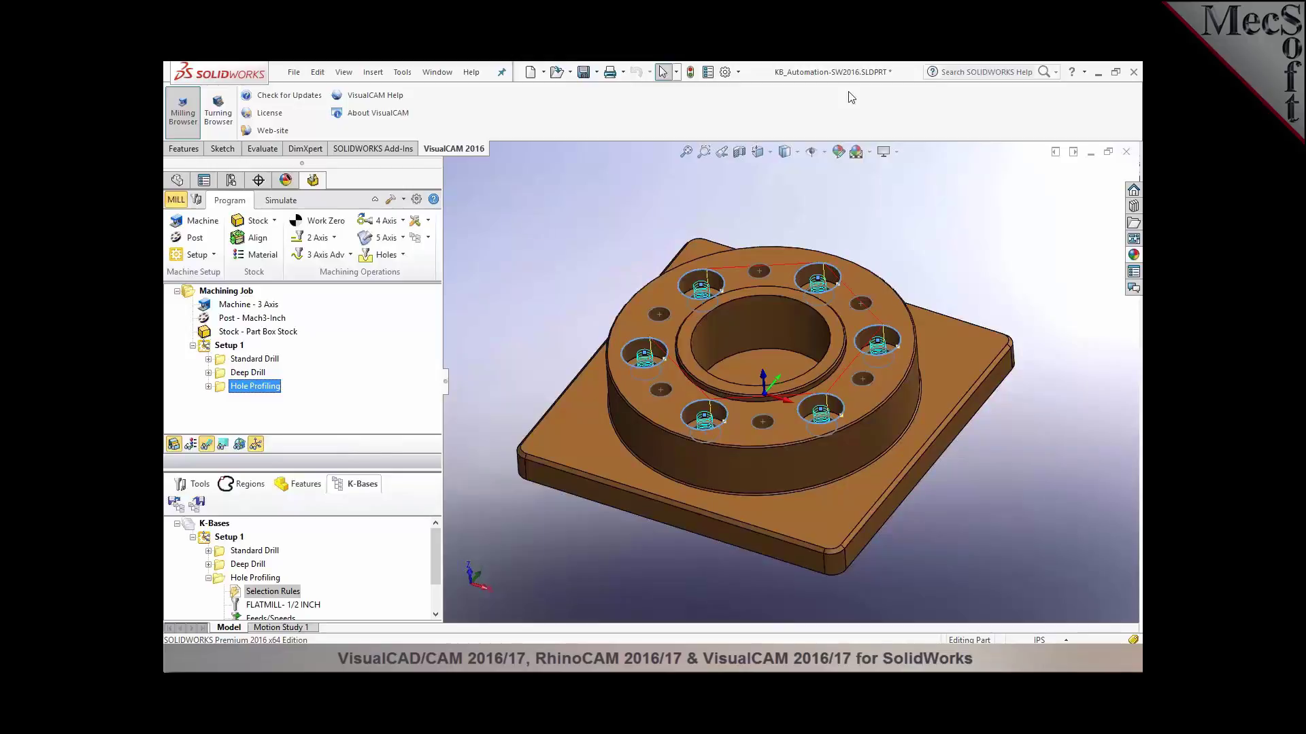
Step: Close the current part without saving and open KB_Automation2-SW2016.SLDPRT from the KnowledgeBases folder
{"action": "left_click", "coordinate": [1126, 151]}
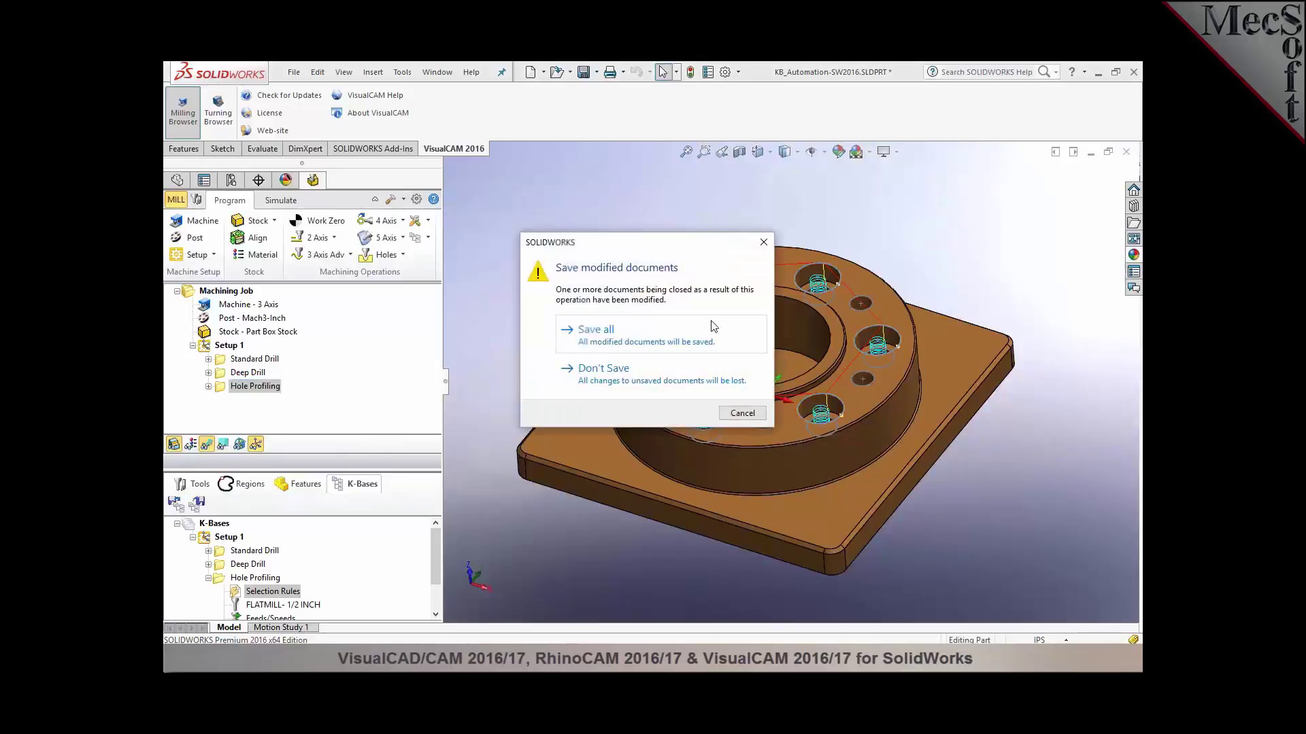
{"action": "left_click", "coordinate": [667, 378]}
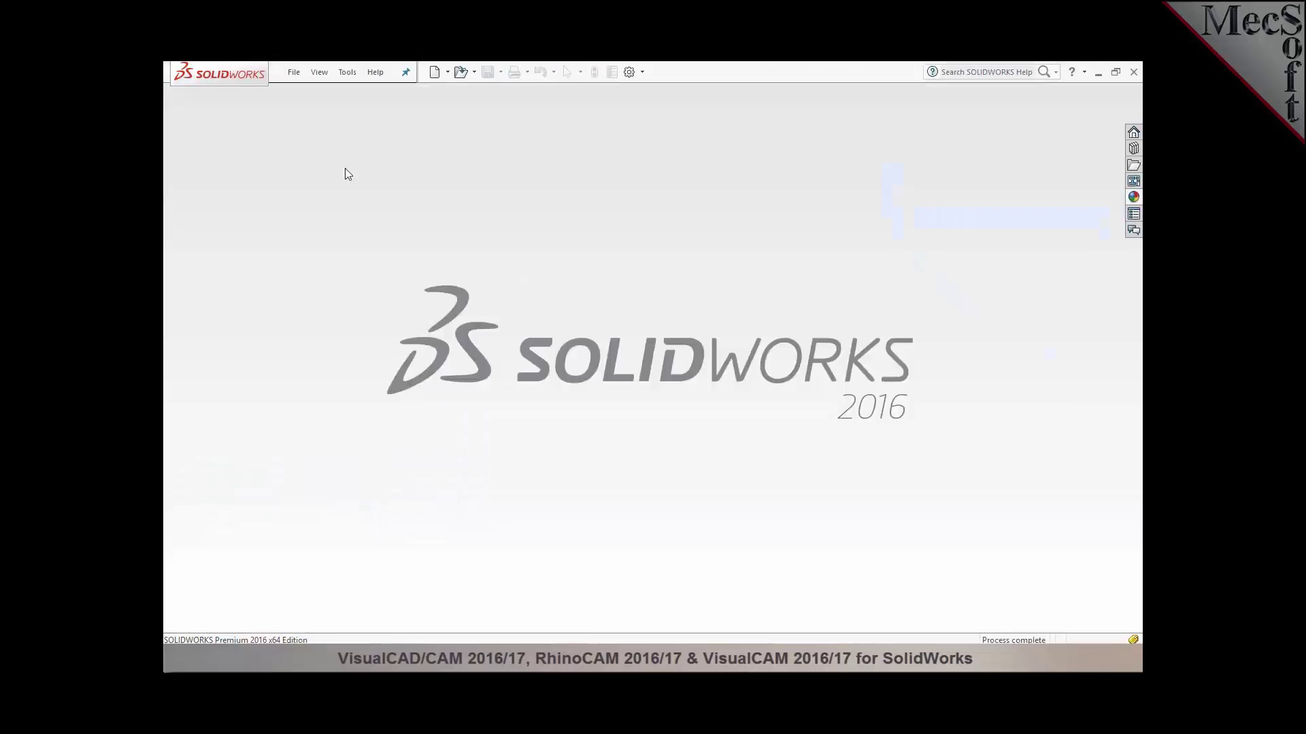
{"action": "left_click", "coordinate": [295, 72]}
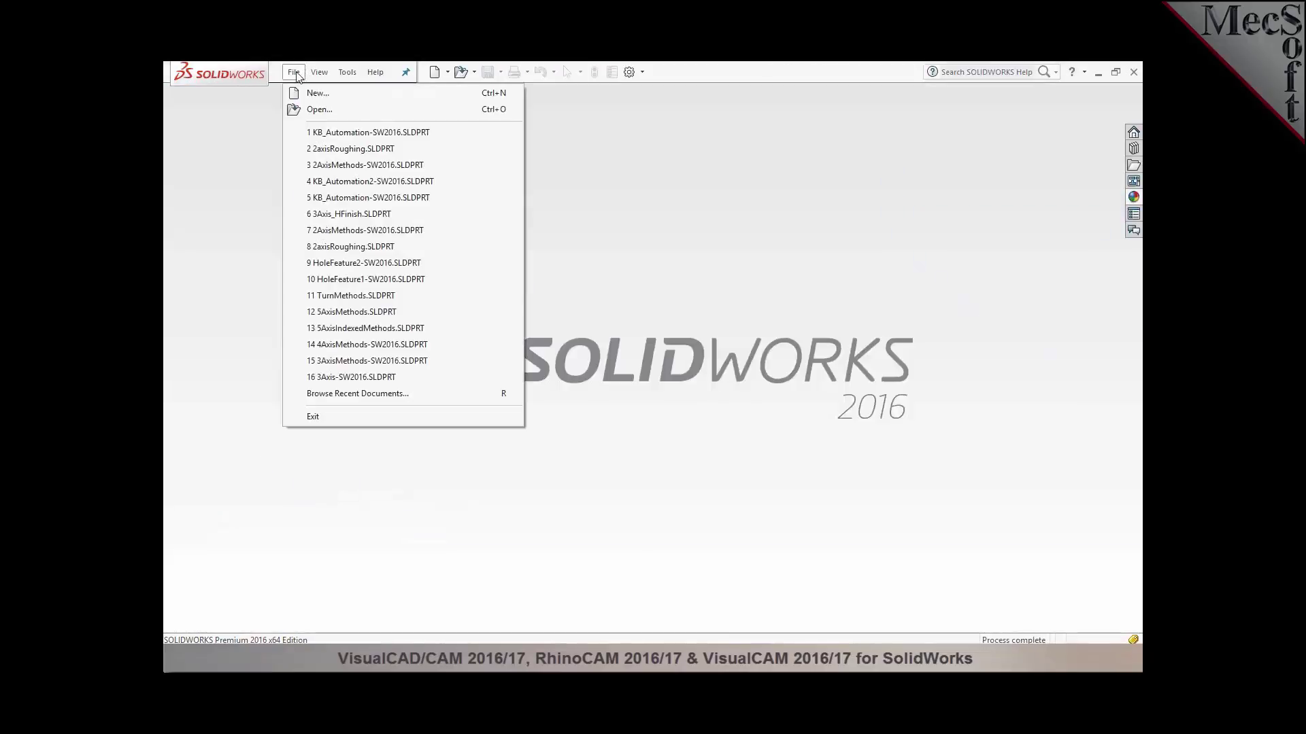
{"action": "left_click", "coordinate": [299, 109]}
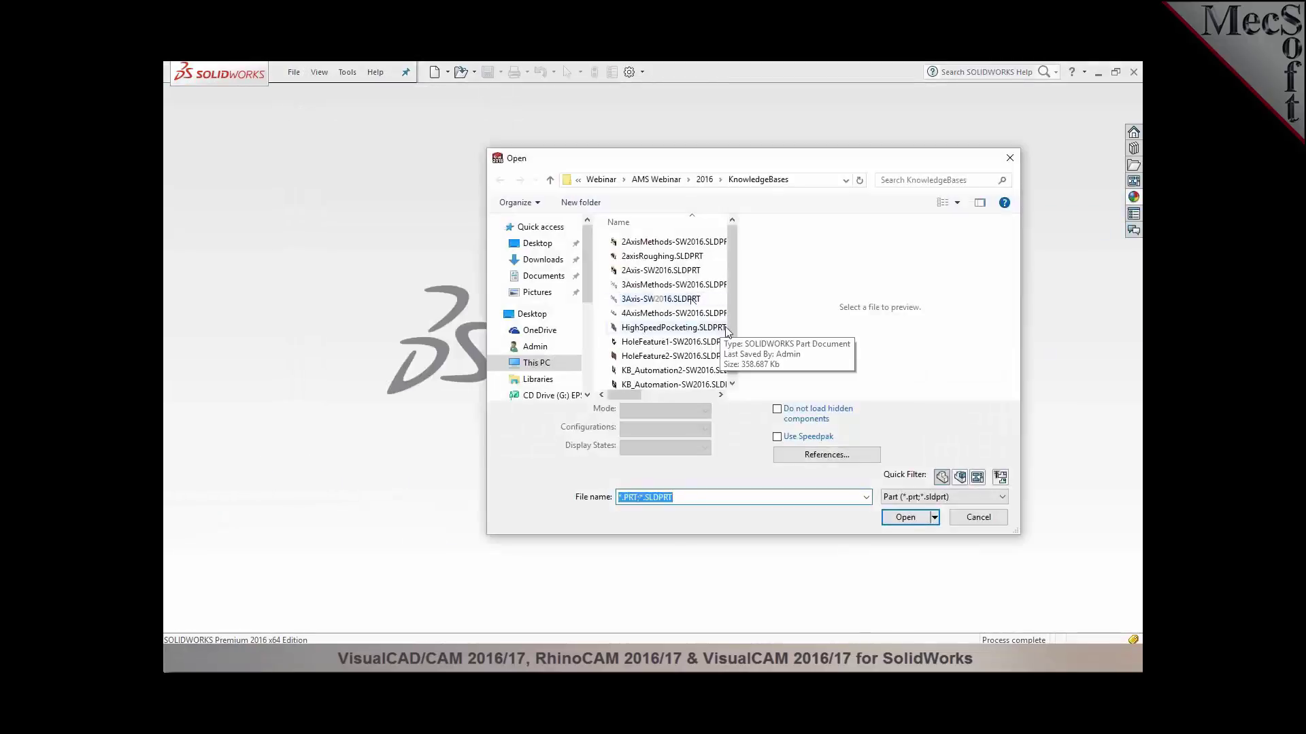
{"action": "left_click_drag", "start_coordinate": [732, 333], "coordinate": [733, 365]}
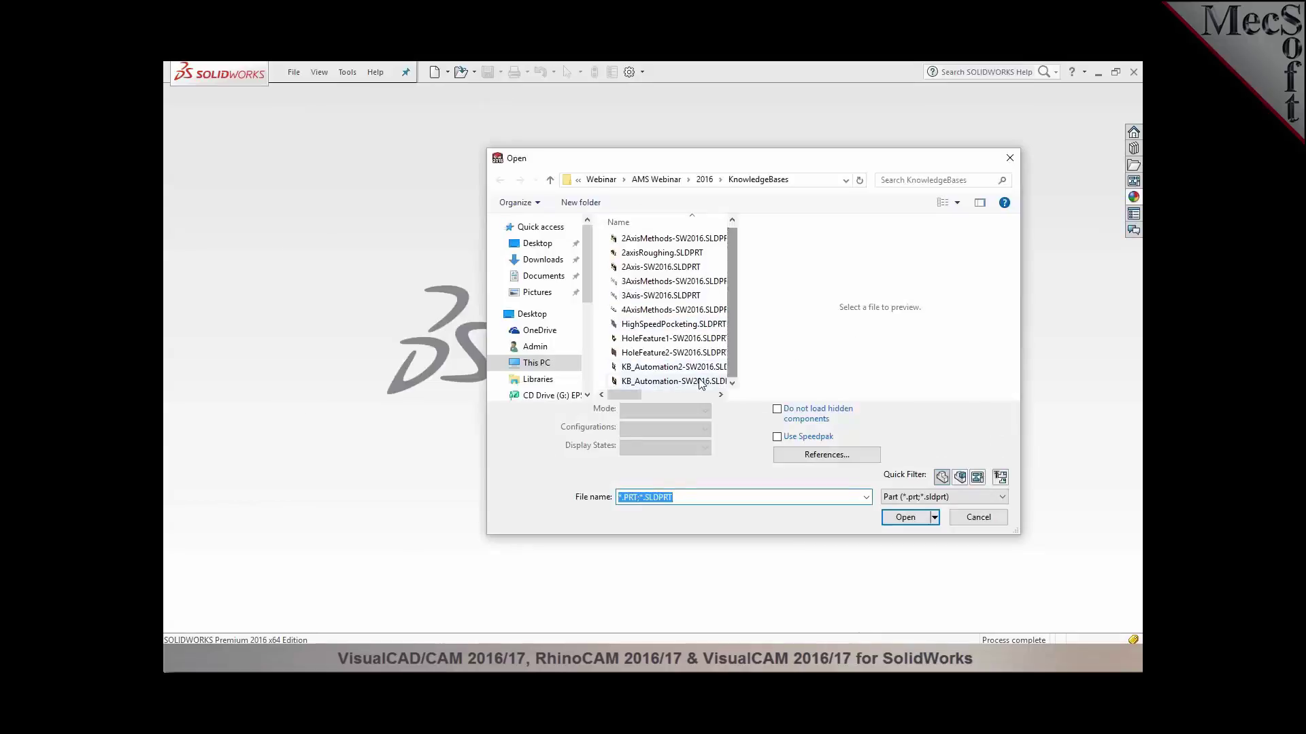
{"action": "left_click", "coordinate": [688, 380]}
{"action": "left_click", "coordinate": [687, 371]}
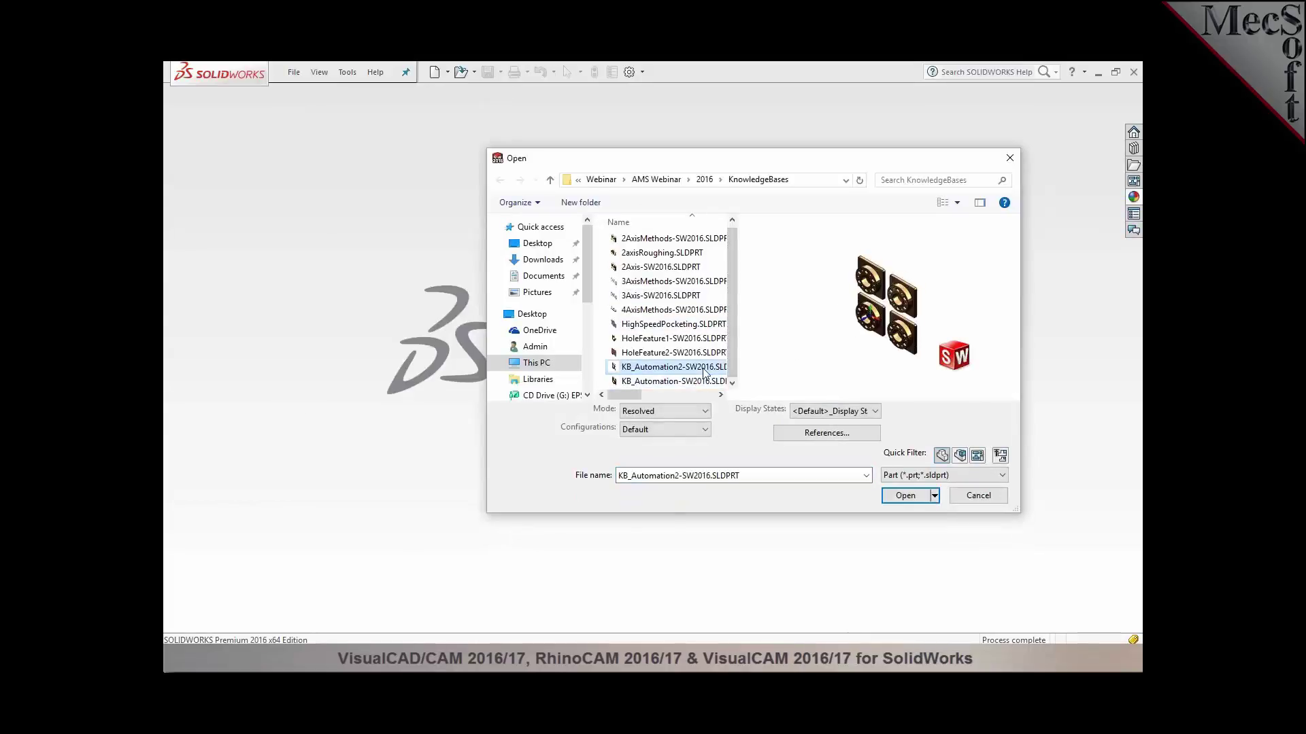
{"action": "left_click", "coordinate": [907, 496]}
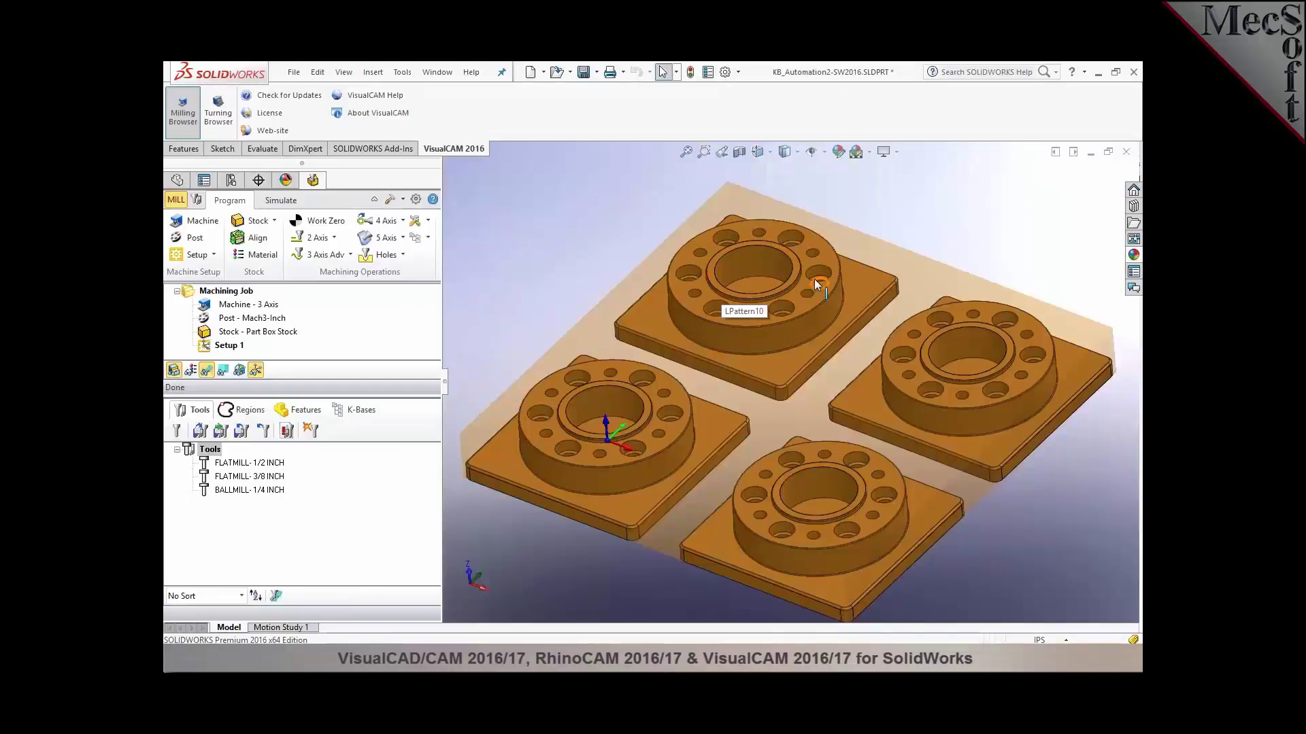
Step: Show Sketch7, Sketch8 and Sketch9 together from the part's feature tree
{"action": "left_click", "coordinate": [177, 180]}
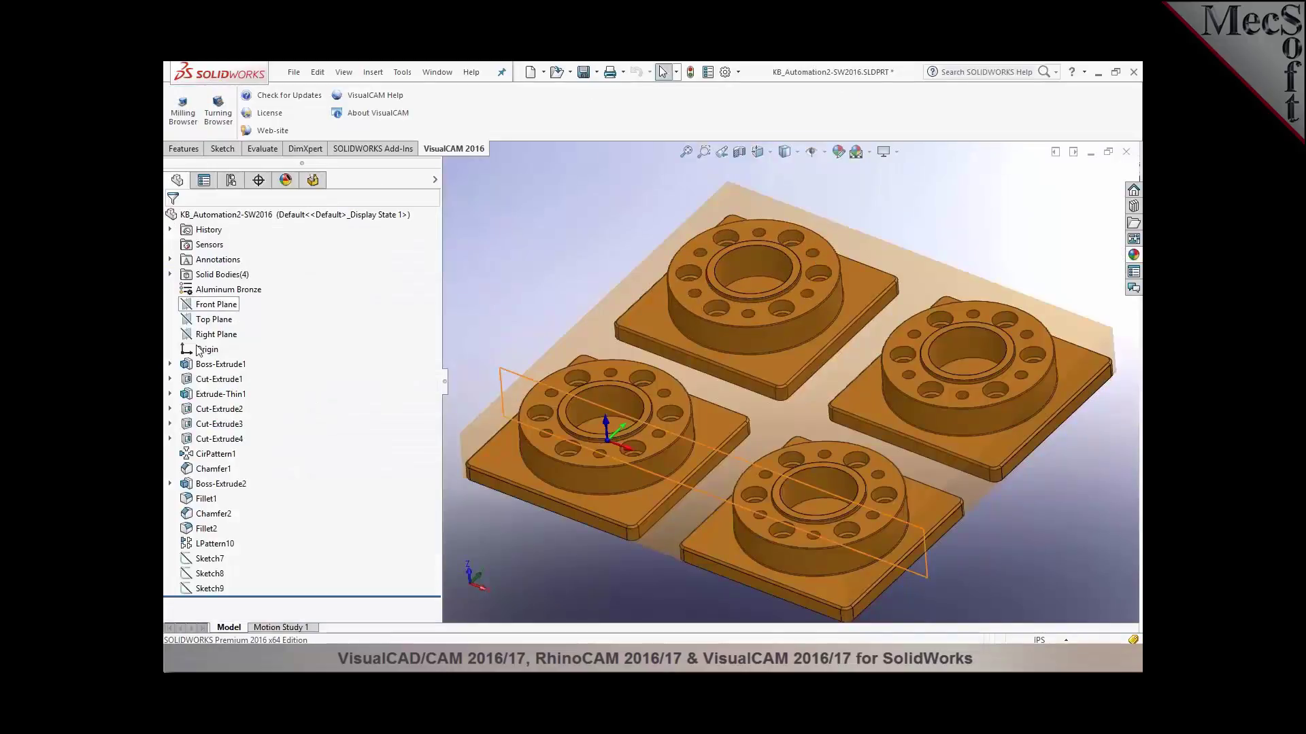
{"action": "left_click", "coordinate": [208, 558]}
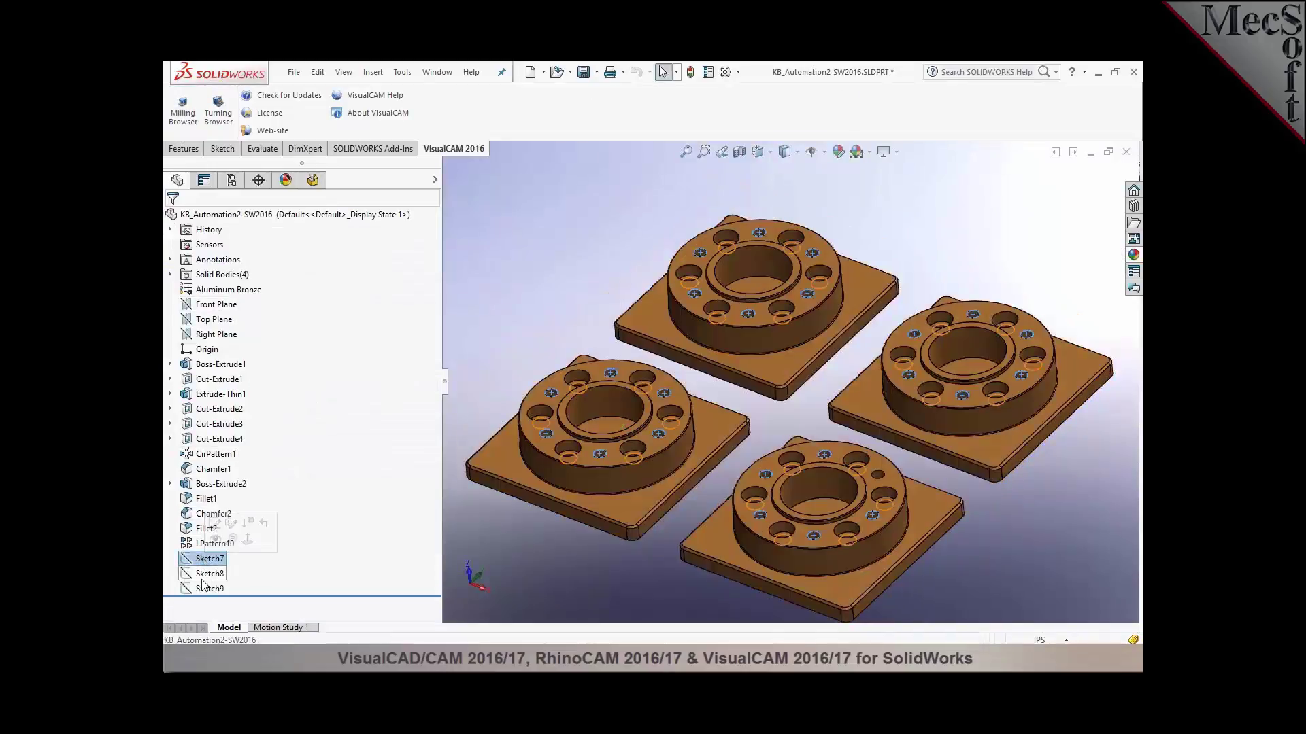
{"action": "left_click", "coordinate": [202, 586], "text": "shift"}
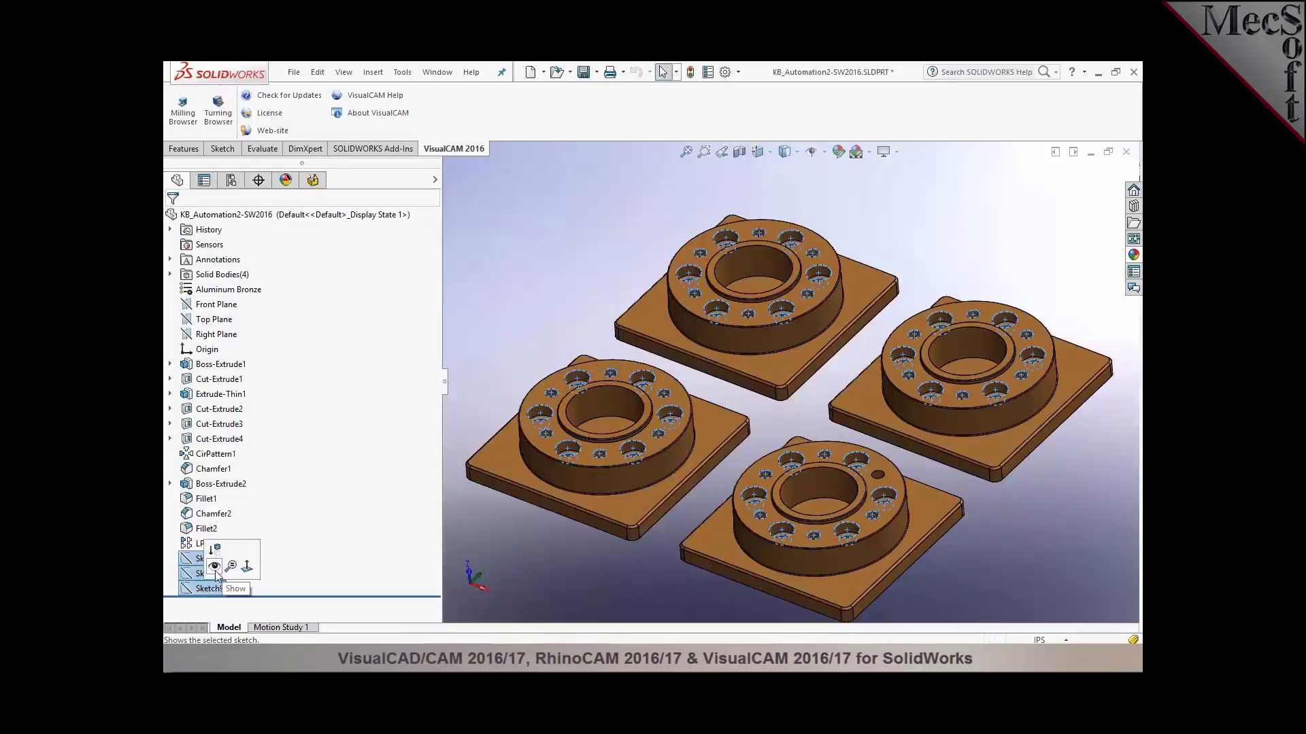
{"action": "left_click", "coordinate": [214, 566]}
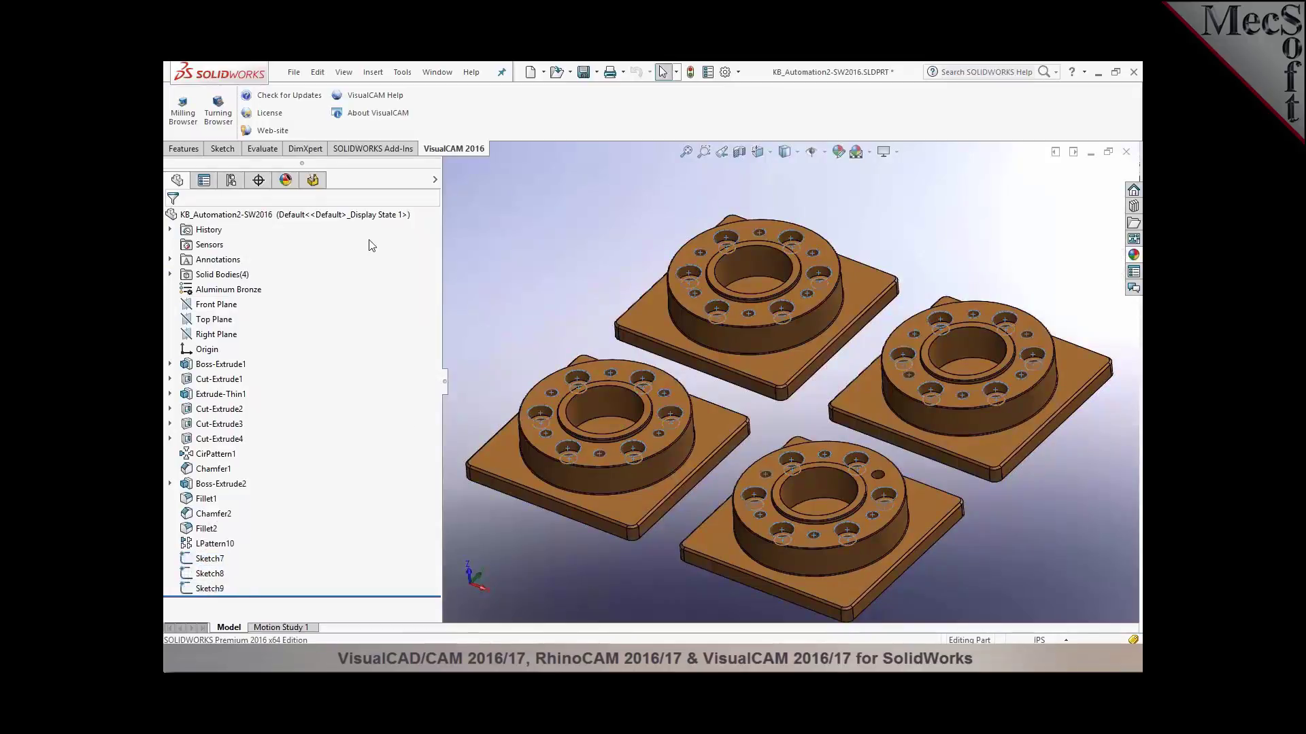
Step: Load the KB_Automation-SW2016-2.vkb knowledge base into the machining job and check the holes assigned to its operations
{"action": "left_click", "coordinate": [313, 180]}
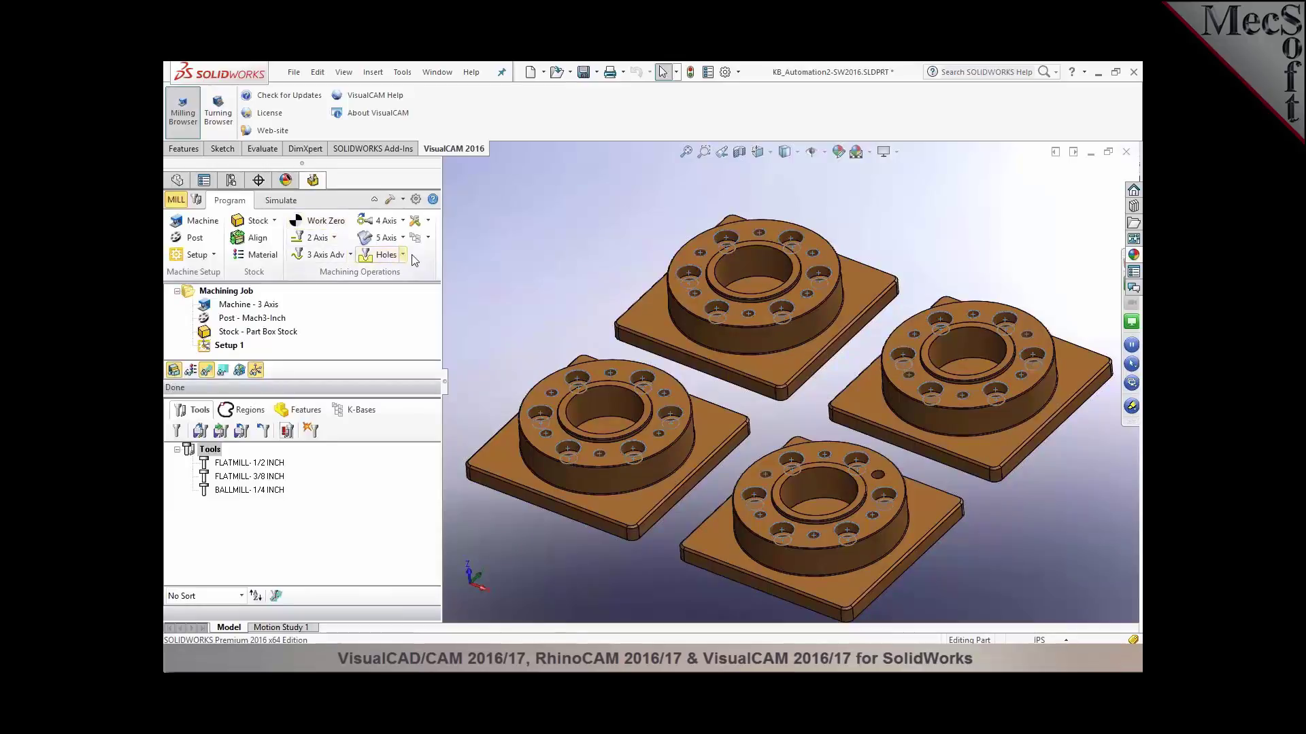
{"action": "left_click_drag", "start_coordinate": [378, 395], "coordinate": [378, 505]}
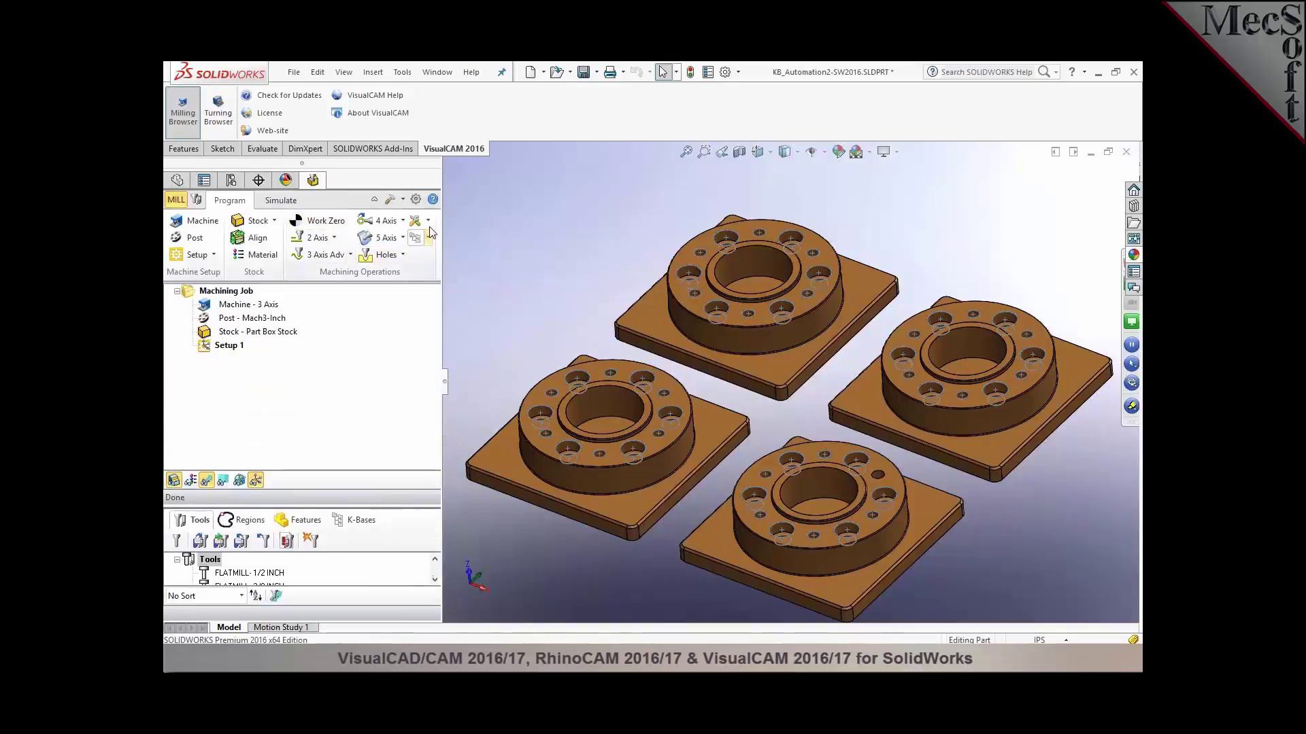
{"action": "left_click", "coordinate": [429, 238]}
{"action": "left_click", "coordinate": [431, 265]}
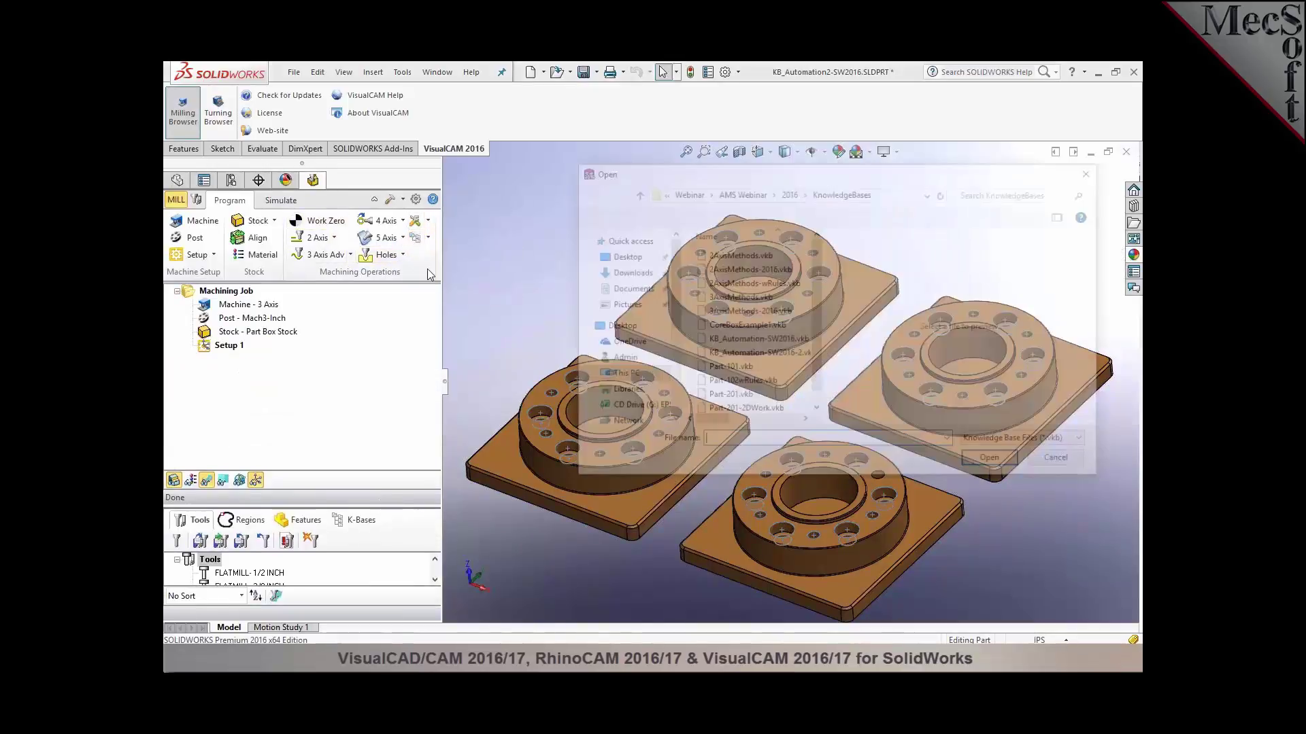
{"action": "left_click", "coordinate": [731, 354]}
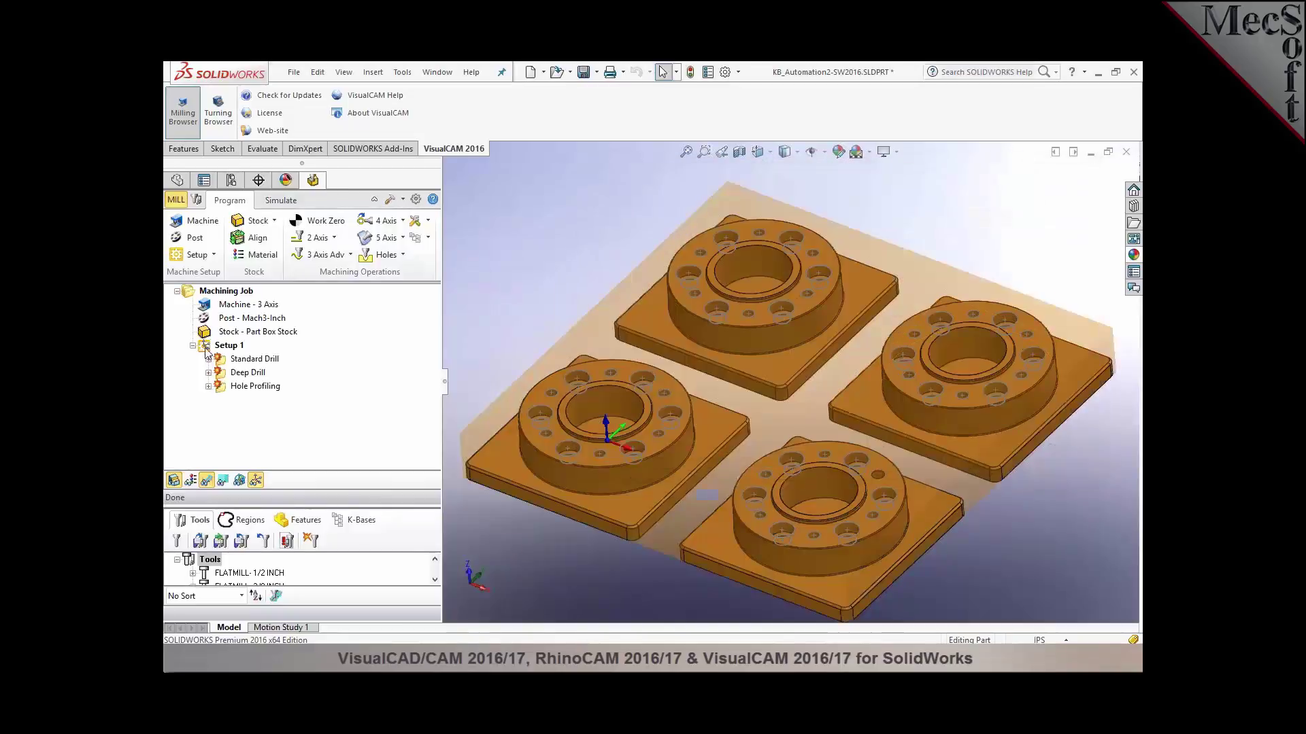
{"action": "left_click", "coordinate": [234, 359]}
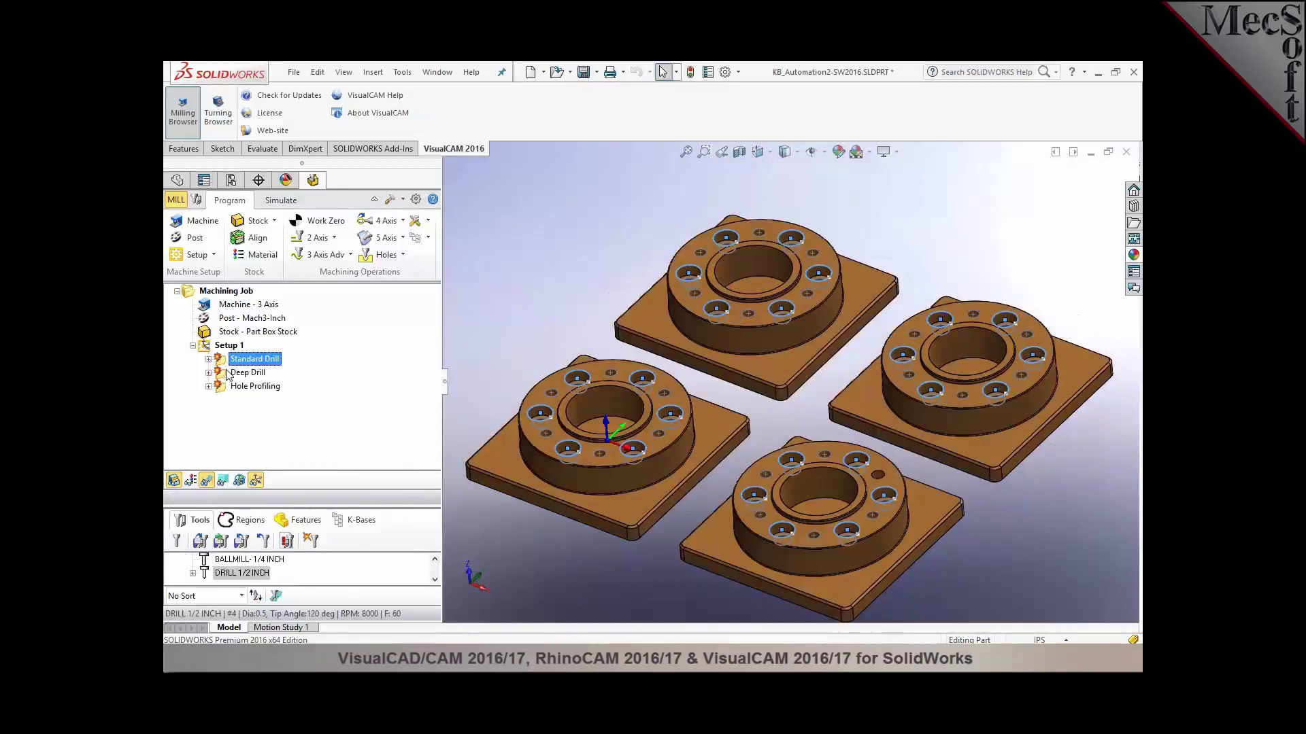
{"action": "left_click", "coordinate": [231, 373]}
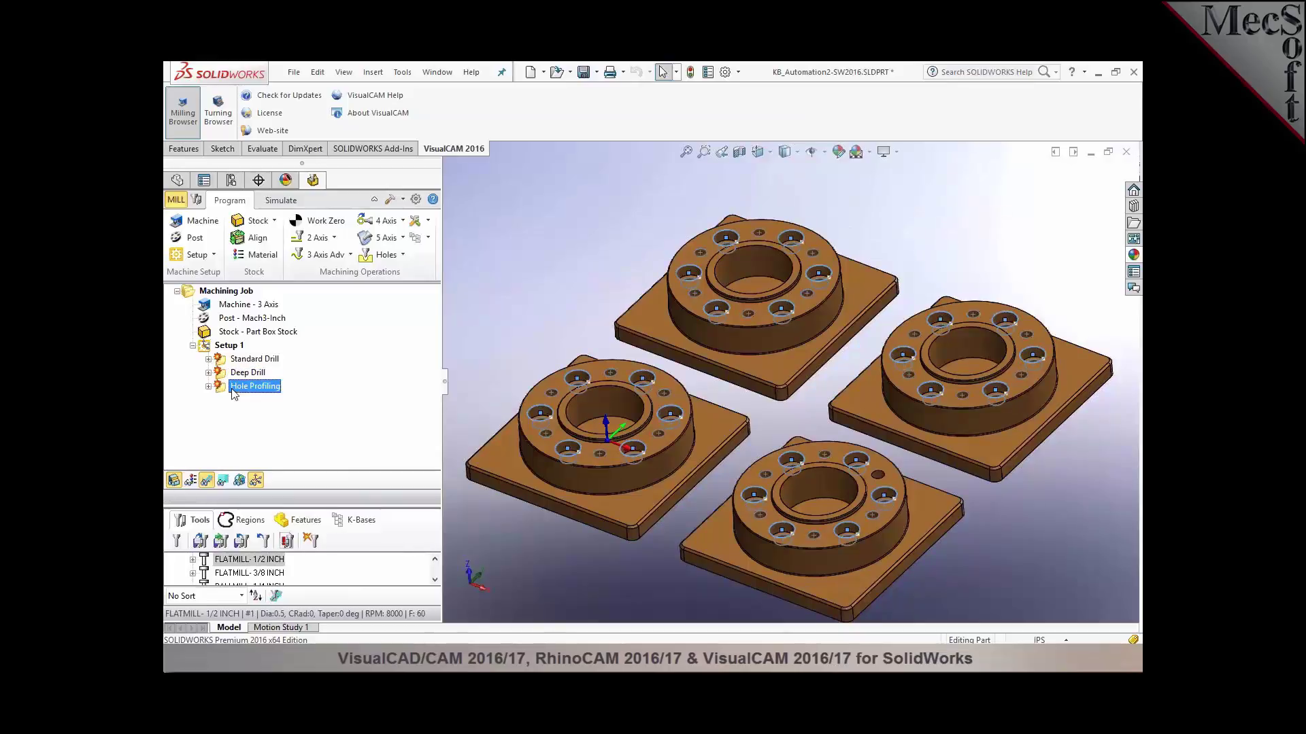
Step: Regenerate Setup 1 on the four-part layout and review the Standard Drill, Deep Drill and Hole Profiling toolpaths
{"action": "right_click", "coordinate": [224, 351]}
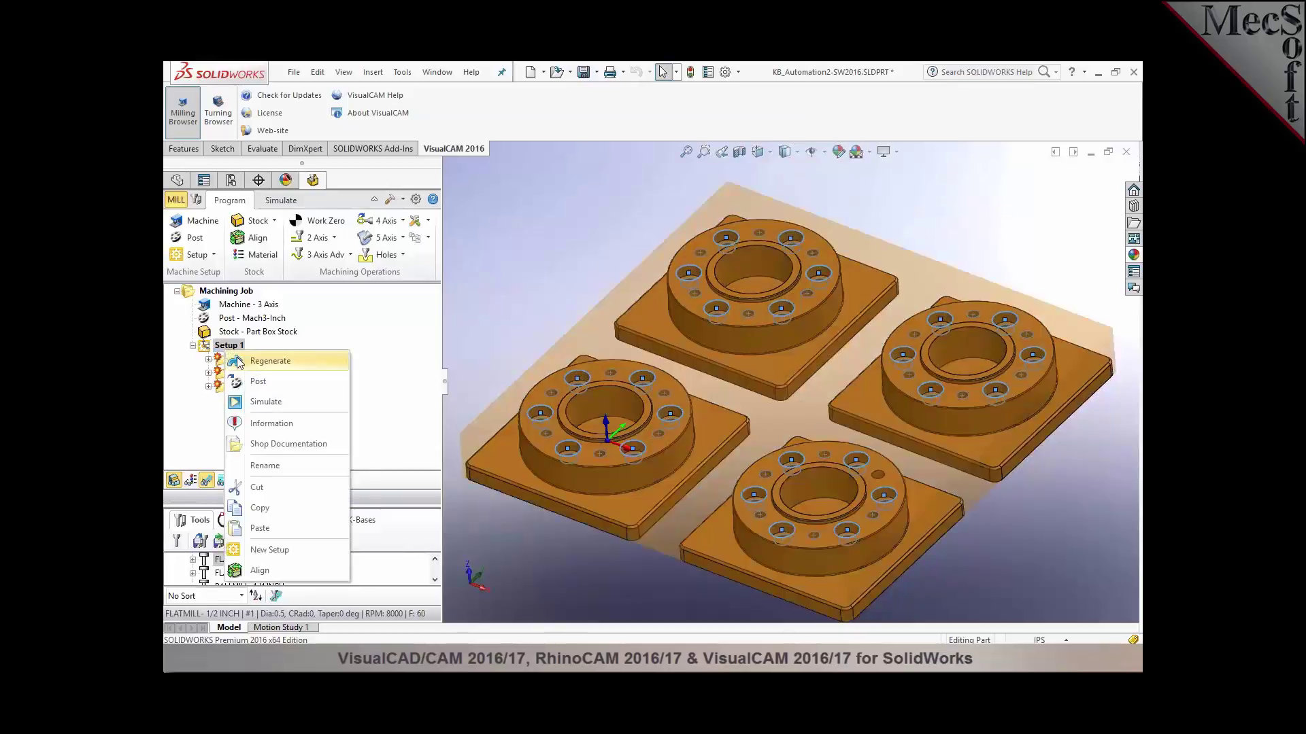
{"action": "left_click", "coordinate": [239, 360]}
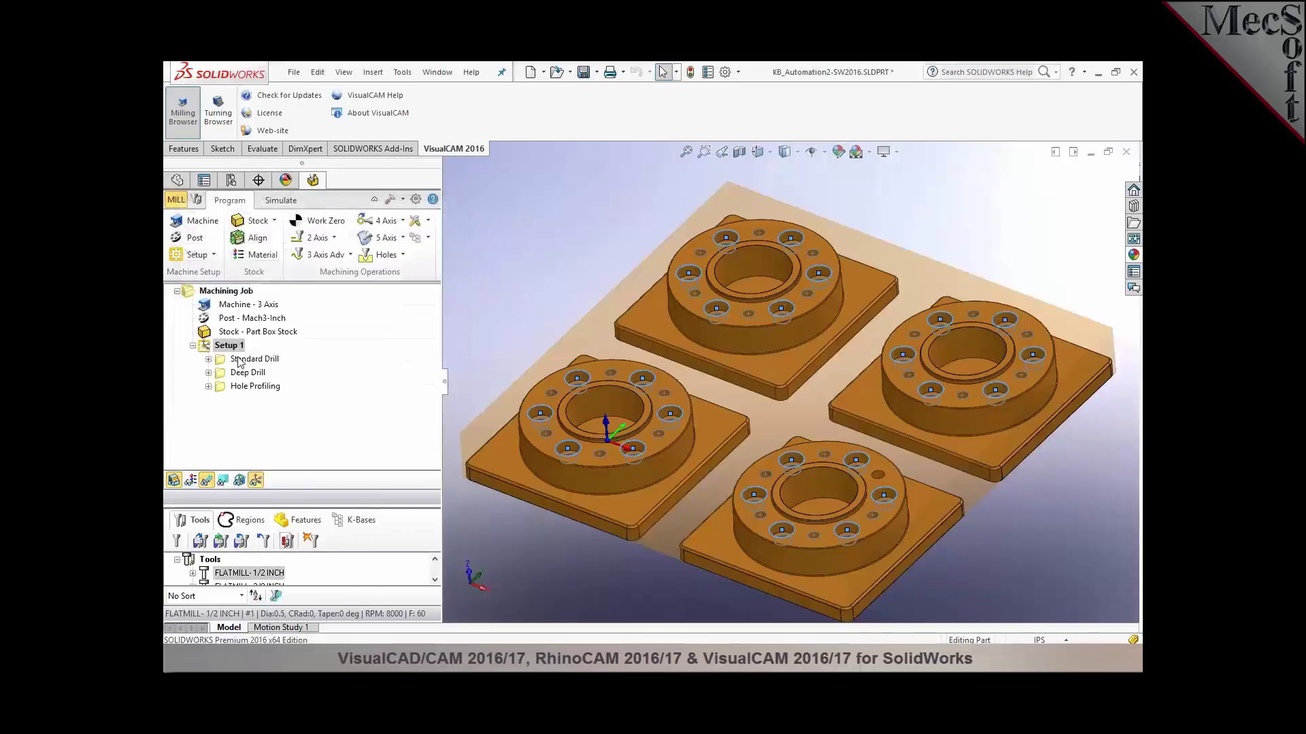
{"action": "left_click", "coordinate": [242, 359]}
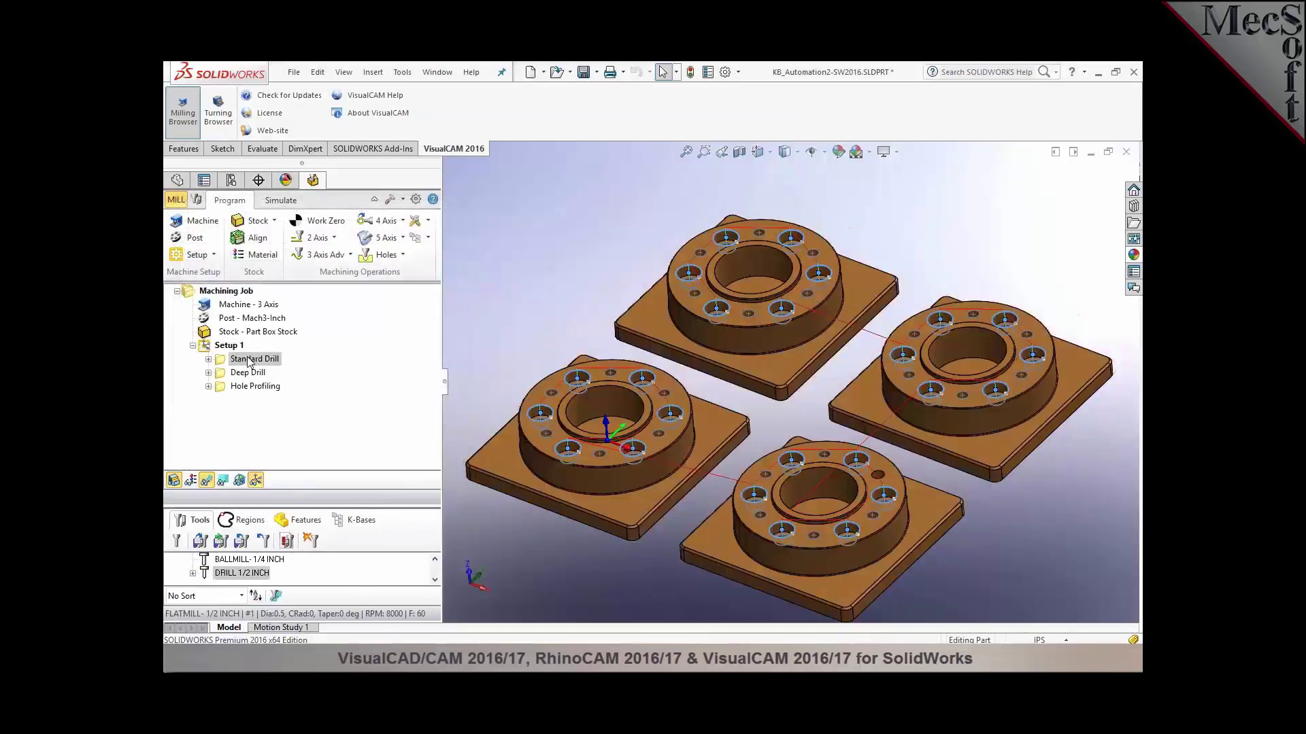
{"action": "left_click", "coordinate": [250, 373]}
{"action": "left_click", "coordinate": [253, 386]}
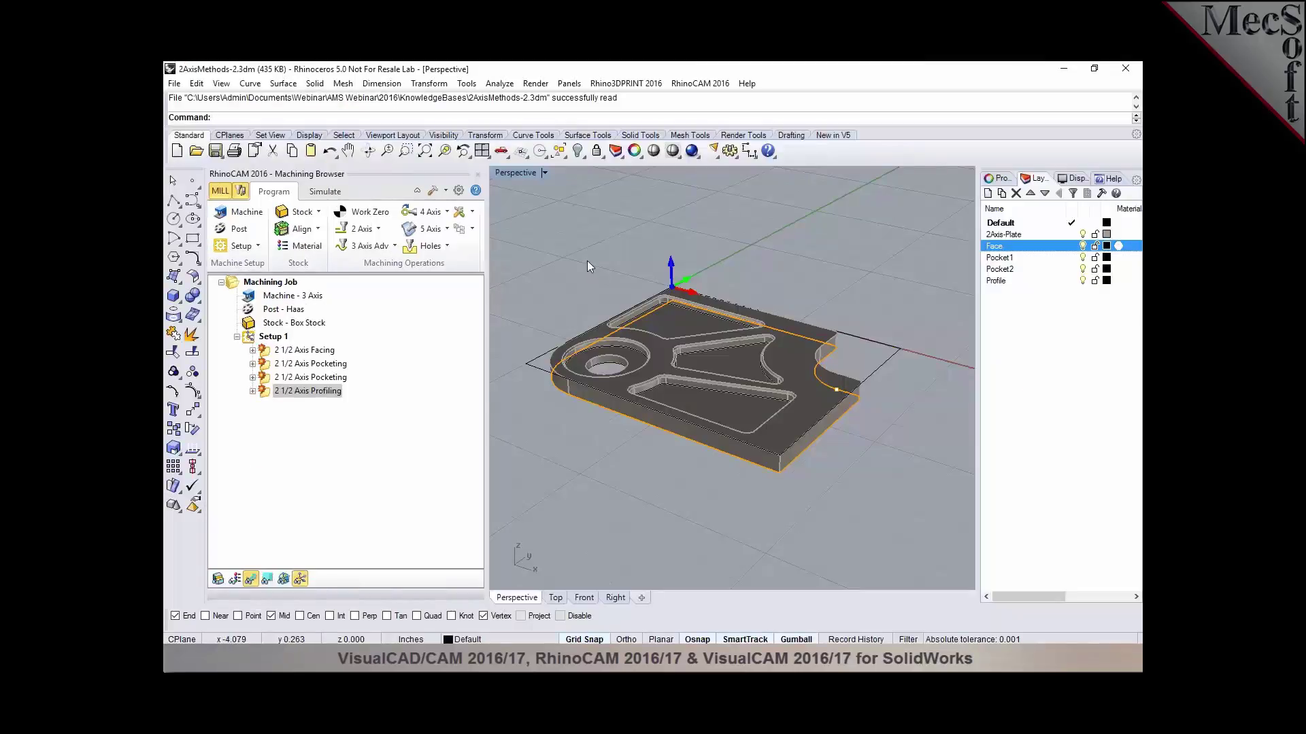
Step: Switch to Rhinoceros with RhinoCAM and reopen 2AxisMethods-2.3dm from the KnowledgeBases folder without saving the current changes
{"action": "left_click", "coordinate": [250, 338]}
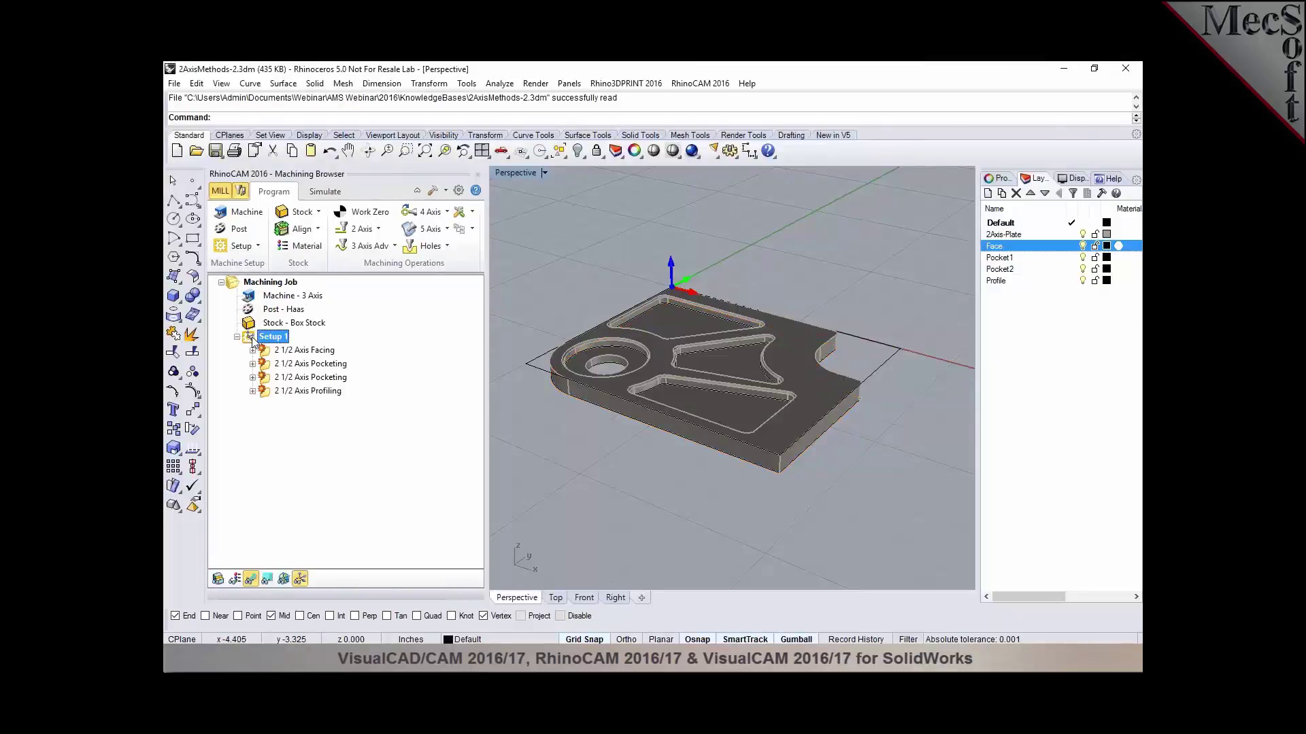
{"action": "left_click", "coordinate": [197, 154]}
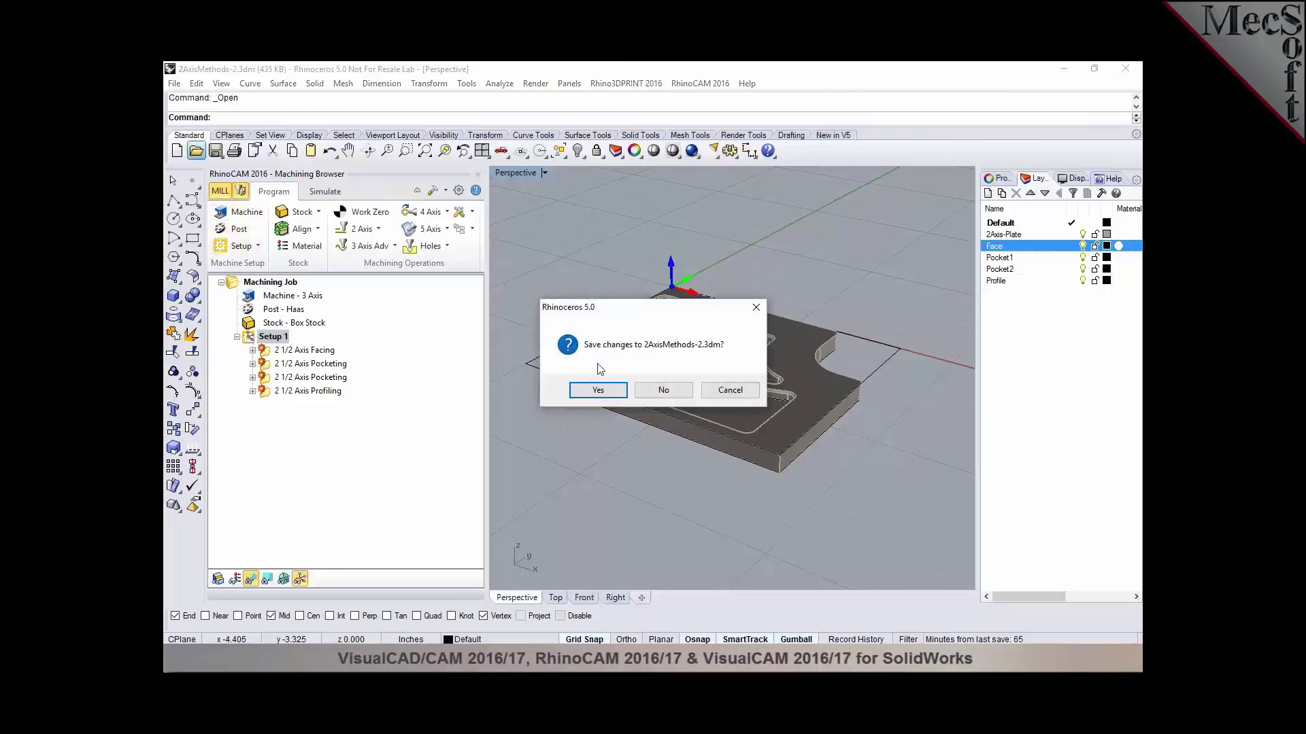
{"action": "left_click", "coordinate": [663, 391]}
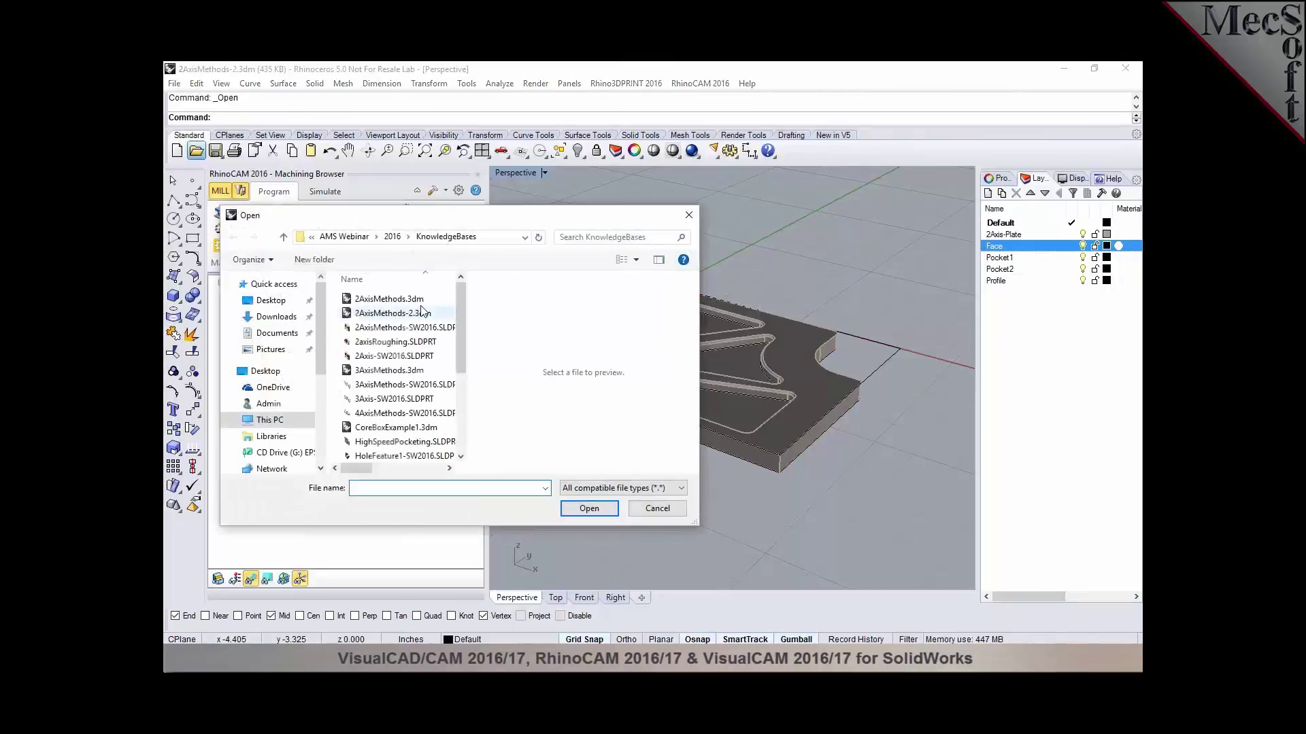
{"action": "left_click", "coordinate": [393, 312]}
{"action": "left_click", "coordinate": [589, 509]}
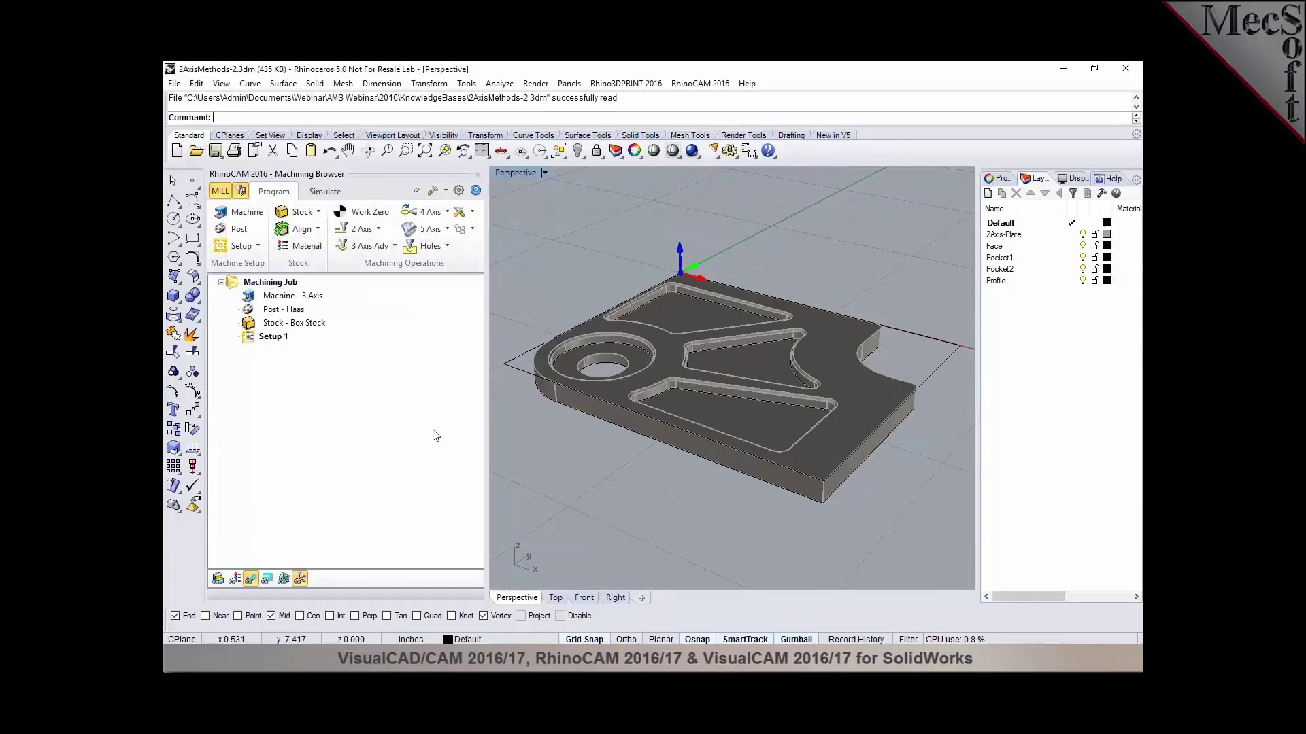
Step: Start a 2 1/2 Axis Pocketing operation and select the Pocket1 curve of the pocket nearest the origin as its part region
{"action": "left_click", "coordinate": [378, 231]}
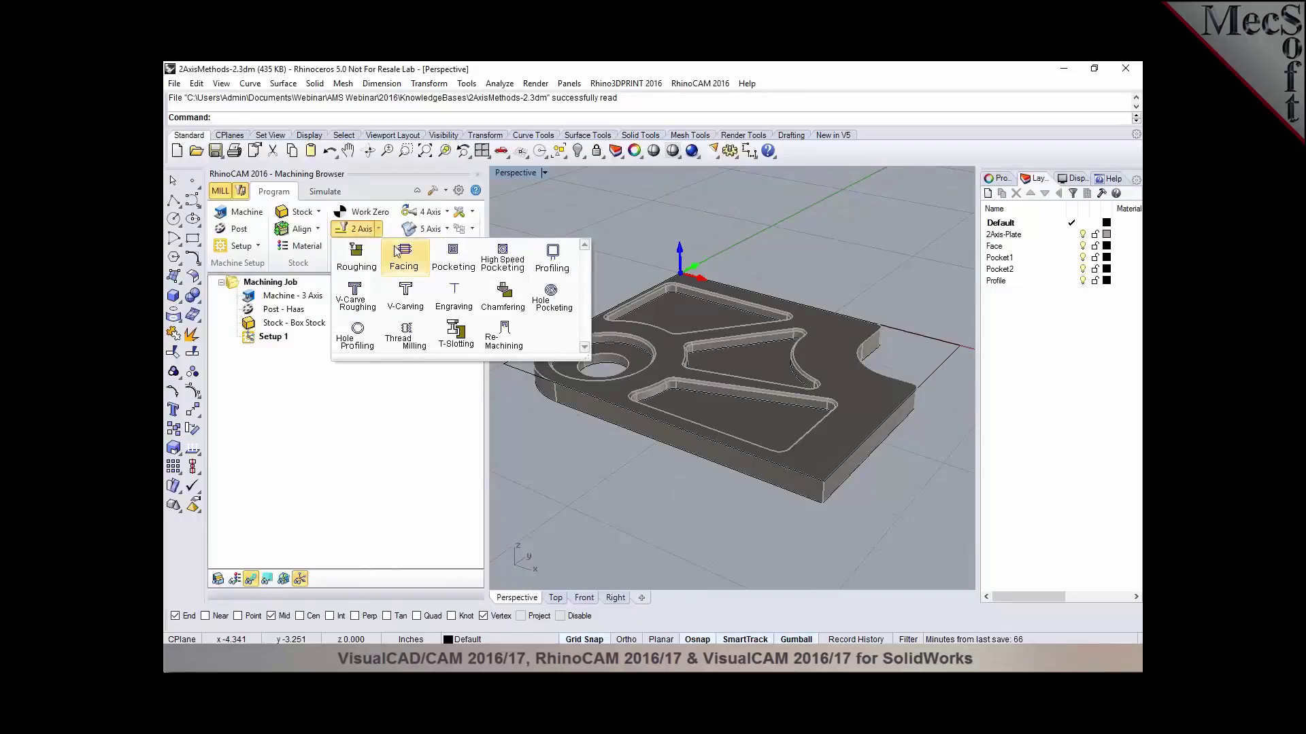
{"action": "left_click", "coordinate": [447, 265]}
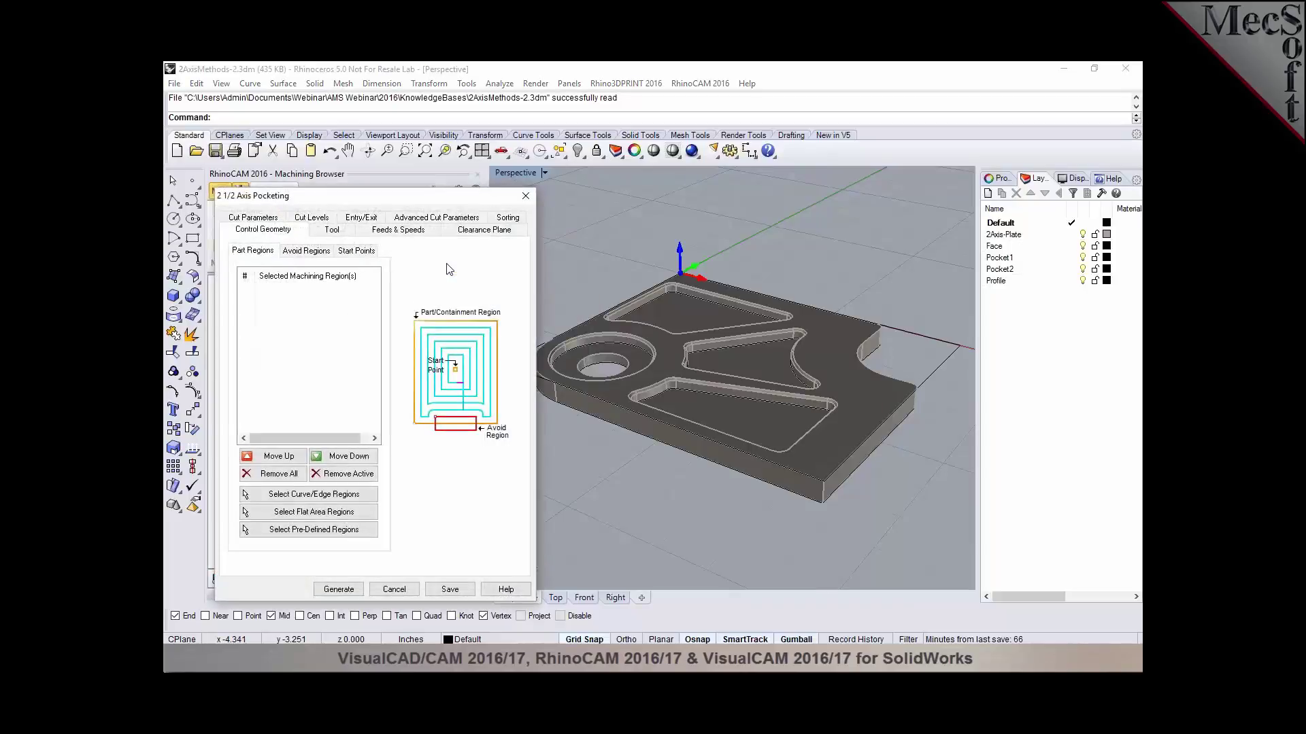
{"action": "left_click", "coordinate": [335, 502]}
{"action": "left_click", "coordinate": [667, 292]}
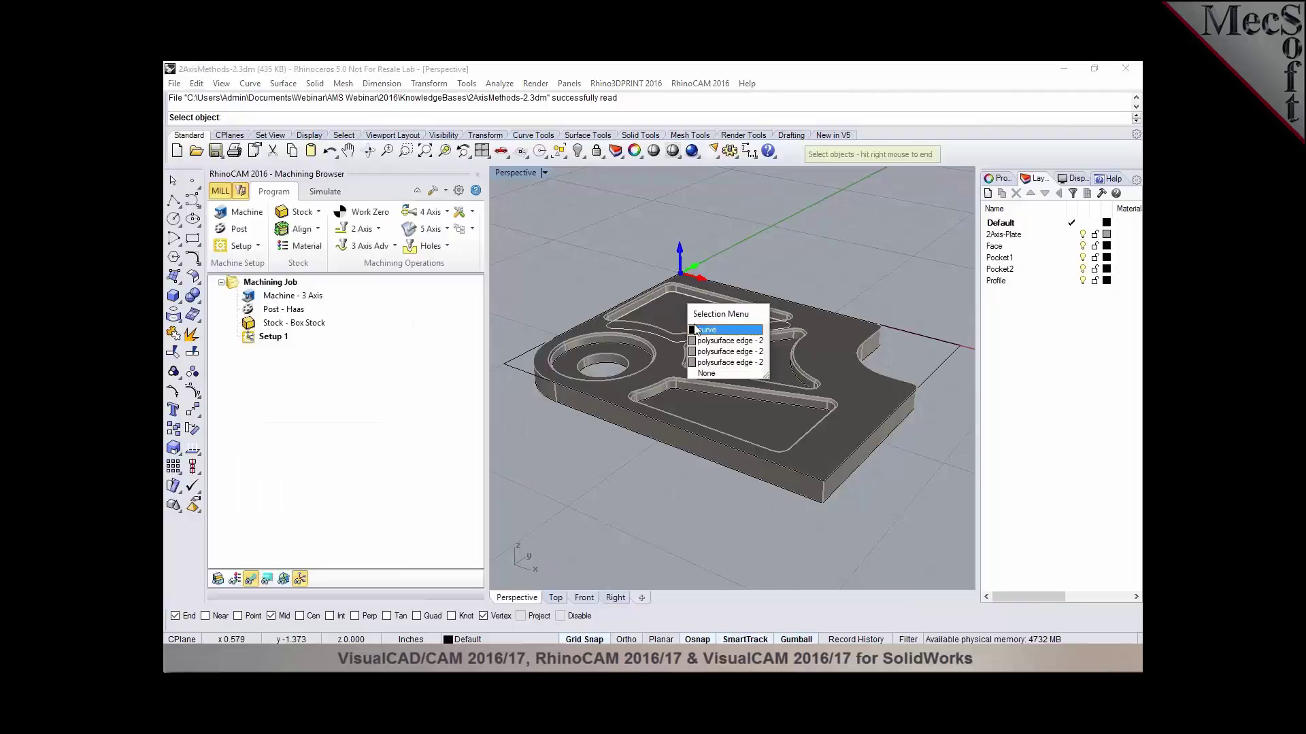
{"action": "left_click", "coordinate": [695, 329]}
{"action": "scroll", "coordinate": [659, 307], "scroll_direction": "up", "scroll_amount": 5}
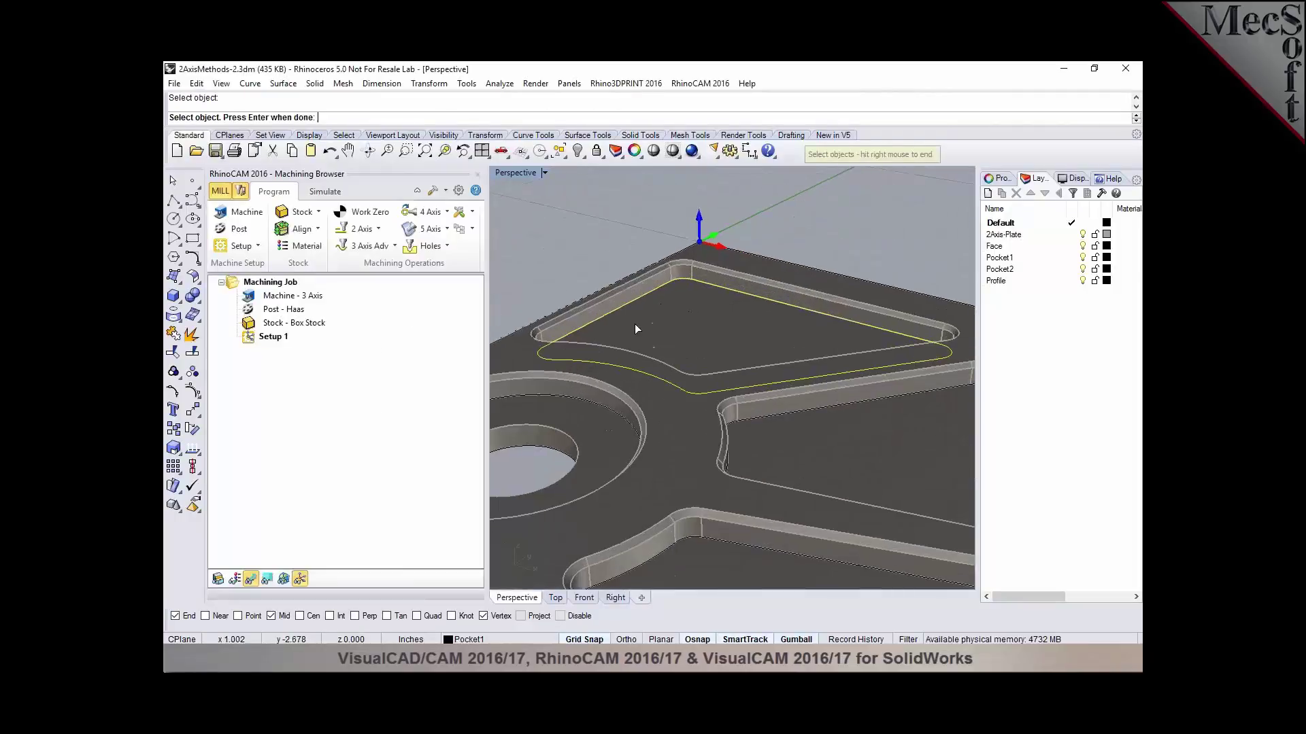
{"action": "key", "text": "Return"}
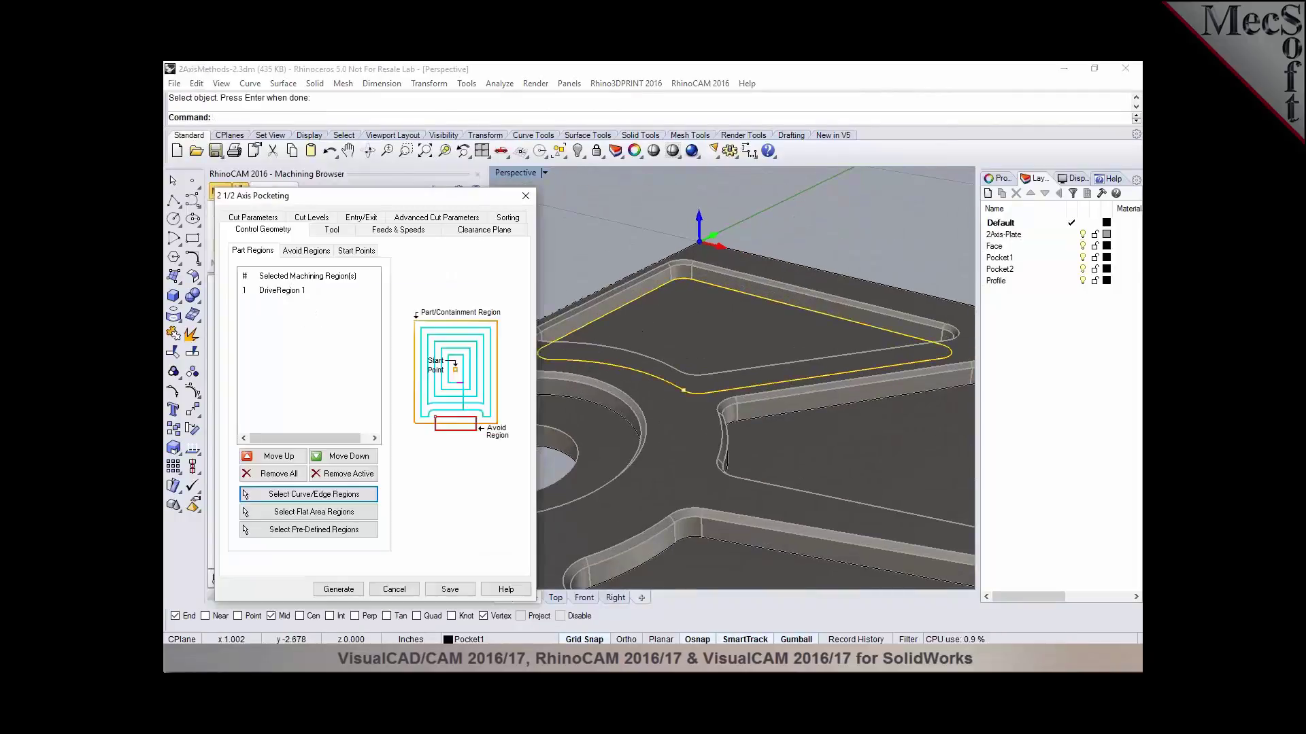
Step: Choose the FLAT MILL -0.5 tool for the pocketing operation and define its clearance plane as Stock Max Z + Dist 0.5
{"action": "left_click", "coordinate": [331, 229]}
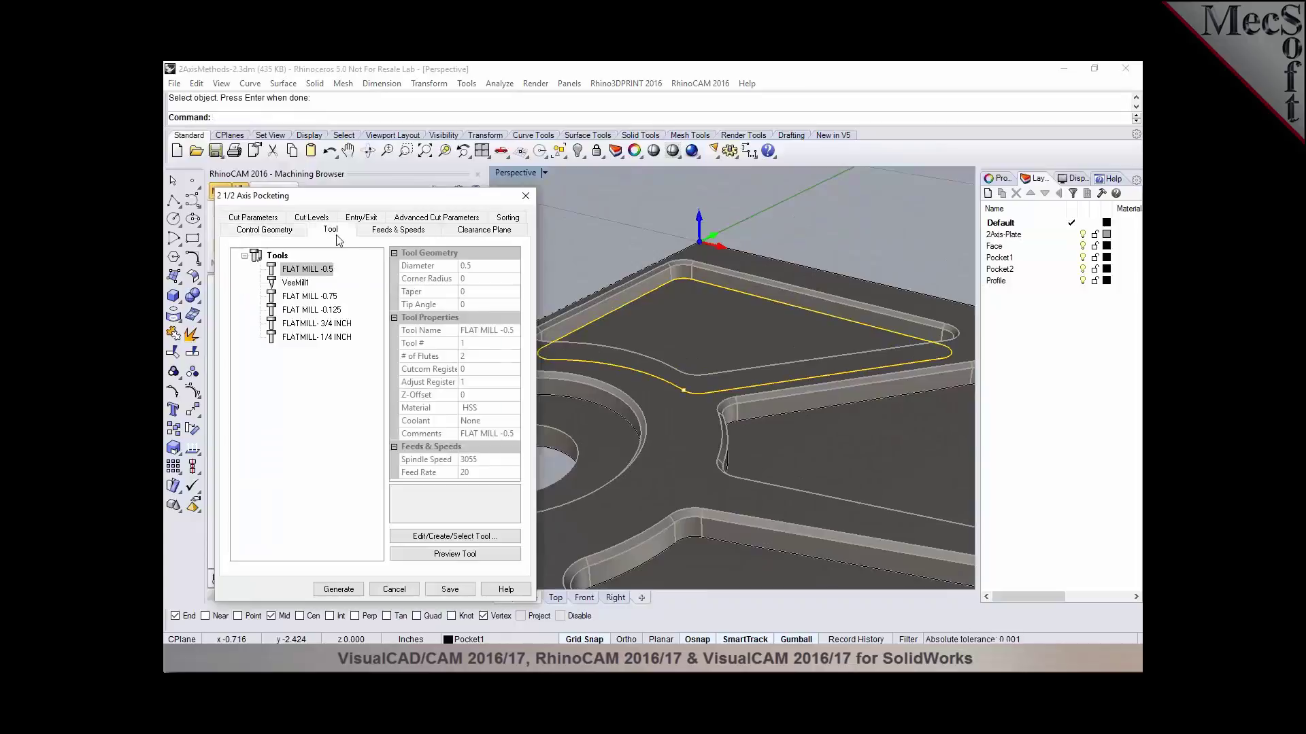
{"action": "left_click", "coordinate": [297, 270]}
{"action": "left_click", "coordinate": [374, 231]}
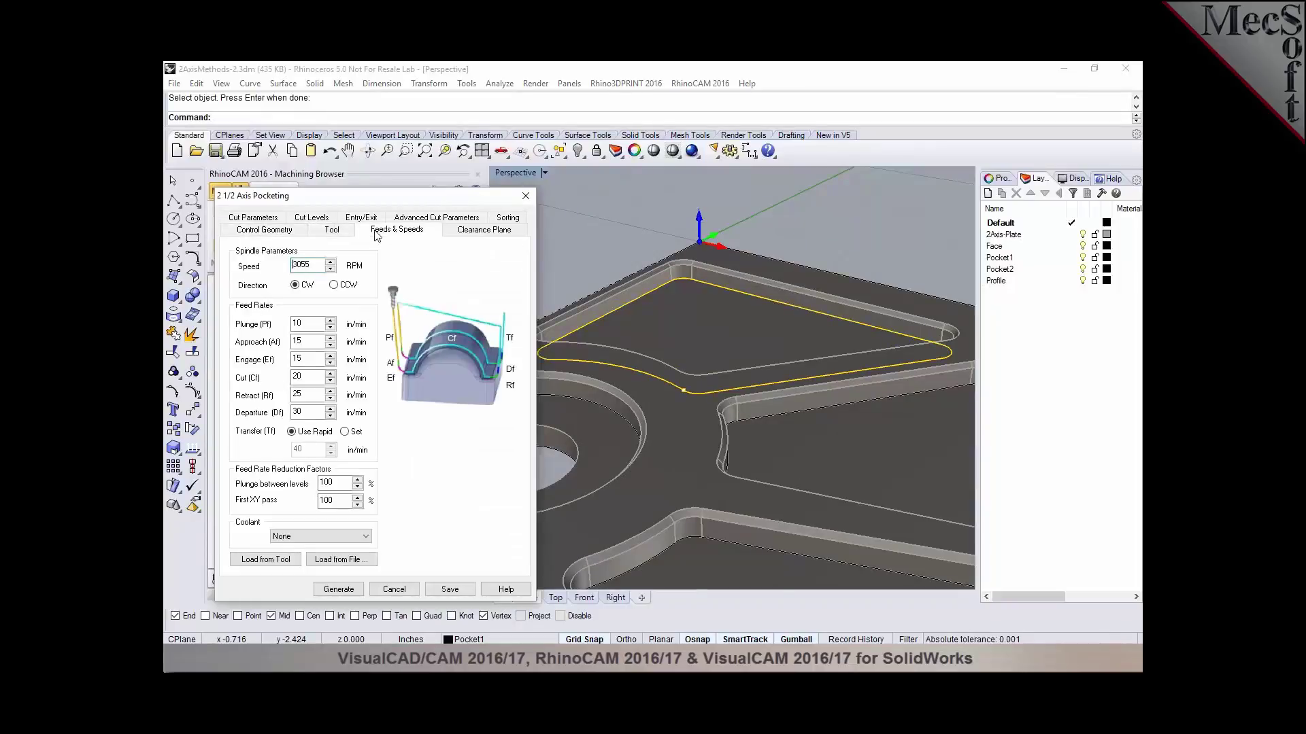
{"action": "left_click", "coordinate": [469, 231]}
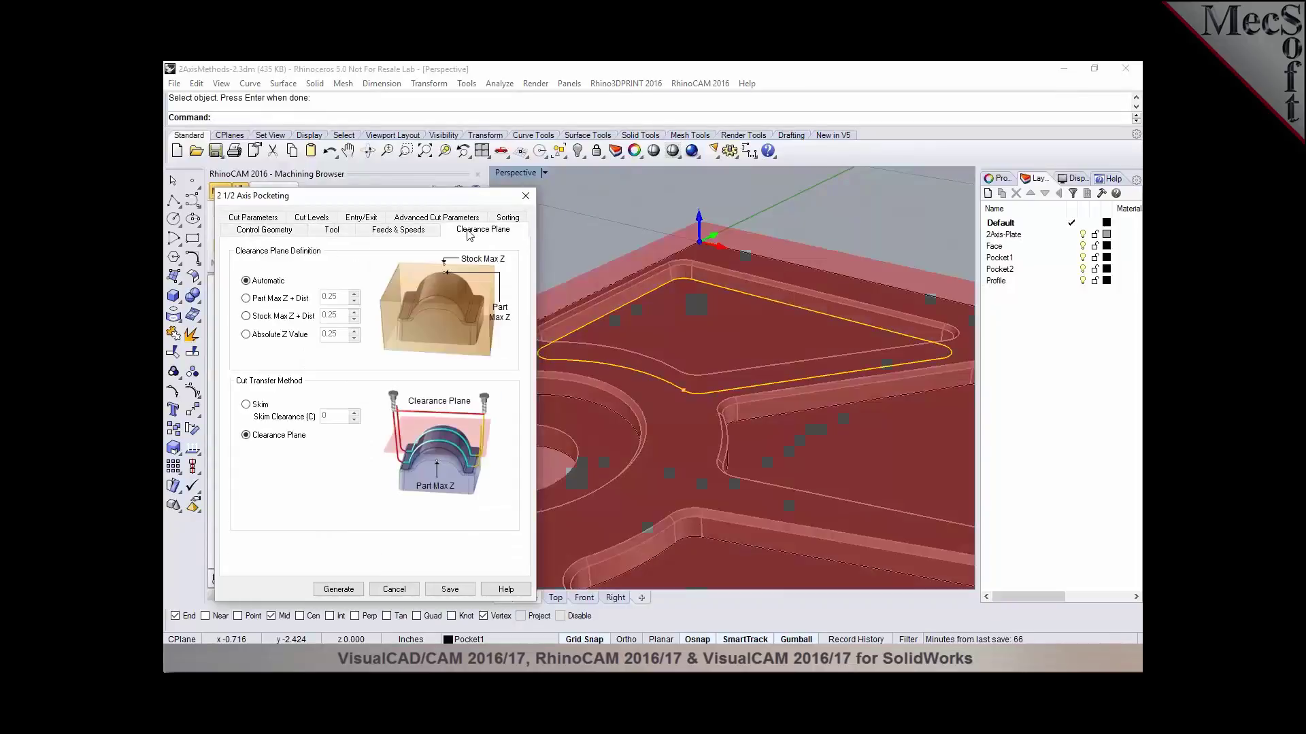
{"action": "left_click", "coordinate": [262, 317]}
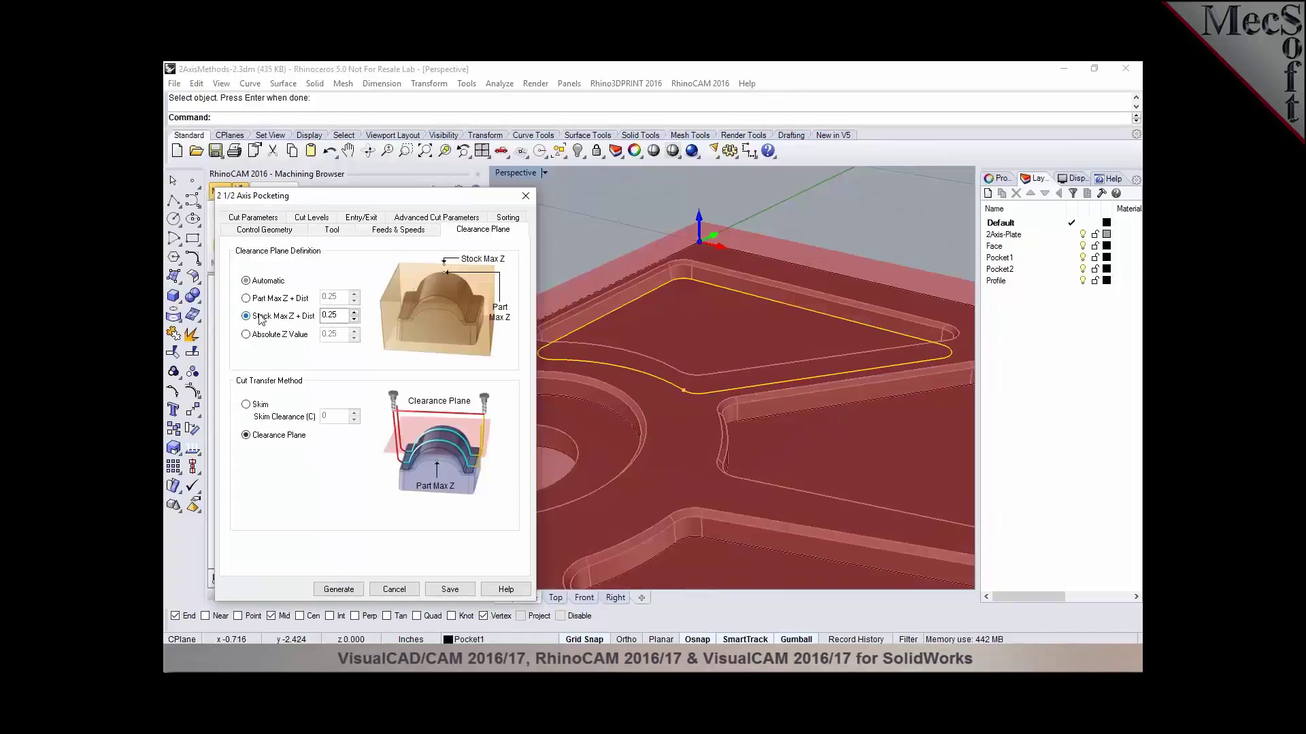
{"action": "double_click", "coordinate": [332, 315]}
{"action": "type", "text": "0.5"}
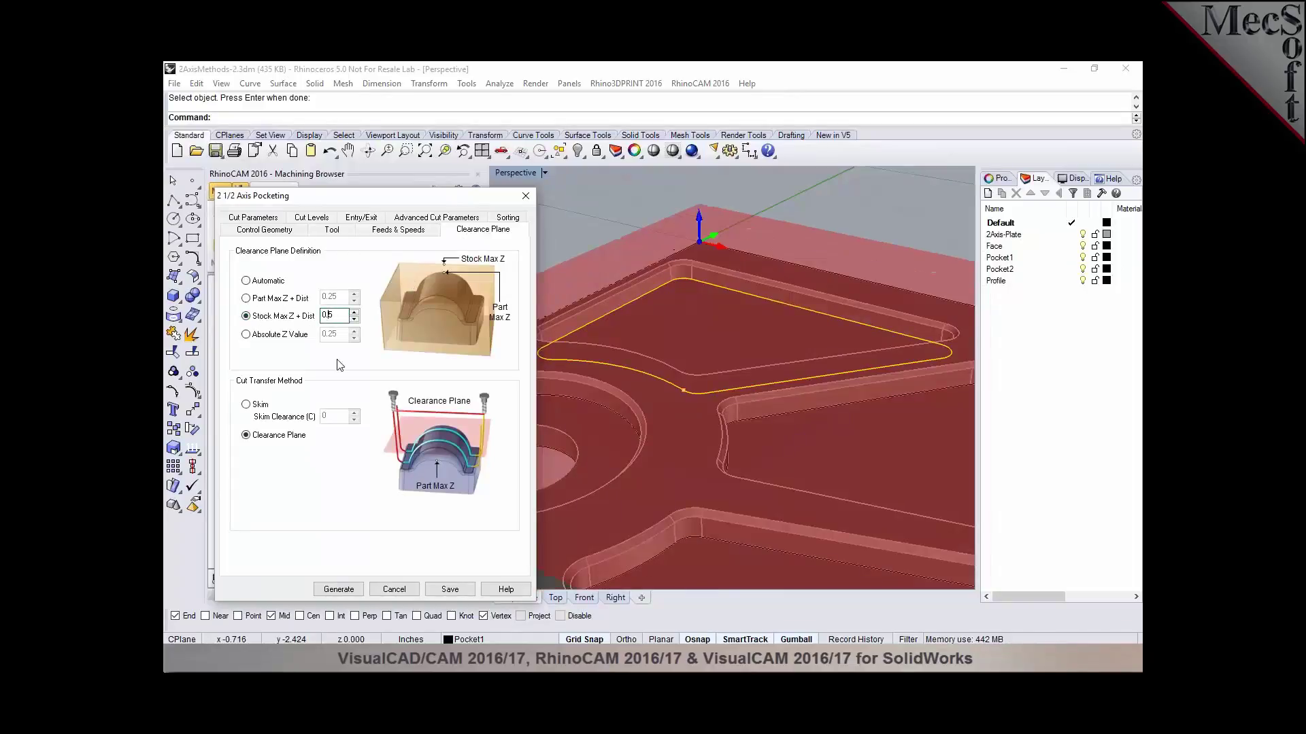
Step: Set the pocketing tolerance to 0.001, stock to 0.015, cut direction to Climb and stepover to 40% of tool diameter, with a cleanup pass
{"action": "left_click", "coordinate": [267, 219]}
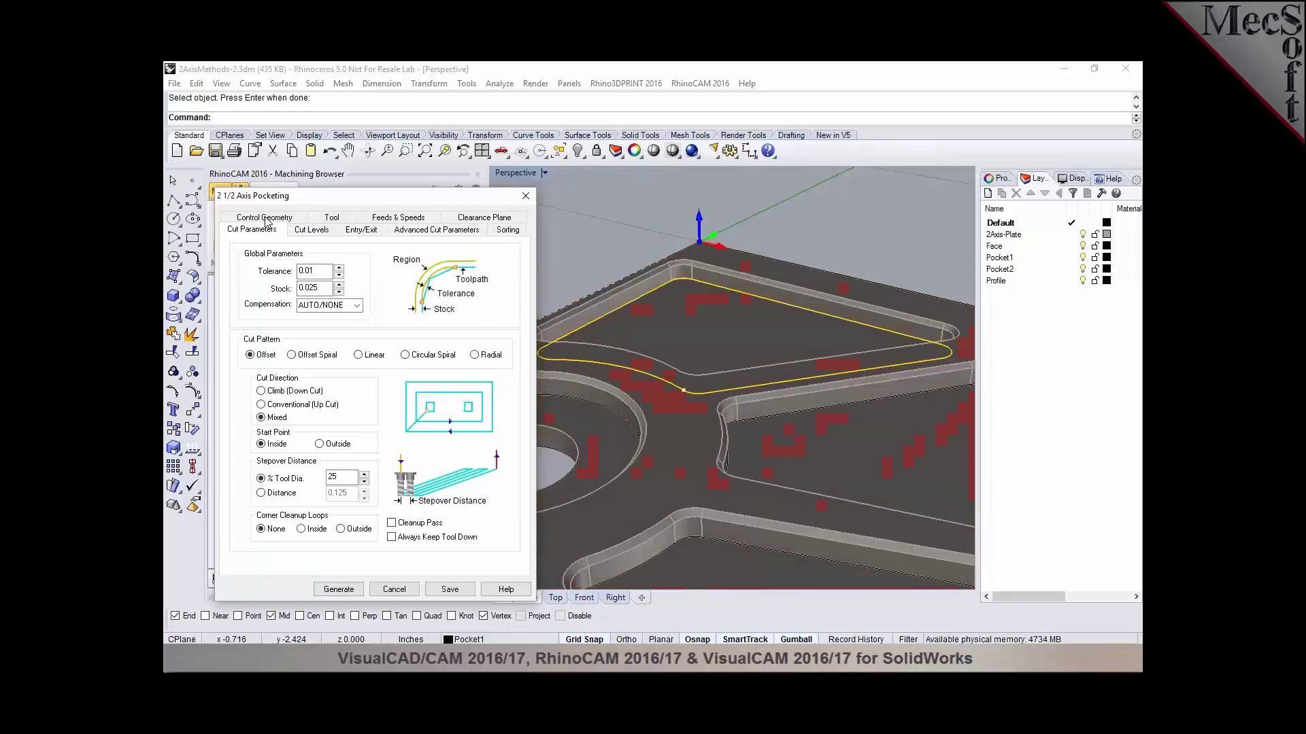
{"action": "left_click", "coordinate": [308, 274]}
{"action": "type", "text": "0.0"}
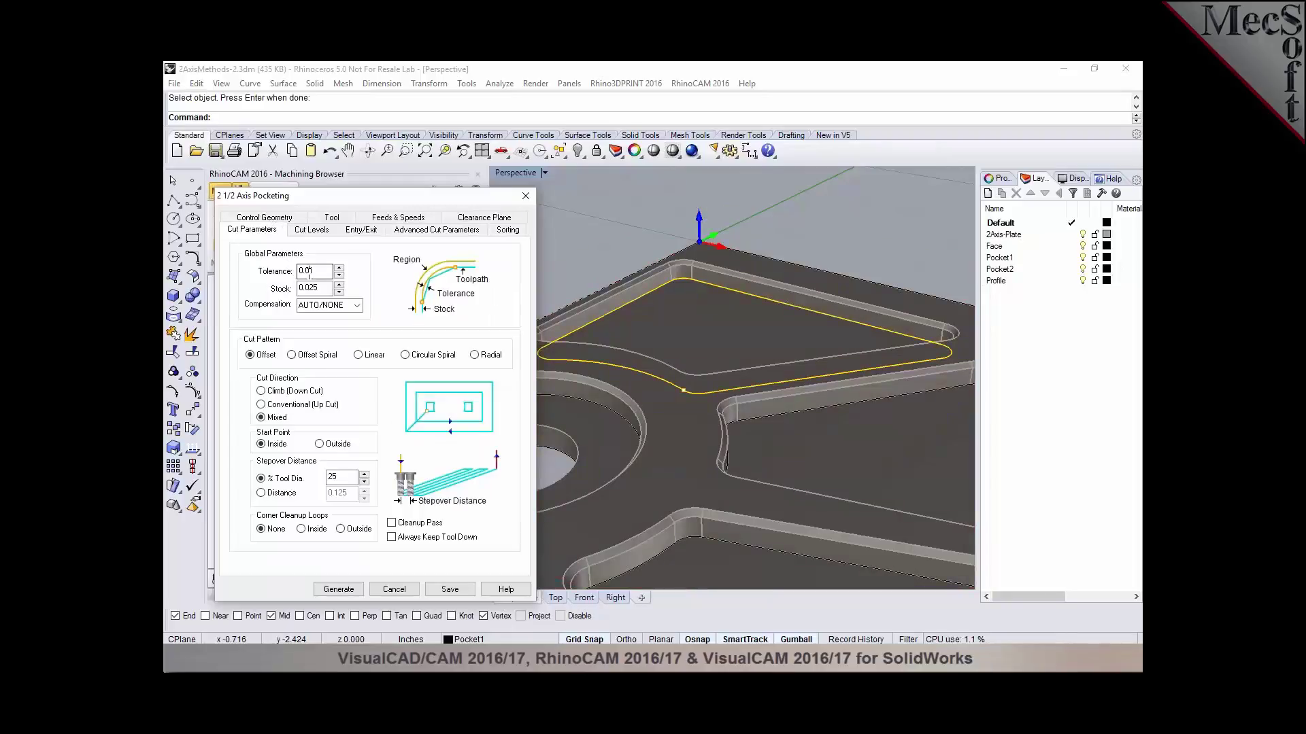
{"action": "type", "text": "01"}
{"action": "left_click_drag", "start_coordinate": [310, 287], "coordinate": [322, 289]}
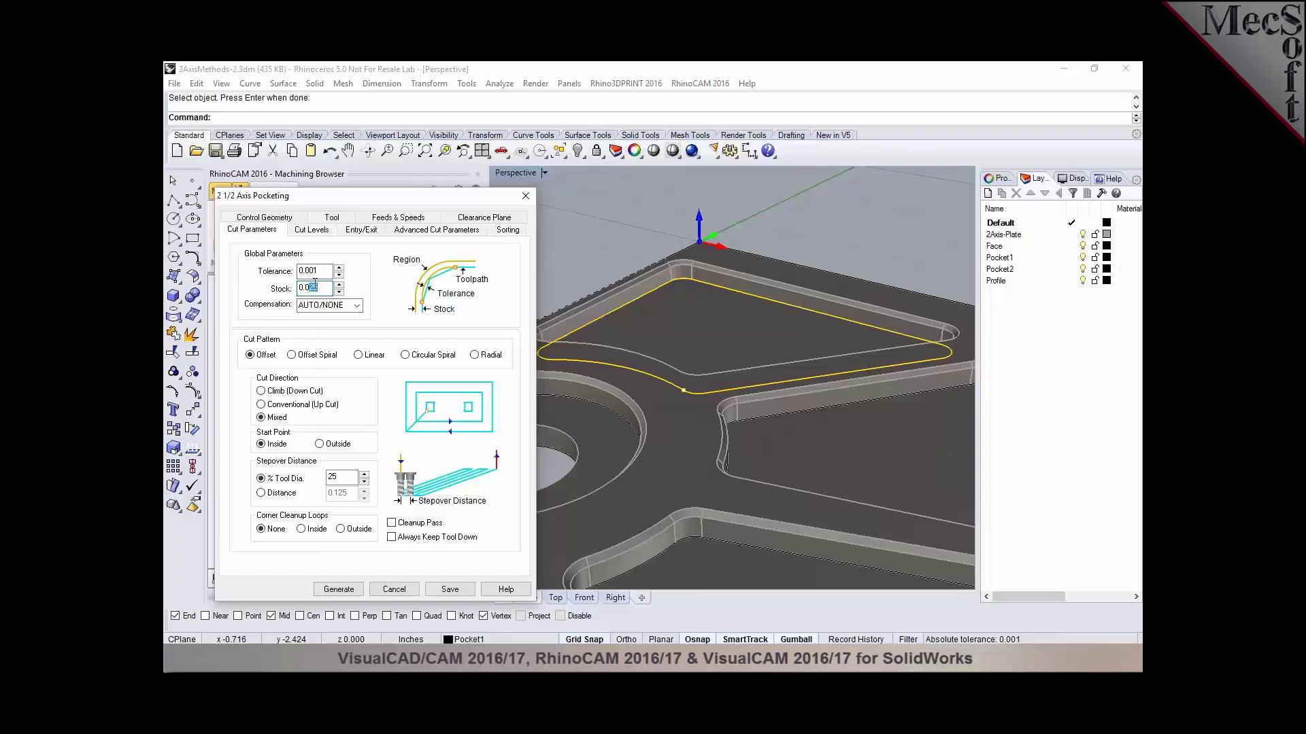
{"action": "type", "text": "15"}
{"action": "left_click", "coordinate": [264, 391]}
{"action": "double_click", "coordinate": [333, 477]}
{"action": "type", "text": "40"}
{"action": "left_click", "coordinate": [393, 524]}
Step: Use arc fitting with a 0.002 fitting tolerance and smooth cut connections, and generate the pocketing toolpath
{"action": "left_click", "coordinate": [409, 231]}
{"action": "left_click", "coordinate": [346, 352]}
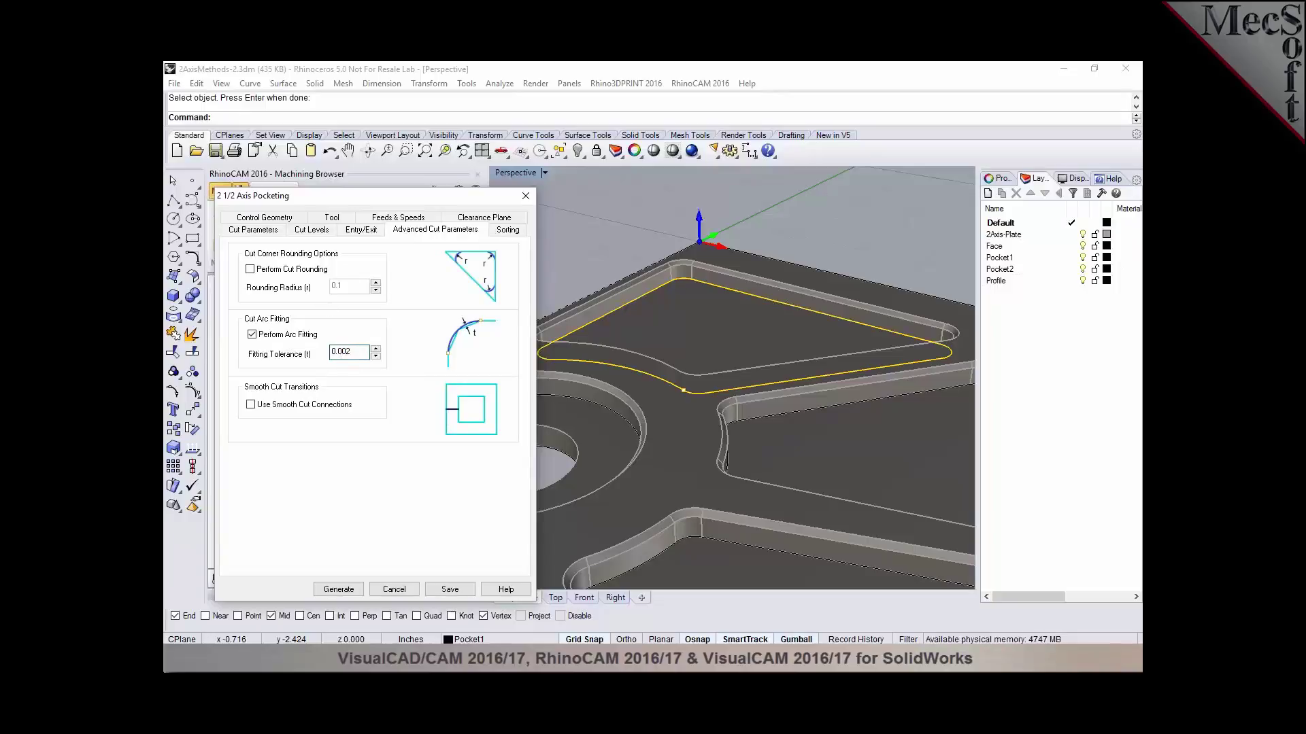
{"action": "left_click", "coordinate": [325, 405]}
{"action": "left_click", "coordinate": [343, 589]}
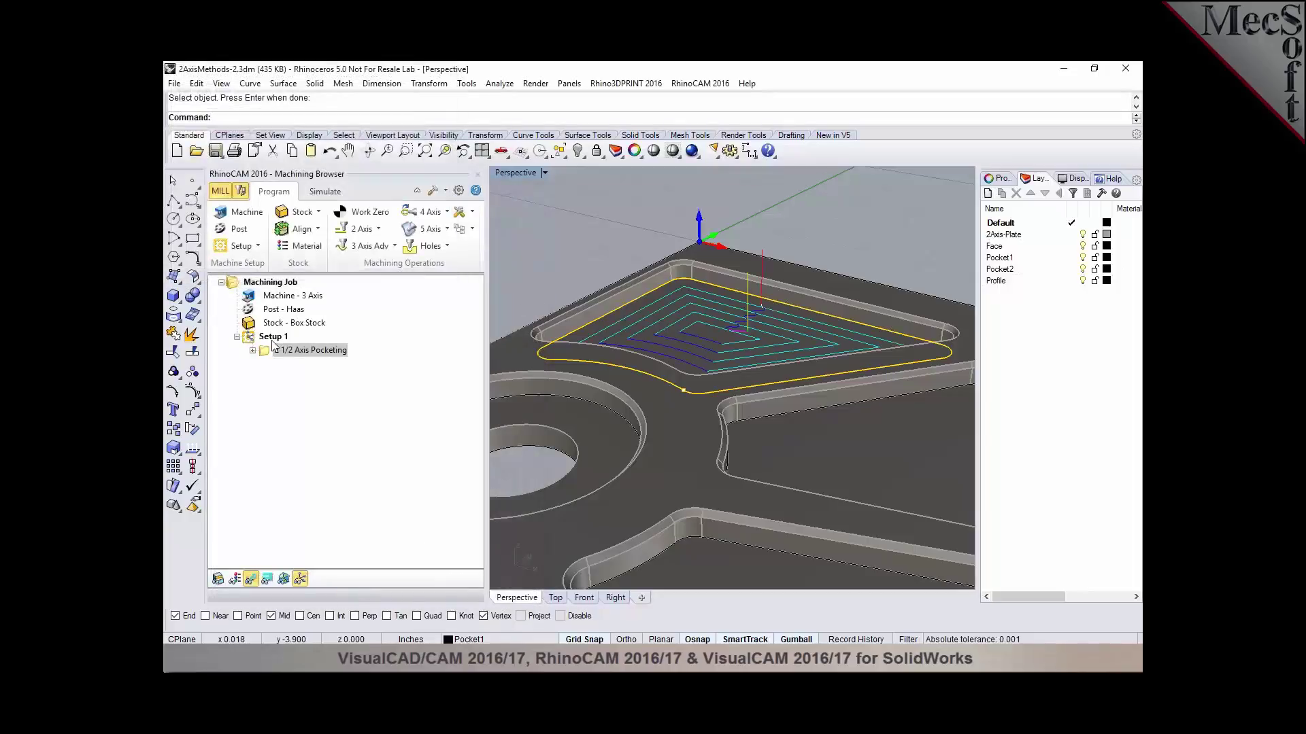
Step: Compare the default parameters of a new 2 1/2 Axis Pocketing operation with the cut parameters of the existing one
{"action": "left_click", "coordinate": [371, 232]}
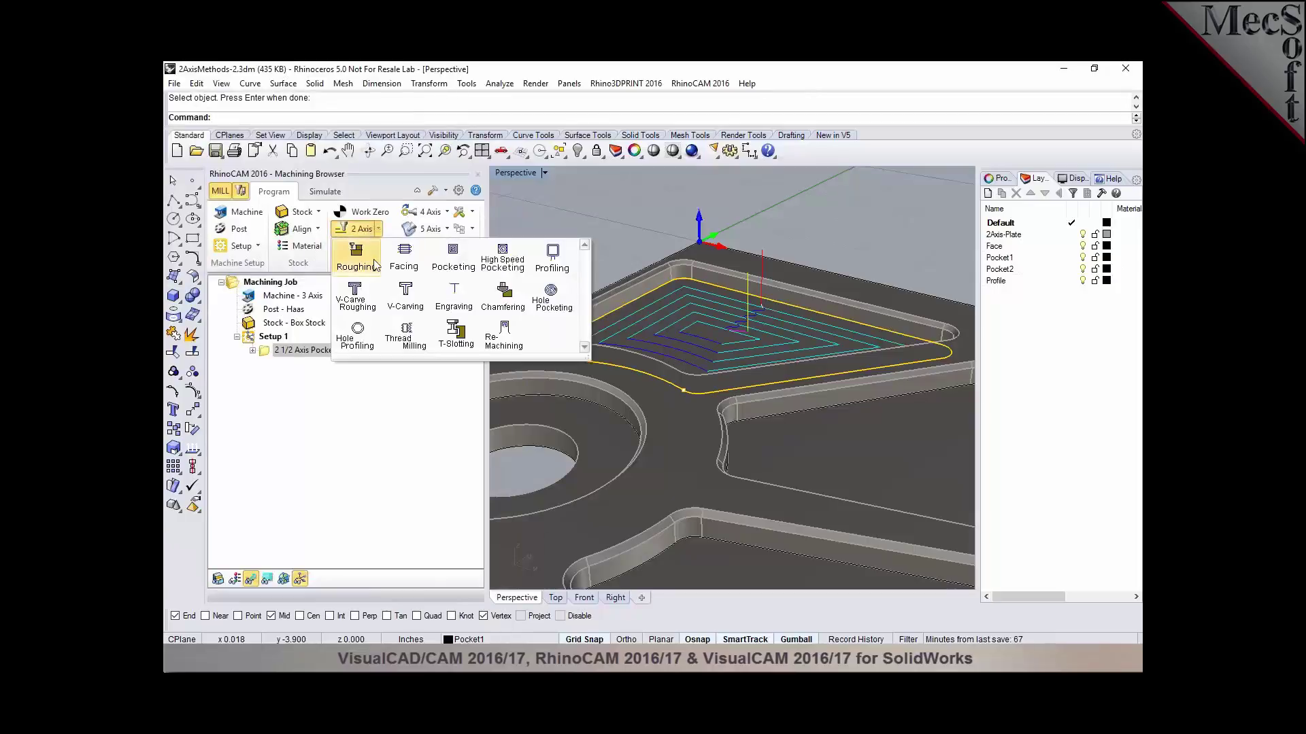
{"action": "left_click", "coordinate": [449, 270]}
{"action": "left_click", "coordinate": [252, 229]}
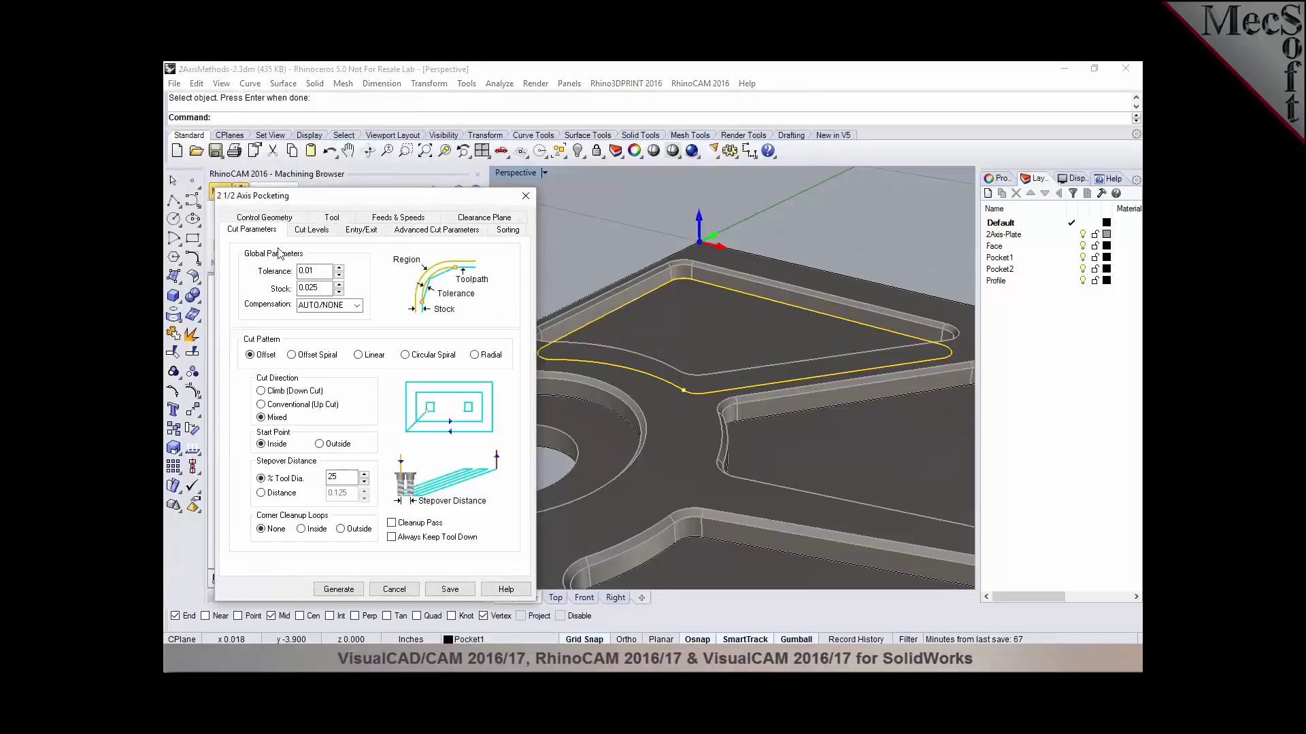
{"action": "left_click", "coordinate": [311, 230]}
{"action": "left_click", "coordinate": [361, 230]}
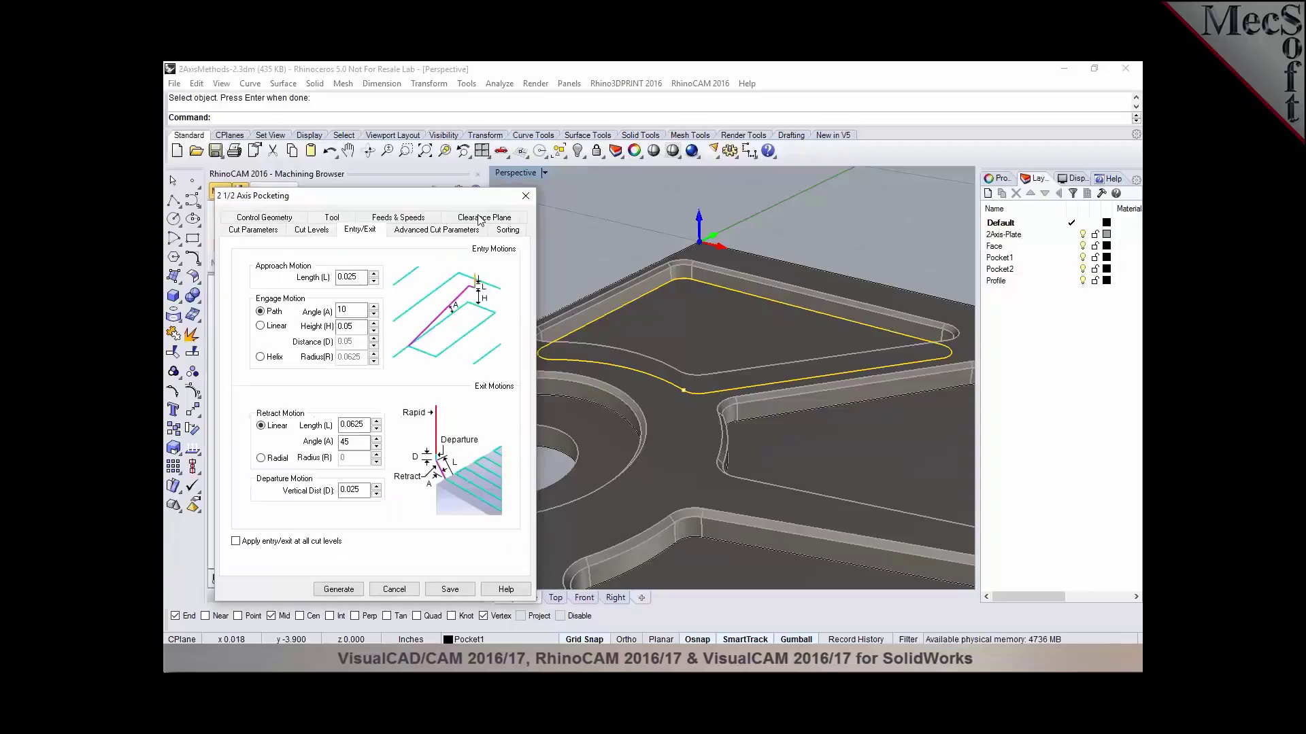
{"action": "left_click", "coordinate": [524, 196]}
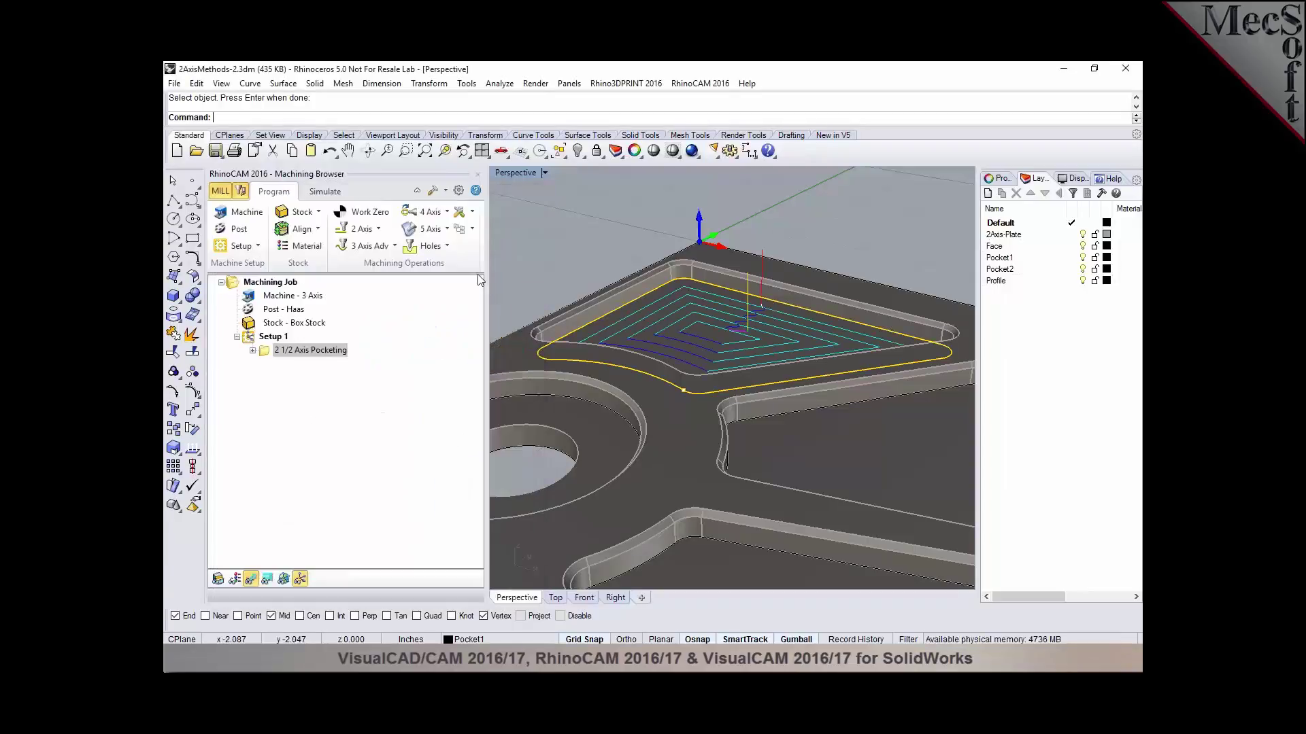
{"action": "double_click", "coordinate": [261, 351]}
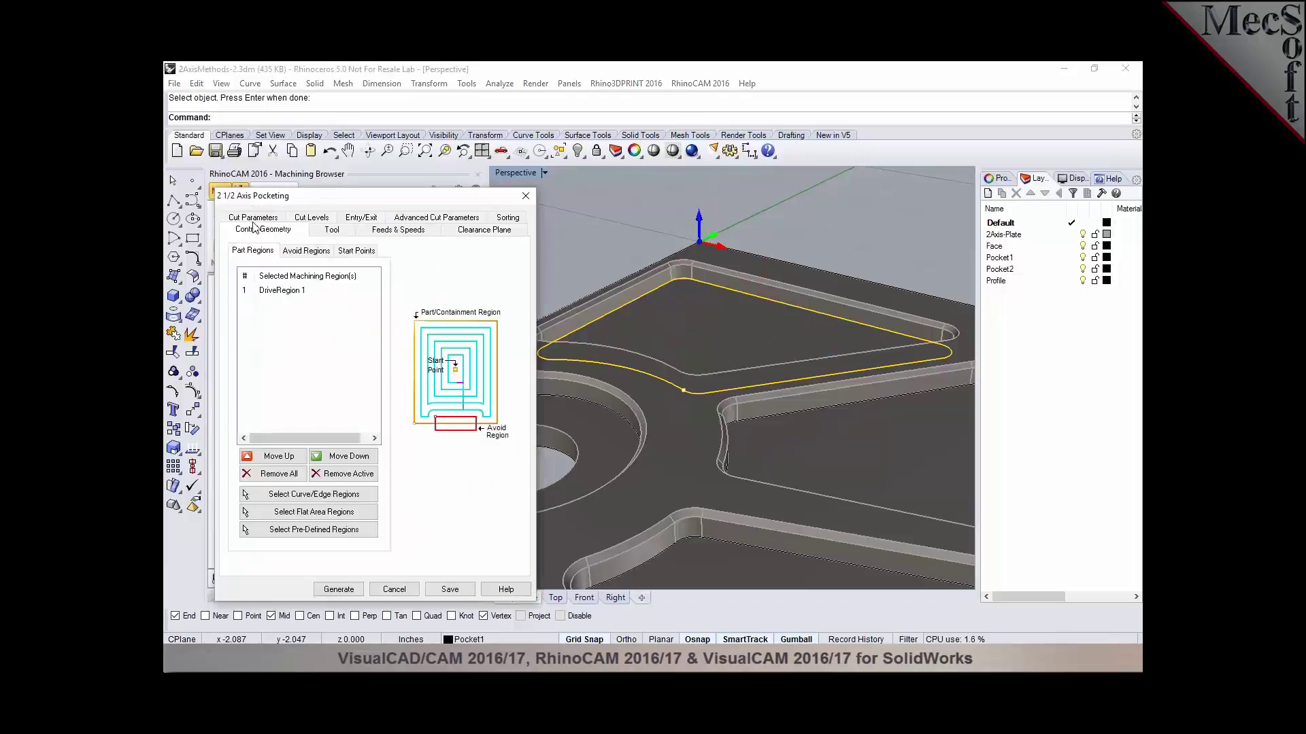
{"action": "left_click", "coordinate": [252, 229]}
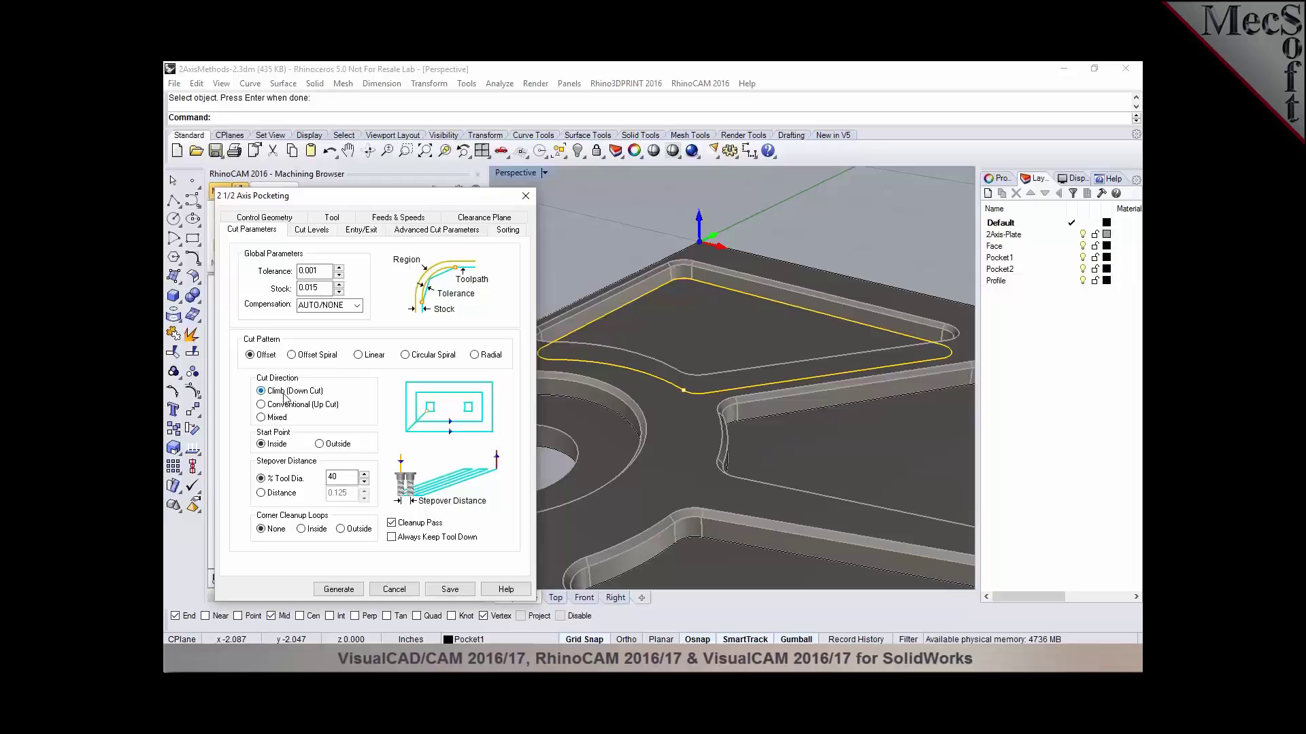
Step: Cancel the open pocketing dialog and save the existing 2 1/2 Axis Pocketing operation as defaults in a knowledge base named MYDefaultKB1
{"action": "left_click", "coordinate": [391, 589]}
{"action": "left_click", "coordinate": [259, 354]}
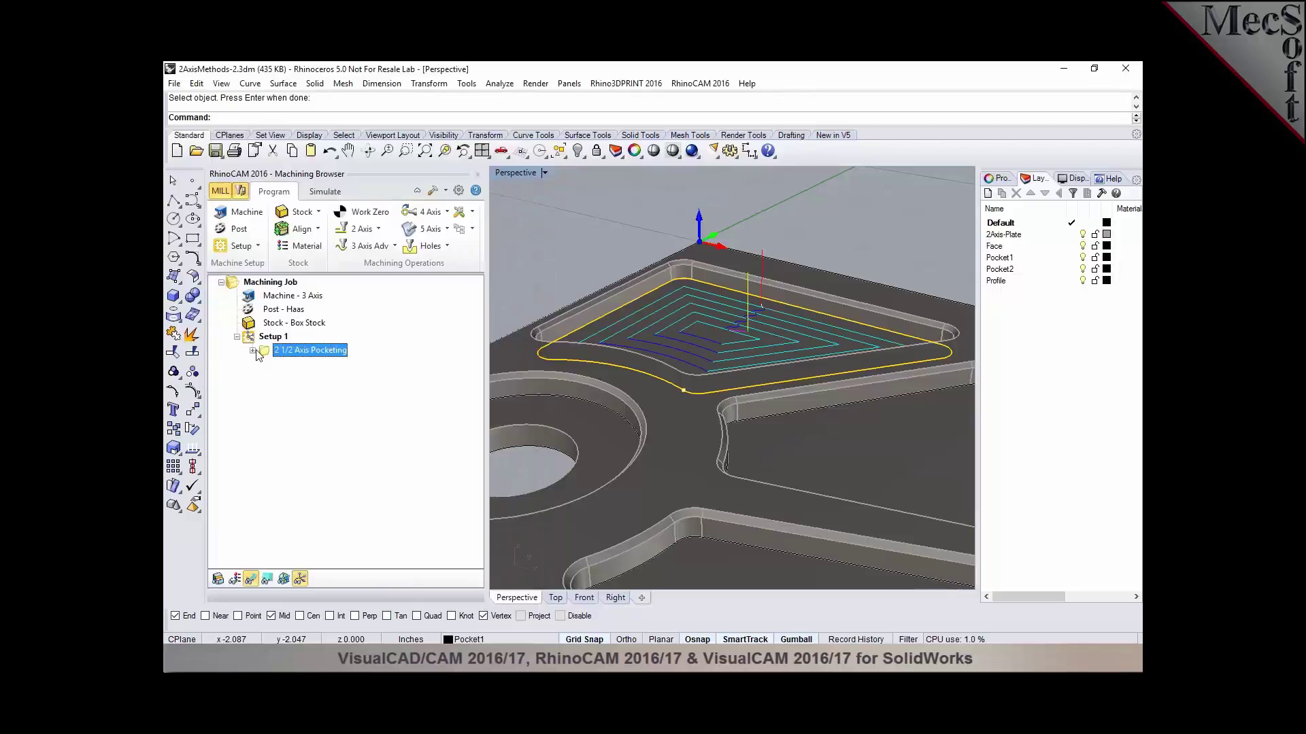
{"action": "right_click", "coordinate": [266, 351]}
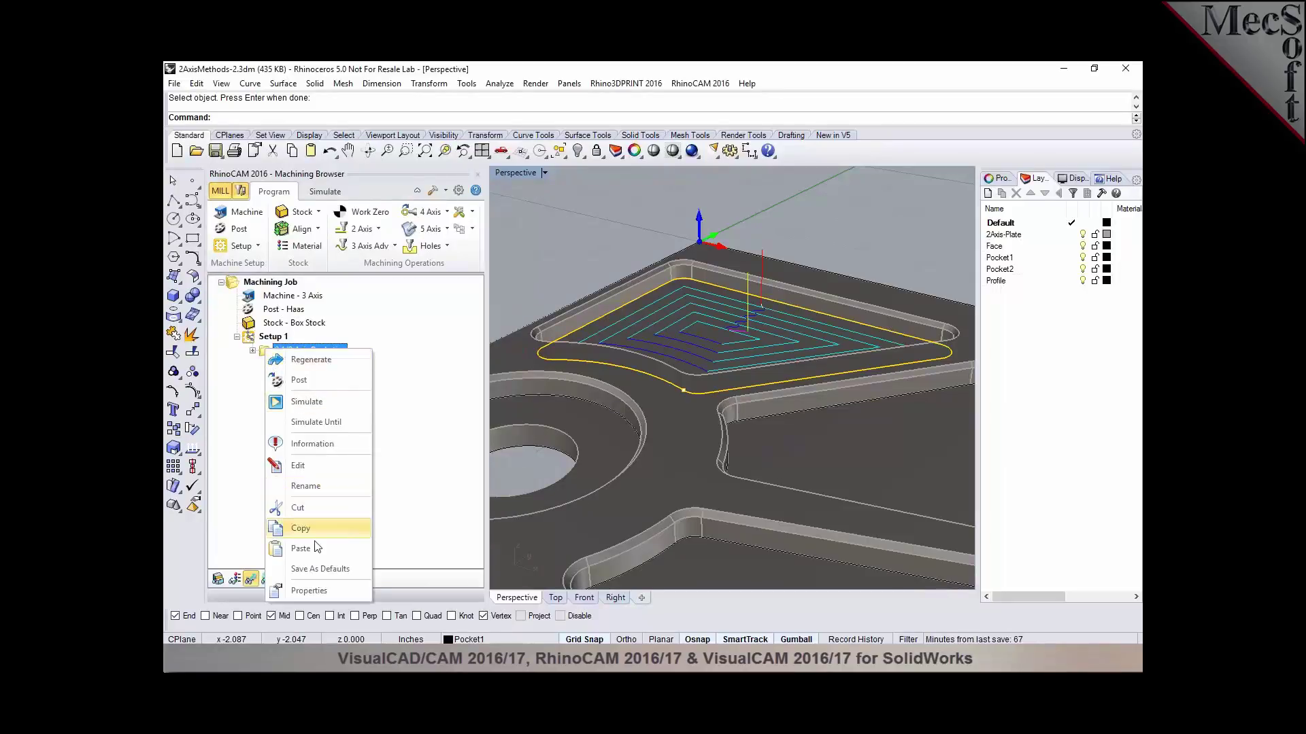
{"action": "left_click", "coordinate": [324, 576]}
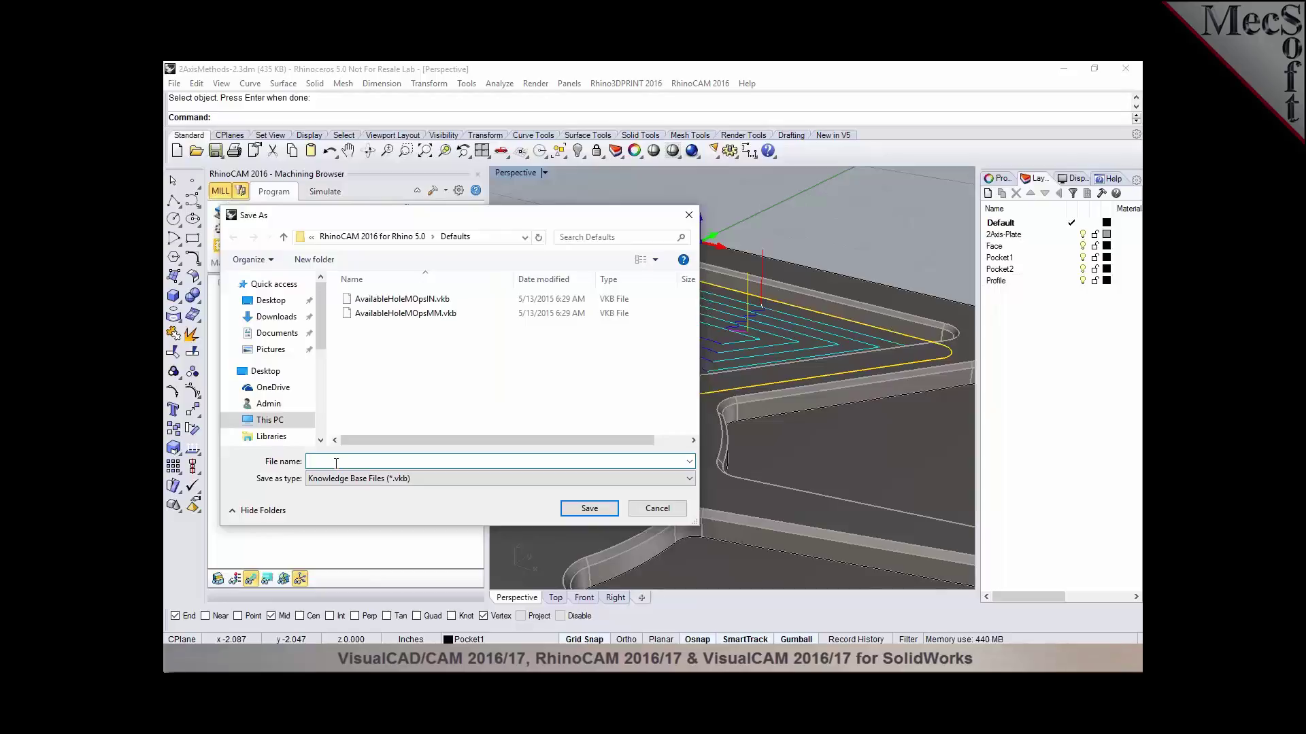
{"action": "type", "text": "DefaultKB1"}
{"action": "left_click", "coordinate": [582, 509]}
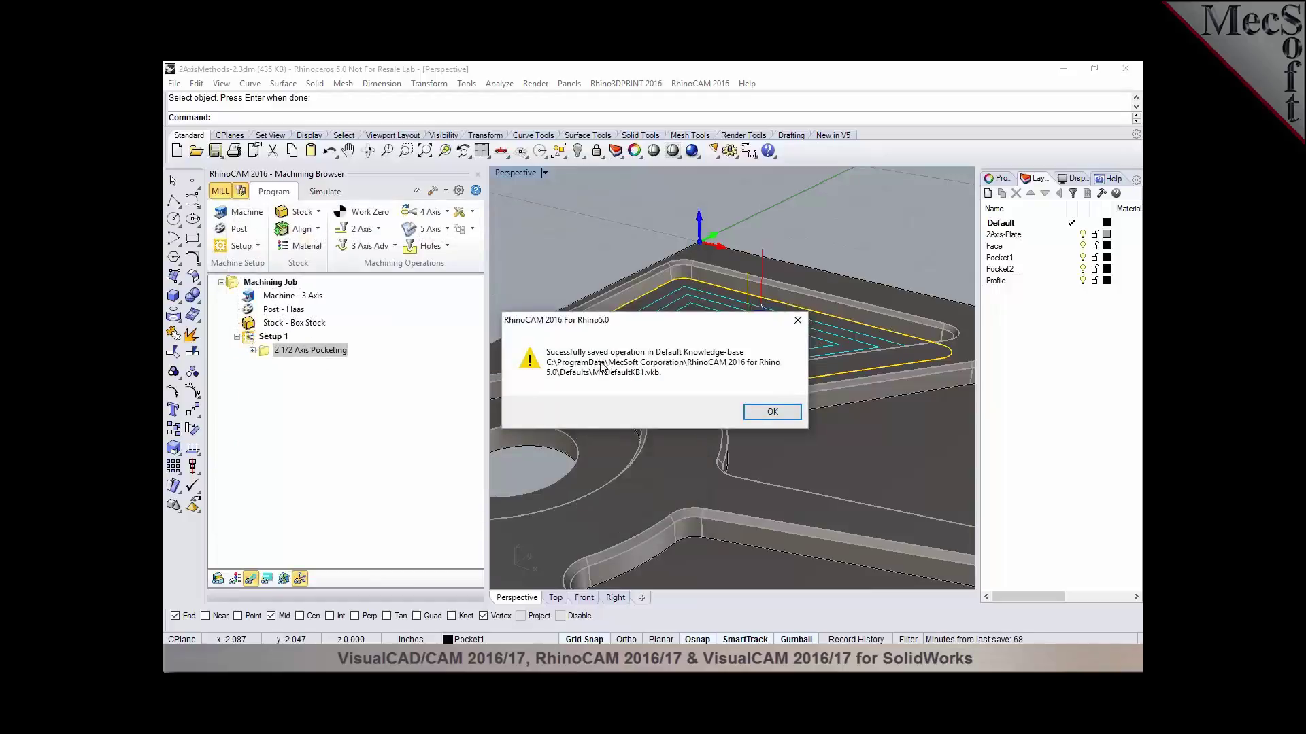
{"action": "left_click", "coordinate": [761, 413]}
Step: Check the default cut parameters that a new 2 1/2 Axis Pocketing operation starts with
{"action": "left_click", "coordinate": [378, 230]}
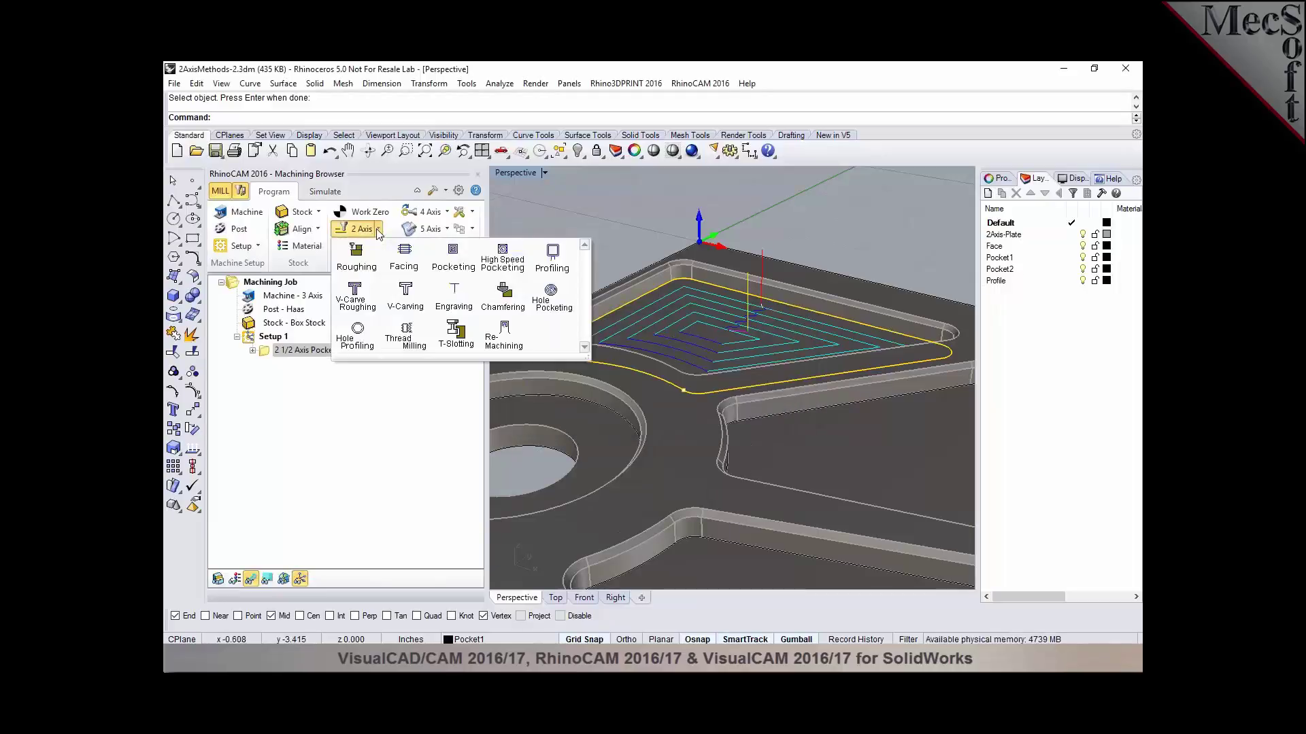
{"action": "left_click", "coordinate": [459, 264]}
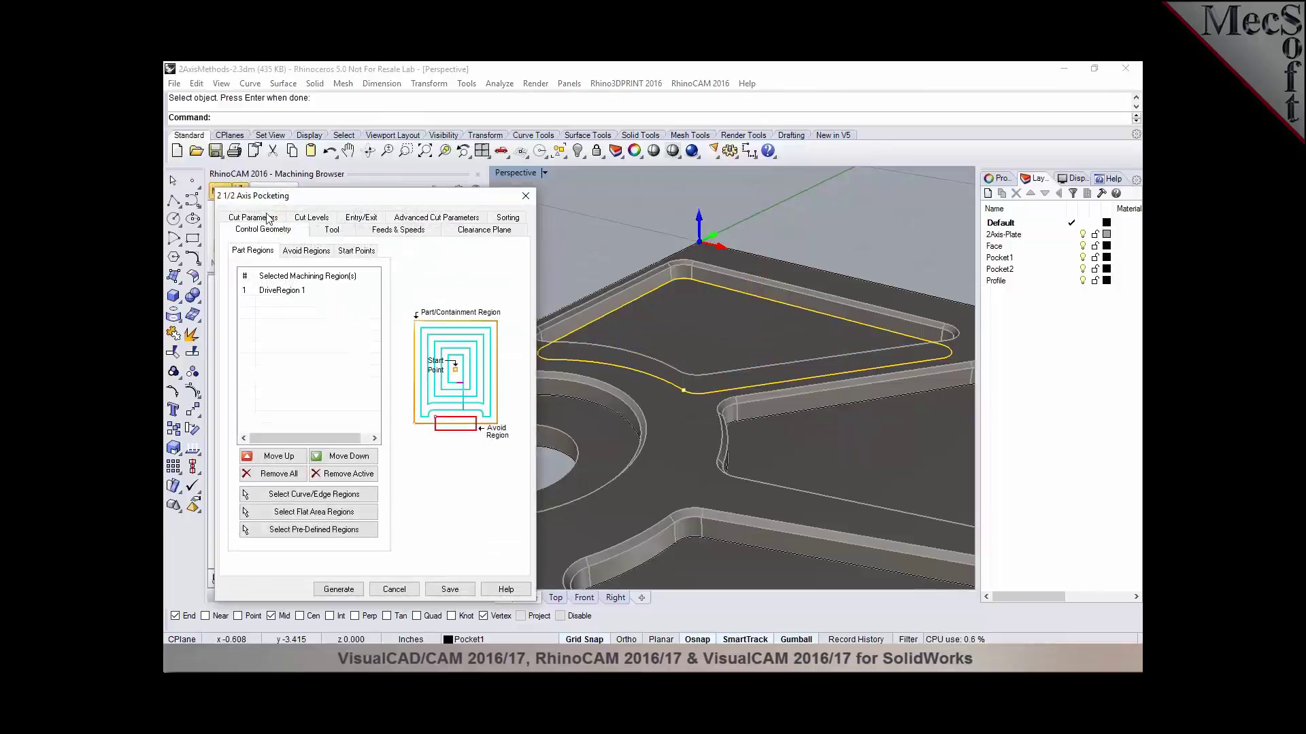
{"action": "left_click", "coordinate": [270, 217]}
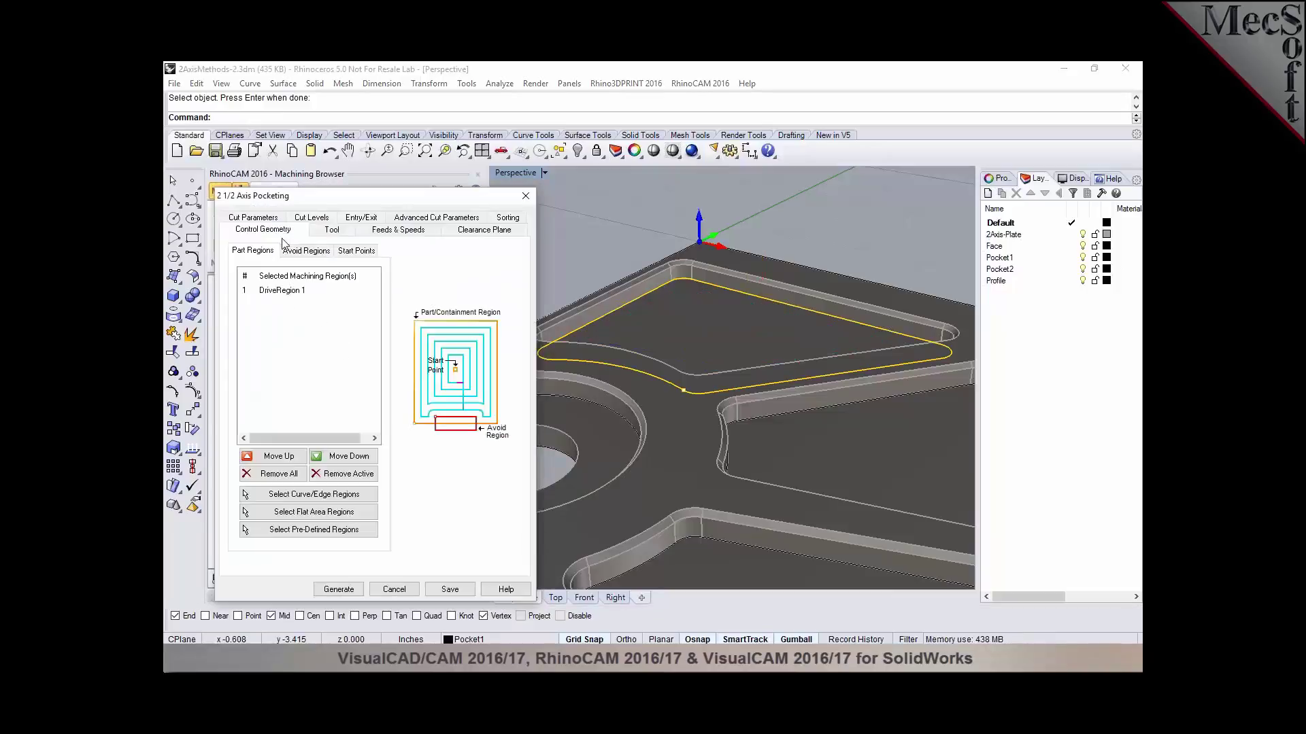
Step: Set the pocketing operation's stock to 0.01 and generate its toolpath
{"action": "left_click", "coordinate": [266, 218]}
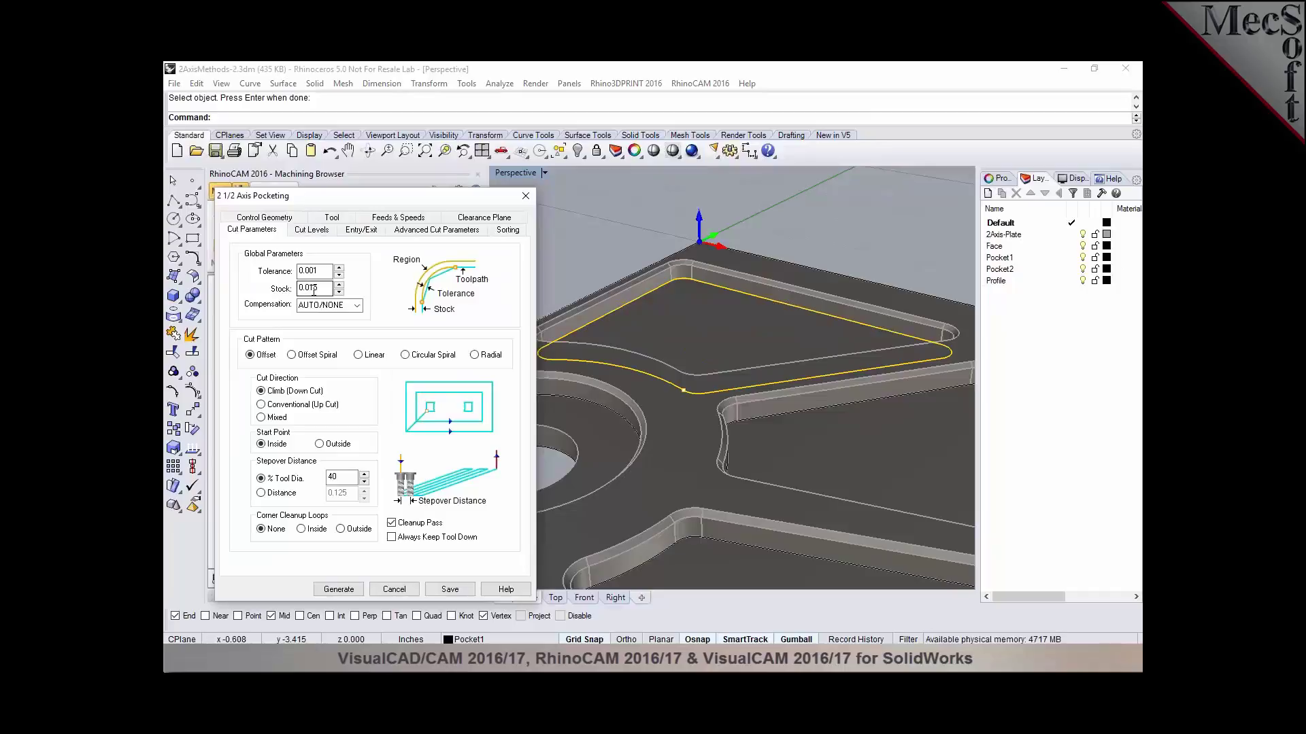
{"action": "left_click_drag", "start_coordinate": [317, 289], "coordinate": [313, 290]}
{"action": "key", "text": "BackSpace"}
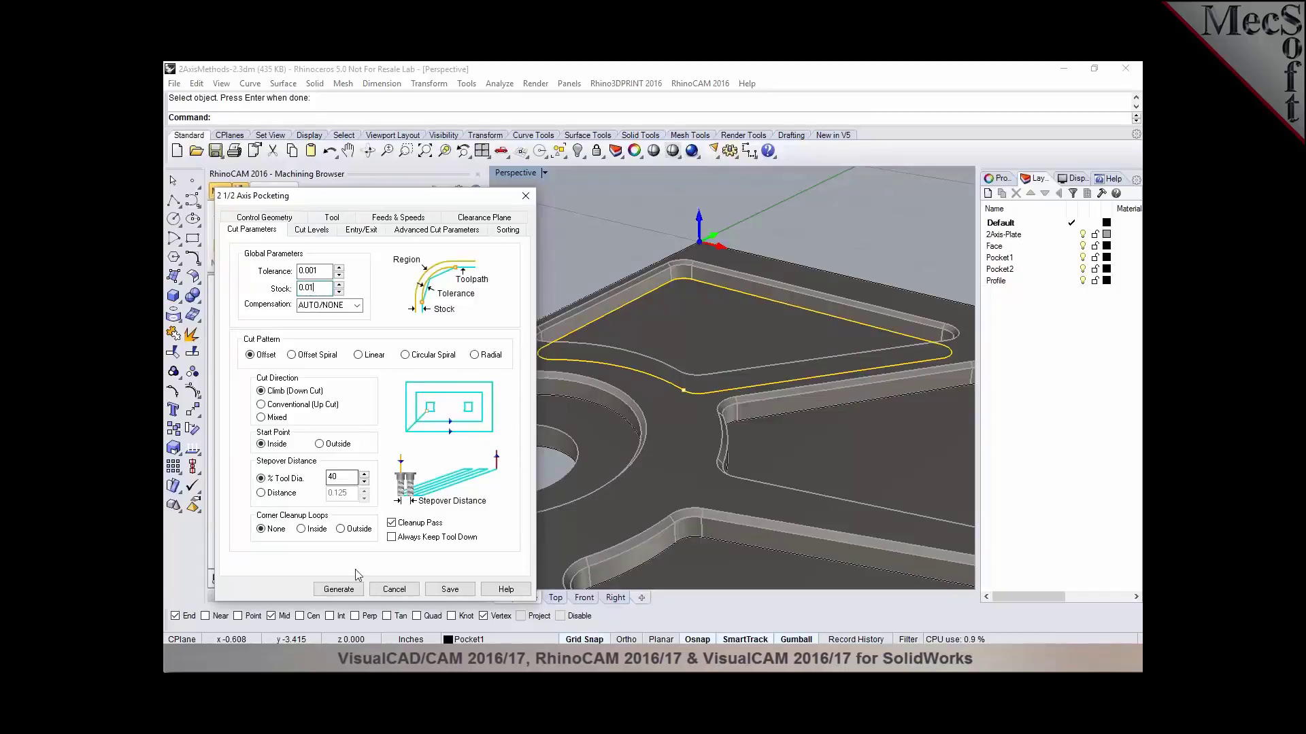
{"action": "left_click", "coordinate": [343, 588]}
Step: Save the 2 1/2 Axis Pocketing operation as defaults again with its new stock value
{"action": "right_click", "coordinate": [290, 348]}
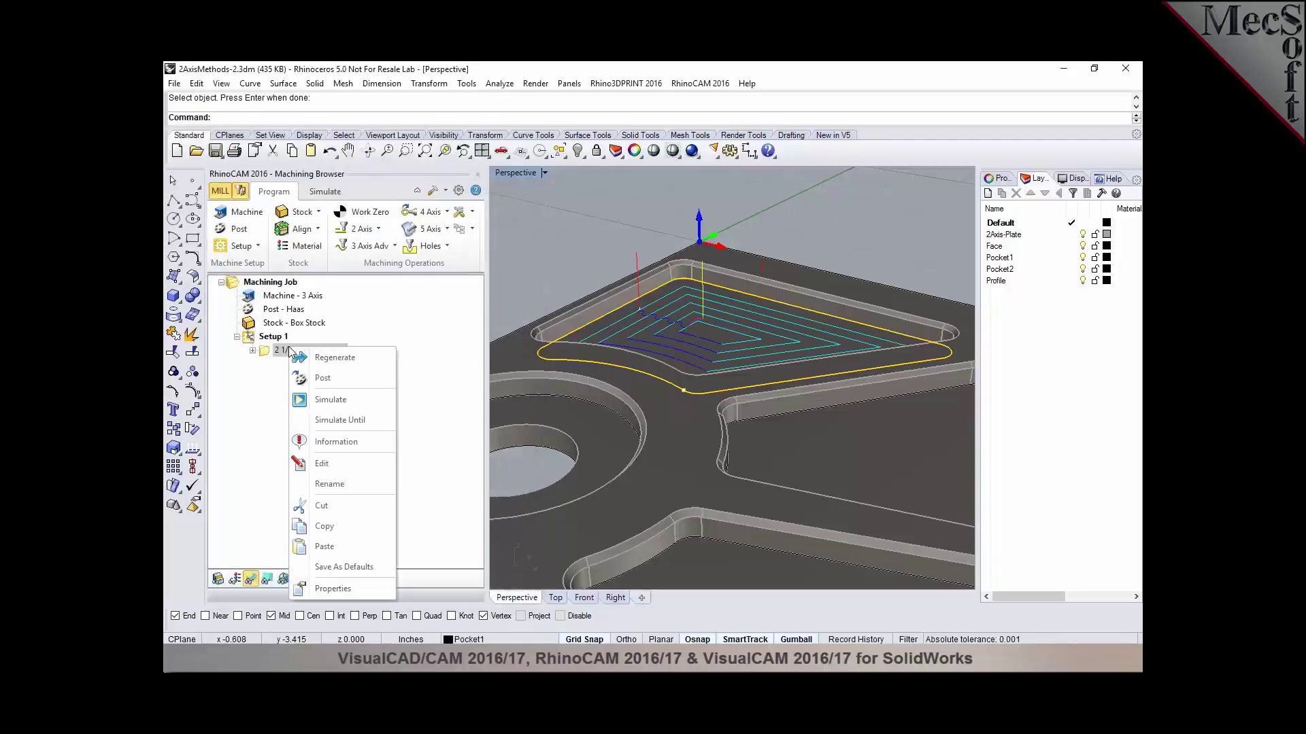
{"action": "left_click", "coordinate": [342, 568]}
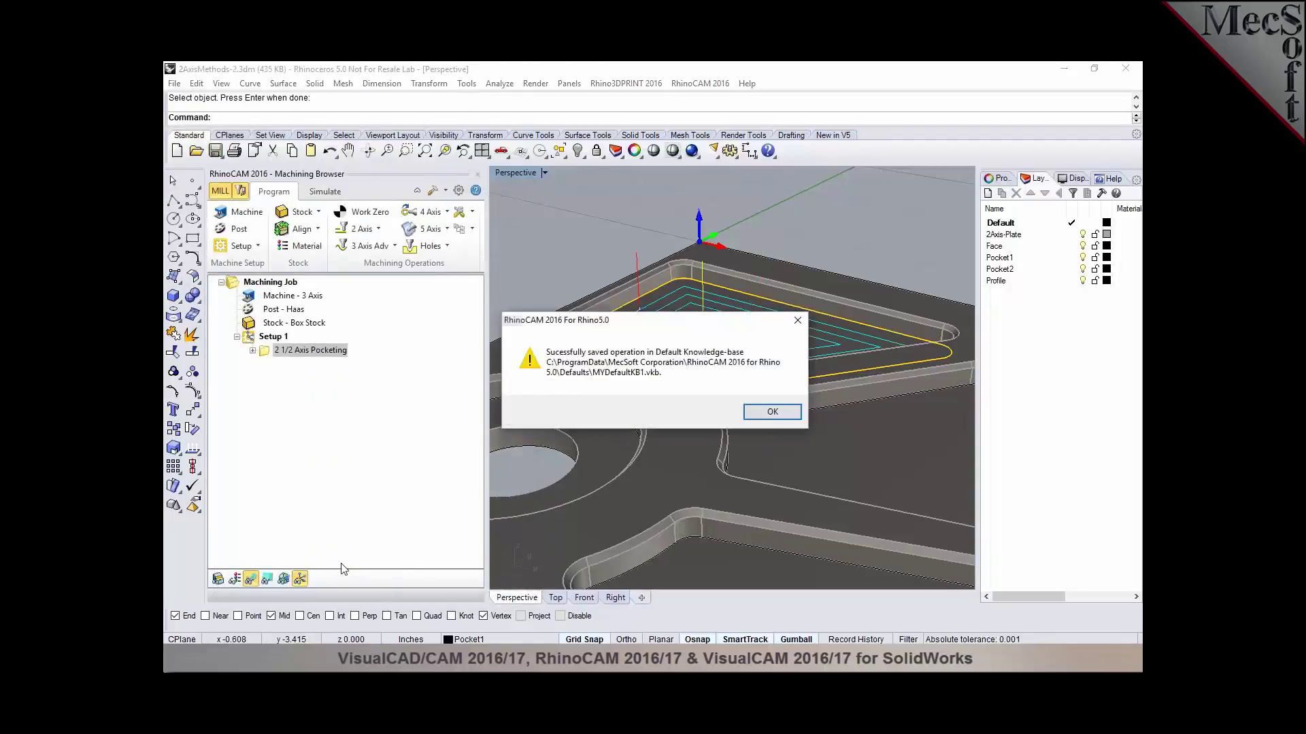
{"action": "left_click", "coordinate": [761, 413]}
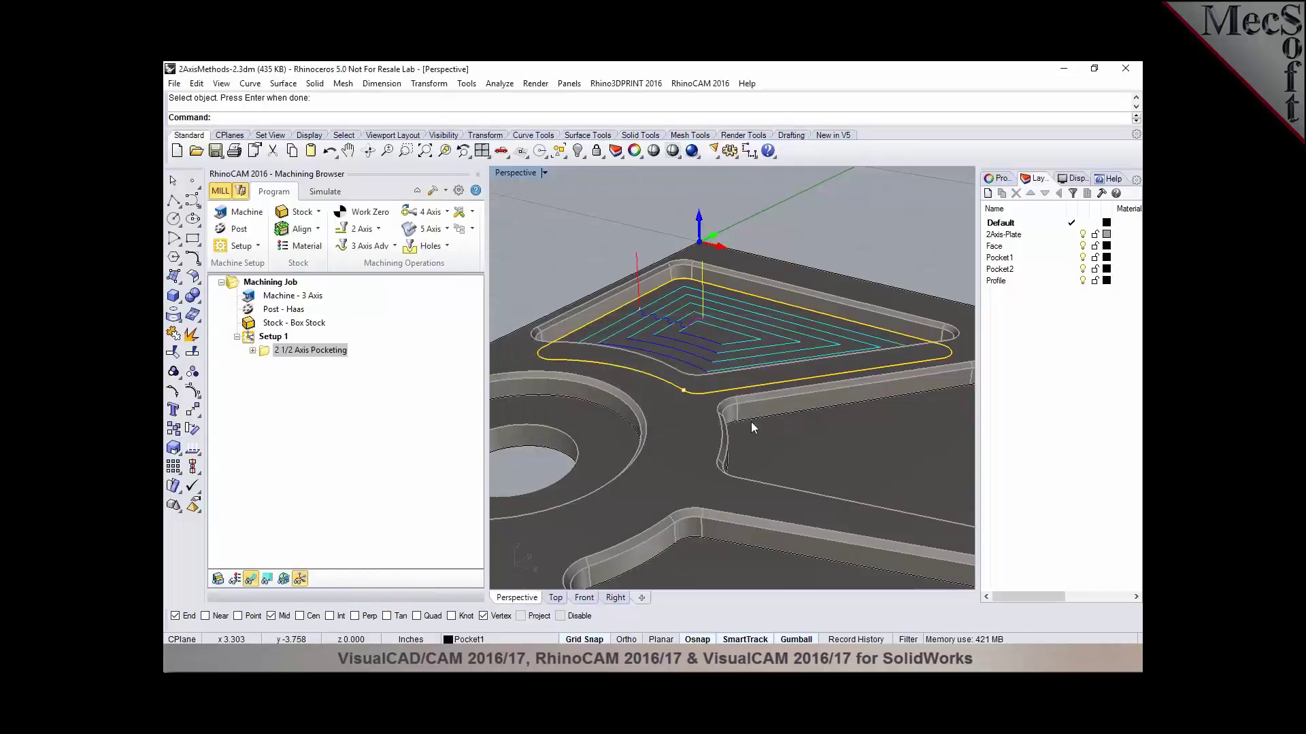
Step: Set the default knowledge base to Undefined in the machining preferences
{"action": "left_click", "coordinate": [459, 191]}
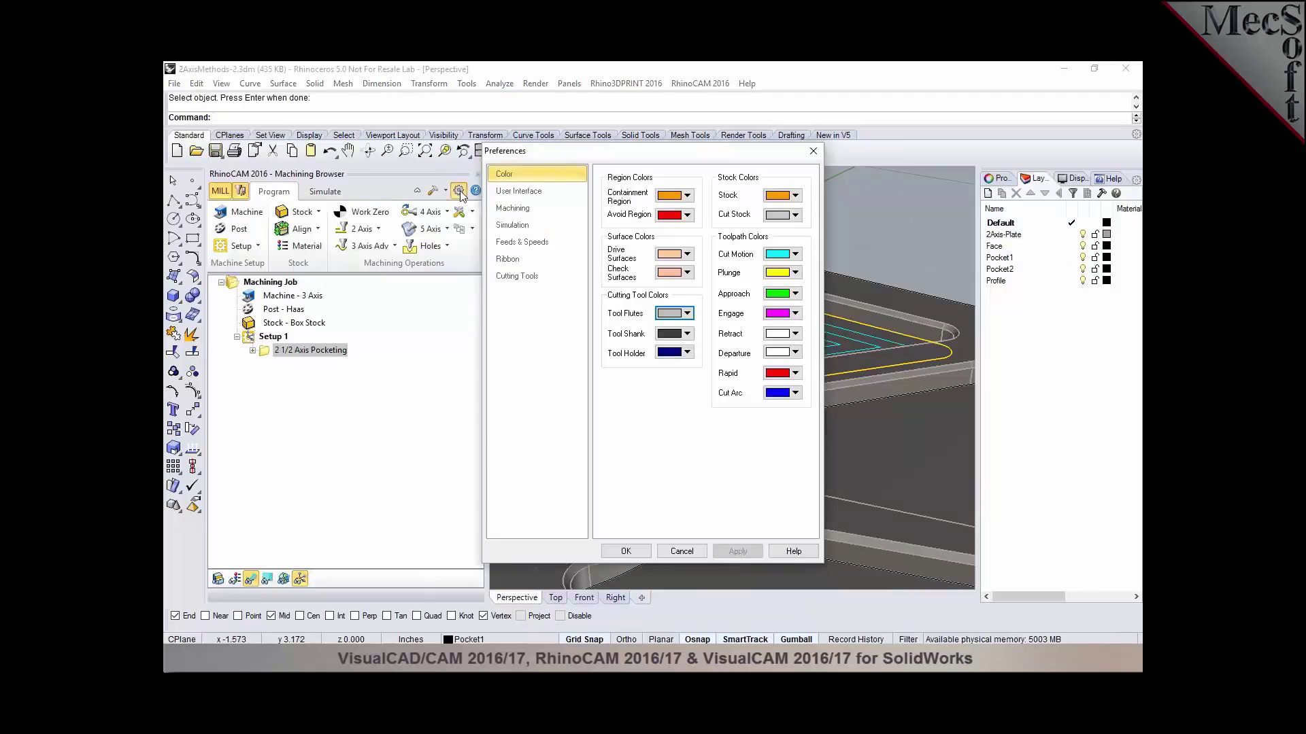
{"action": "left_click", "coordinate": [509, 210]}
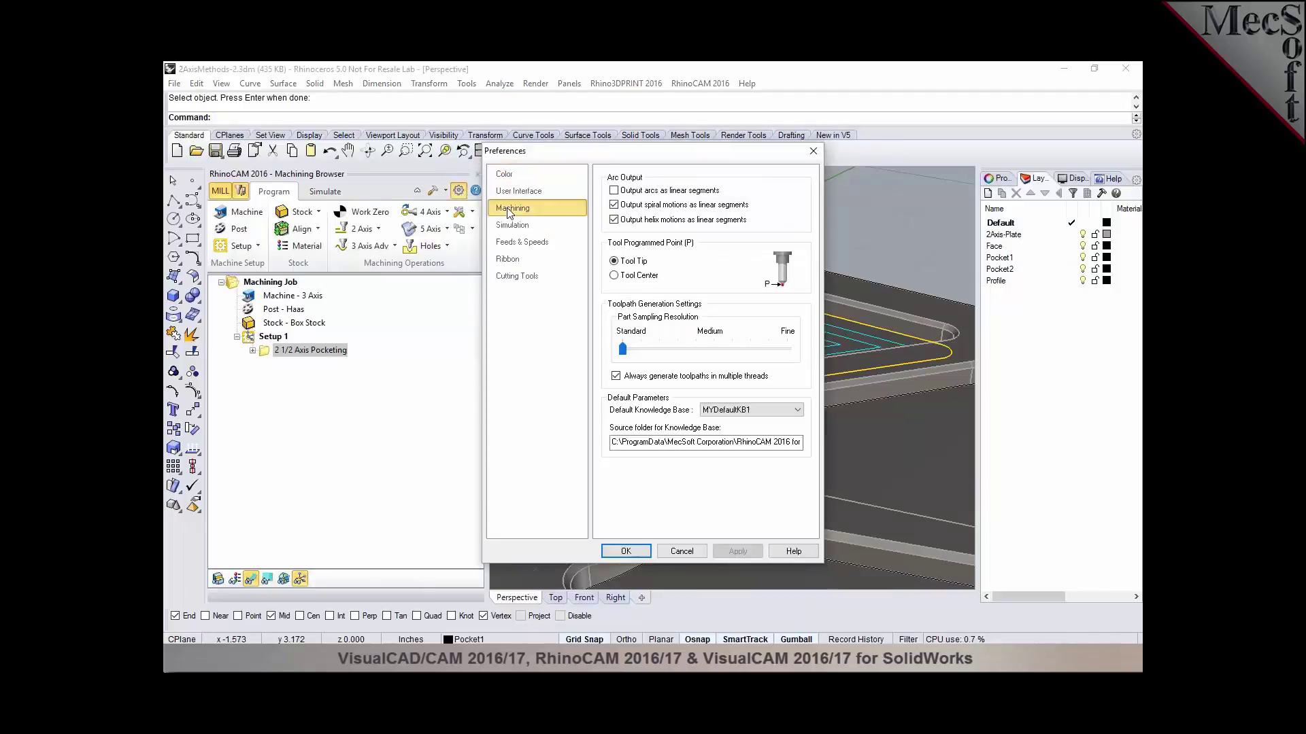
{"action": "left_click", "coordinate": [741, 413]}
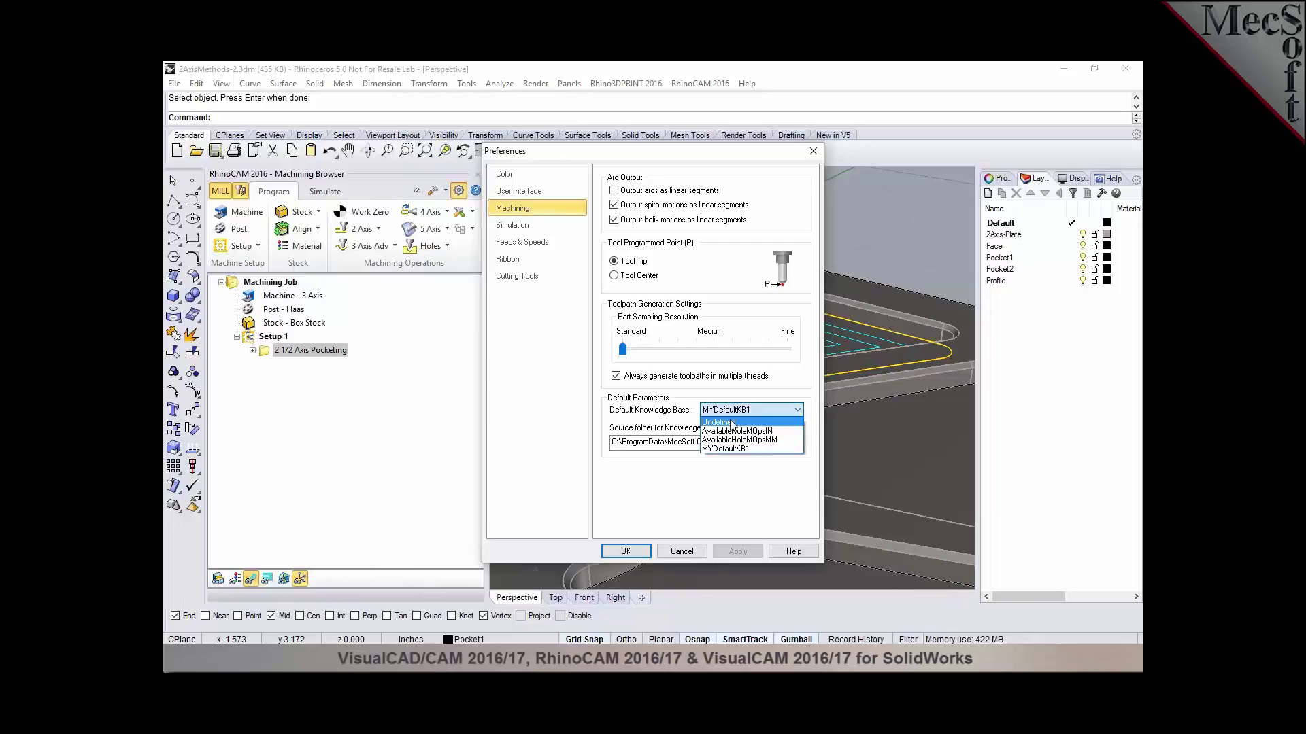
{"action": "left_click", "coordinate": [731, 423]}
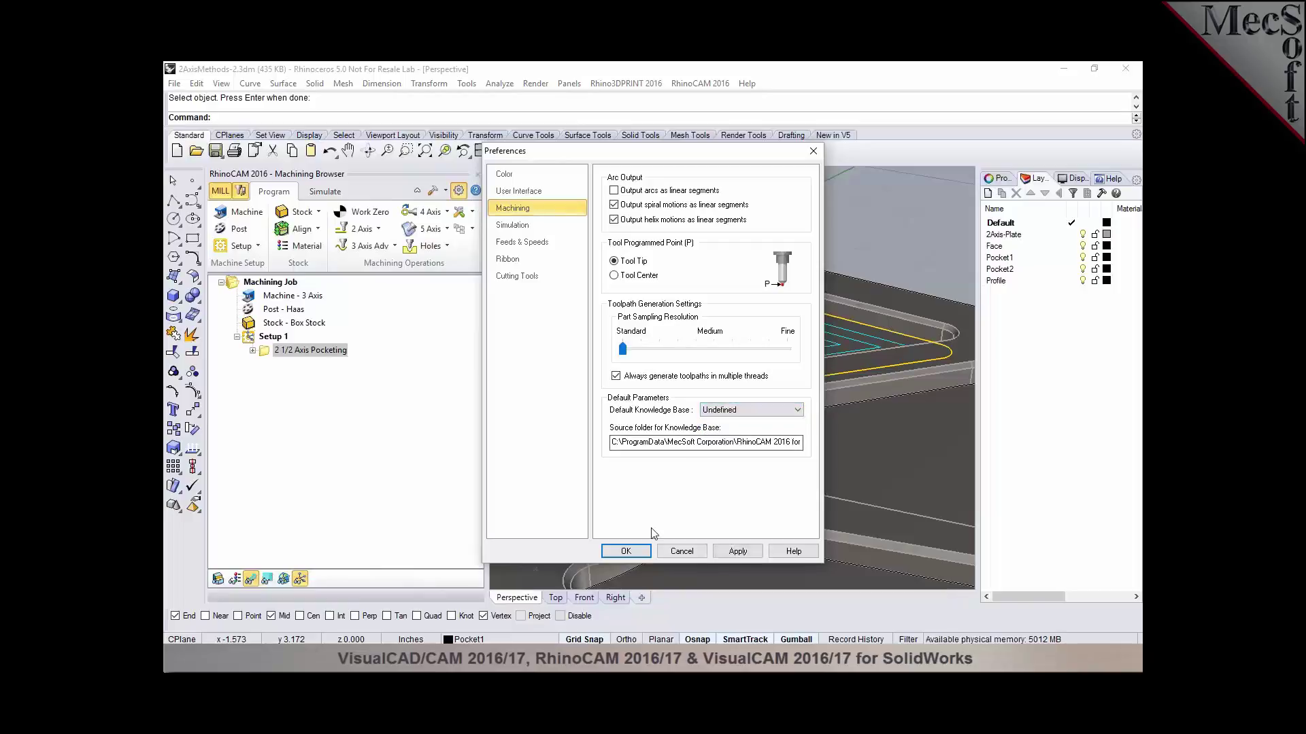
{"action": "left_click", "coordinate": [643, 555]}
Step: Inspect the cut parameters of a new pocketing operation with no default knowledge base assigned, and close it without saving
{"action": "left_click", "coordinate": [359, 228]}
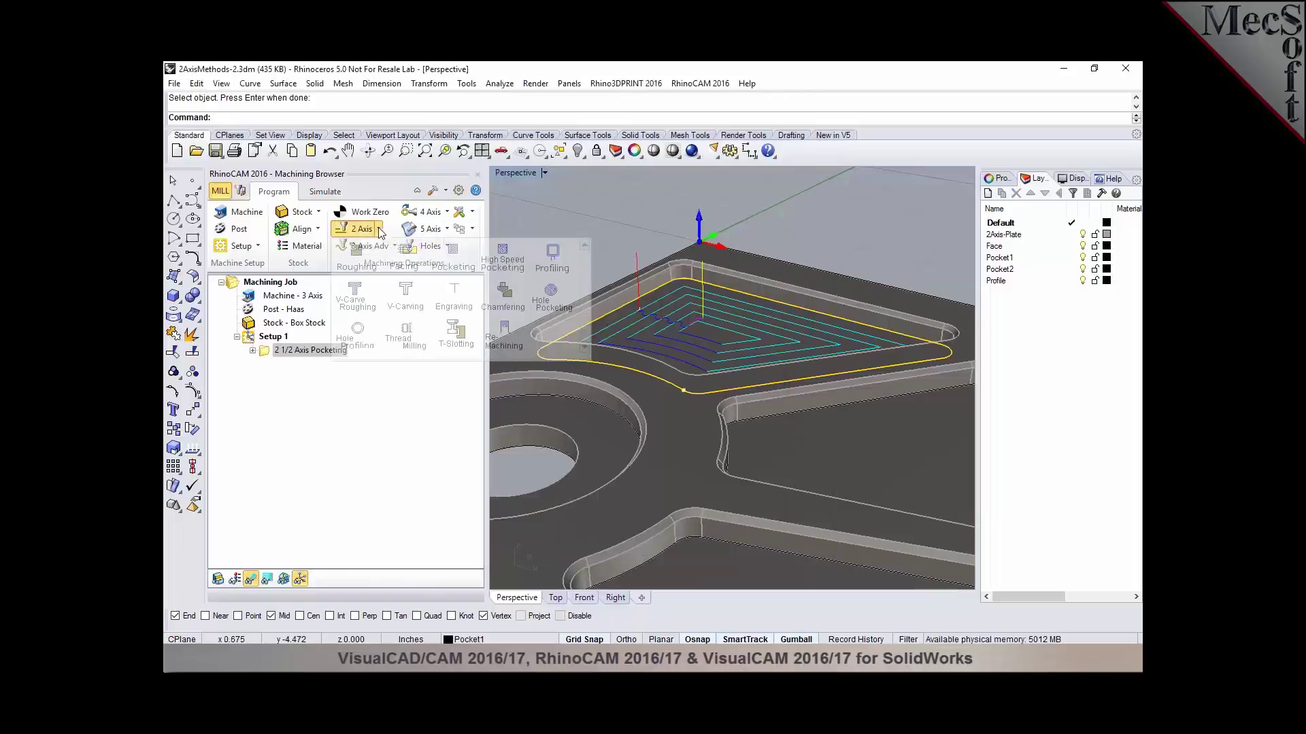
{"action": "left_click", "coordinate": [454, 267]}
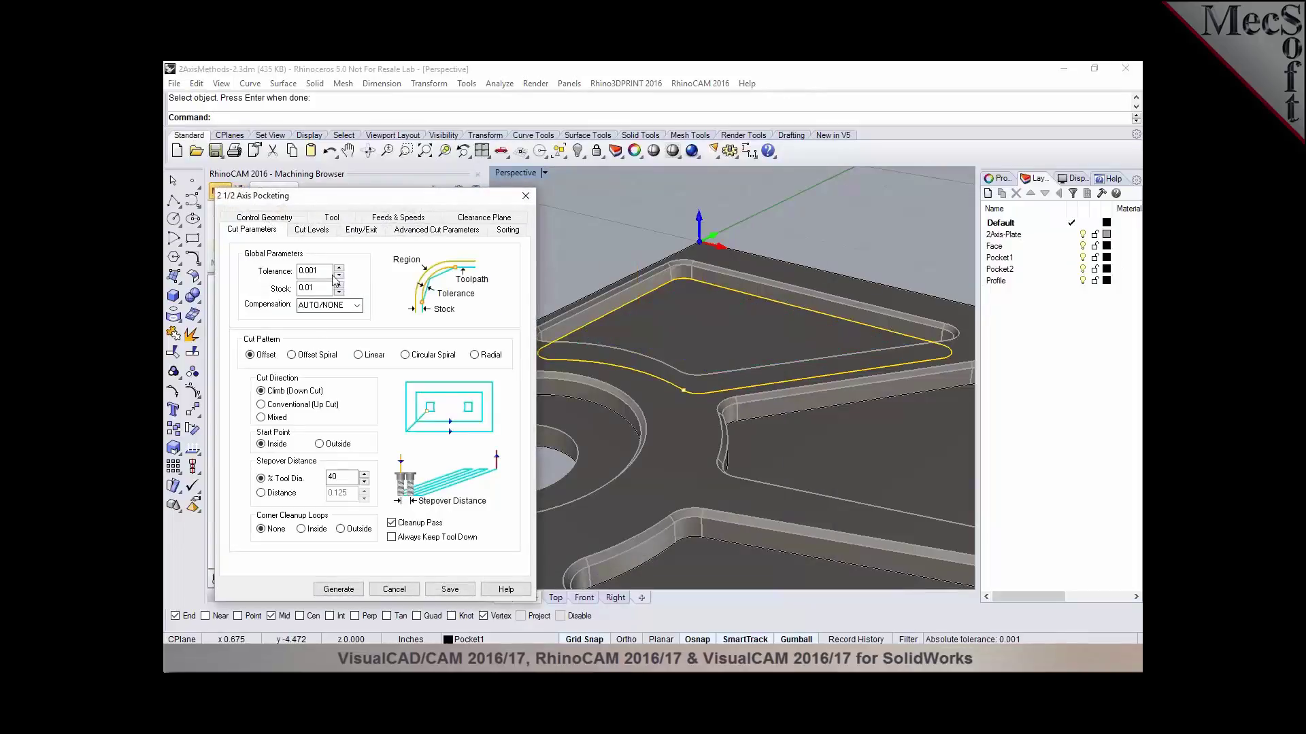
{"action": "left_click", "coordinate": [526, 197]}
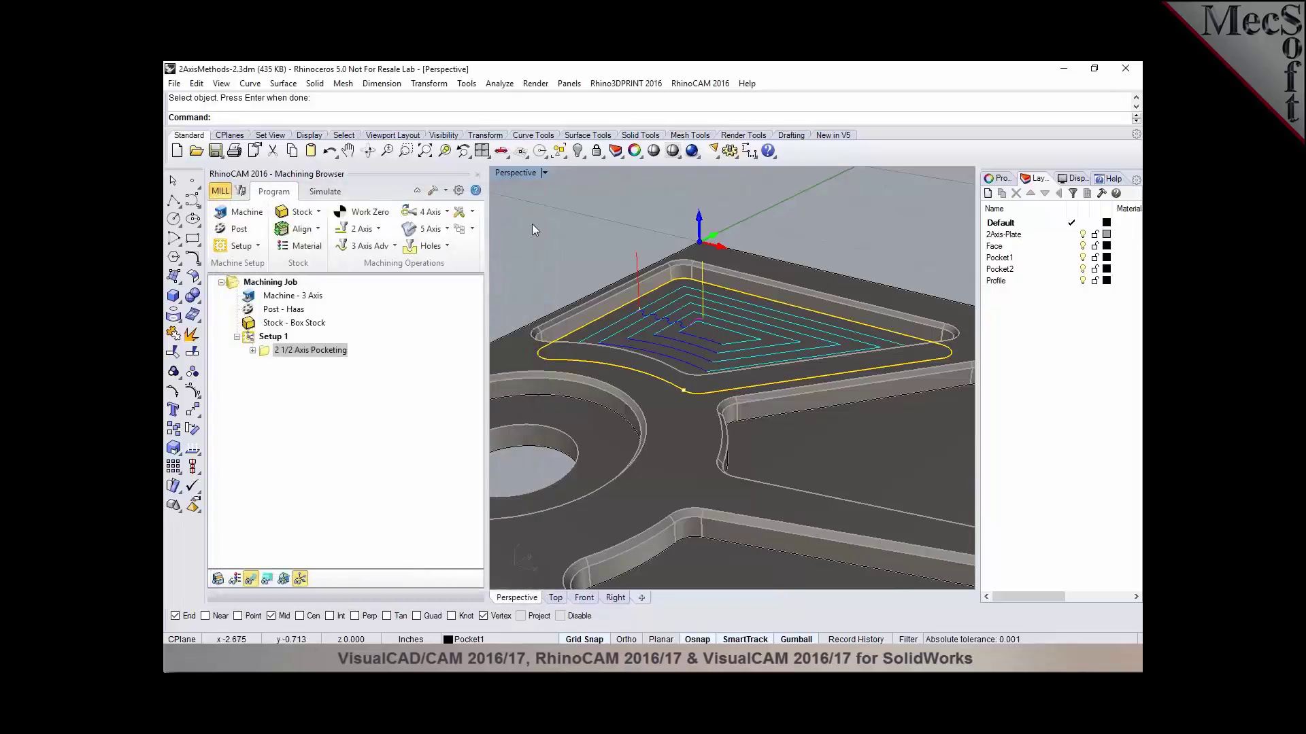
Step: Set the default knowledge base to MYDefaultKB1 in the machining preferences
{"action": "left_click", "coordinate": [458, 190]}
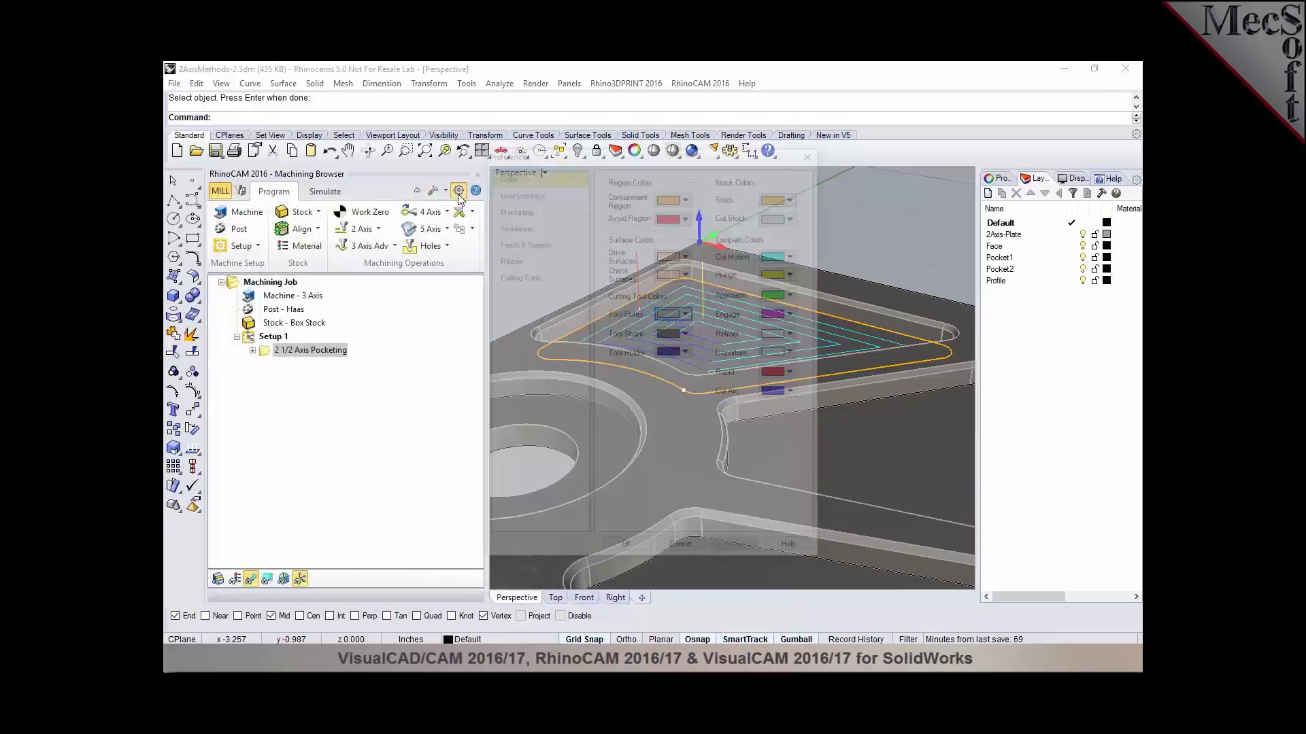
{"action": "left_click", "coordinate": [514, 208]}
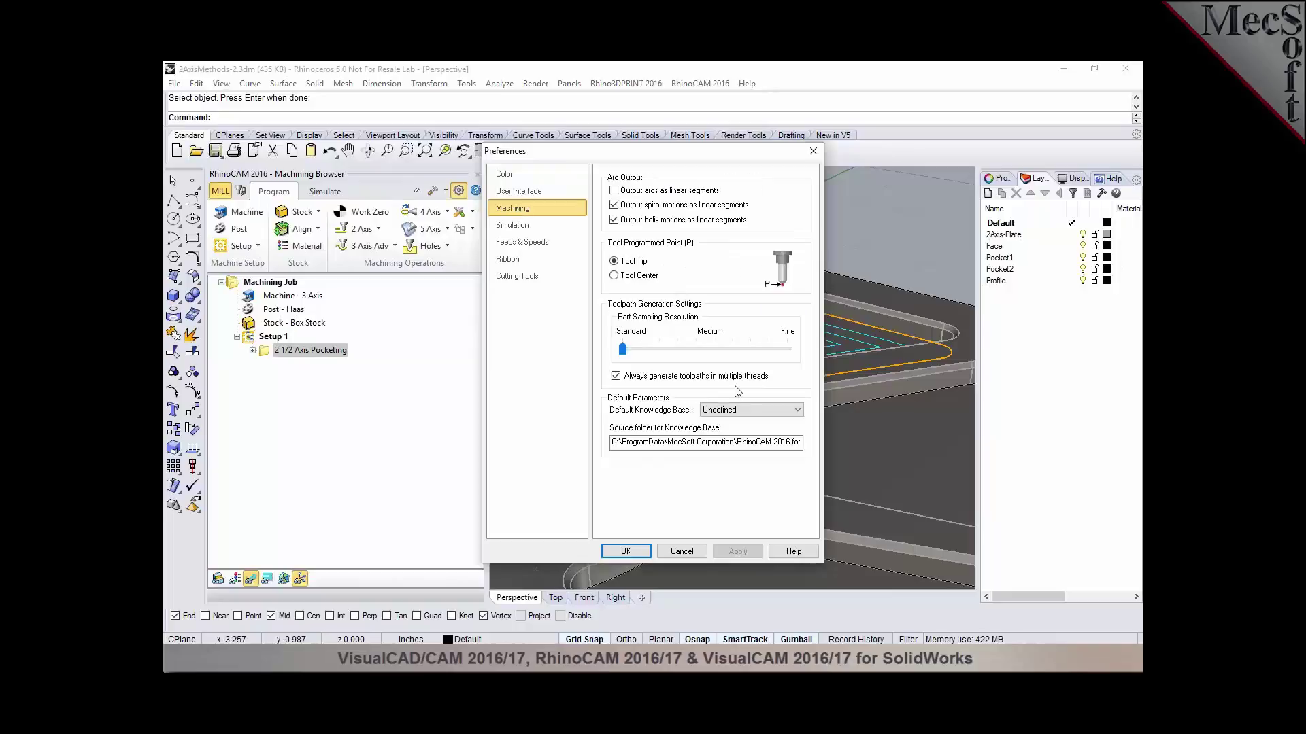
{"action": "left_click", "coordinate": [741, 410]}
{"action": "left_click", "coordinate": [745, 448]}
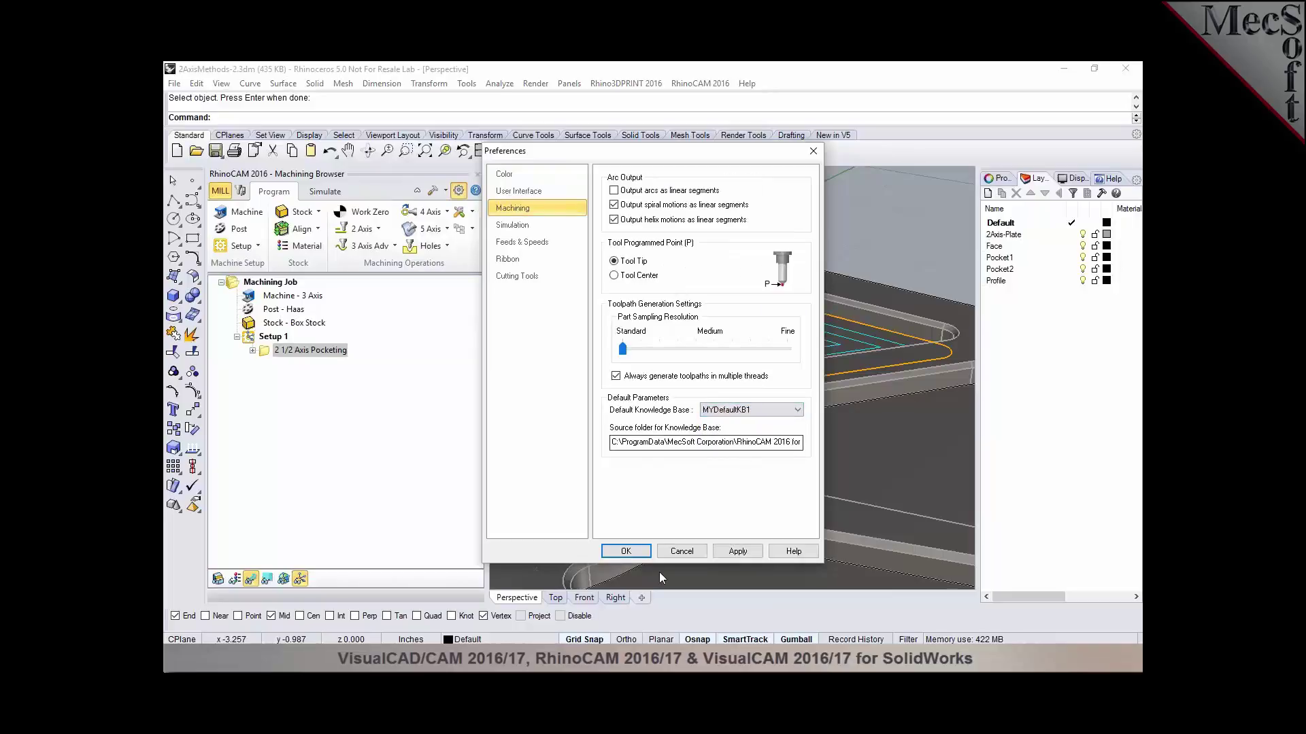
{"action": "left_click", "coordinate": [625, 551]}
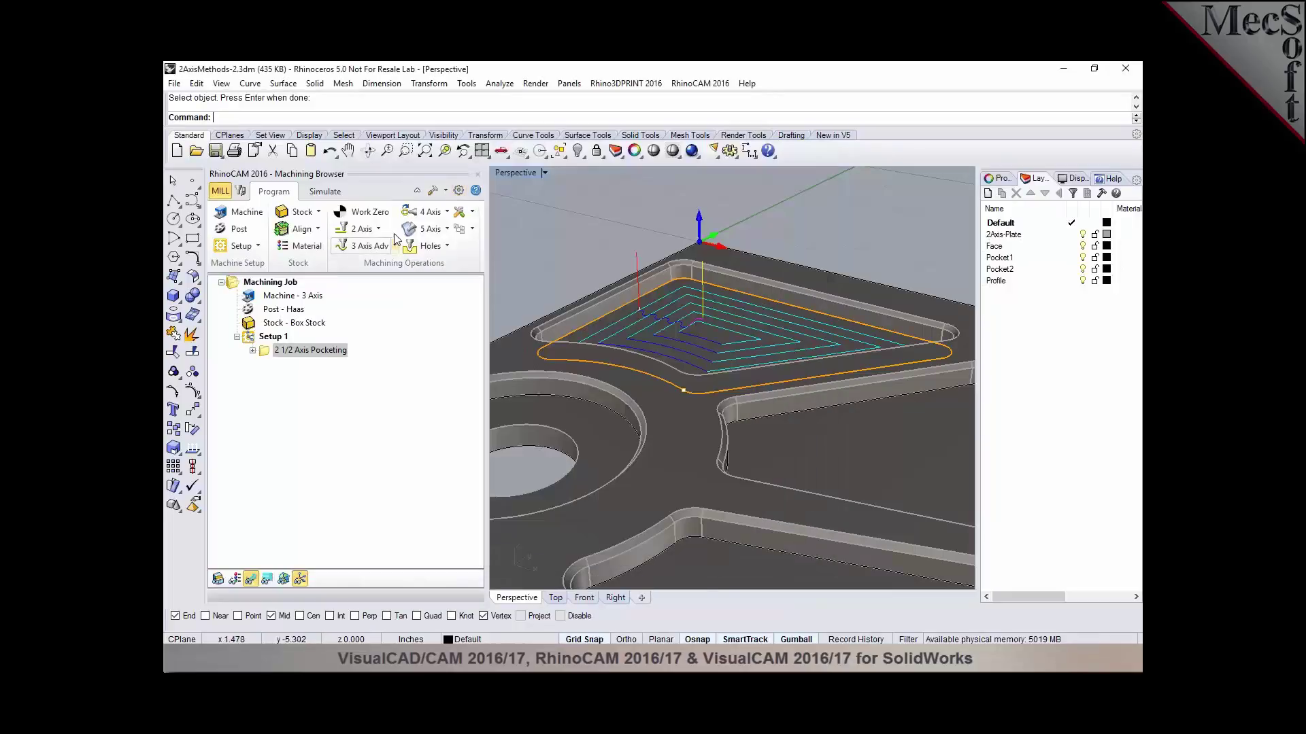
Step: Check a new pocketing operation's cut parameters under MYDefaultKB1, try to generate it without control geometry, and cancel it
{"action": "left_click", "coordinate": [382, 232]}
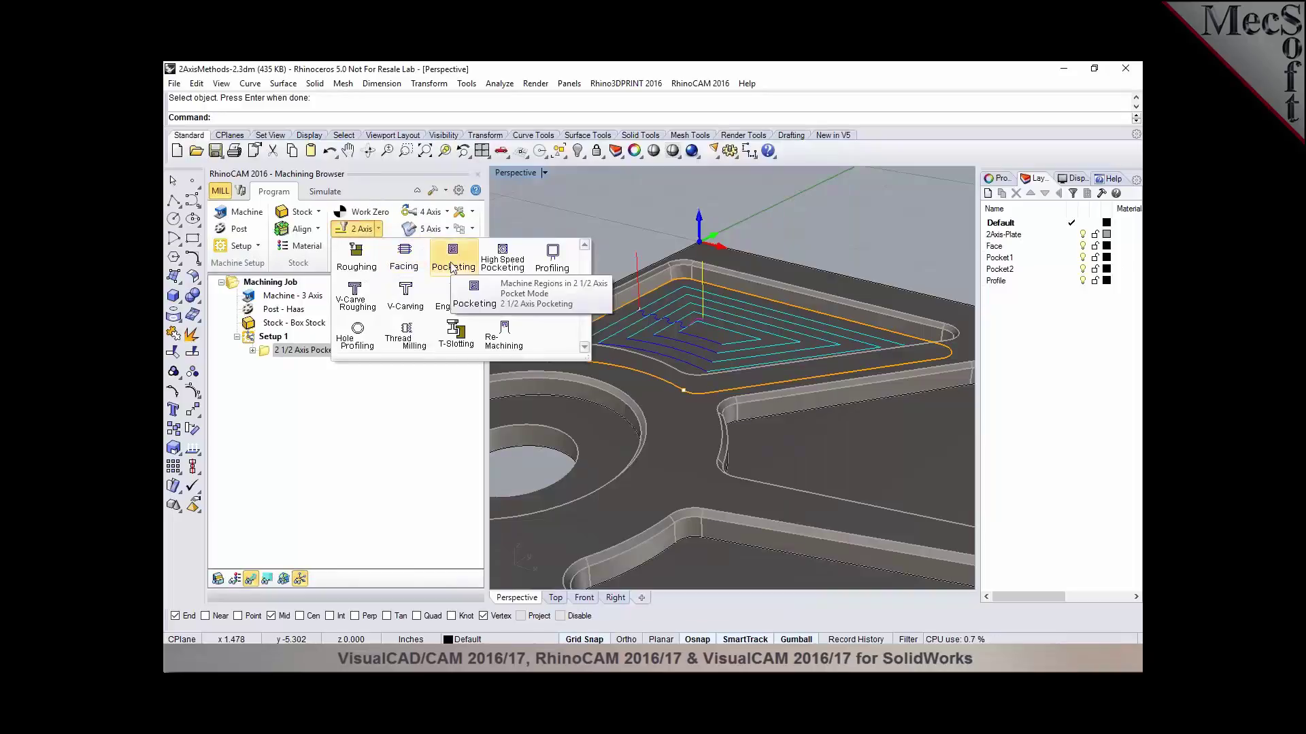
{"action": "left_click", "coordinate": [450, 262]}
{"action": "left_click", "coordinate": [253, 218]}
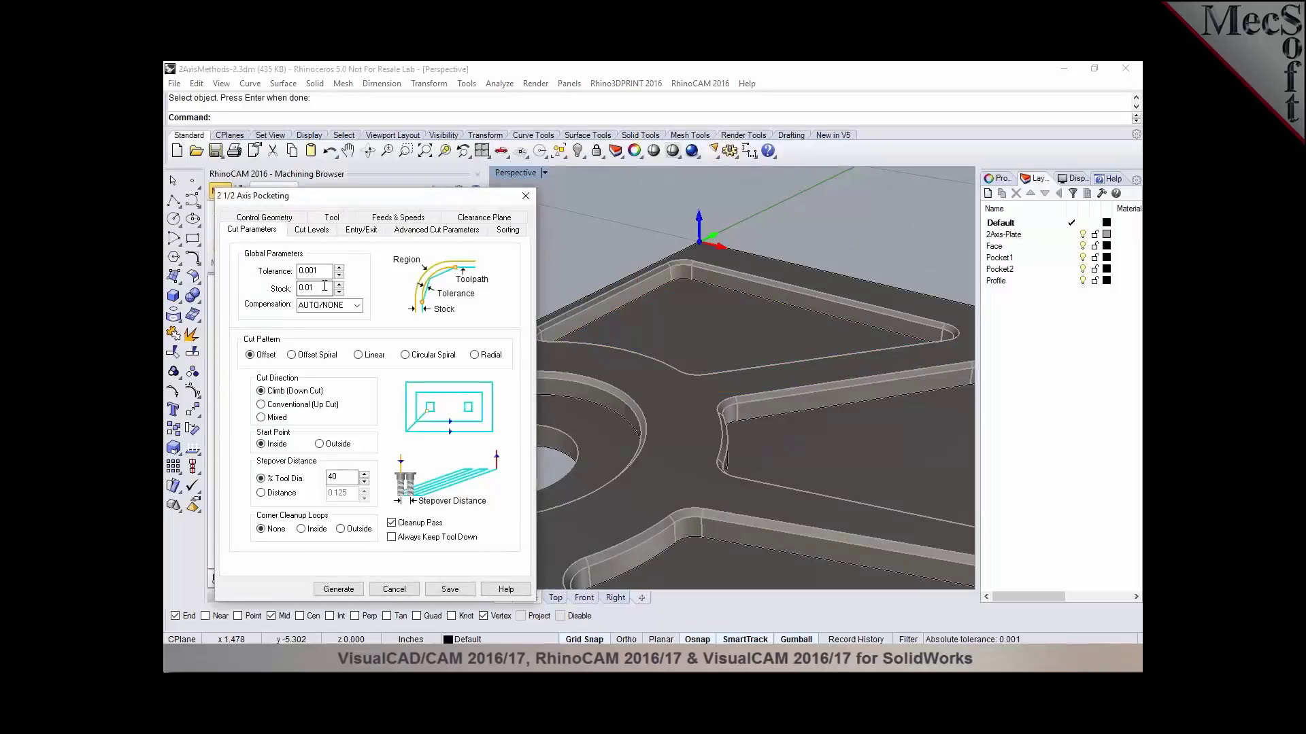
{"action": "left_click", "coordinate": [350, 590]}
{"action": "left_click", "coordinate": [771, 409]}
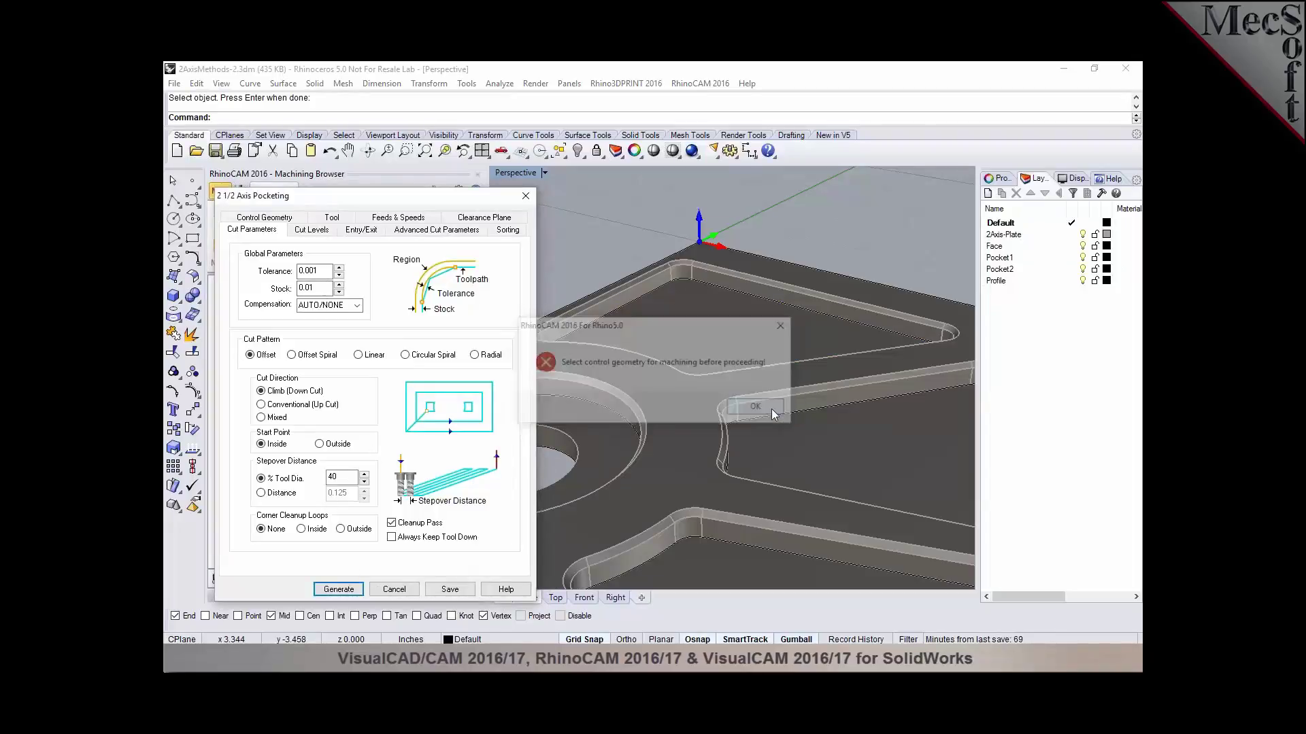
{"action": "left_click", "coordinate": [395, 590]}
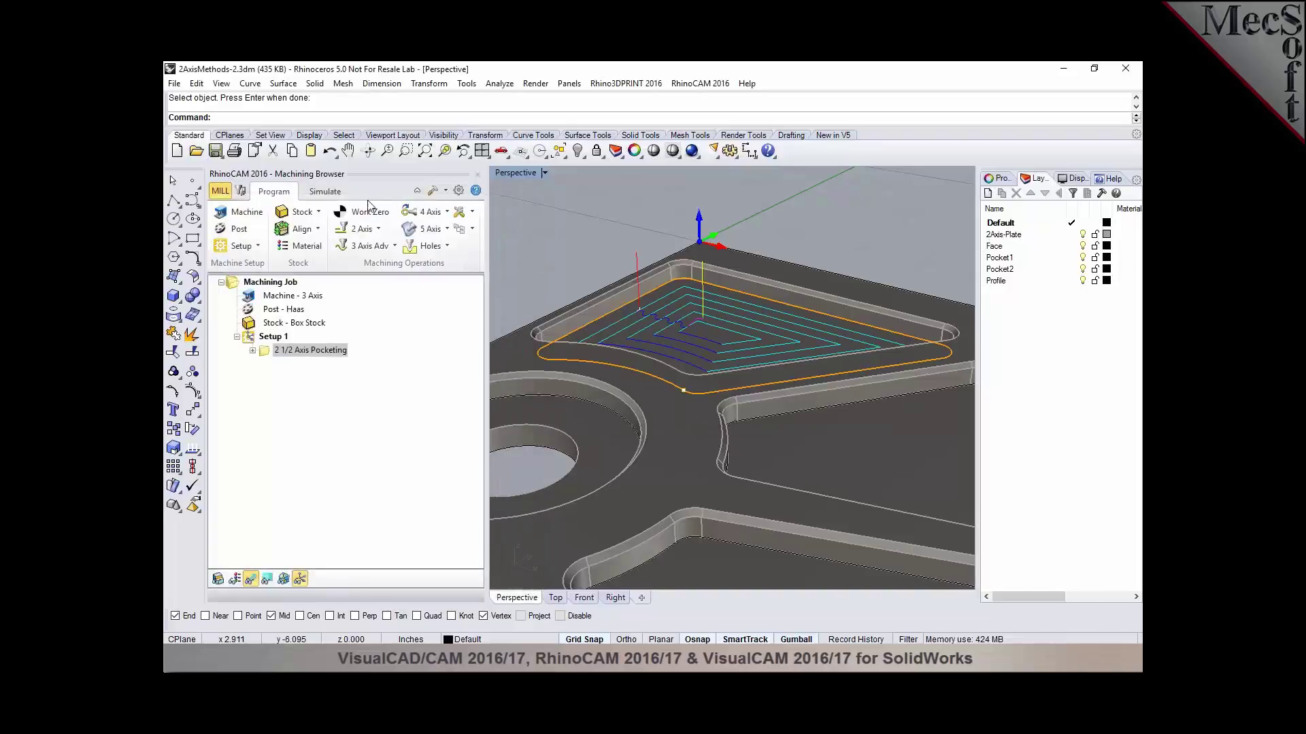
Step: Start a 2 1/2 Axis Profiling operation and select the upper edge along the plate's long straight side as its part region
{"action": "left_click", "coordinate": [377, 229]}
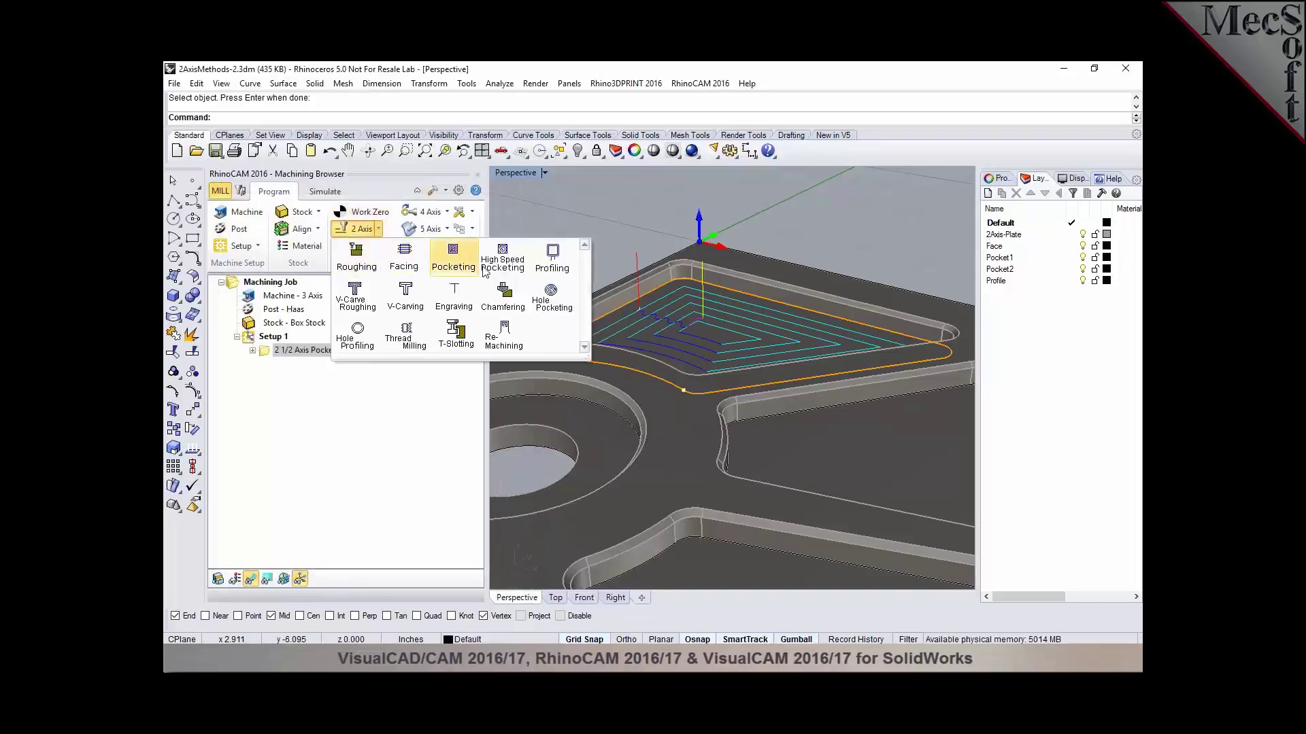
{"action": "left_click", "coordinate": [553, 267]}
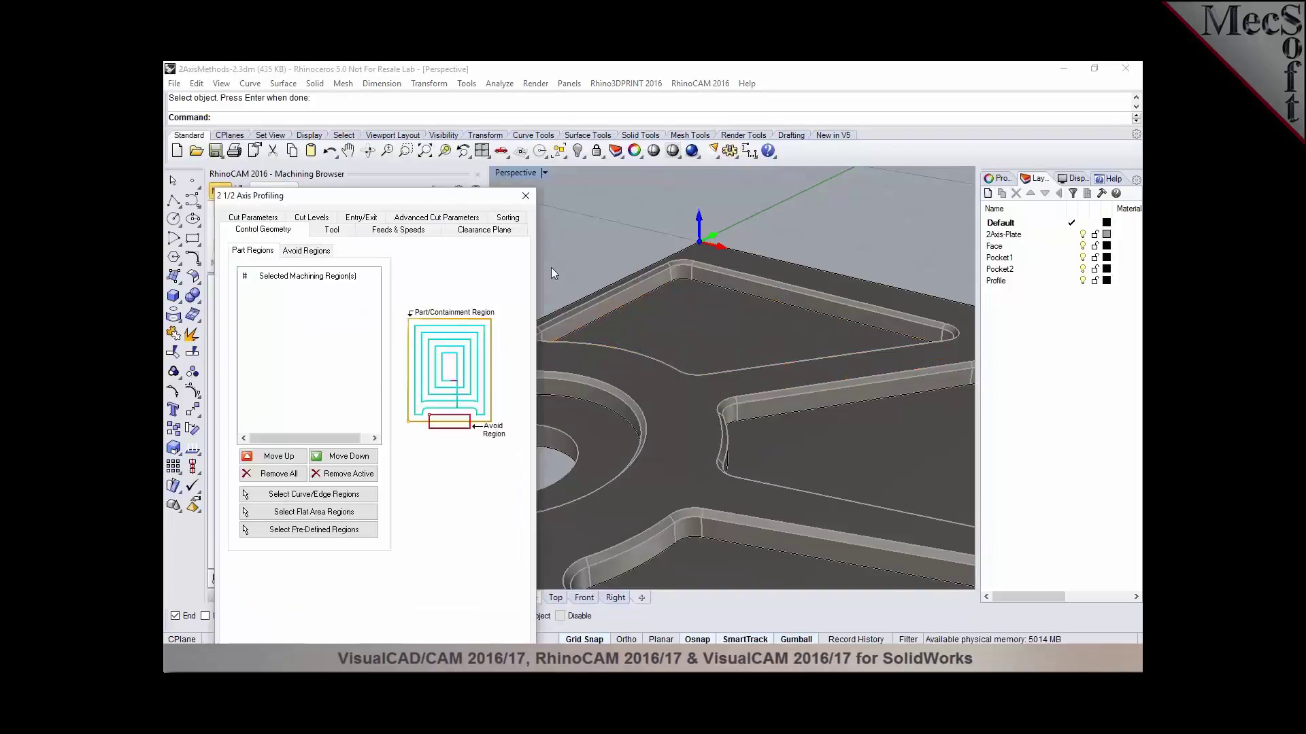
{"action": "scroll", "coordinate": [636, 244], "scroll_direction": "down", "scroll_amount": 5}
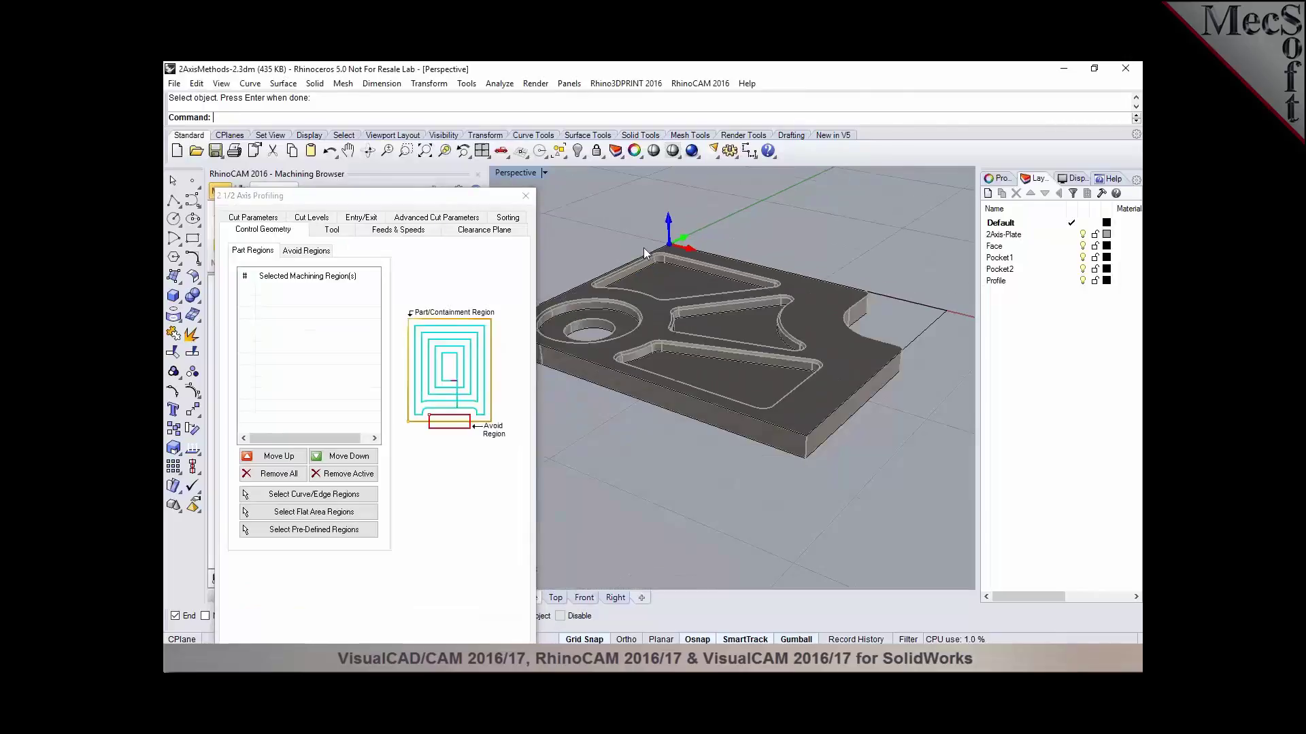
{"action": "scroll", "coordinate": [644, 247], "scroll_direction": "down", "scroll_amount": 2}
{"action": "left_click", "coordinate": [314, 494]}
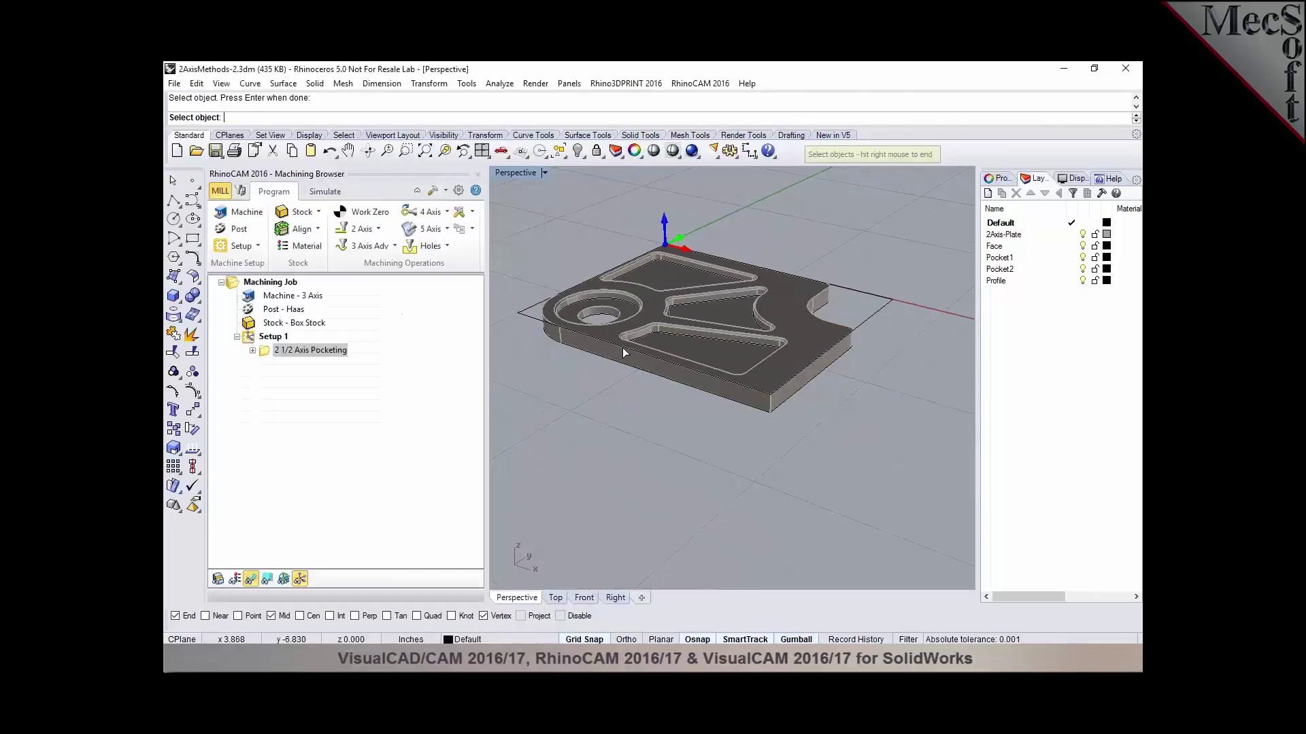
{"action": "left_click", "coordinate": [624, 352]}
{"action": "left_click", "coordinate": [646, 397]}
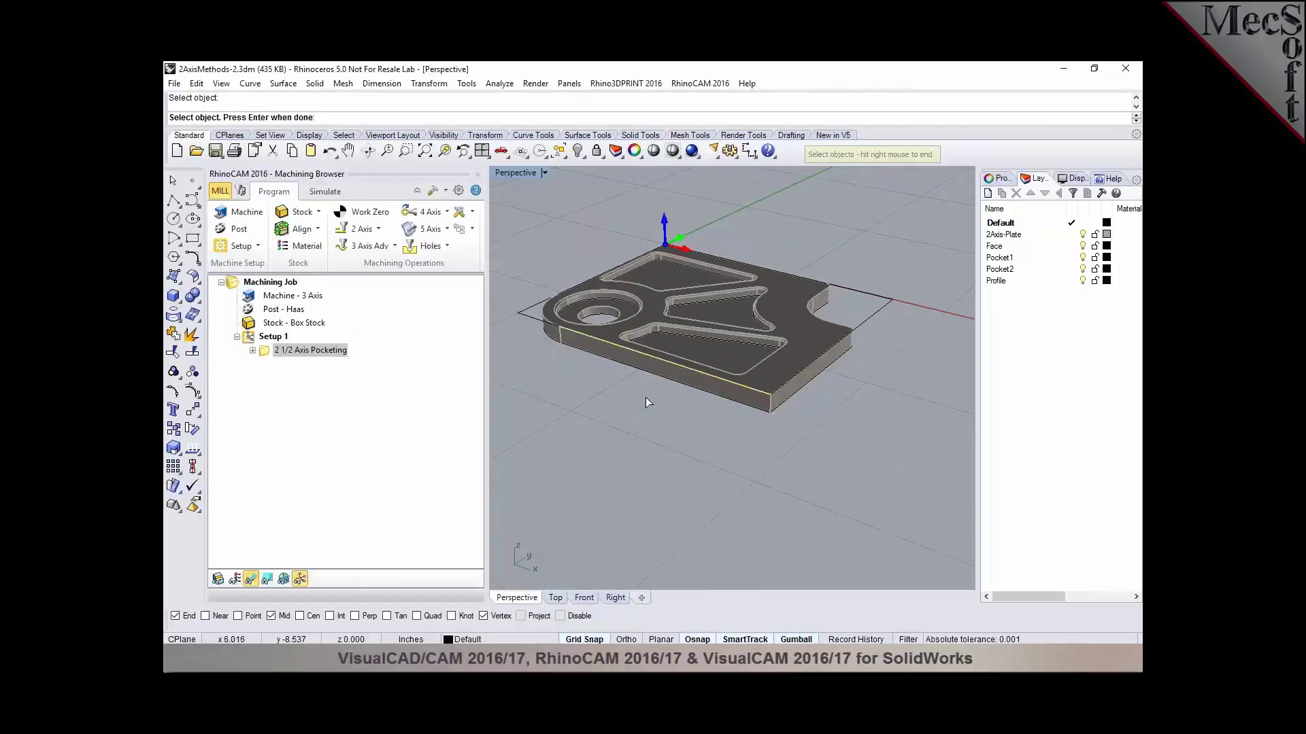
{"action": "key", "text": "Return"}
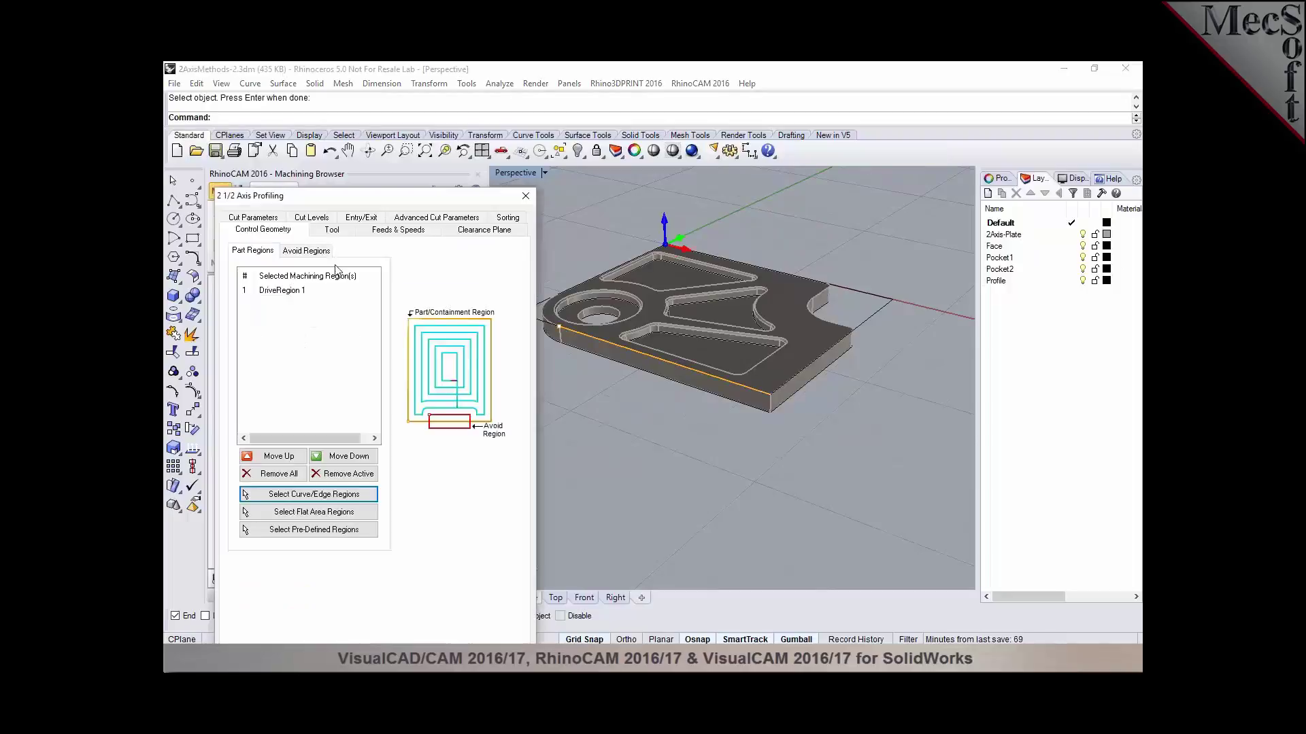
Step: Set the profiling cut direction to Climb (Down Cut), turn off the mid-point start, and determine the cut side using the 3D model
{"action": "left_click", "coordinate": [327, 233]}
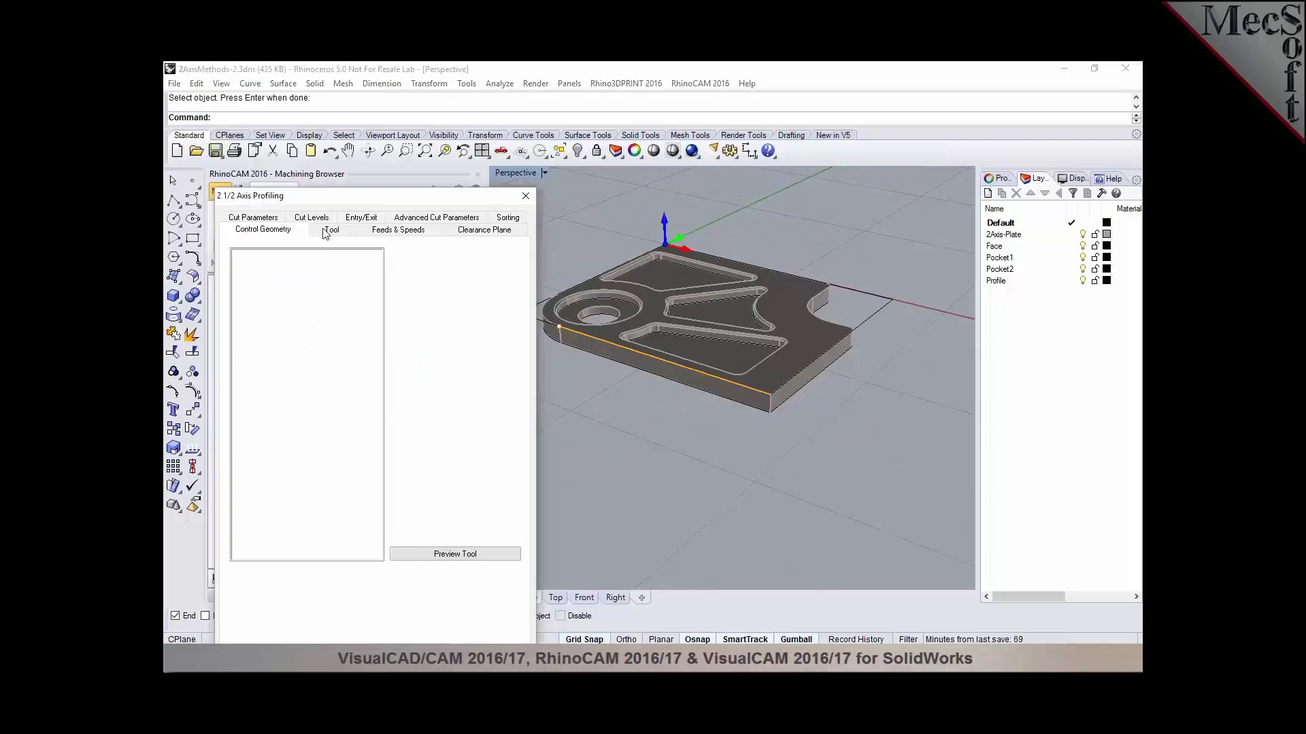
{"action": "left_click", "coordinate": [383, 234]}
{"action": "left_click", "coordinate": [461, 232]}
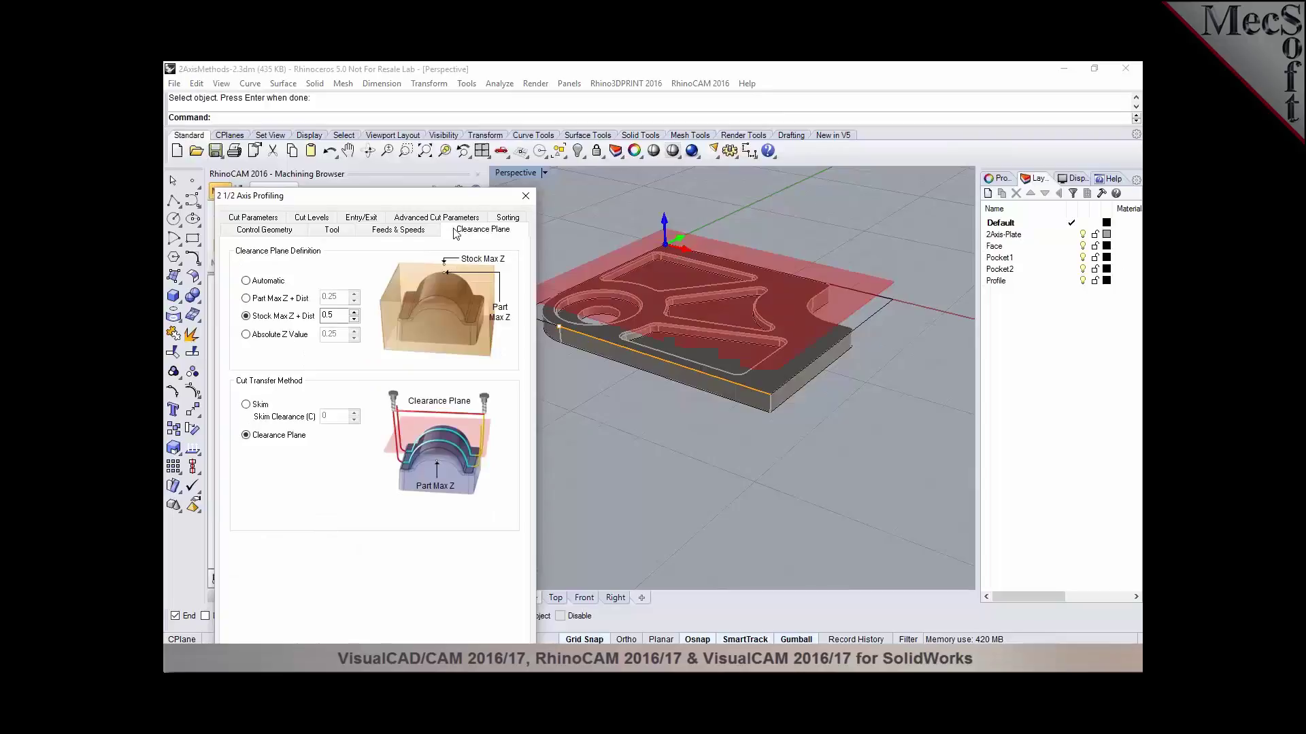
{"action": "left_click", "coordinate": [264, 218]}
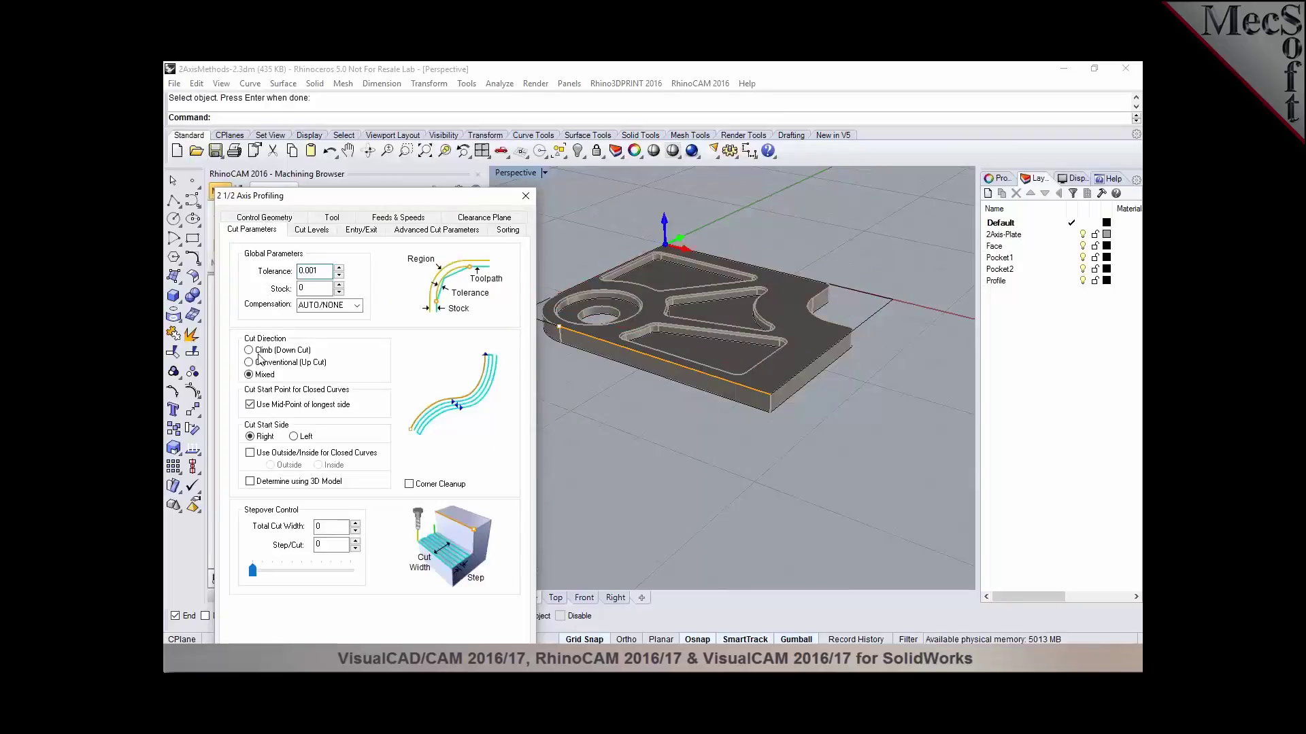
{"action": "left_click", "coordinate": [249, 350]}
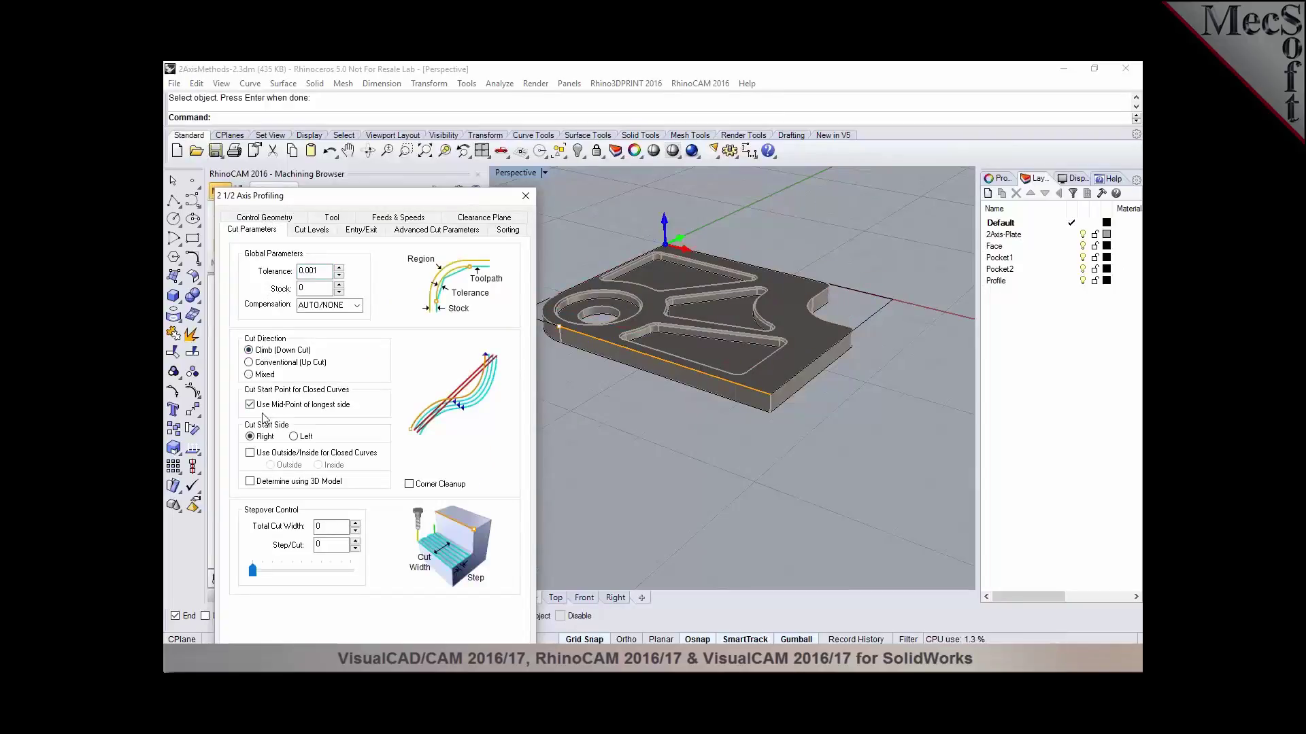
{"action": "left_click", "coordinate": [251, 482]}
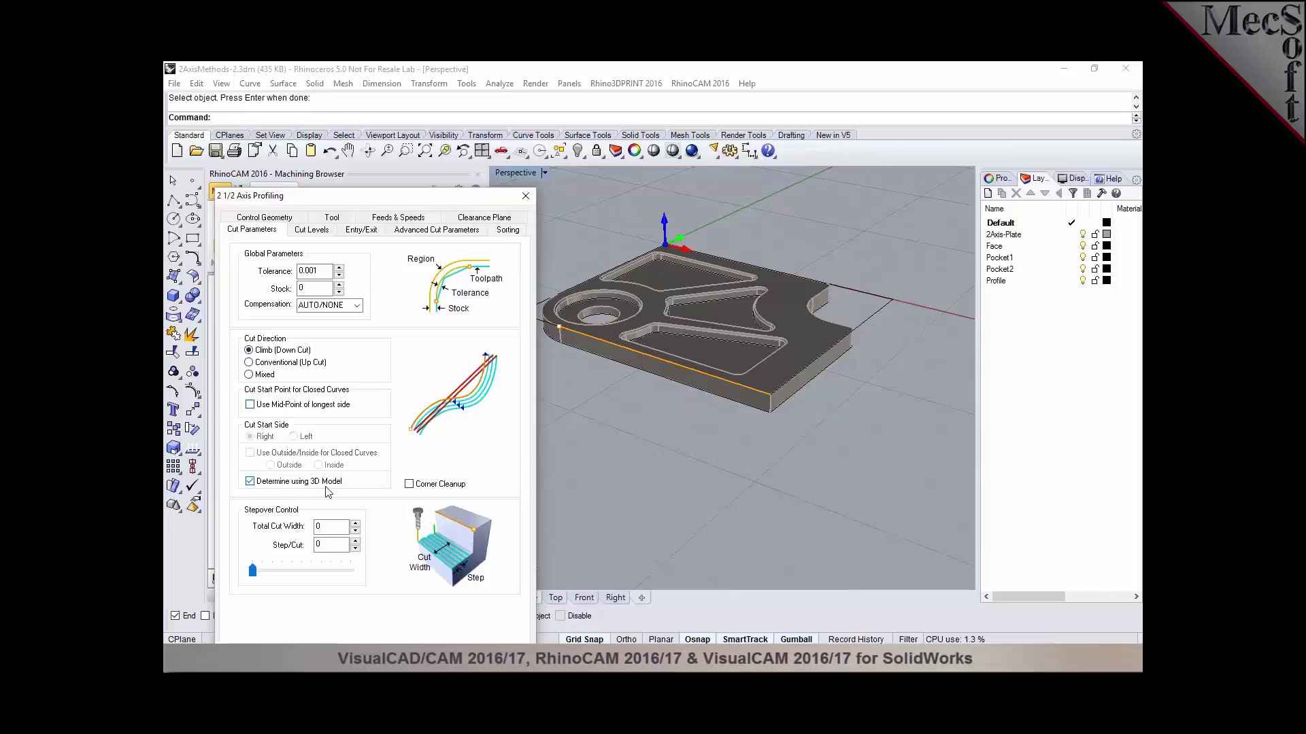
Step: Review the cut levels and entry/exit settings of the profiling operation and generate its toolpath
{"action": "left_click", "coordinate": [312, 231]}
{"action": "left_click", "coordinate": [360, 231]}
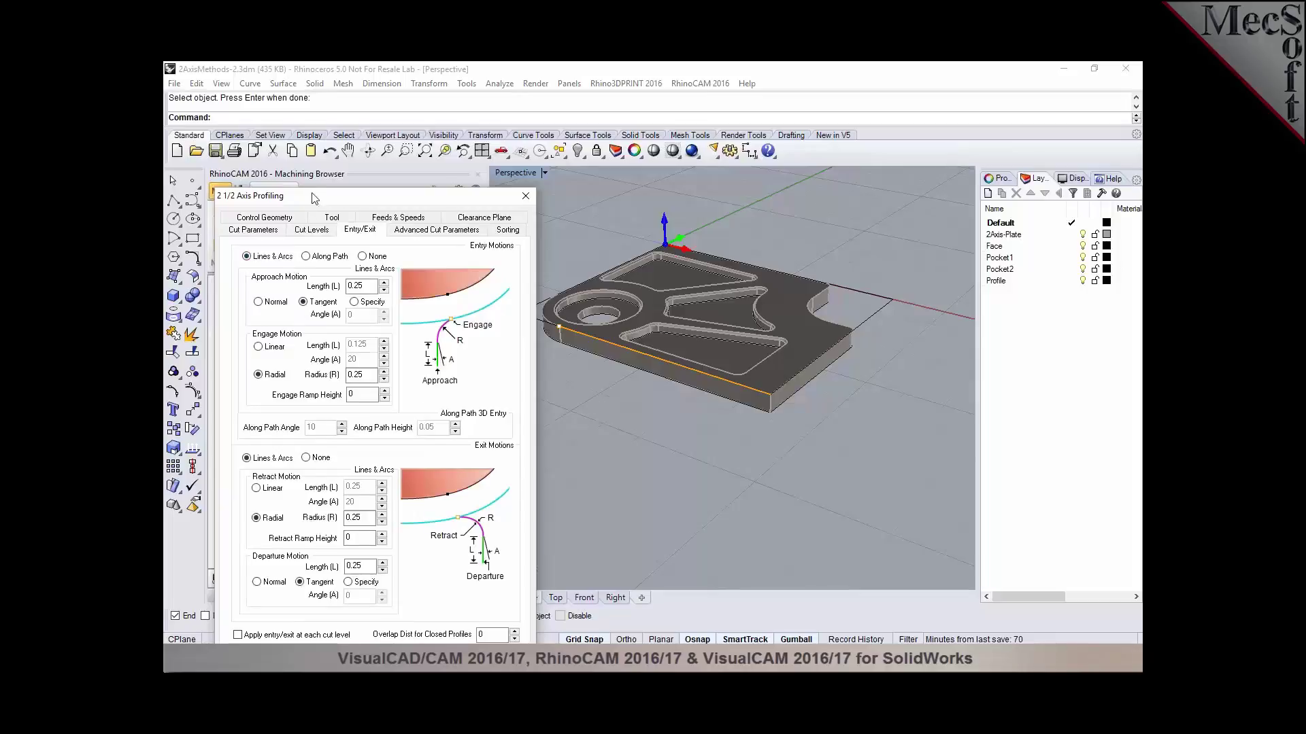
{"action": "left_click_drag", "start_coordinate": [315, 198], "coordinate": [336, 136]}
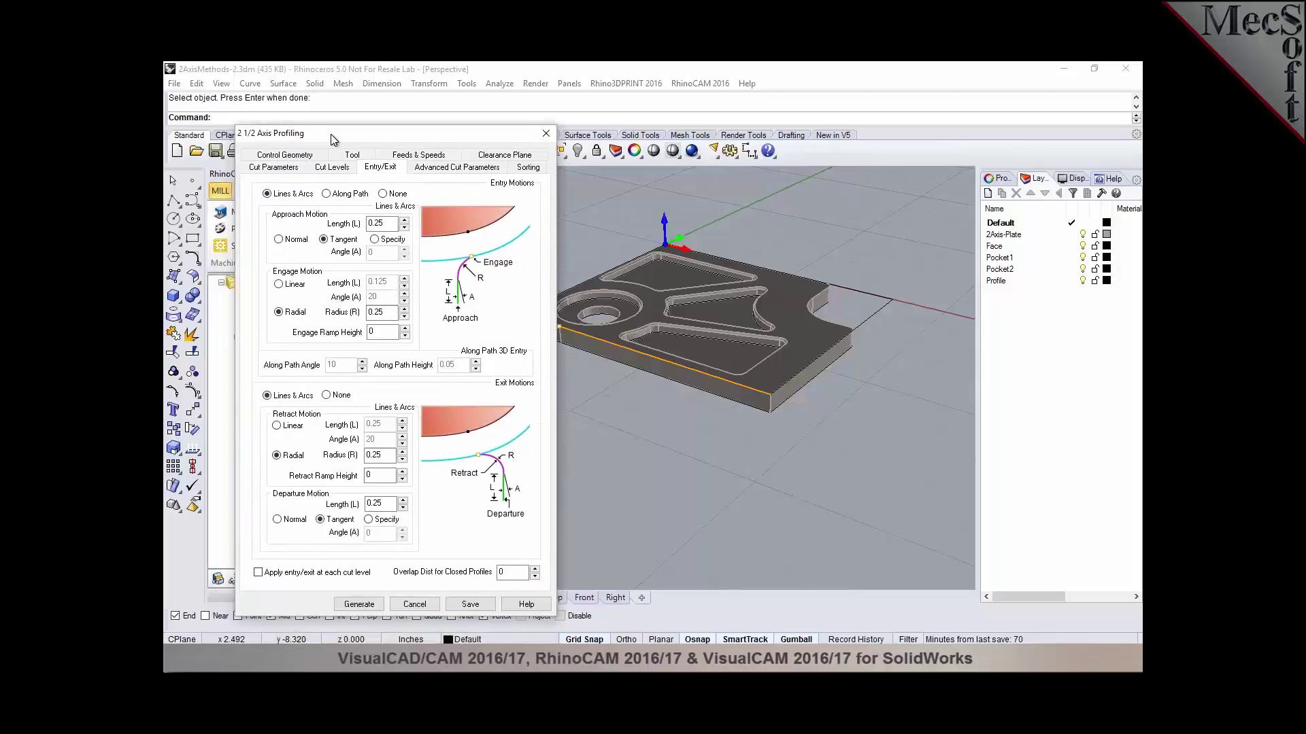
{"action": "left_click", "coordinate": [374, 605]}
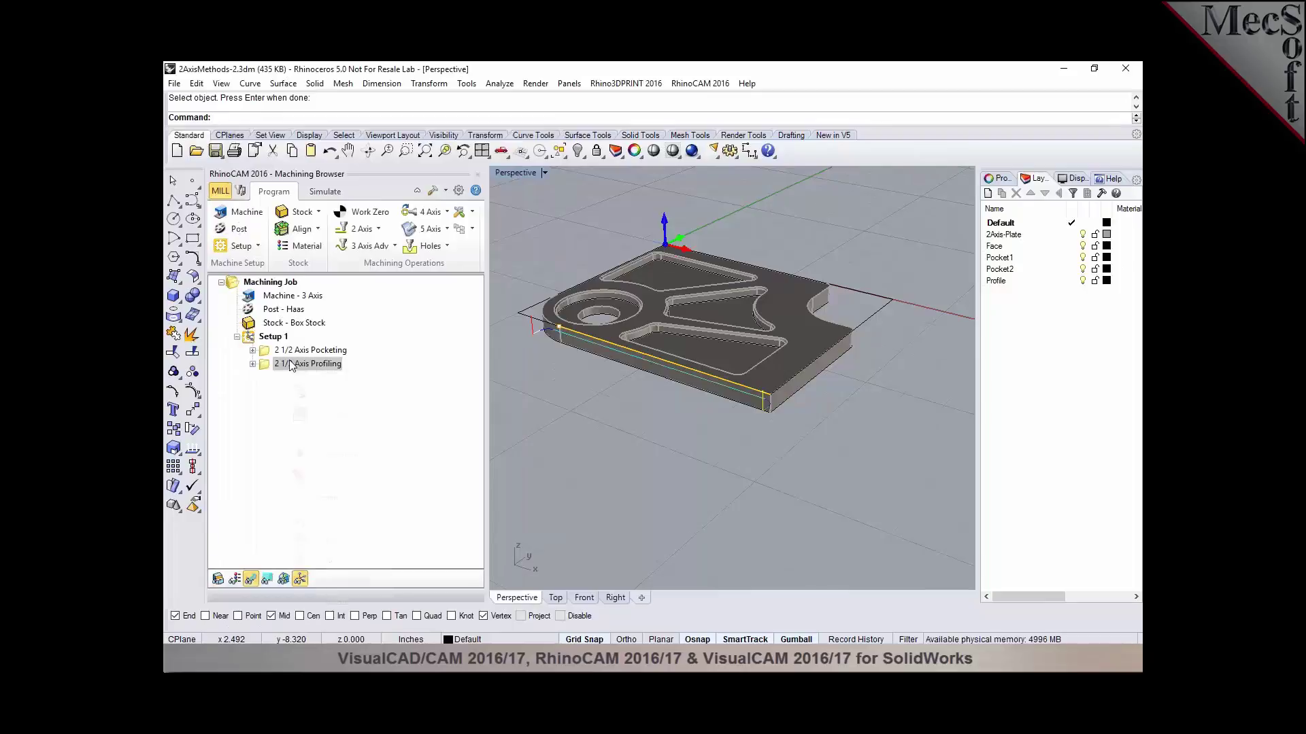
Step: Save the new 2 1/2 Axis Profiling operation as defaults in the current default knowledge base
{"action": "right_click", "coordinate": [290, 365]}
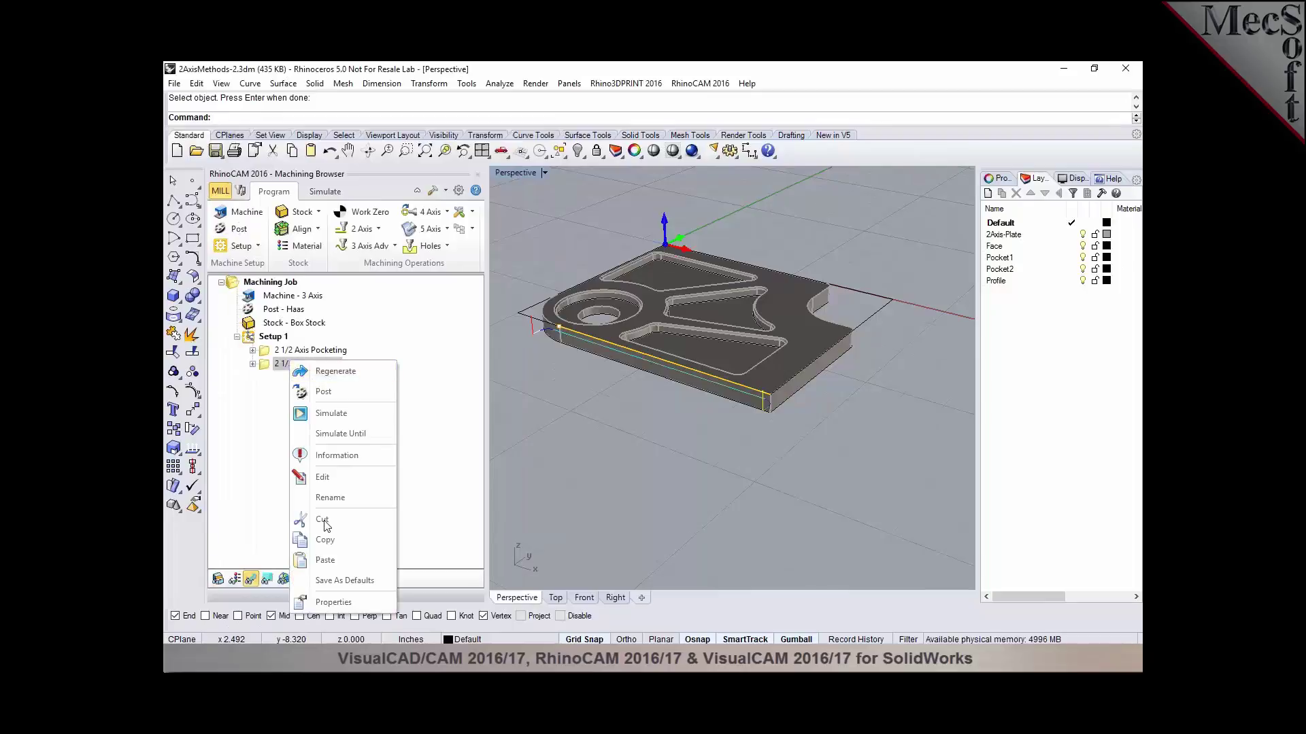
{"action": "left_click", "coordinate": [336, 583]}
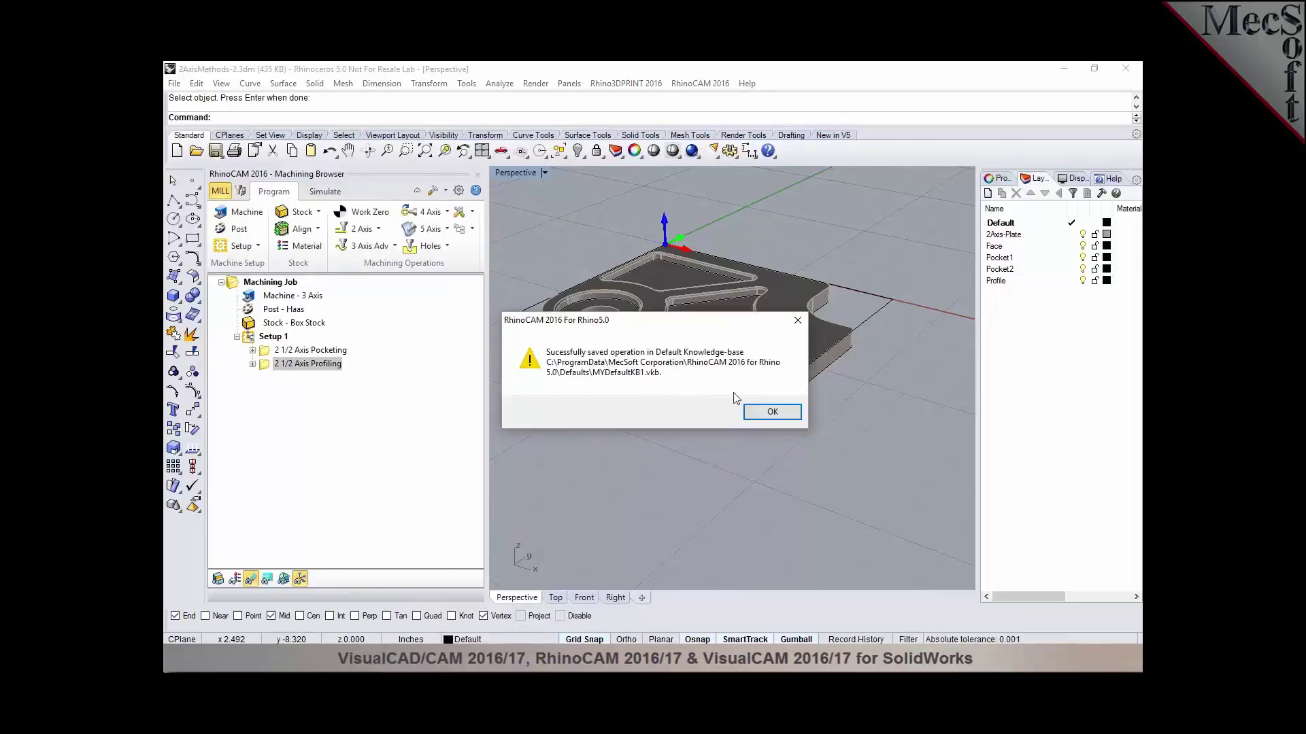
{"action": "left_click", "coordinate": [770, 411]}
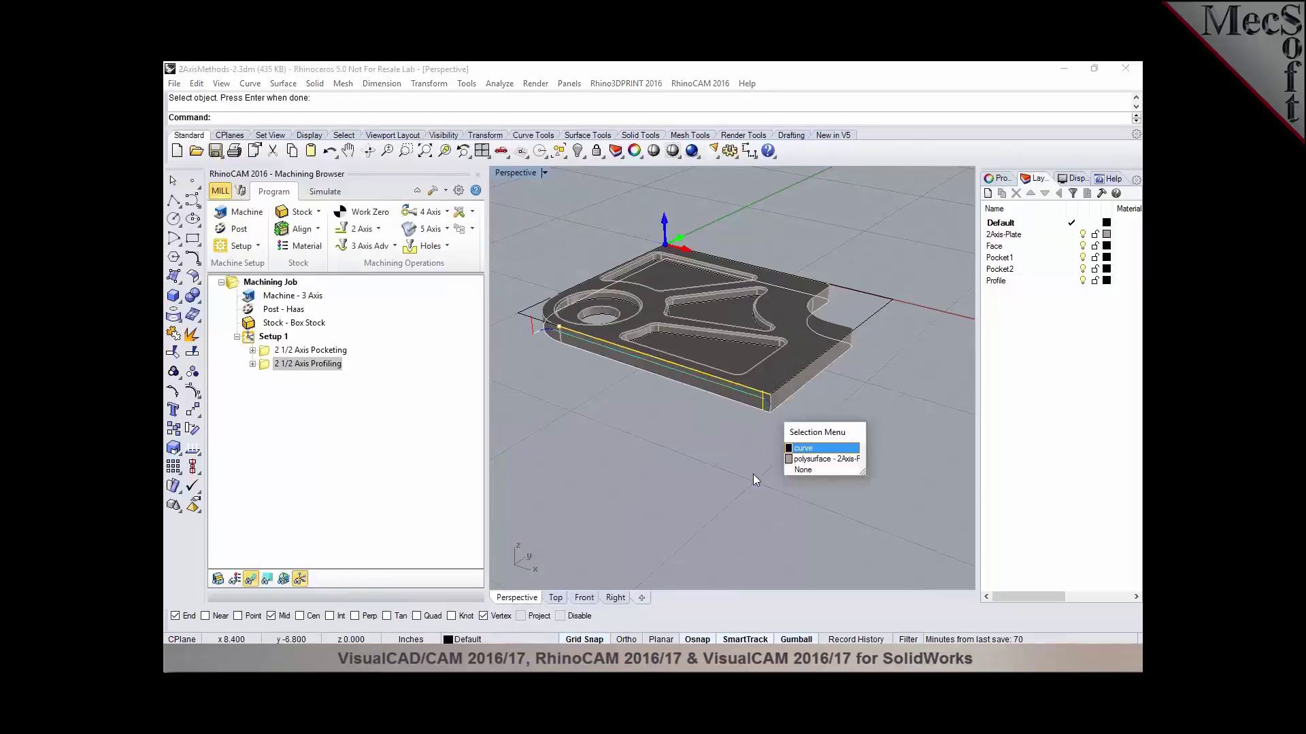
{"action": "left_click", "coordinate": [796, 470]}
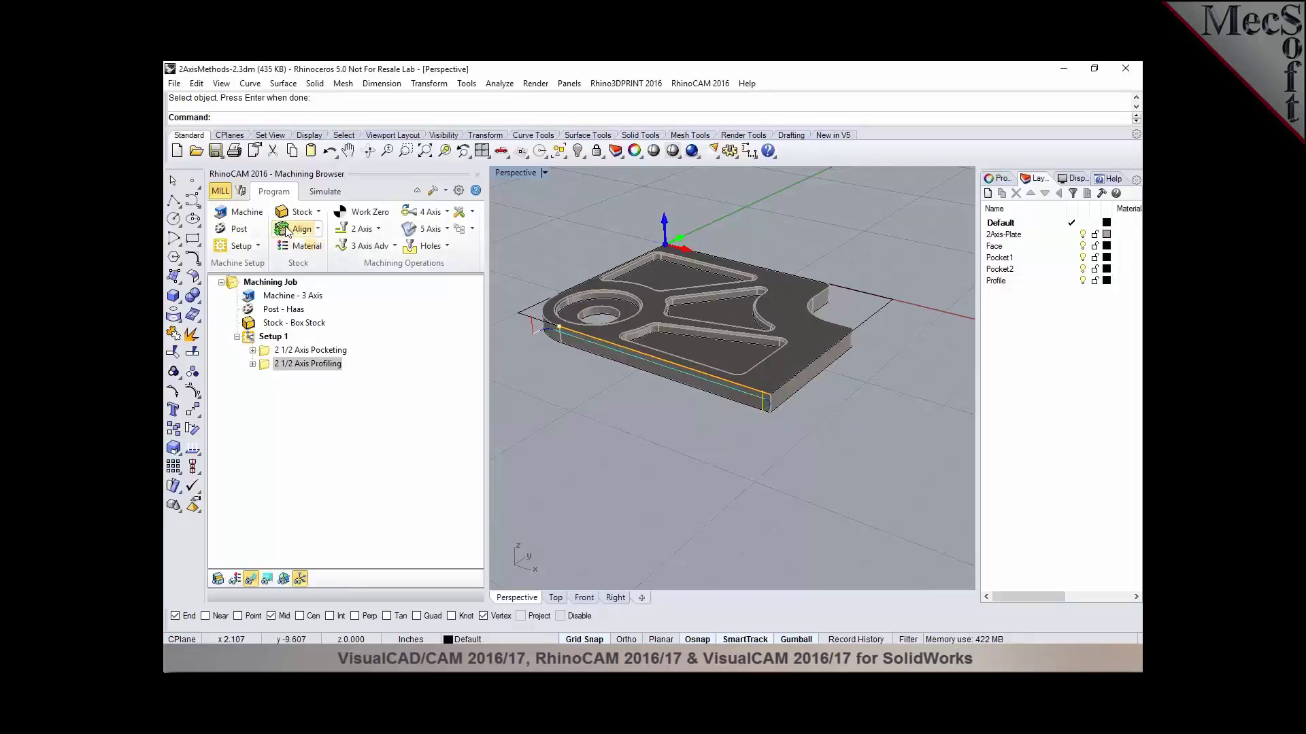
Step: Open 2AxisMethods.3dm from the KnowledgeBases folder without saving changes to the current part
{"action": "left_click", "coordinate": [196, 152]}
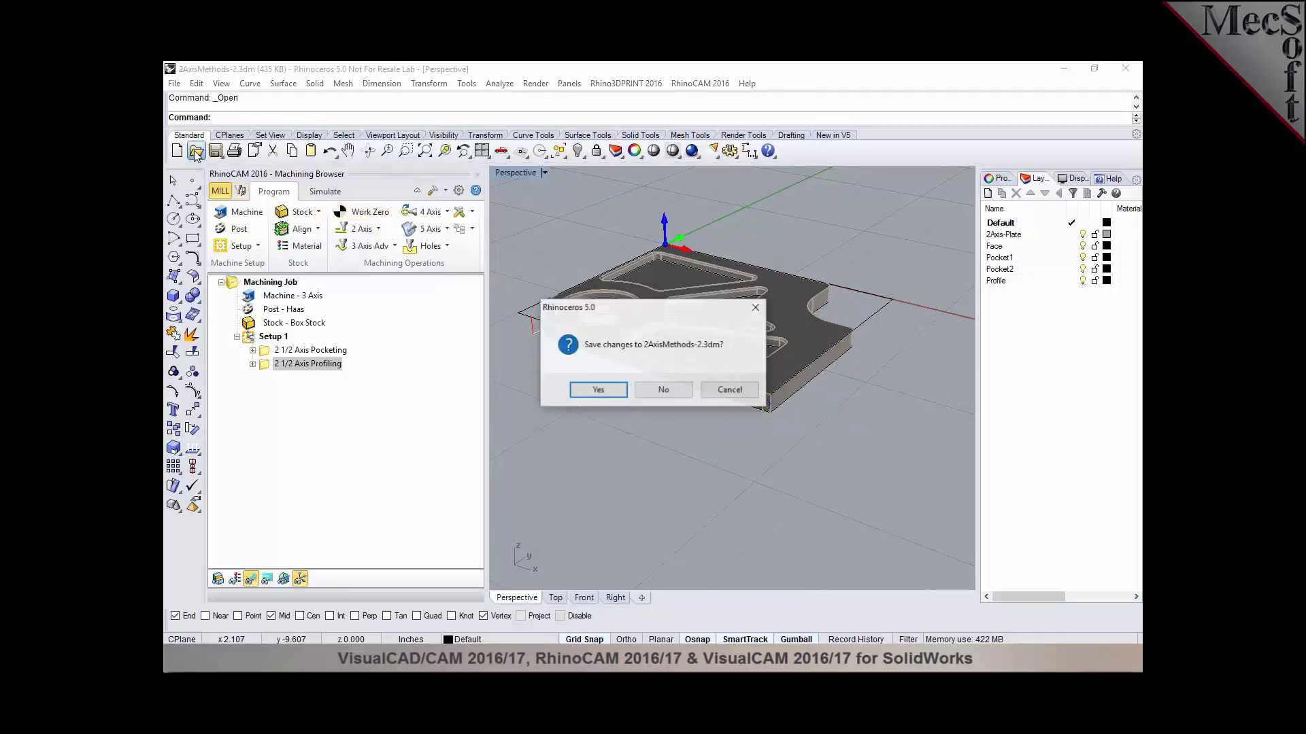
{"action": "left_click", "coordinate": [680, 395]}
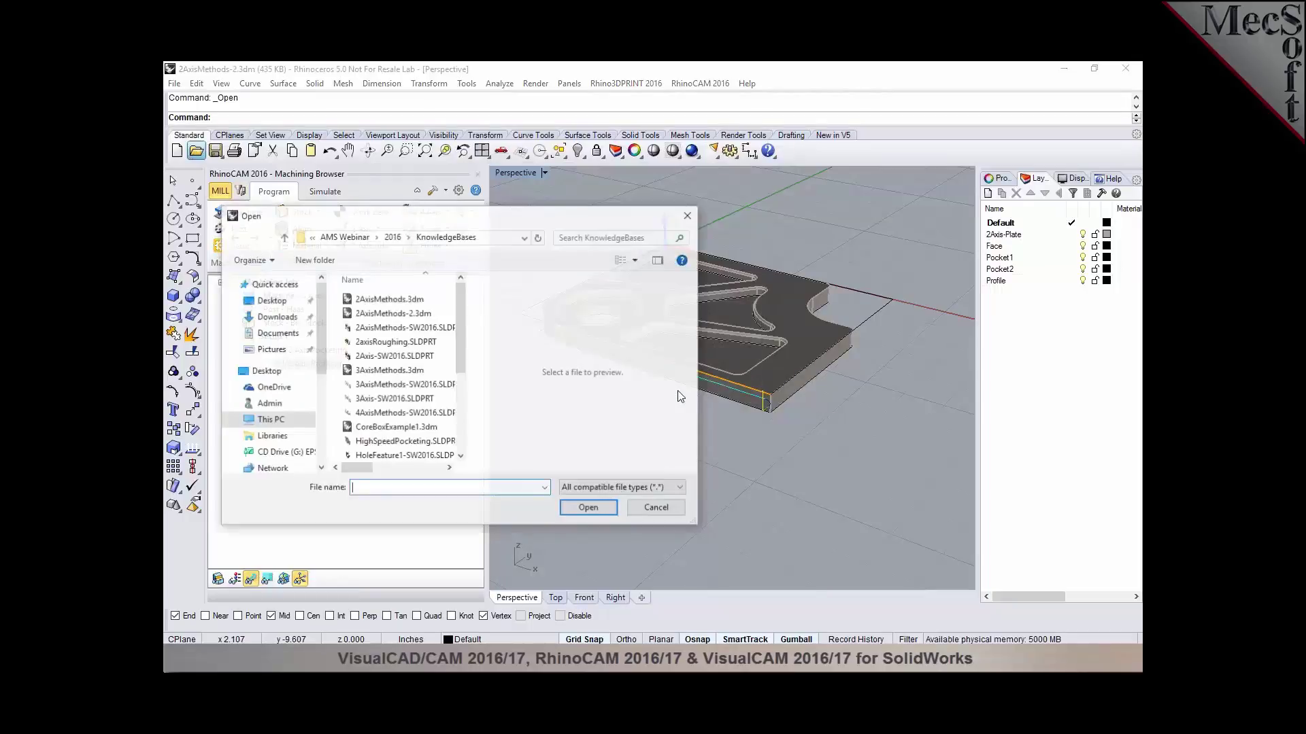
{"action": "left_click", "coordinate": [371, 300]}
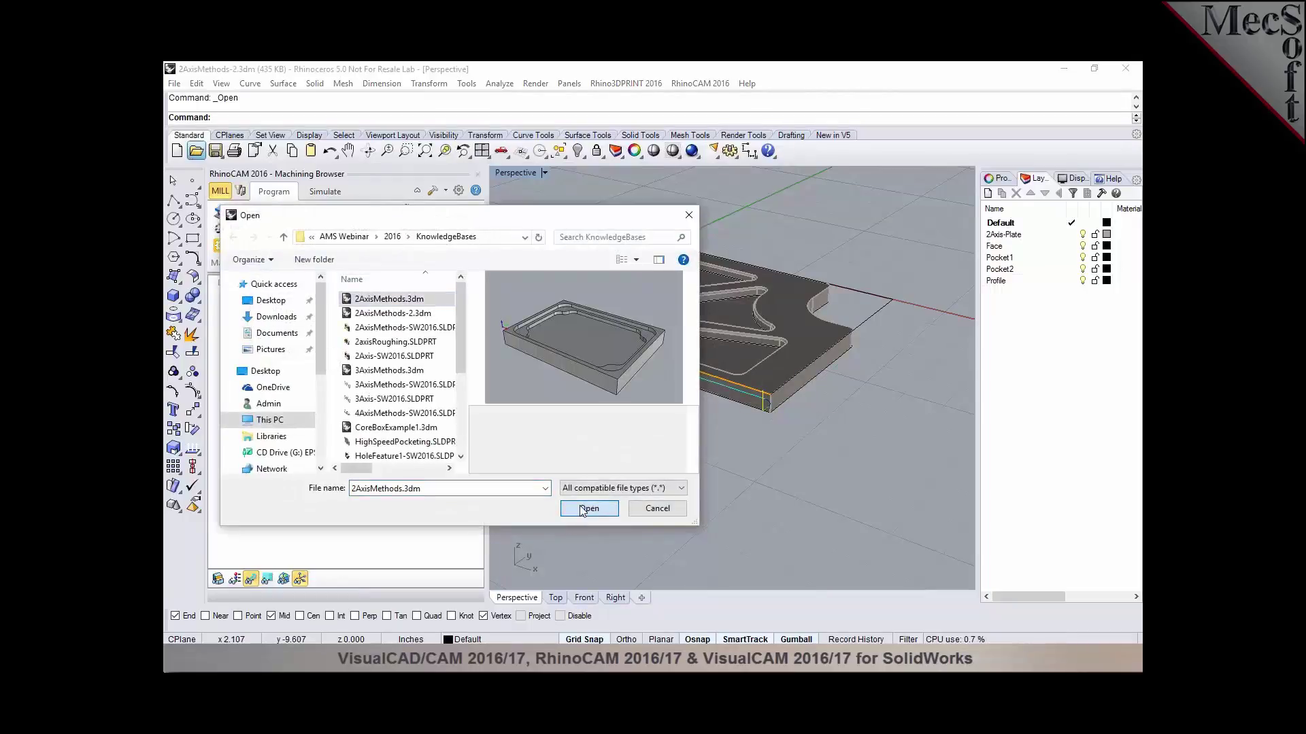
{"action": "left_click", "coordinate": [587, 510]}
Step: Check the cut parameters of a new 2 1/2 Axis Profiling operation against the saved defaults and close it without saving
{"action": "left_click", "coordinate": [377, 229]}
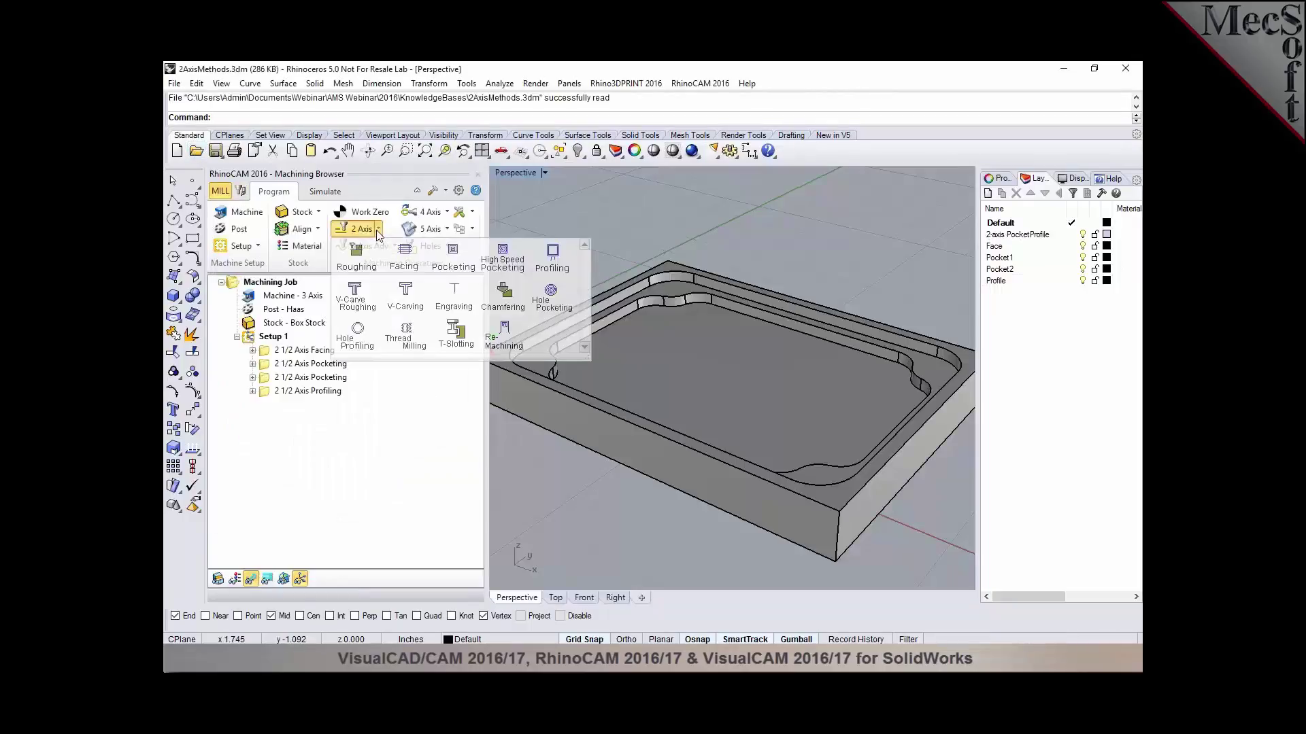
{"action": "left_click", "coordinate": [550, 270]}
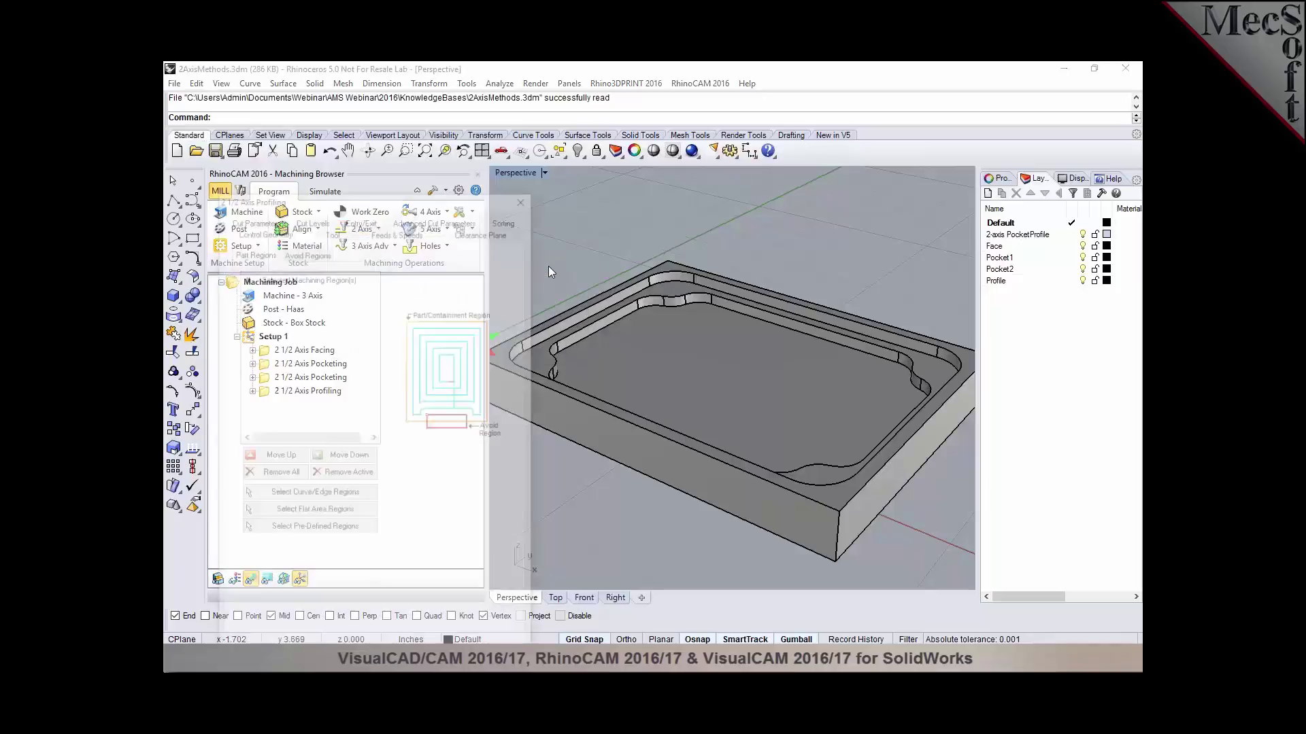
{"action": "left_click", "coordinate": [266, 219]}
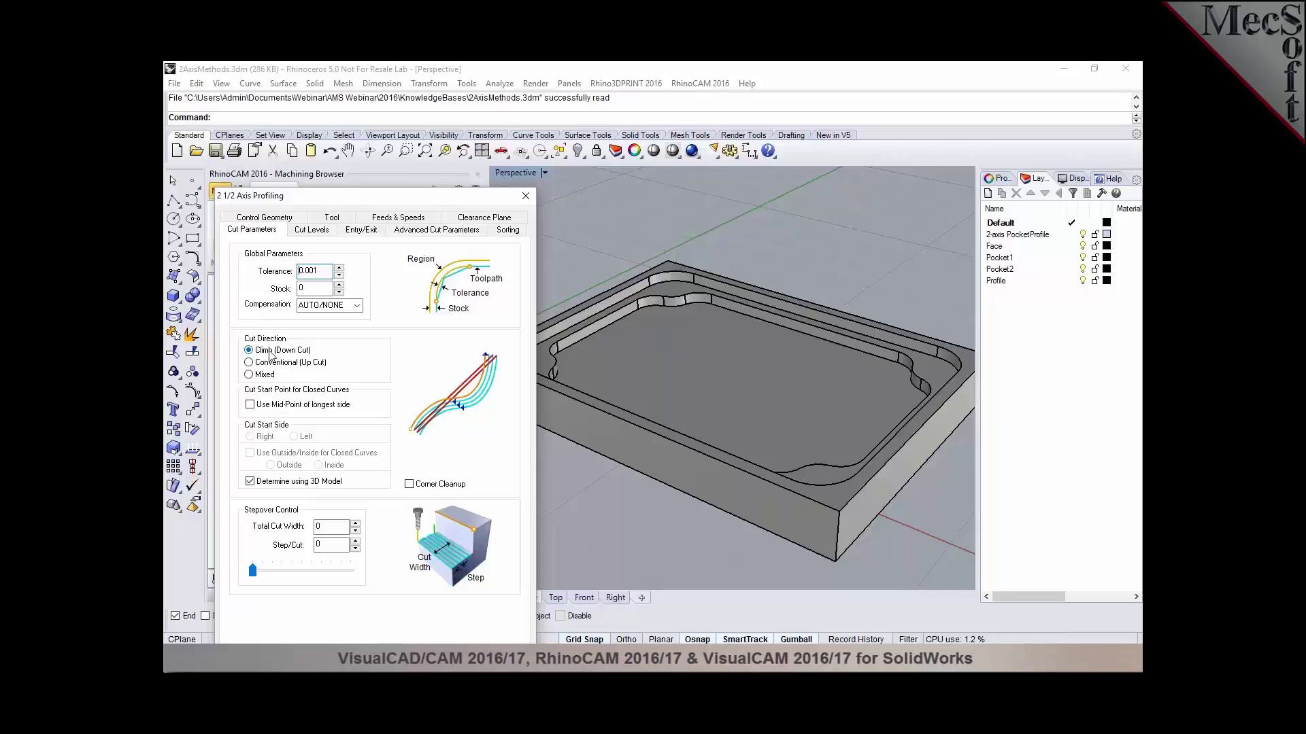
{"action": "left_click", "coordinate": [526, 196]}
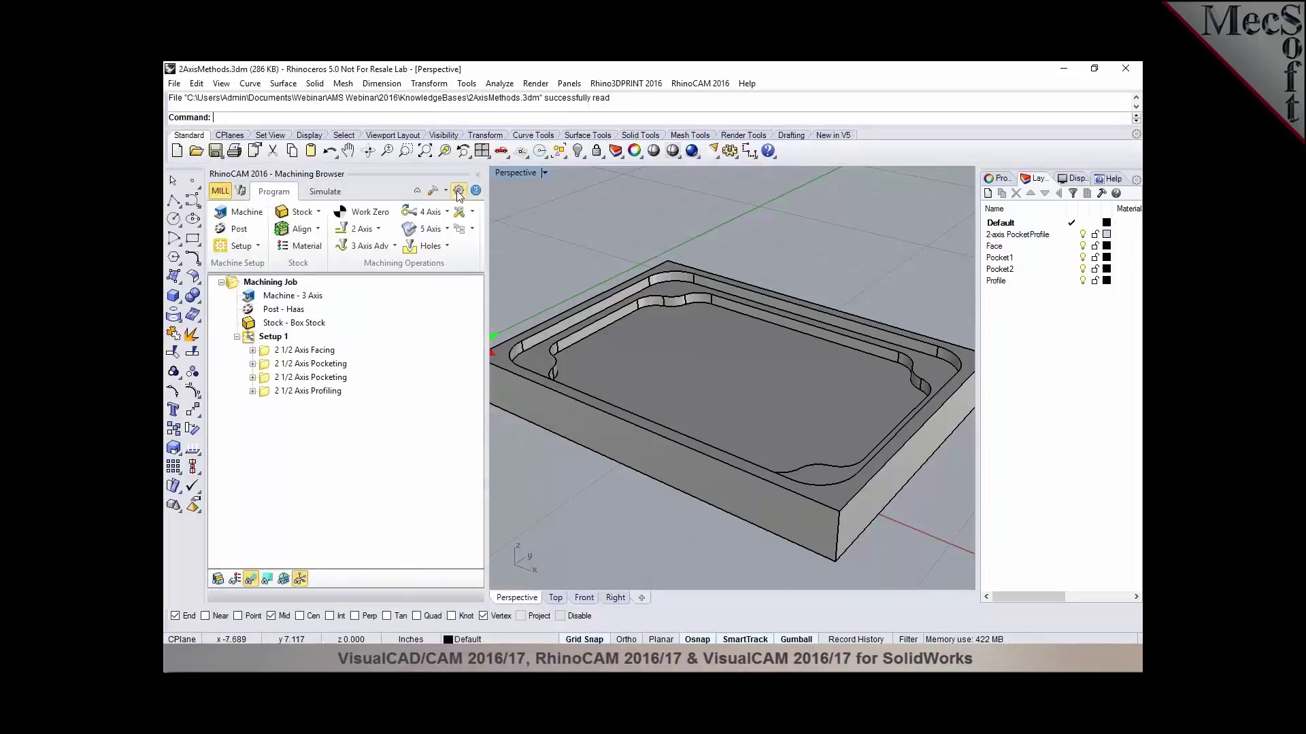
Step: Set the default knowledge base to Undefined in the machining preferences
{"action": "left_click", "coordinate": [458, 190]}
{"action": "left_click", "coordinate": [515, 207]}
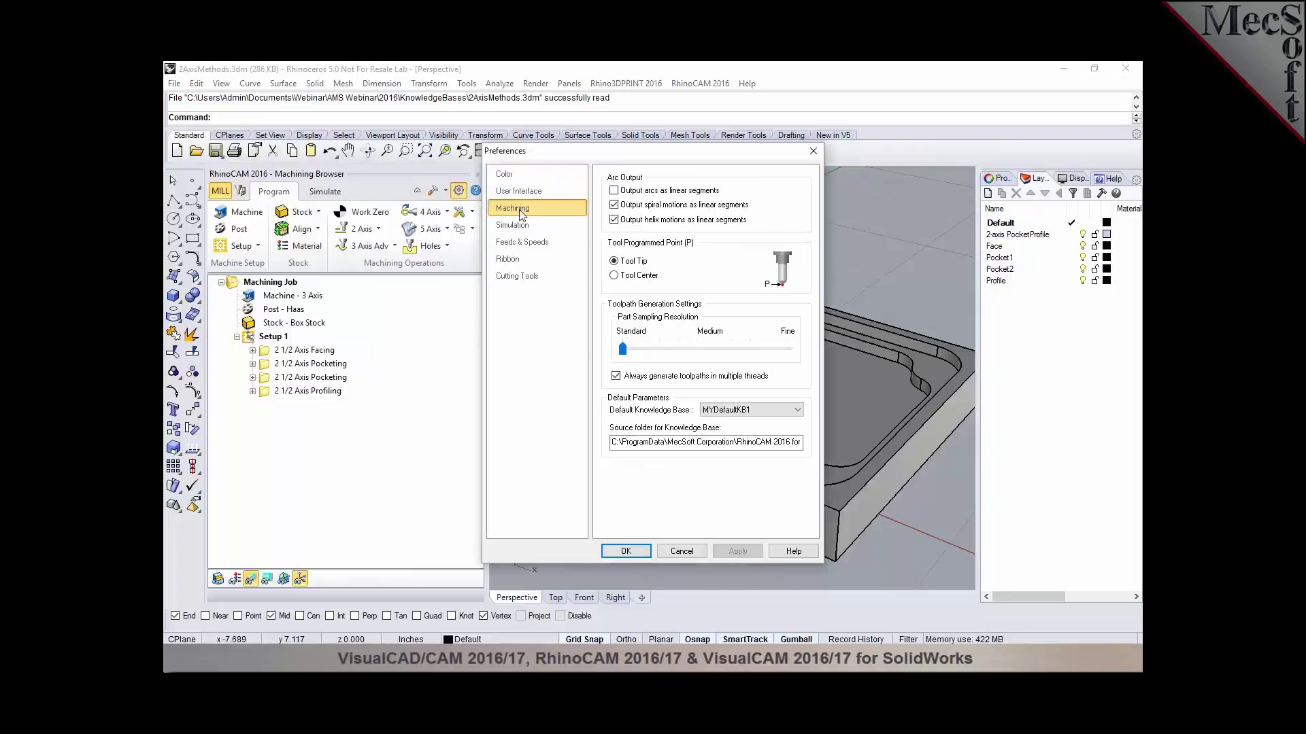
{"action": "left_click", "coordinate": [745, 410]}
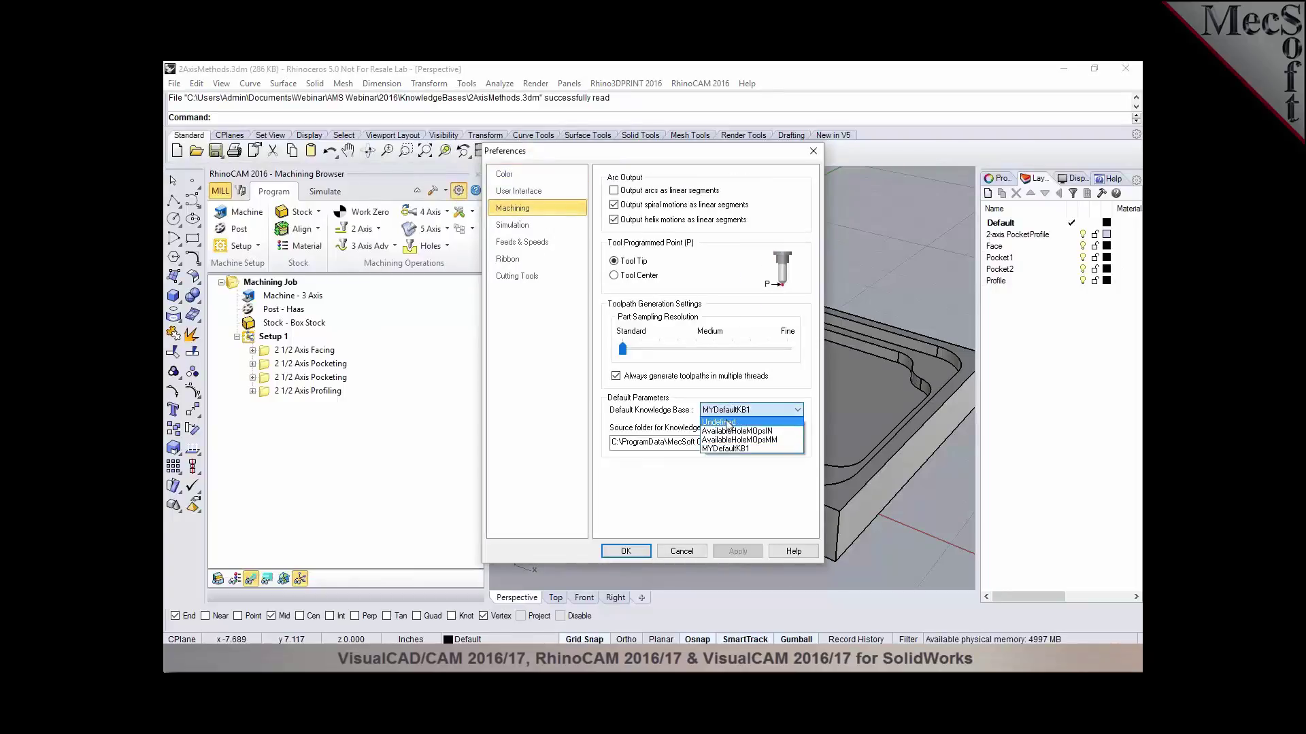
{"action": "left_click", "coordinate": [728, 423]}
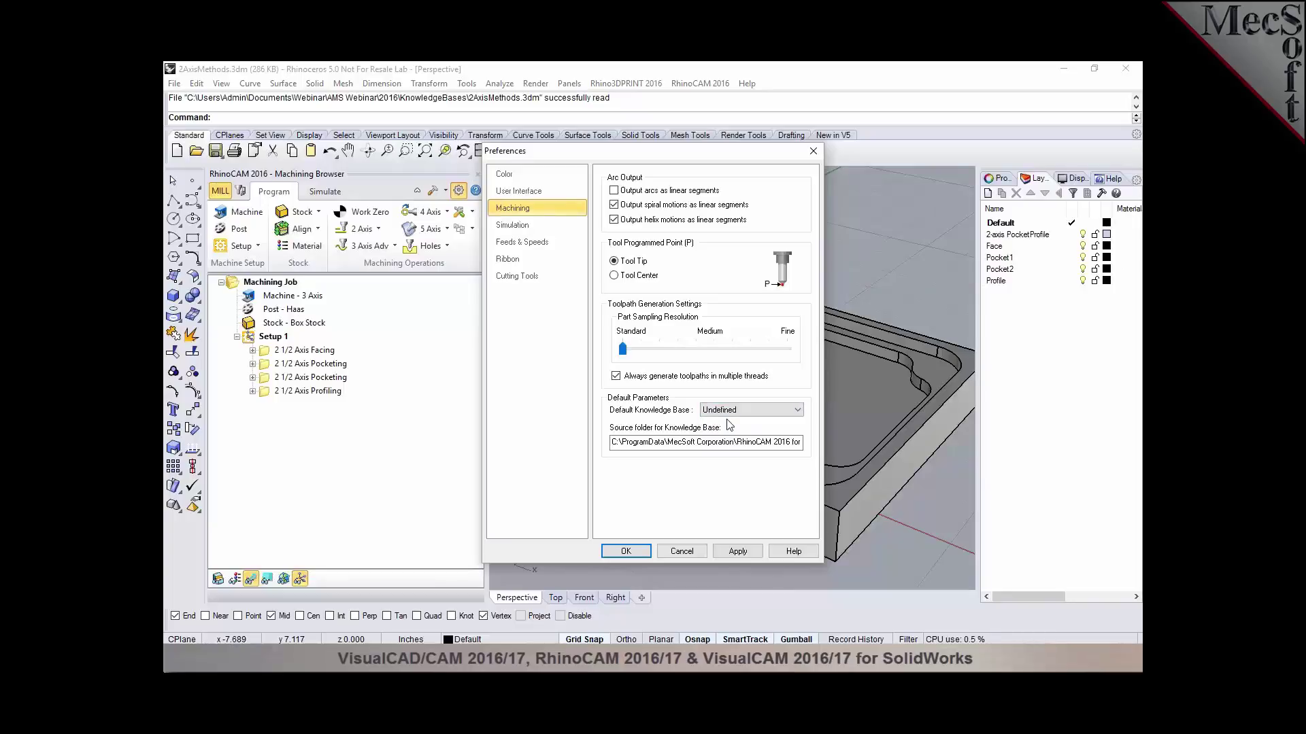
{"action": "left_click", "coordinate": [738, 551]}
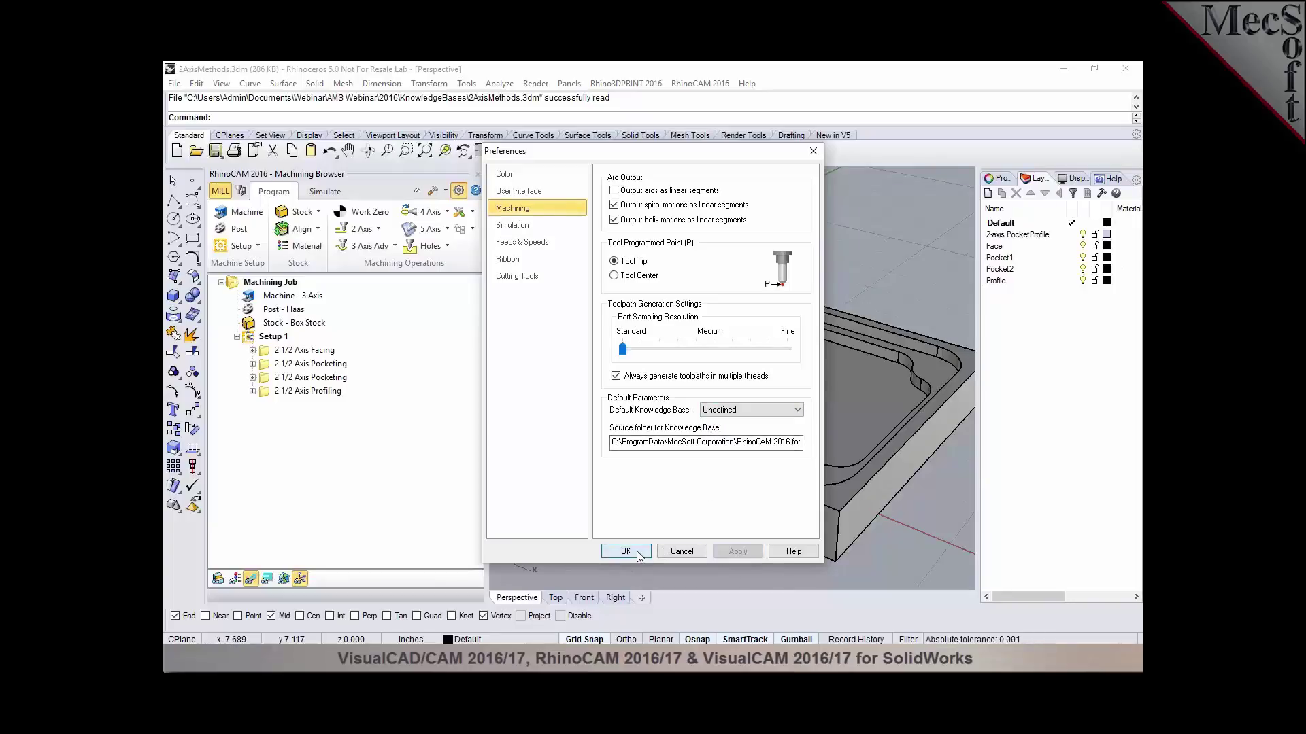
{"action": "left_click", "coordinate": [625, 551]}
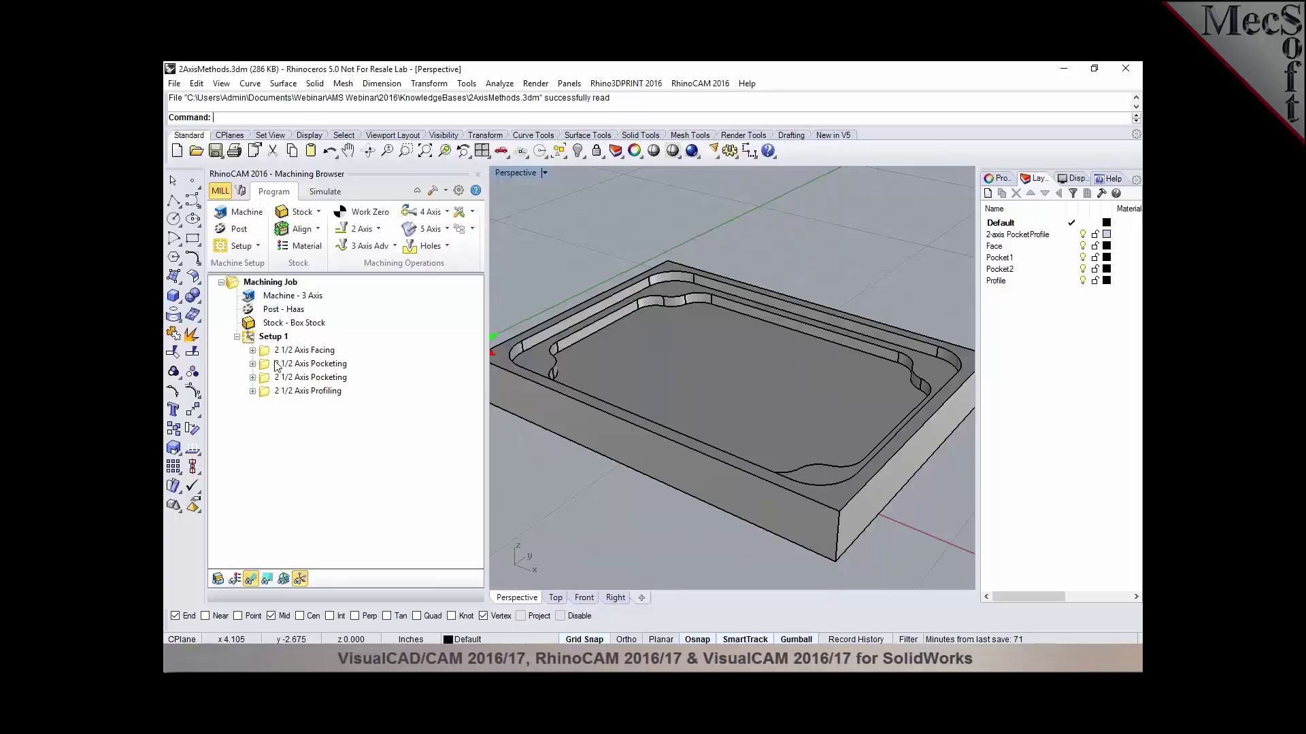
Step: Change the existing 2 1/2 Axis Profiling operation's cut direction to Conventional (Up Cut) and regenerate its toolpath
{"action": "left_click", "coordinate": [307, 391]}
{"action": "double_click", "coordinate": [266, 393]}
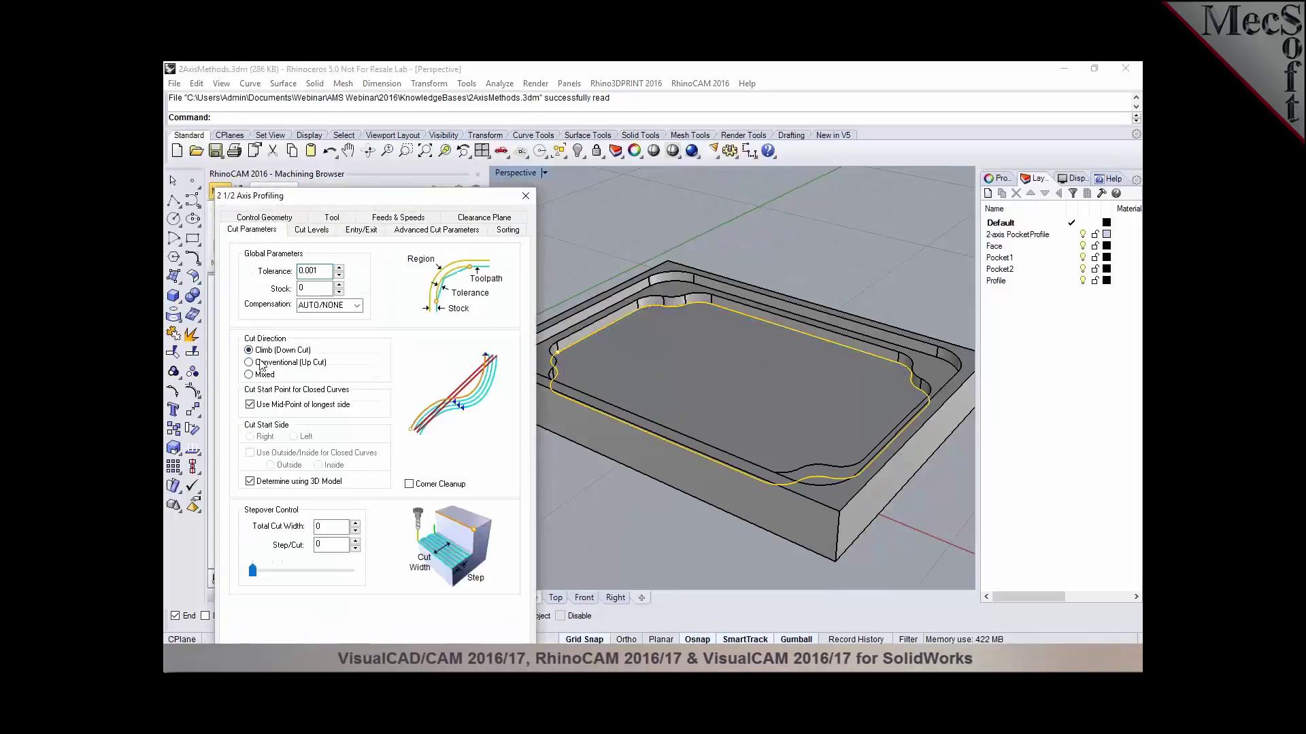
{"action": "left_click", "coordinate": [260, 364]}
{"action": "left_click_drag", "start_coordinate": [317, 197], "coordinate": [345, 127]}
{"action": "left_click", "coordinate": [369, 597]}
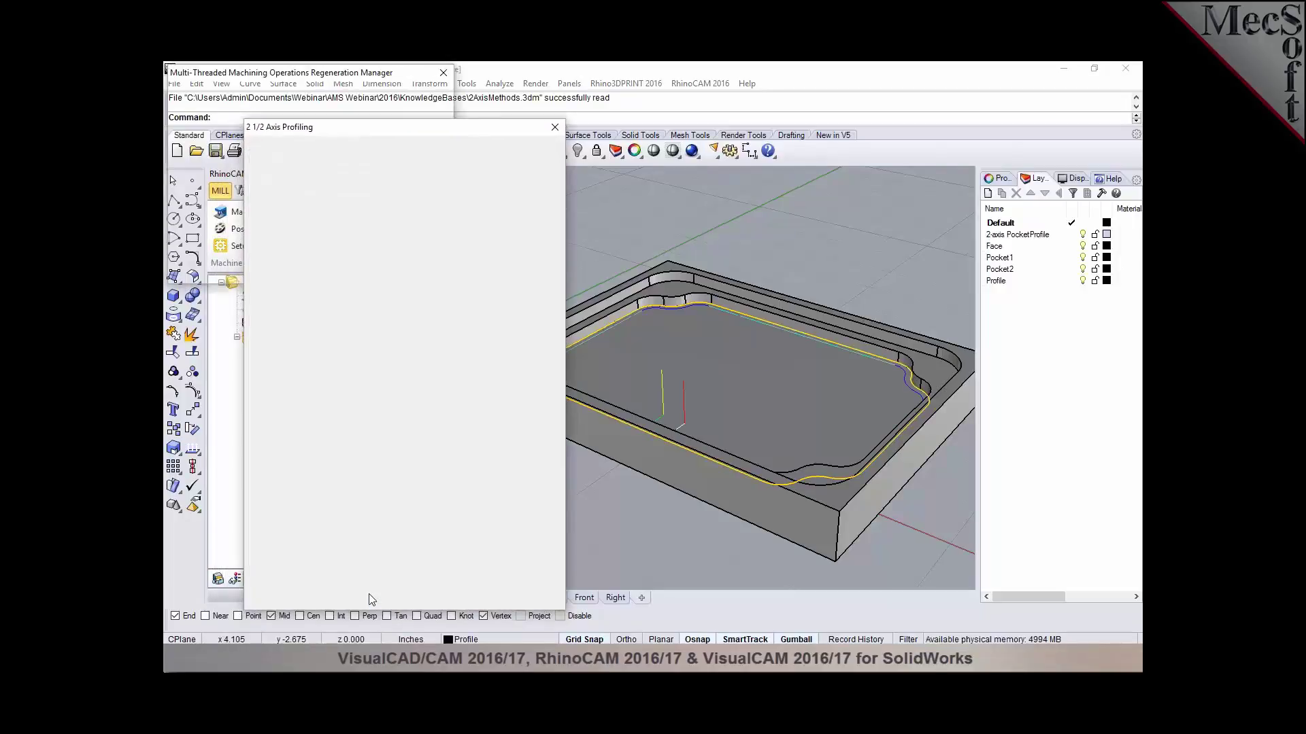
Step: Save the edited profiling operation as defaults in a new knowledge base file named MYDefaultKB2.vkb
{"action": "right_click", "coordinate": [299, 392]}
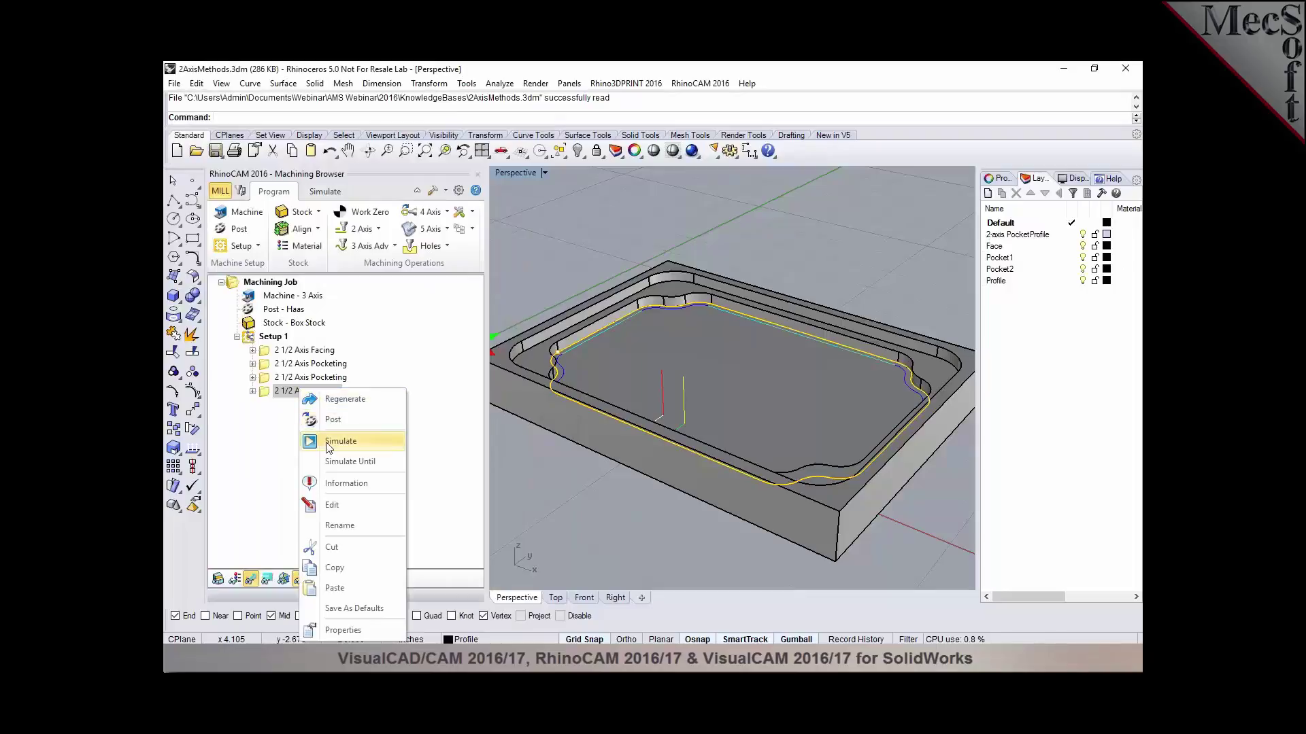
{"action": "left_click", "coordinate": [353, 608]}
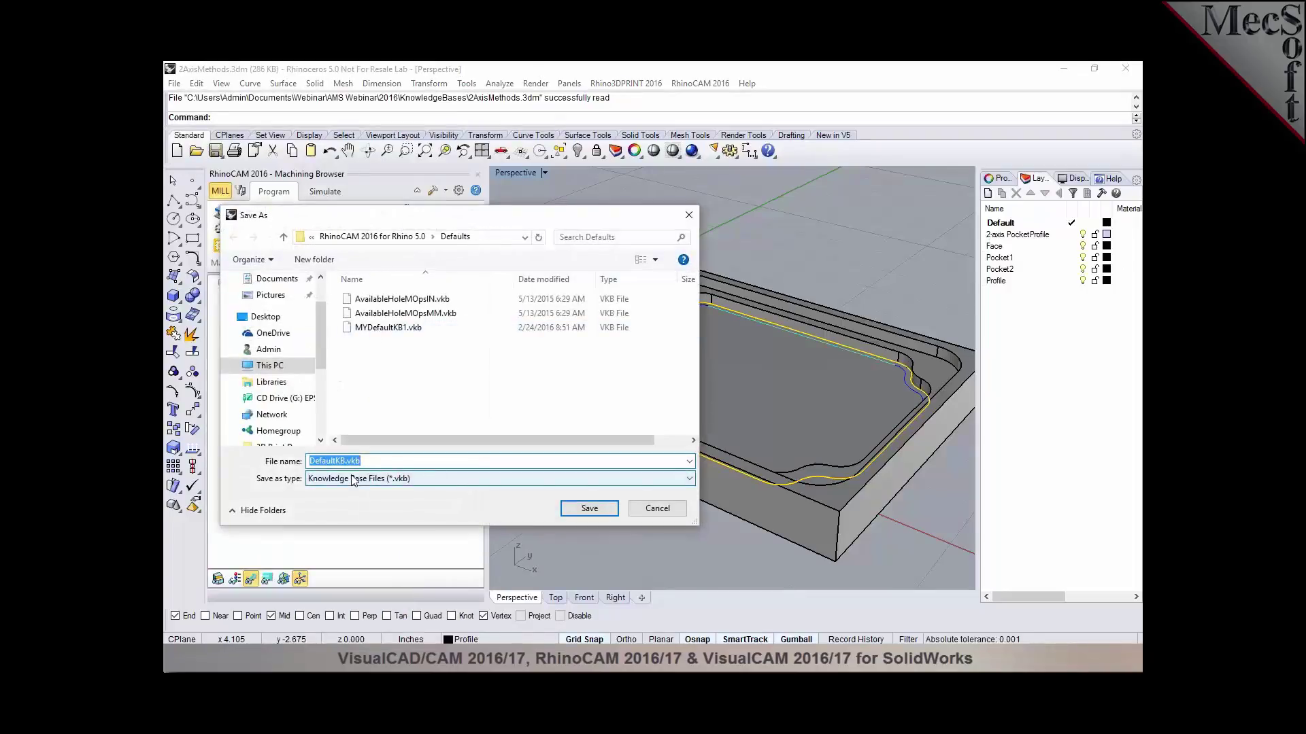
{"action": "left_click", "coordinate": [369, 327]}
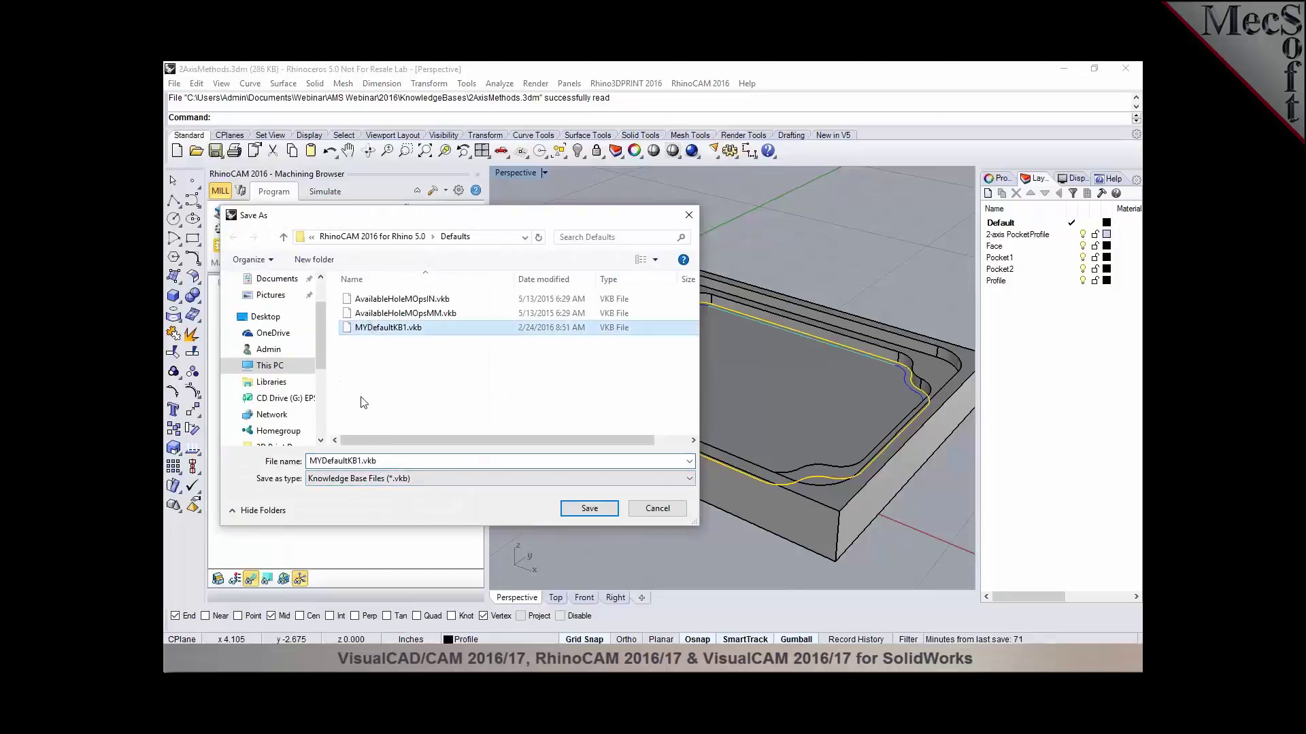
{"action": "left_click", "coordinate": [359, 463]}
{"action": "left_click", "coordinate": [361, 463]}
{"action": "key", "text": "BackSpace"}
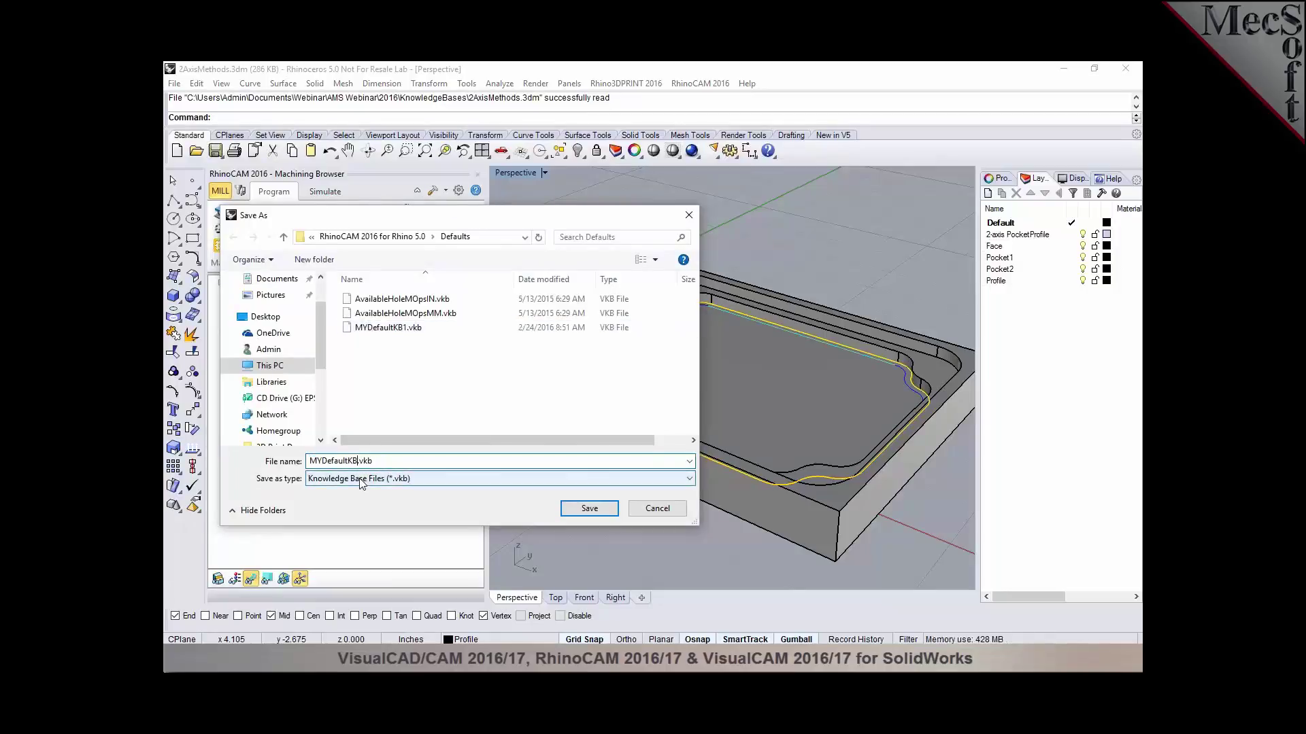
{"action": "type", "text": "2"}
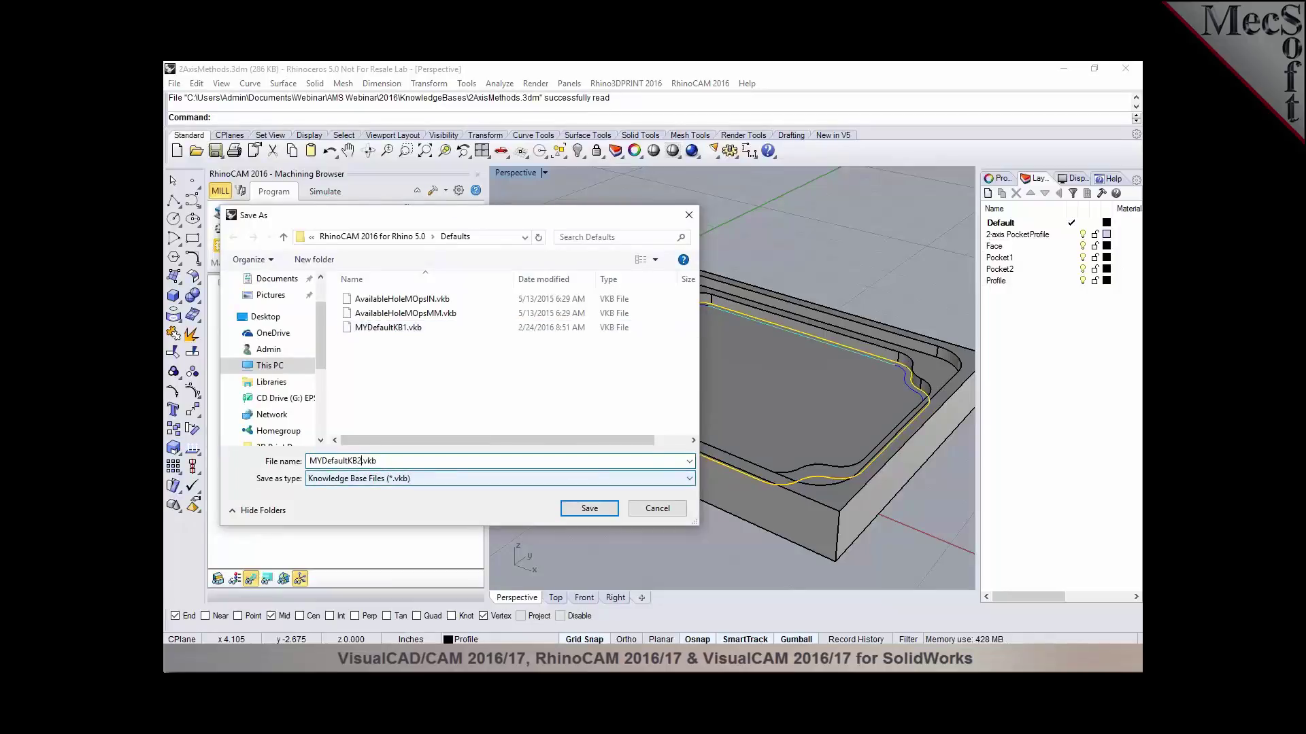
{"action": "left_click", "coordinate": [587, 513]}
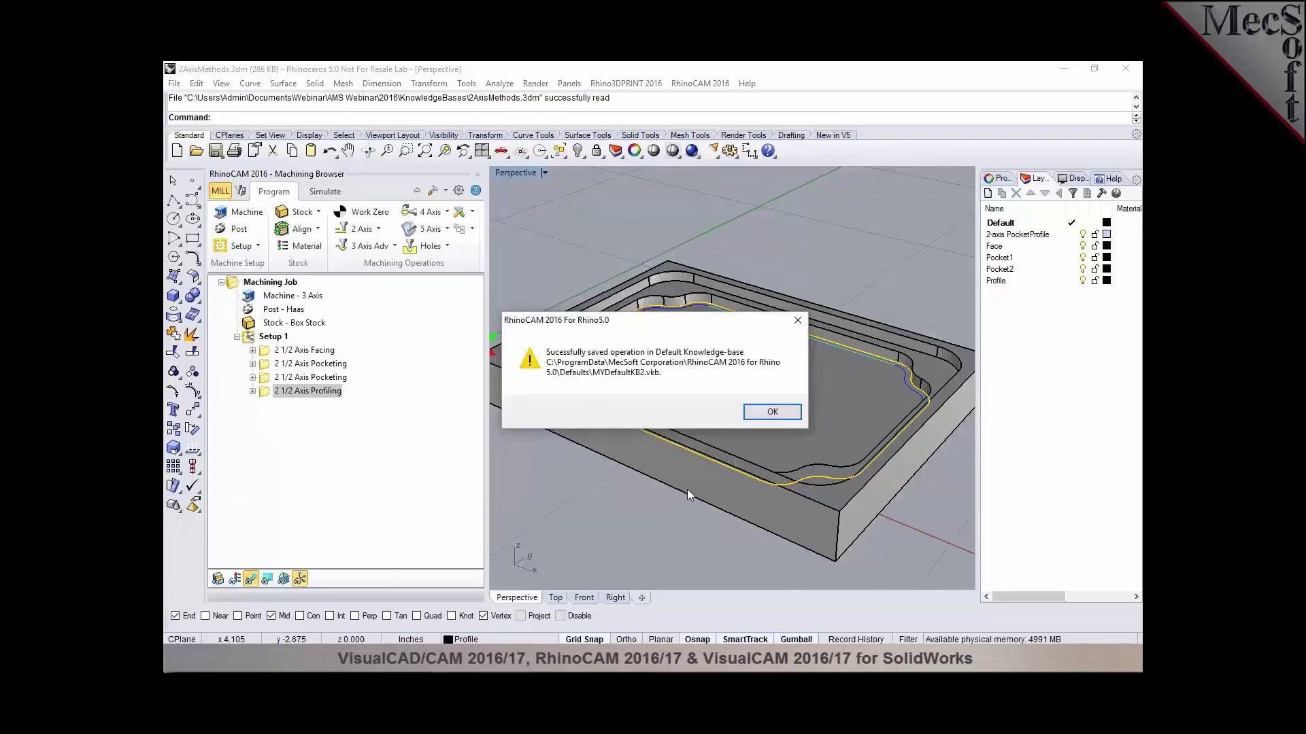
{"action": "left_click", "coordinate": [773, 414]}
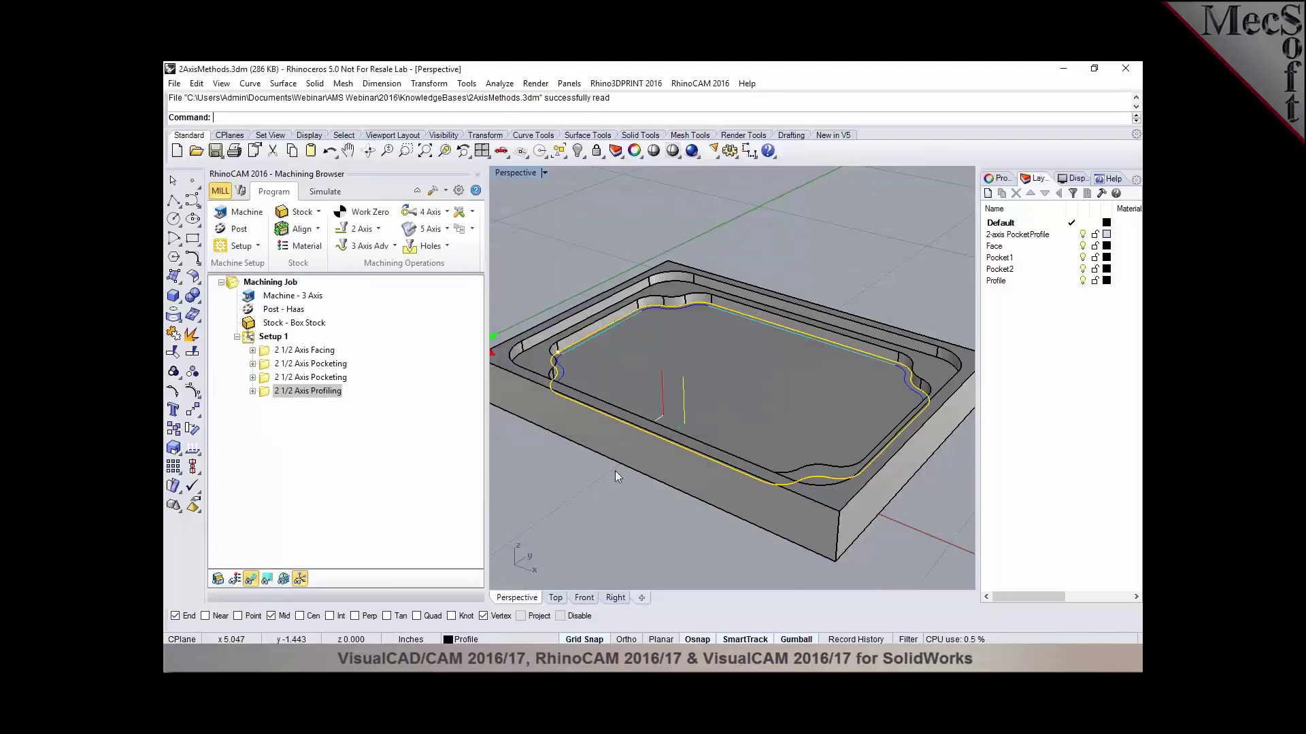
Step: Start a new 2 1/2 Axis Profiling operation and check its cut parameters against the newly saved defaults
{"action": "left_click", "coordinate": [358, 228]}
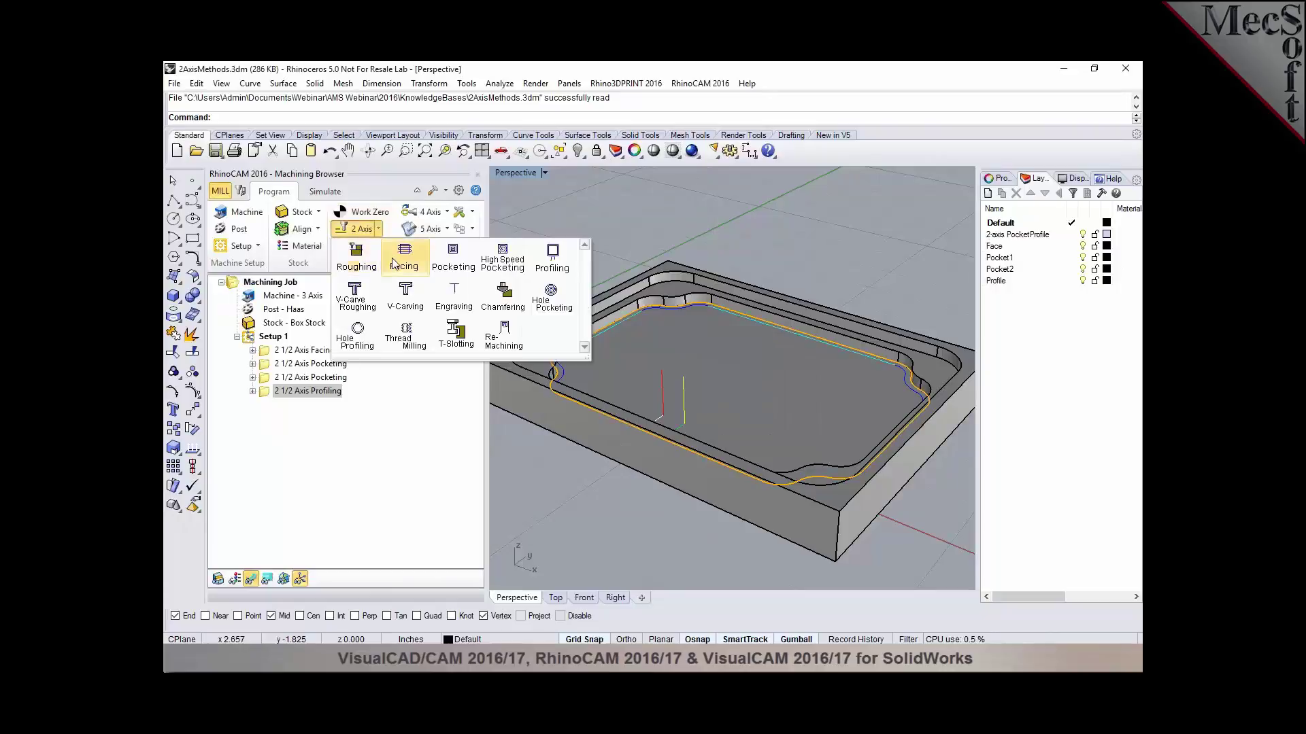
{"action": "left_click", "coordinate": [541, 267]}
{"action": "left_click", "coordinate": [272, 219]}
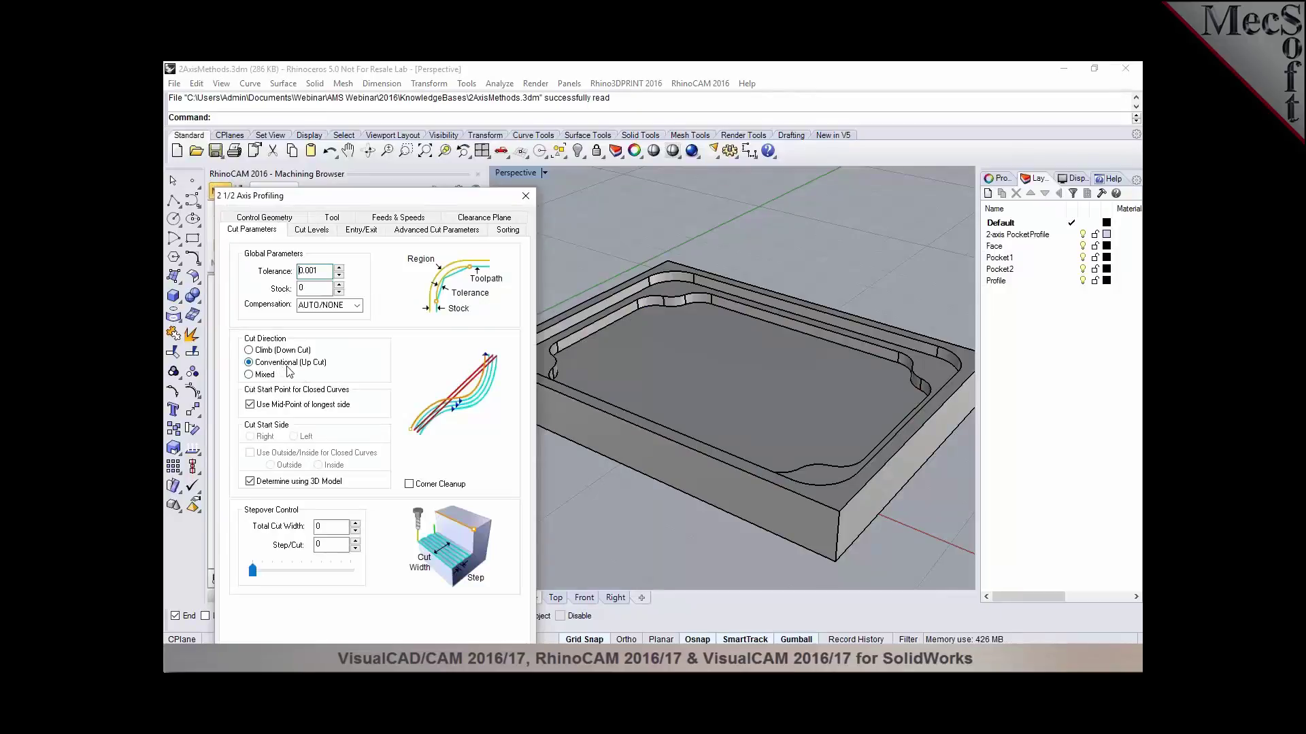
Step: Close the new profiling operation, switch to VisualCAM for SOLIDWORKS and view the commands available for the Hole Profiling operation
{"action": "left_click", "coordinate": [525, 196]}
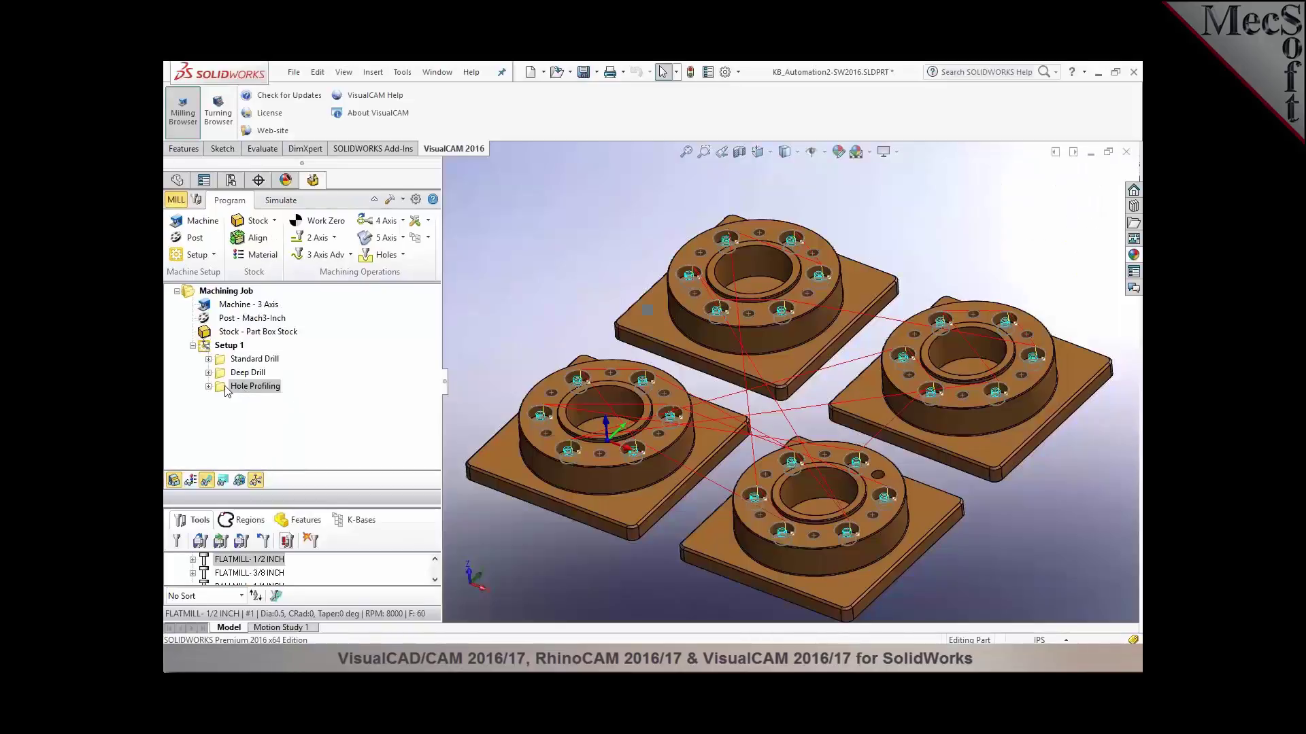
{"action": "right_click", "coordinate": [225, 387]}
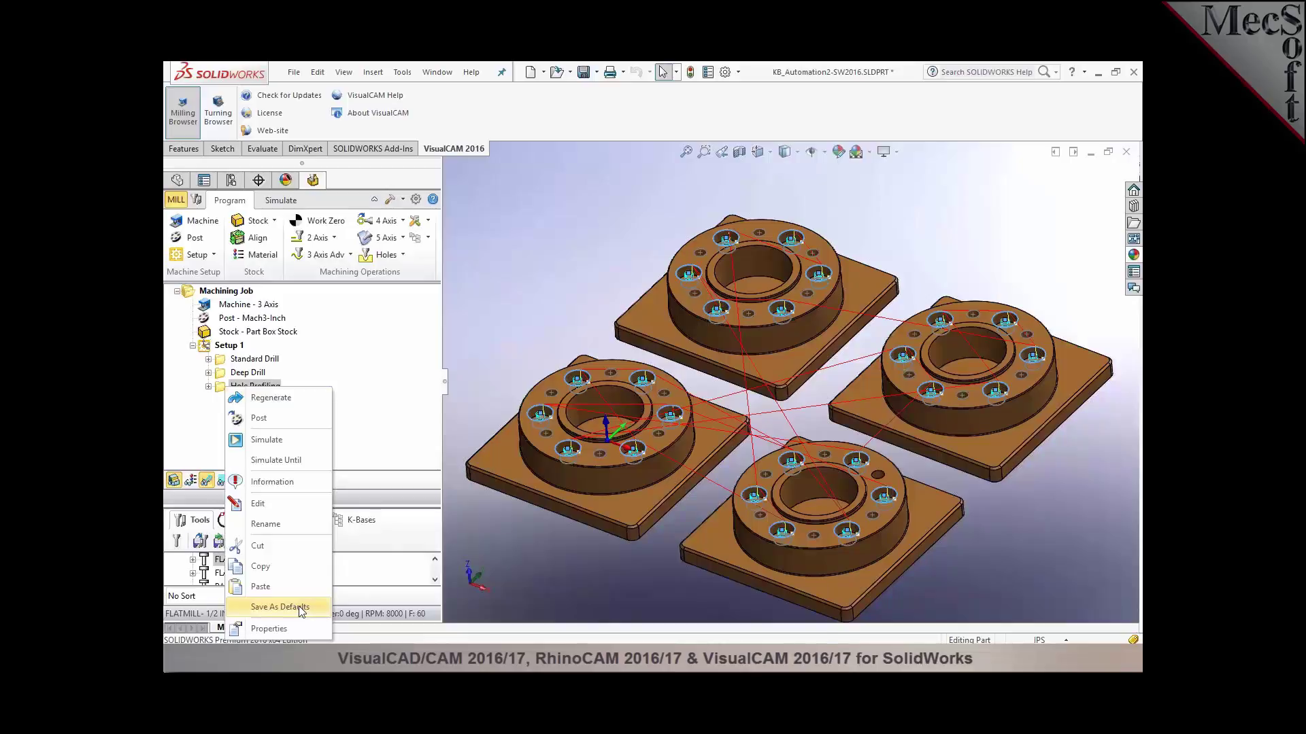
{"action": "left_click", "coordinate": [535, 578]}
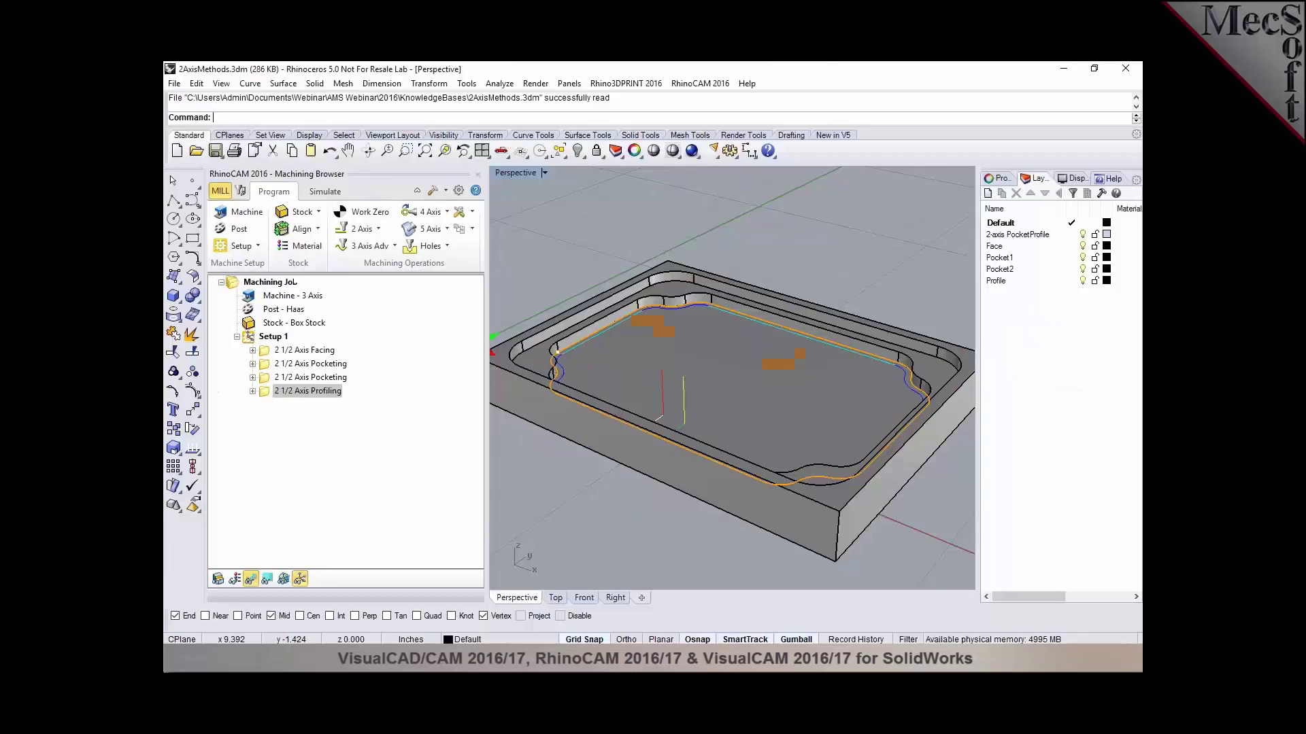
Step: Switch back to RhinoCAM, show the Machining Objects browser and load the 2AxisMethods.vkb knowledge base without setting selection rules
{"action": "left_click", "coordinate": [240, 191]}
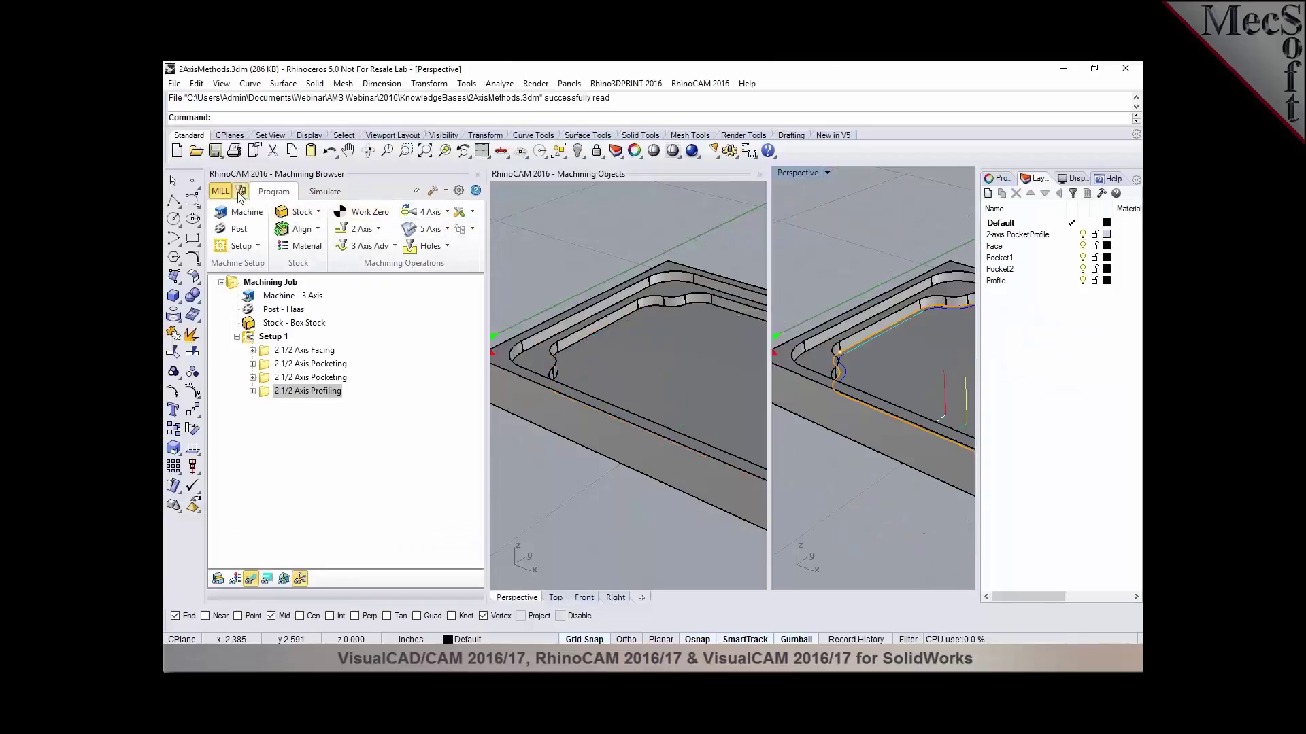
{"action": "left_click", "coordinate": [502, 212]}
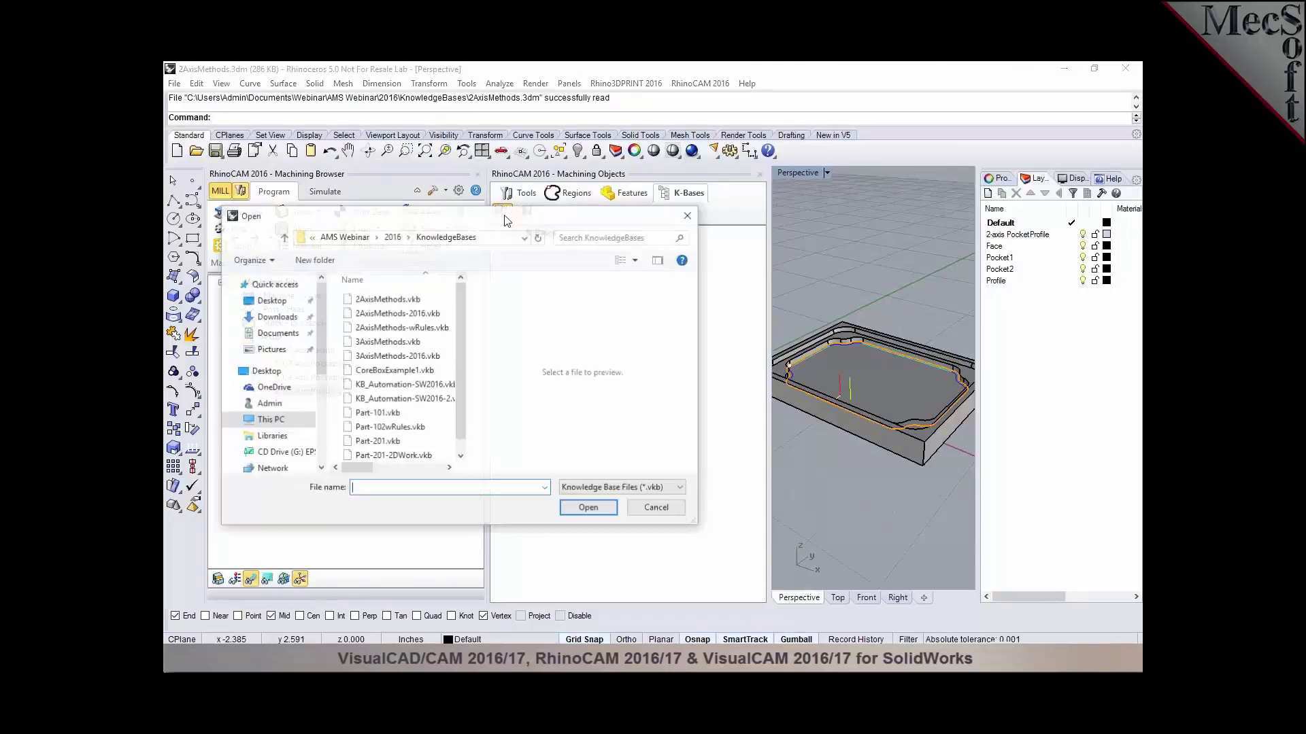
{"action": "left_click", "coordinate": [429, 302]}
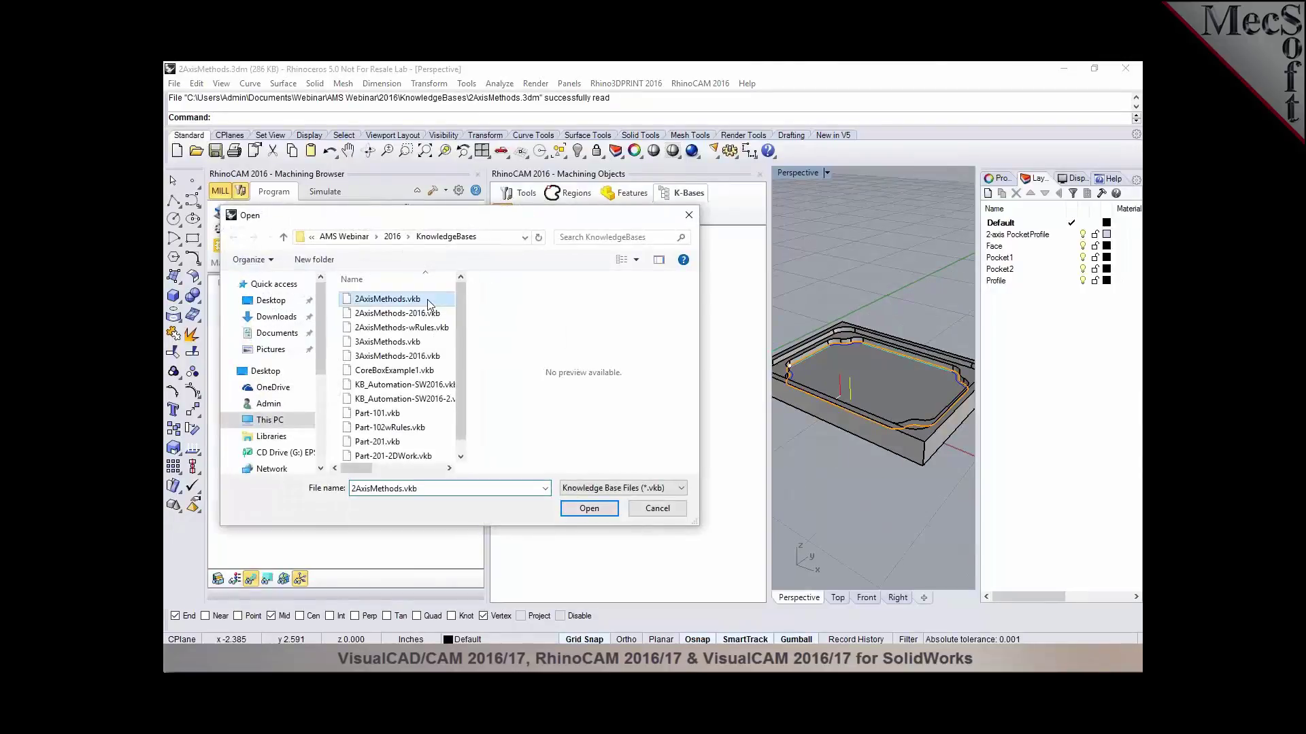
{"action": "left_click", "coordinate": [588, 509]}
{"action": "left_click", "coordinate": [705, 409]}
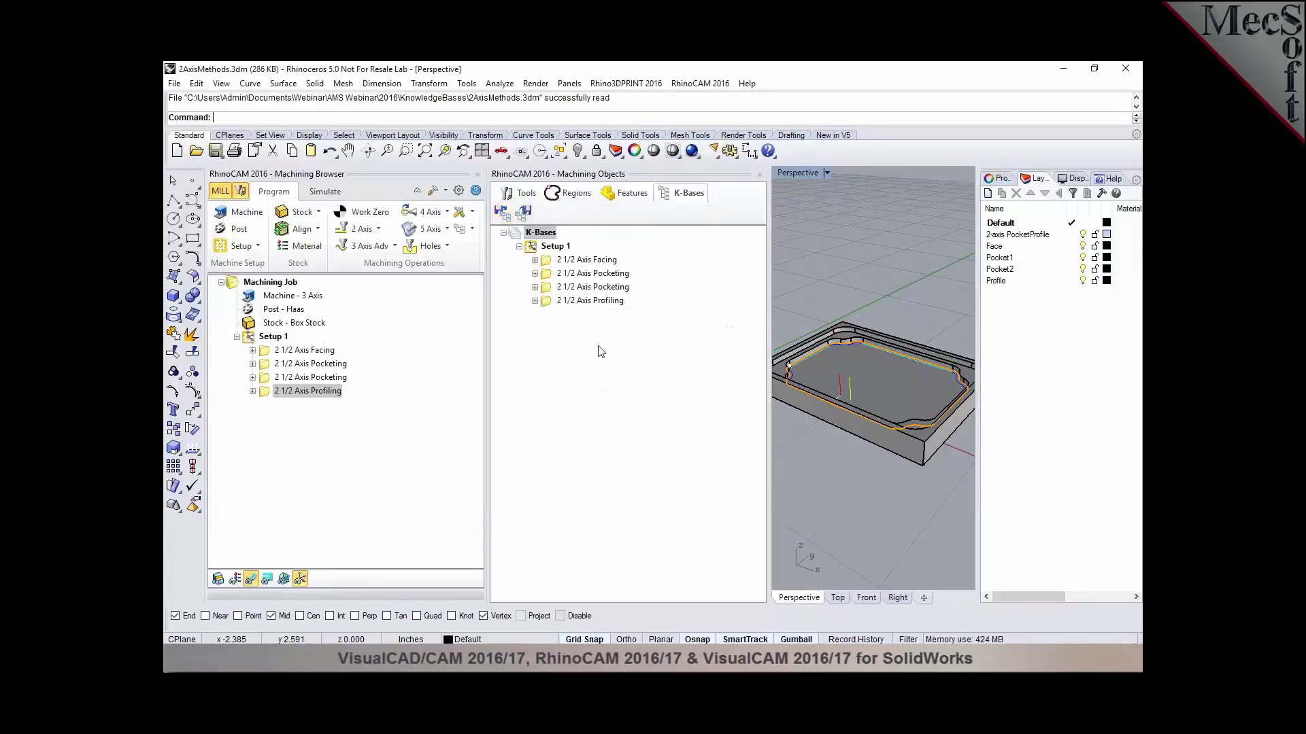
Step: Delete both 2 1/2 Axis Pocketing operations and the 2 1/2 Axis Profiling operation from the loaded knowledge base
{"action": "left_click", "coordinate": [570, 273]}
{"action": "key", "text": "Delete"}
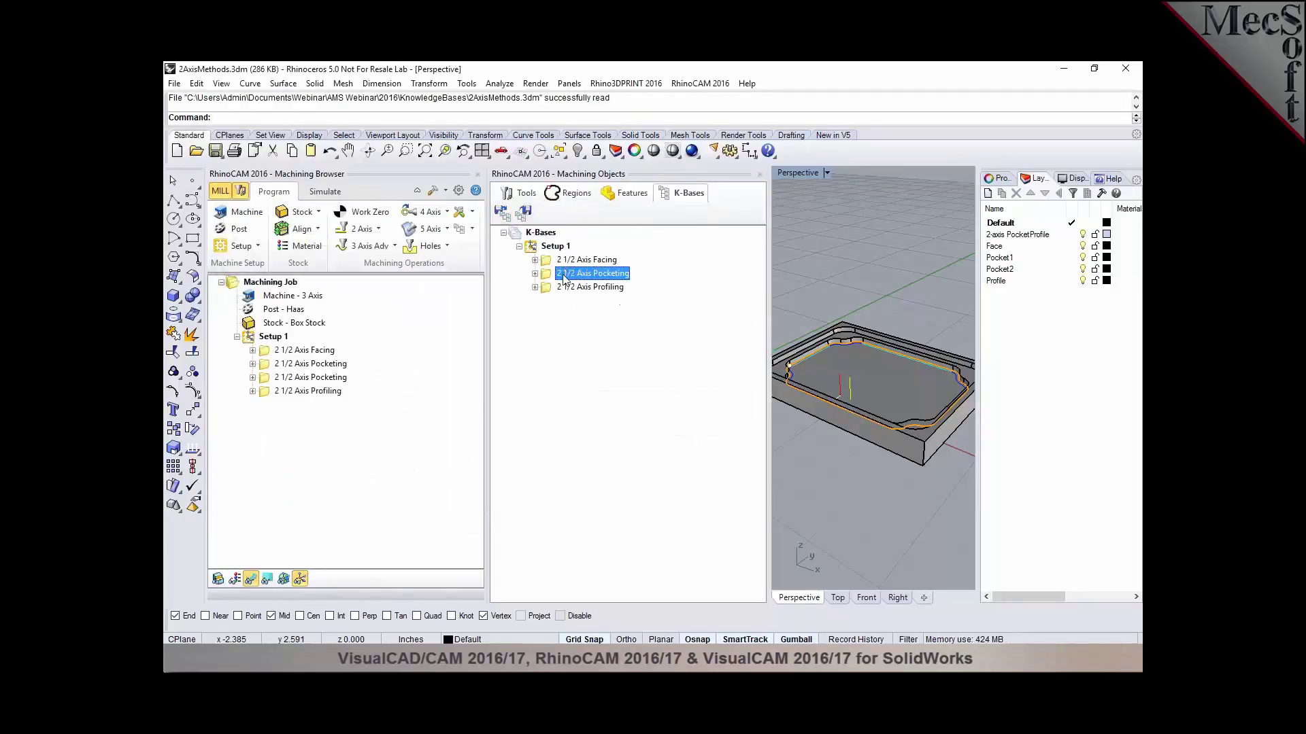
{"action": "key", "text": "Delete"}
{"action": "key", "text": "Delete"}
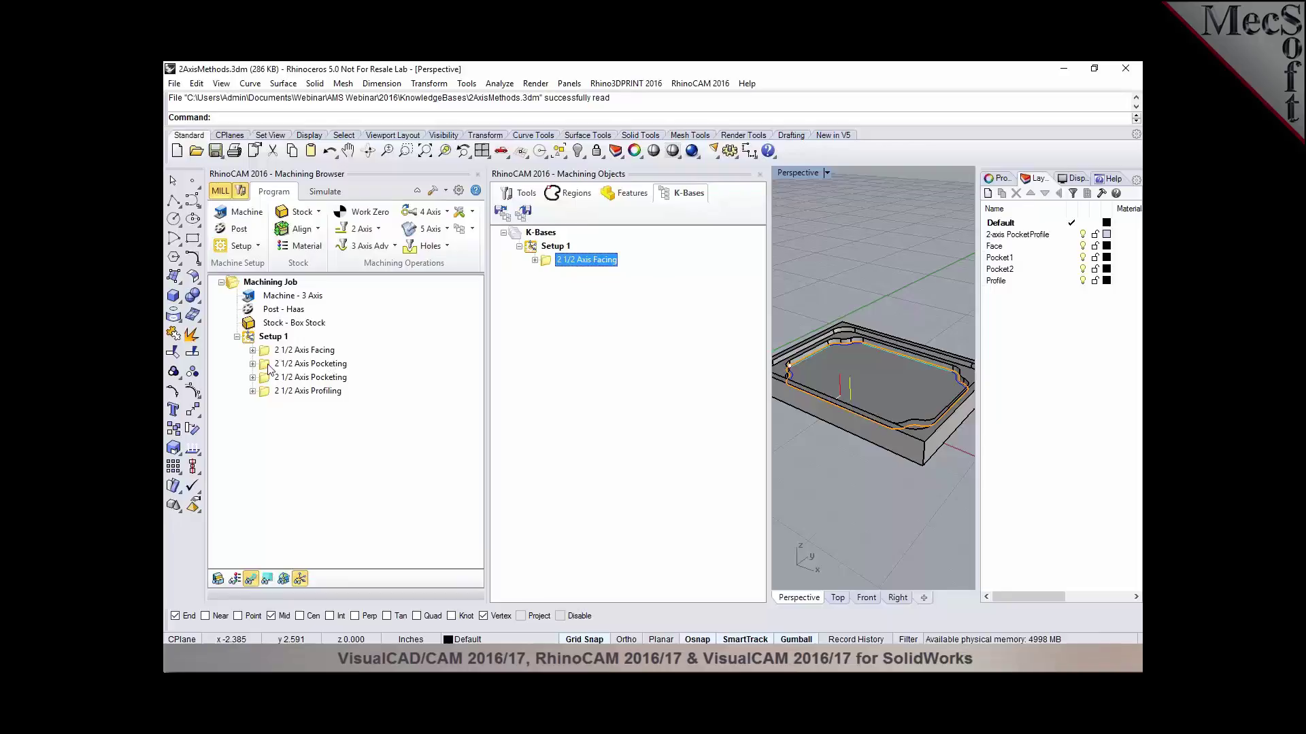
Step: Save the reduced knowledge base as 2AxisMethods-1.vkb without setting selection rules
{"action": "left_click", "coordinate": [523, 214]}
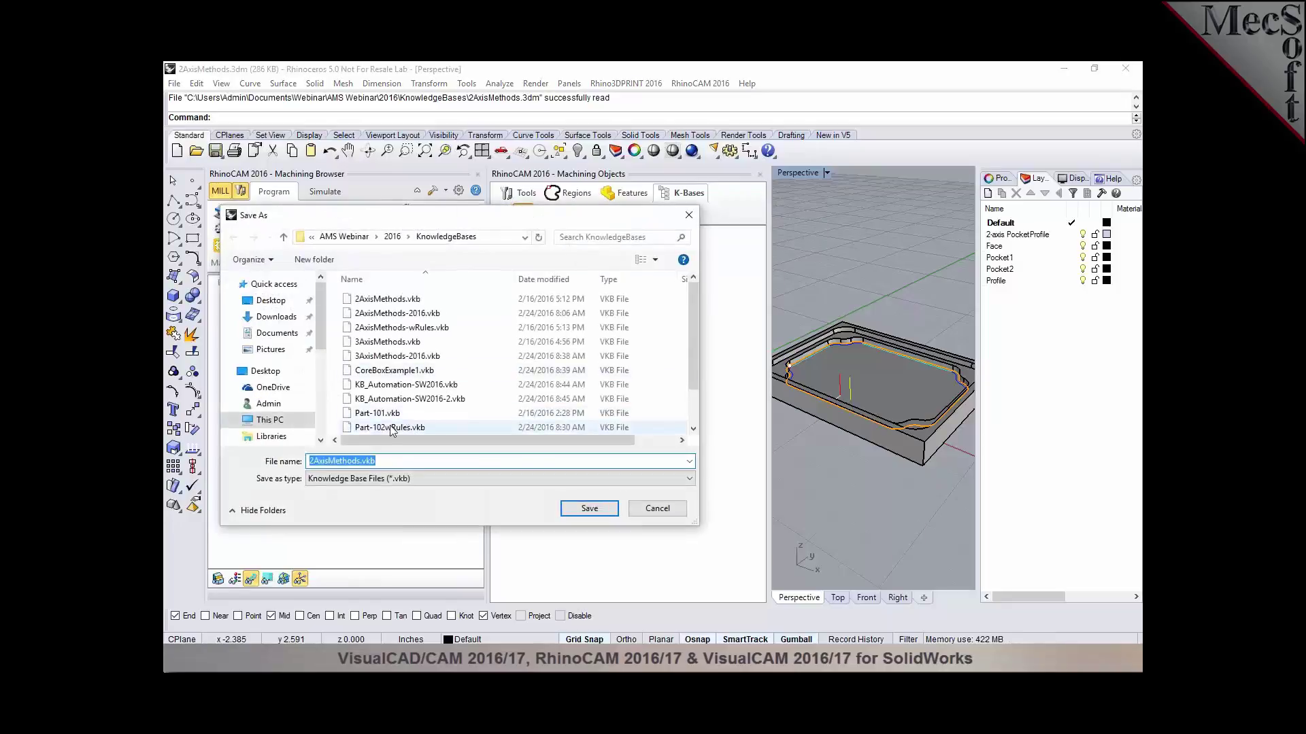
{"action": "left_click", "coordinate": [362, 461]}
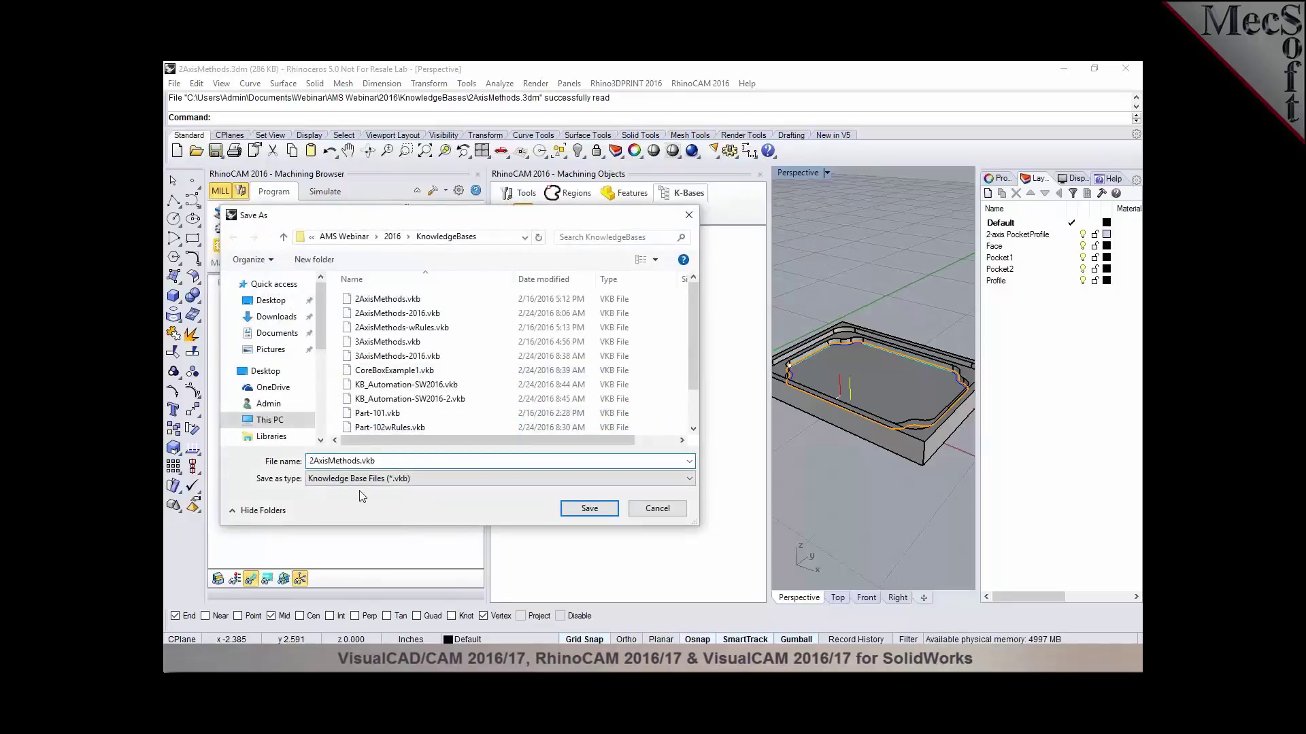
{"action": "type", "text": "-1"}
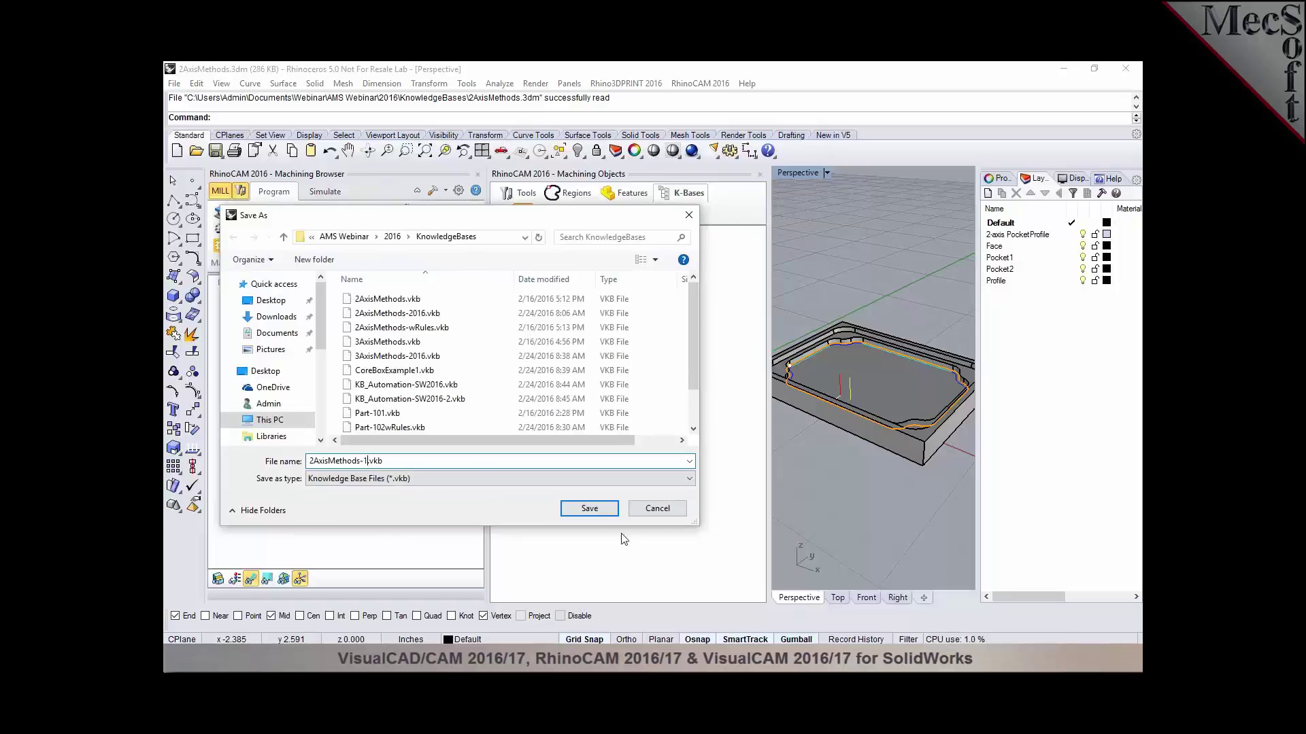
{"action": "left_click", "coordinate": [599, 513]}
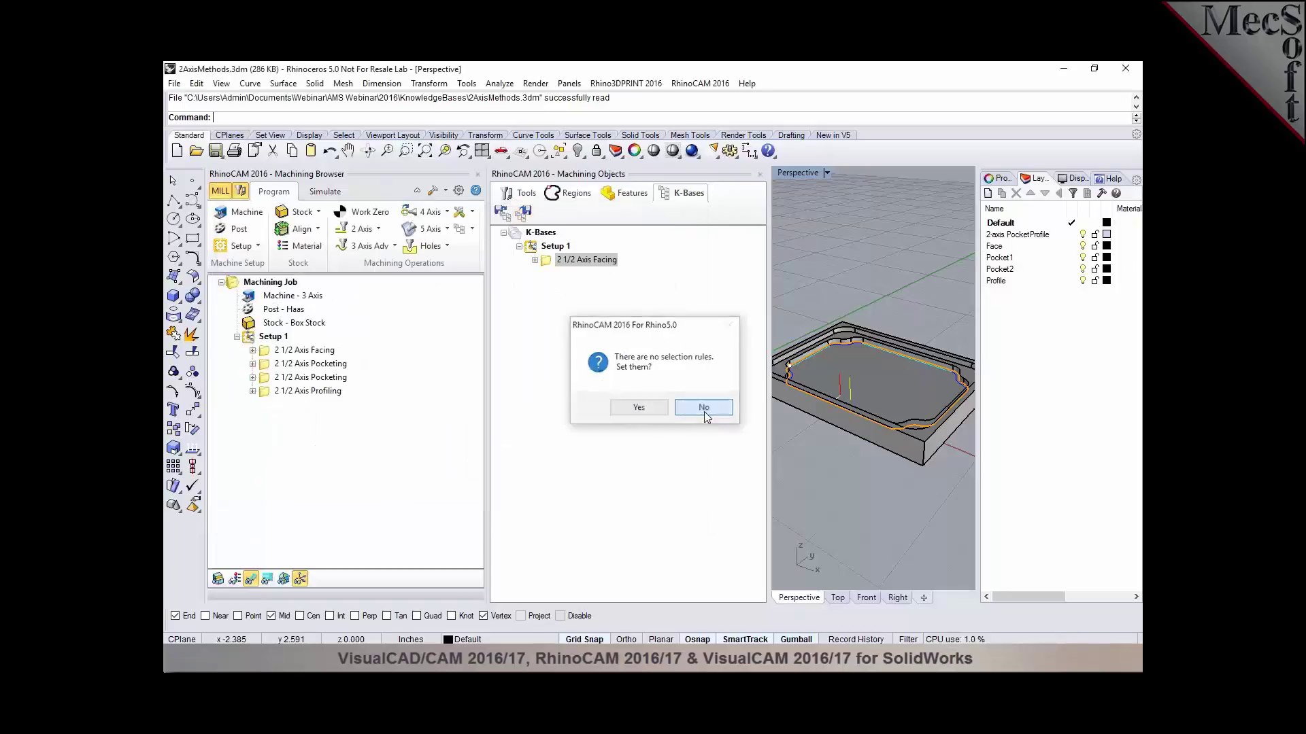
{"action": "left_click", "coordinate": [703, 408]}
Step: Load the 2AxisMethods-1.vkb knowledge base and decline setting selection rules
{"action": "left_click", "coordinate": [544, 247]}
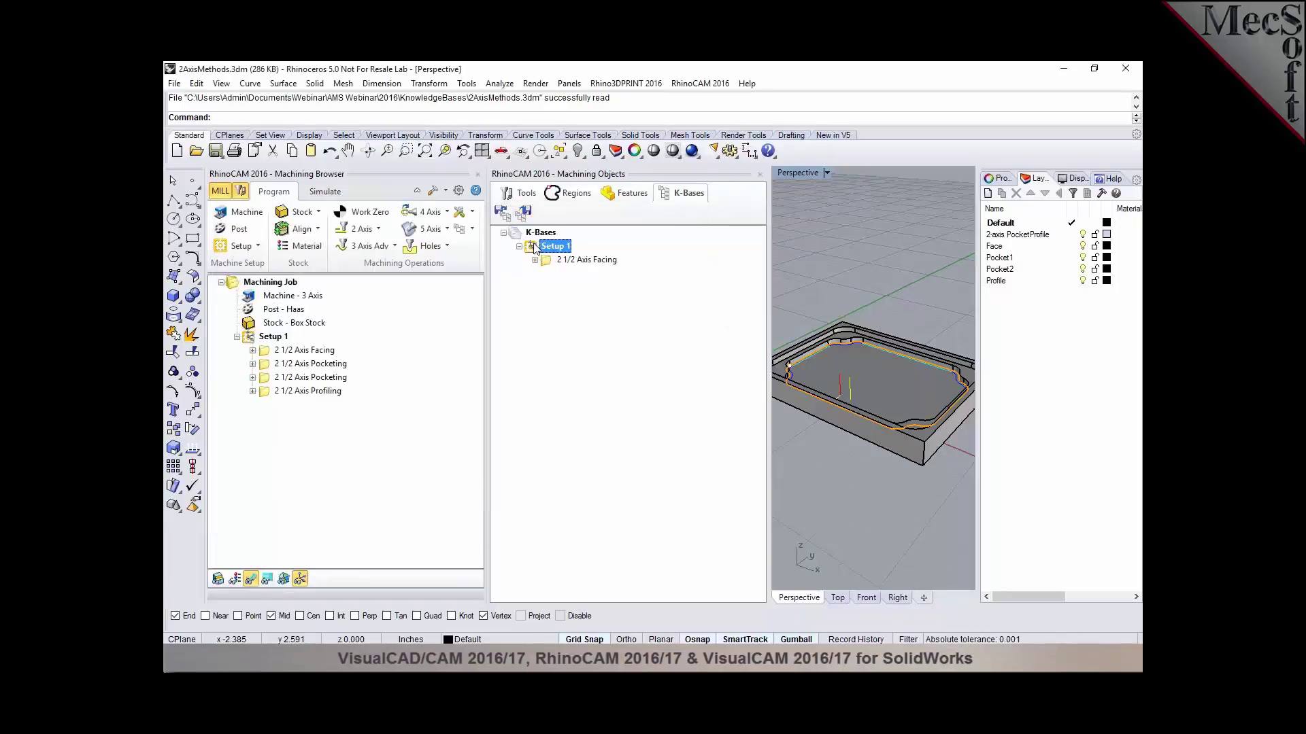
{"action": "left_click", "coordinate": [501, 214]}
{"action": "left_click", "coordinate": [391, 313]}
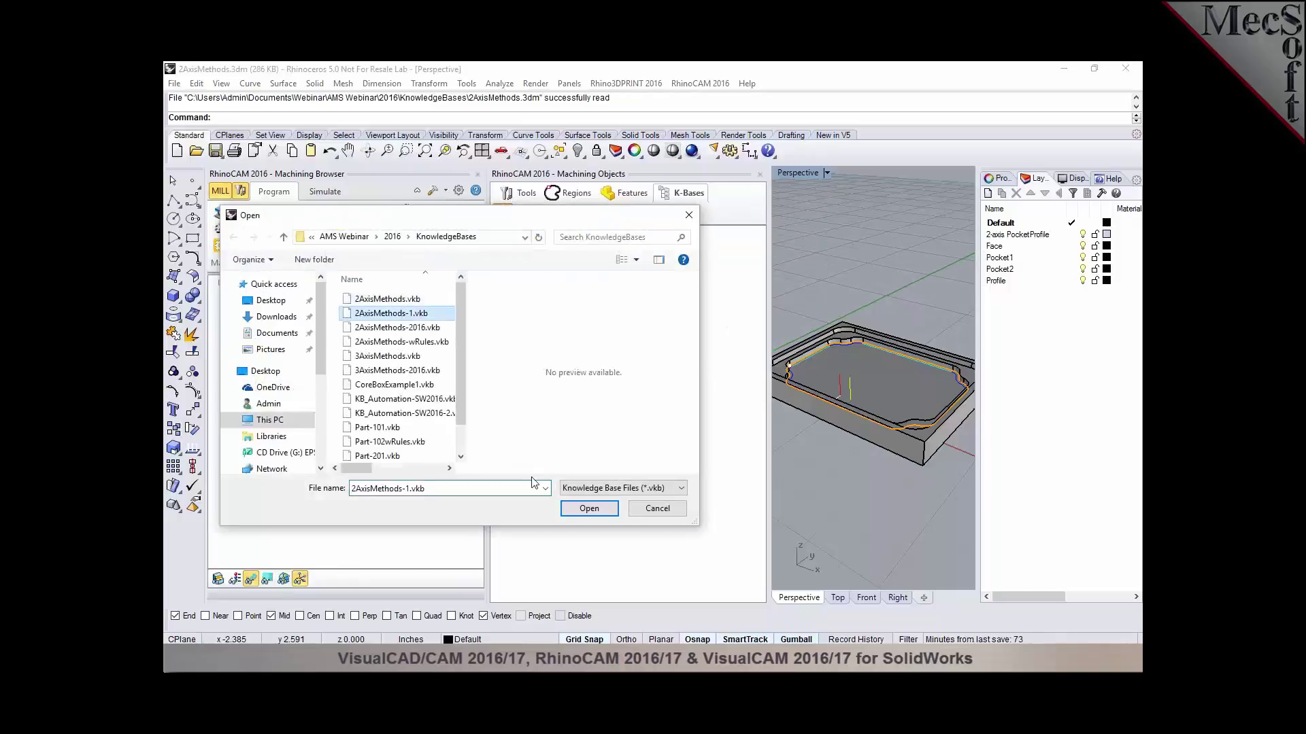
{"action": "left_click", "coordinate": [589, 510]}
{"action": "left_click", "coordinate": [707, 404]}
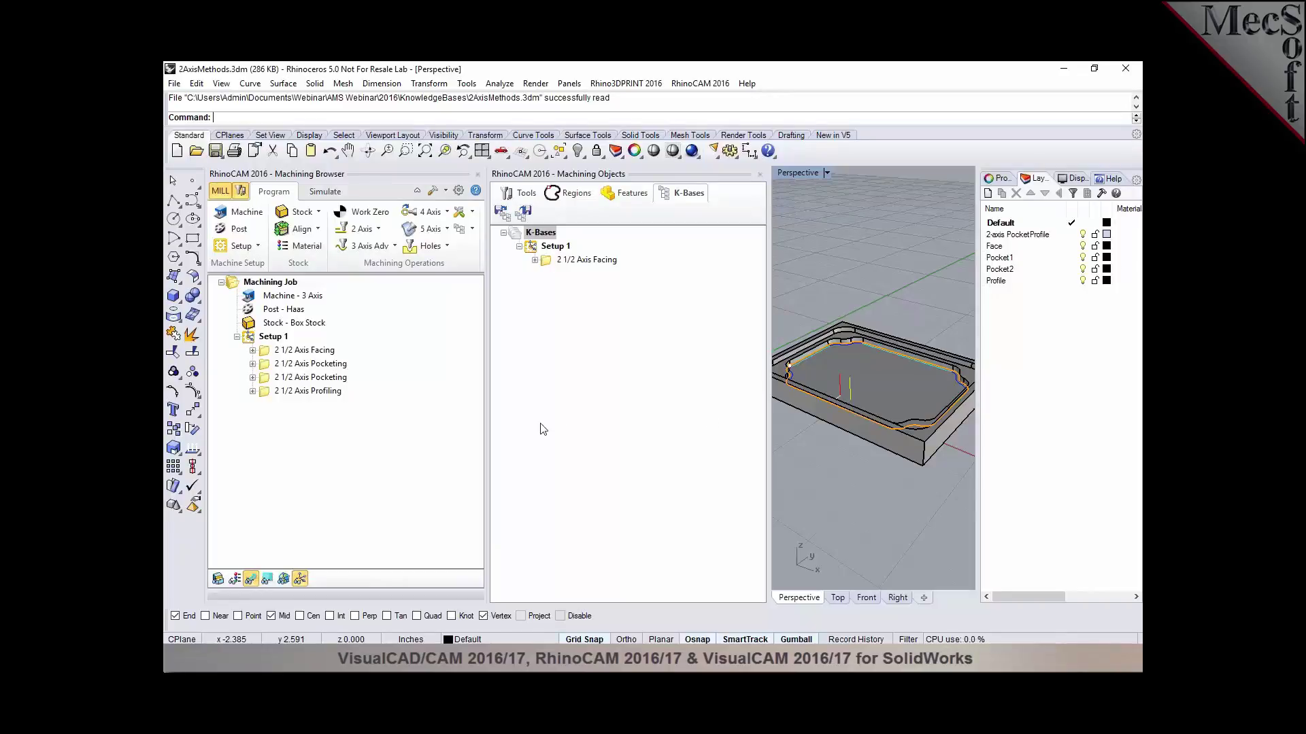
Step: Hide the Machining Objects browser and view the Work Zero settings for Setup 1 without changing them
{"action": "scroll", "coordinate": [903, 414], "scroll_direction": "down", "scroll_amount": 3}
{"action": "left_click", "coordinate": [856, 408]}
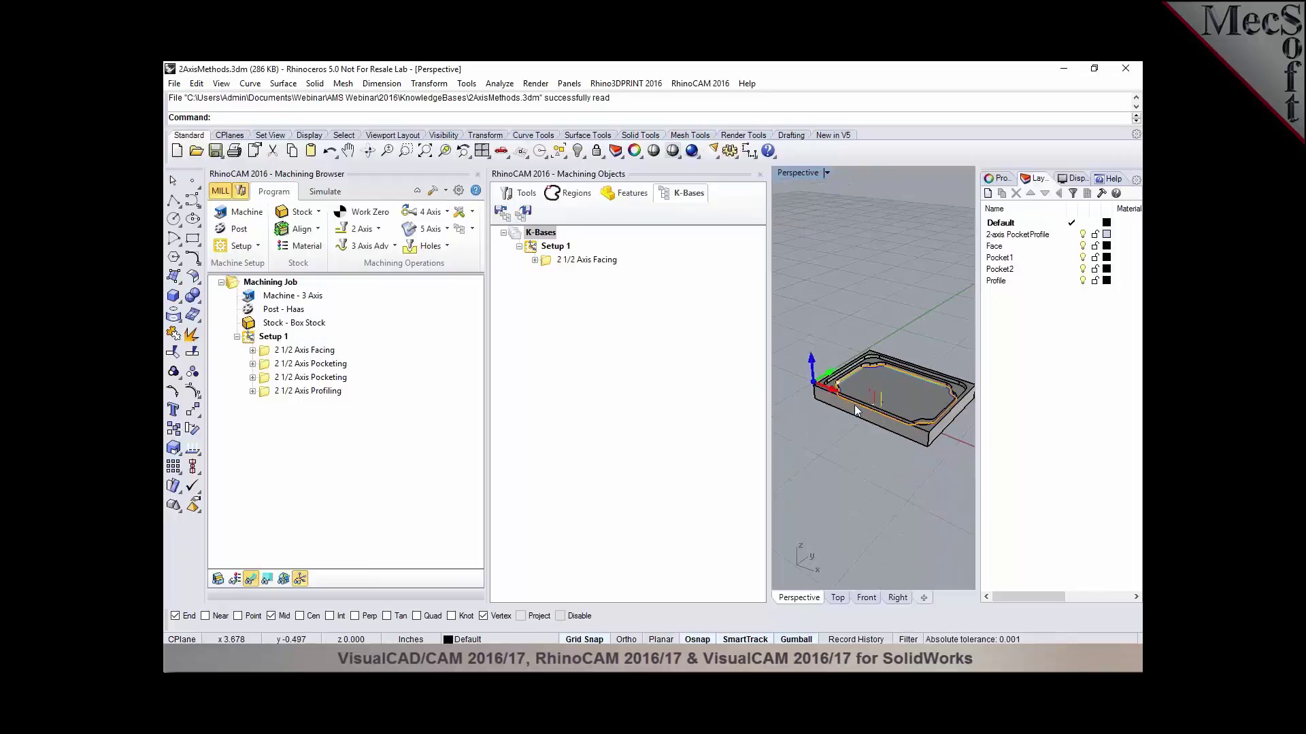
{"action": "left_click", "coordinate": [266, 338]}
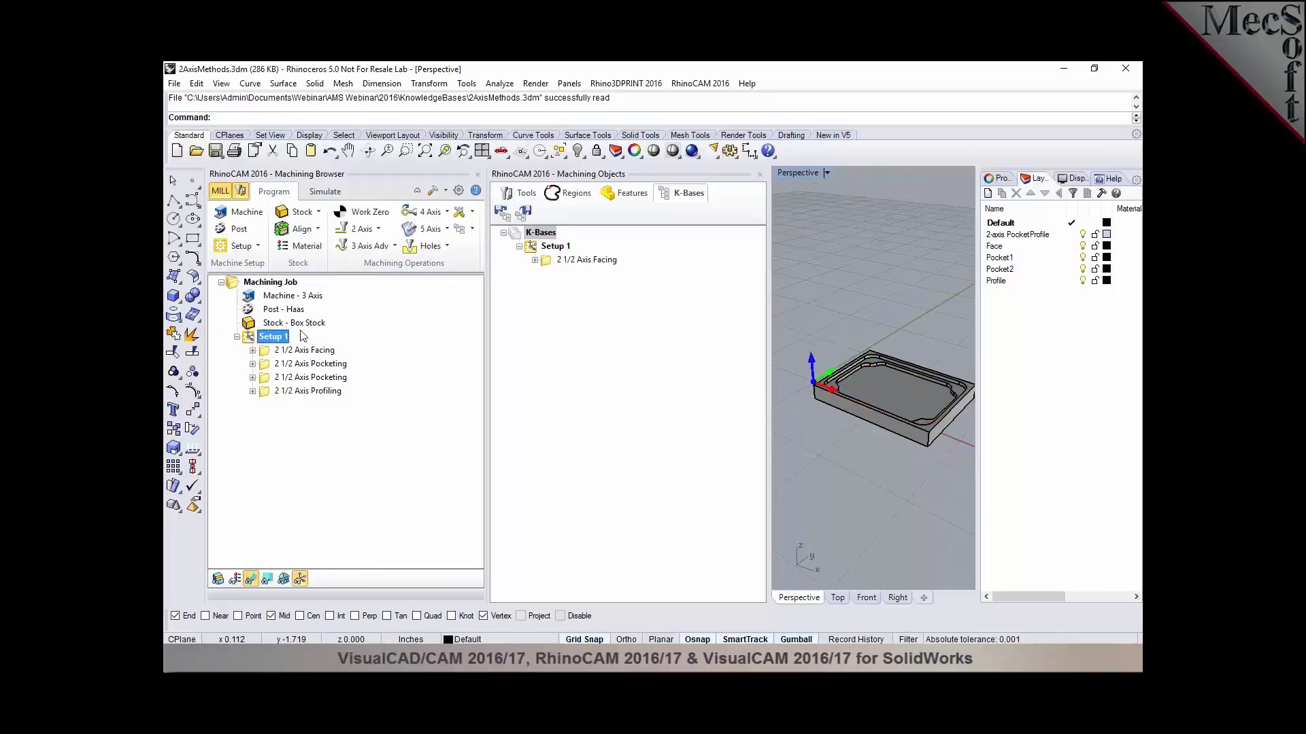
{"action": "left_click", "coordinate": [760, 176]}
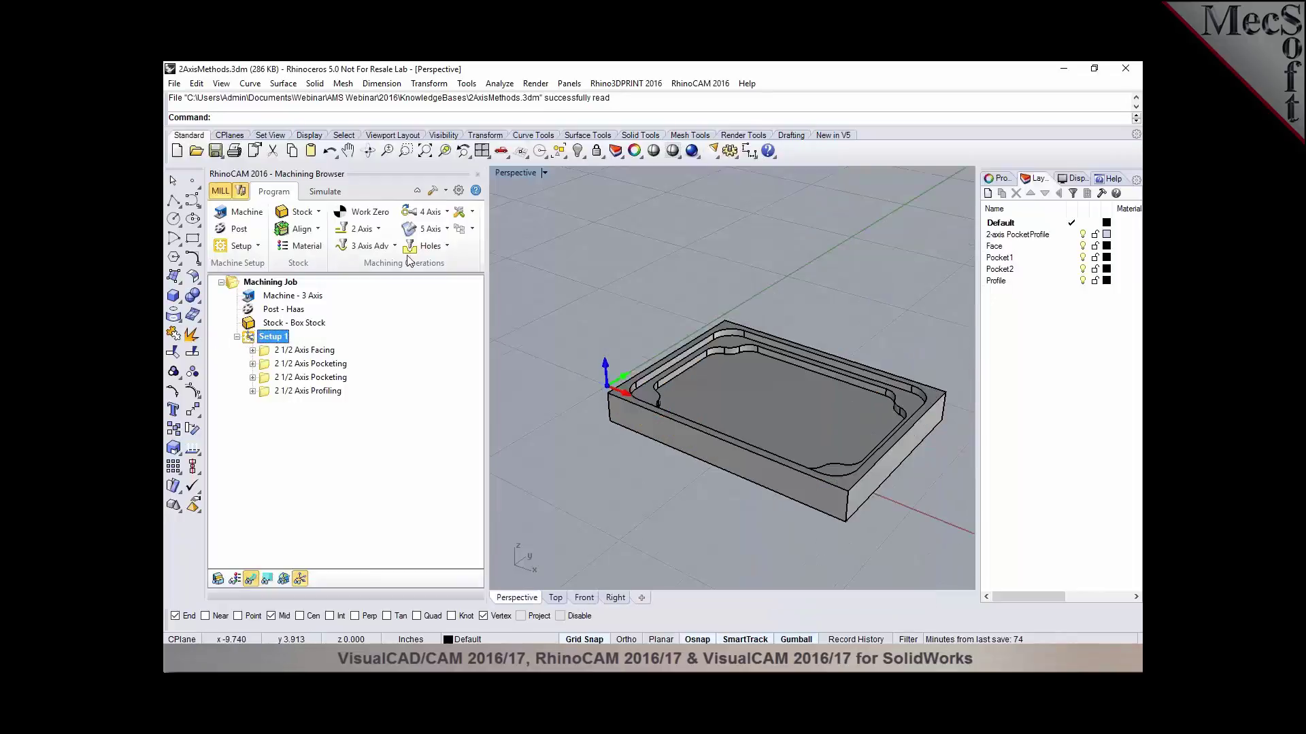
{"action": "left_click", "coordinate": [364, 212]}
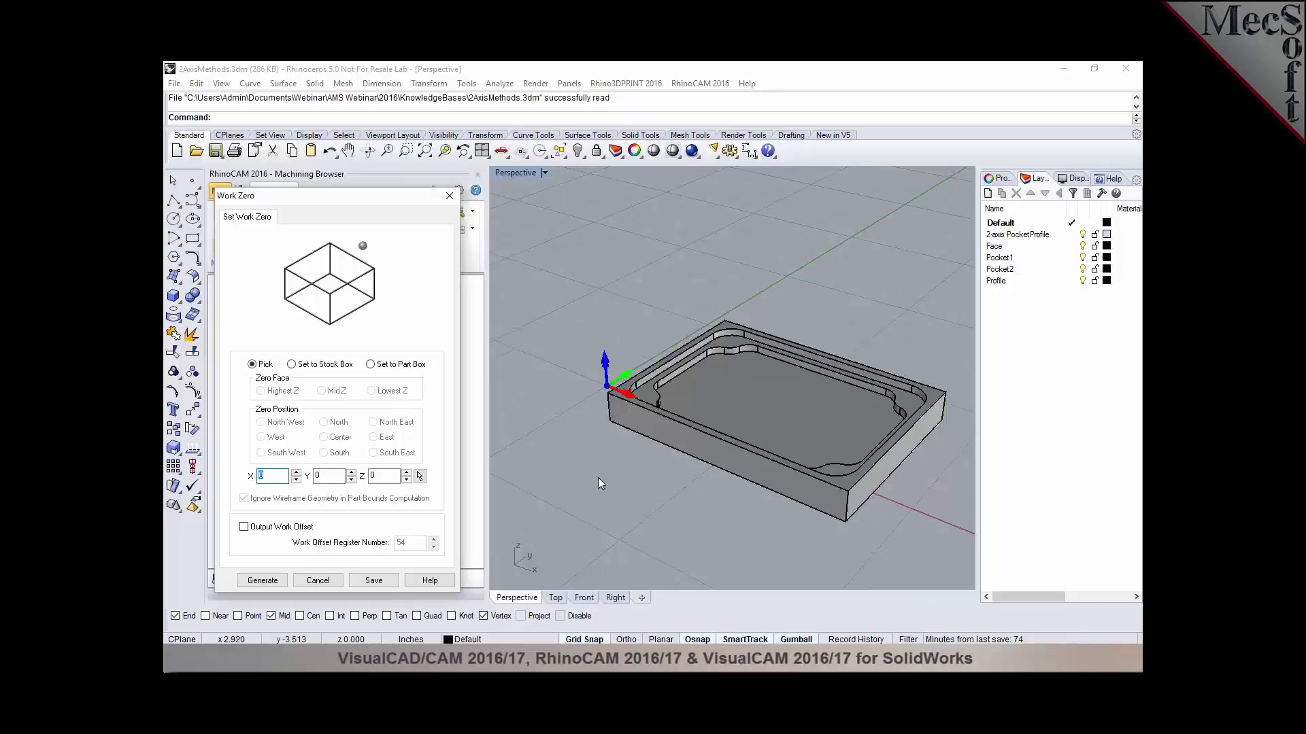
{"action": "left_click", "coordinate": [319, 580]}
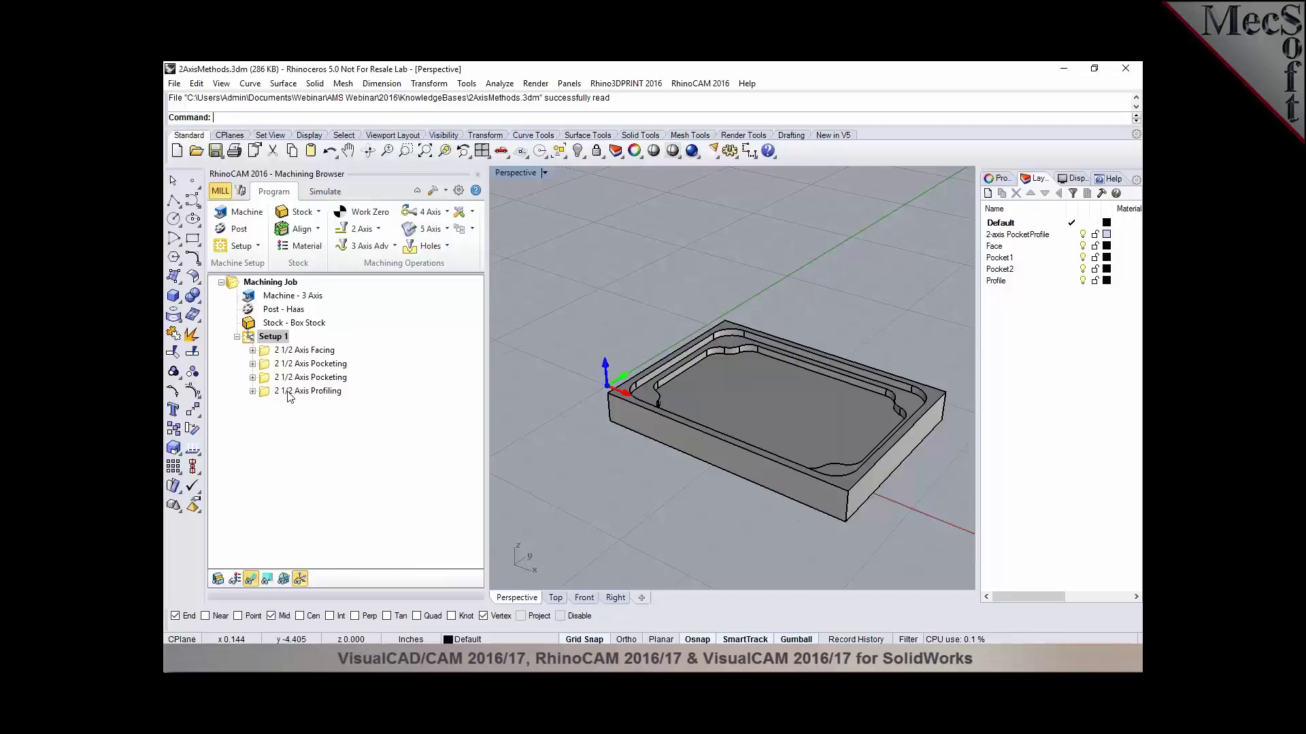
Step: View the properties of the 2 1/2 Axis Facing operation, including its Comments to Output, without making changes
{"action": "left_click", "coordinate": [264, 351]}
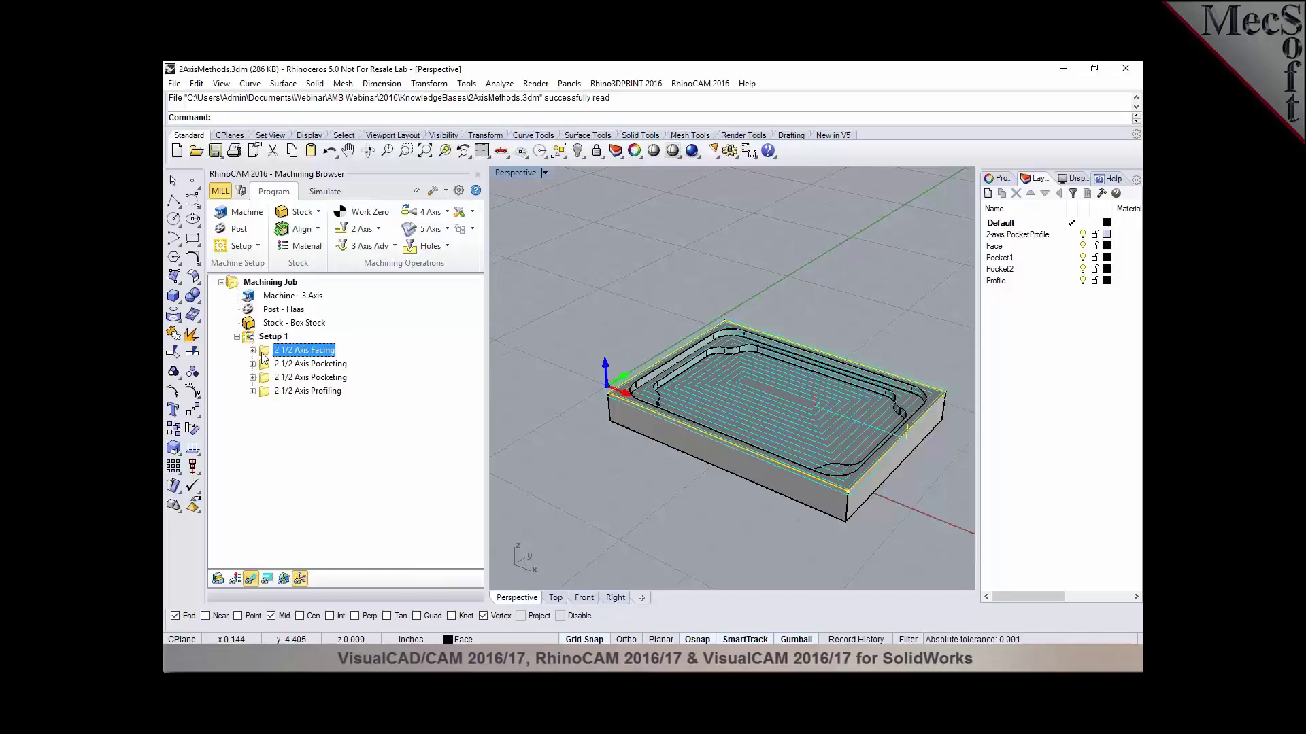
{"action": "right_click", "coordinate": [262, 354]}
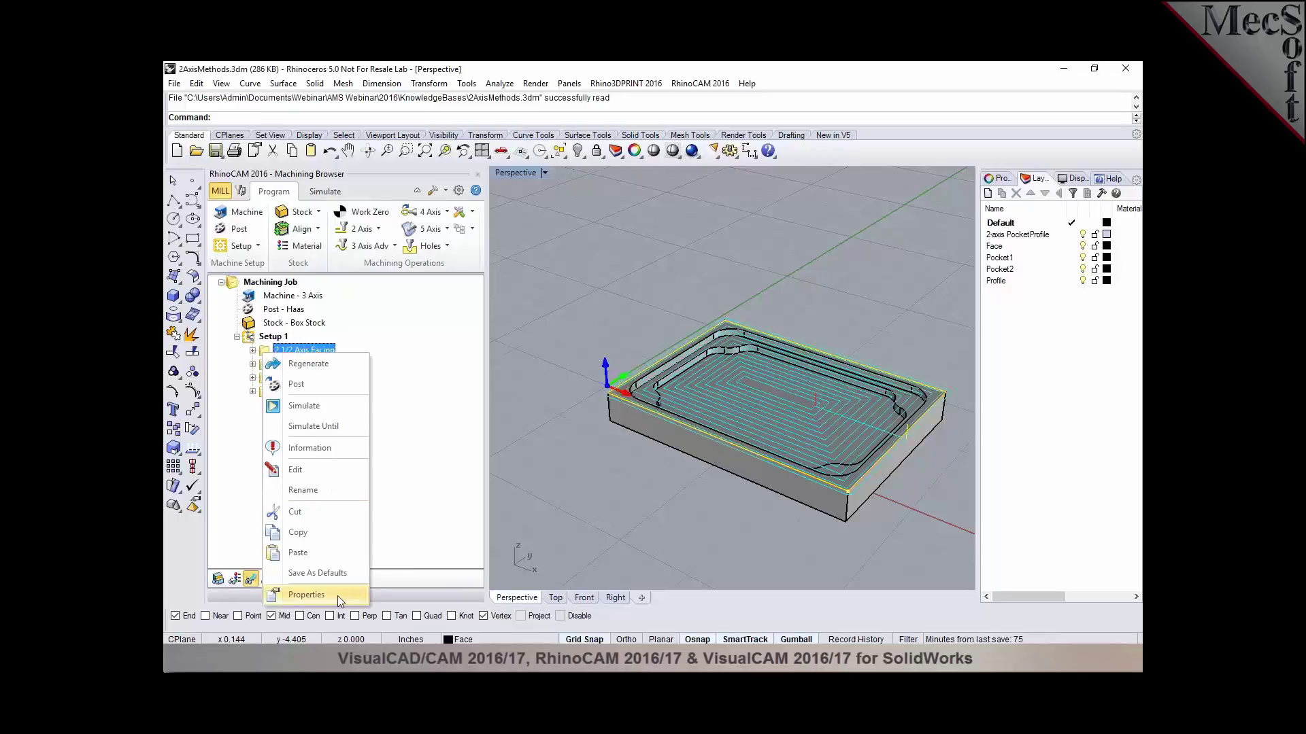
{"action": "left_click", "coordinate": [337, 596]}
{"action": "left_click", "coordinate": [608, 333]}
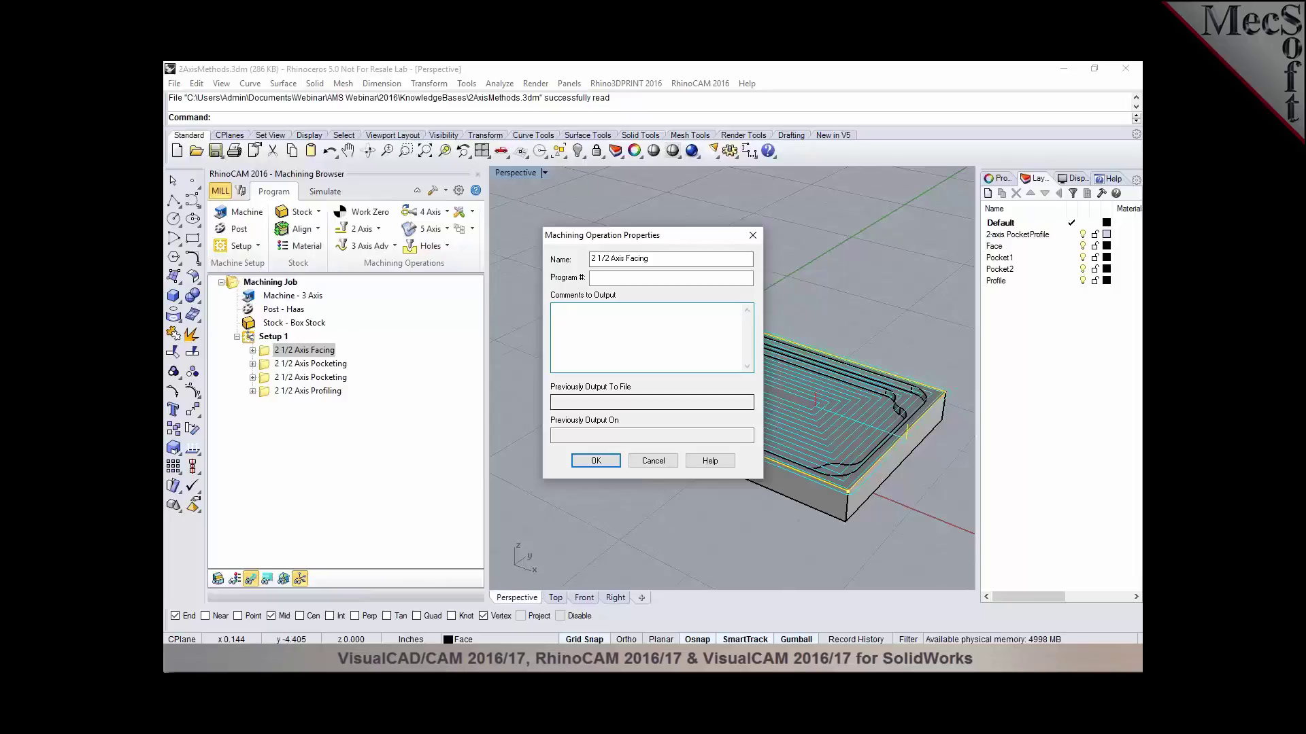
{"action": "left_click", "coordinate": [653, 461]}
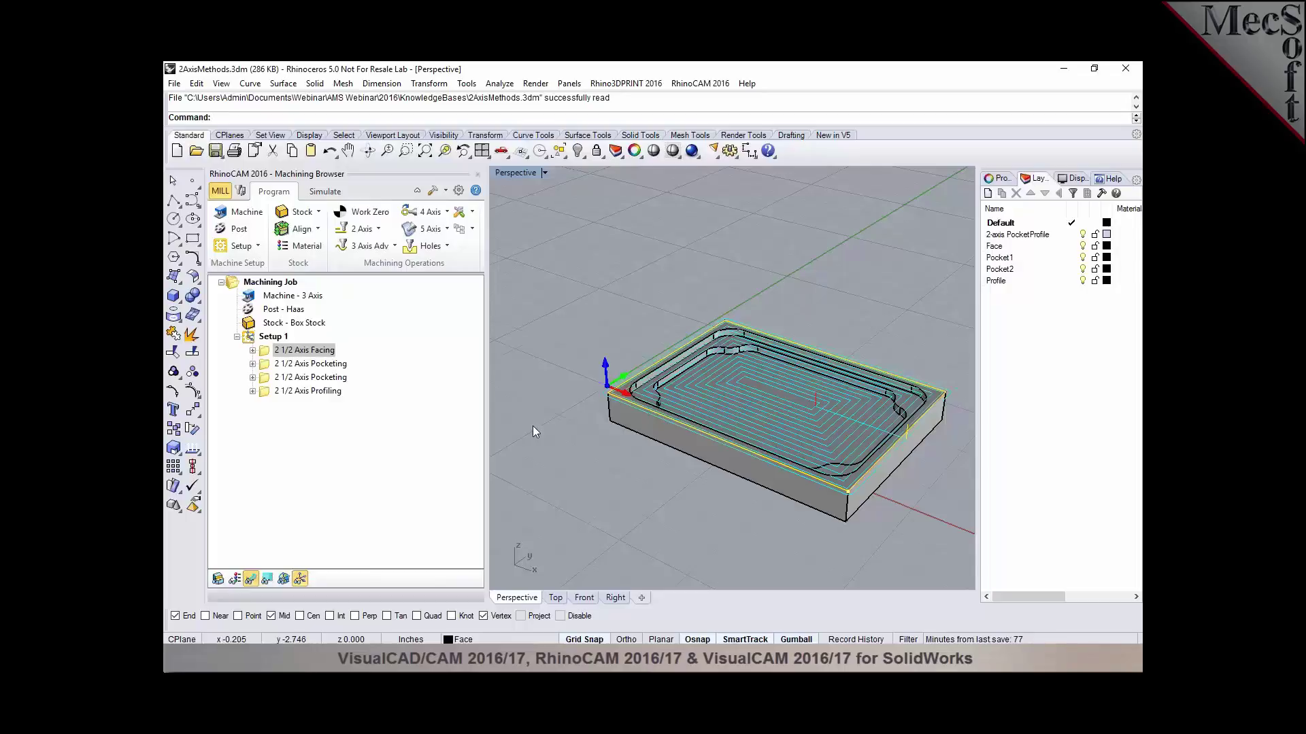
Step: Compare the toolpaths of the two 2 1/2 Axis Pocketing operations and check the options for saving operations to a knowledge base
{"action": "left_click", "coordinate": [326, 365]}
{"action": "right_click", "coordinate": [328, 365]}
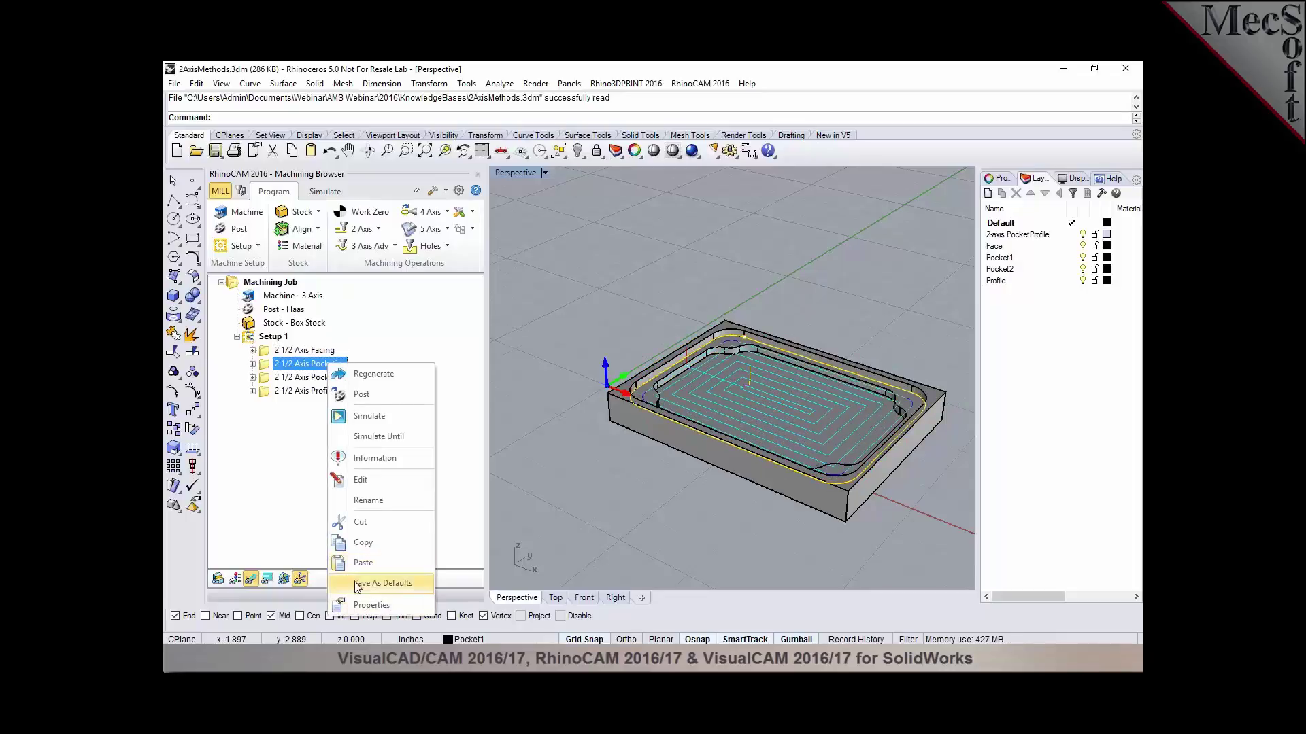
{"action": "left_click", "coordinate": [289, 381]}
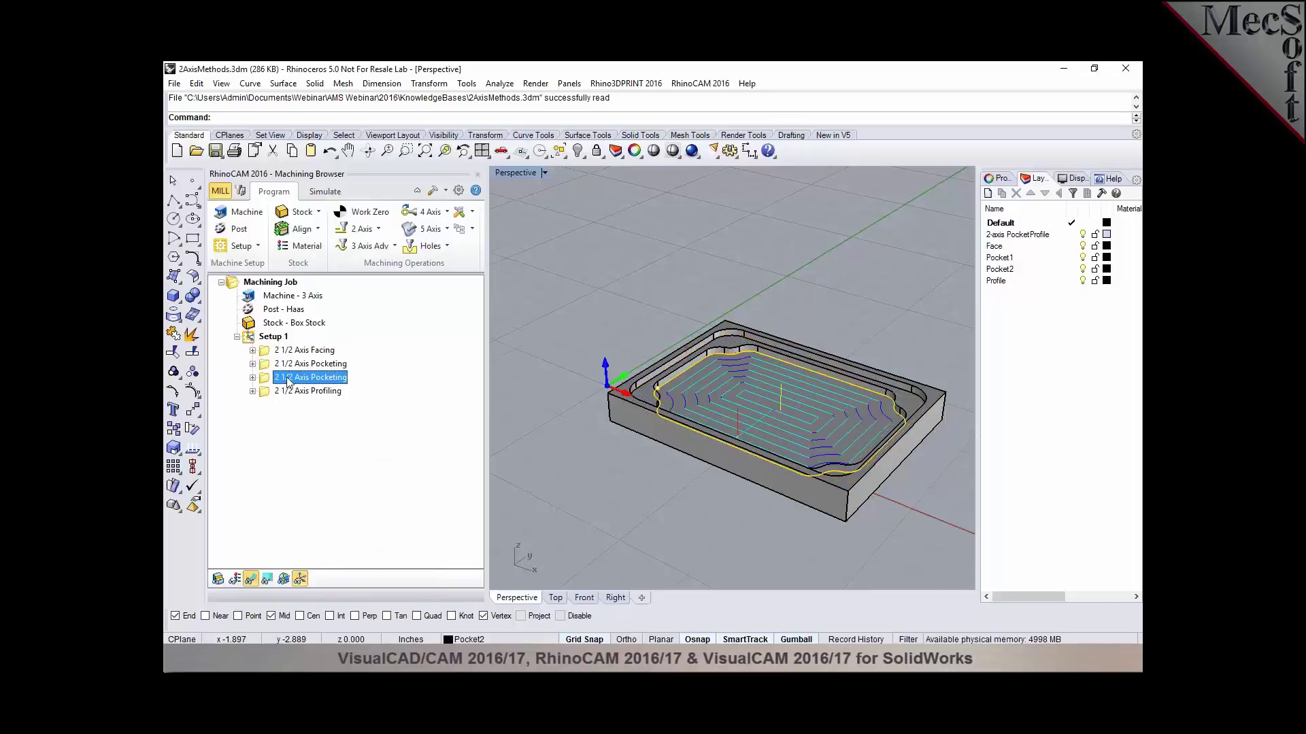
{"action": "right_click", "coordinate": [288, 382]}
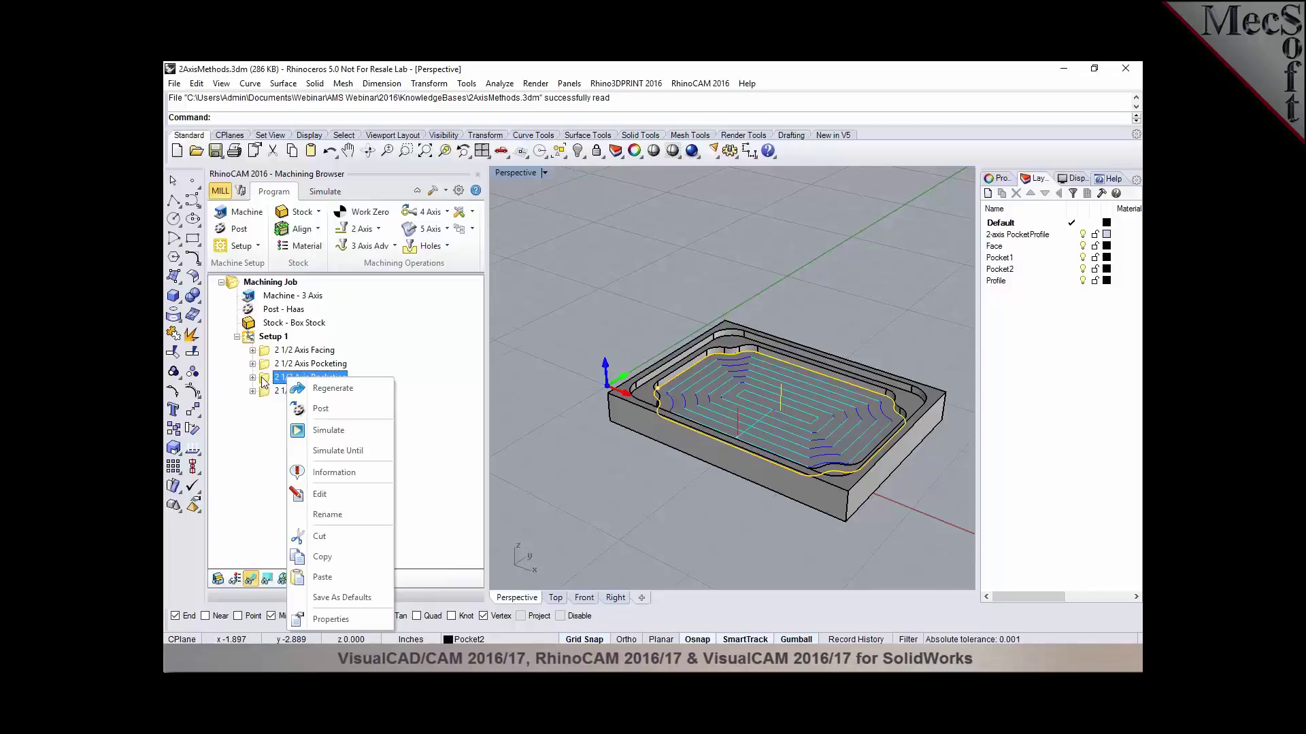
{"action": "left_click", "coordinate": [355, 353]}
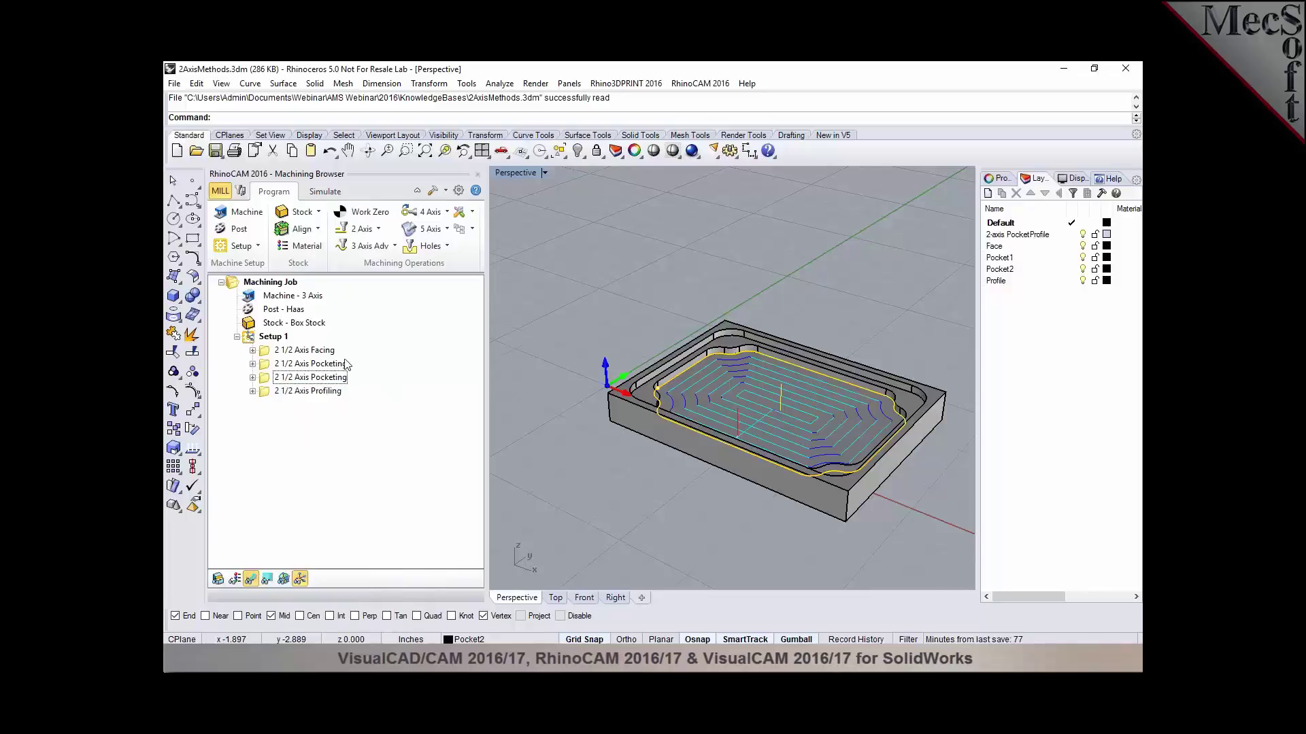
{"action": "left_click", "coordinate": [340, 368]}
{"action": "left_click", "coordinate": [337, 381]}
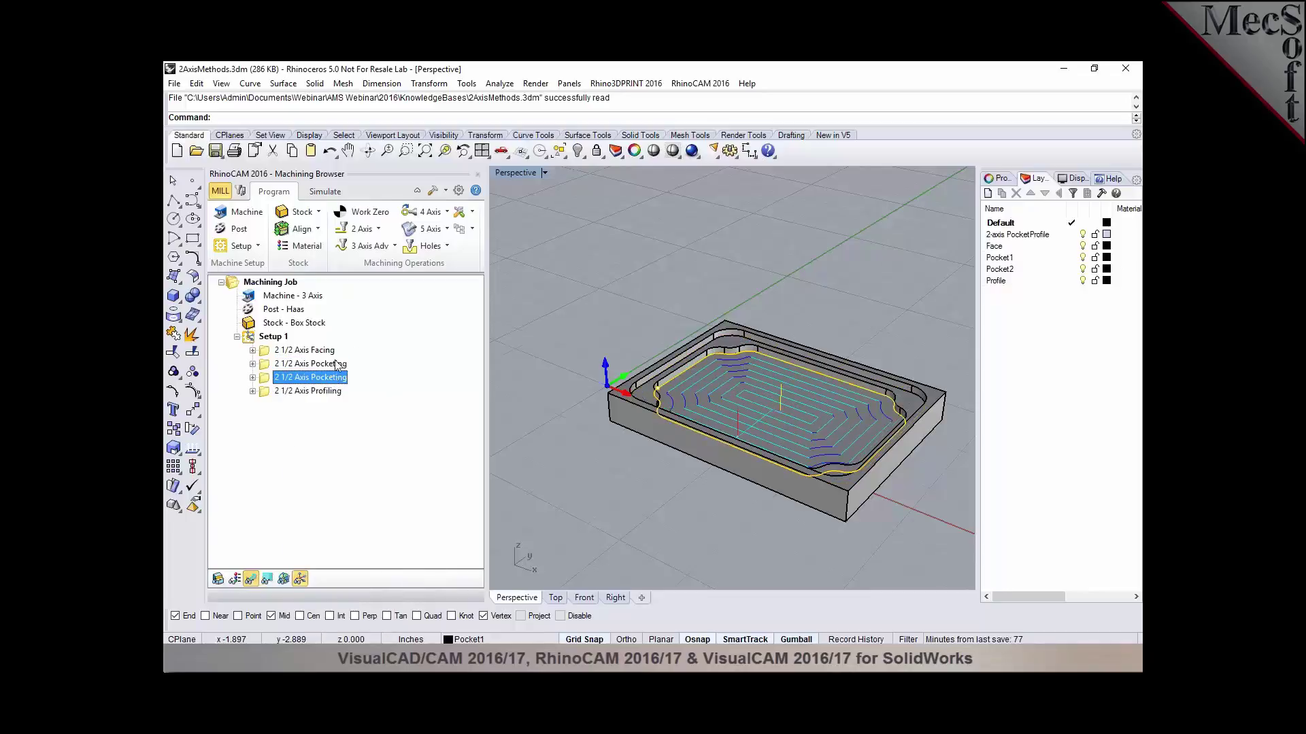
{"action": "left_click", "coordinate": [472, 229]}
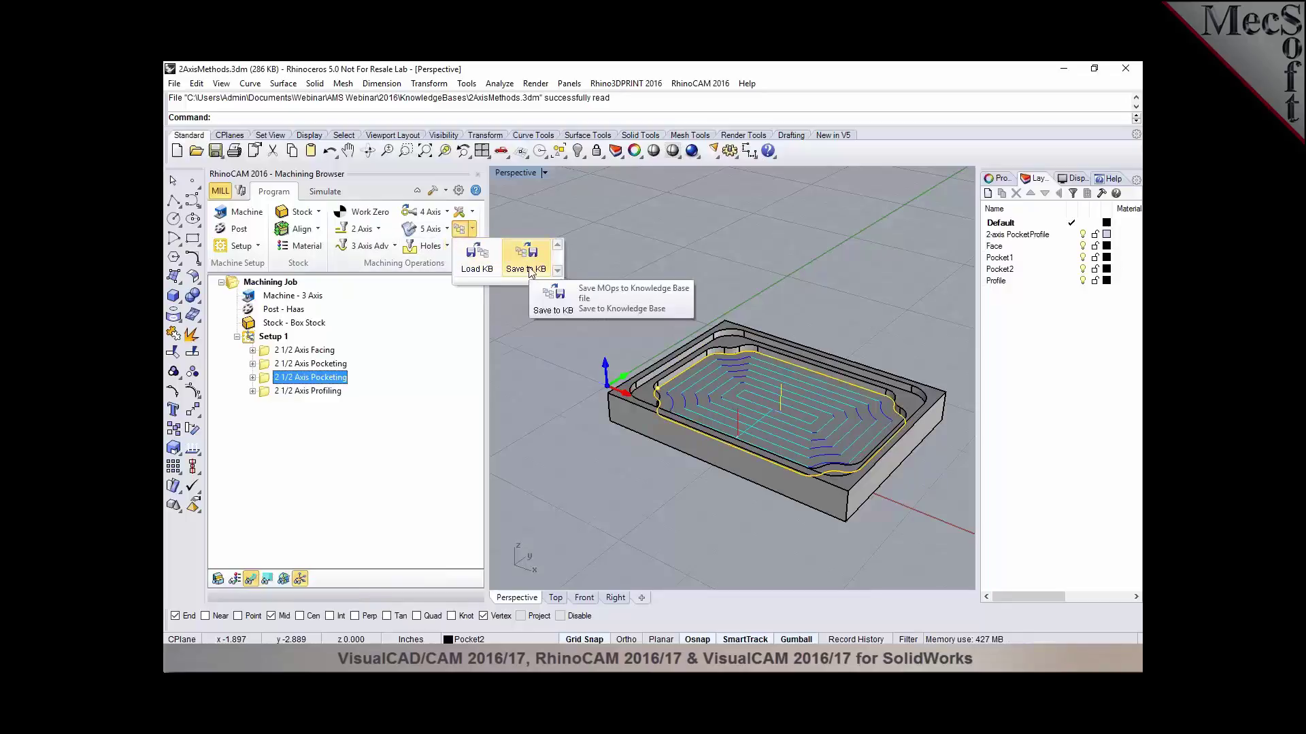
{"action": "left_click", "coordinate": [515, 325]}
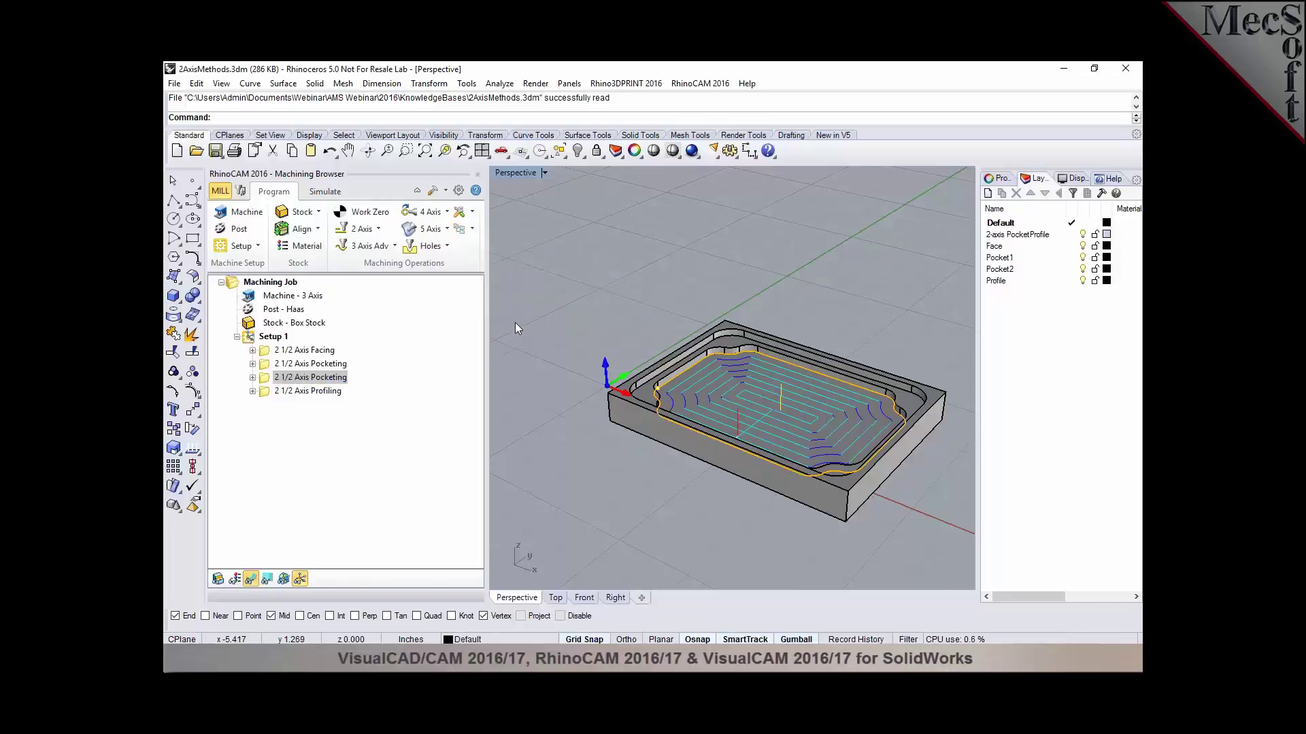
Step: Rename the first 2 1/2 Axis Pocketing operation as Pocket 1 and the second as Pocket 2
{"action": "left_click", "coordinate": [333, 368]}
{"action": "left_click", "coordinate": [335, 367]}
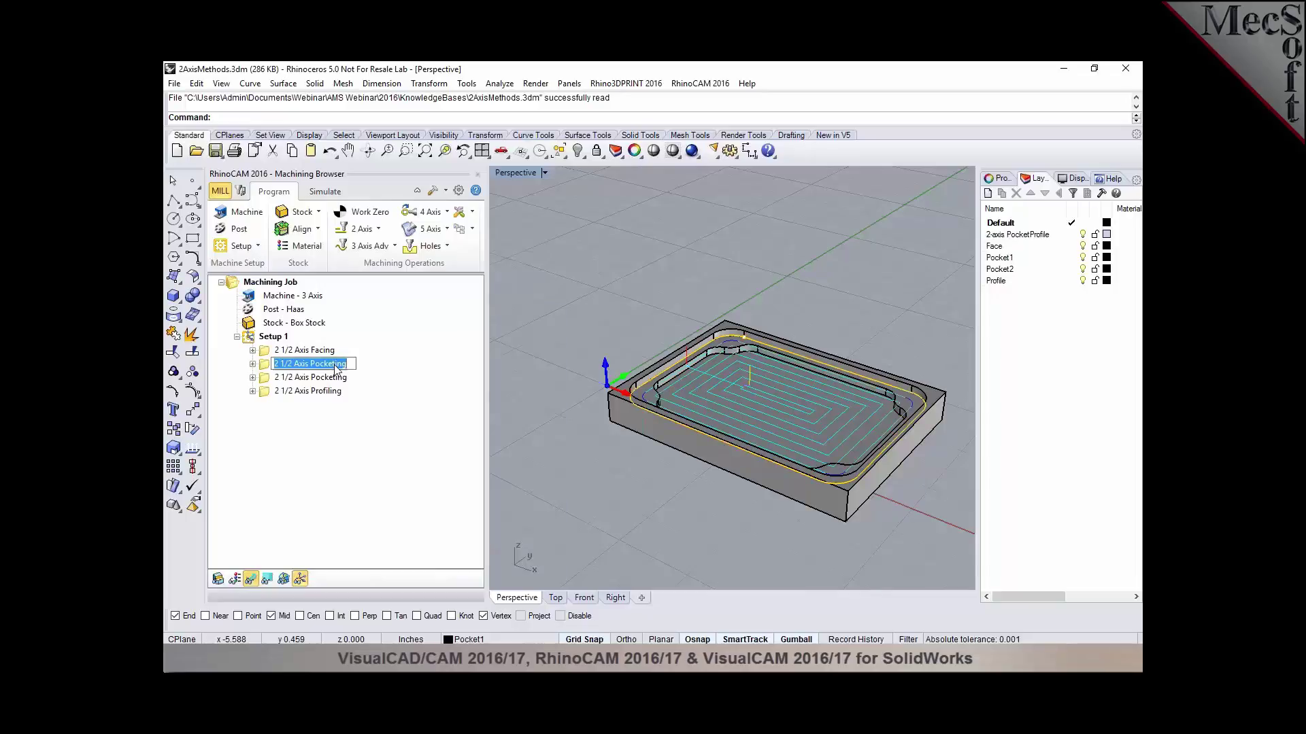
{"action": "key", "text": "BackSpace"}
{"action": "type", "text": "Pocket 1"}
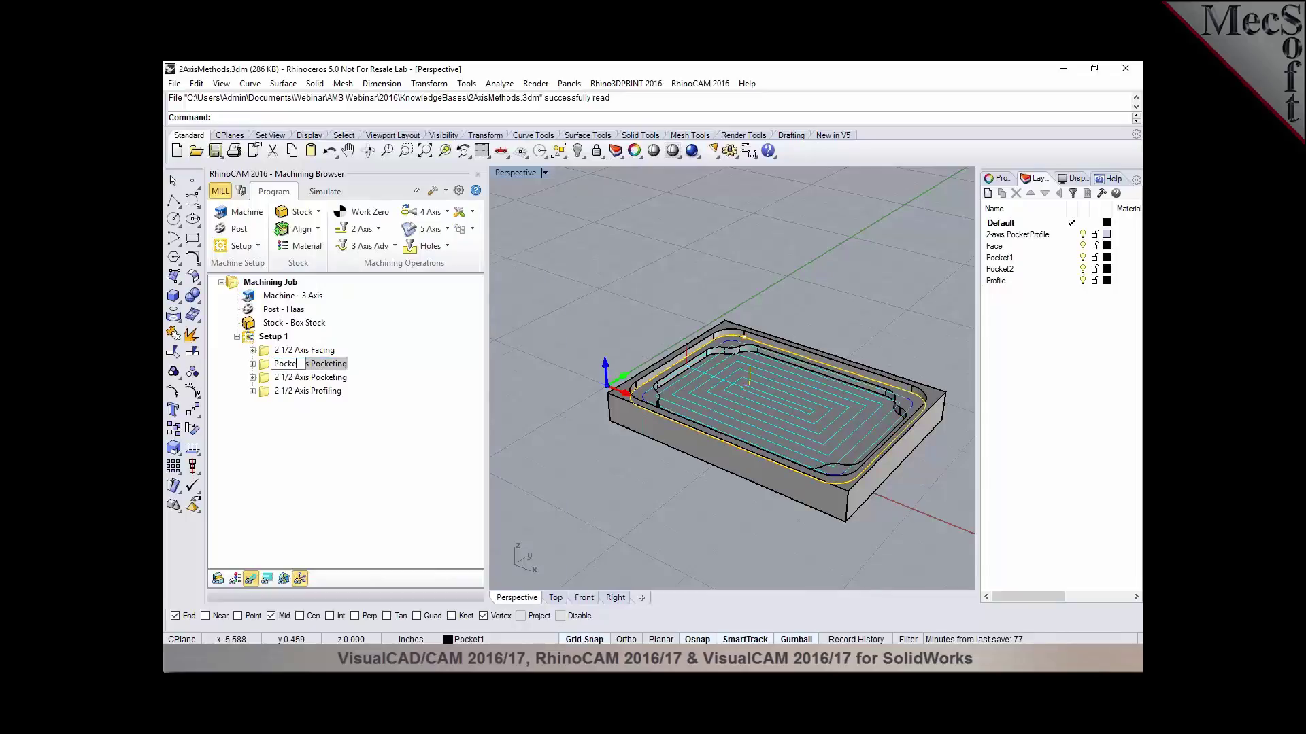
{"action": "left_click", "coordinate": [274, 380]}
{"action": "left_click", "coordinate": [308, 383]}
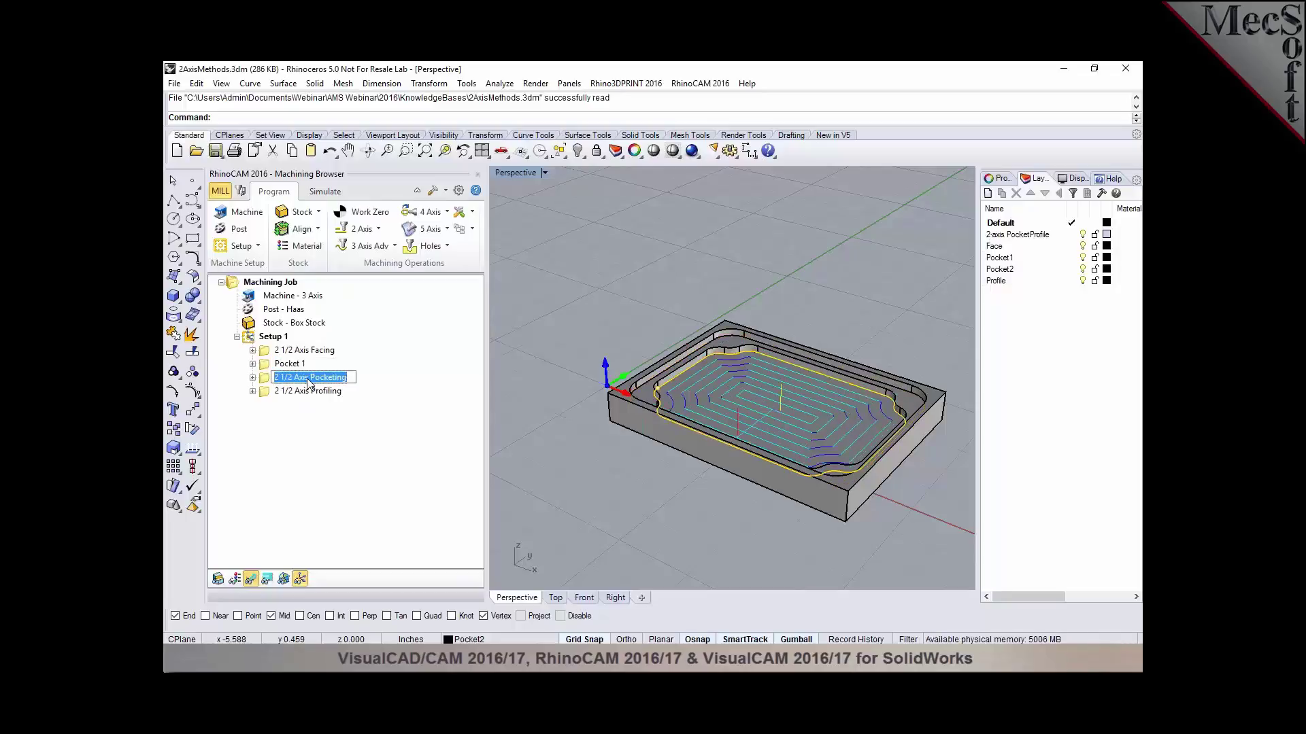
{"action": "type", "text": "Pocket 2"}
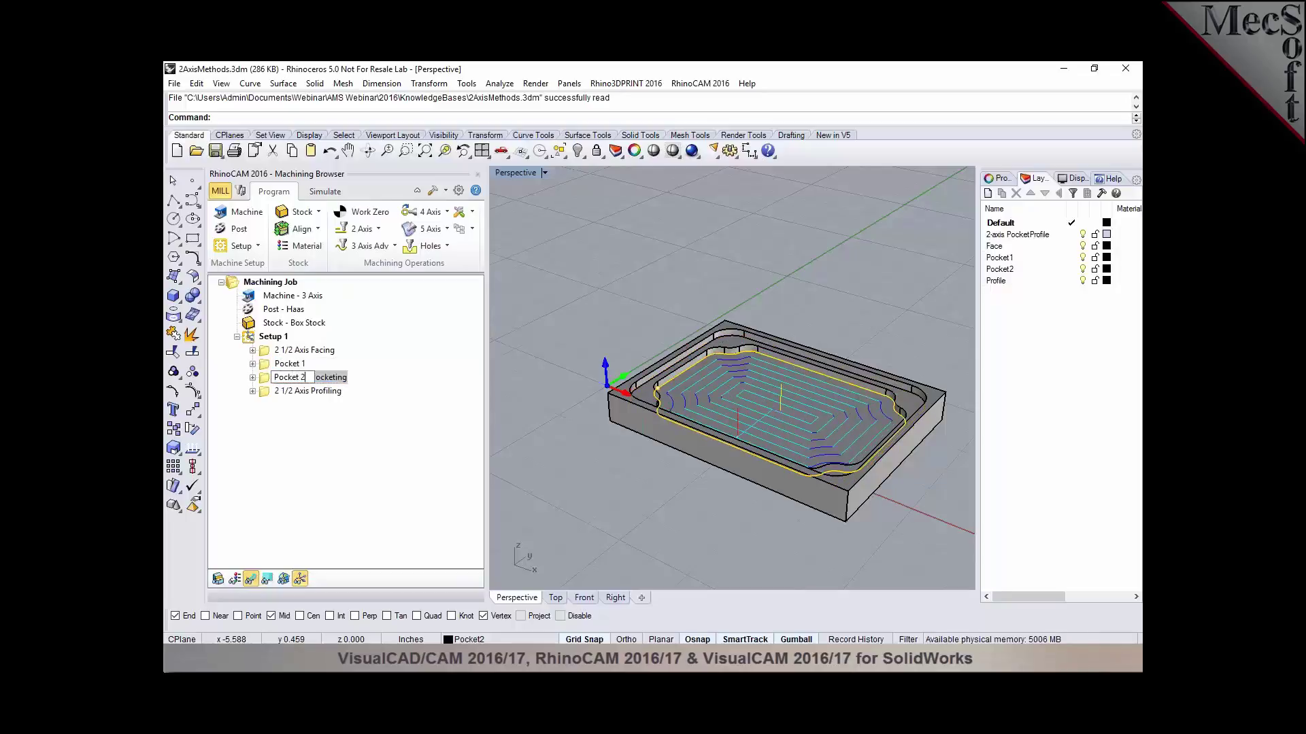
{"action": "key", "text": "Return"}
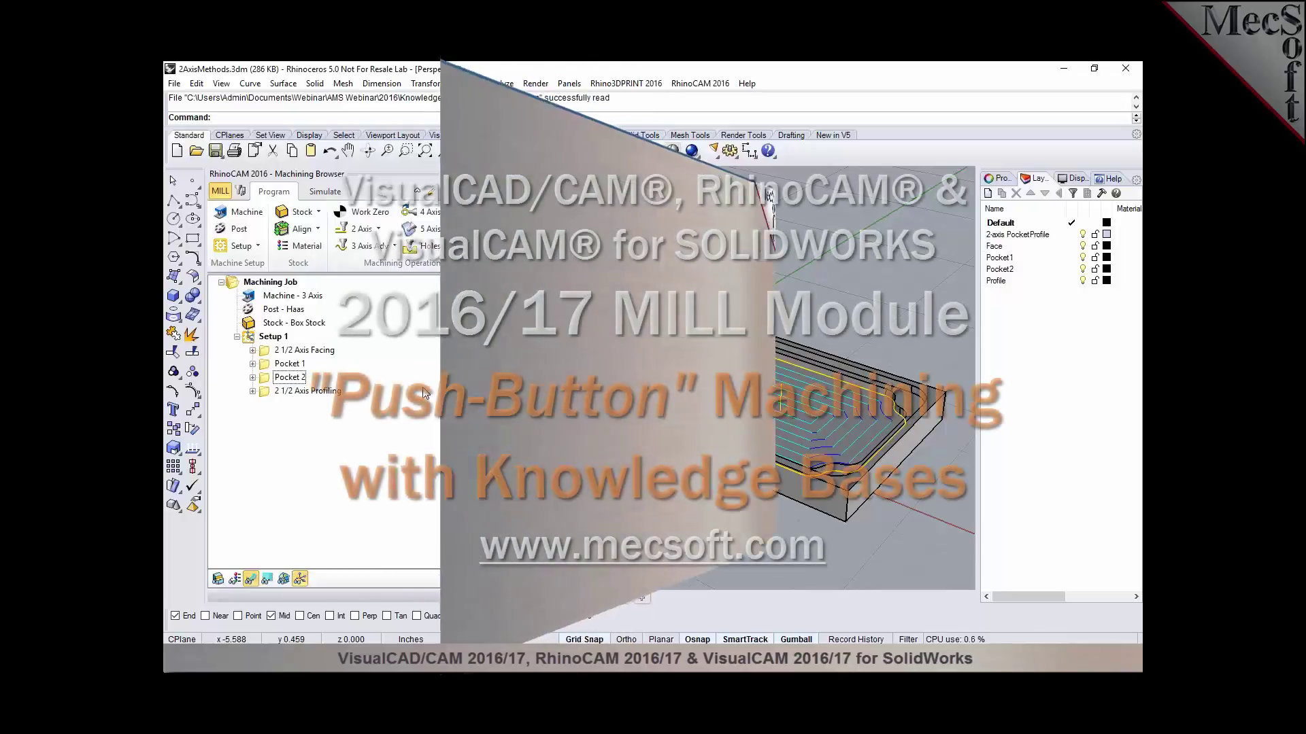